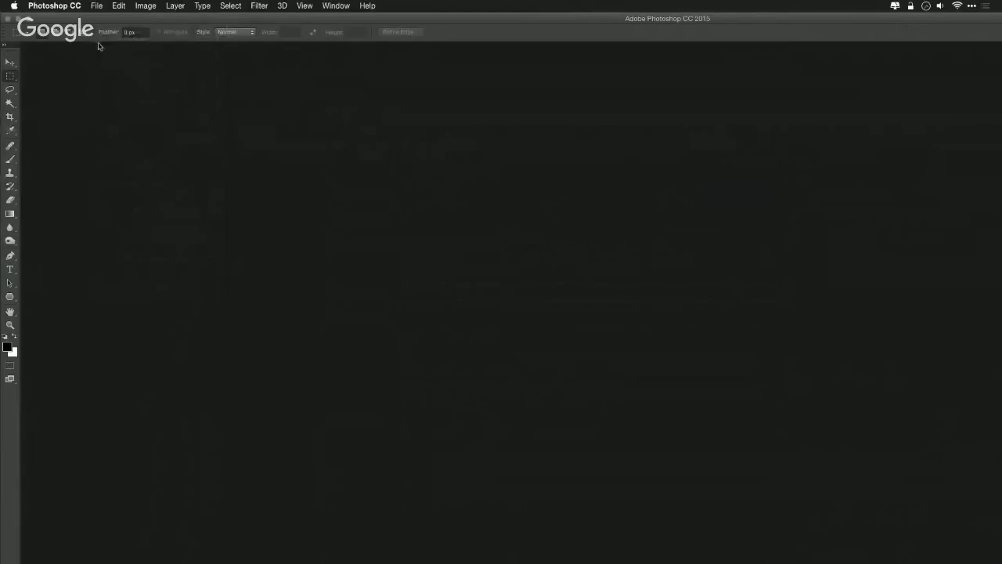
Step: Switch to Lightroom, look through the photo library, and enable the newly added photoshop_v2015 extension for Bridge
key(super+Tab)
key(super+Tab)
key(super+Tab)
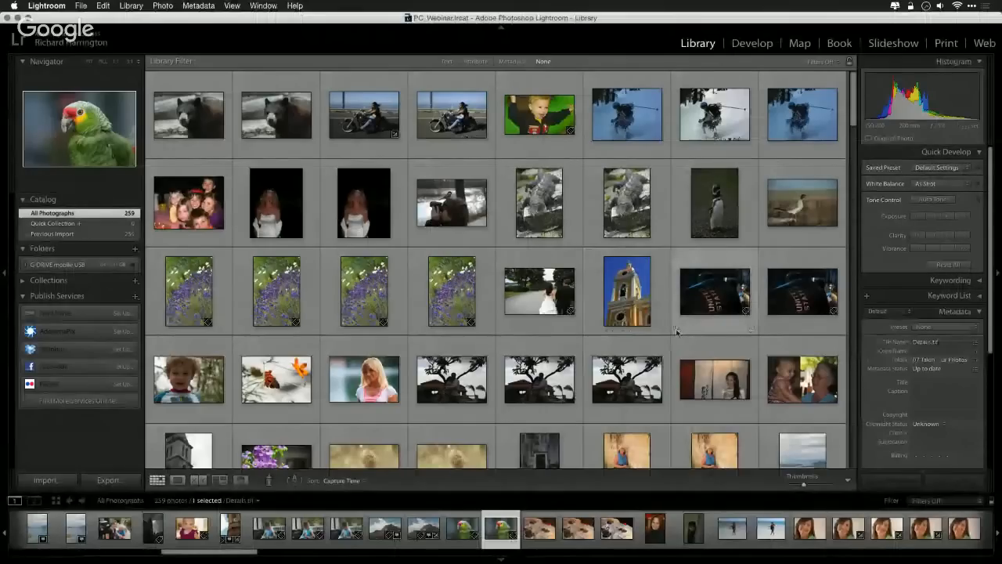
scroll(681, 330, down, 10)
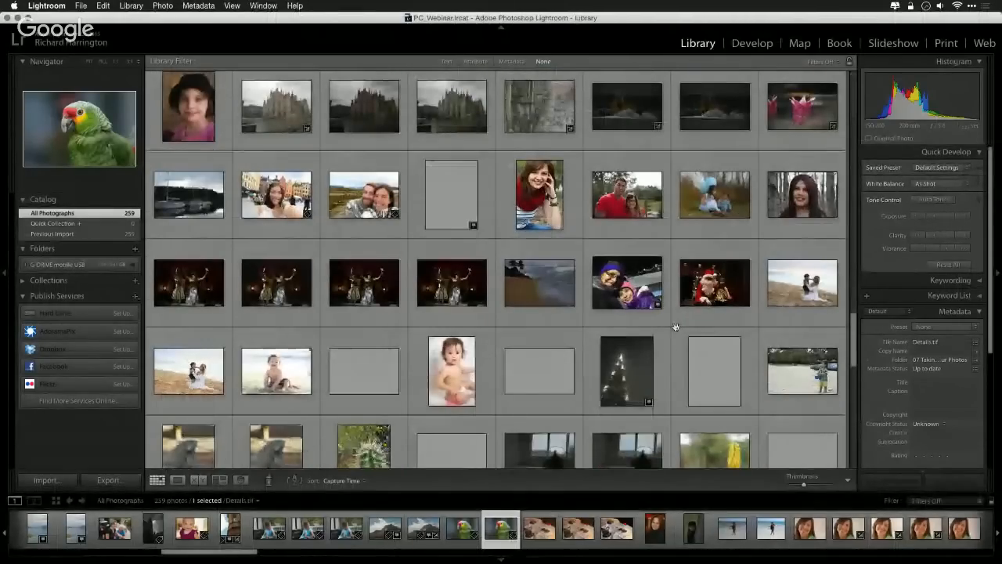
scroll(676, 327, down, 5)
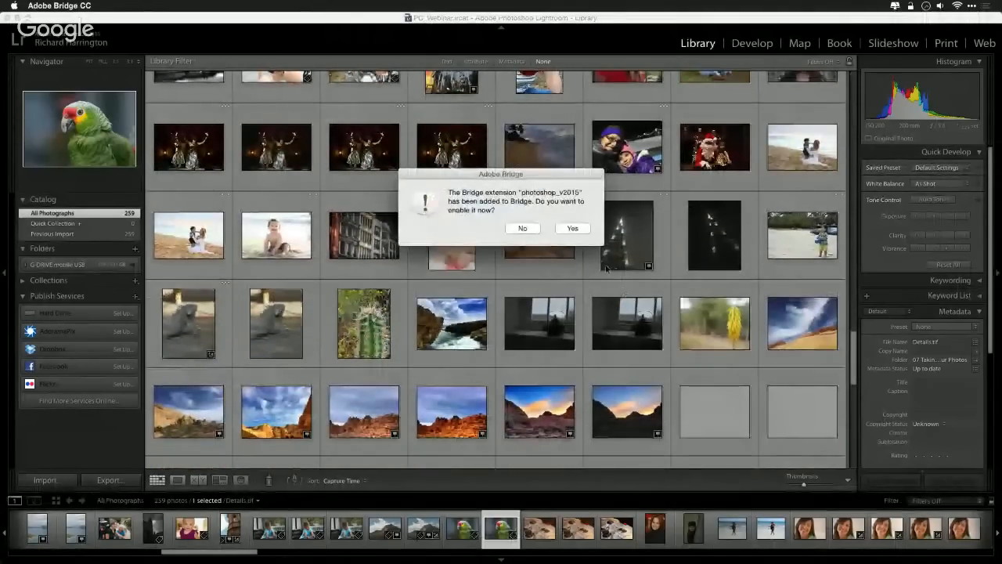
click(572, 228)
click(572, 228)
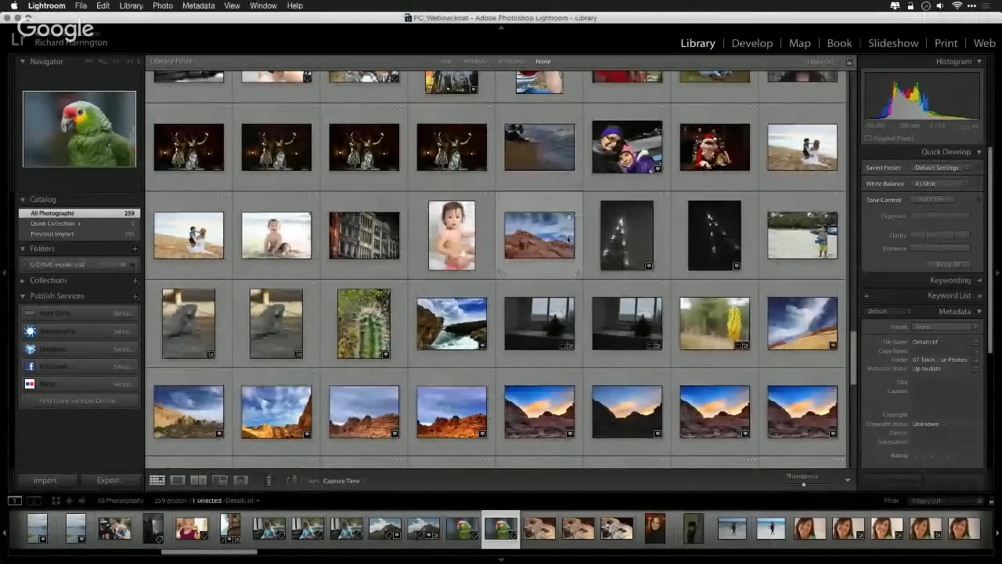
Step: Select the forest stream raw photo 2QuickStartA.ARW in the library and examine its metadata
scroll(591, 286, down, 10)
scroll(591, 285, down, 10)
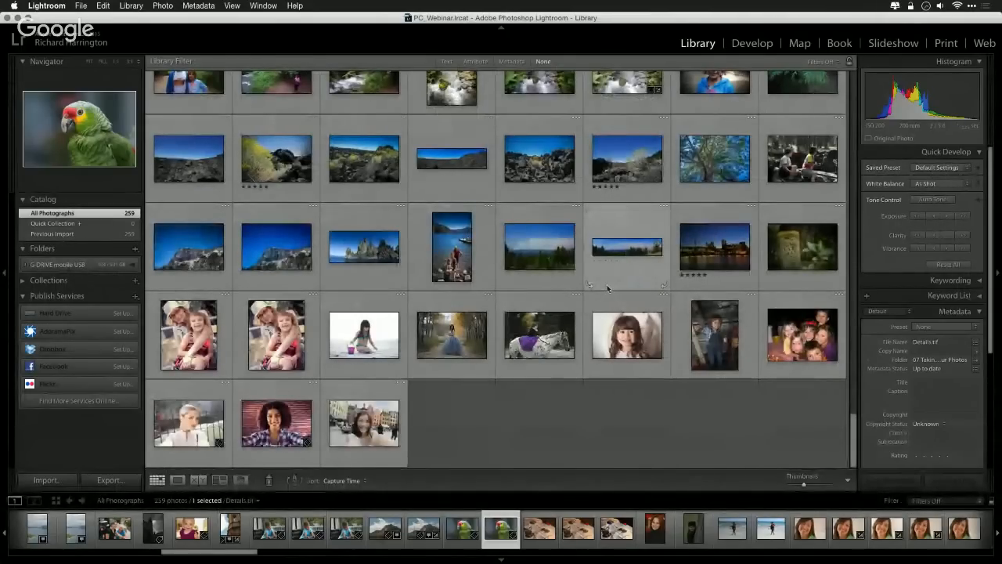
scroll(583, 275, up, 3)
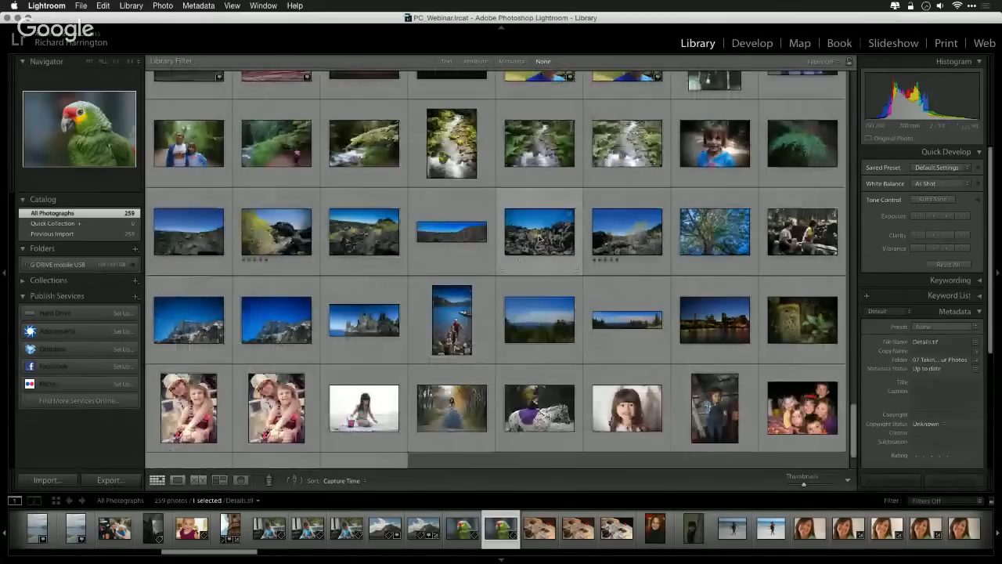
click(540, 156)
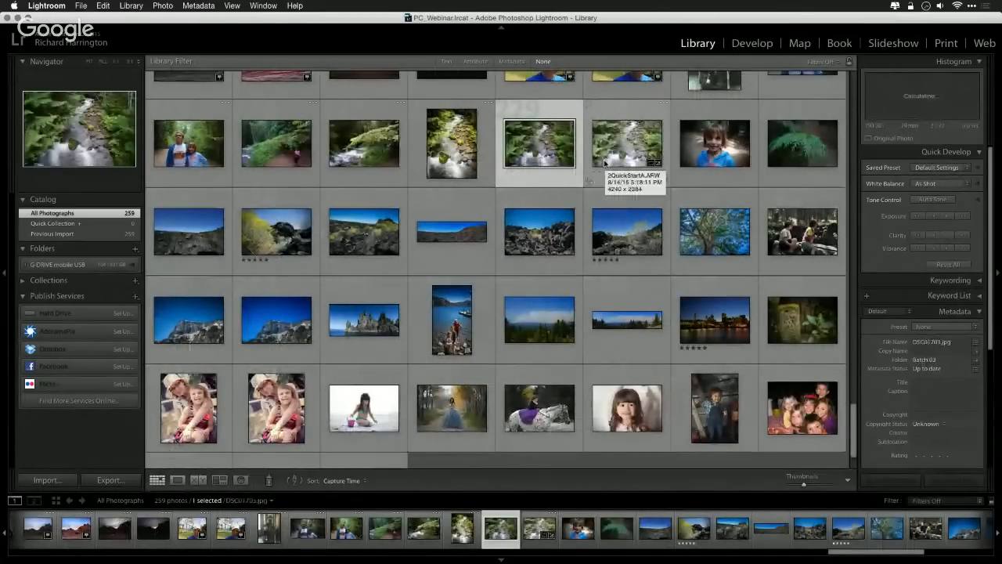
click(605, 163)
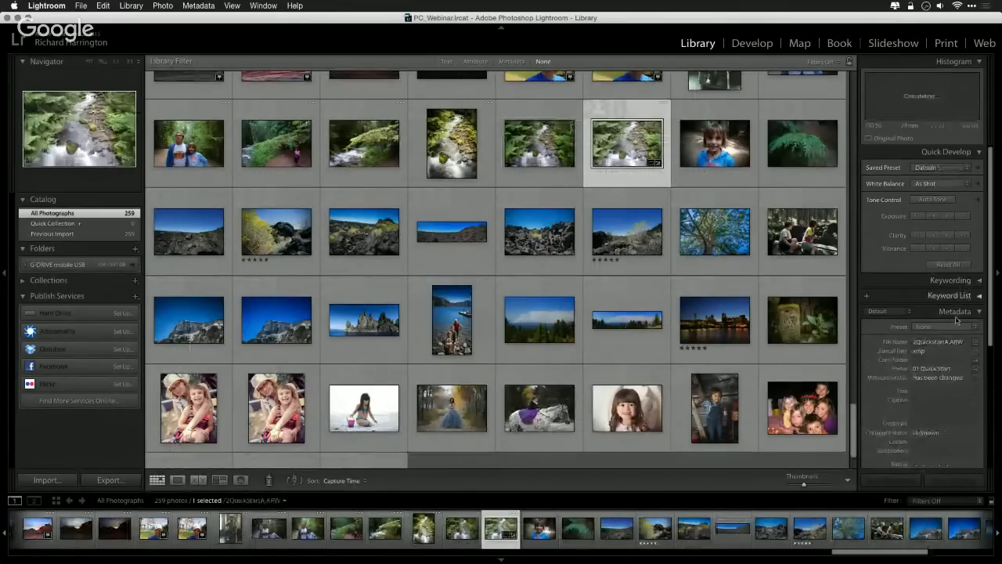
drag(992, 221, 997, 329)
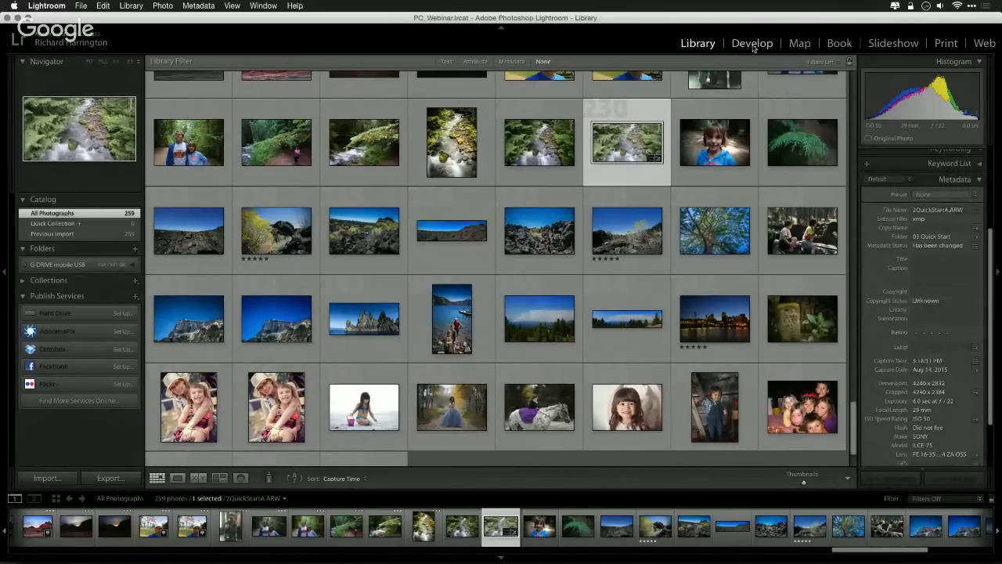
Step: Open the stream photo in the Develop module and compare it with lens profile corrections off and on
click(751, 45)
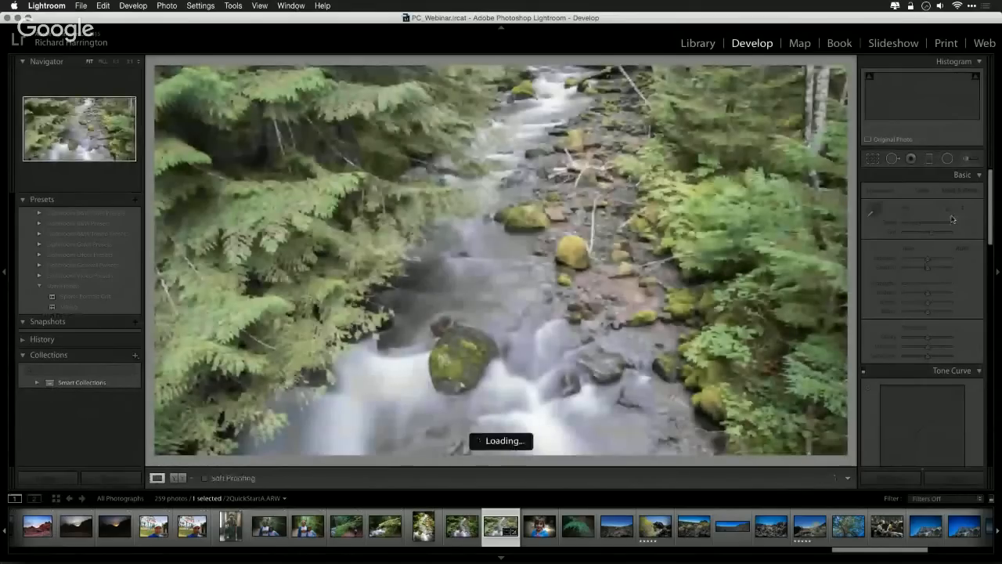
drag(988, 219, 992, 229)
scroll(992, 228, down, 2)
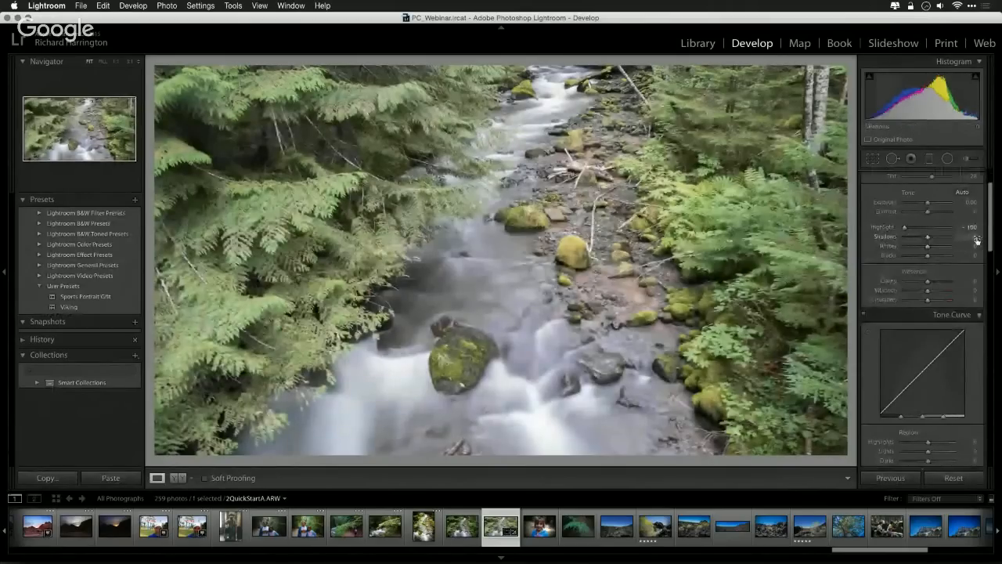
drag(990, 240, 976, 381)
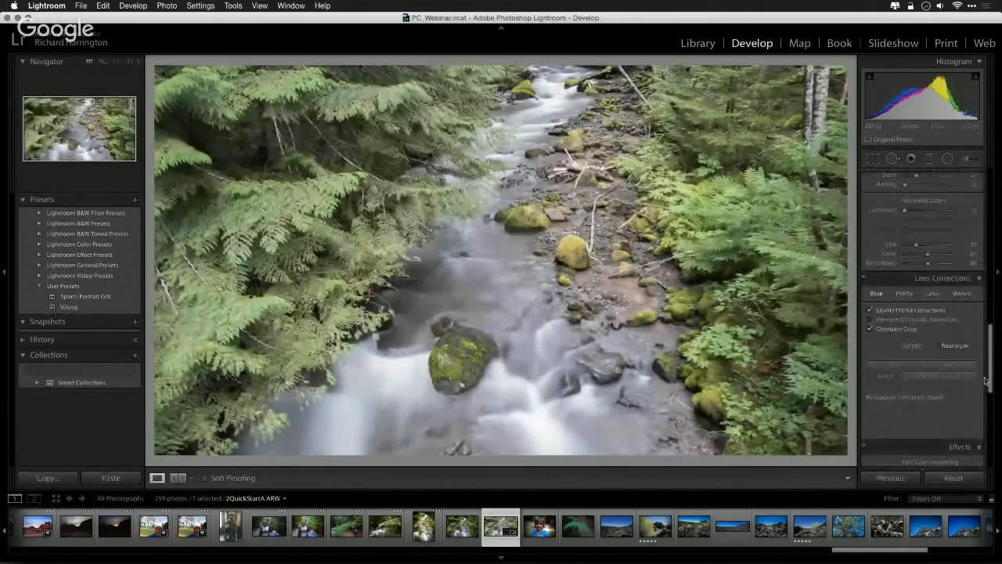
click(869, 310)
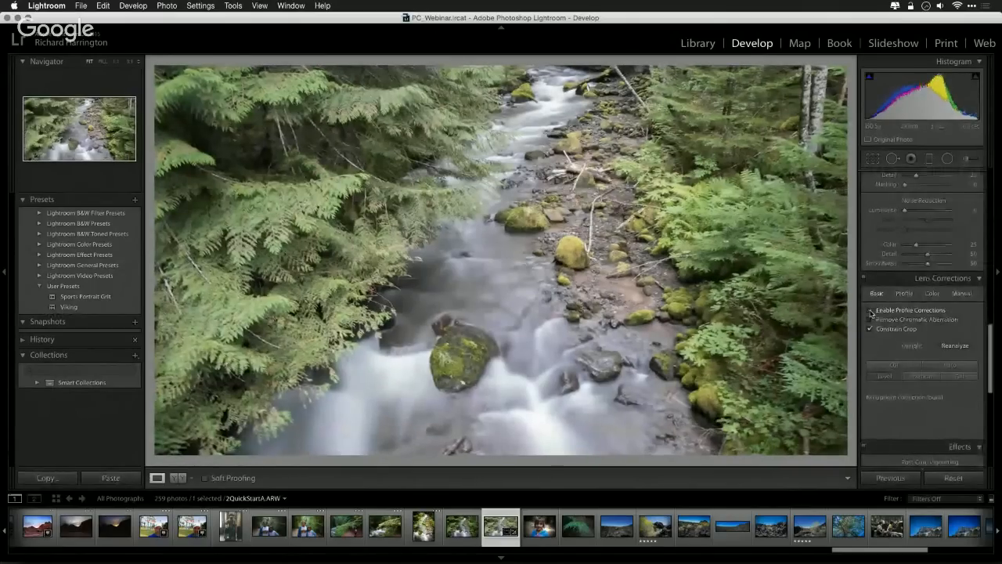
click(871, 312)
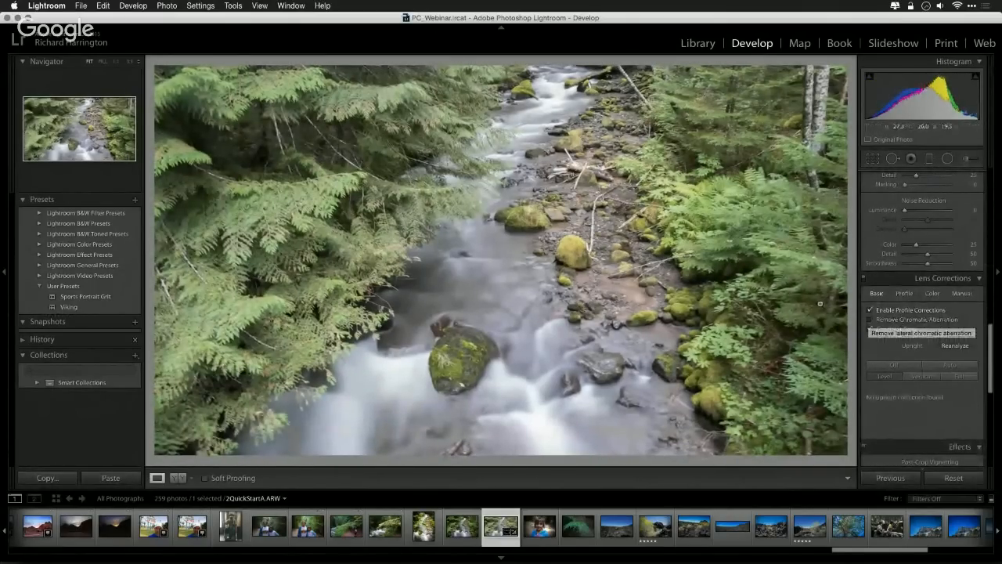
Step: Open a copy of the stream photo with Lightroom adjustments in PerfectlyClear v2
click(167, 5)
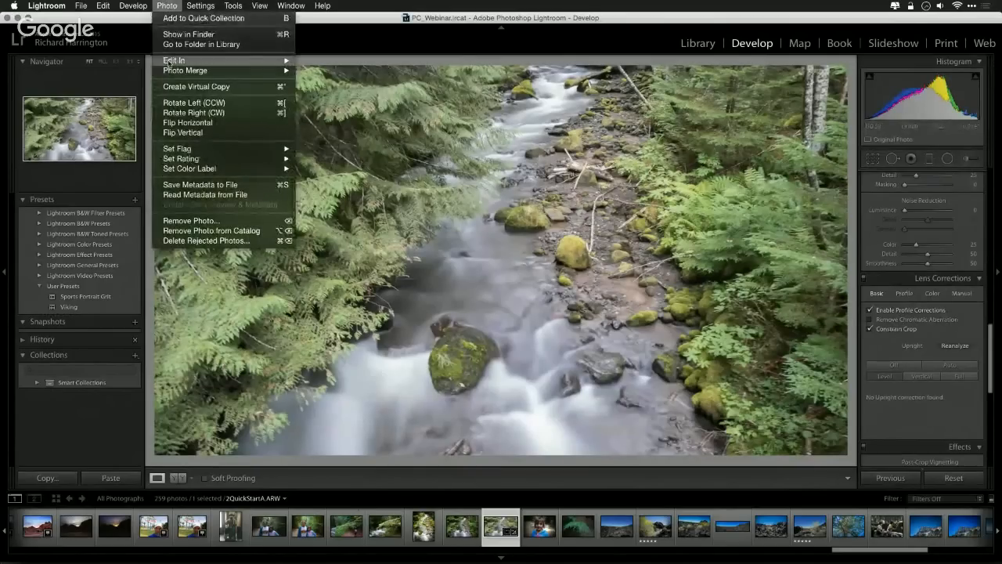
mouse_move(172, 62)
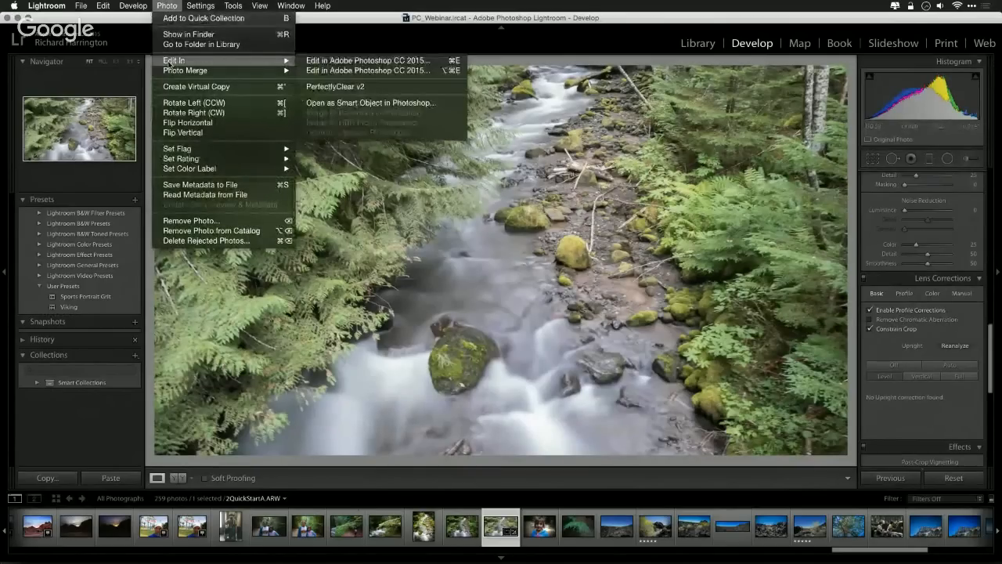
click(347, 94)
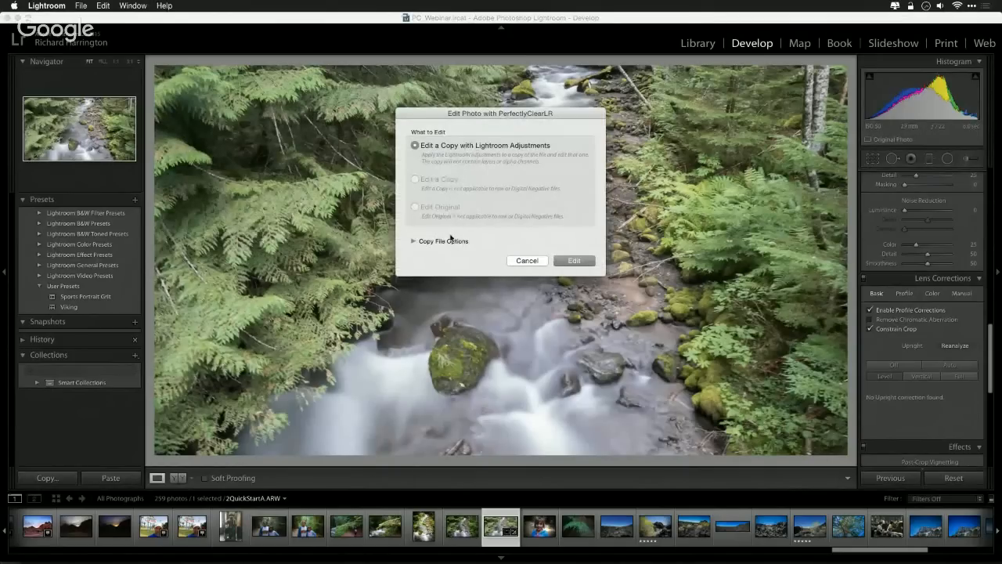
click(574, 260)
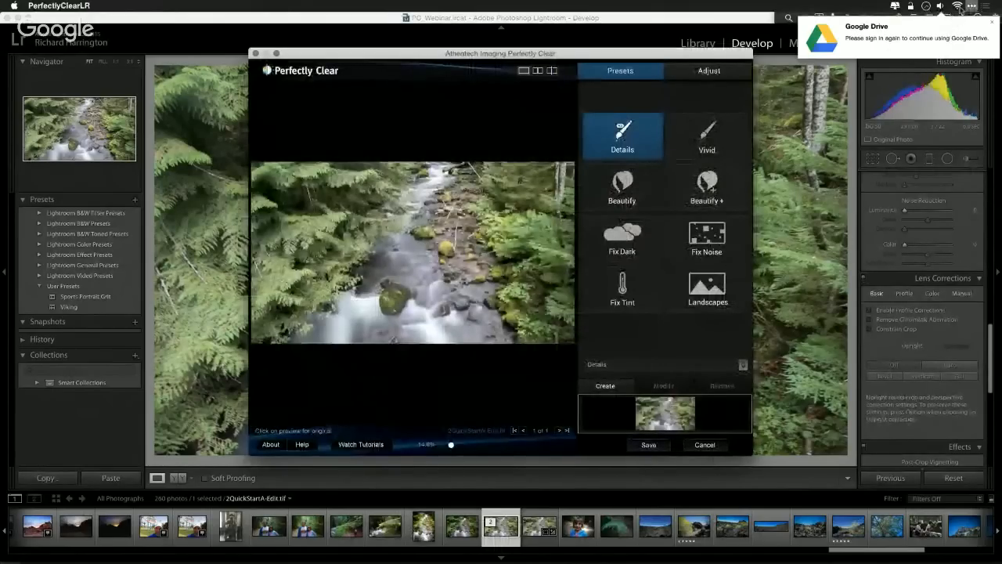
Step: Dismiss the Google Drive notification and enlarge the Perfectly Clear window so the whole photo shows
click(990, 22)
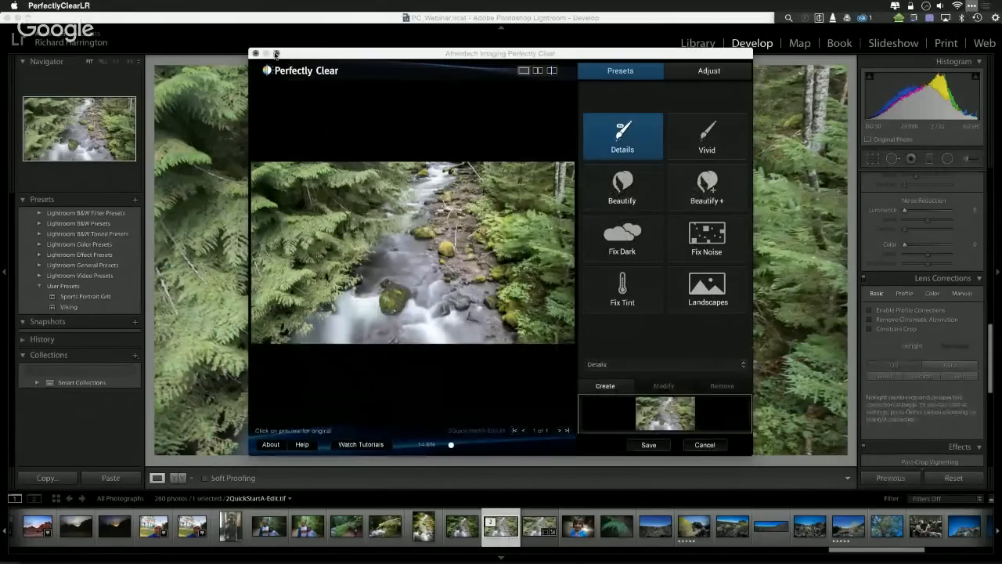
drag(291, 55, 118, 46)
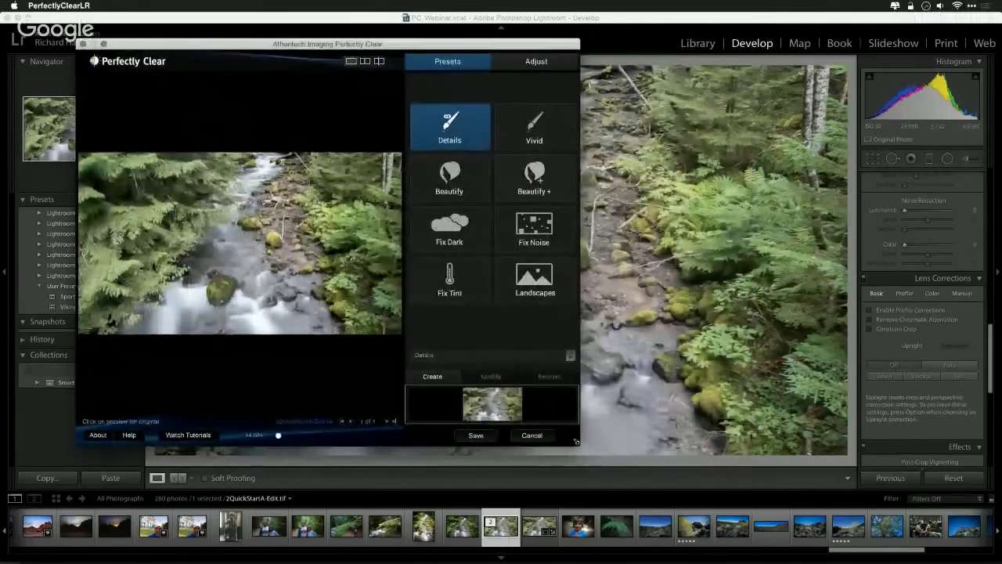
drag(577, 443, 846, 526)
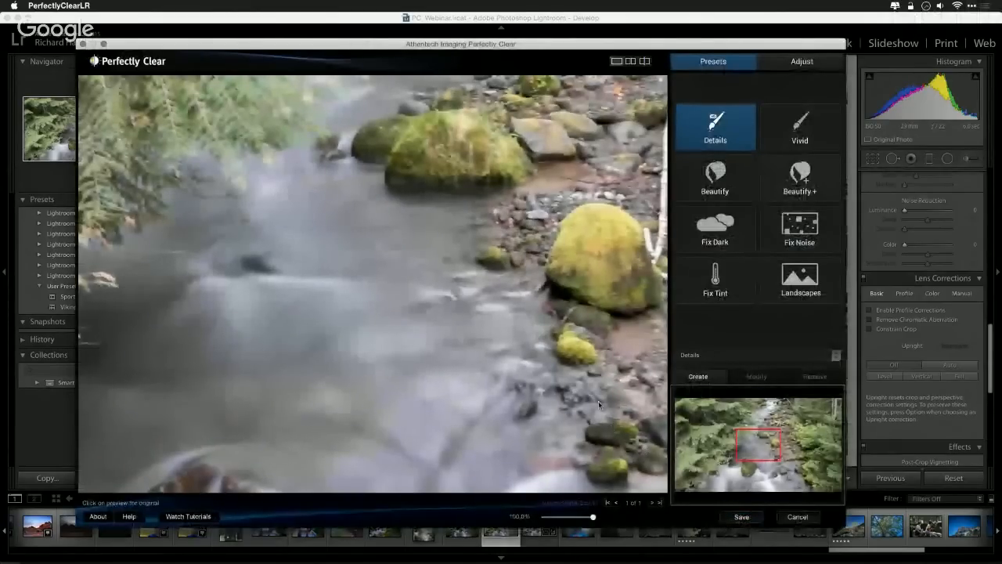
click(529, 245)
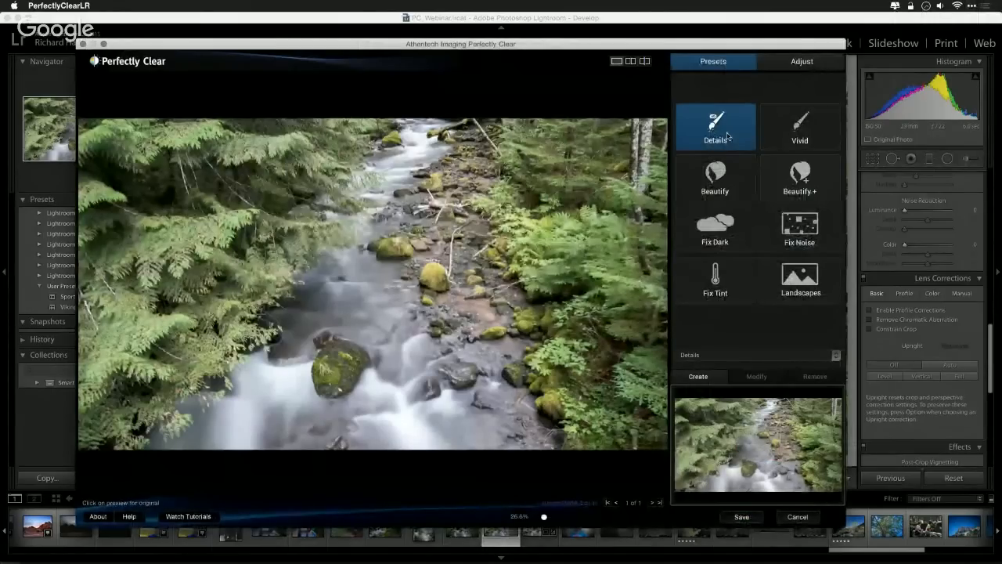
Step: Preview the Vivid, Fix Dark, Fix Noise and Landscapes presets and the manual adjustments, leaving the plug-in without saving
click(799, 135)
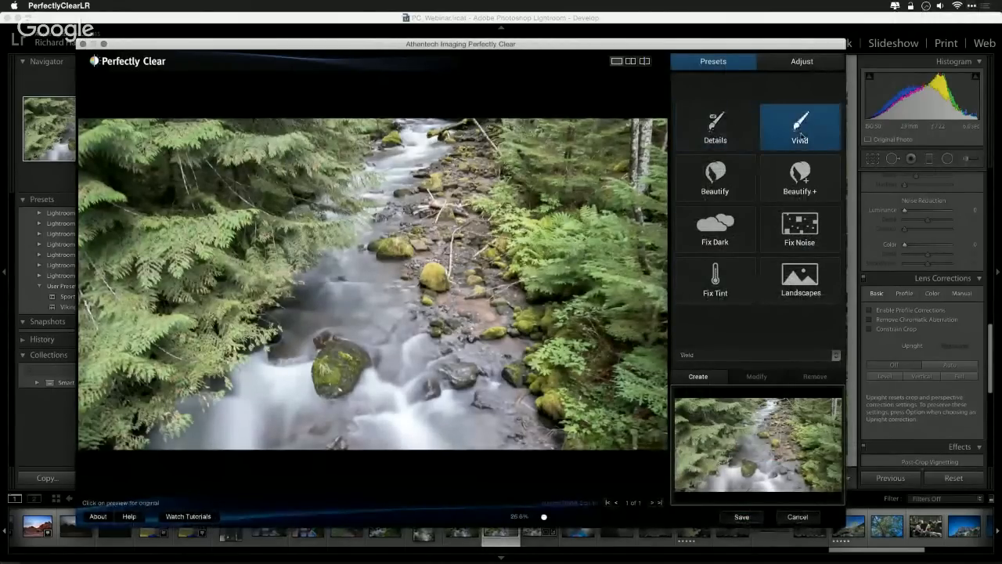
click(736, 237)
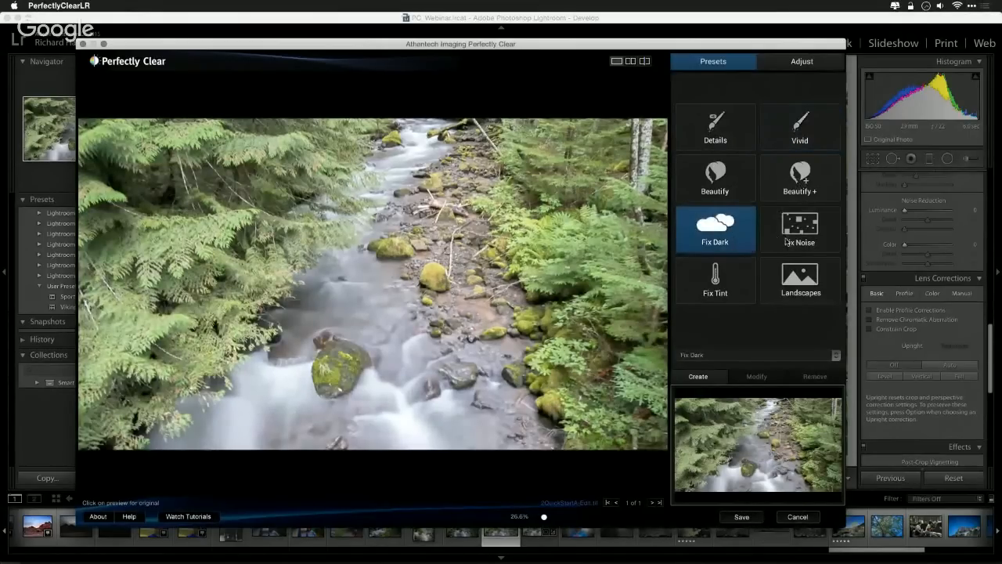
click(787, 242)
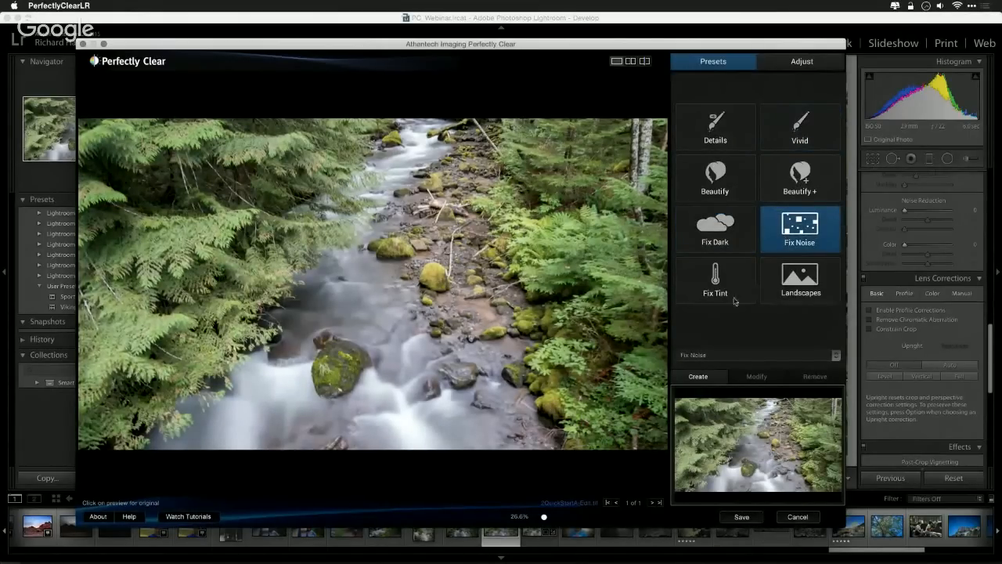
click(789, 299)
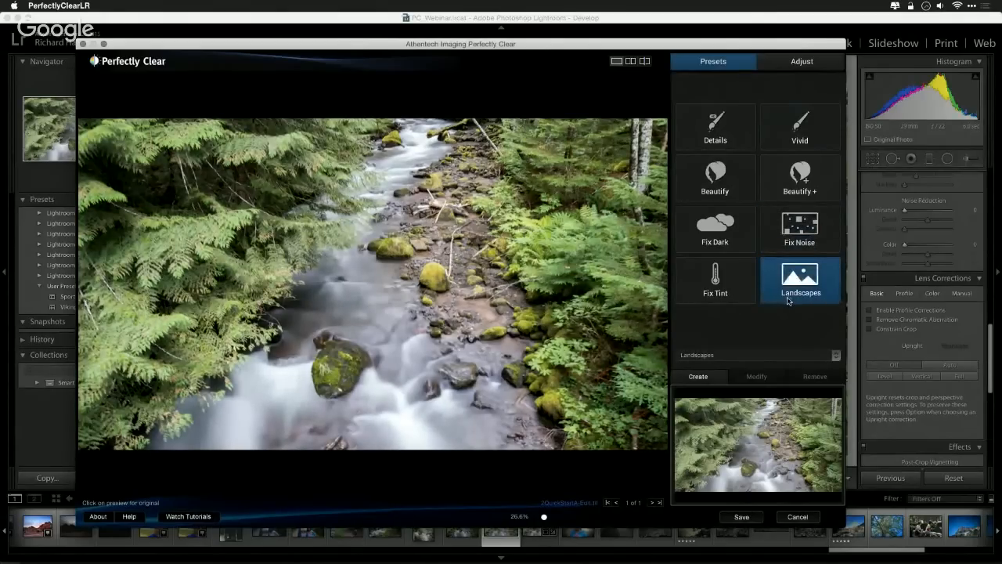
click(805, 65)
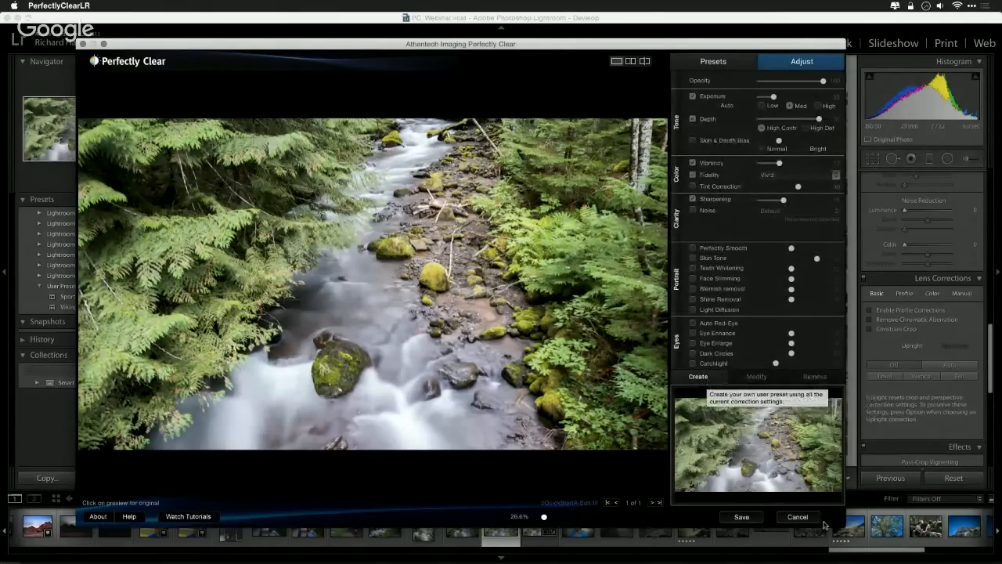
click(800, 517)
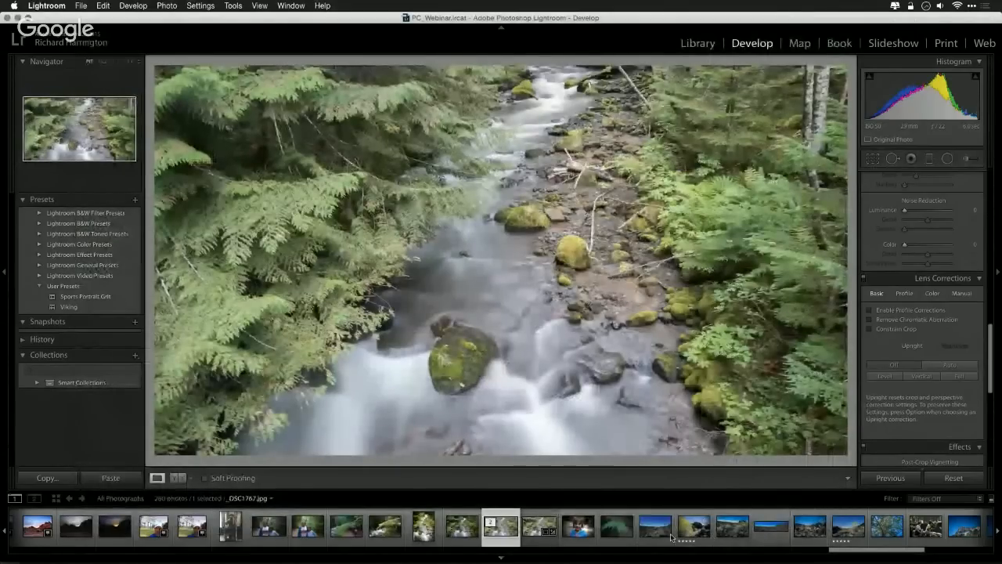
Step: Select the lava rock panorama with the blue sky as the photo to edit
click(729, 532)
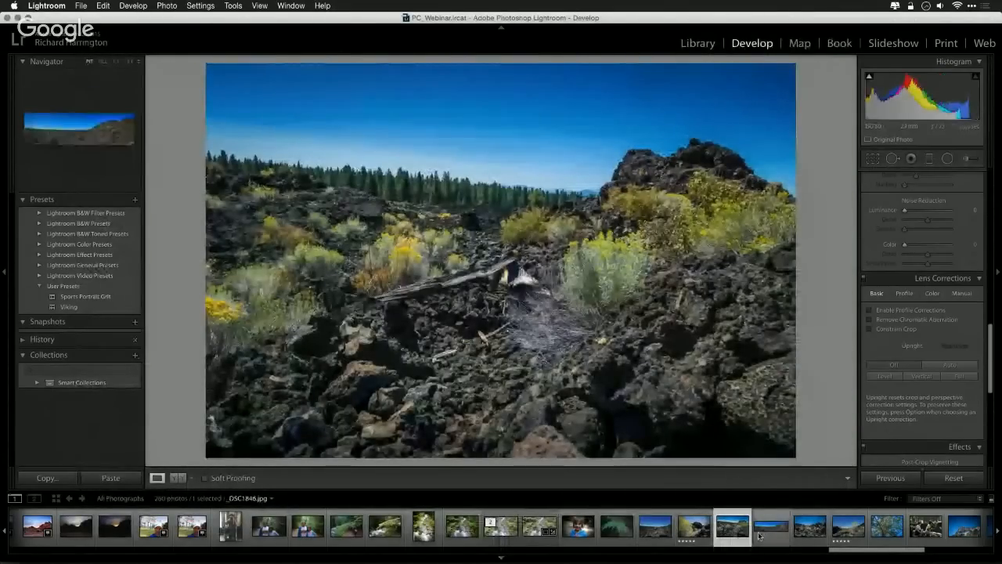
click(770, 533)
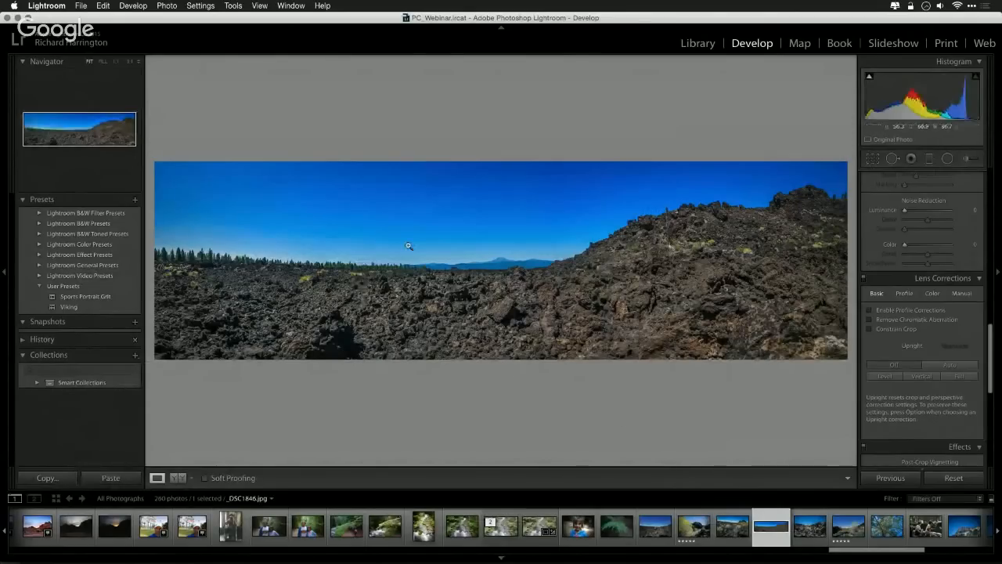
Step: Switch to Safari to check the webinar's event page and audience questions, and return to Lightroom
mouse_move(145, 23)
mouse_down()
mouse_move(221, 23)
mouse_move(146, 24)
mouse_up()
key(super+Tab)
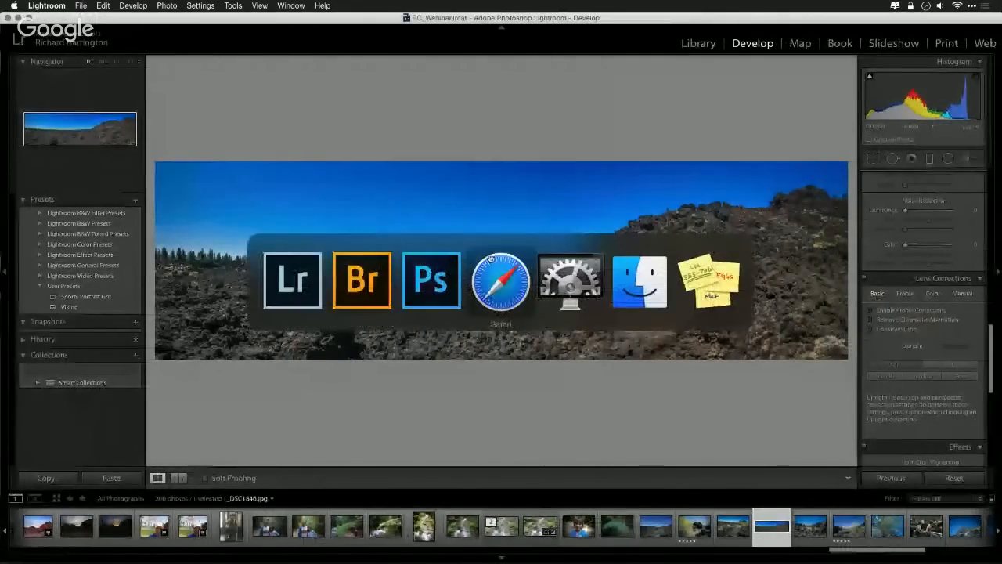
click(492, 270)
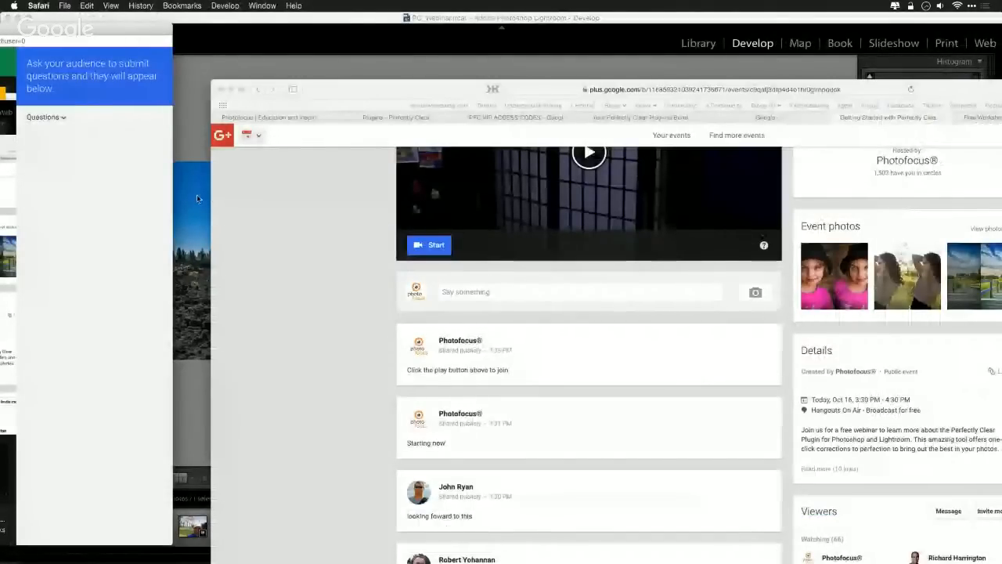
click(217, 63)
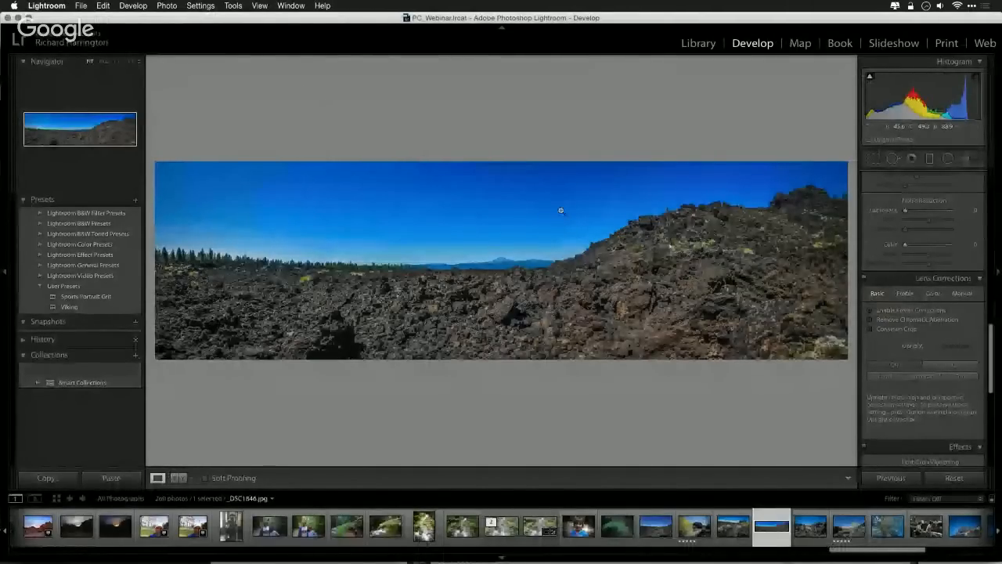
Step: Open the lava rock panorama in PerfectlyClear v2 as a copy with Lightroom adjustments, using TIFF, ProPhoto RGB and 16 bits/component
click(167, 6)
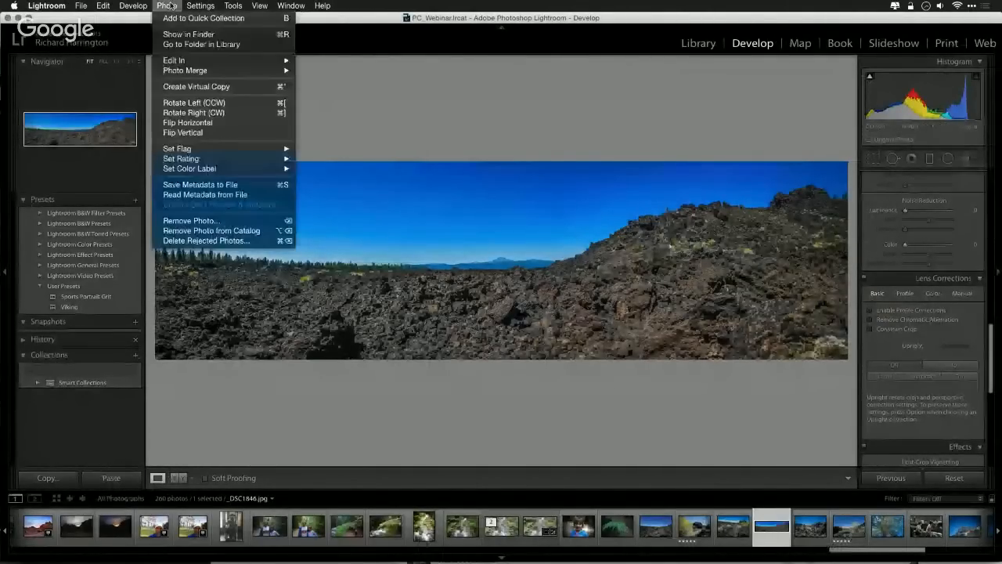
mouse_move(180, 61)
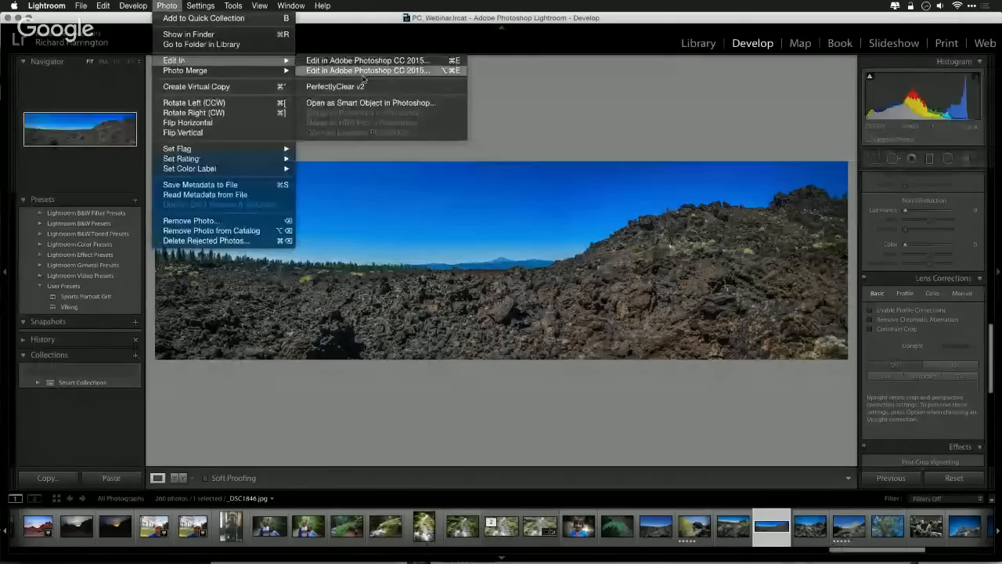
click(335, 86)
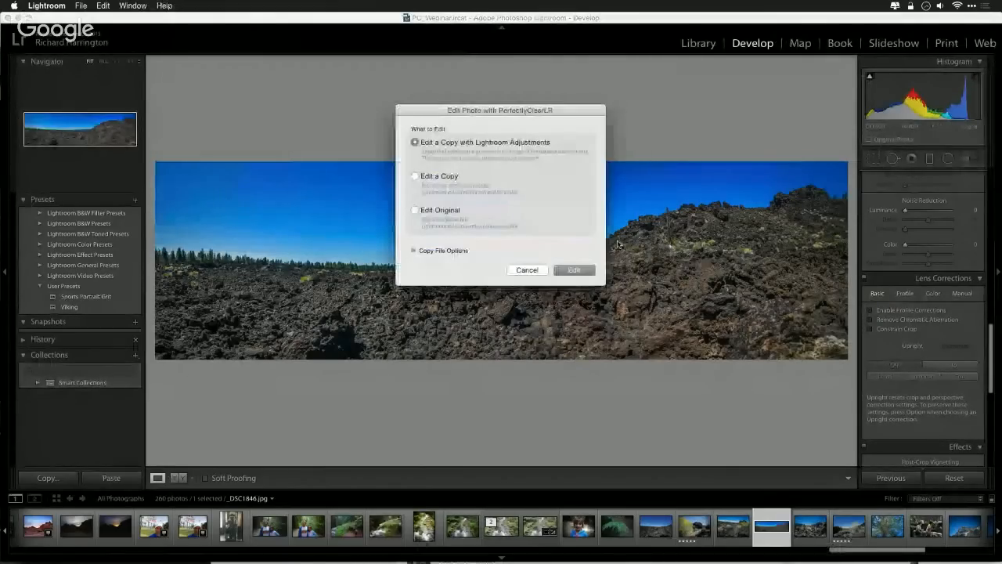
click(413, 251)
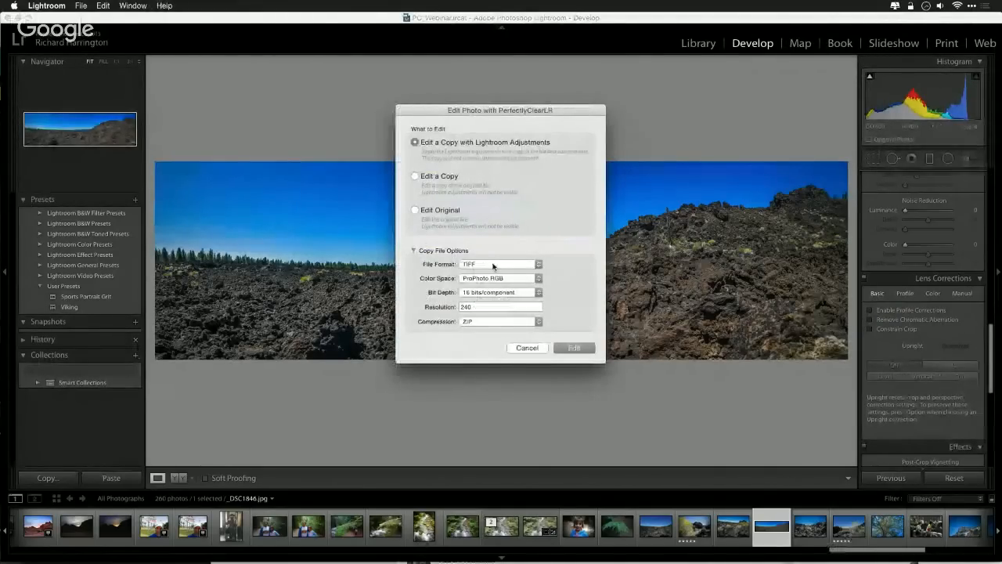
click(587, 348)
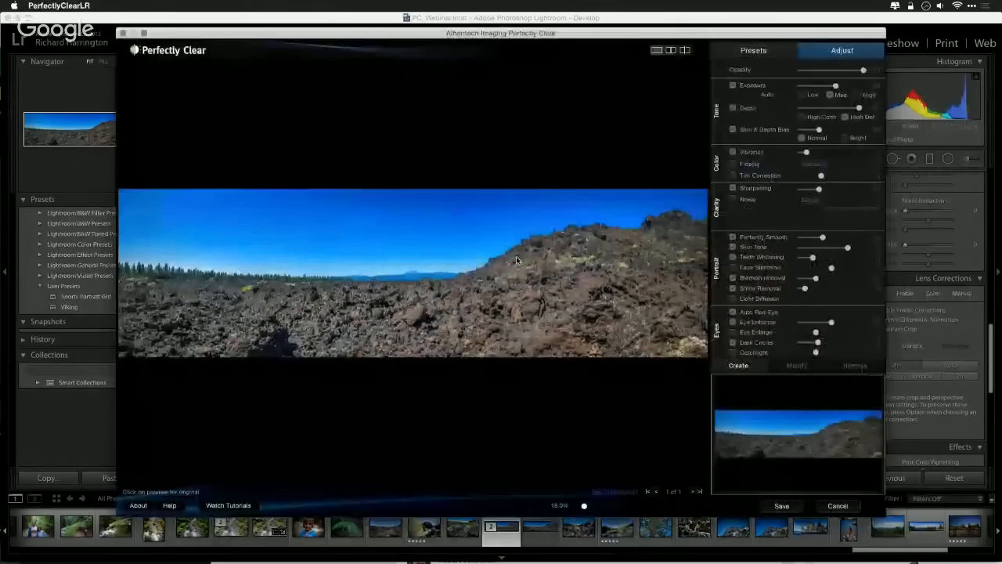
Step: Apply the Landscapes preset to the panorama and toggle the preview to compare it with the original
click(762, 53)
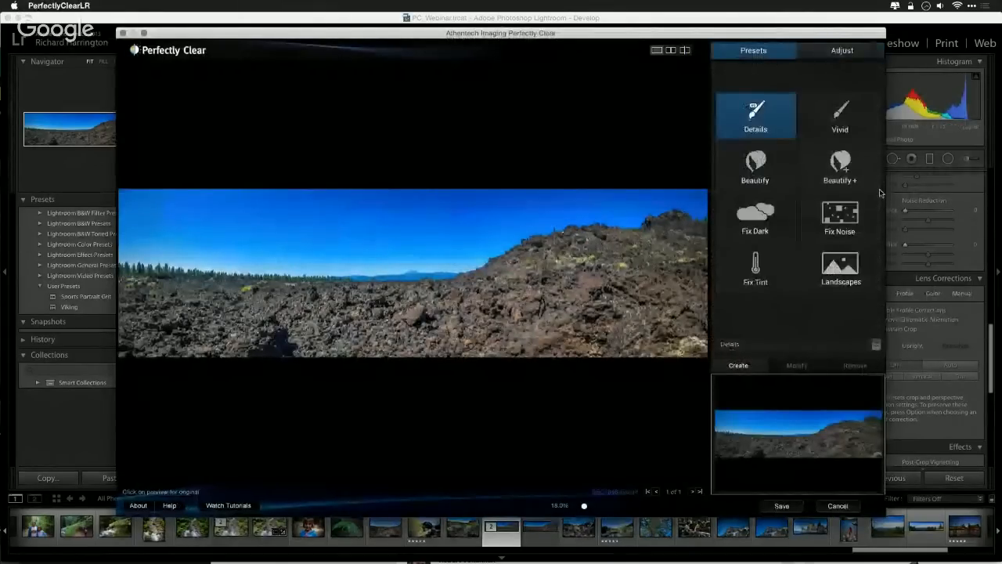
click(846, 268)
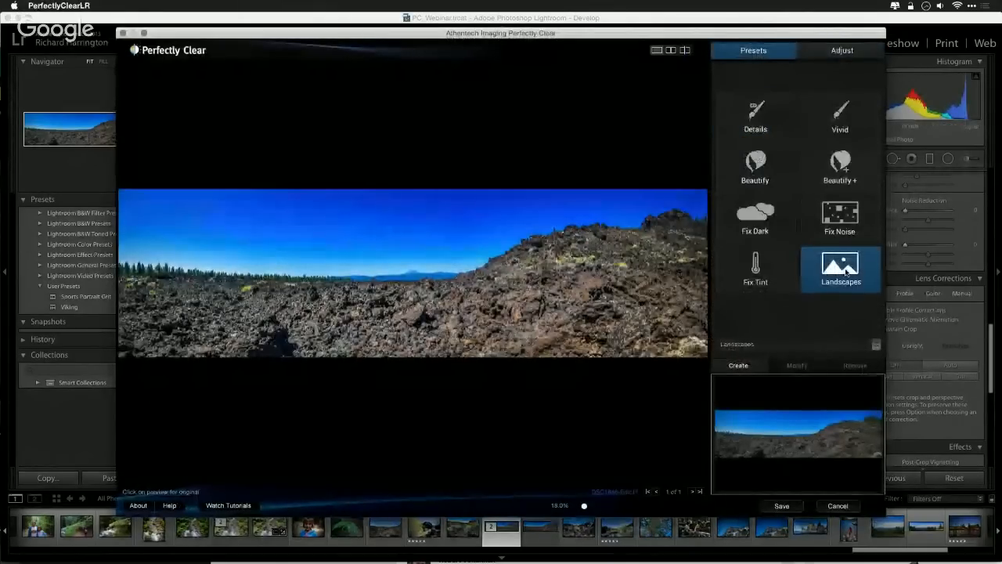
click(436, 337)
click(436, 337)
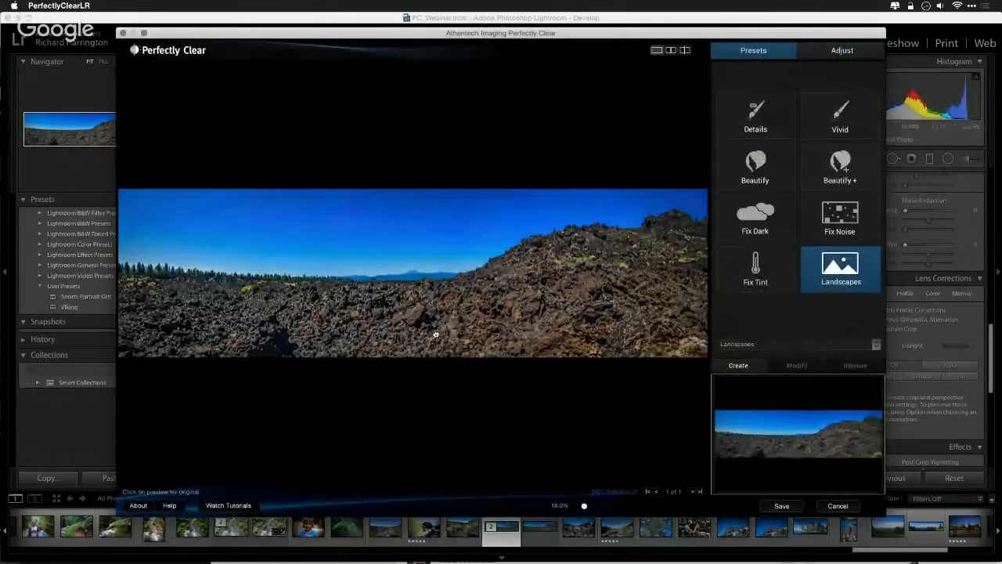
click(436, 337)
click(436, 337)
click(436, 336)
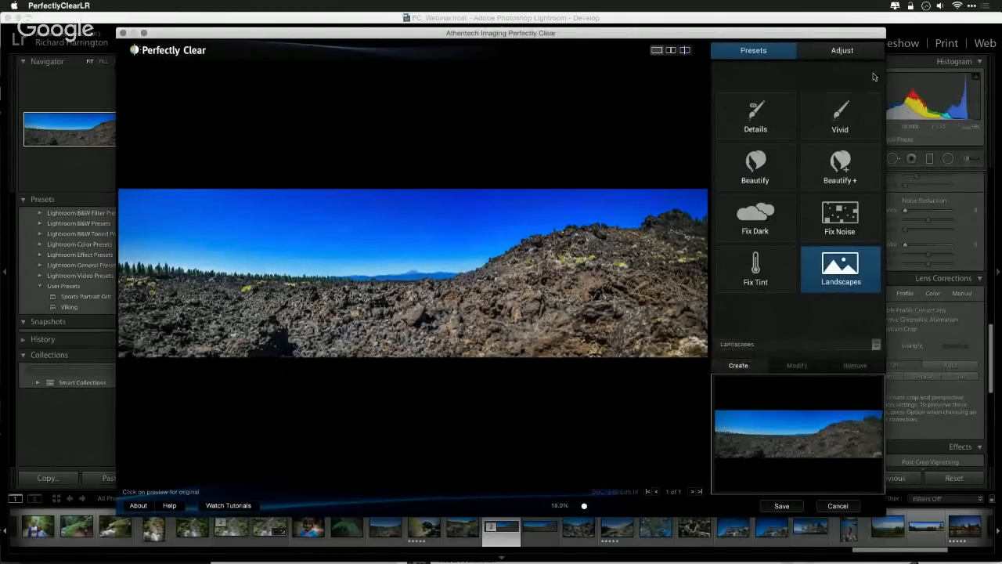
Step: Lower the effect's opacity, set Depth to High Def, raise Vibrancy, keep Fidelity at Vivid and push Sharpening to its maximum
click(854, 55)
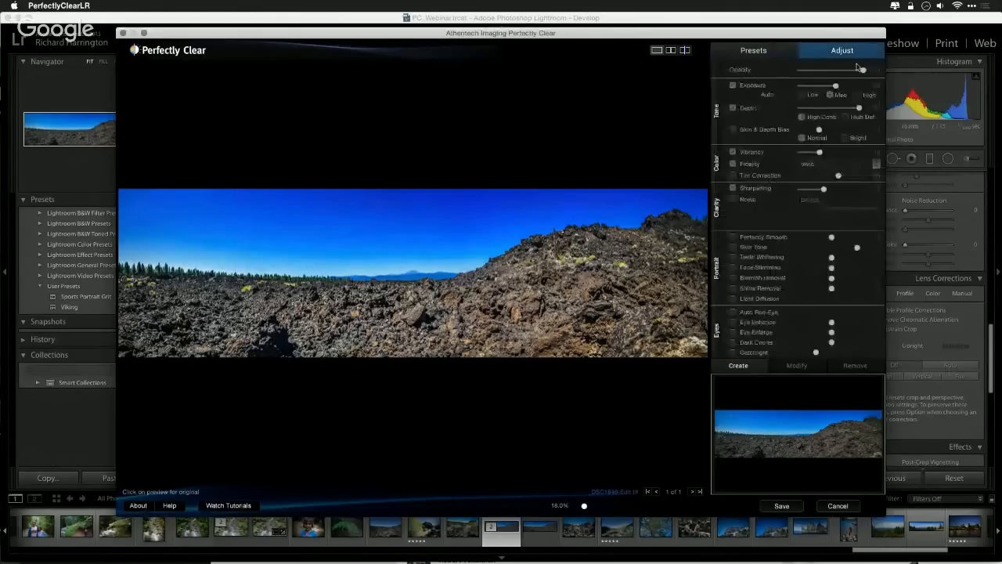
drag(860, 70, 826, 71)
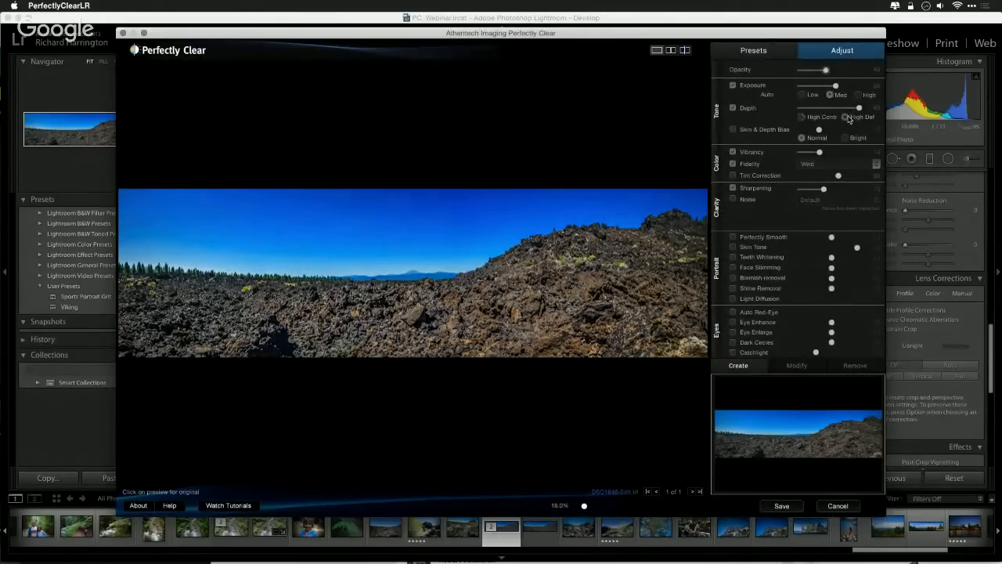
click(828, 152)
click(833, 165)
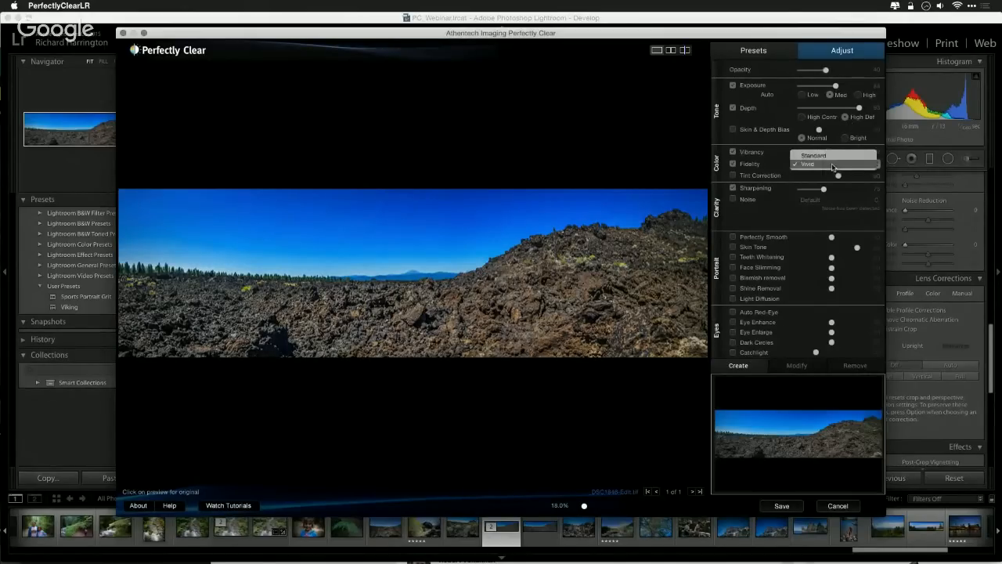
click(833, 165)
click(851, 189)
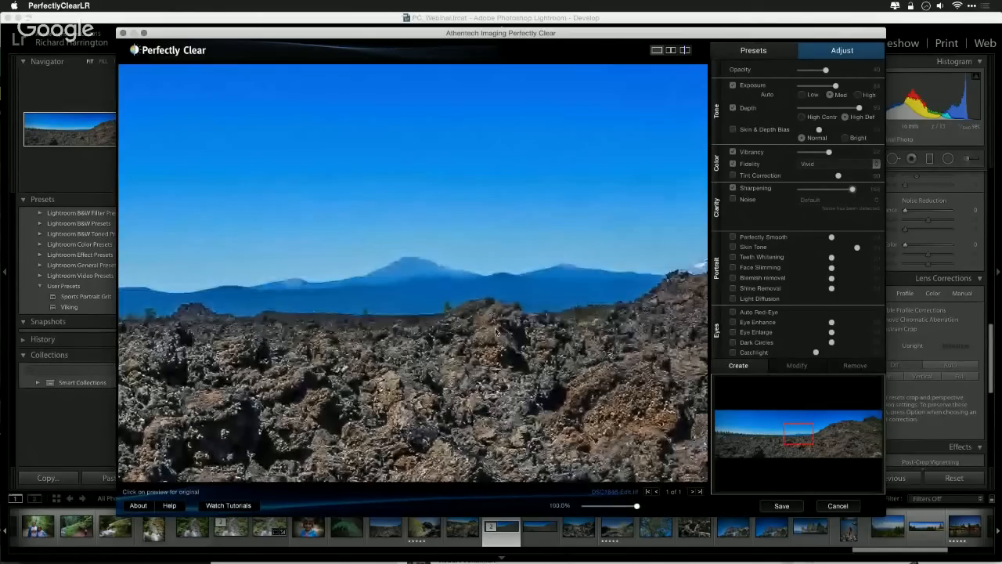
Step: Inspect the sharpened lava rocks at 100% zoom, comparing the original and corrected versions side by side
drag(509, 399, 444, 245)
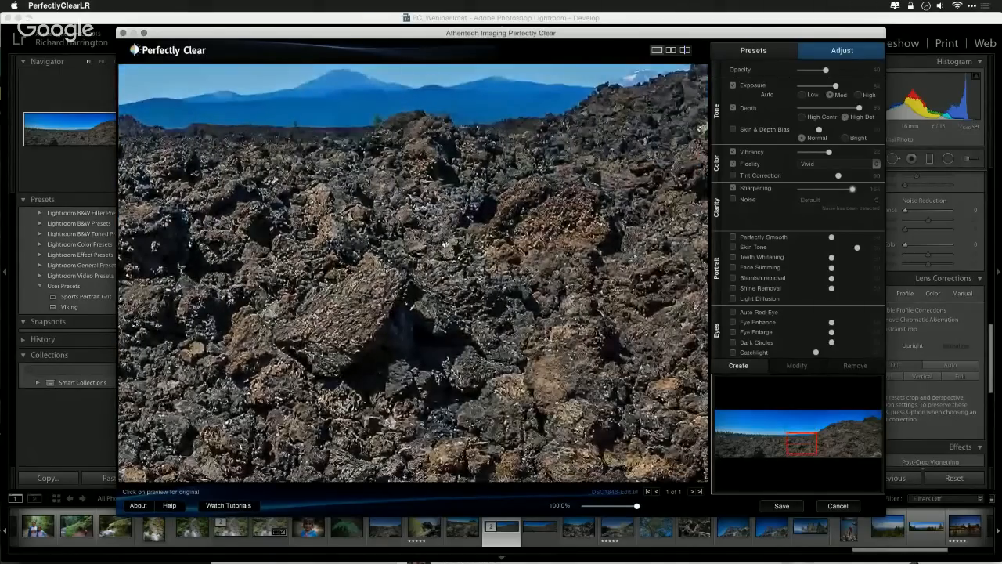
click(446, 245)
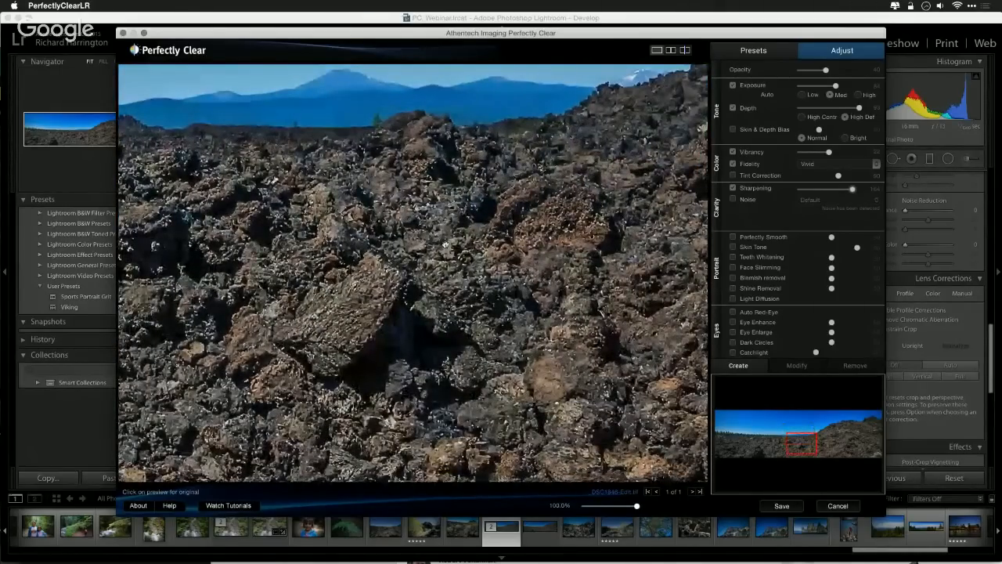
click(670, 50)
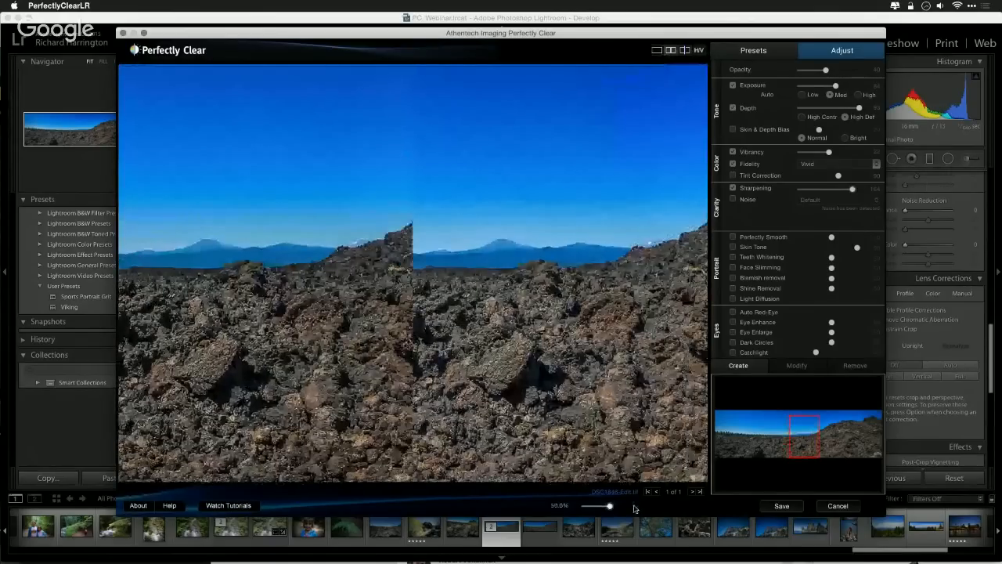
drag(610, 505, 647, 508)
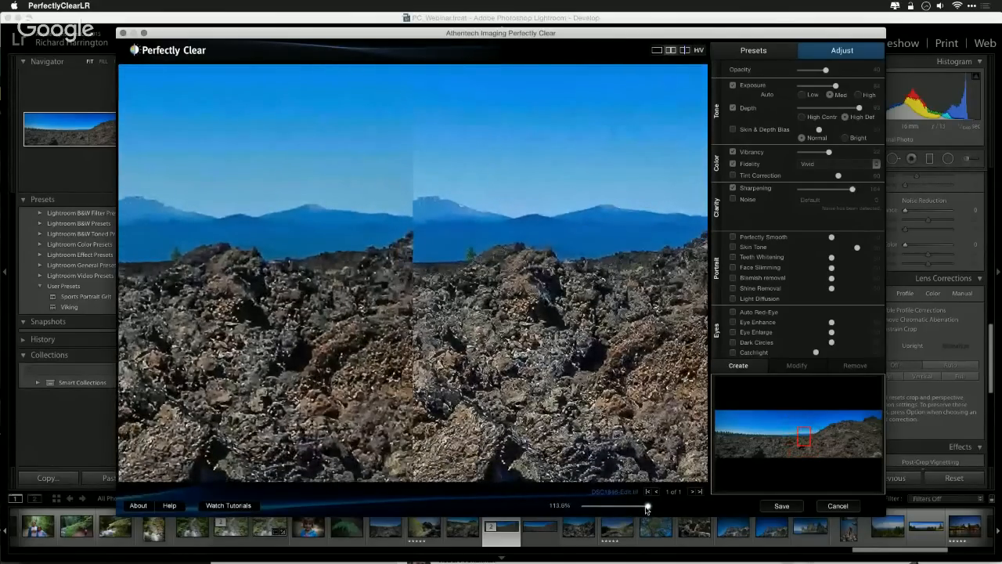
click(565, 446)
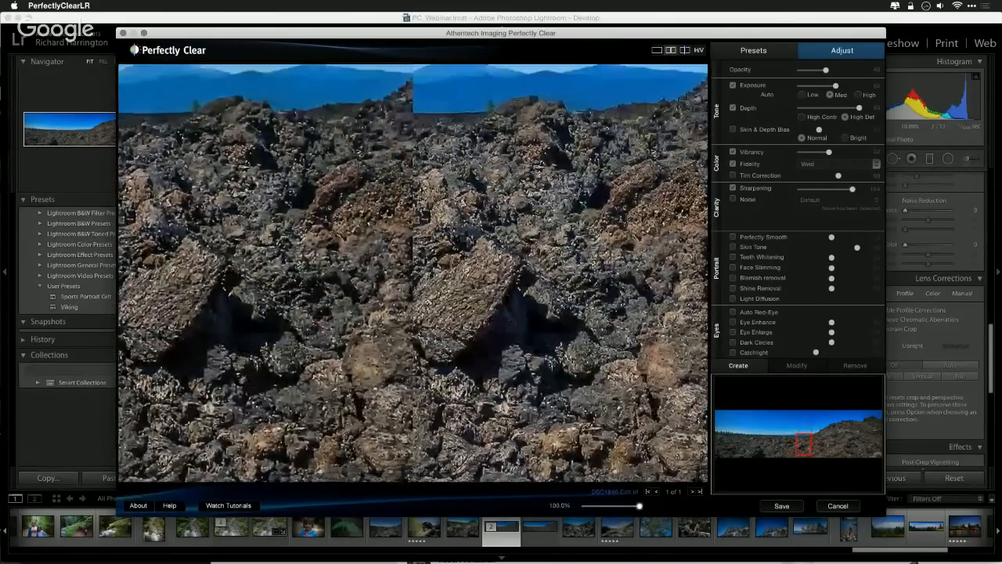
drag(480, 303, 533, 287)
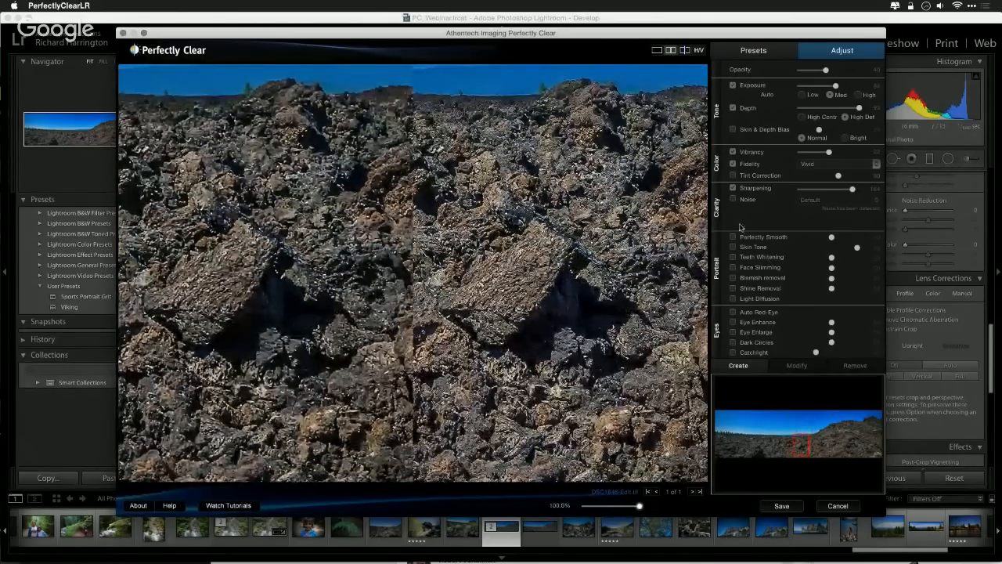
Step: Turn on Default noise removal, check the rocks and sky, and leave the plug-in without saving
click(733, 200)
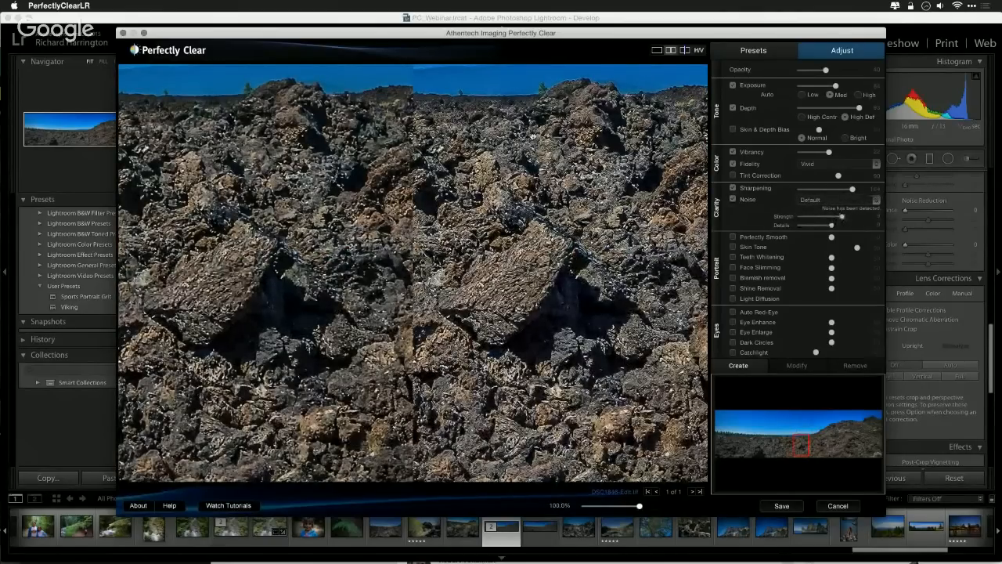
scroll(554, 279, up, 5)
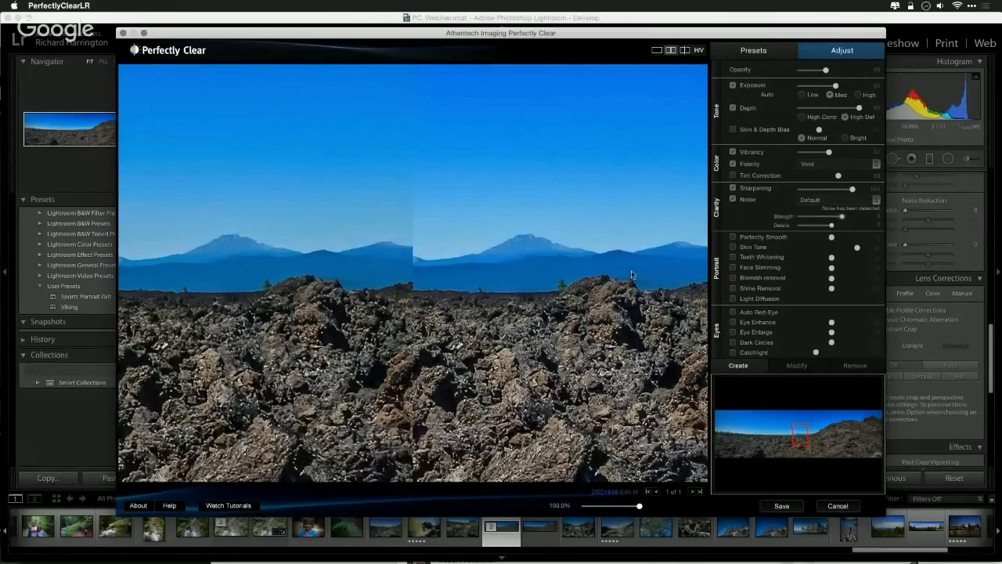
click(838, 506)
Step: Look at the audience question list in Safari and switch back to Lightroom
key(super+Tab)
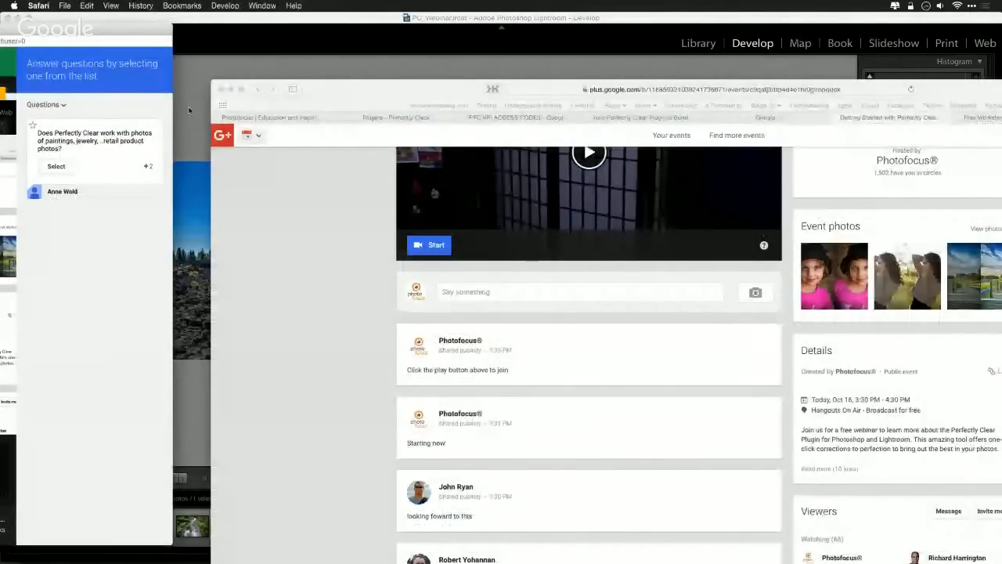
key(super+Tab)
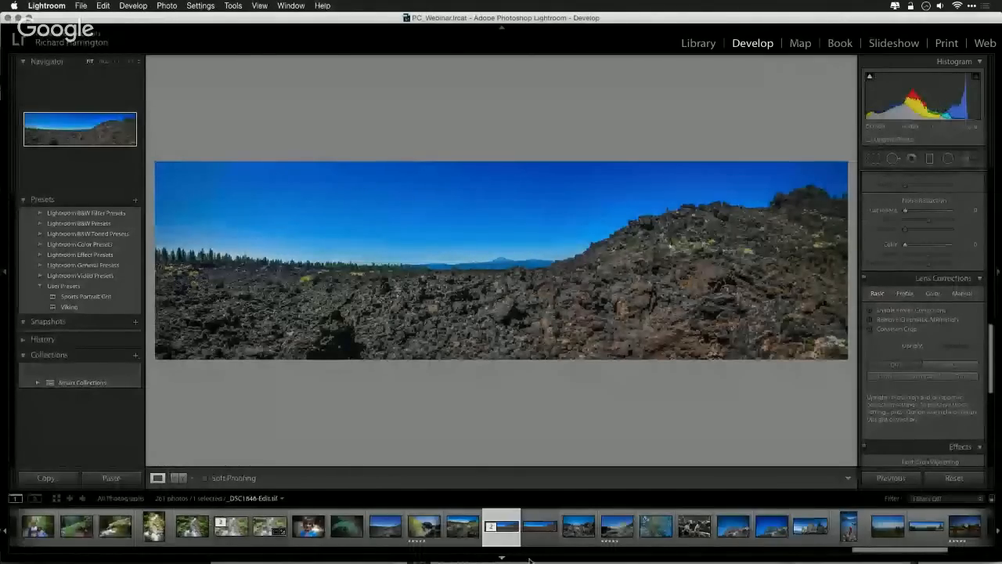
Step: Find the portrait-format iguana photo, 7 Smart Filters B.ORF, among the catalog's photos and select it for editing
scroll(550, 537, right, 5)
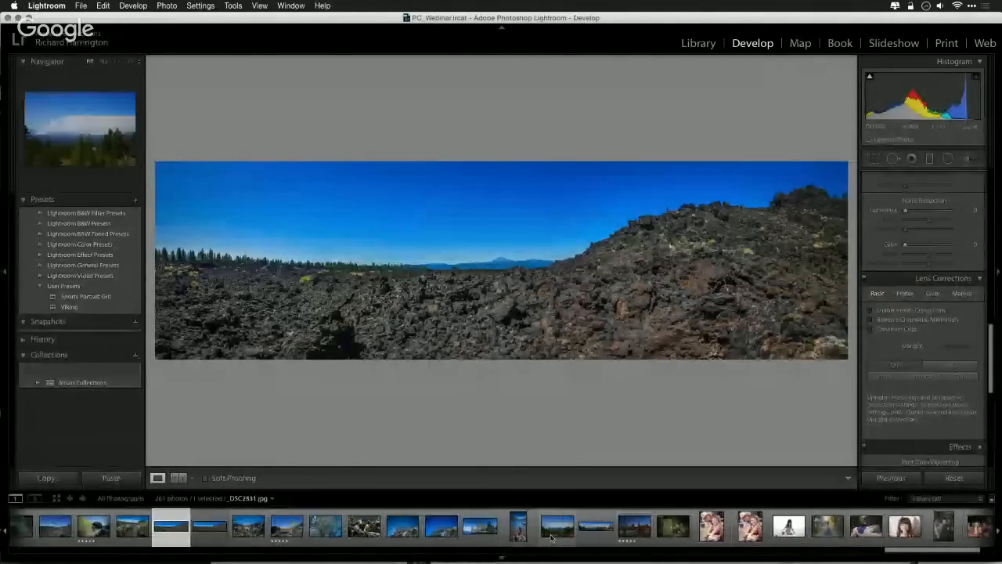
scroll(550, 537, right, 3)
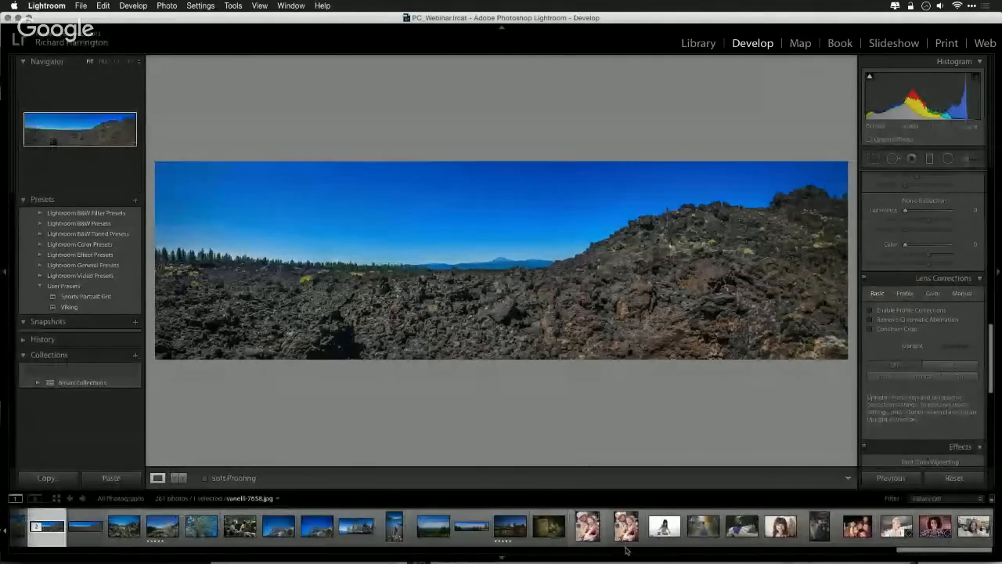
scroll(671, 533, left, 15)
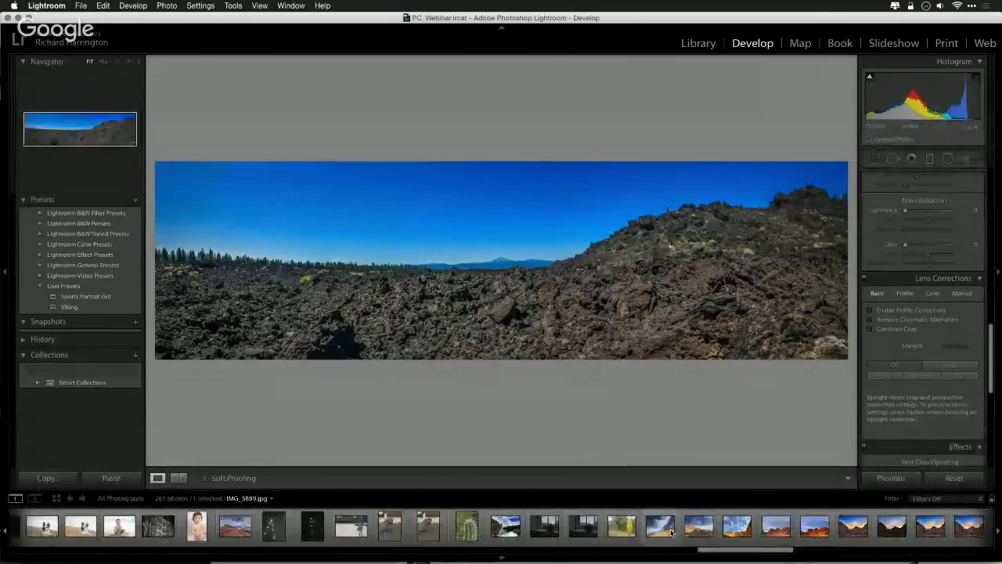
scroll(670, 533, left, 20)
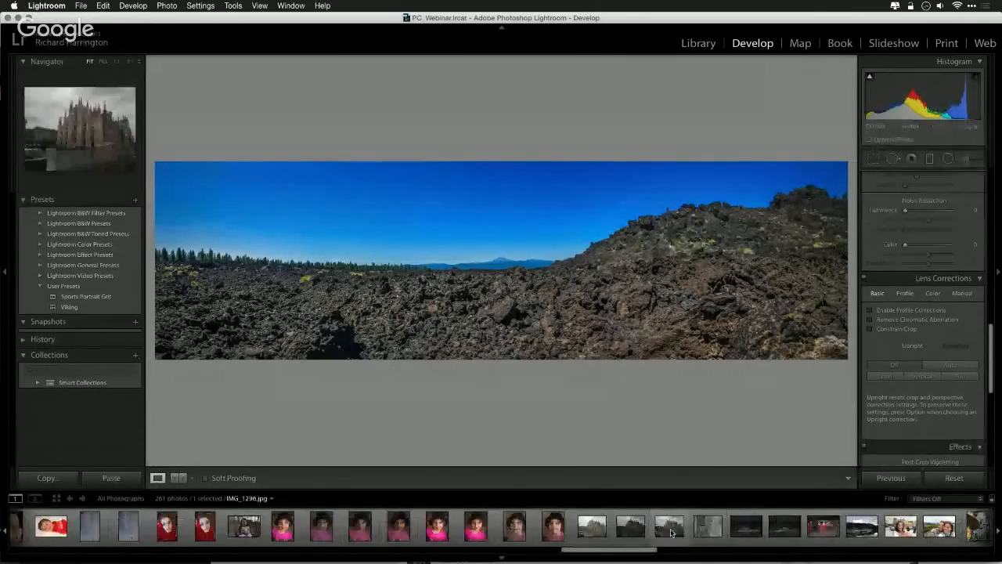
scroll(671, 533, left, 10)
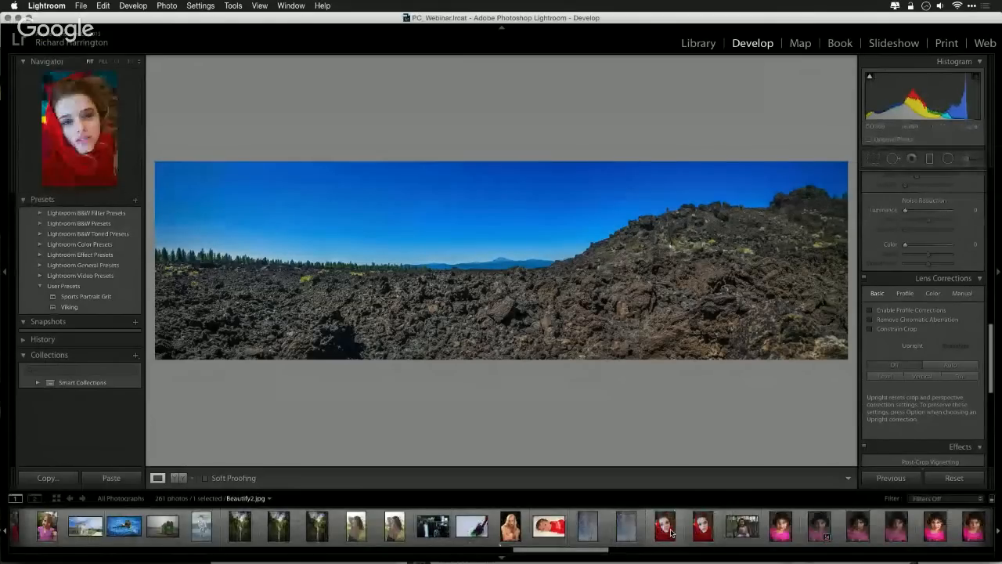
scroll(671, 533, right, 10)
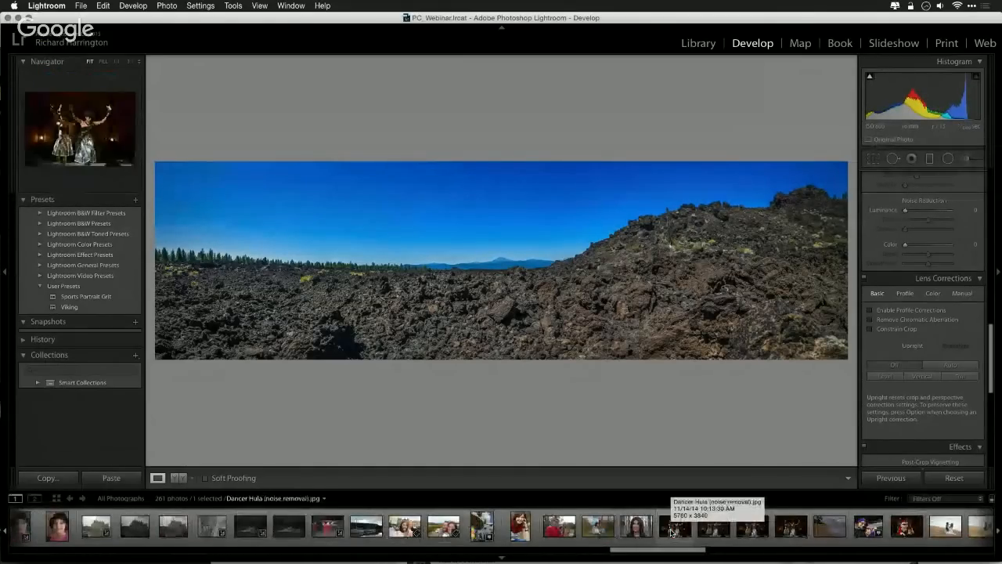
scroll(671, 533, right, 8)
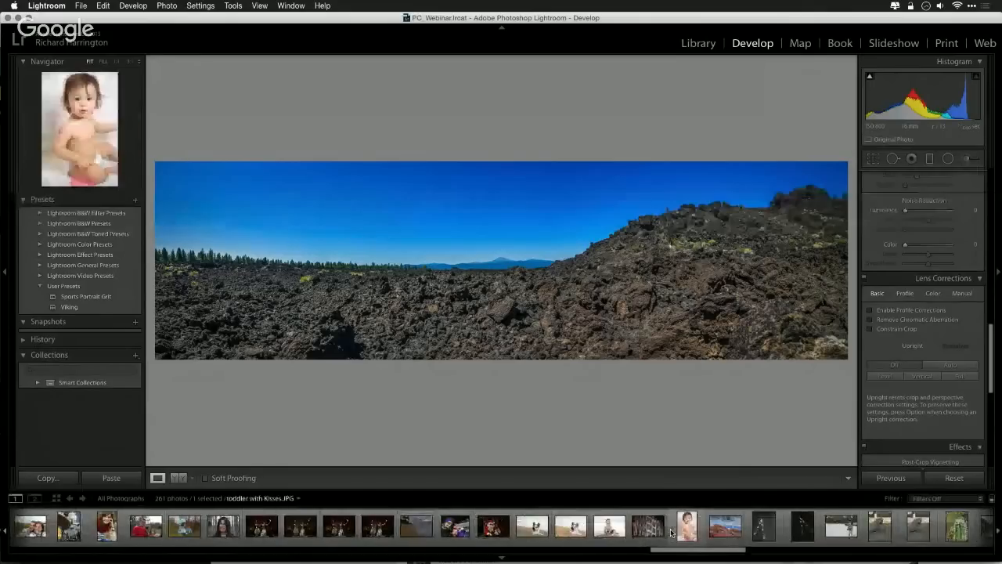
scroll(671, 533, right, 8)
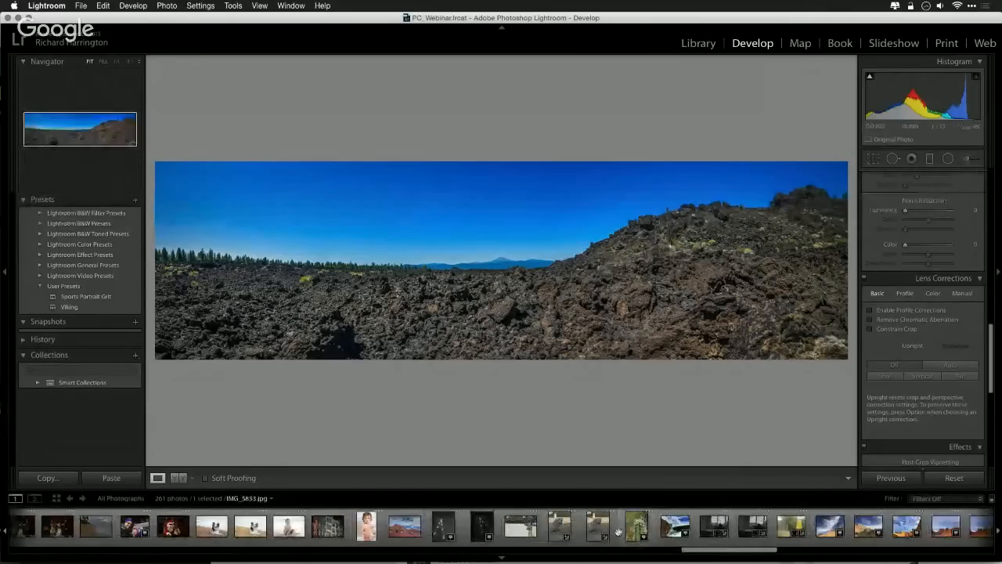
click(610, 536)
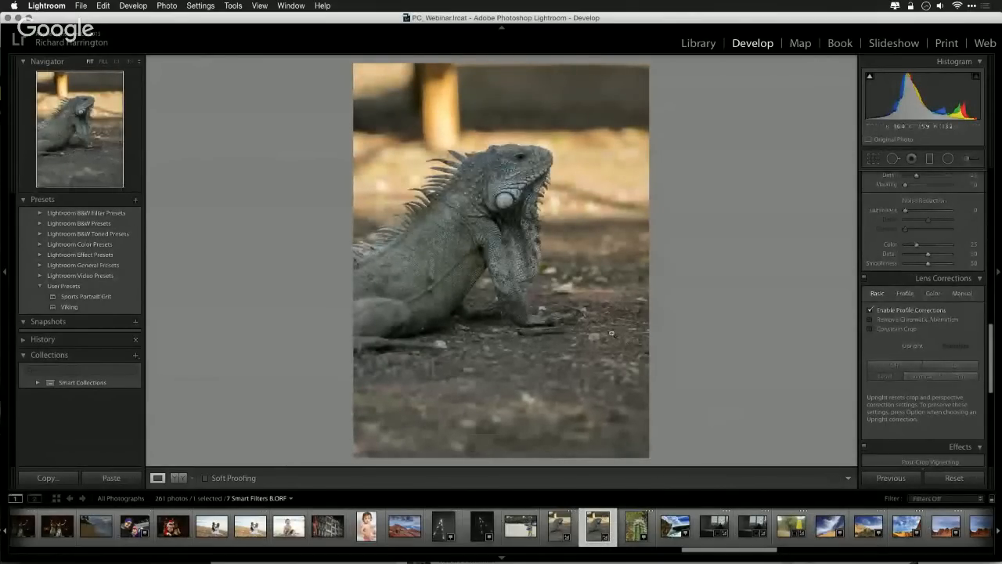
Step: Zoom in on the iguana's skin, raise the color noise reduction Detail and bring up the Basic adjustments
click(452, 226)
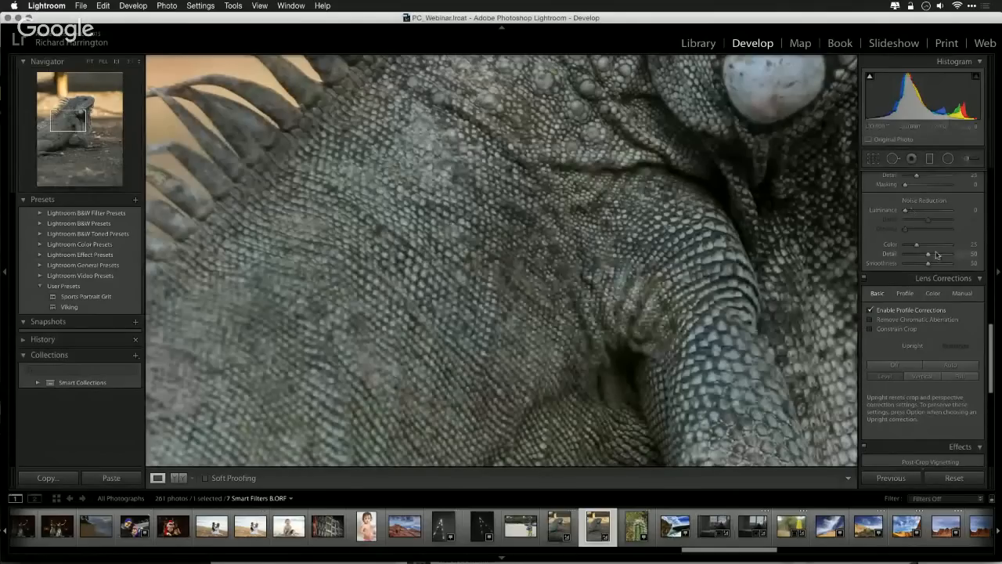
drag(937, 256, 942, 258)
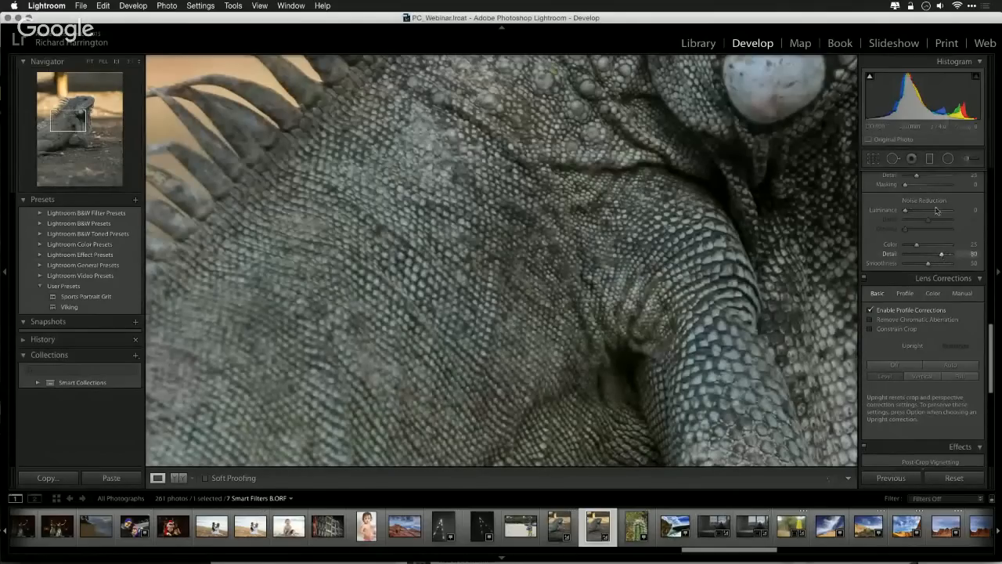
scroll(936, 210, up, 10)
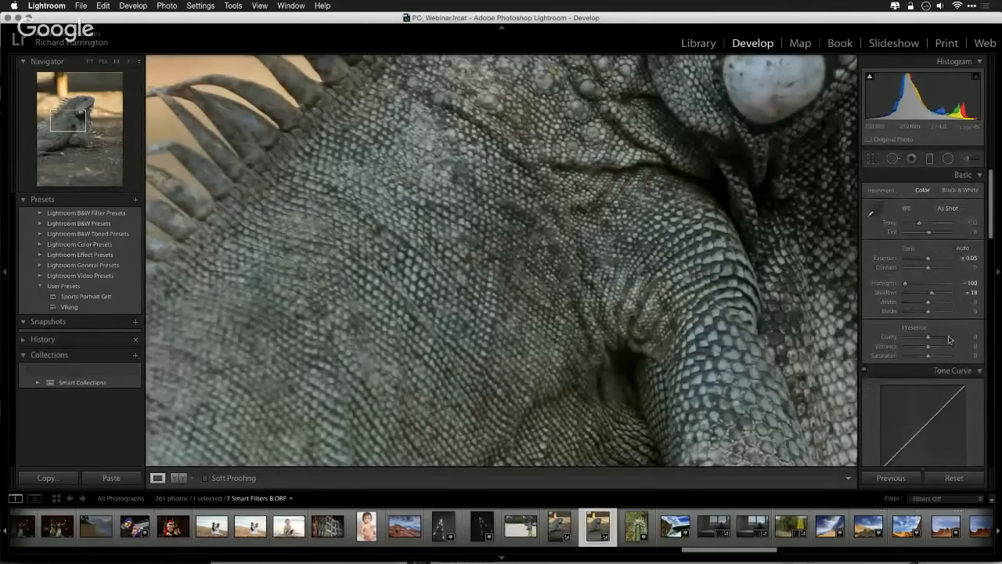
Step: Try and reset a Clarity boost, and open a copy of the iguana photo with Lightroom adjustments in PerfectlyClear v2
drag(948, 339, 971, 337)
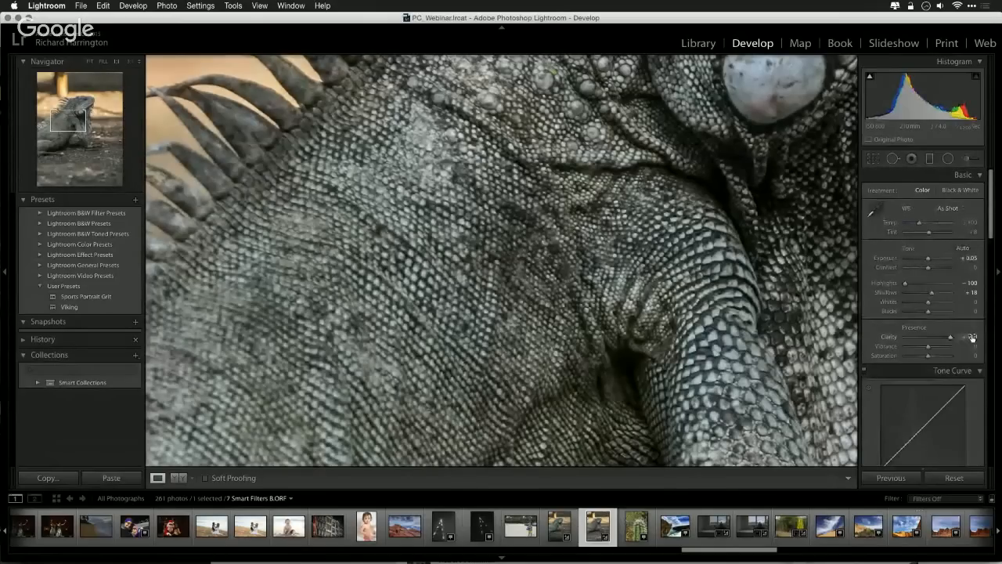
double_click(952, 338)
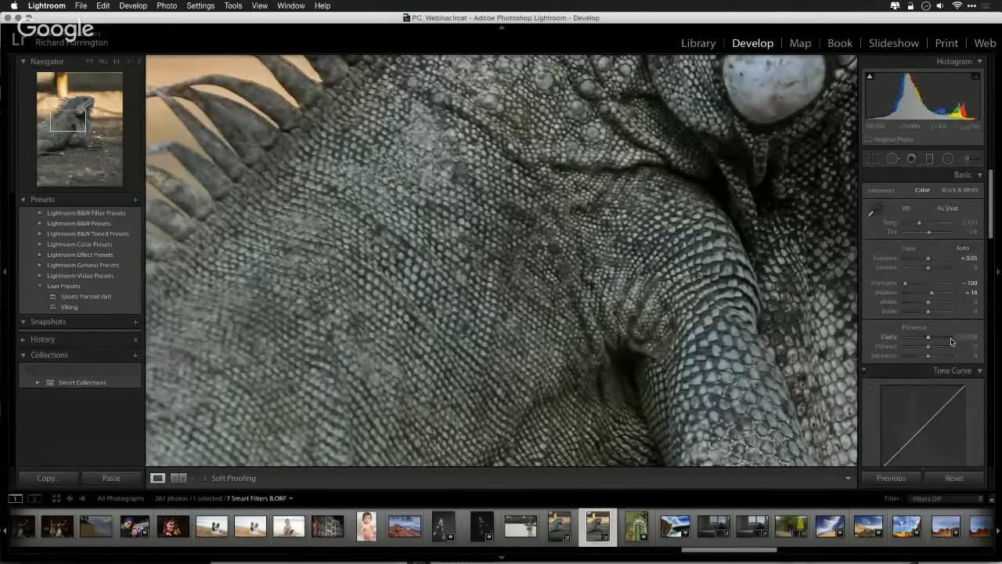
click(166, 5)
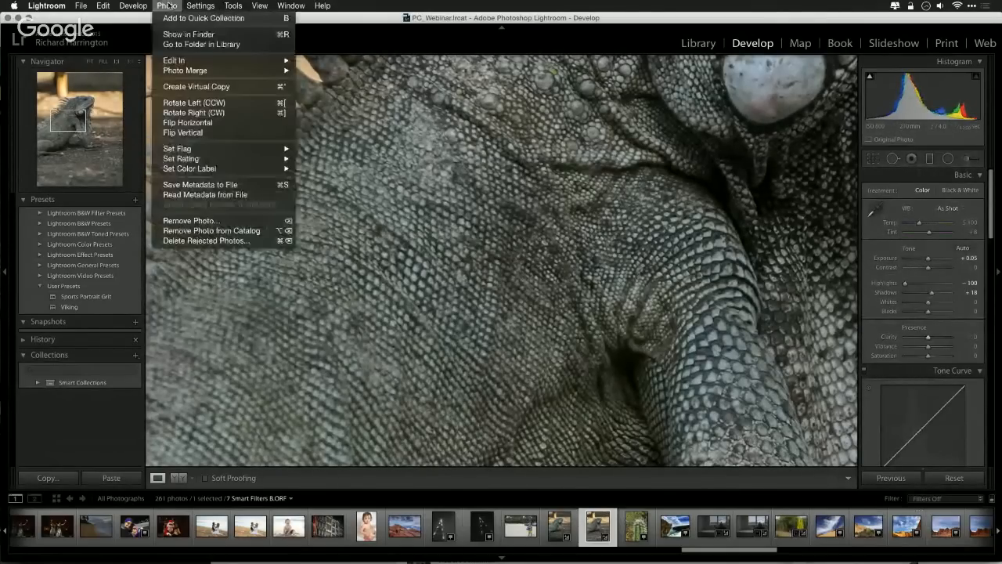
mouse_move(180, 63)
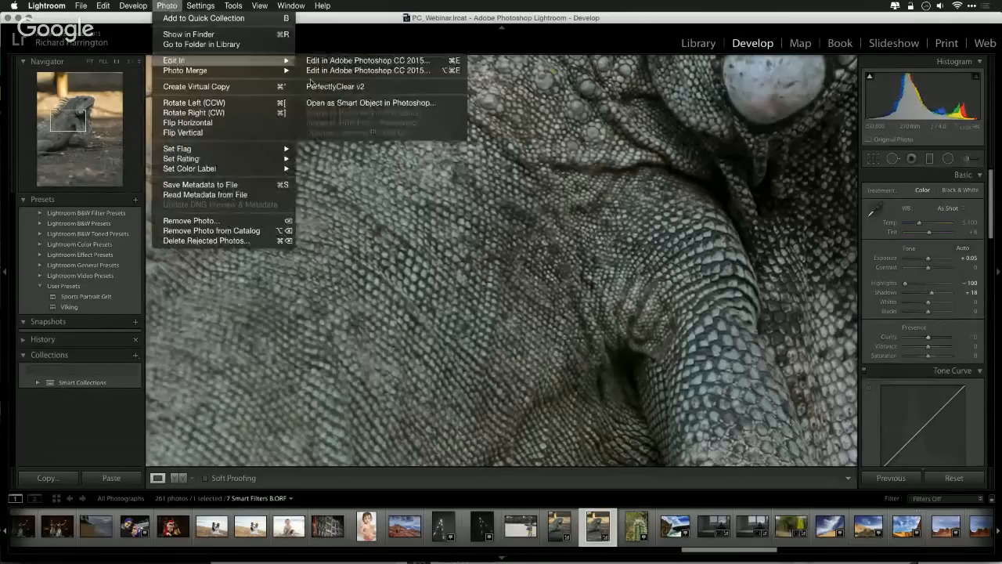
click(332, 86)
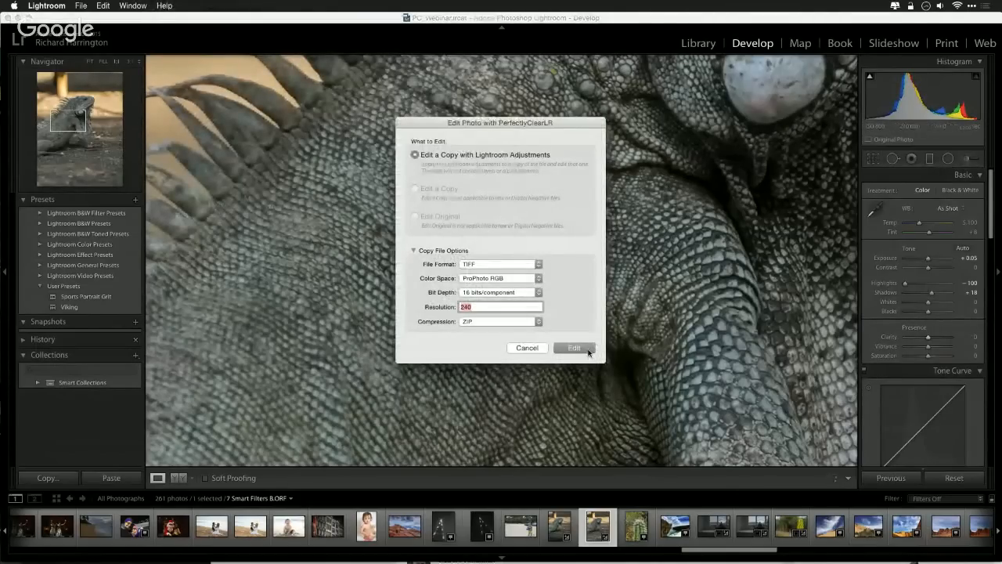
click(574, 348)
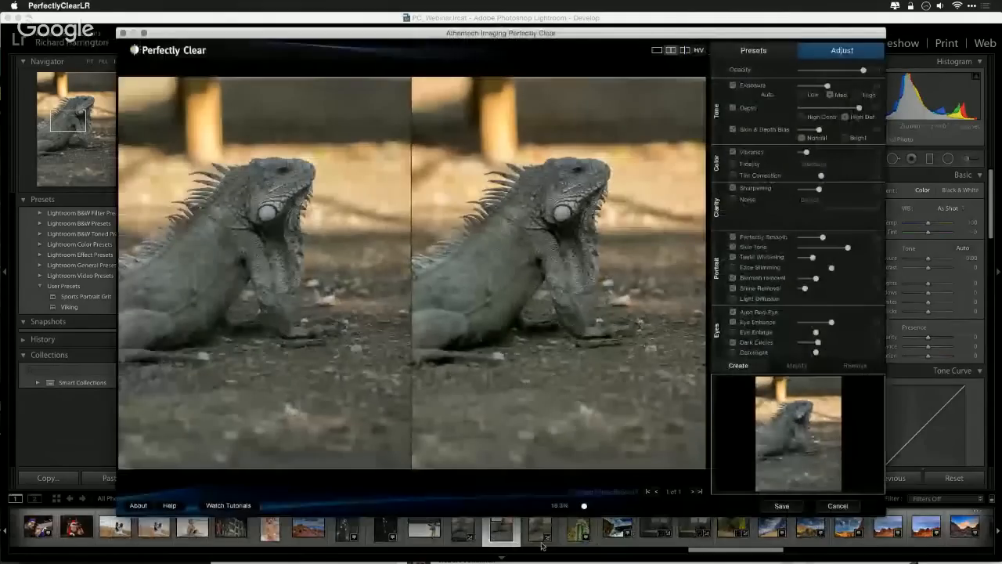
Step: Compare the Details and Vivid presets on the iguana's skin at 100% zoom and apply Vivid
click(625, 377)
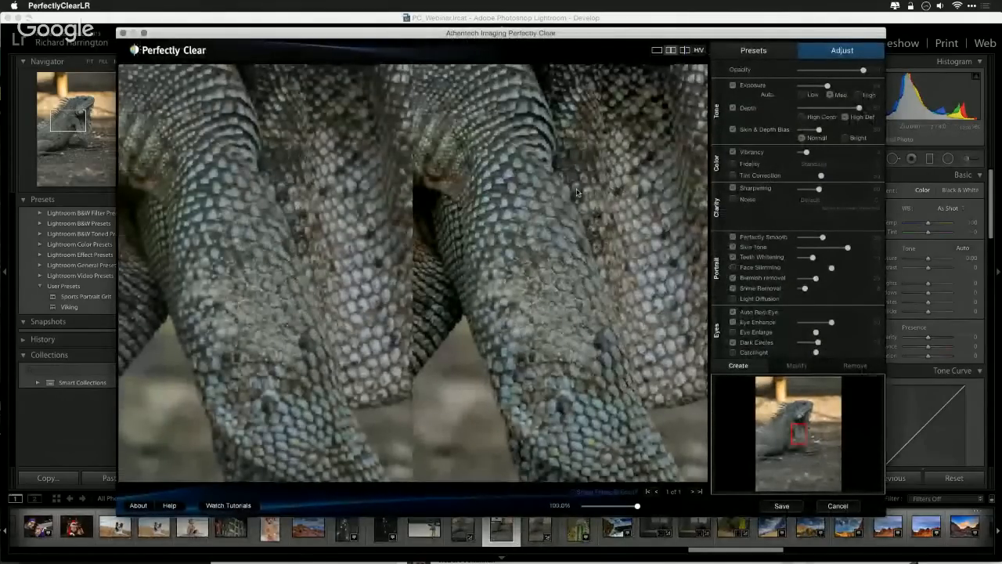
drag(510, 167, 624, 326)
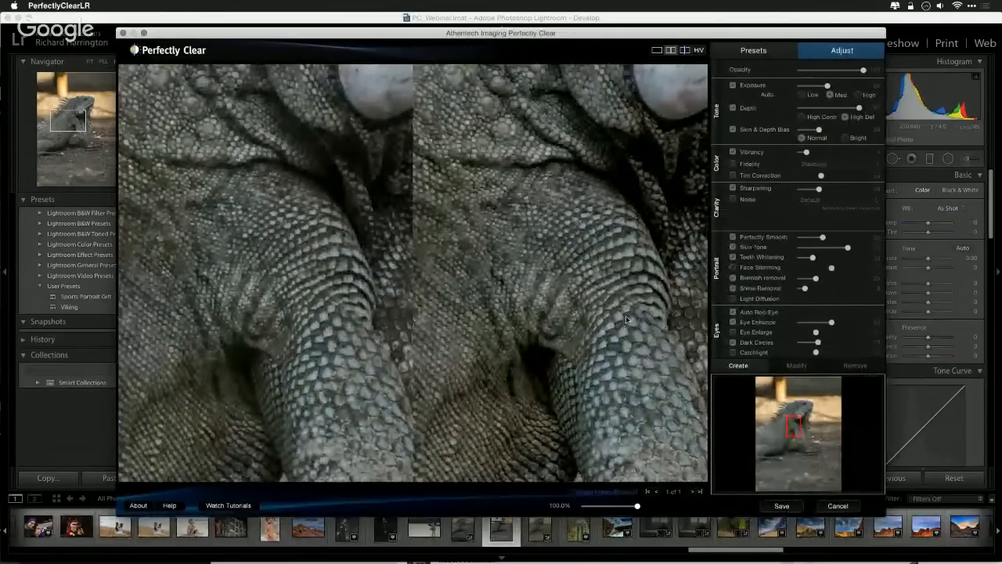
click(770, 52)
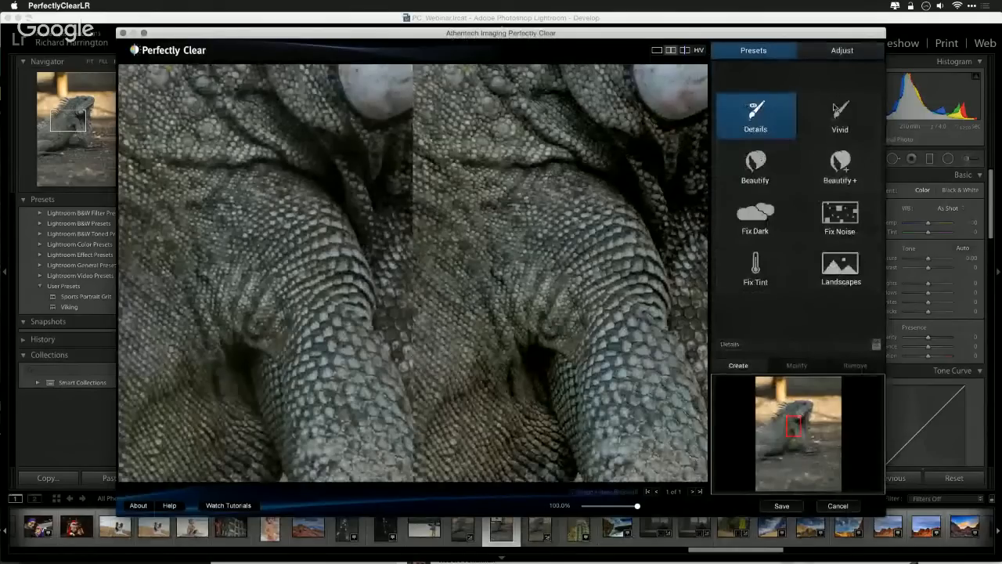
click(836, 116)
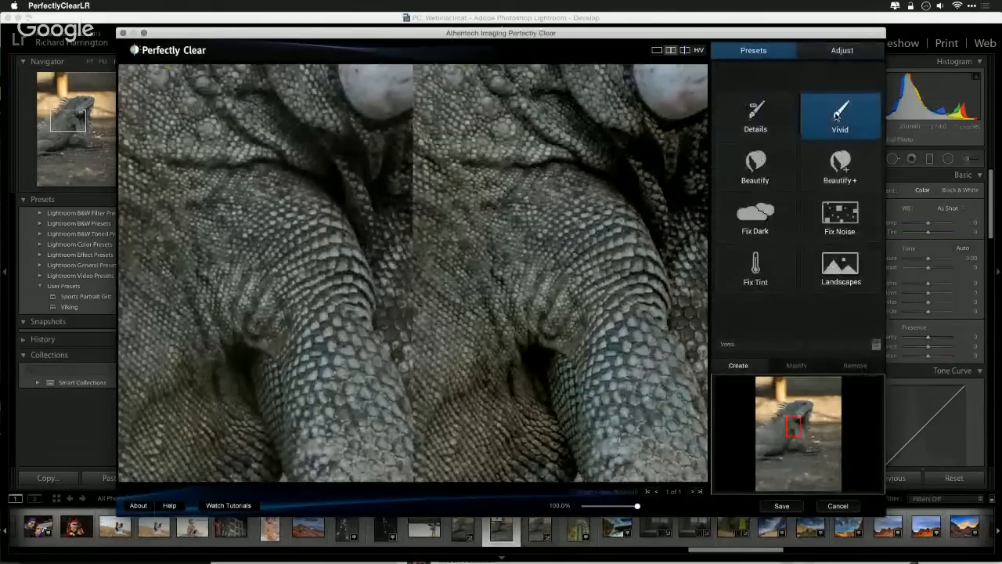
click(780, 123)
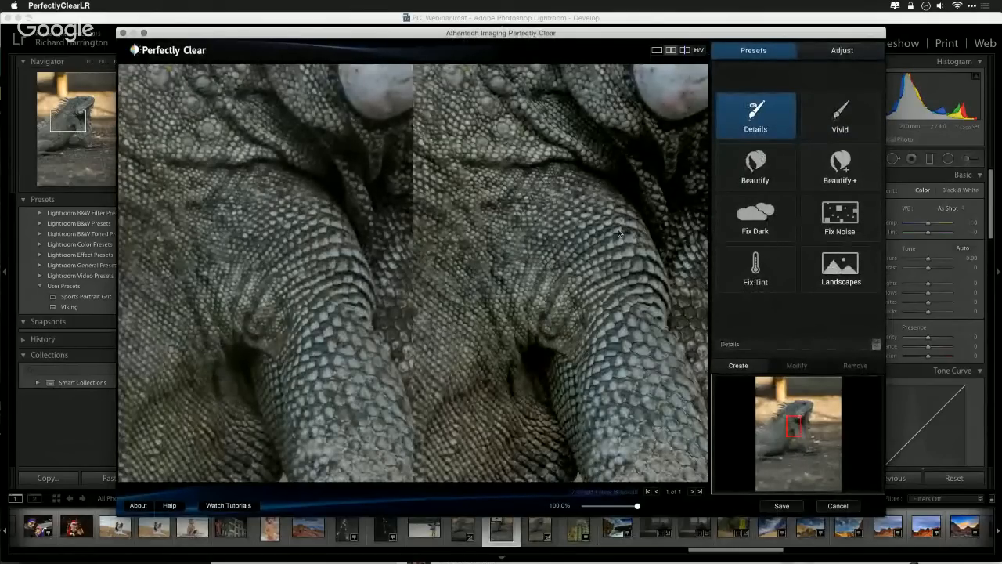
click(840, 131)
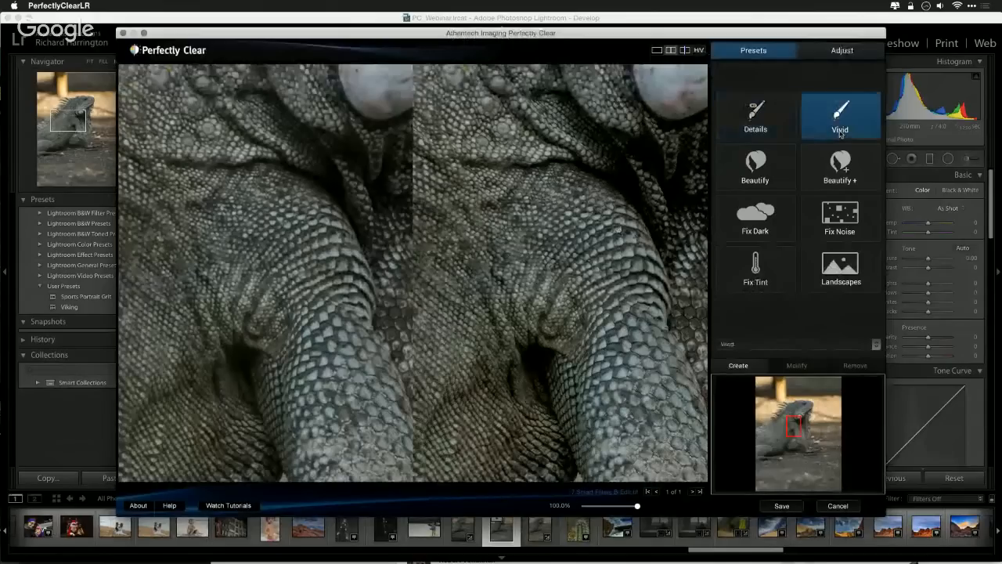
Step: Raise Exposure and Depth, switch Depth to High Def, and turn on Skin & Depth Bias
click(839, 51)
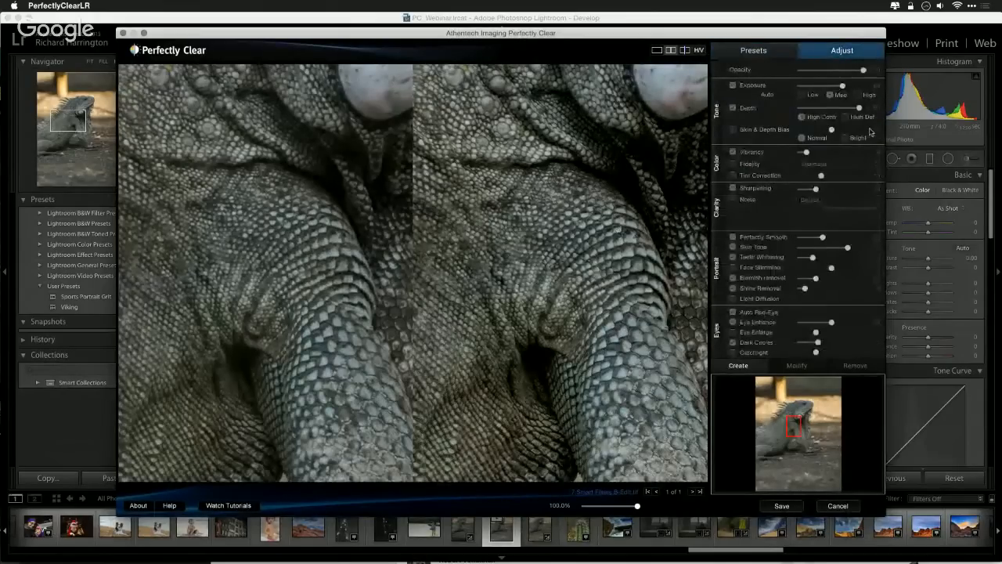
drag(841, 86, 847, 88)
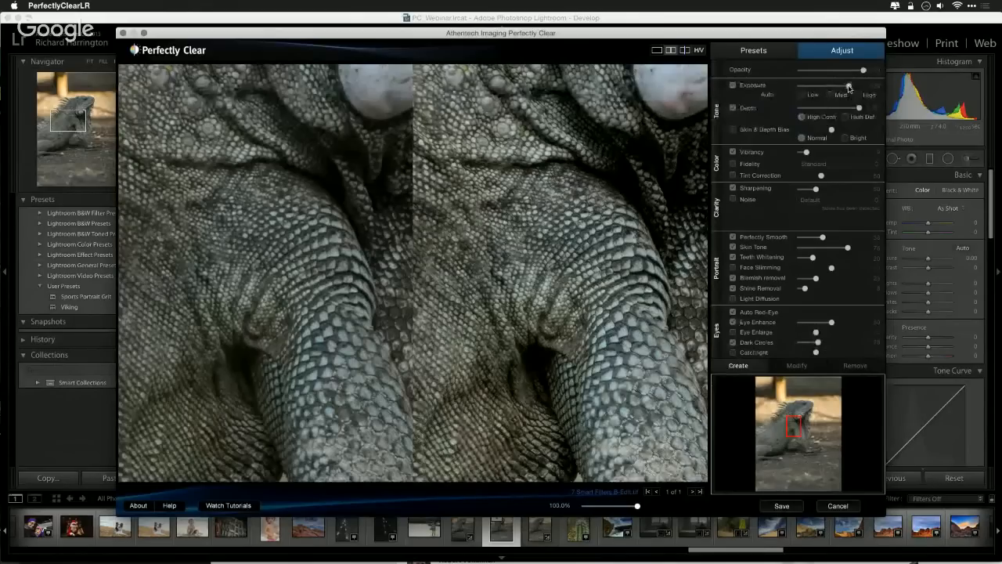
drag(858, 110, 877, 111)
click(845, 118)
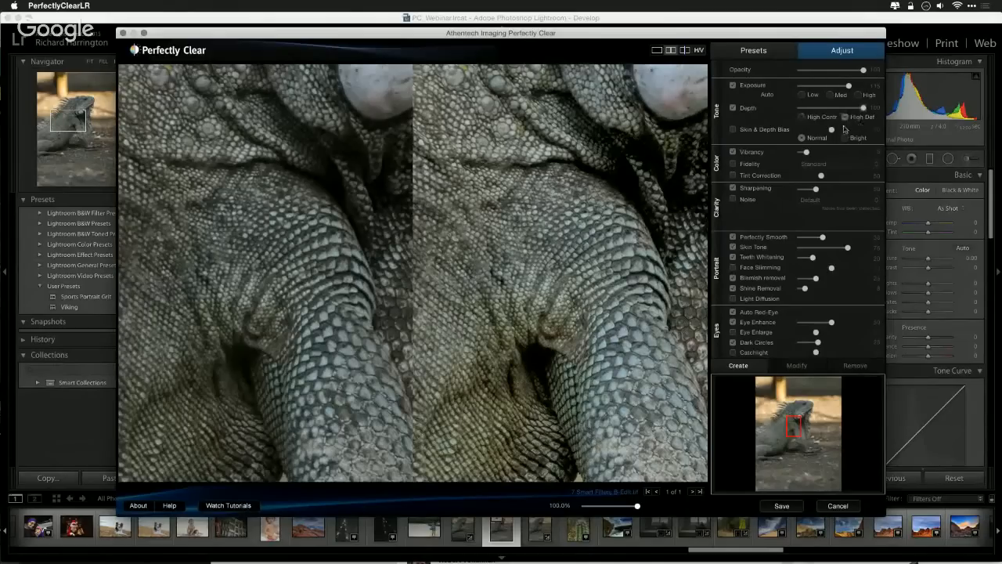
click(734, 129)
Step: Raise Vibrancy strongly and set color Fidelity to Vivid, judging the effect on the iguana's head
drag(591, 125, 641, 275)
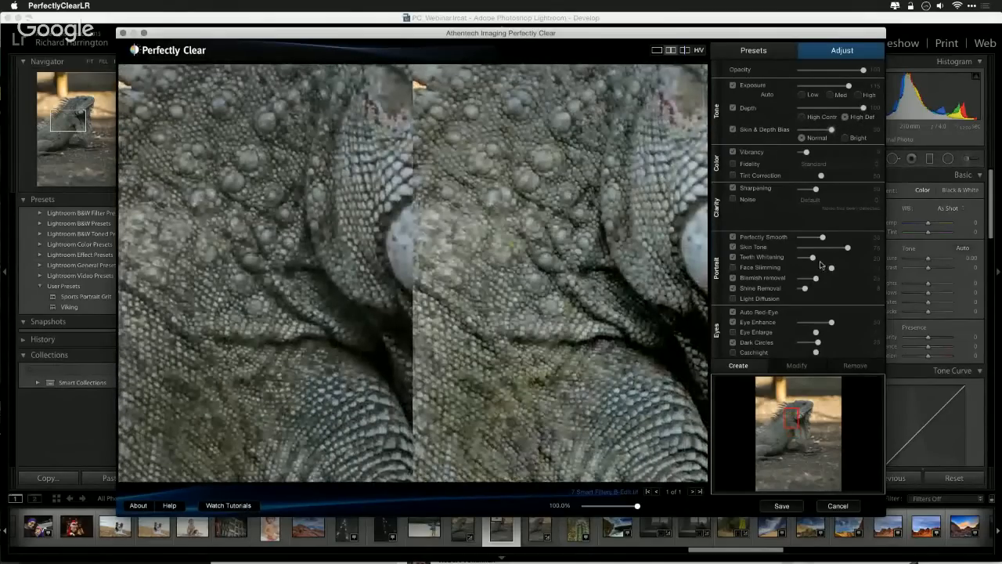
drag(794, 421, 796, 411)
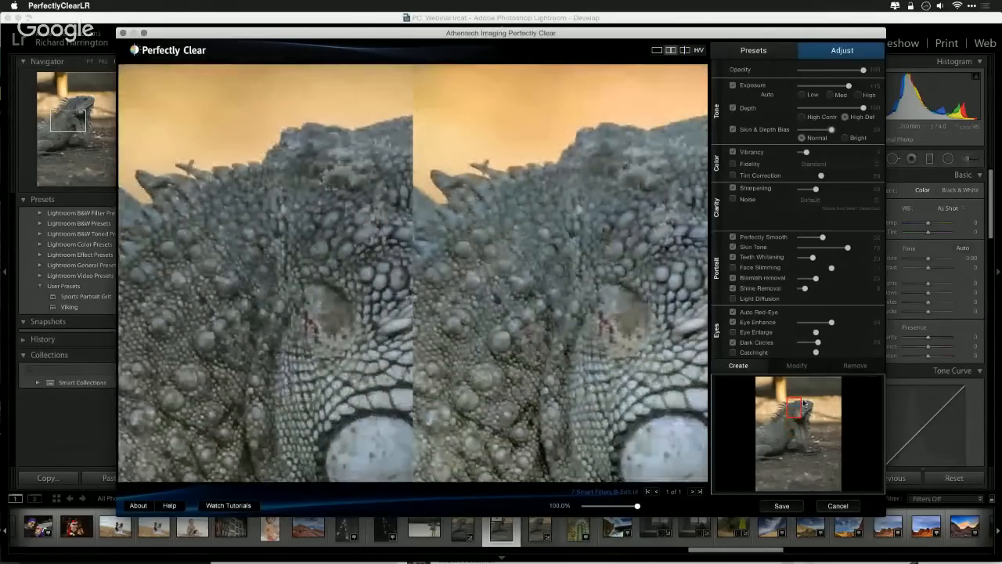
drag(807, 153, 857, 153)
click(814, 163)
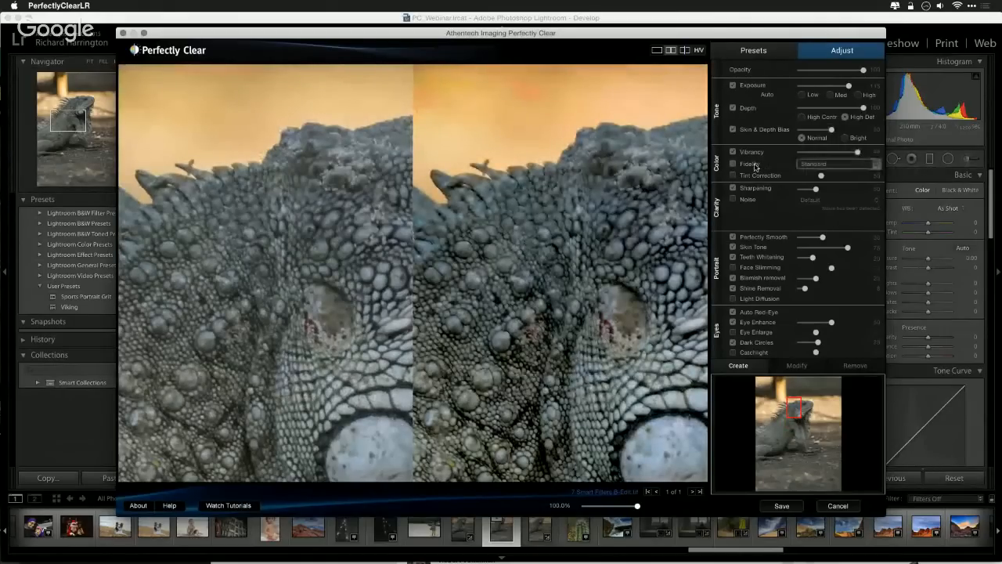
click(831, 171)
Step: Increase Sharpening moderately while checking the scales, and turn on Default noise removal
drag(551, 211, 612, 133)
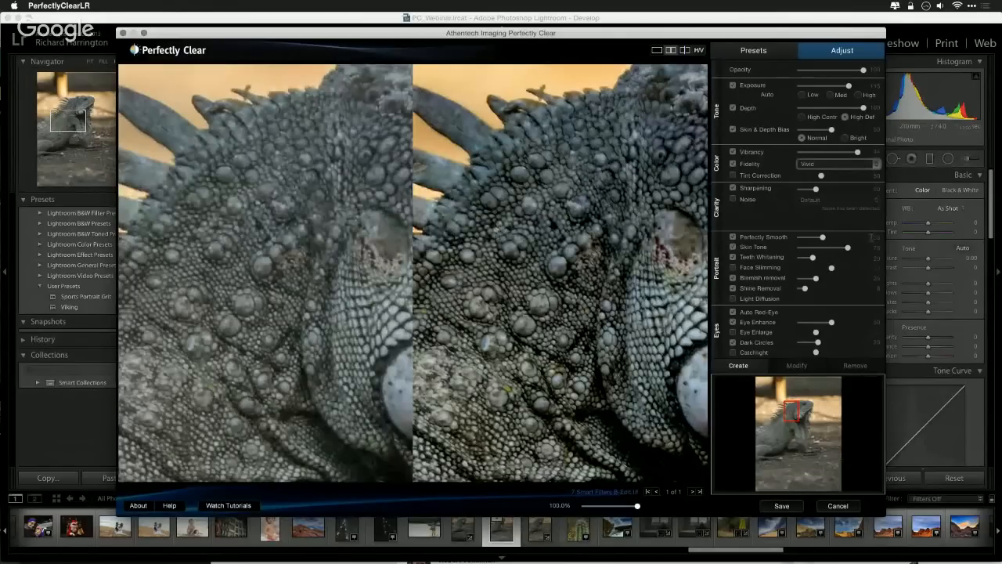
mouse_move(815, 189)
mouse_down()
mouse_move(849, 193)
mouse_move(832, 194)
mouse_up()
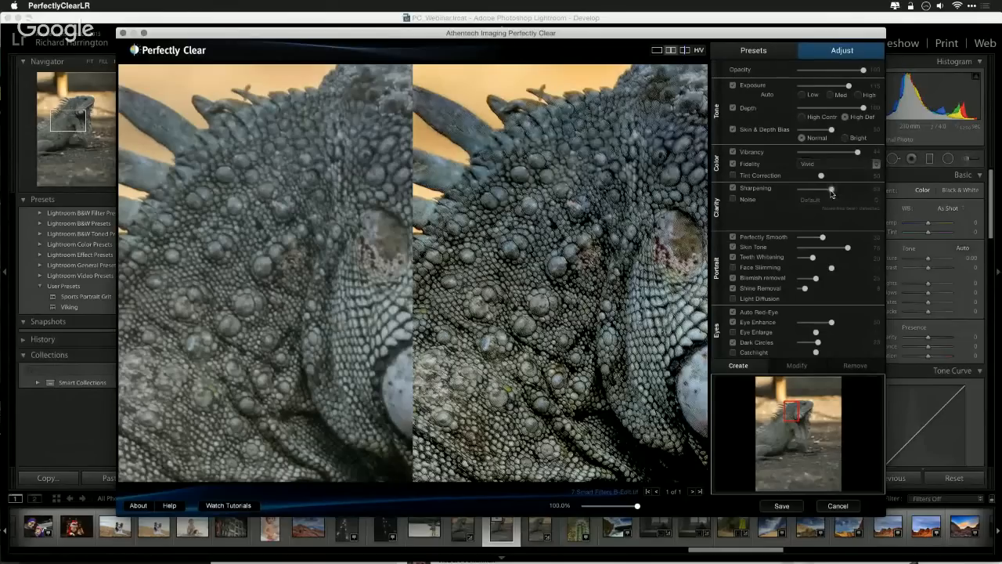
click(656, 50)
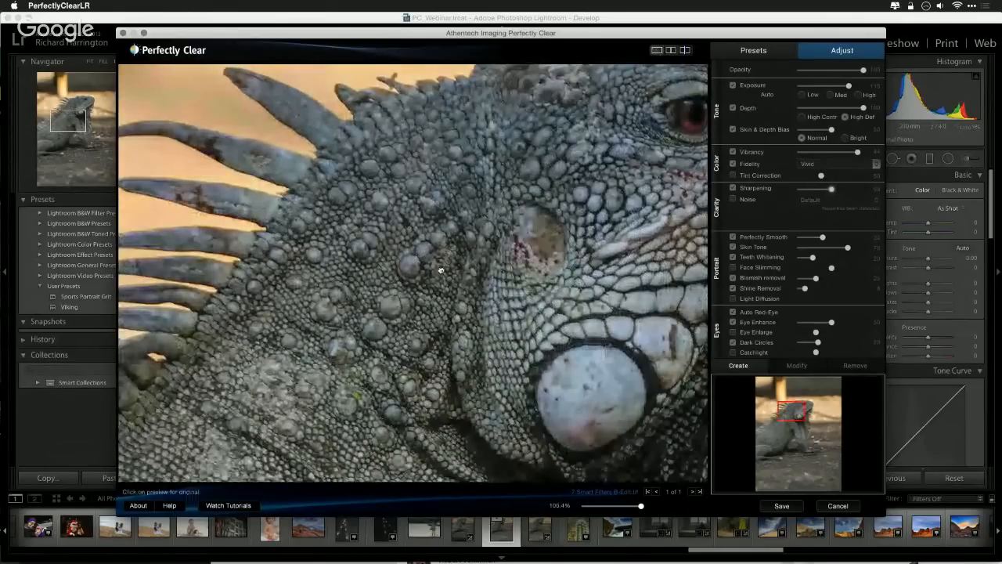
drag(597, 196, 570, 43)
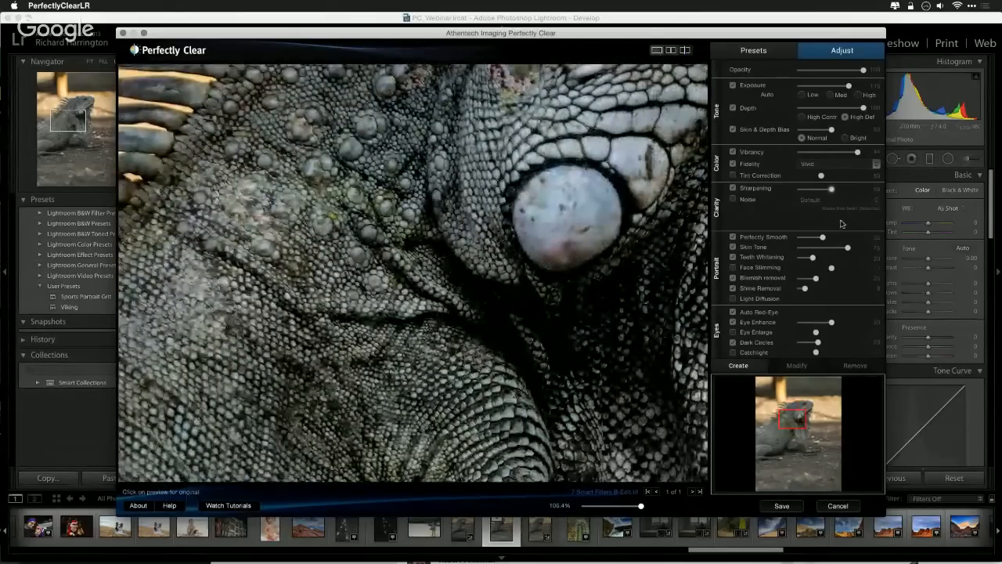
drag(834, 192, 823, 190)
click(745, 201)
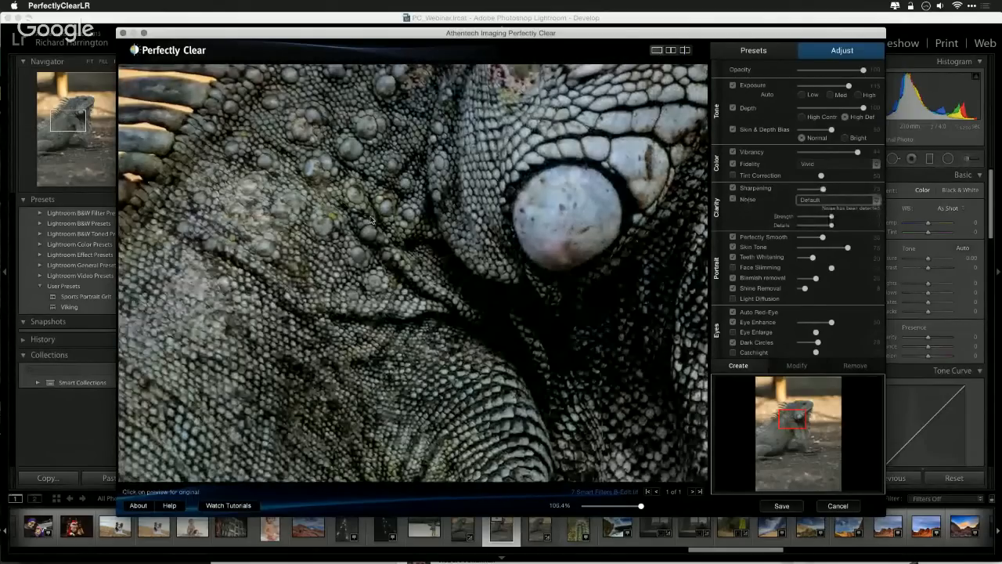
Step: Check the iguana's back and the whole picture, and lower the Vibrancy somewhat
drag(371, 220, 526, 211)
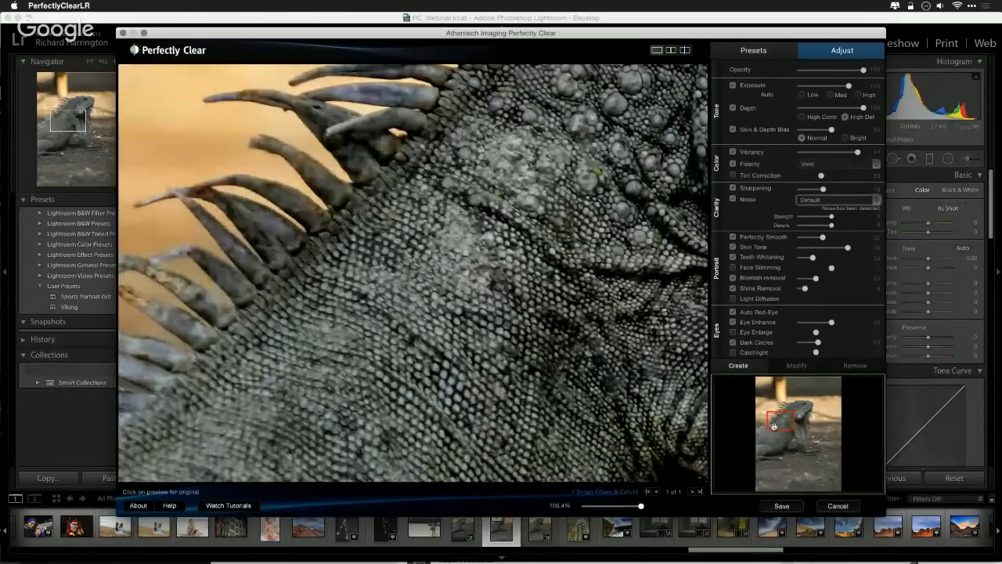
click(599, 507)
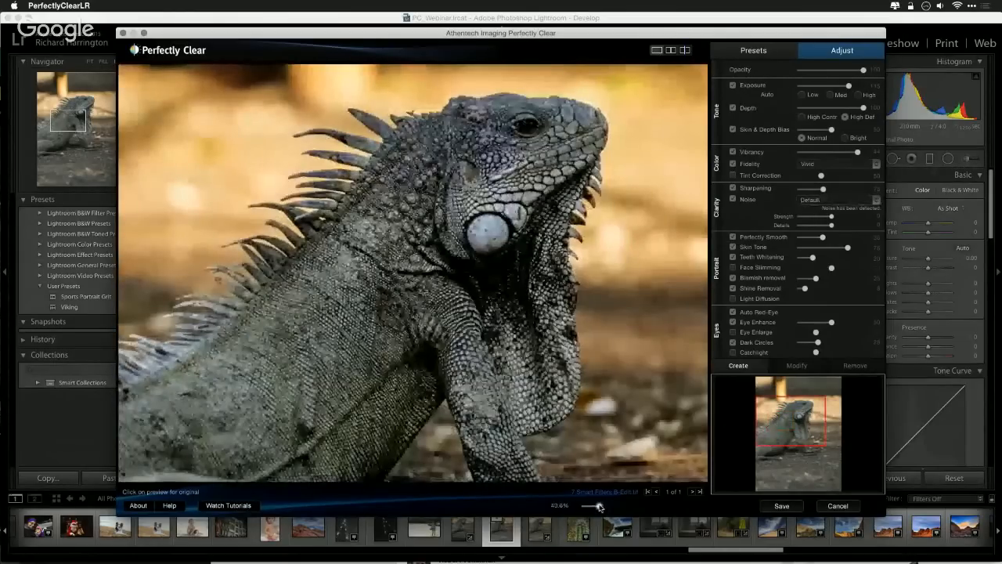
click(600, 506)
click(627, 505)
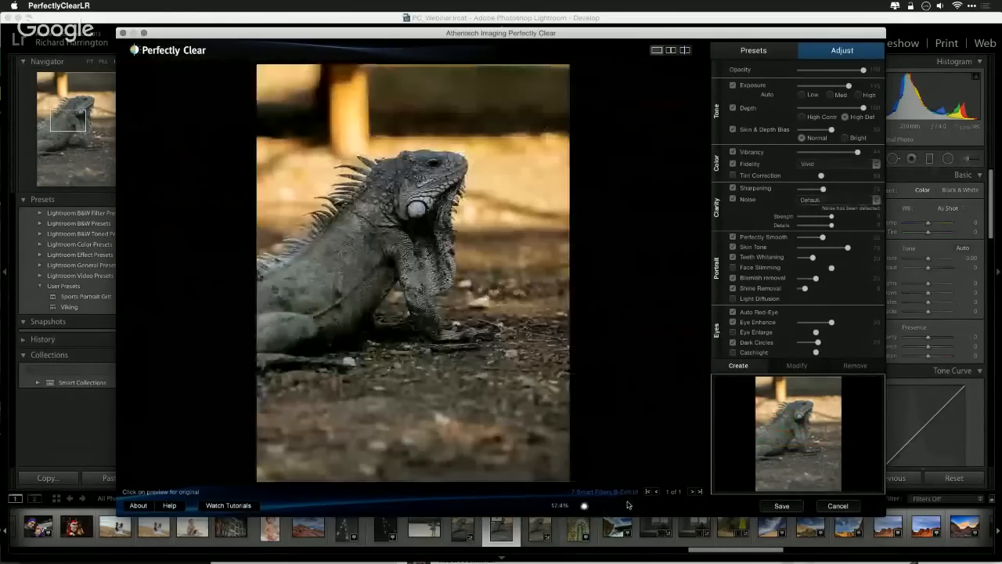
click(842, 152)
Step: Compare the edit with the original, reduce the overall Opacity and save the iguana copy
click(469, 407)
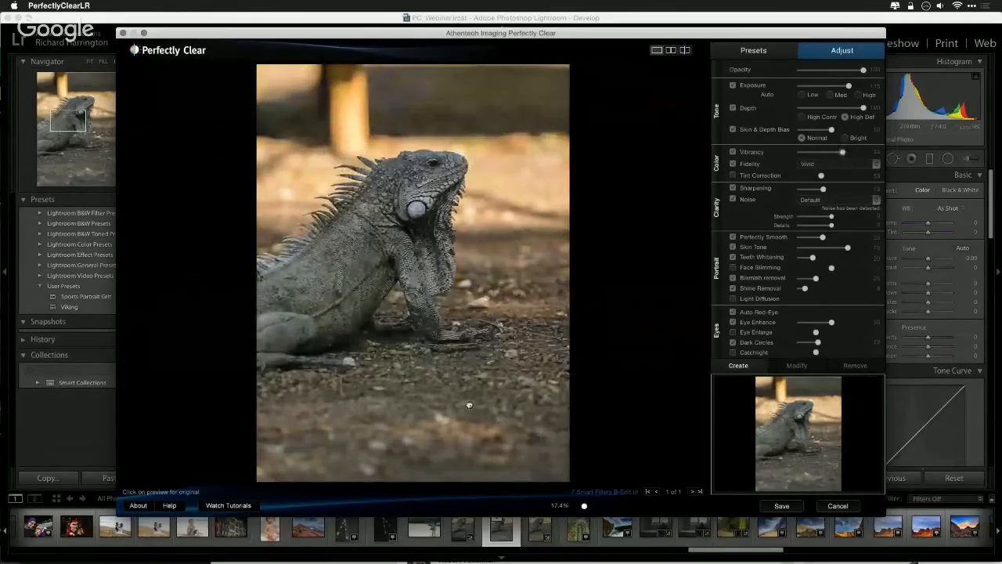
click(469, 407)
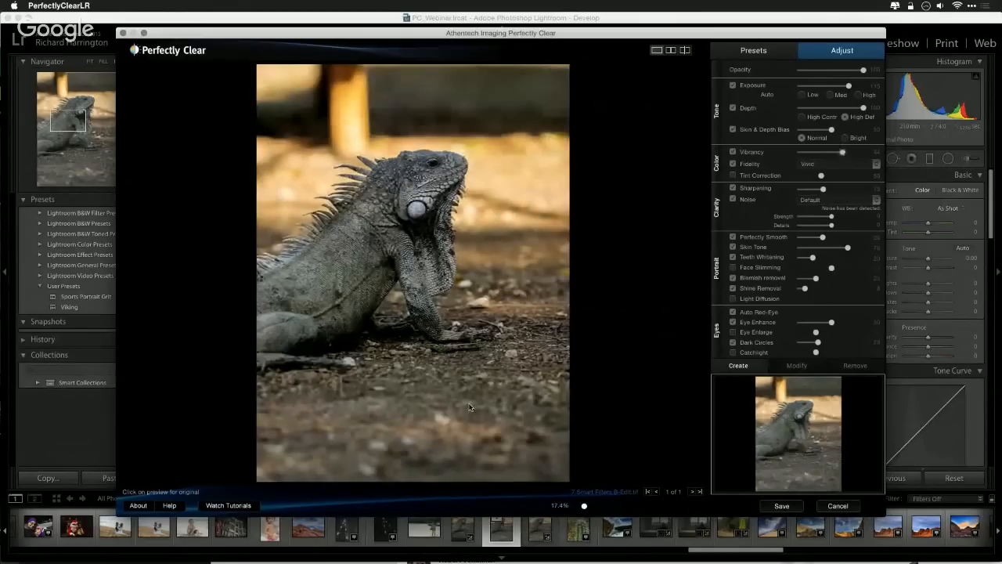
mouse_move(863, 72)
mouse_down()
mouse_move(836, 72)
mouse_move(845, 72)
mouse_up()
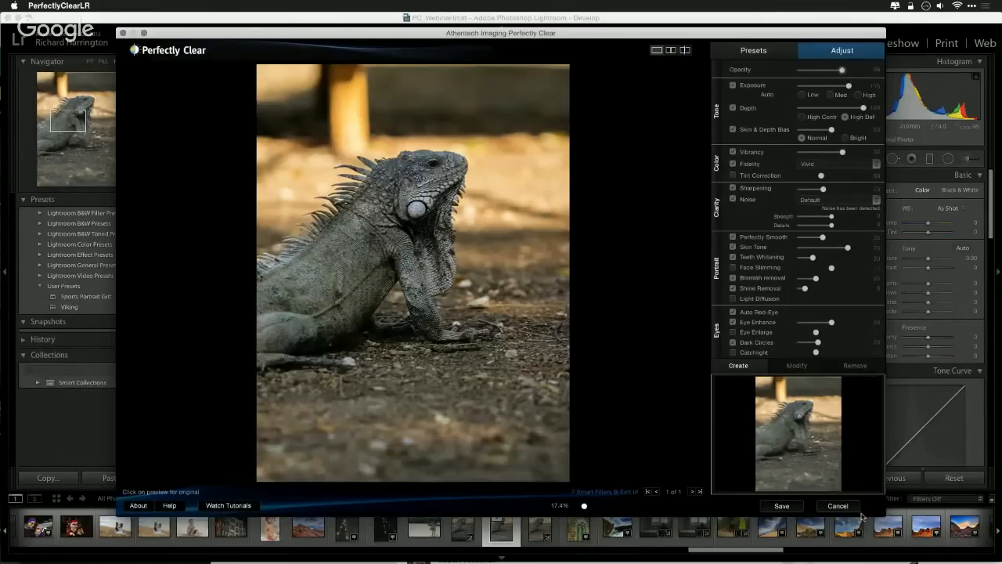
click(790, 508)
Step: Check the audience questions in Safari while the save runs and return to Lightroom
key(super+Tab)
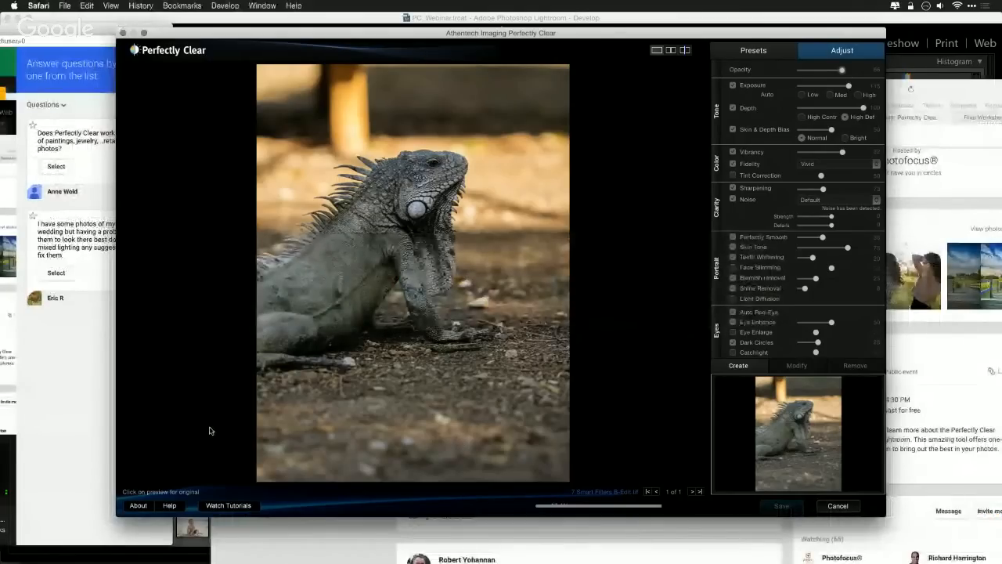
click(62, 354)
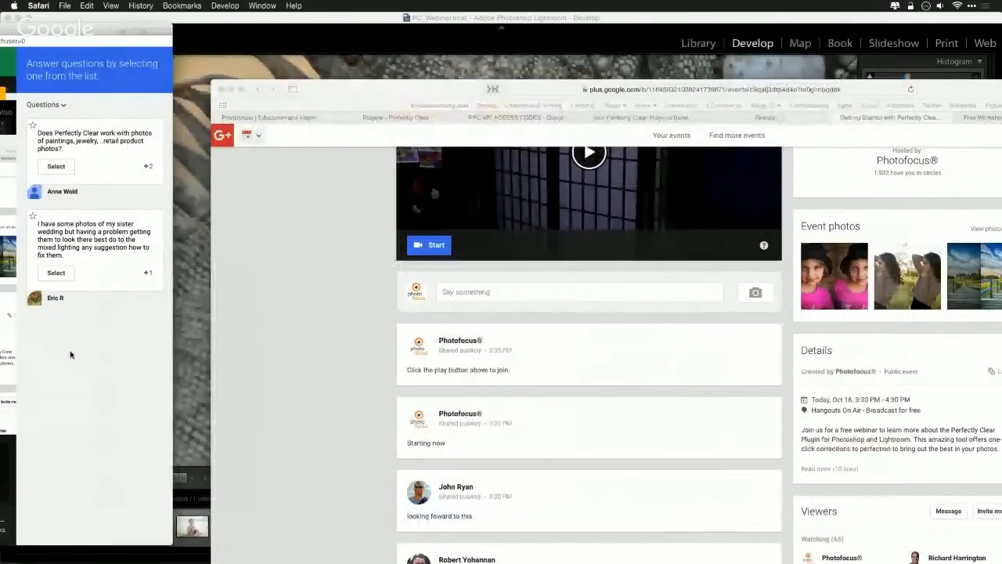
click(192, 320)
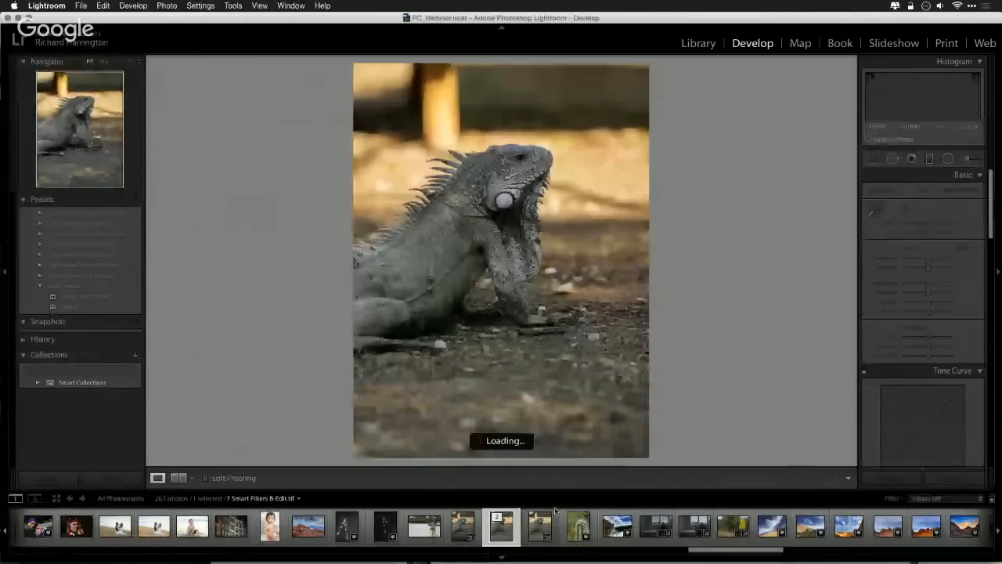
Step: Select the selfie of the couple in red shirts together with the dark-haired woman's portrait, DSC_0853.JPG
scroll(547, 536, up, 5)
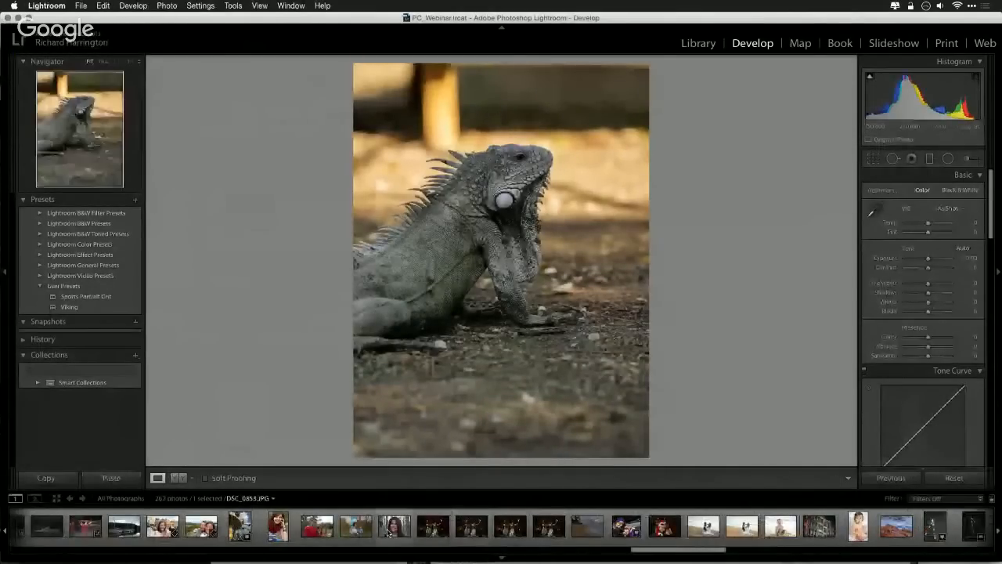
click(323, 533)
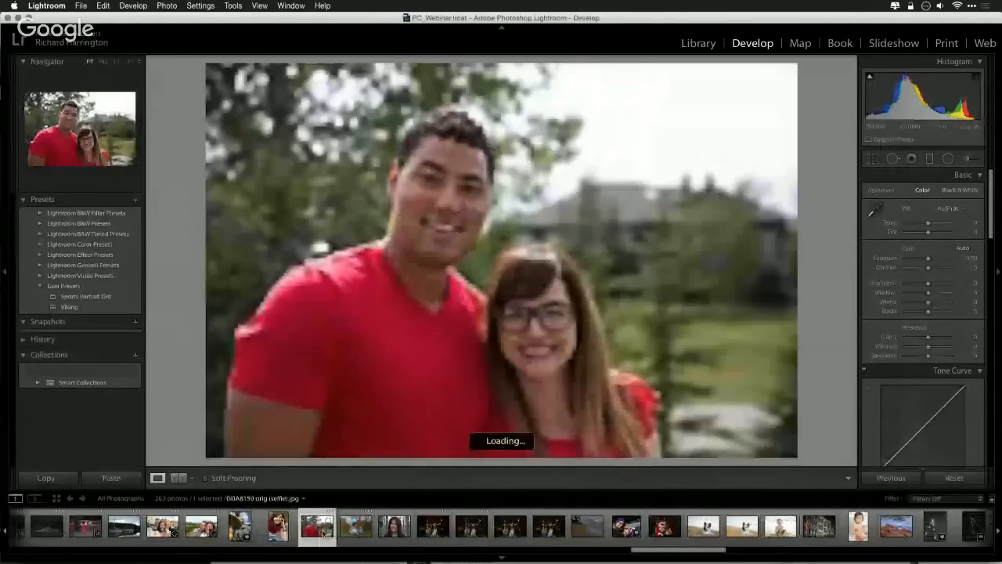
super+click(392, 535)
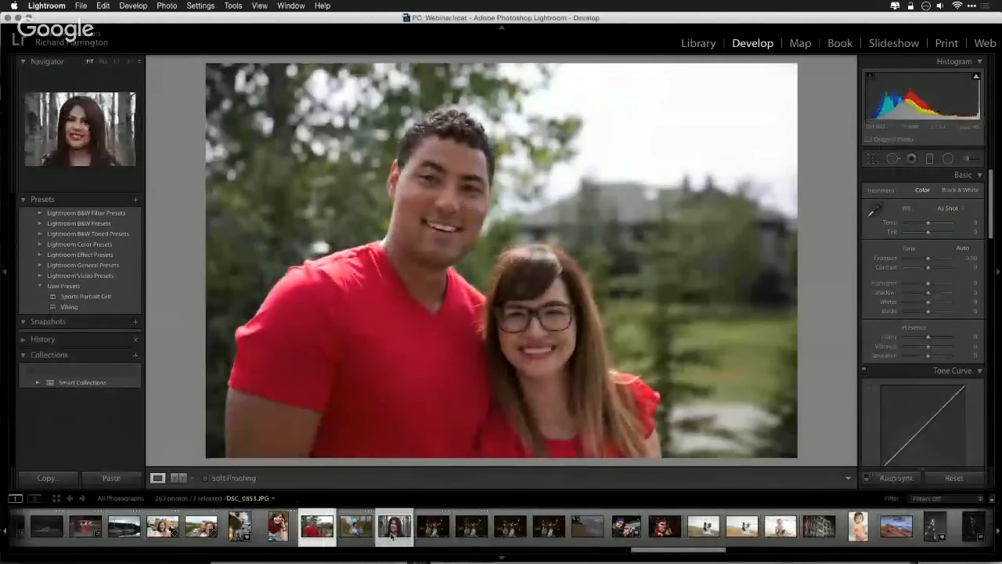
Step: Try adding several more portraits from across the filmstrip to the current photo selection
super+click(391, 535)
scroll(391, 536, up, 10)
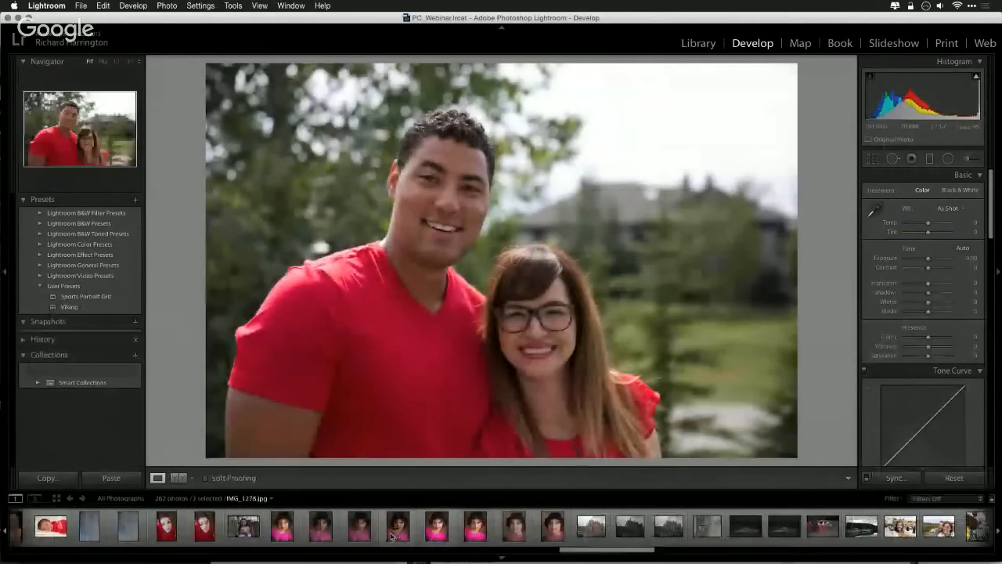
super+click(514, 526)
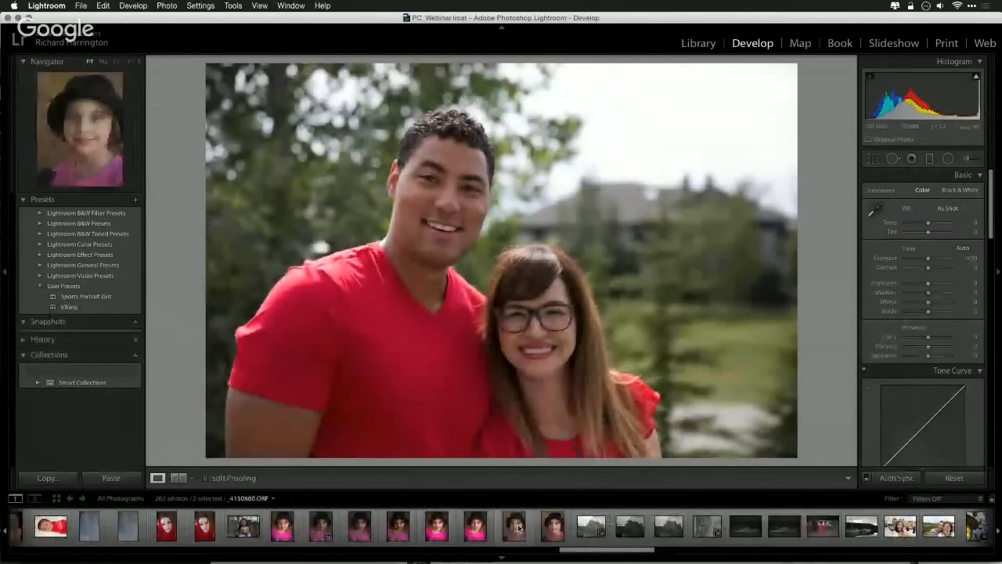
scroll(291, 526, up, 10)
super+click(288, 523)
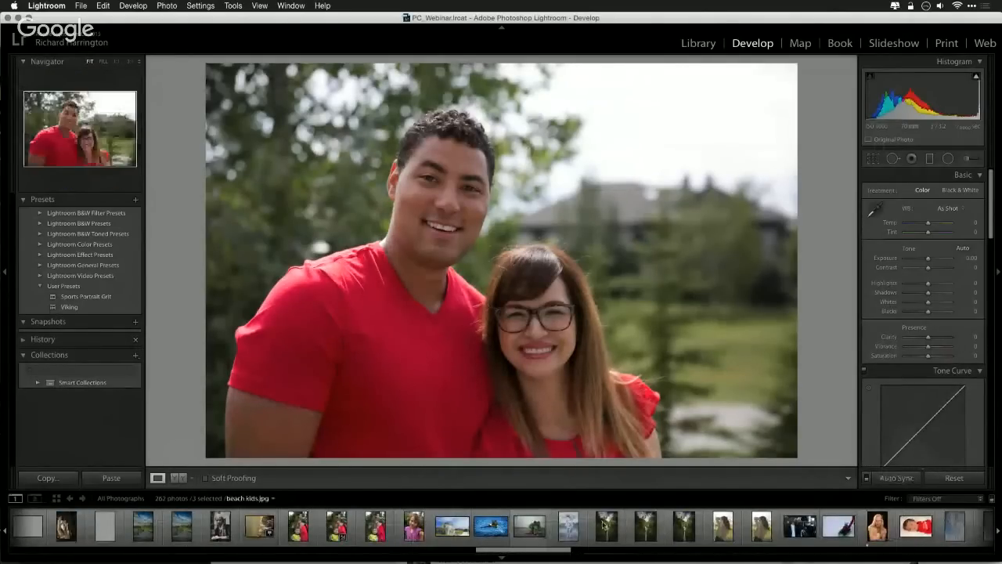
super+click(728, 528)
scroll(110, 528, up, 10)
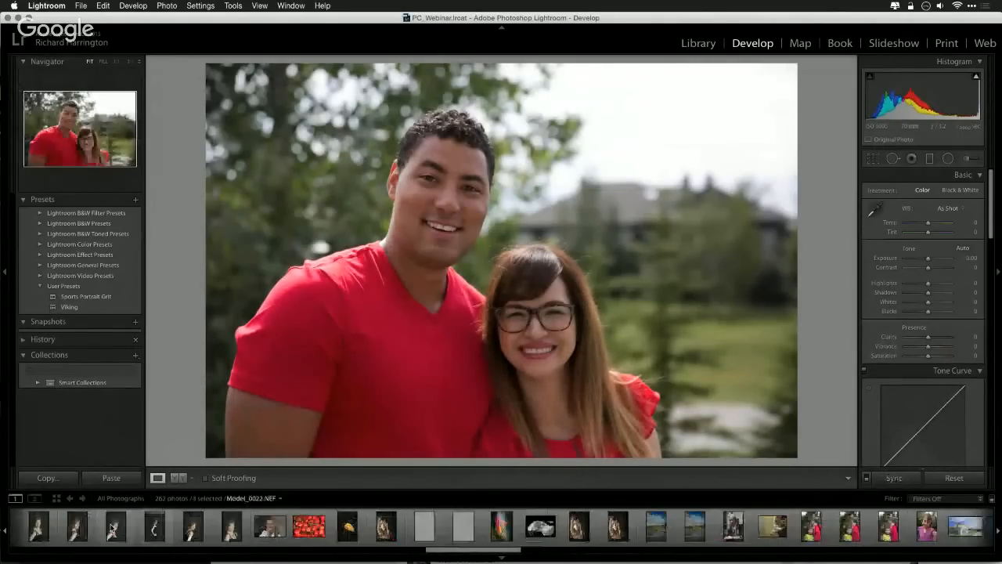
scroll(109, 527, up, 8)
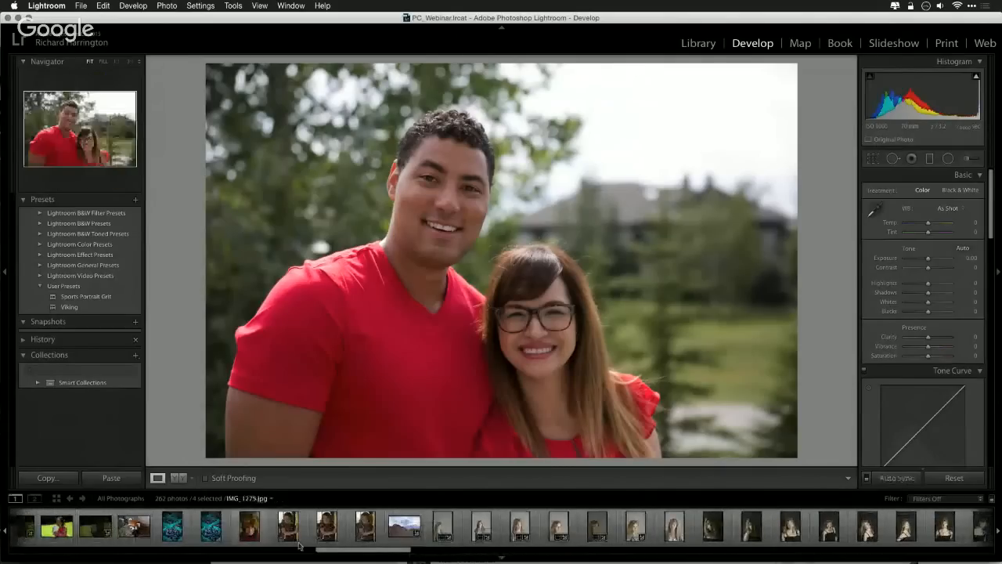
super+click(327, 536)
scroll(298, 537, up, 10)
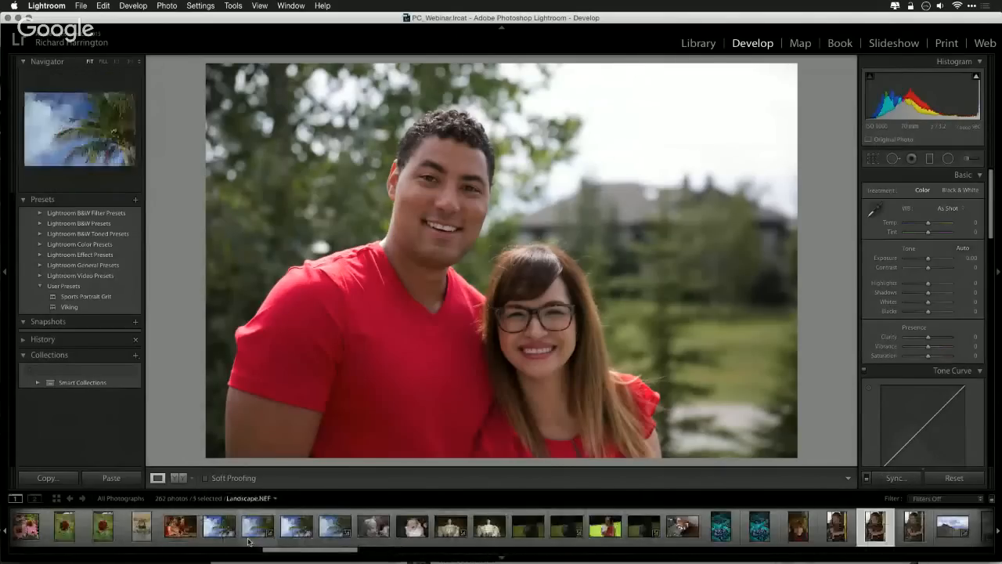
scroll(247, 540, up, 10)
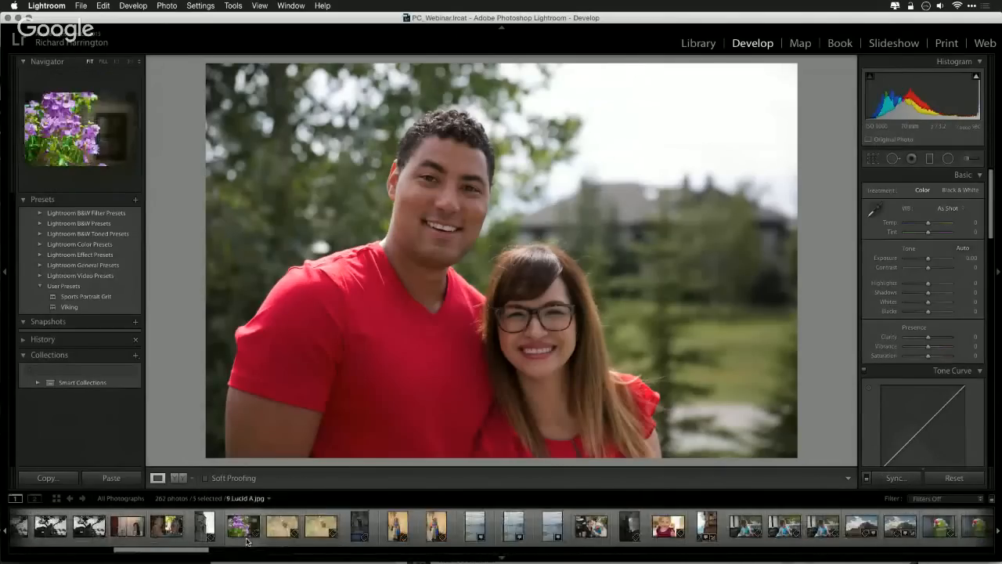
Step: Select only the photo of the baby with the grey-haired woman and open it as a Smart Object in Photoshop
click(179, 530)
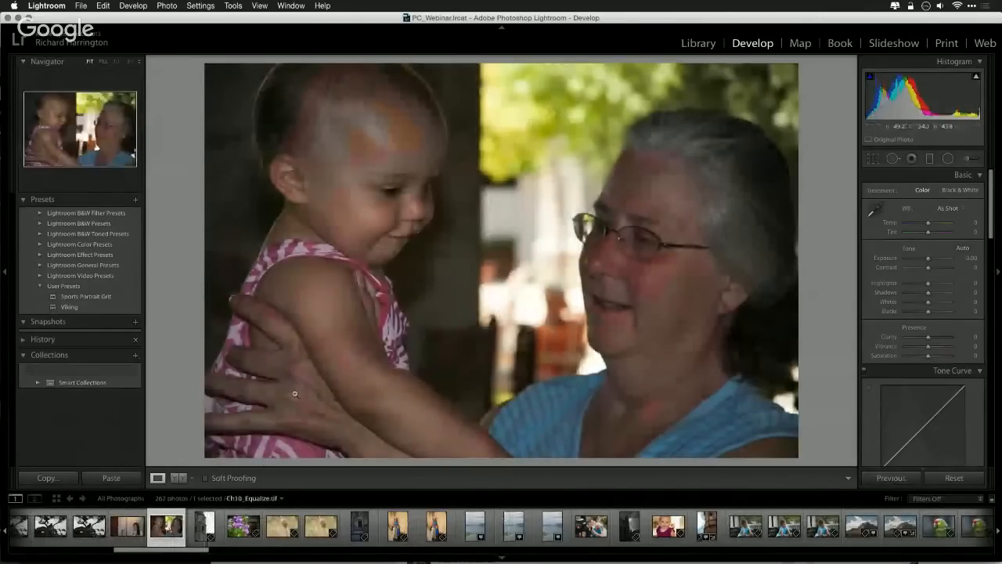
click(167, 6)
mouse_move(181, 63)
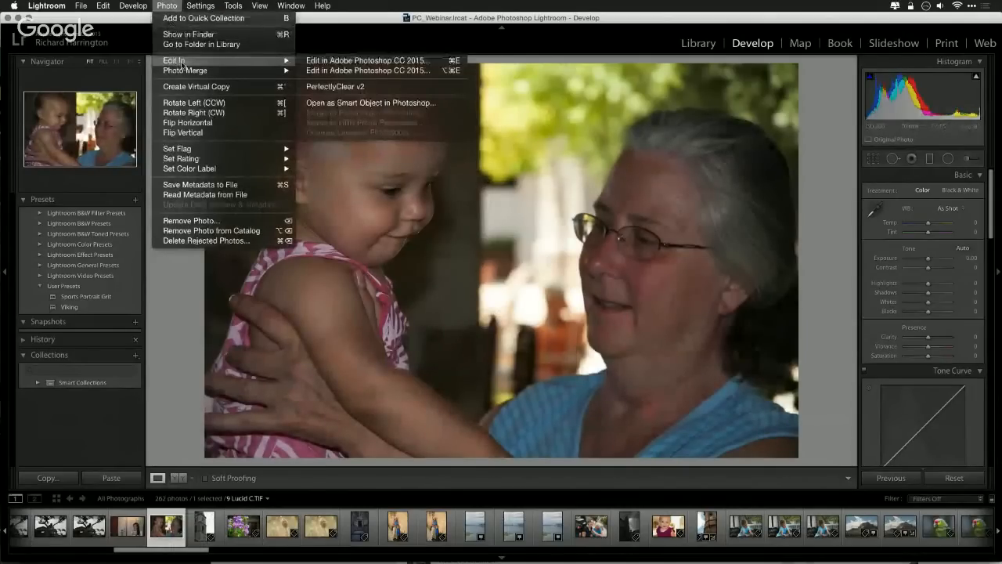
click(401, 104)
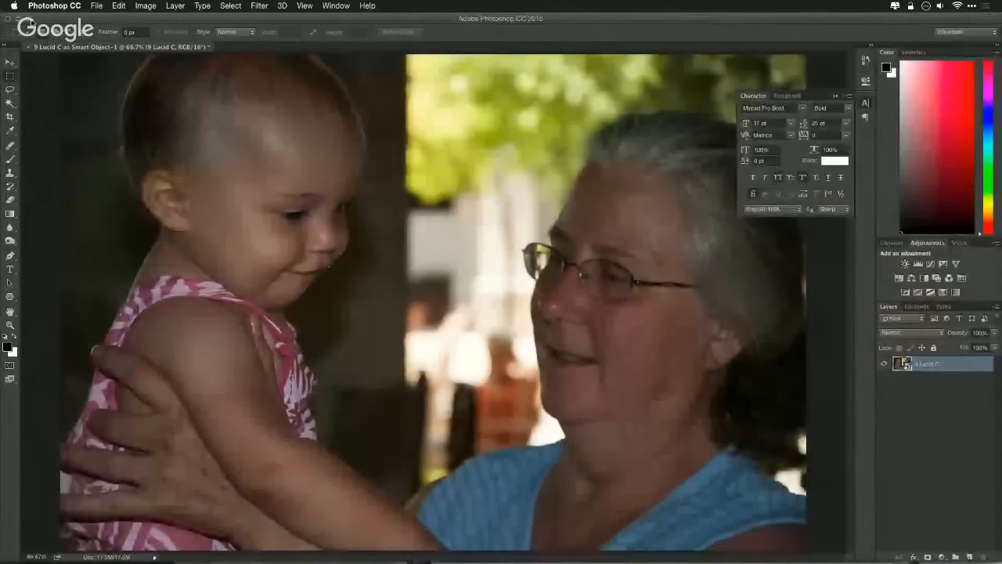
Step: Start the Perfectly Clear v2 filter on the Smart Object, view its presets and return to the manual adjustments
click(261, 7)
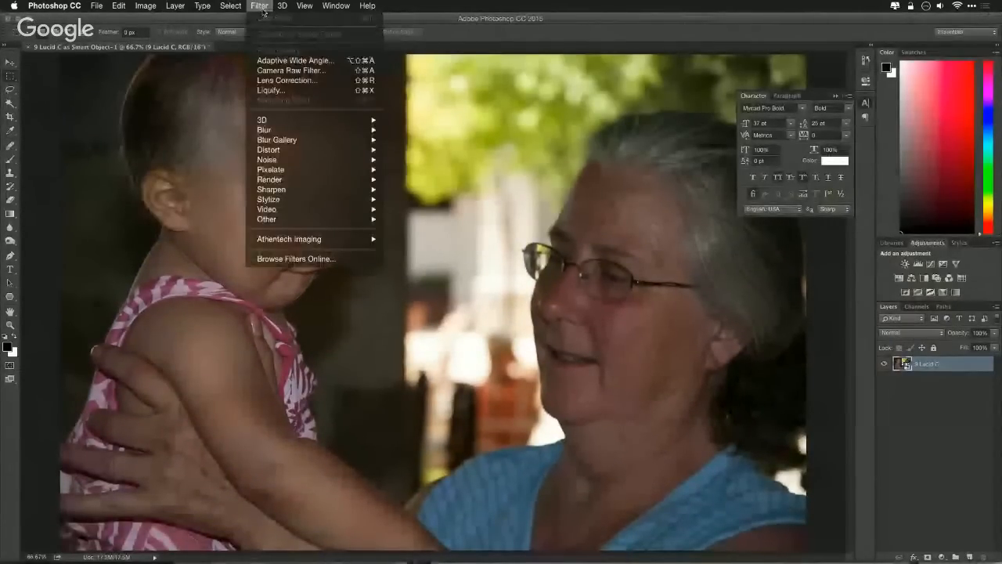
mouse_move(304, 241)
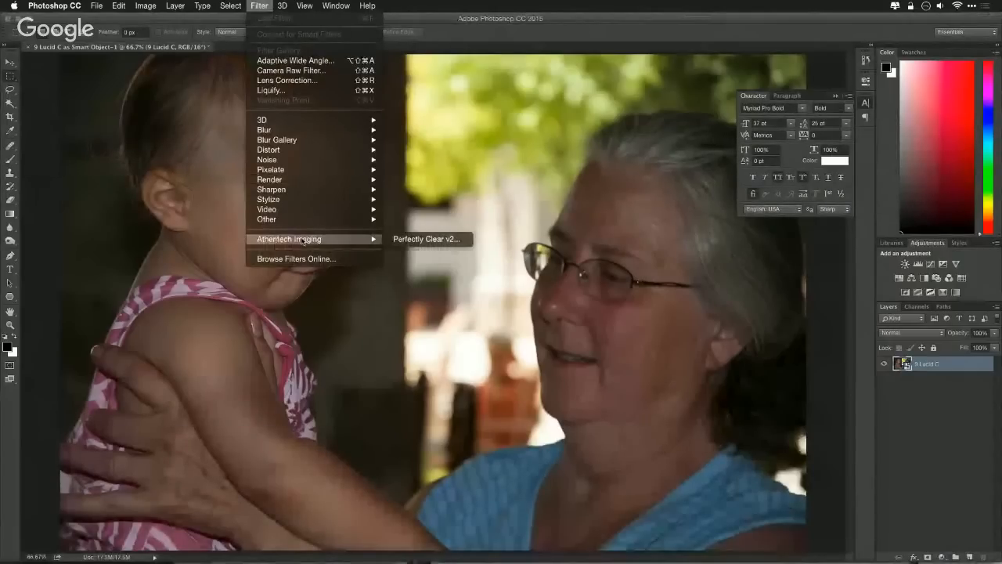
click(418, 239)
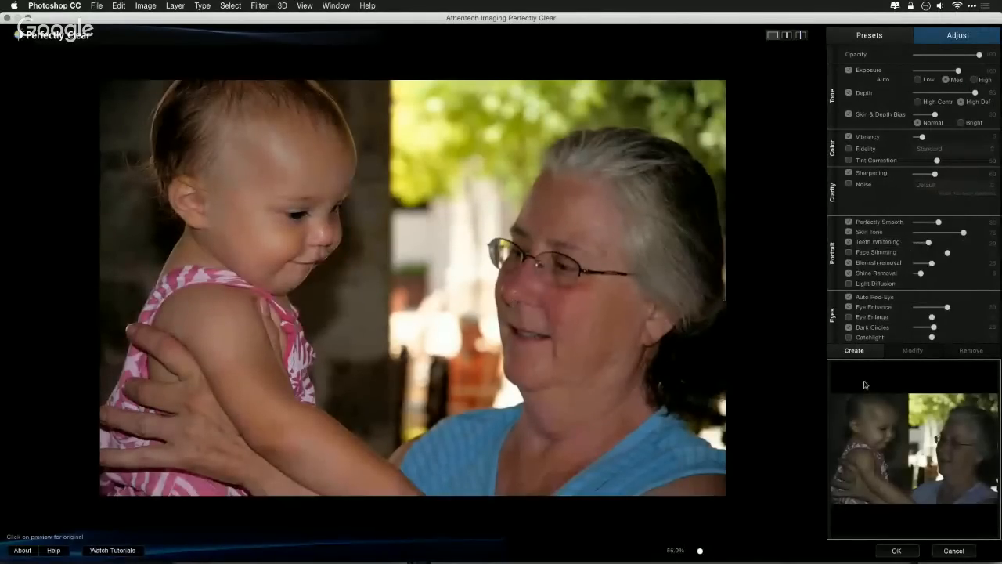
click(889, 39)
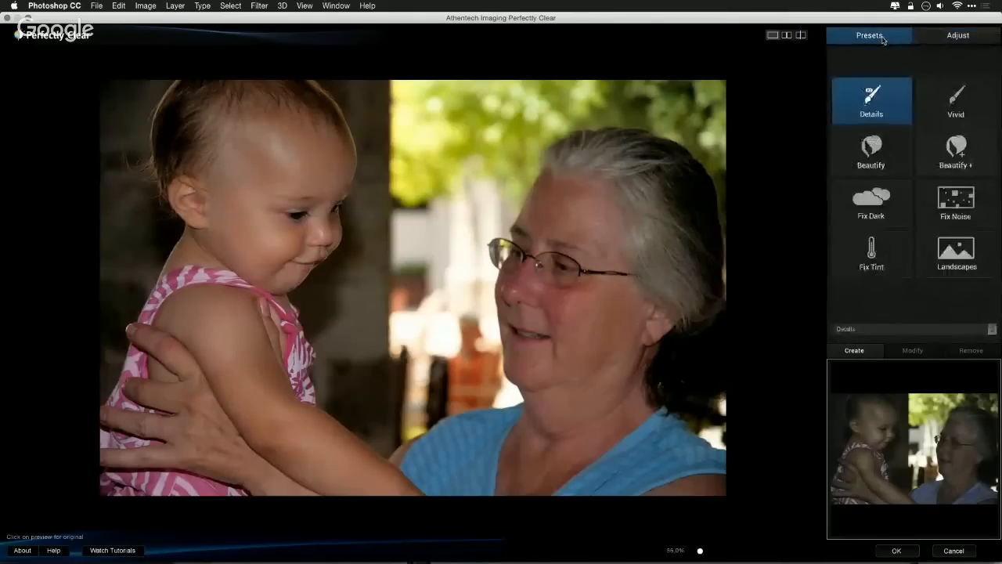
click(931, 40)
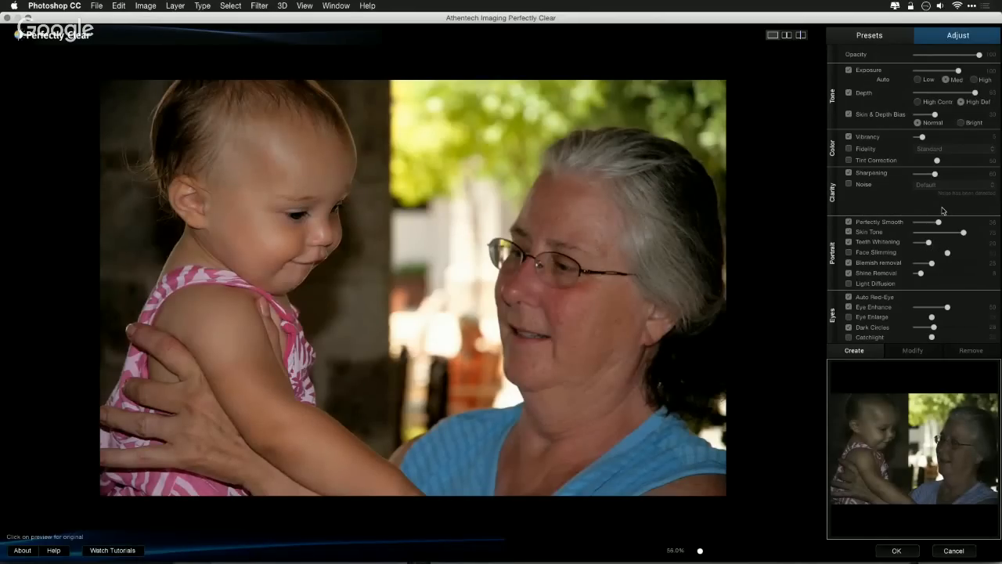
Step: Raise the Exposure, check the woman's face and increase the Vibrancy
click(970, 71)
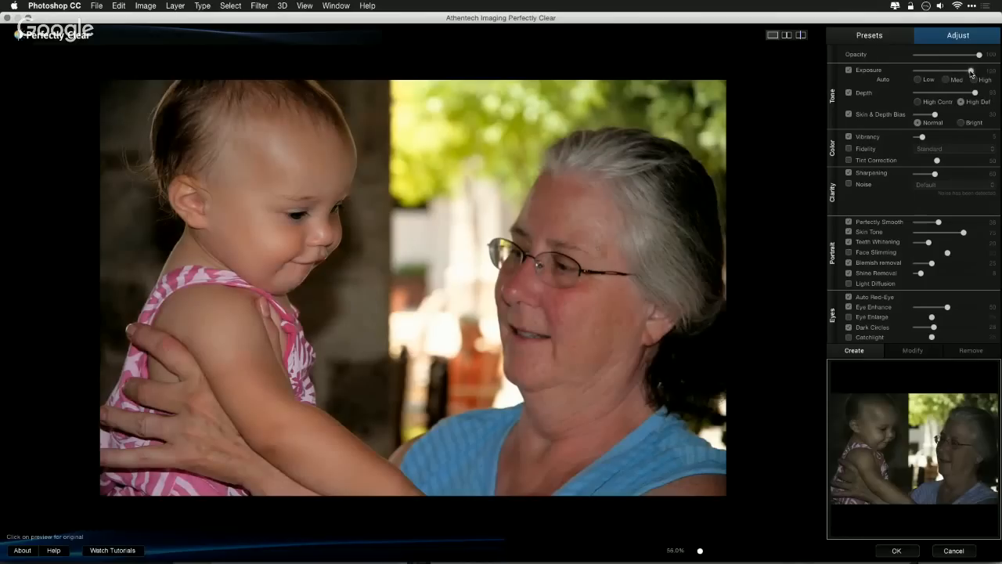
drag(449, 206, 450, 208)
drag(441, 152, 440, 155)
drag(925, 139, 952, 142)
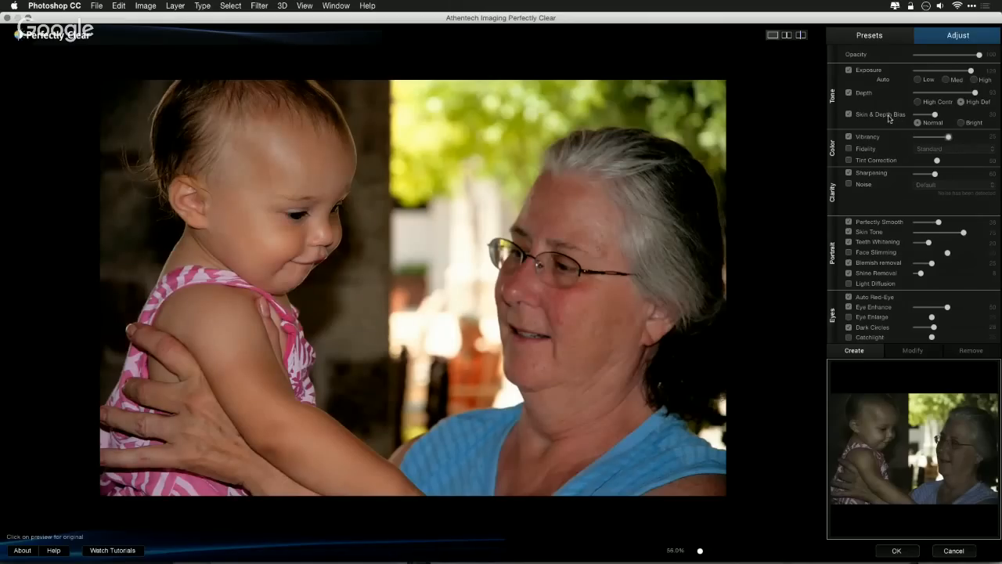
Step: Switch the Skin & Depth Bias to Bright and increase its strength to about 57
drag(934, 115, 969, 116)
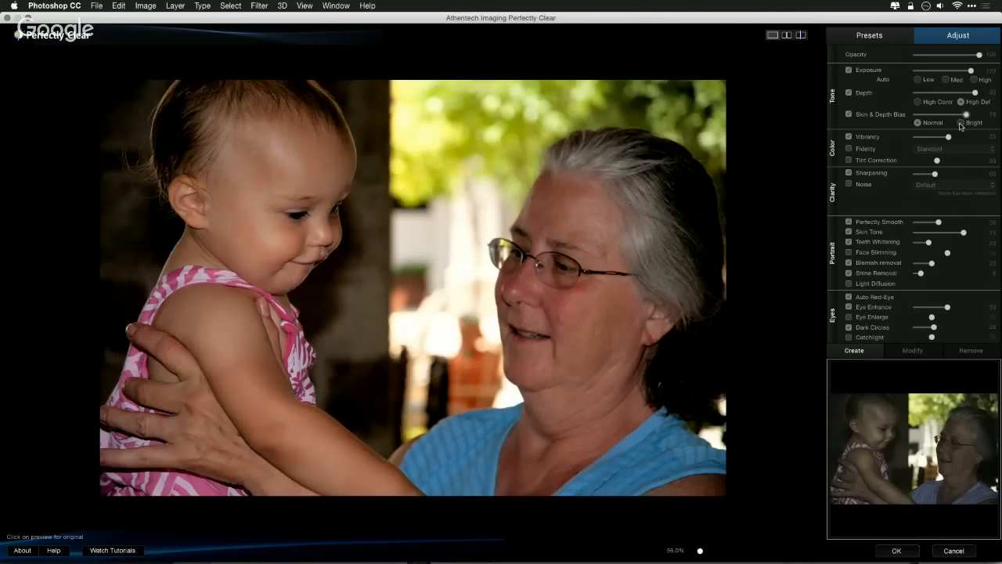
click(961, 125)
drag(968, 117, 955, 115)
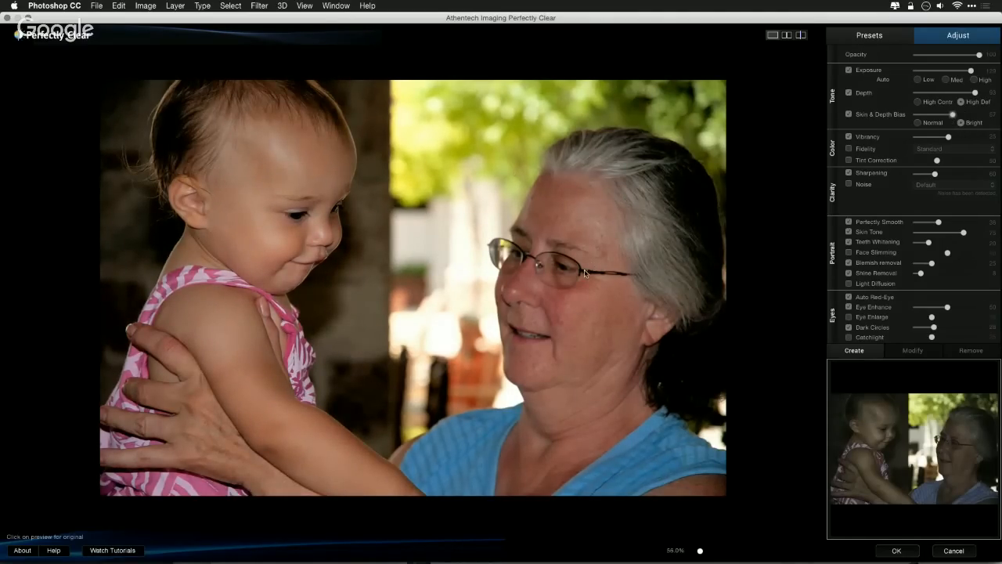
Step: Increase Sharpening, raise Shine Removal strongly and apply the Perfectly Clear filter
click(959, 173)
click(615, 309)
click(615, 308)
click(926, 273)
drag(927, 277, 972, 275)
click(900, 551)
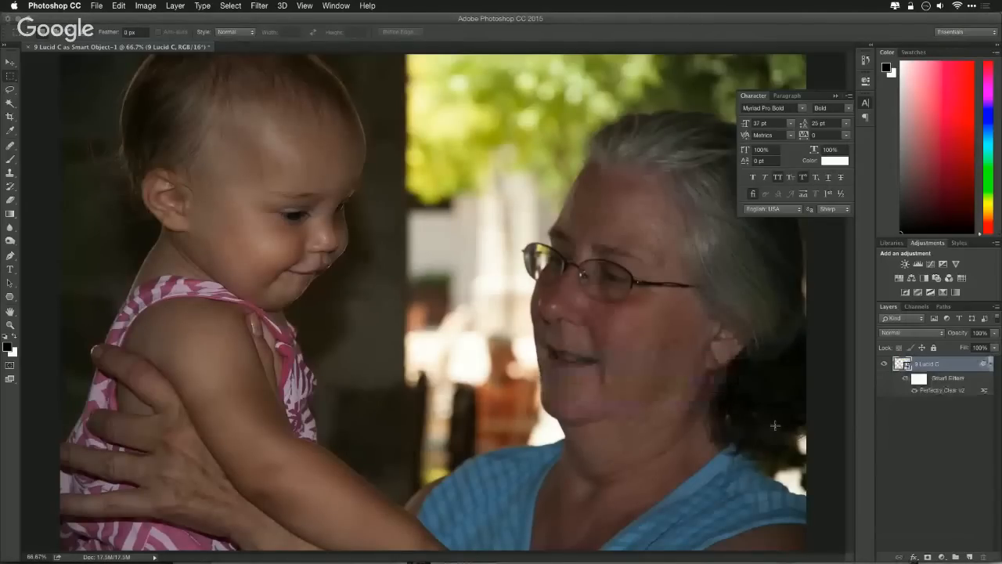
Step: Close the Smart Object document with its changes saved and switch back to Lightroom
key(super+w)
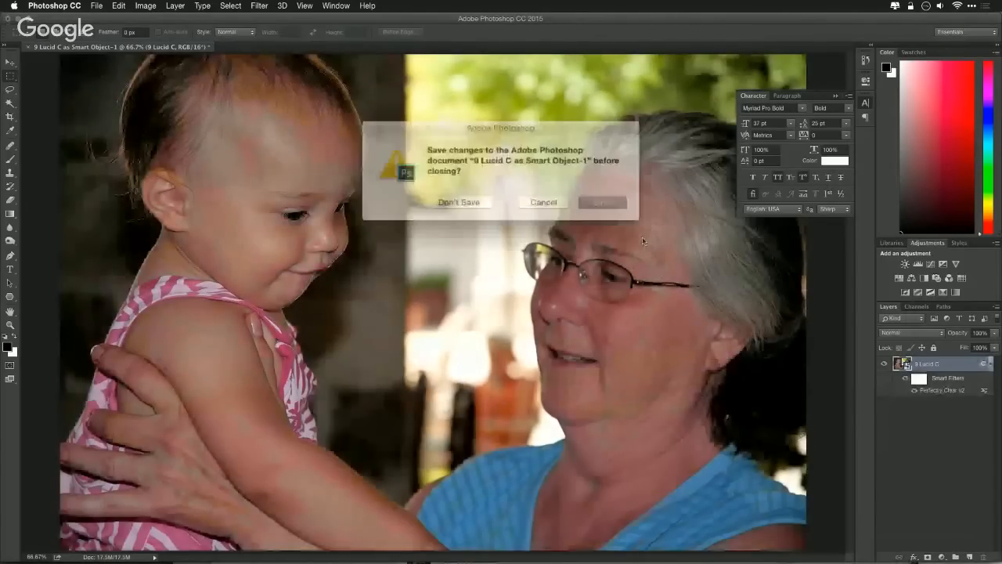
click(587, 198)
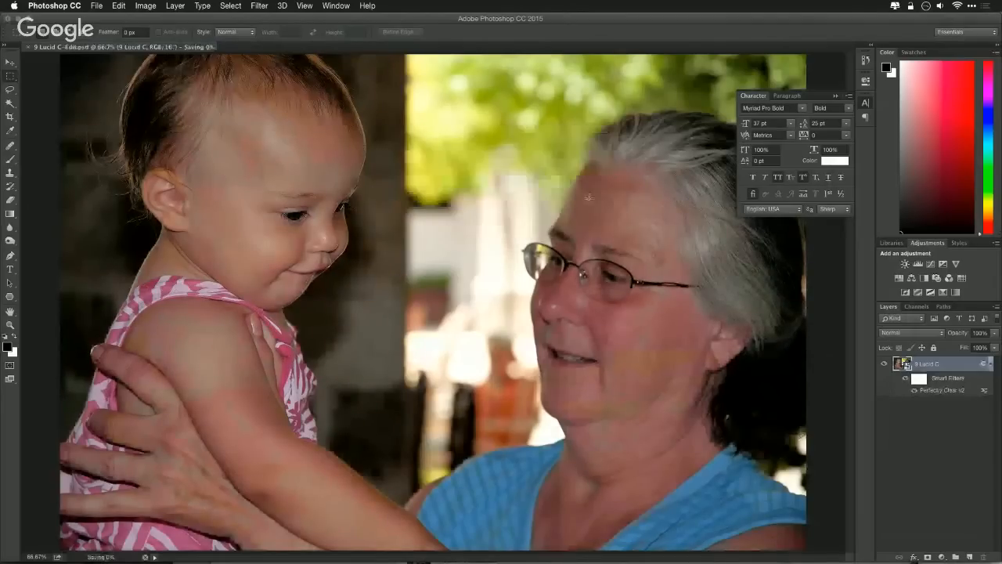
key(super+Tab)
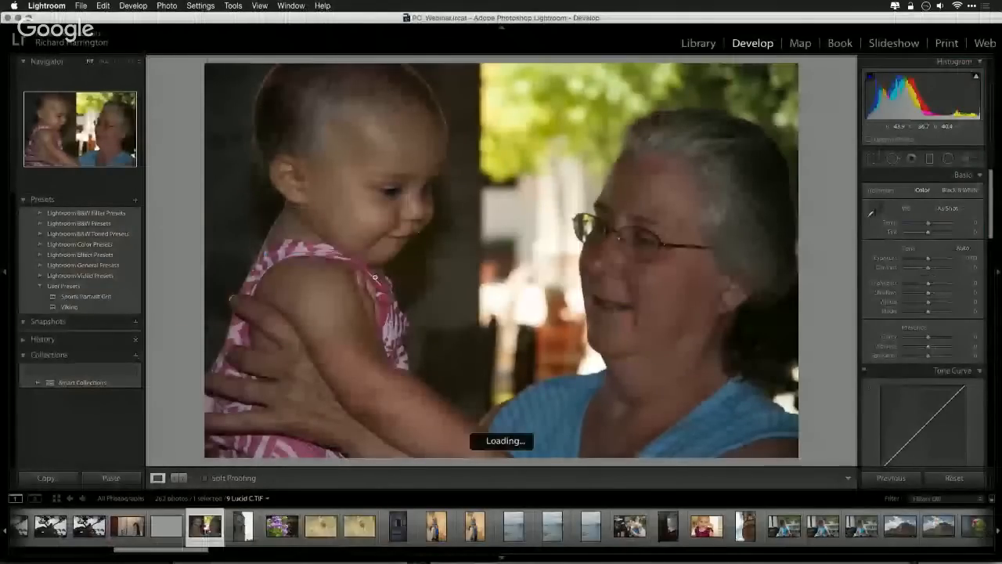
Step: In the external editing preferences, set Photoshop's color space to AdobeRGB (1998) and its file format to TIFF
click(103, 6)
mouse_move(47, 5)
click(62, 34)
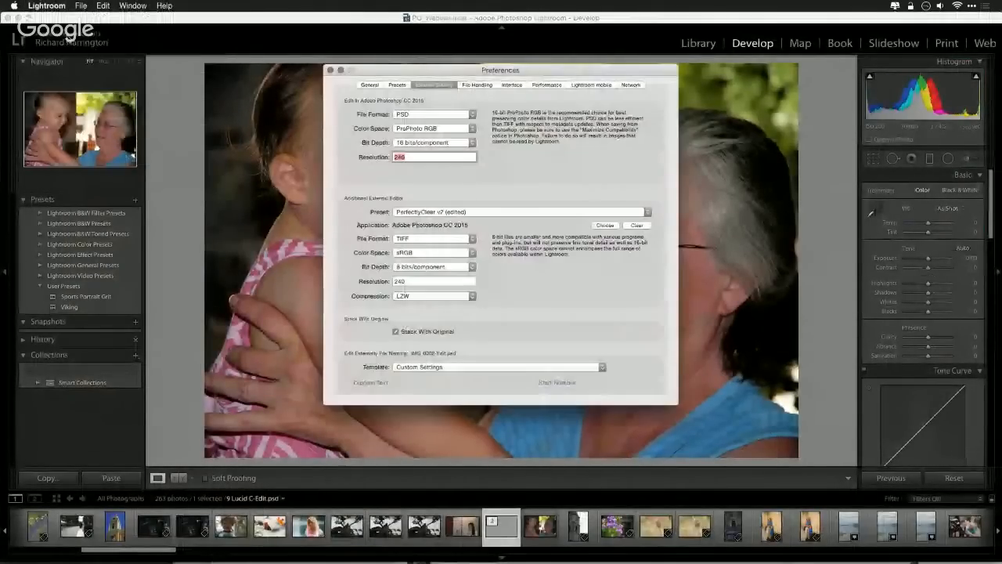
click(439, 128)
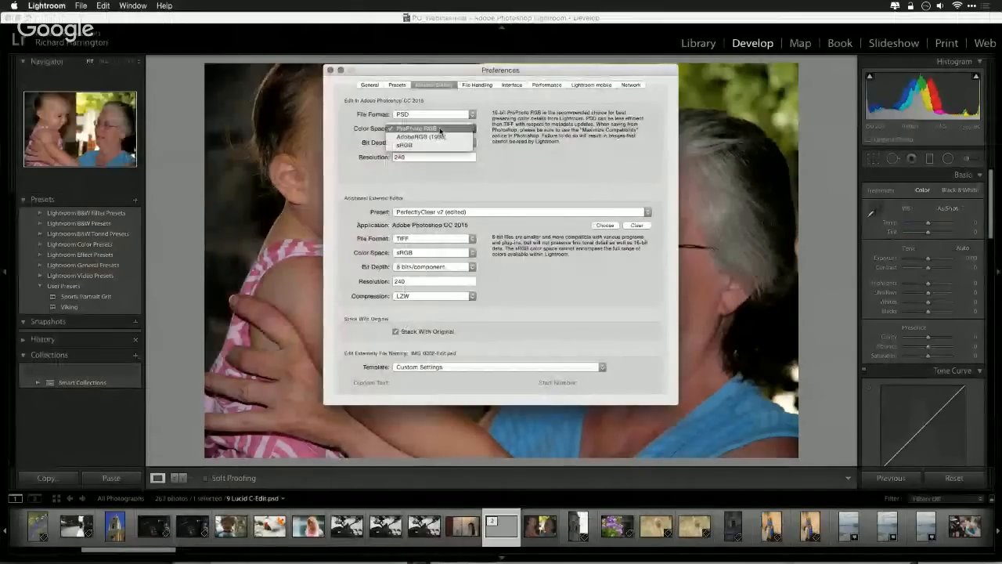
click(439, 138)
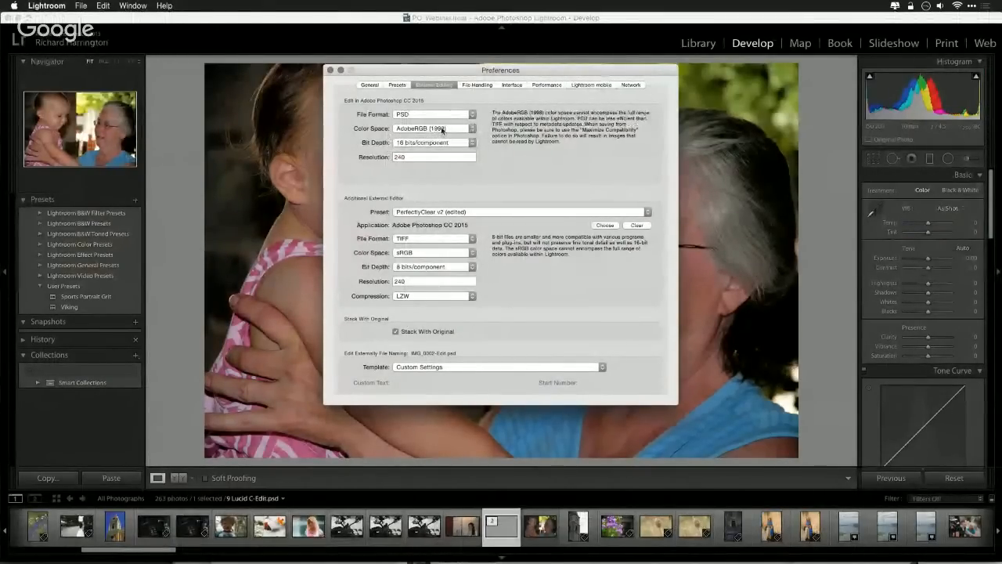
click(418, 119)
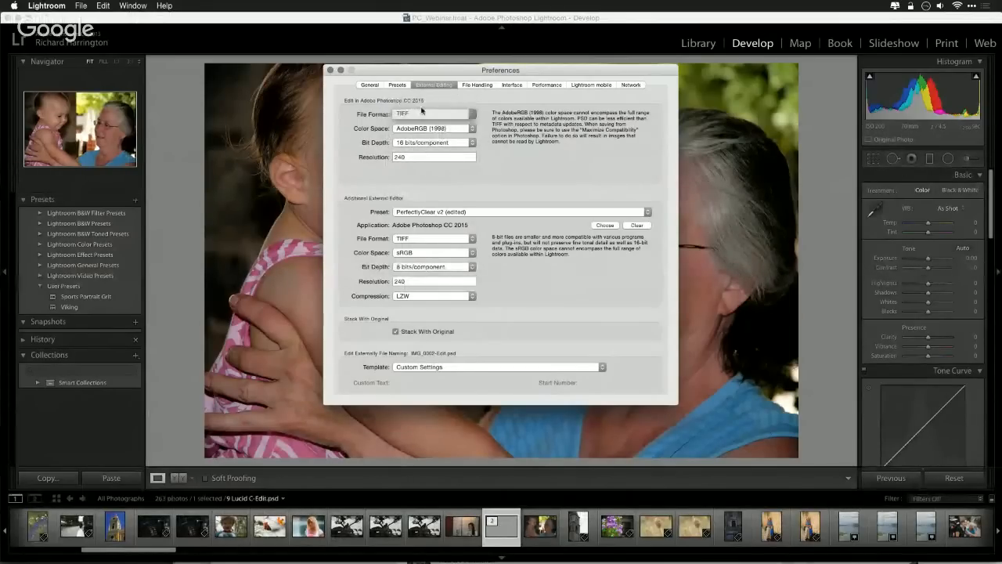
click(422, 110)
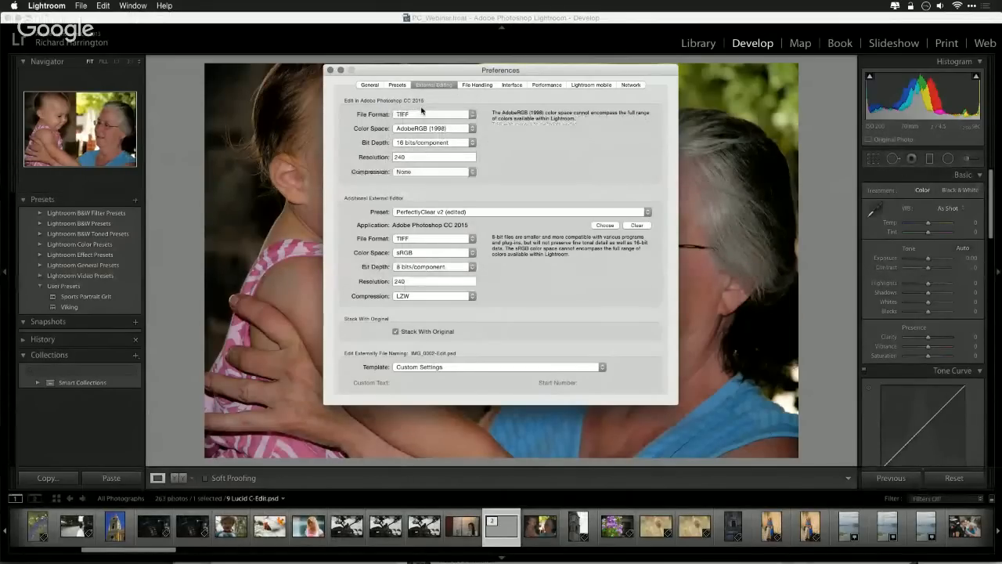
click(329, 70)
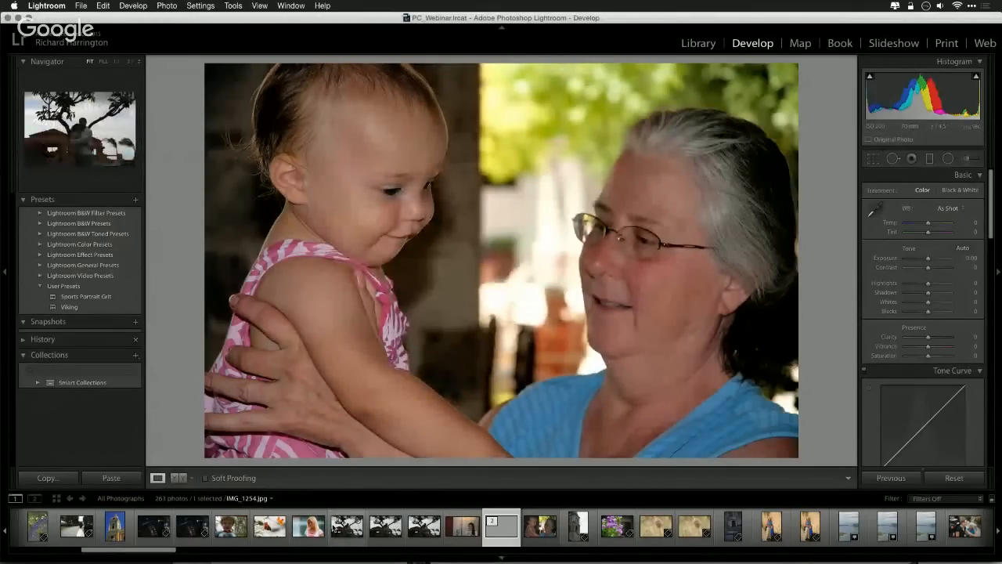
Step: Select the dark bride portrait, Portrait.jpg, inspect her face up close and open the photo as a Smart Object in Photoshop
scroll(393, 544, up, 10)
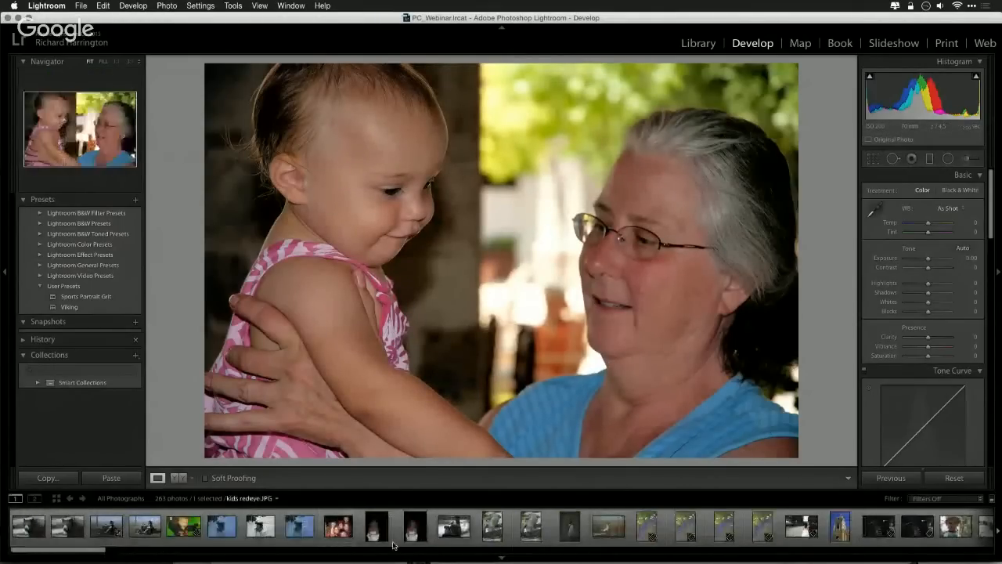
click(381, 536)
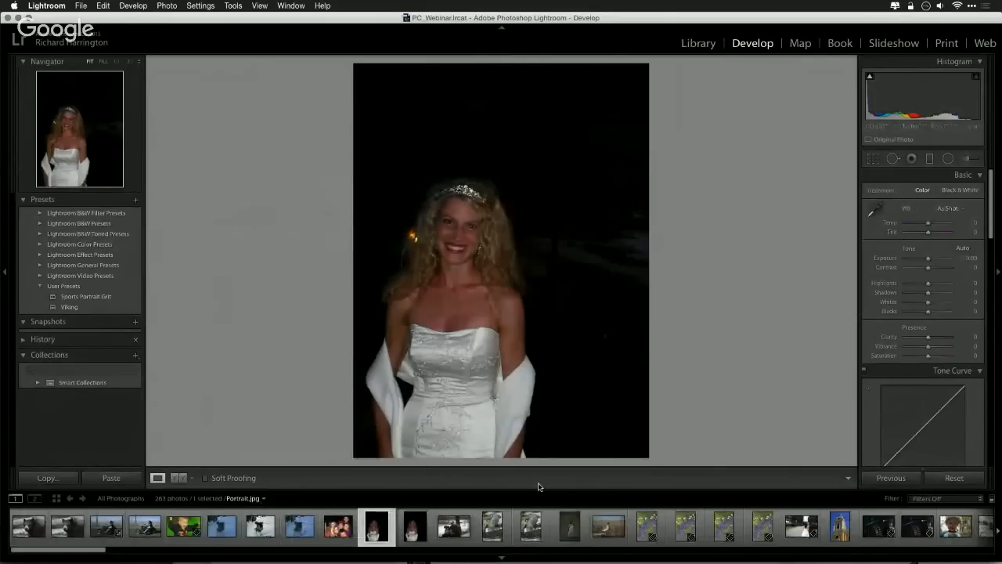
click(469, 212)
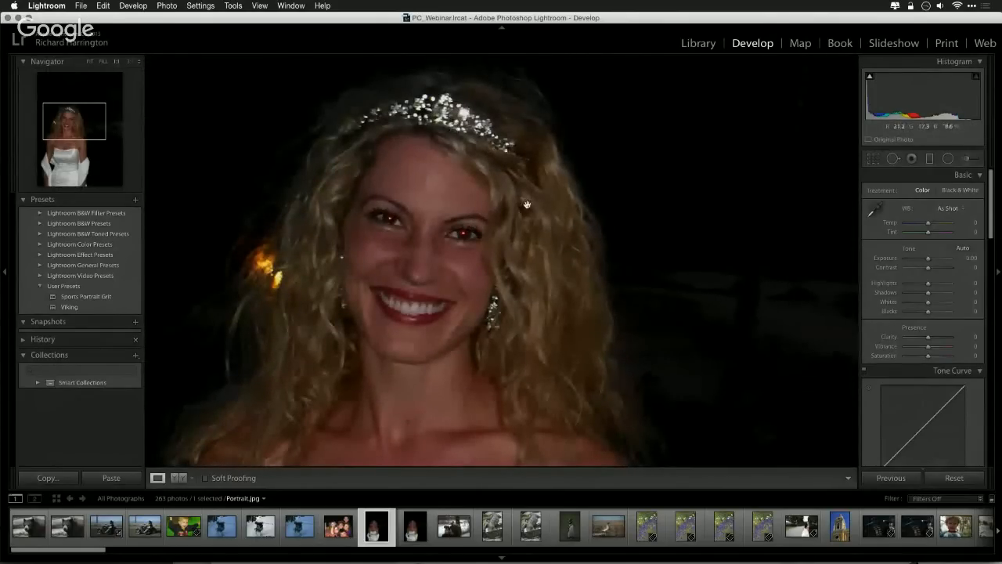
click(167, 6)
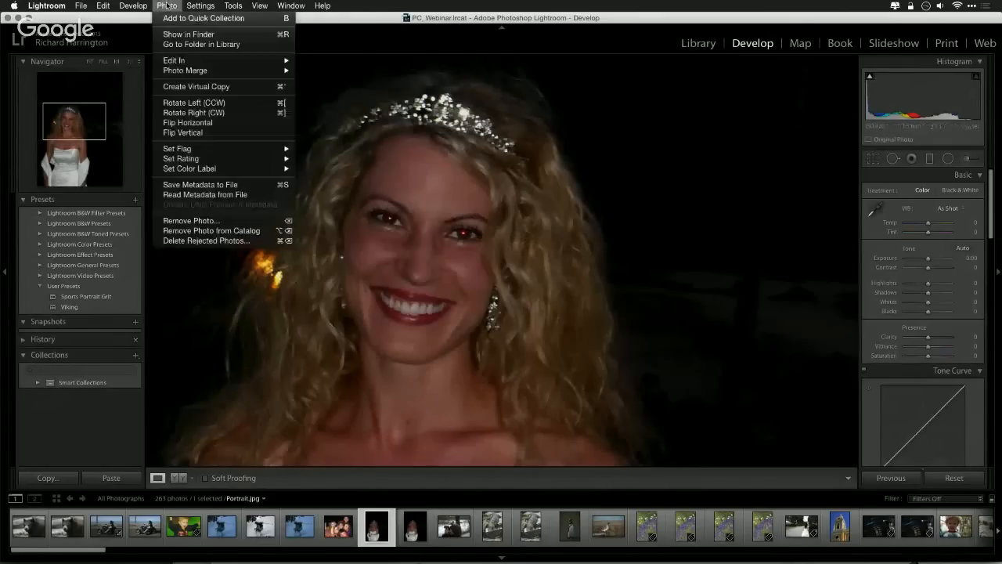
mouse_move(190, 63)
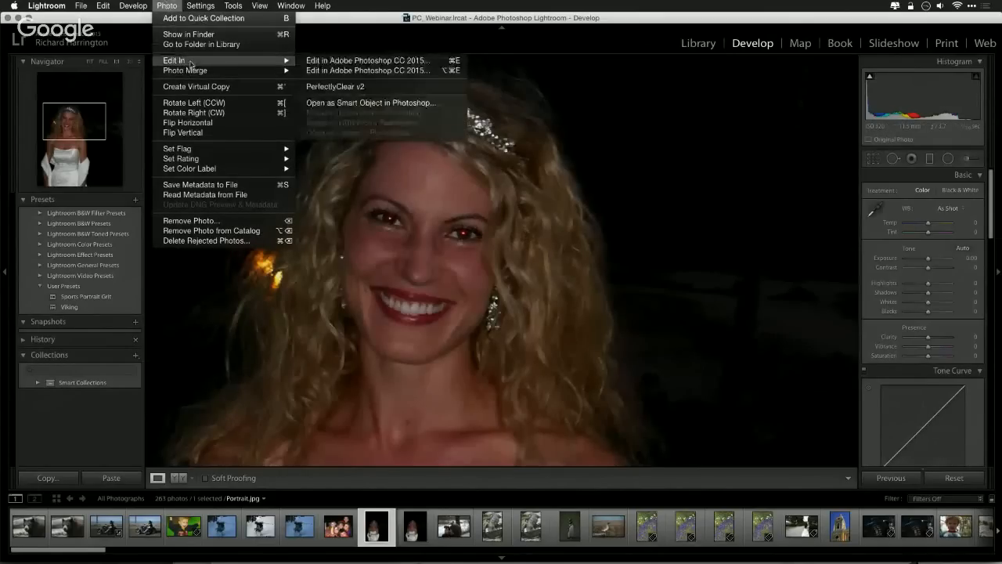
click(344, 104)
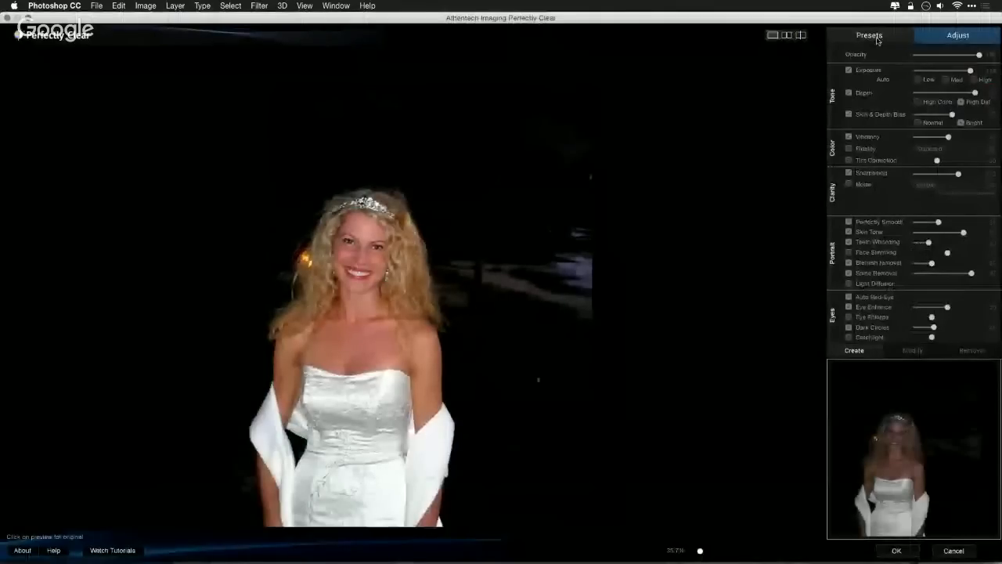
Step: Apply the Beautify+ preset to the bride portrait and compare her enlarged face with the original
click(870, 35)
click(895, 165)
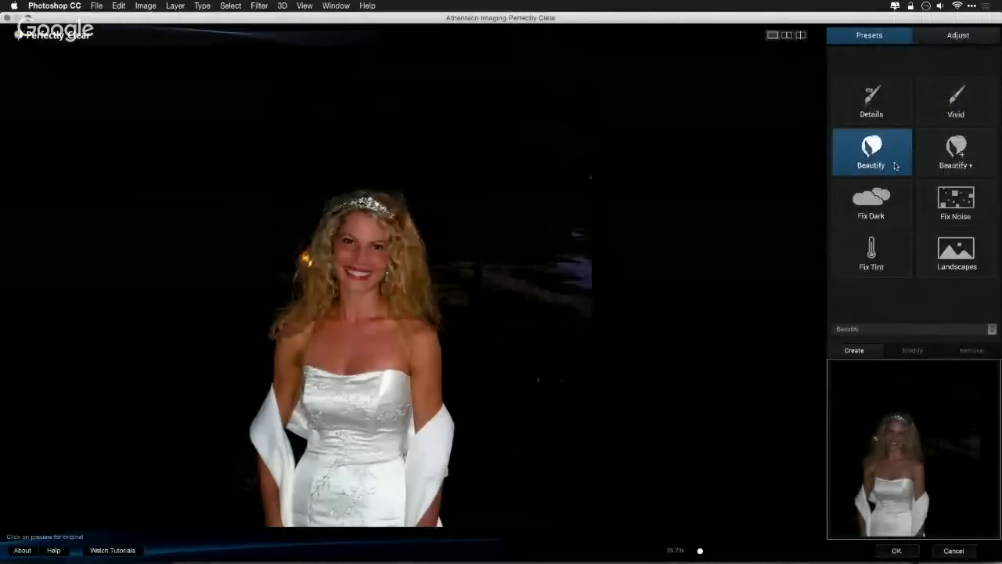
click(934, 165)
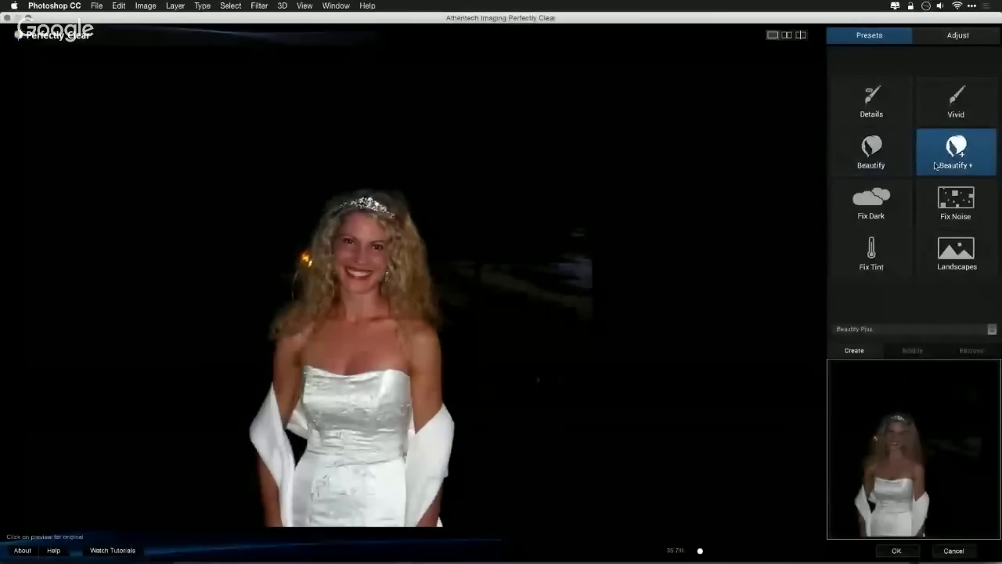
double_click(363, 315)
drag(308, 173, 504, 206)
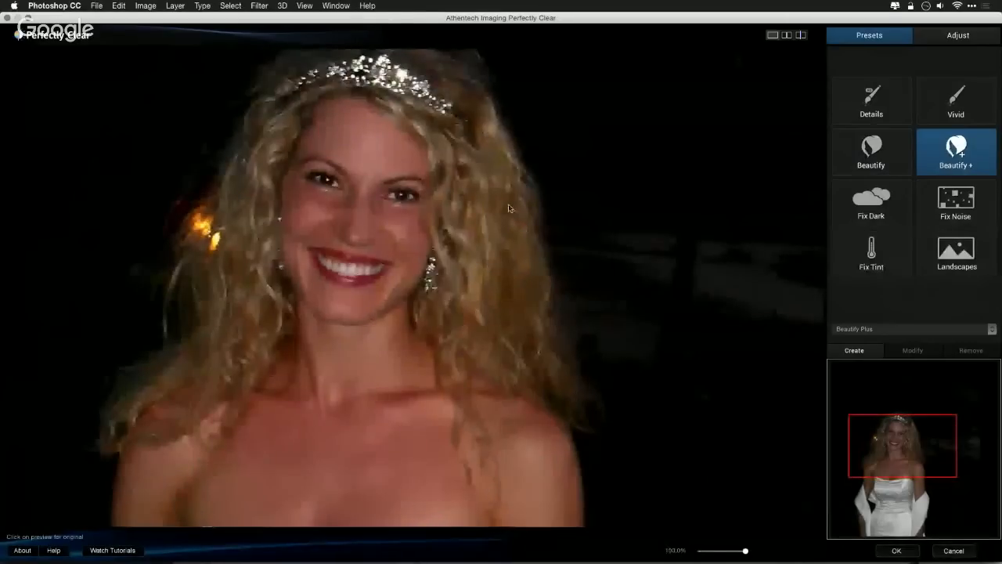
click(476, 217)
Step: Enable noise reduction with the Night Scene option and raise its strength
click(968, 43)
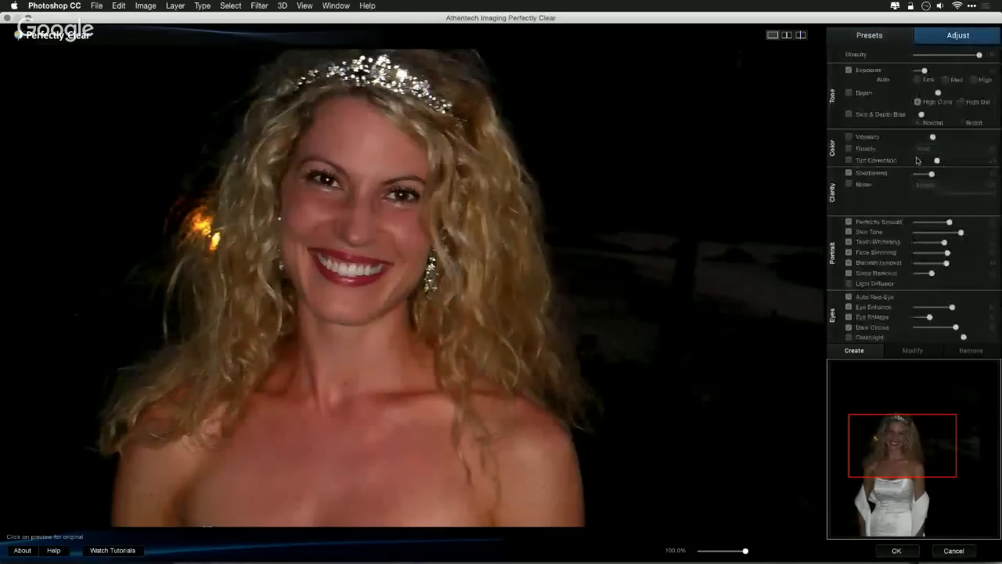
click(849, 184)
click(928, 184)
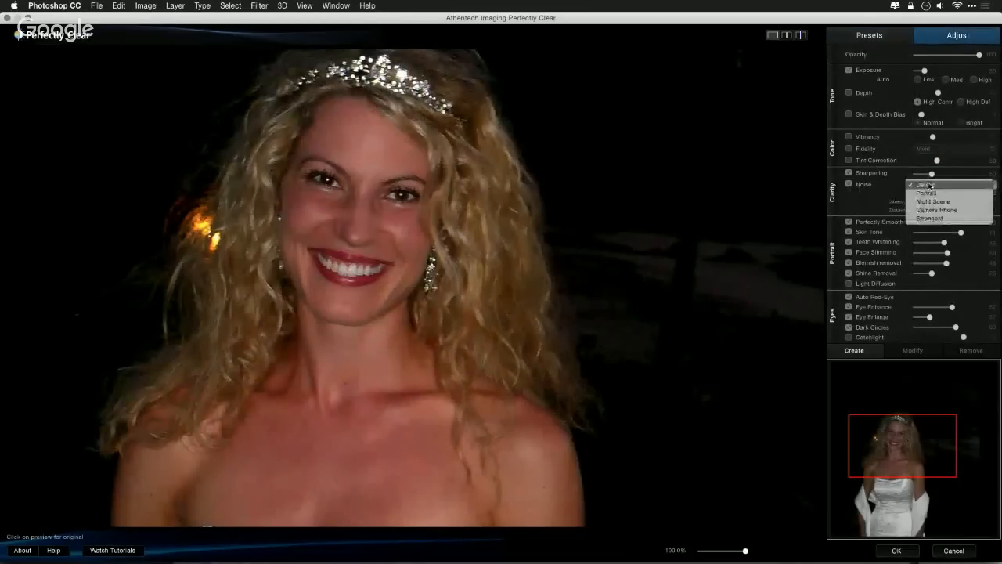
click(944, 202)
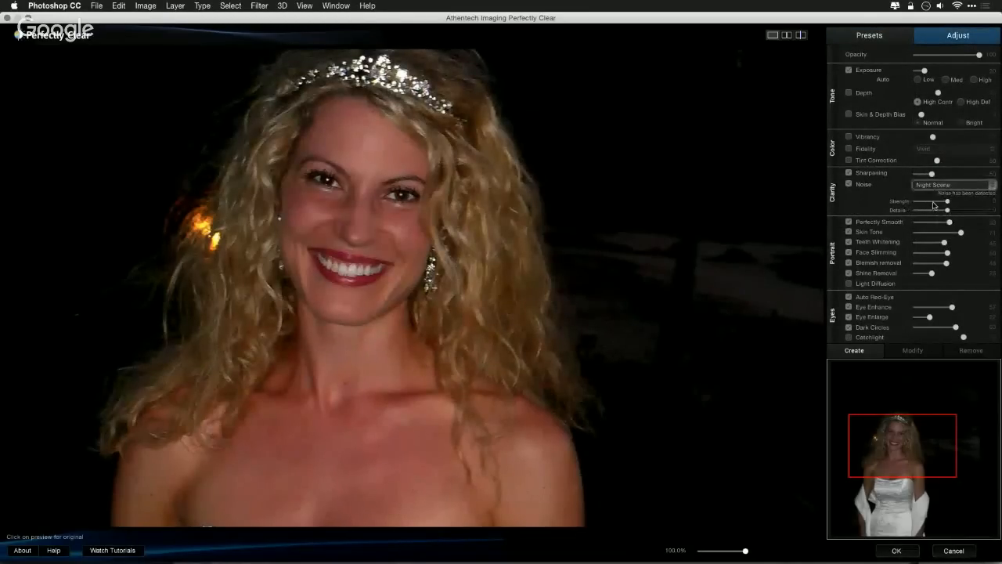
click(966, 203)
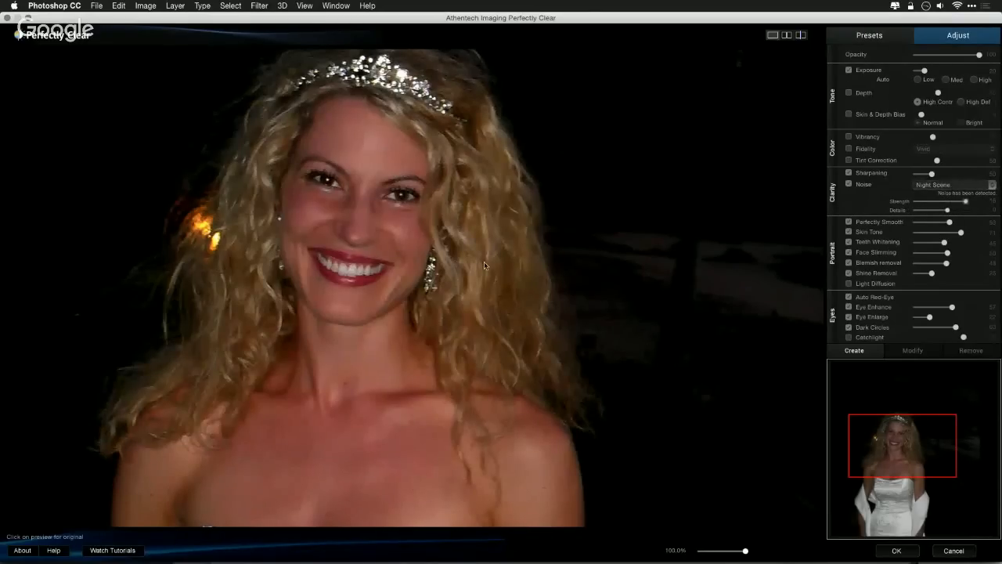
Step: Lower Sharpening slightly, enable Depth in High Def mode and raise it to about 67
click(928, 173)
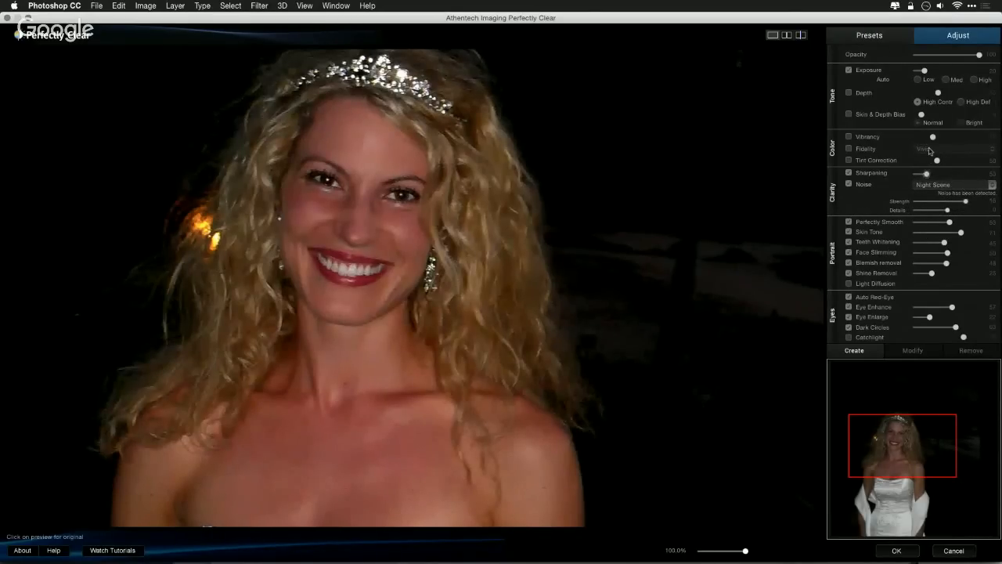
click(848, 93)
click(959, 92)
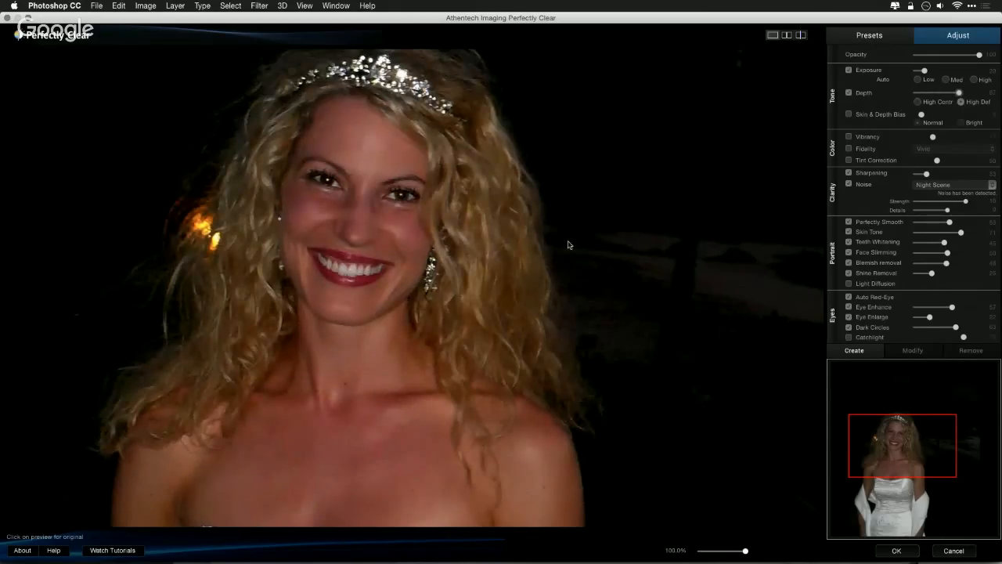
Step: Compare the whole portrait with the original and apply the Perfectly Clear filter
scroll(569, 244, down, 5)
click(356, 317)
click(355, 317)
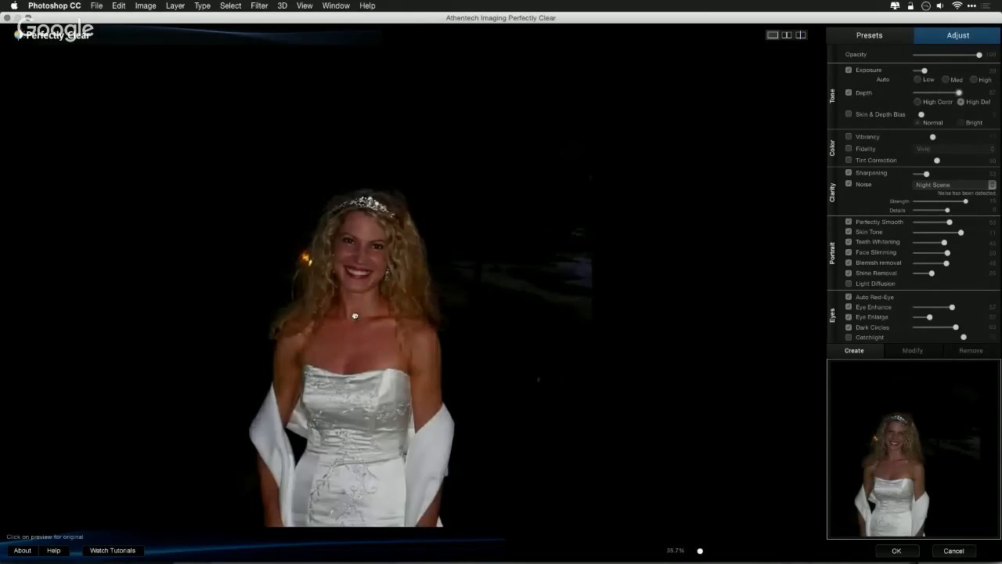
click(355, 317)
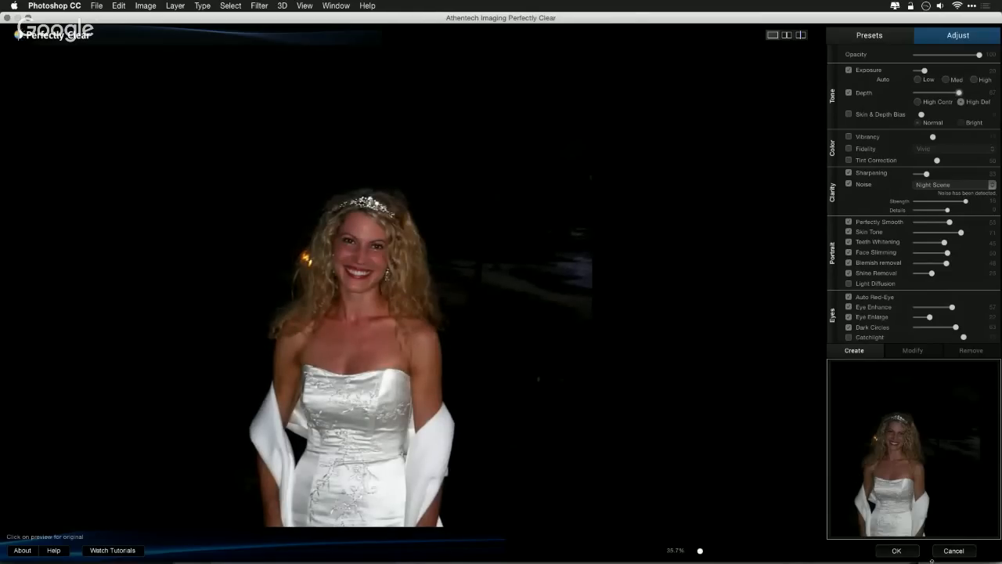
click(897, 551)
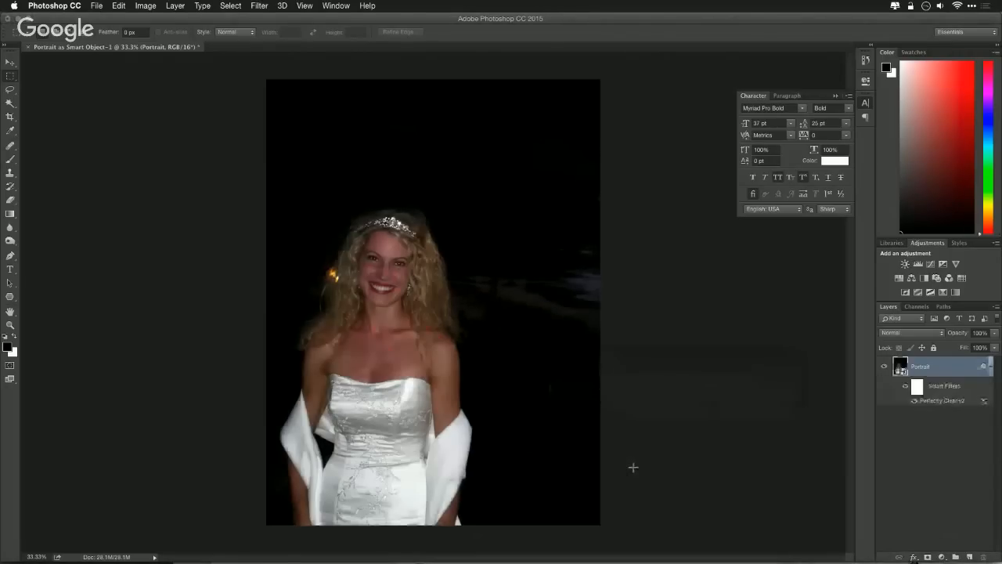
Step: Close the Smart Object document without saving it and switch back to Lightroom
key(super+w)
key(super+d)
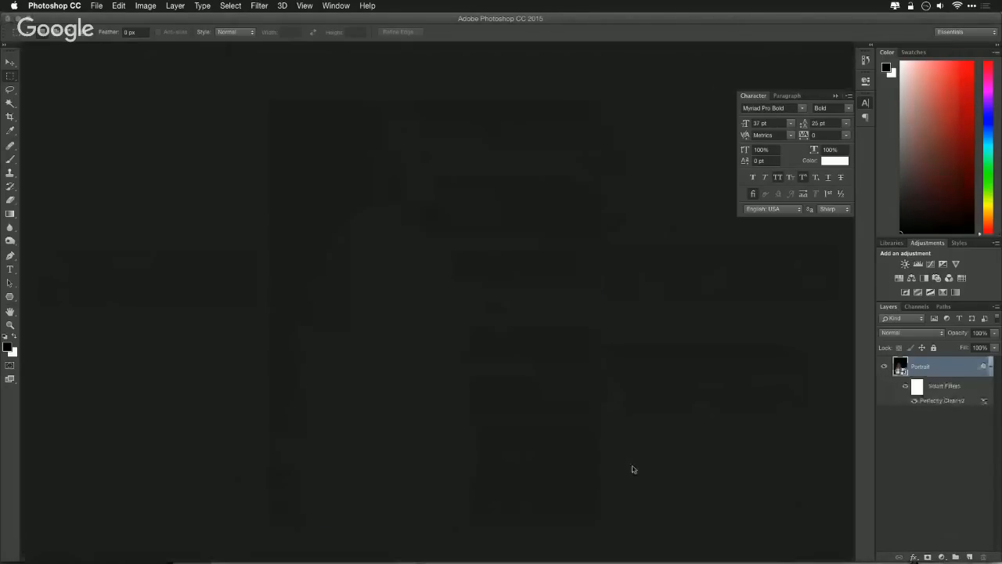
key(super+Tab)
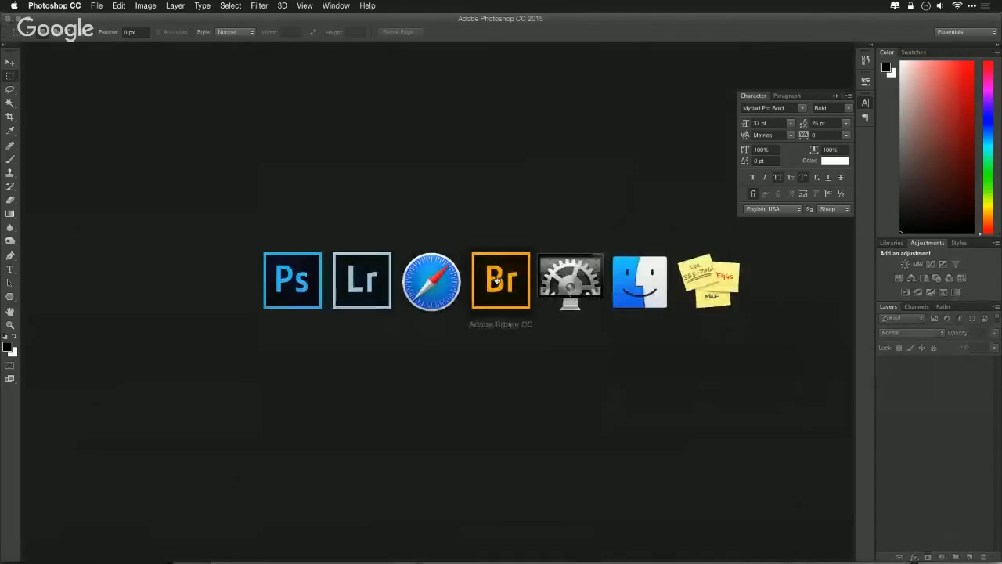
click(493, 282)
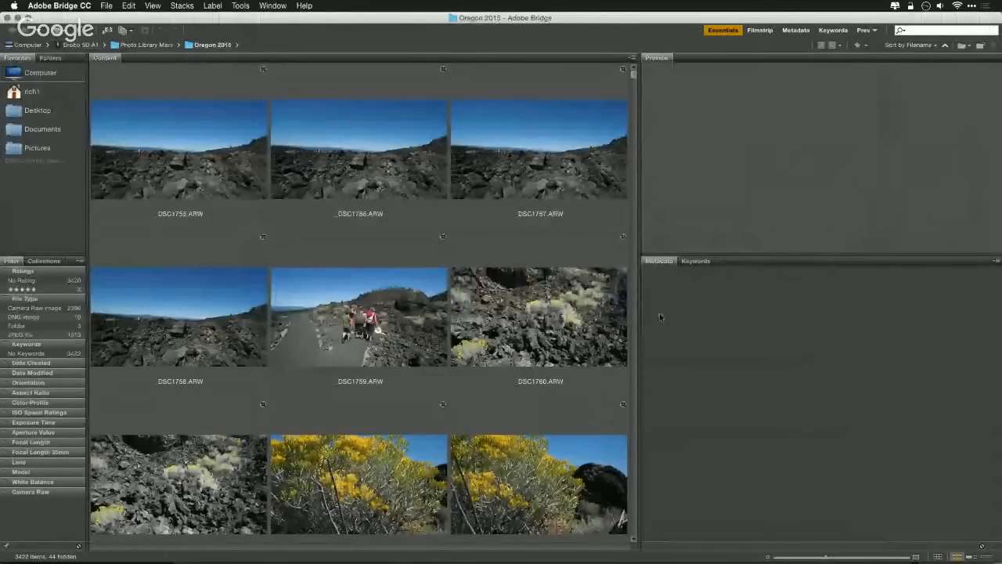
key(super+Tab)
key(Escape)
key(super+Tab)
key(Tab)
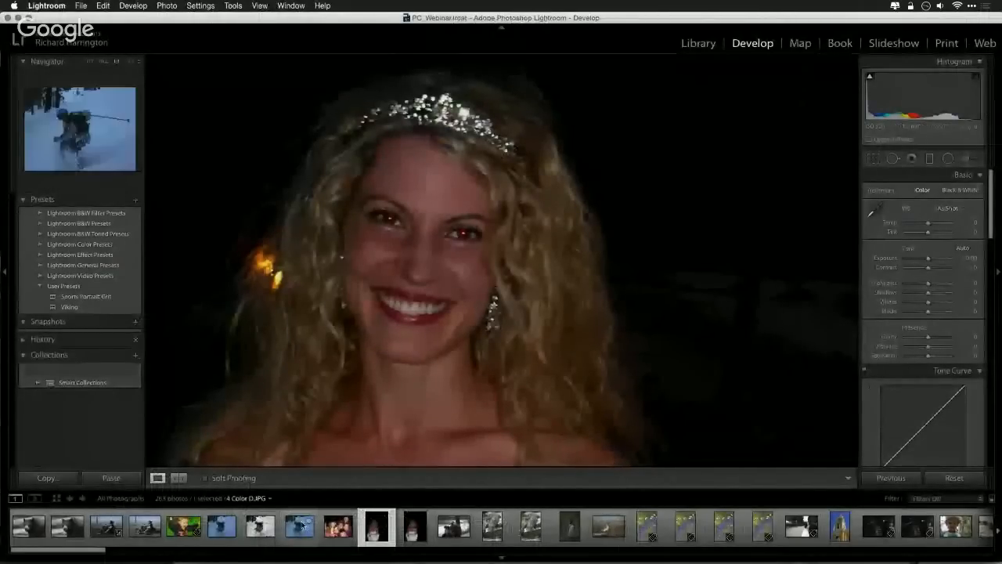
Step: Select the portrait of the smiling brunette woman, AAA_0064 (portrait).jpg, and show the whole photo in the preview
scroll(298, 524, down, 3)
scroll(298, 525, down, 4)
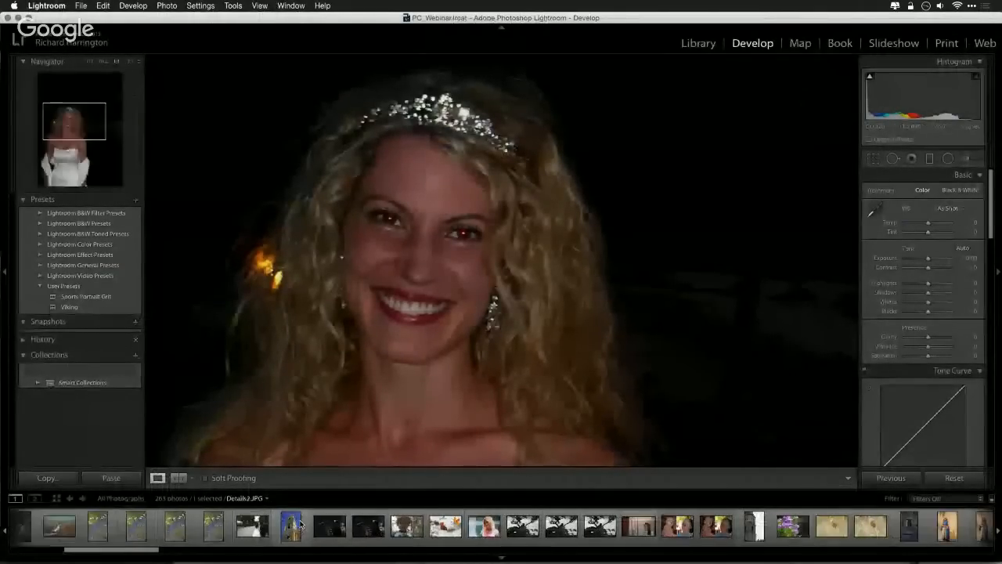
scroll(299, 525, down, 4)
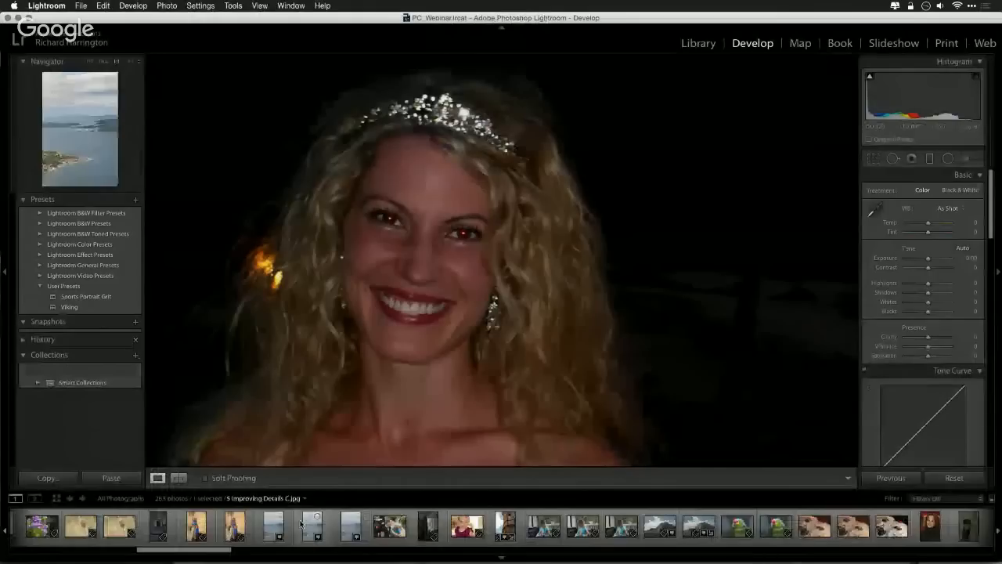
scroll(298, 525, down, 4)
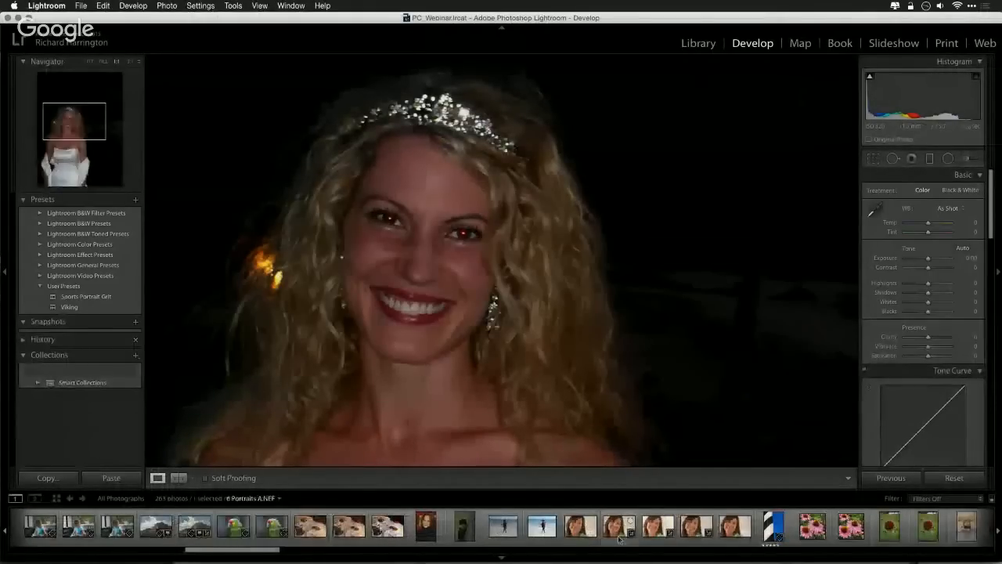
click(577, 532)
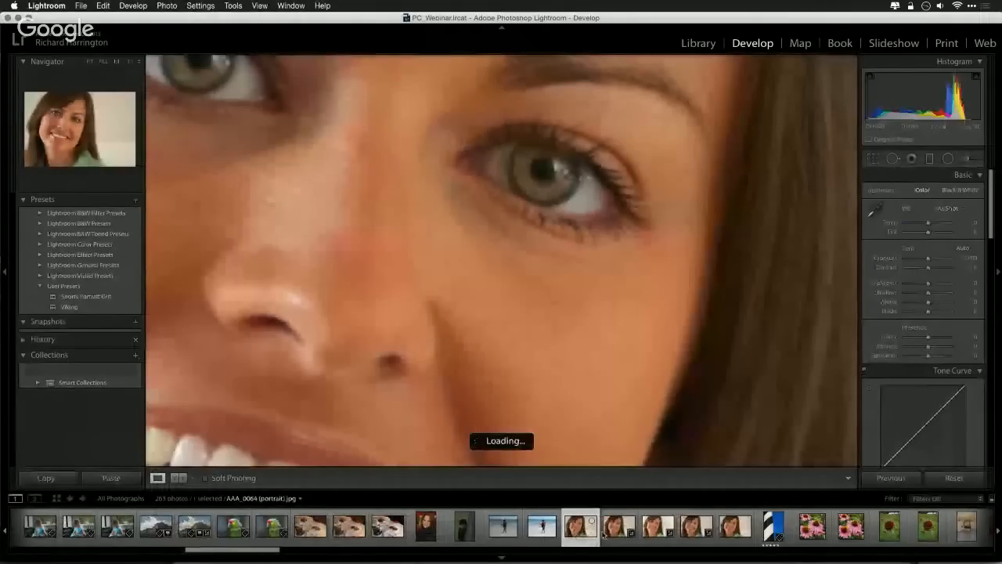
click(581, 535)
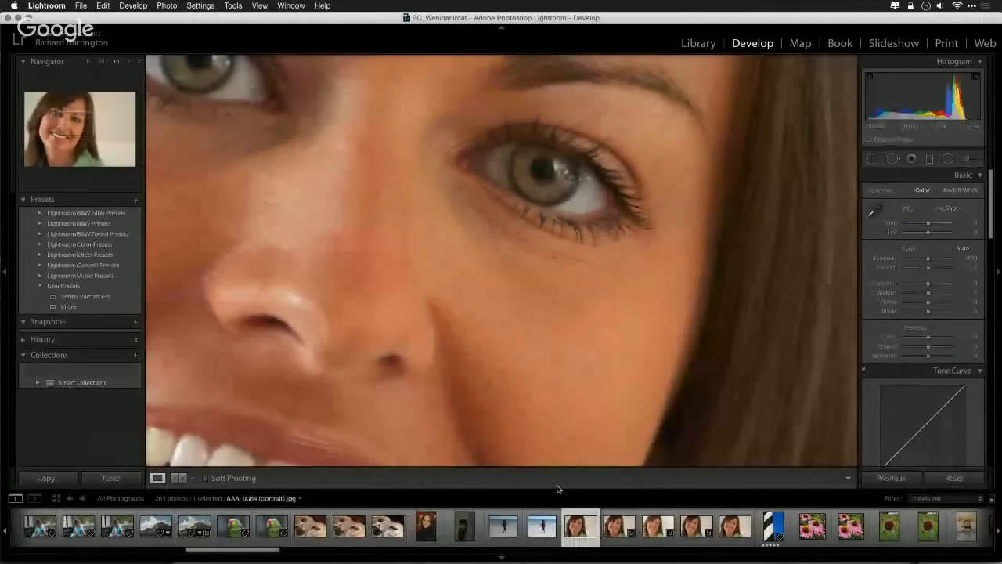
click(547, 447)
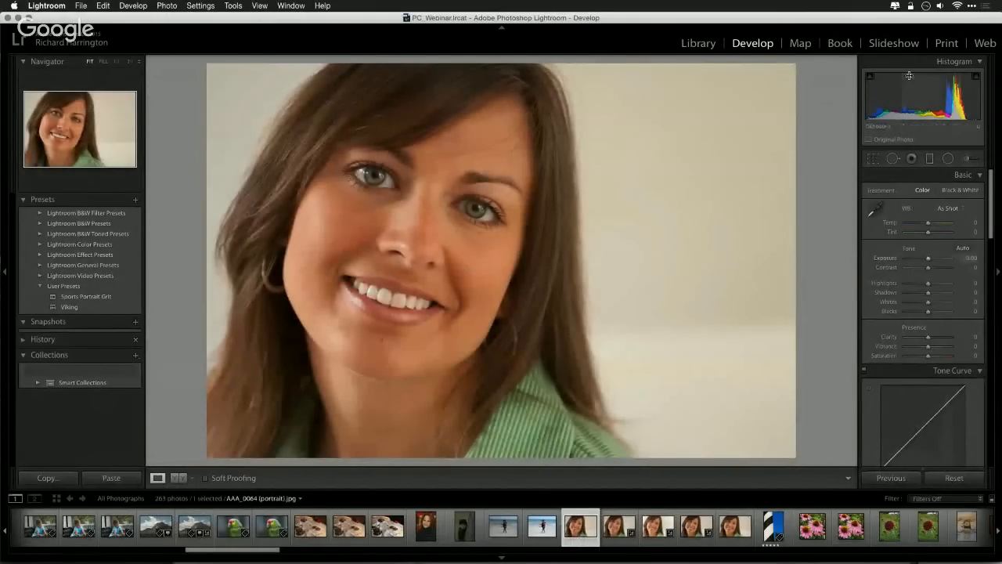
Step: Enable lens profile corrections with Nikon as the lens make and raise Highlights to +9
drag(989, 206, 1000, 361)
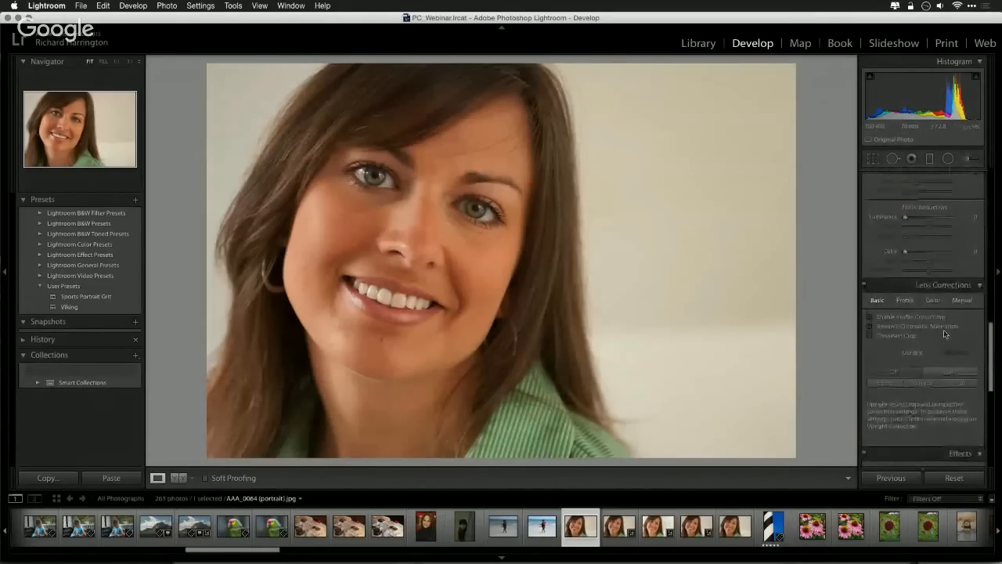
click(869, 317)
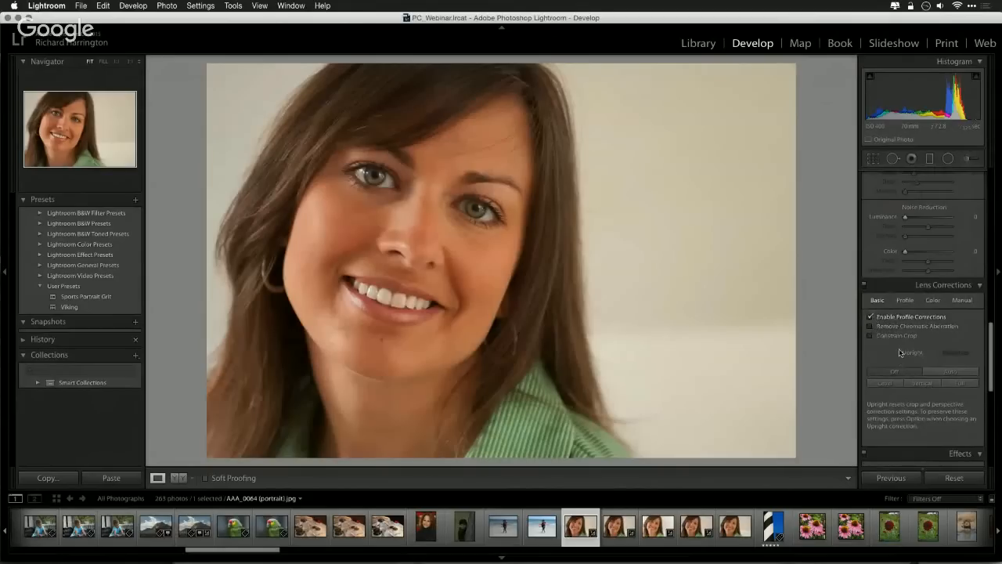
click(904, 302)
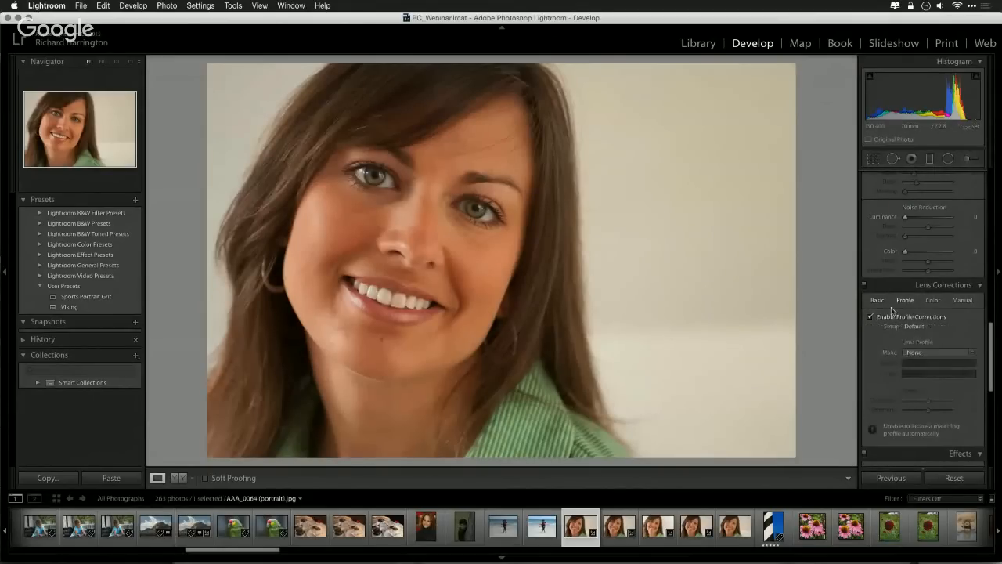
click(918, 353)
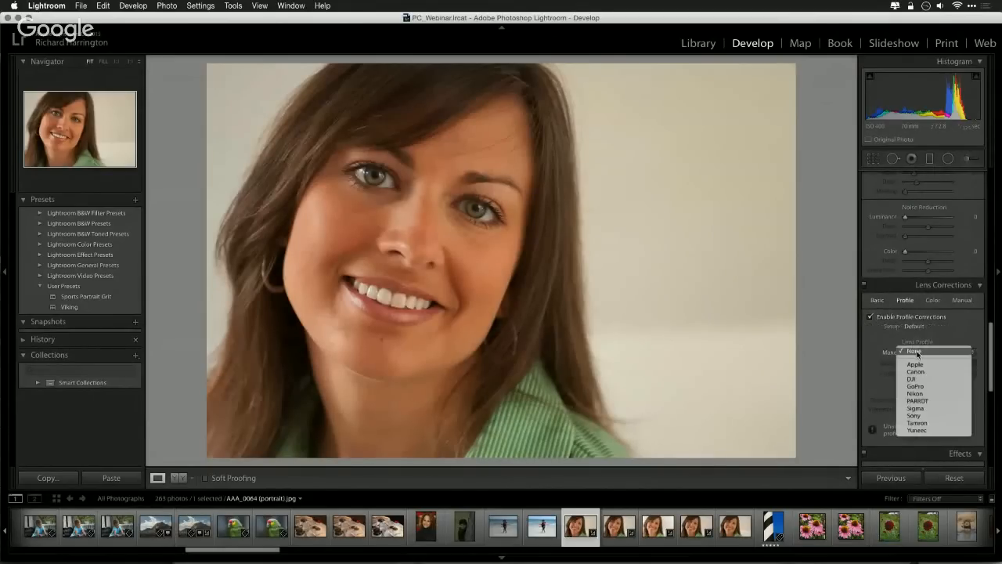
click(925, 395)
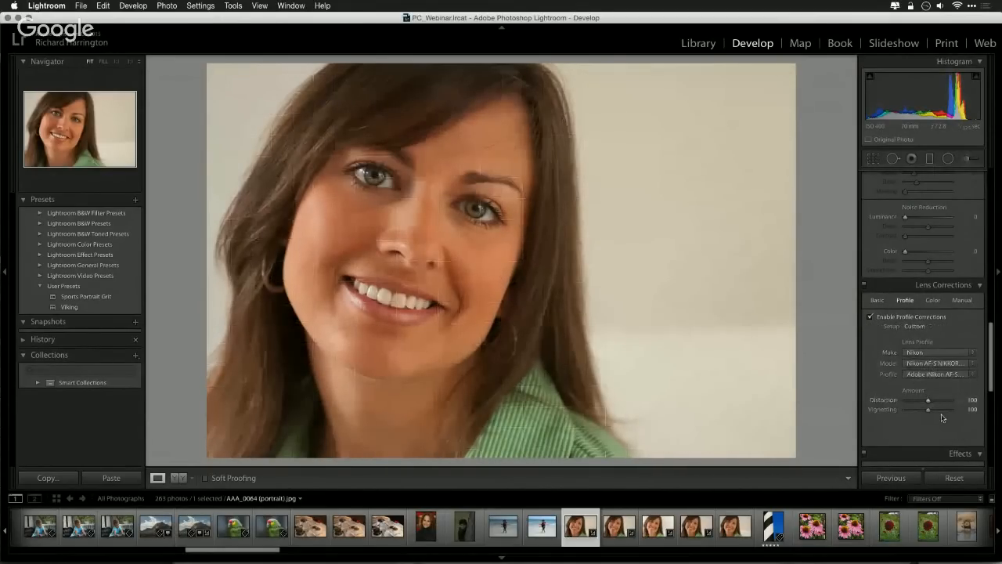
scroll(930, 224, up, 10)
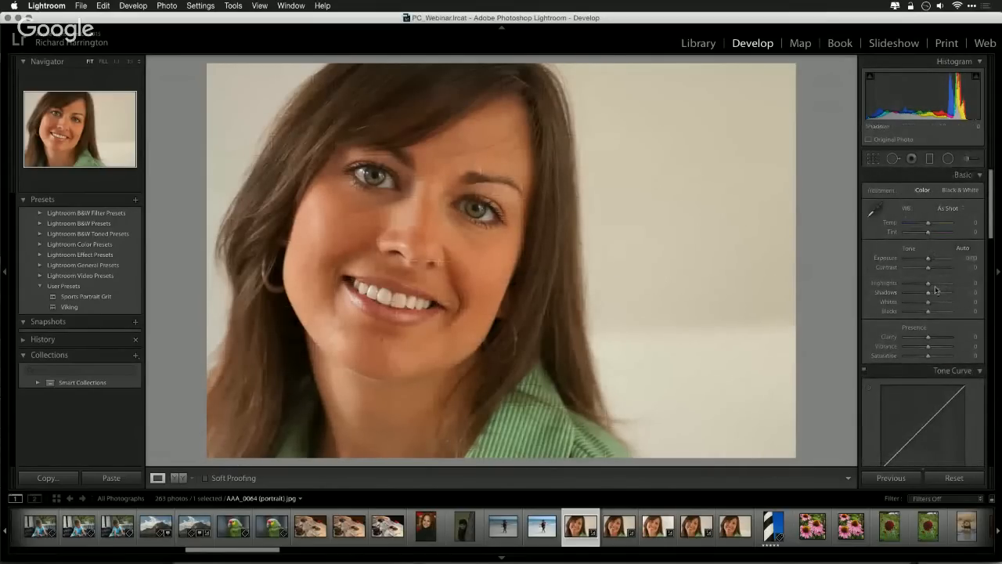
mouse_move(927, 287)
mouse_down()
mouse_move(916, 287)
mouse_move(930, 289)
mouse_up()
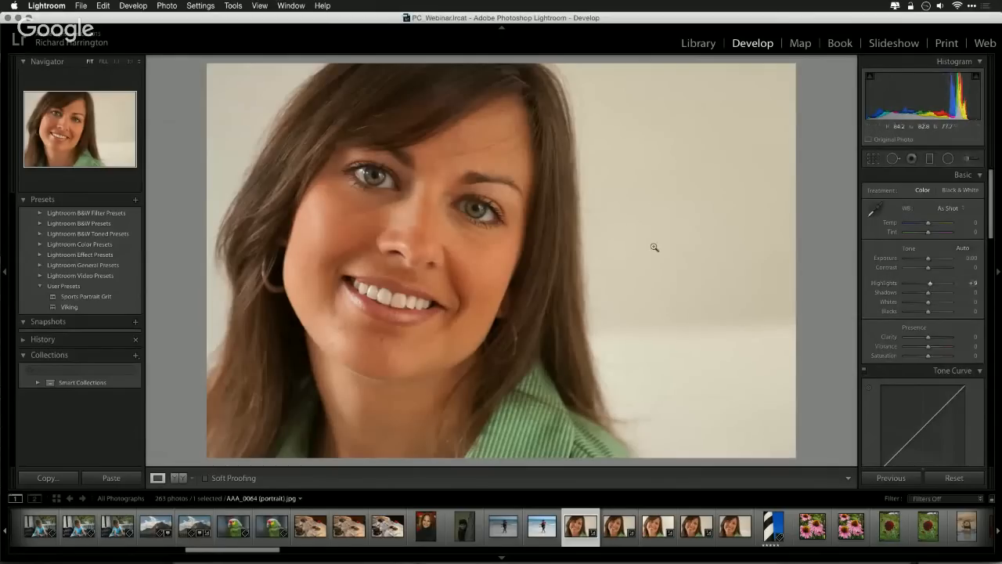
Step: Review the copy options for editing the photo in PerfectlyClear v2 and dismiss them without editing
click(166, 6)
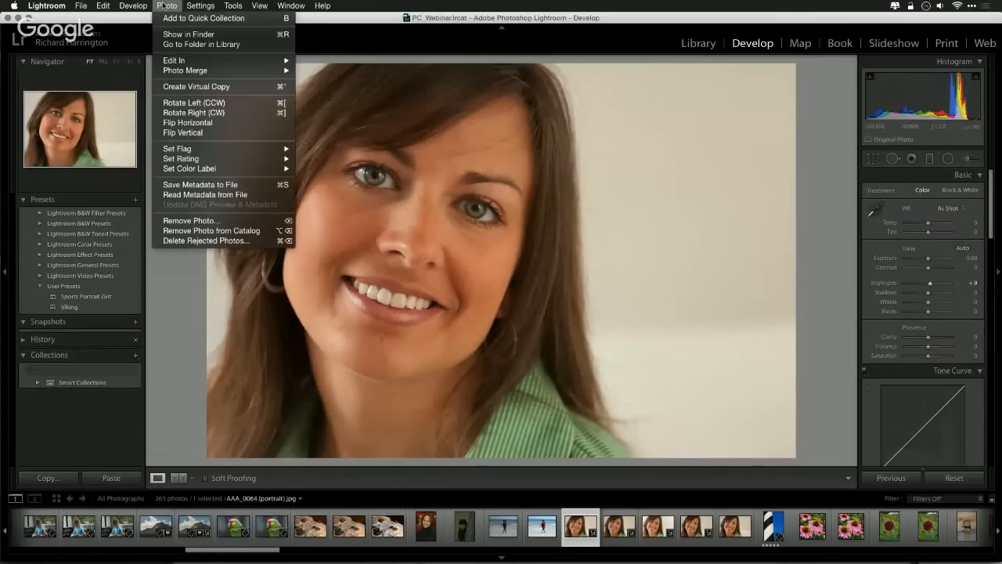
mouse_move(180, 62)
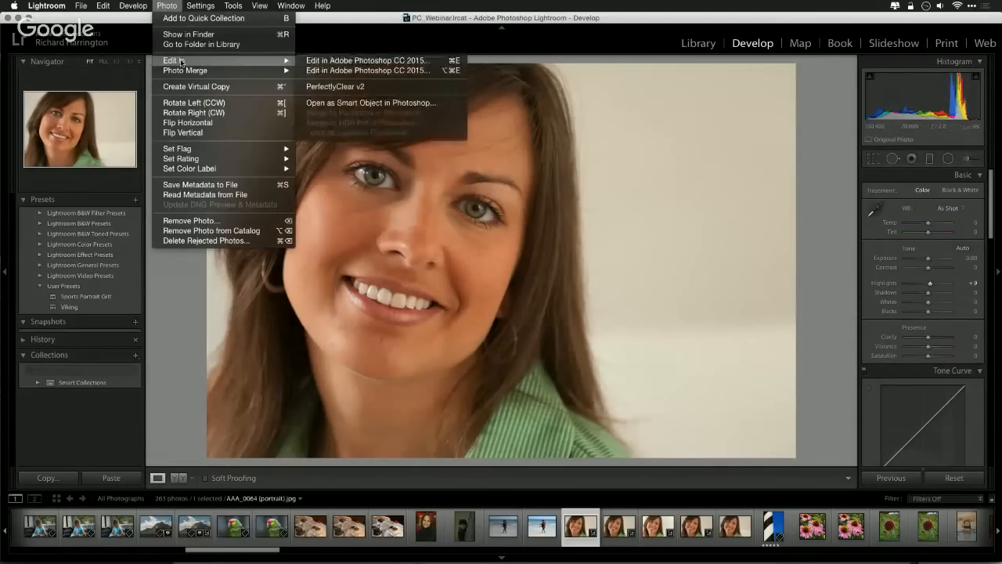
click(356, 87)
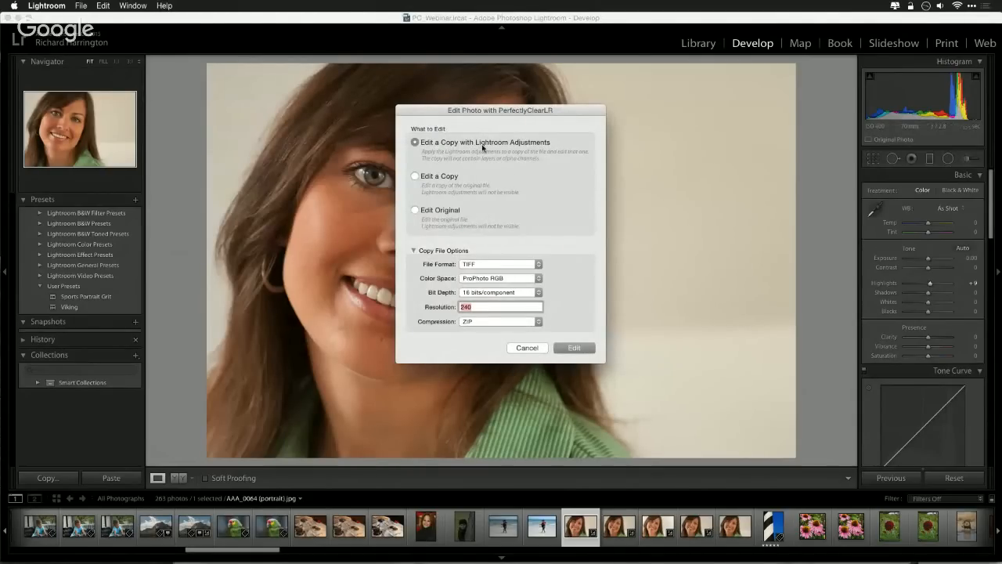
click(528, 349)
Step: Select 6 Portraits A.NEF and neutralize its white balance by sampling the plain wall behind the woman
click(620, 528)
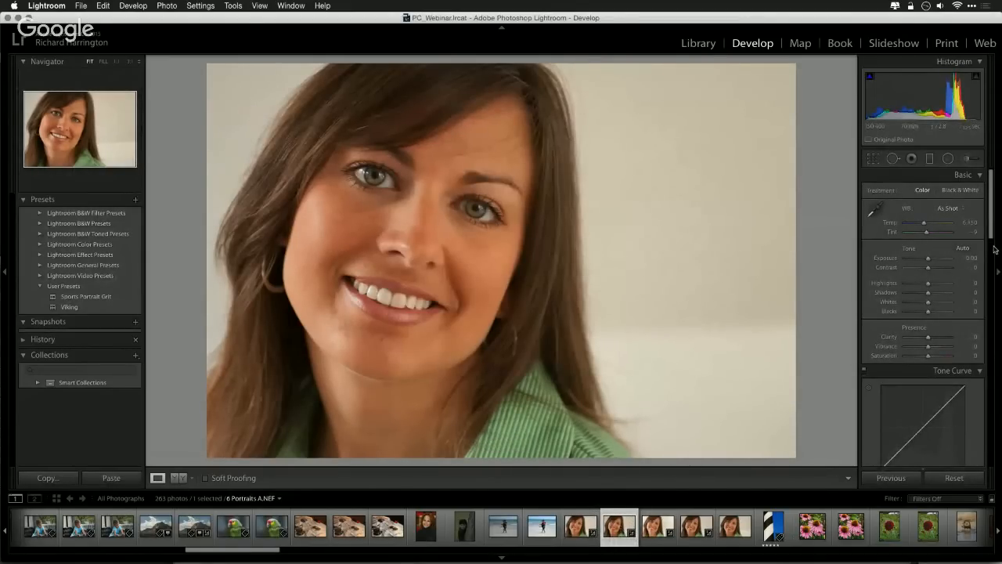
click(874, 210)
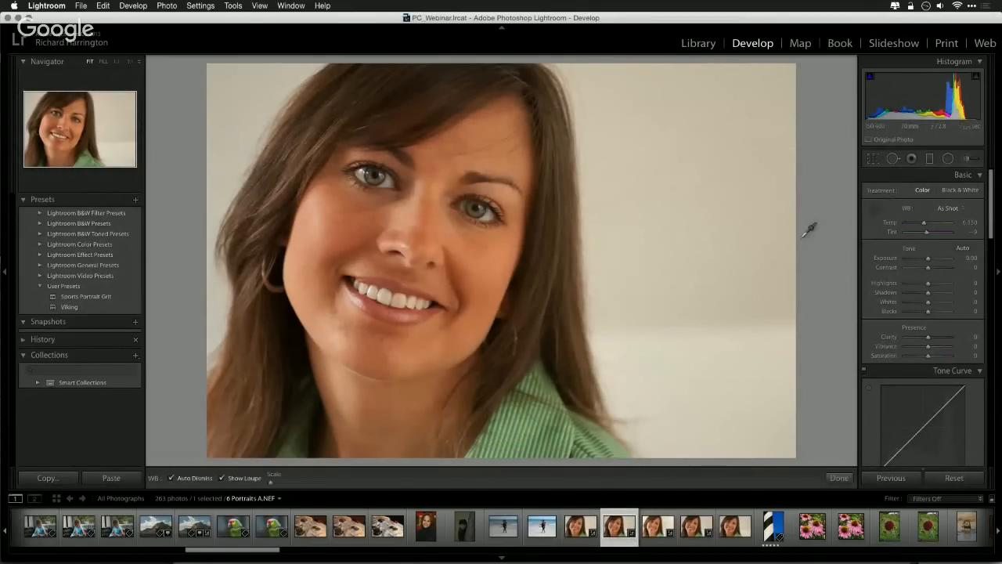
click(769, 261)
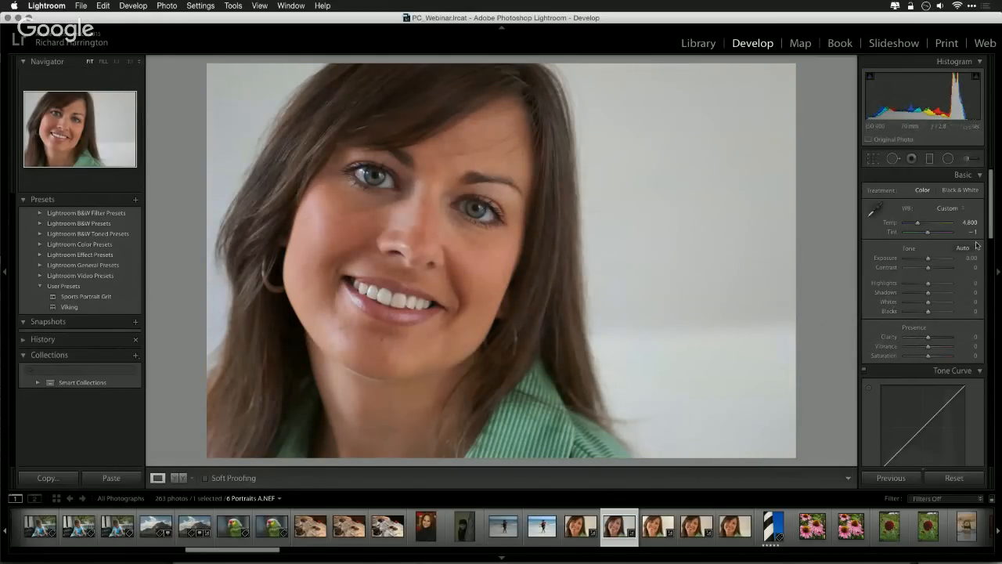
Step: Enable lens profile corrections on the raw portrait and open the options for editing it with PerfectlyClearLR
drag(991, 233, 990, 368)
click(869, 390)
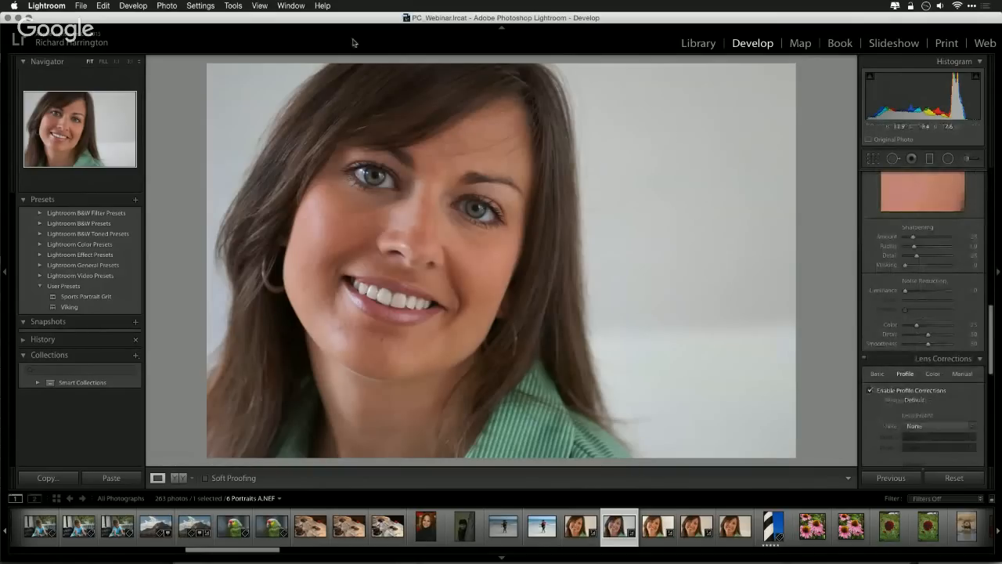
click(167, 5)
mouse_move(183, 61)
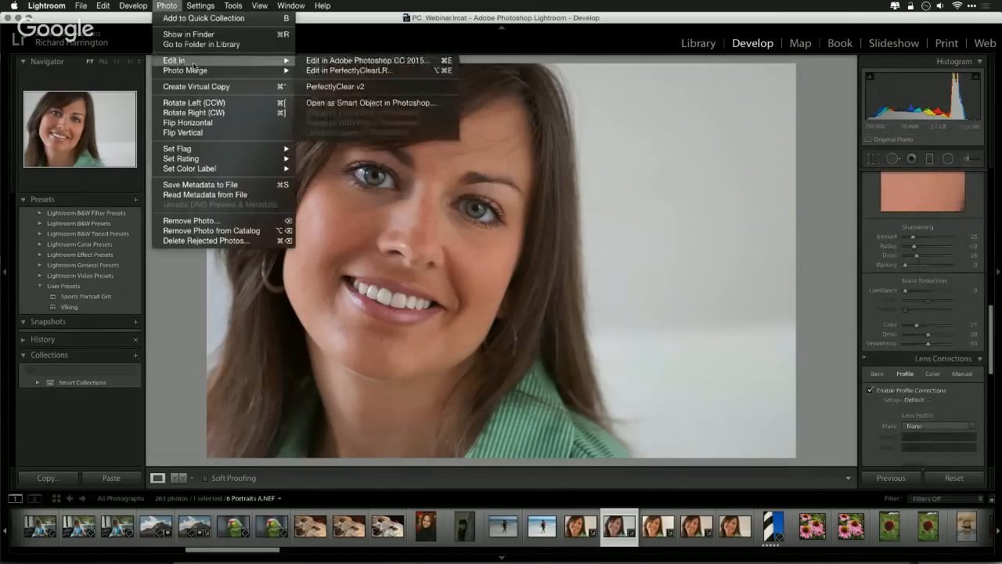
click(345, 70)
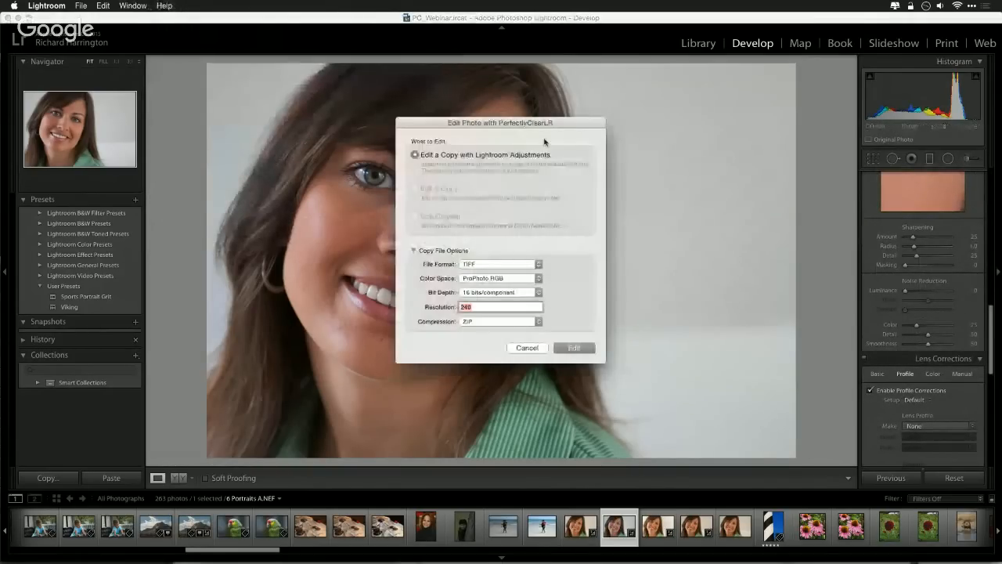
Step: Set the TIFF copy's color space to AdobeRGB (1998), keep 16 bits/component, and start editing it in PerfectlyClearLR
click(505, 282)
click(505, 288)
click(500, 291)
click(500, 301)
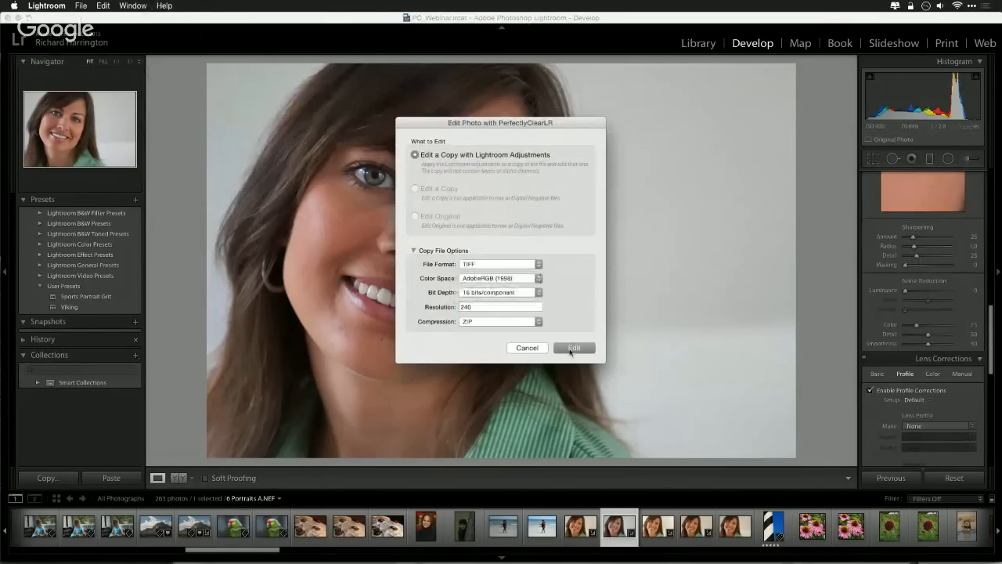
click(575, 347)
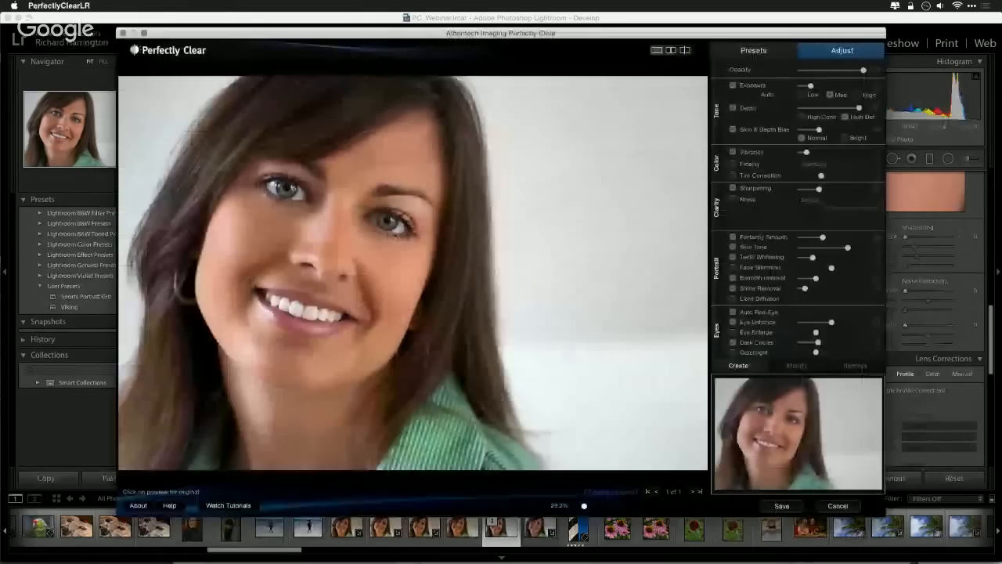
Step: Try the Beautify preset on the portrait and settle on the stronger Beautify+ preset
click(752, 51)
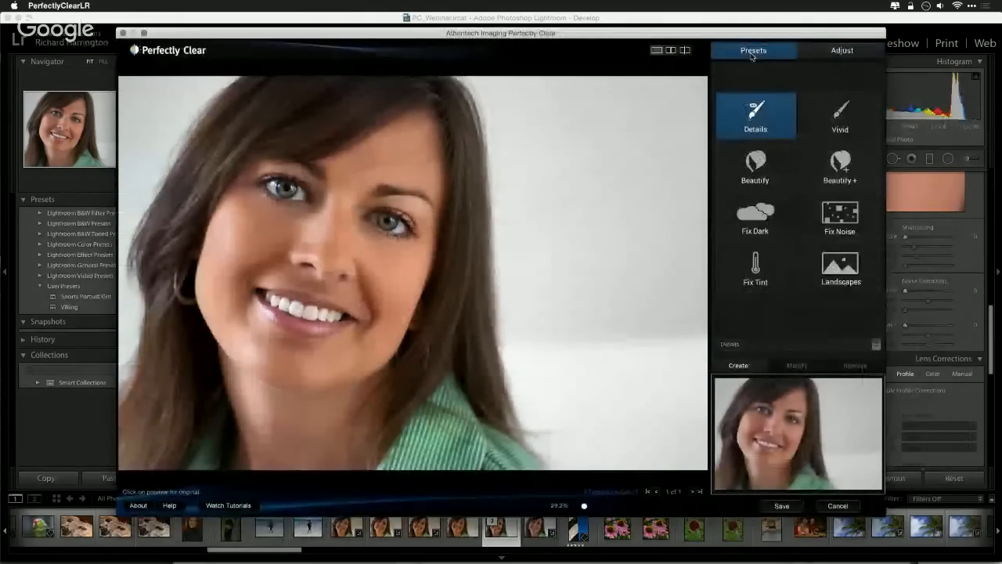
click(755, 166)
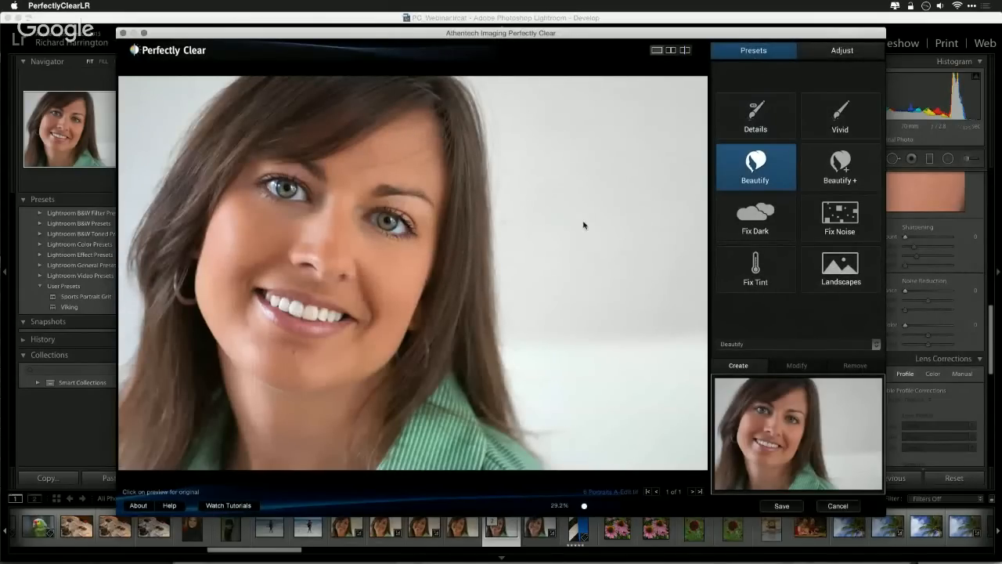
click(831, 173)
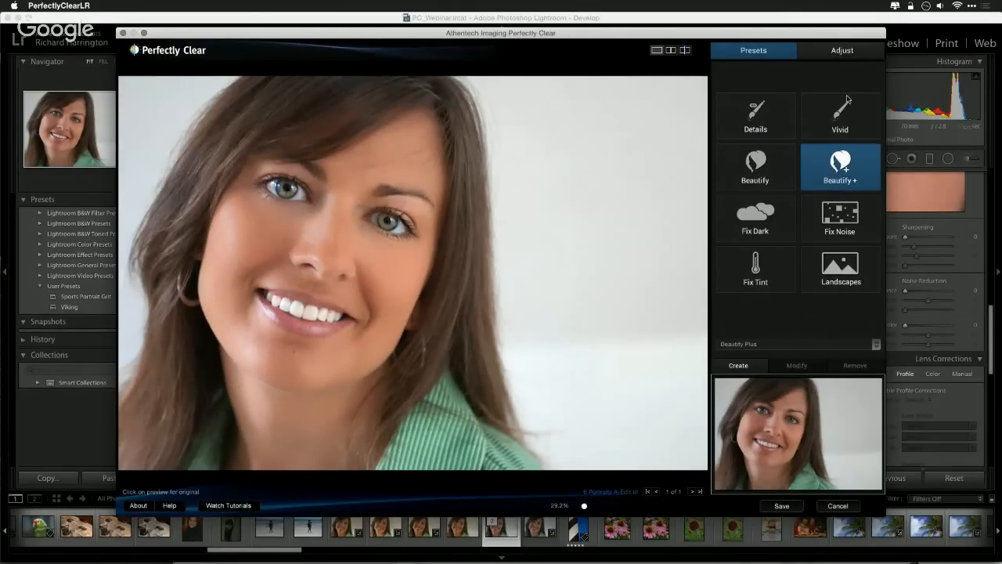
Step: Turn off the Skin Tone, Teeth Whitening, Face Slimming, Blemish Removal and Shine Removal corrections
click(841, 51)
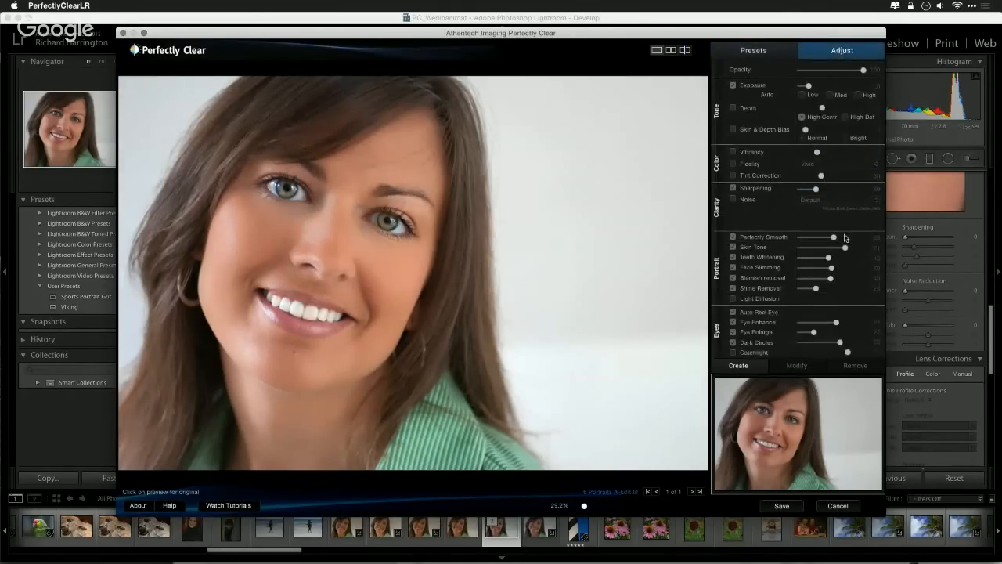
click(733, 278)
click(733, 267)
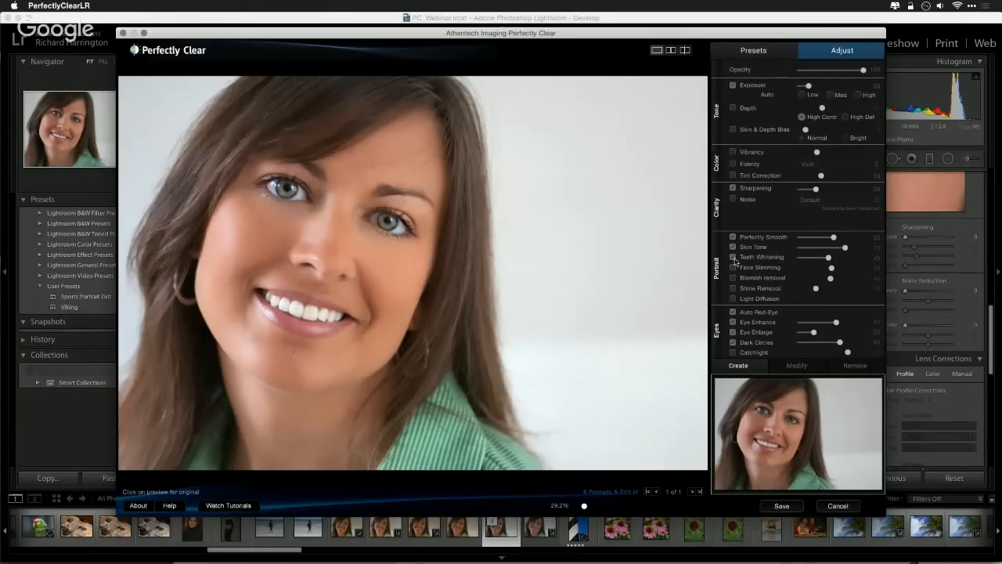
click(733, 256)
click(732, 246)
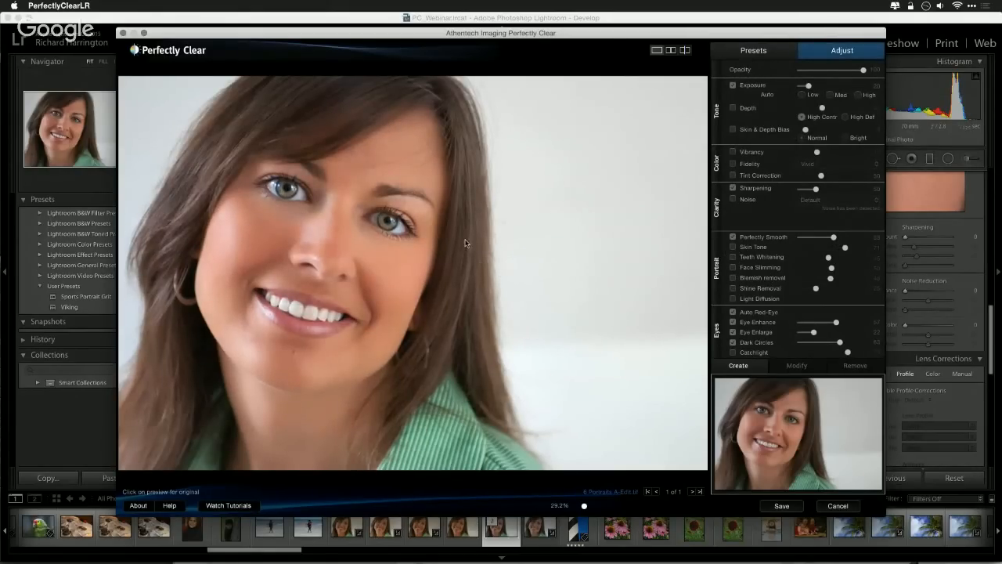
Step: Raise Perfectly Smooth to about 62 while inspecting the woman's facial skin at 100%
double_click(322, 184)
drag(285, 207, 588, 239)
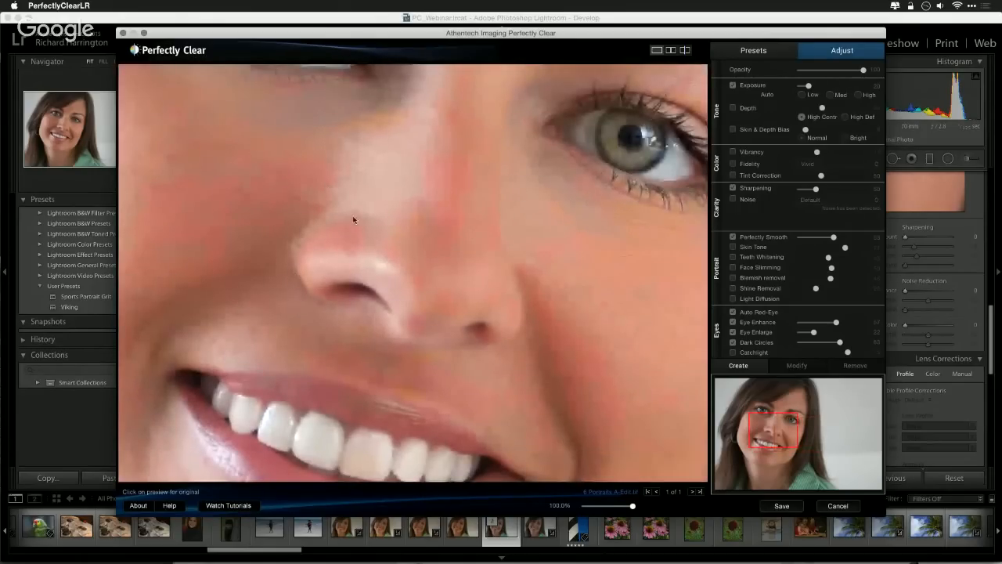
drag(834, 238, 842, 237)
drag(561, 277, 531, 195)
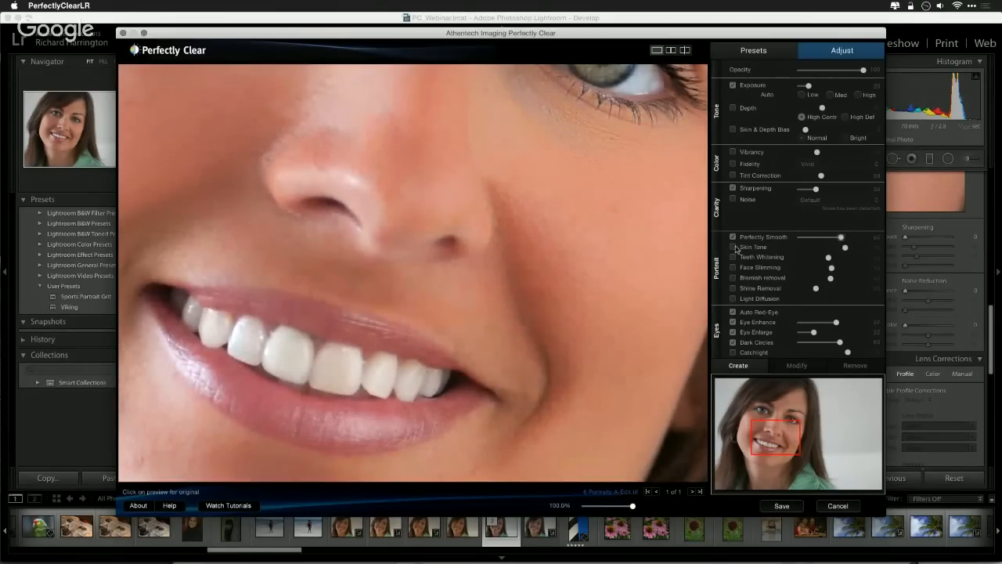
Step: Enable Blemish Removal at about 73 and lower Perfectly Smooth to 1, checking the chin and cheek
click(733, 278)
drag(830, 278, 842, 280)
drag(259, 401, 440, 211)
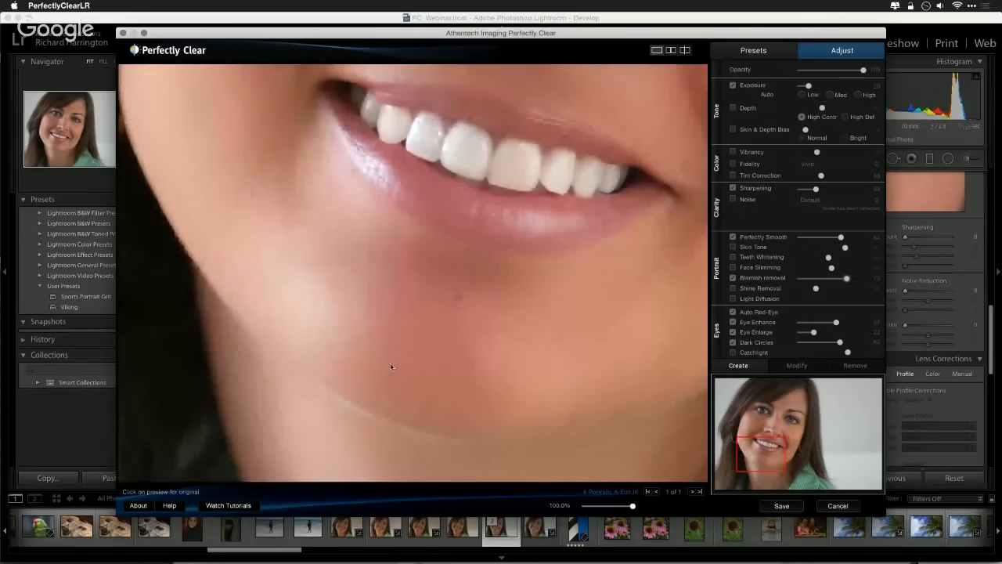
drag(244, 193, 411, 395)
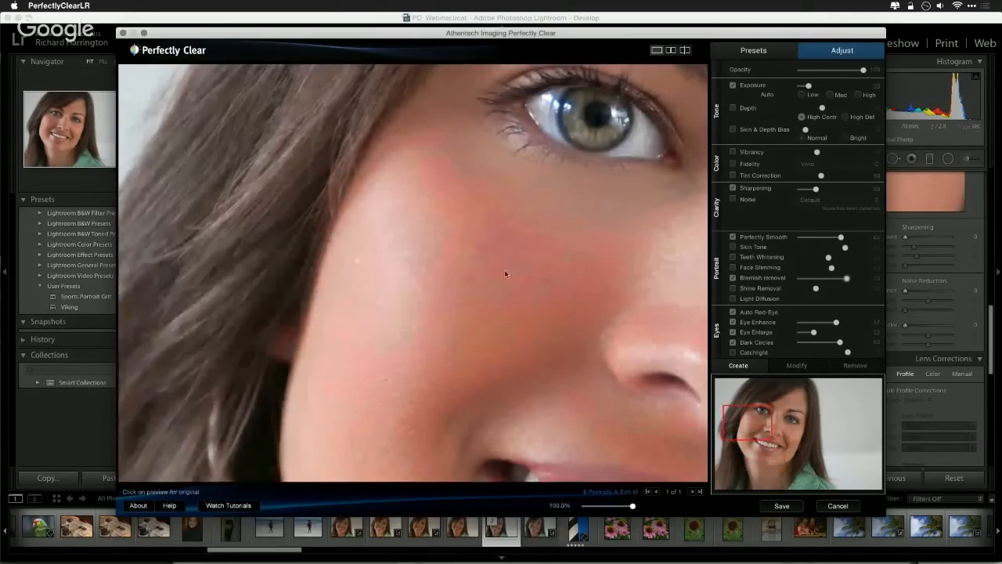
drag(825, 240, 800, 241)
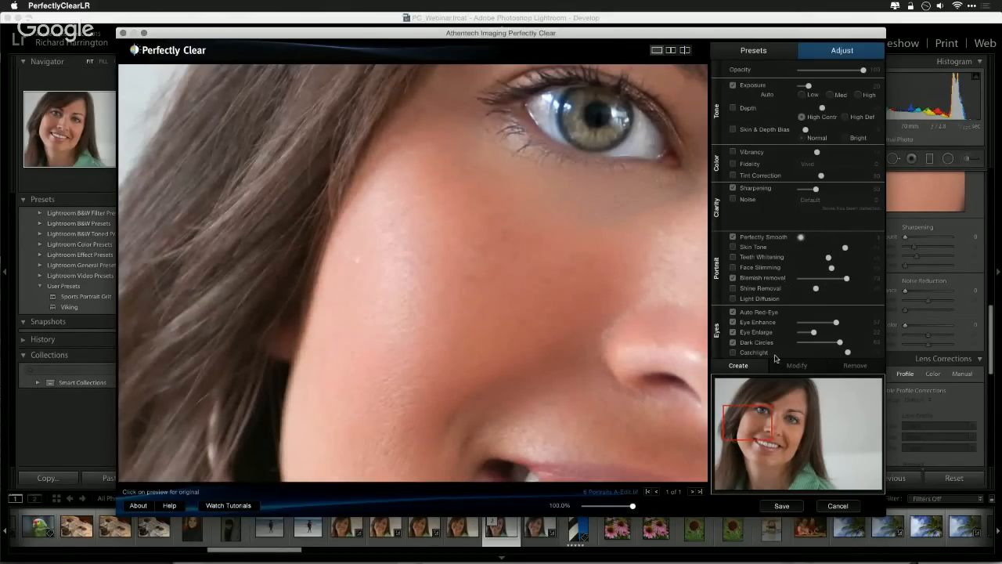
Step: Compare the under-eye area with and without Dark Circles, and raise that correction to about 69
click(732, 343)
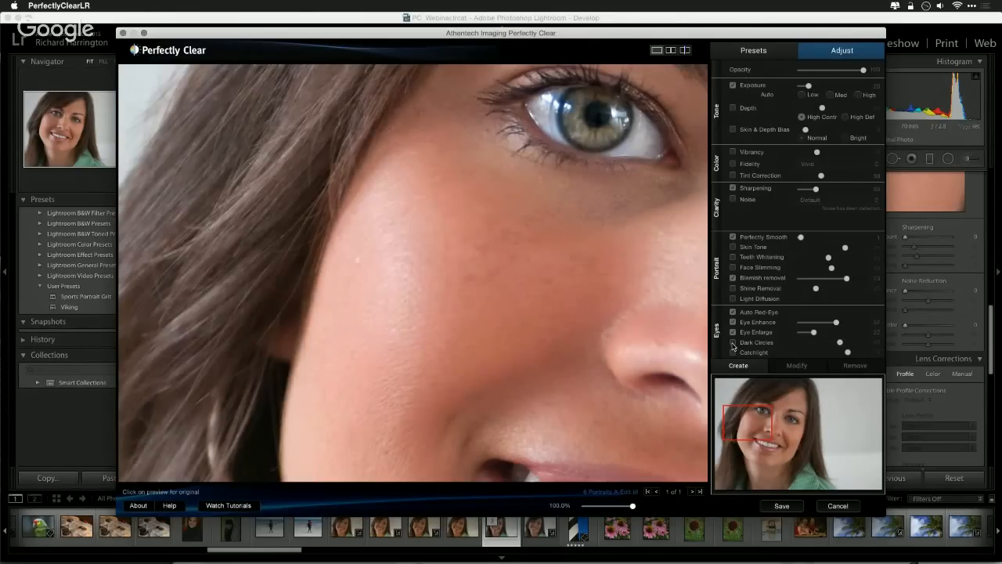
click(732, 343)
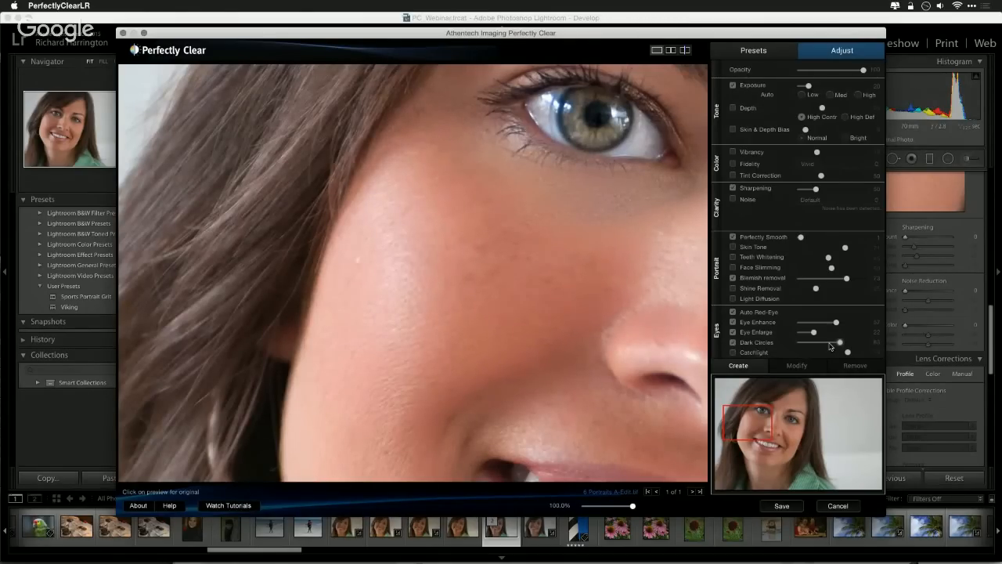
drag(842, 342, 846, 344)
drag(590, 141, 577, 176)
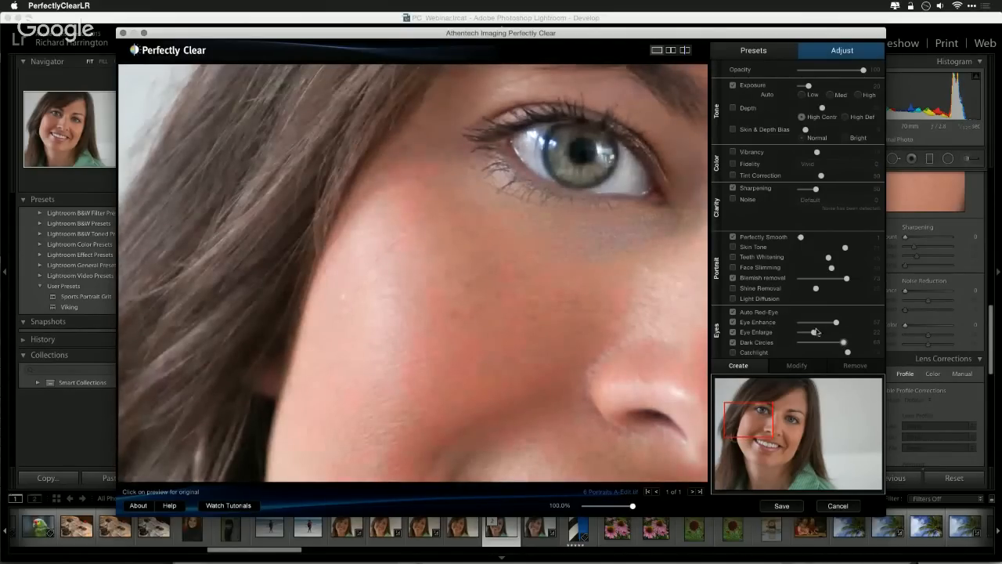
Step: Compare the eye with and without Eye Enlarge, setting it to about 25 and Eye Enhance to about 85
click(733, 334)
click(733, 334)
drag(814, 334, 853, 323)
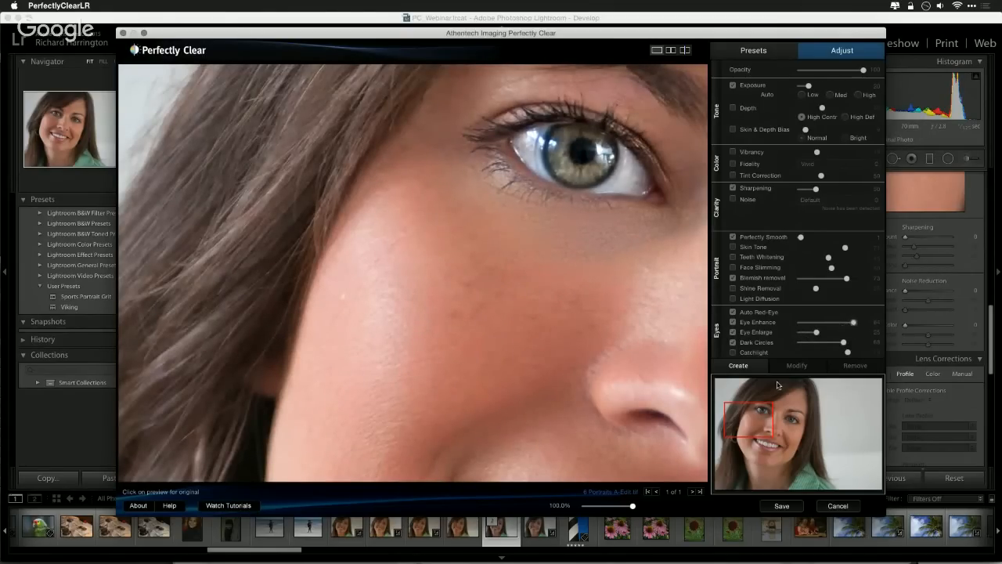
Step: Enable Catchlight, set it to 44, and check the effect on both eyes
click(732, 353)
click(733, 353)
click(734, 353)
click(829, 354)
drag(759, 420, 785, 421)
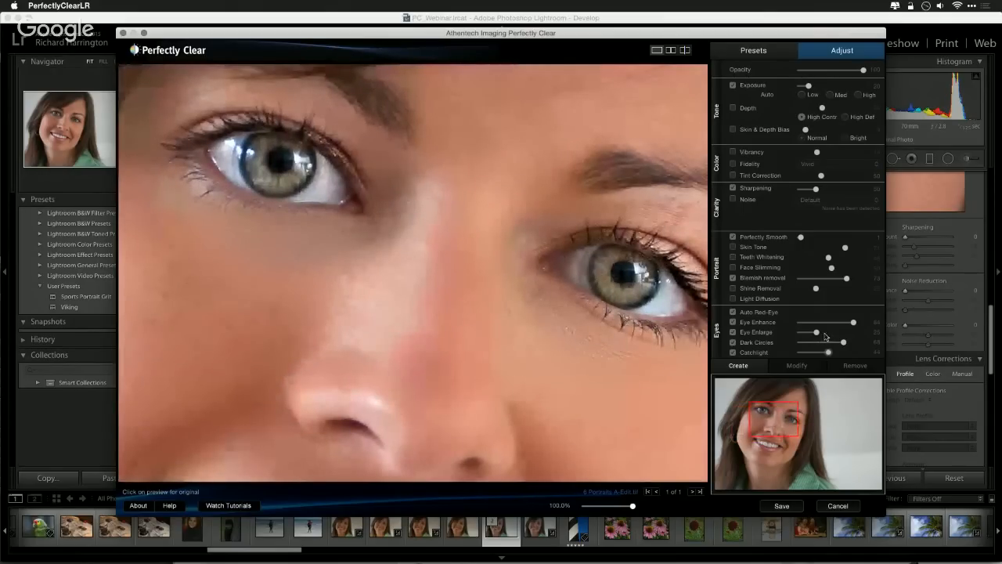
Step: Enable Shine Removal, raise it to about 45, and compare the cheek and nose with the original
drag(610, 369, 639, 270)
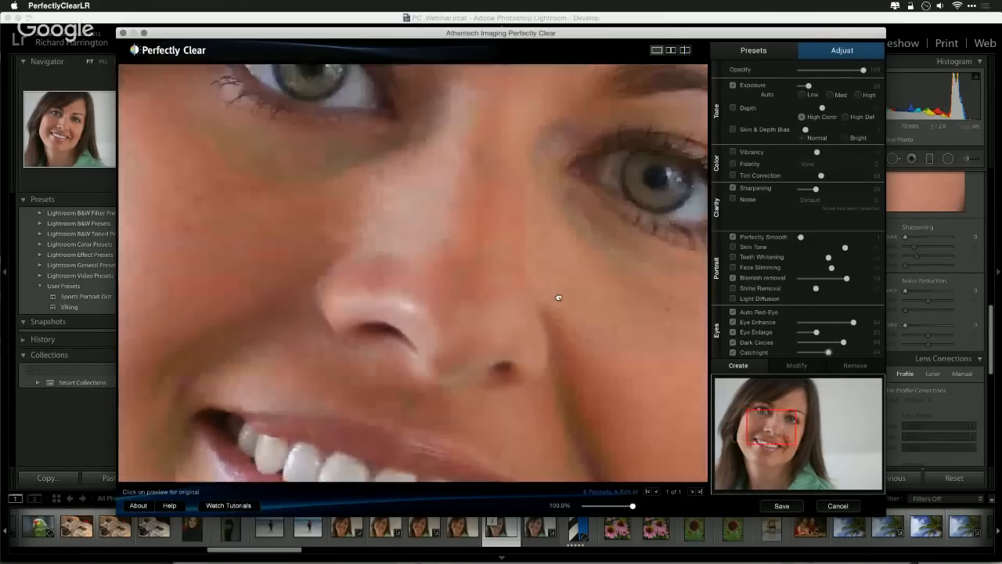
drag(559, 297, 608, 301)
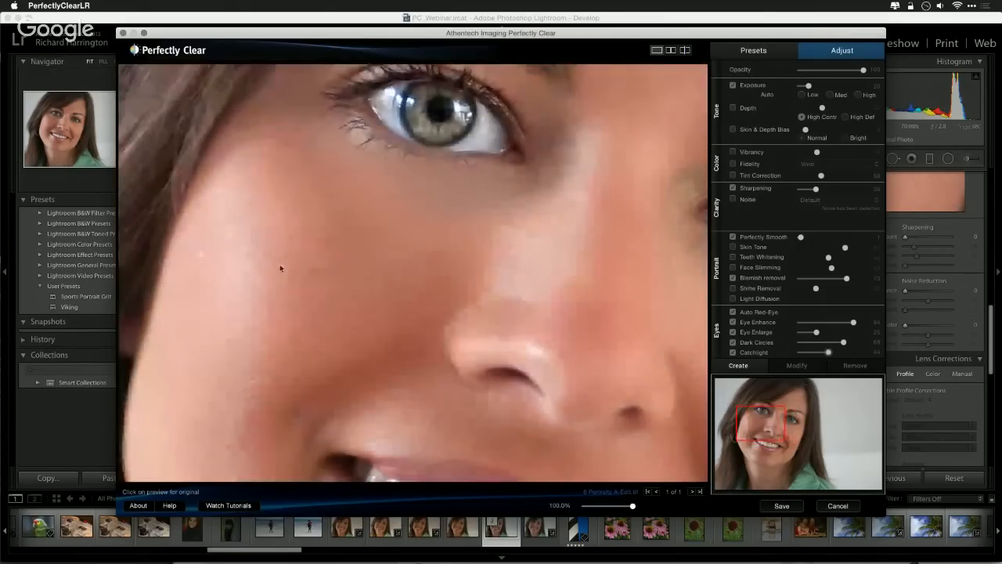
click(732, 289)
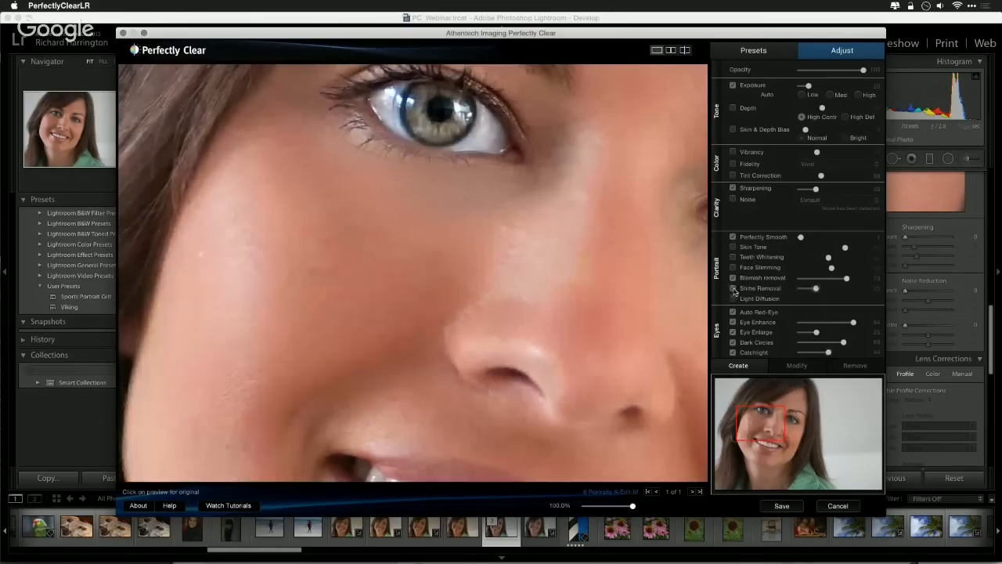
drag(817, 289, 829, 289)
click(541, 265)
click(540, 265)
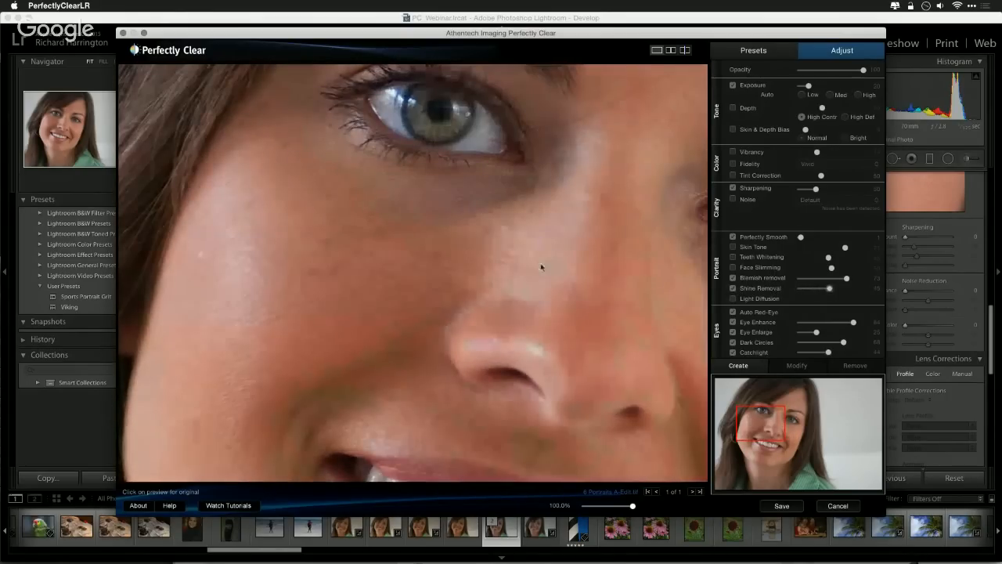
Step: Enable Light Diffusion and compare the whole portrait with the original
click(734, 299)
click(538, 309)
double_click(538, 309)
click(393, 271)
click(393, 271)
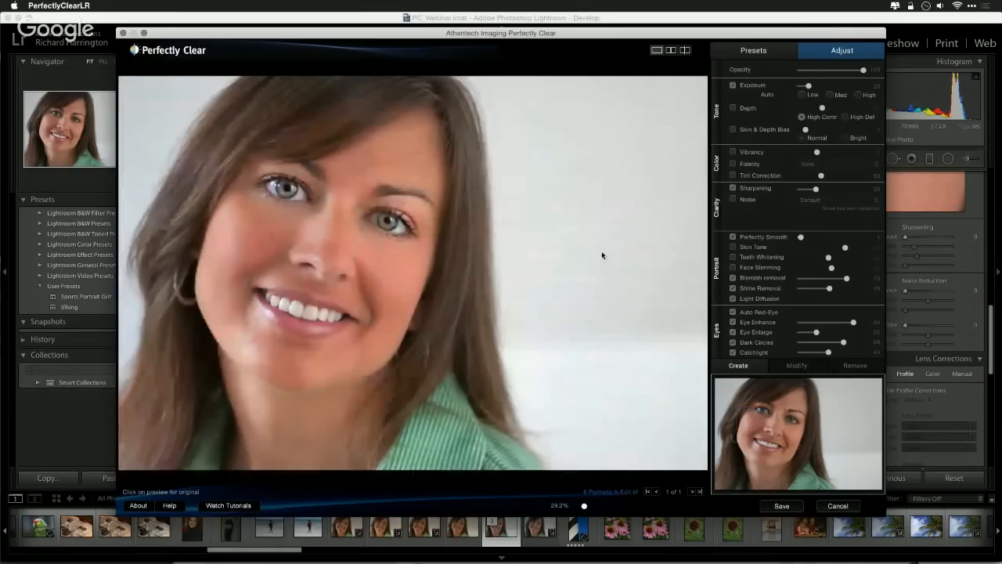
Step: Enable Depth at 67 with the High Def option
click(734, 108)
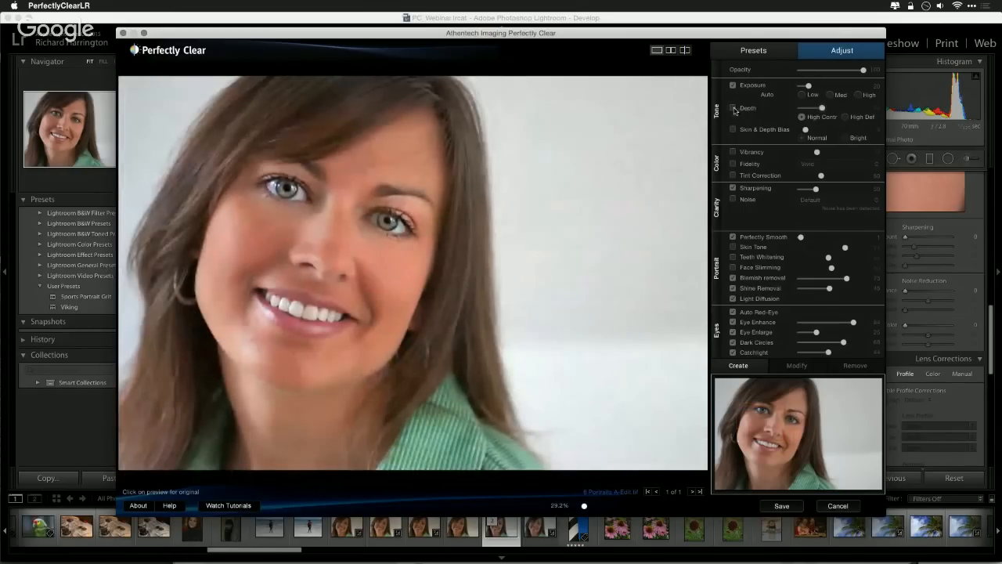
click(842, 108)
click(845, 117)
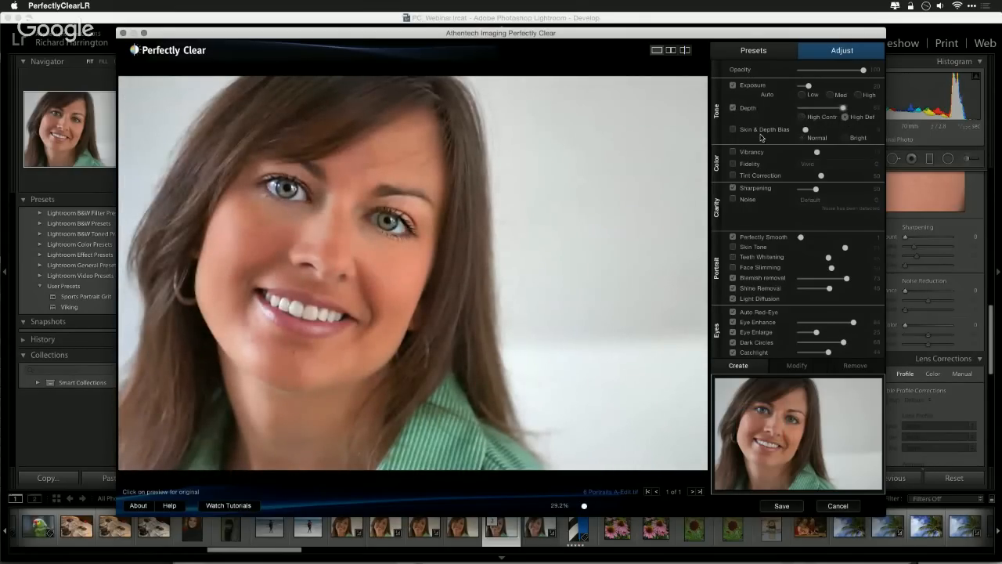
Step: Enable Skin & Depth Bias in Bright mode at its maximum, and enable Vibrancy at about 28
click(733, 129)
click(844, 138)
click(819, 130)
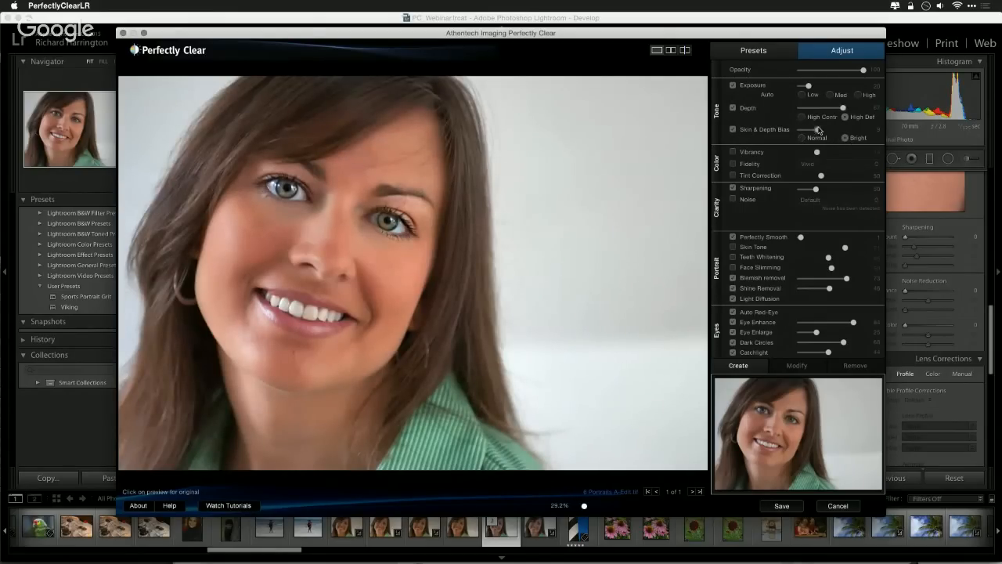
click(733, 152)
drag(816, 152, 863, 130)
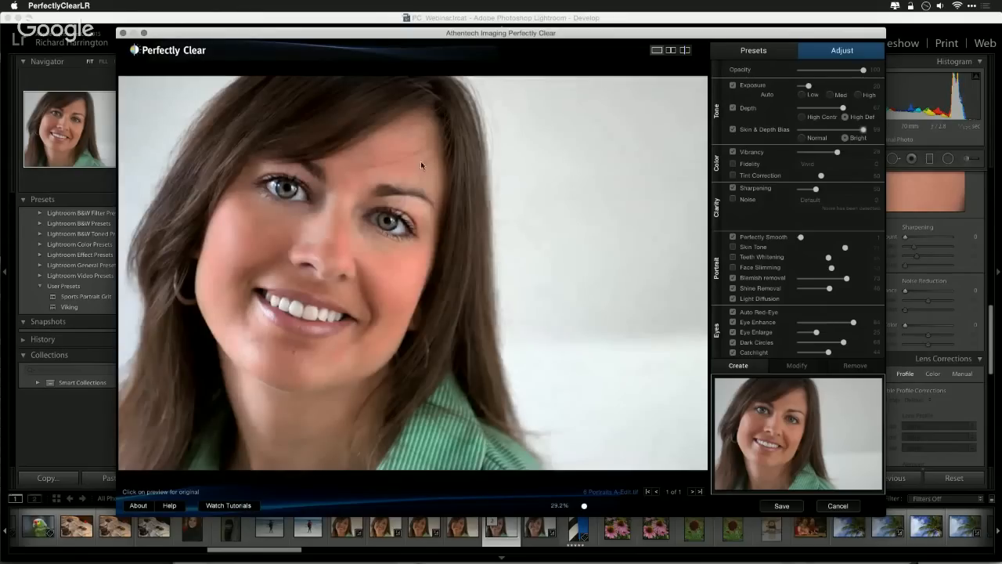
Step: Compare the corrected portrait with the original and save the result back to Lightroom
click(438, 351)
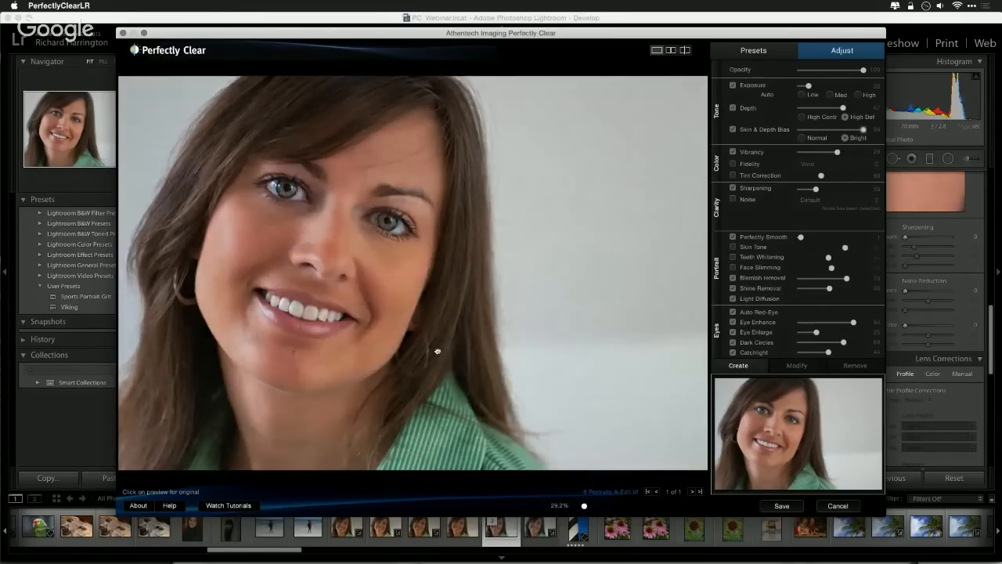
click(462, 300)
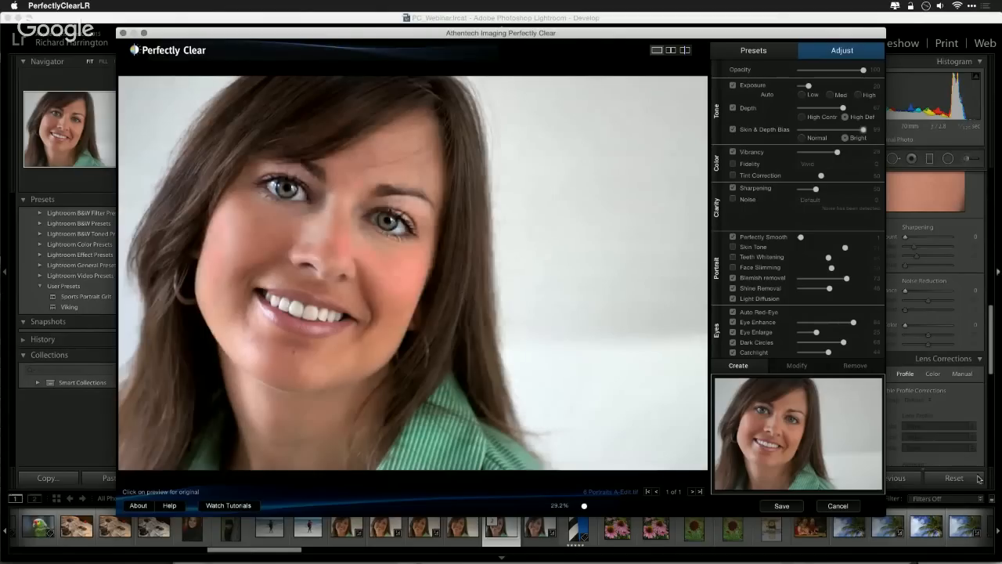
click(782, 506)
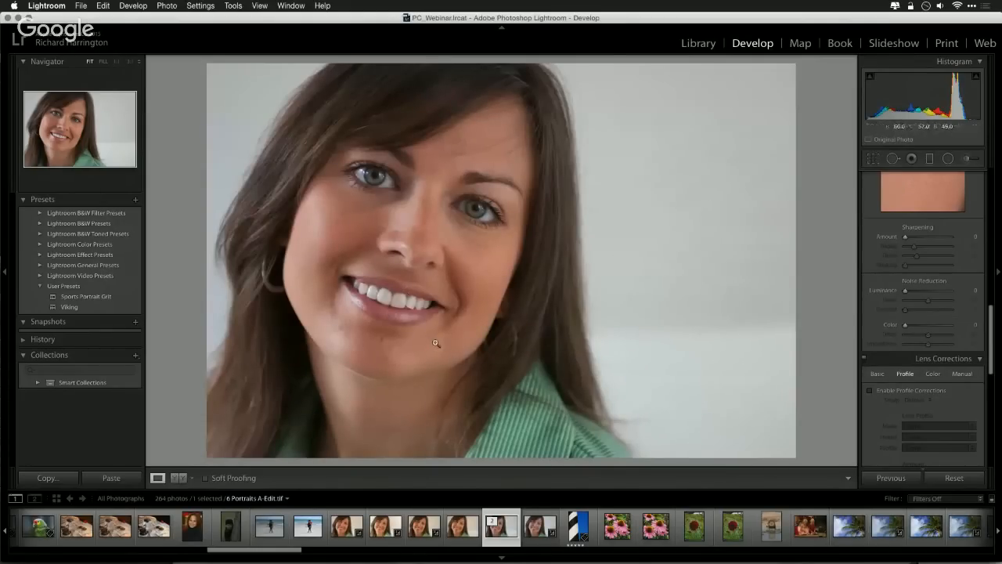
Step: Switch to Safari to review the audience questions on the webinar's event page
key(super+Tab)
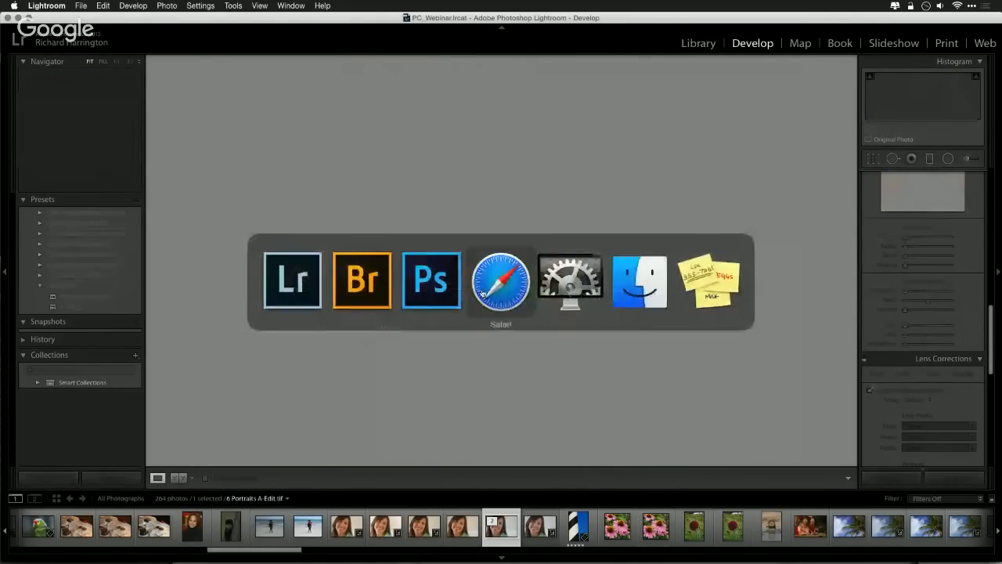
click(483, 292)
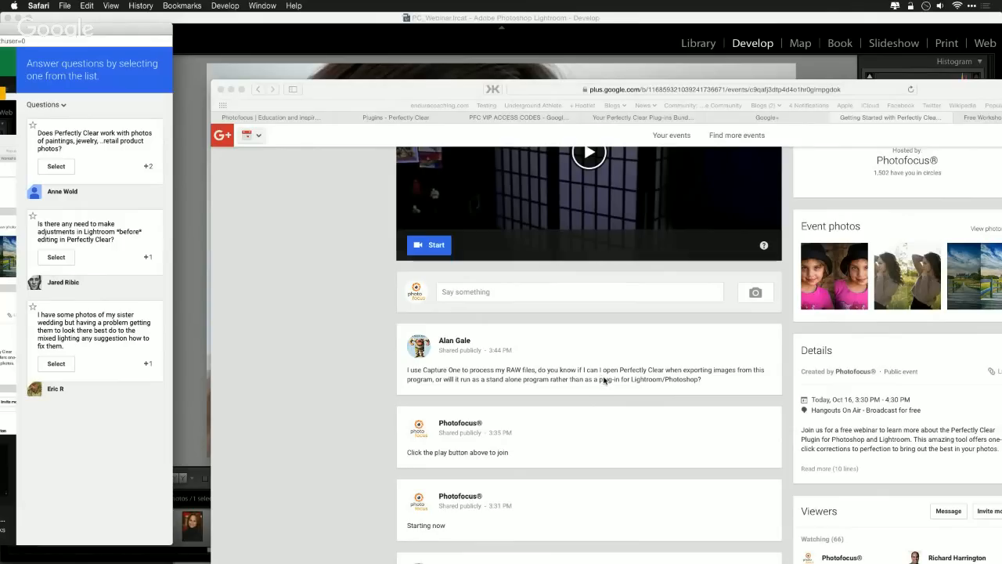
Step: Return to Lightroom and select the Red_Panda.tif photo
click(581, 43)
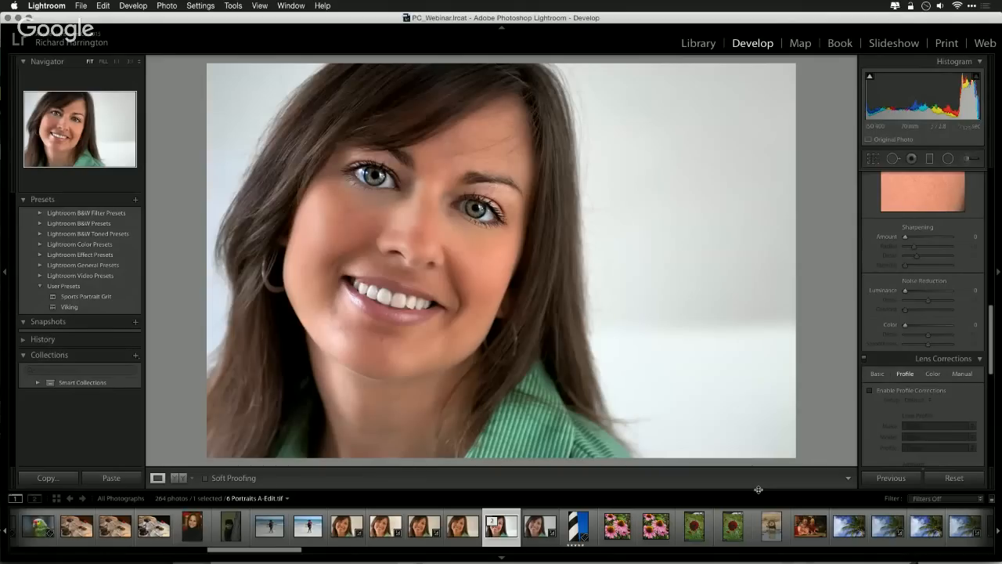
click(790, 542)
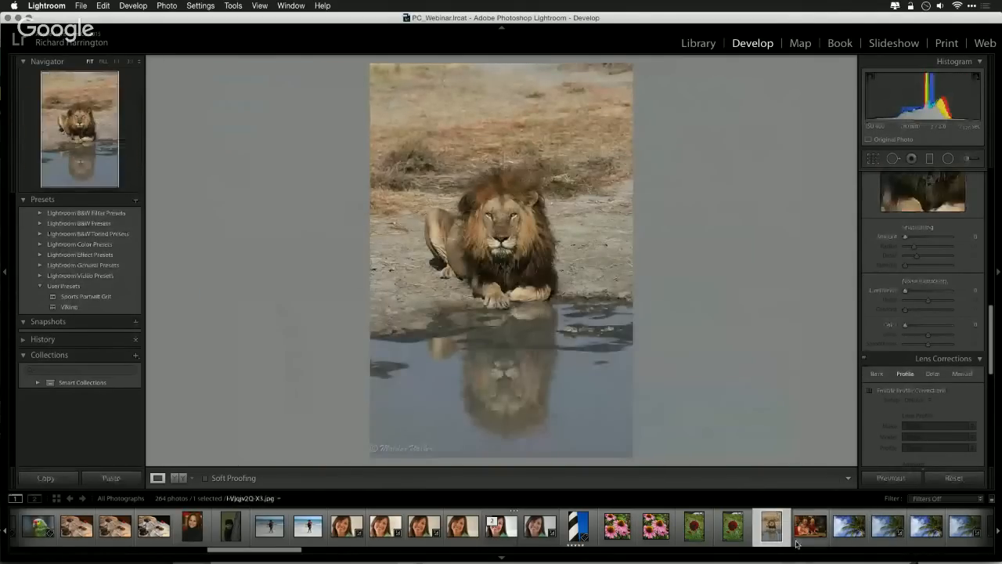
scroll(794, 540, down, 5)
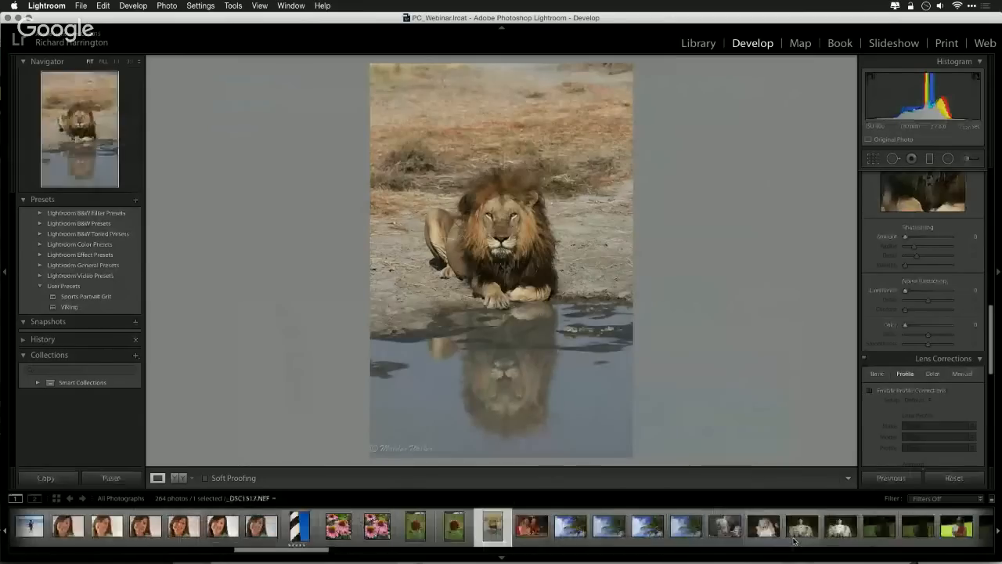
scroll(794, 540, down, 3)
scroll(795, 540, down, 3)
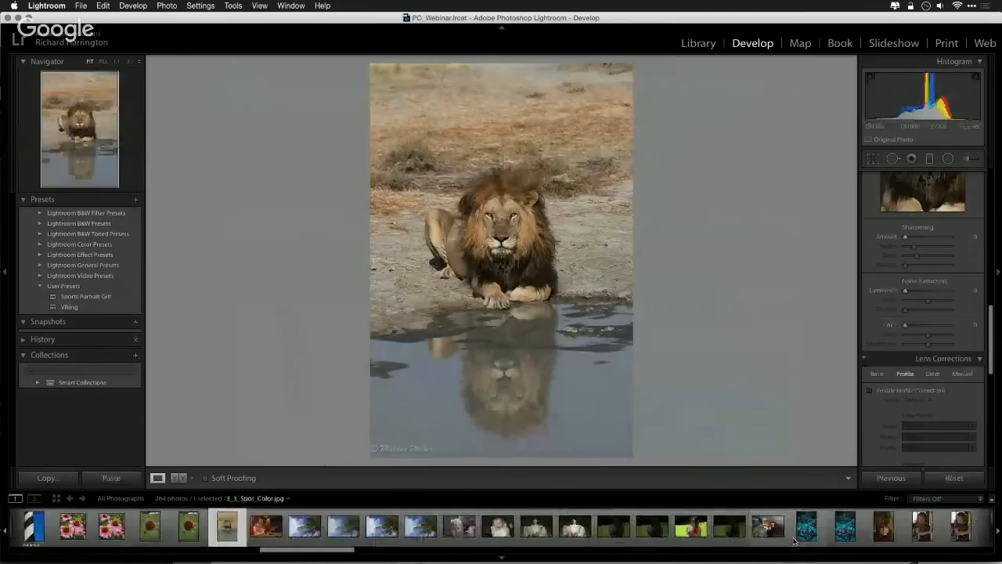
scroll(794, 540, down, 5)
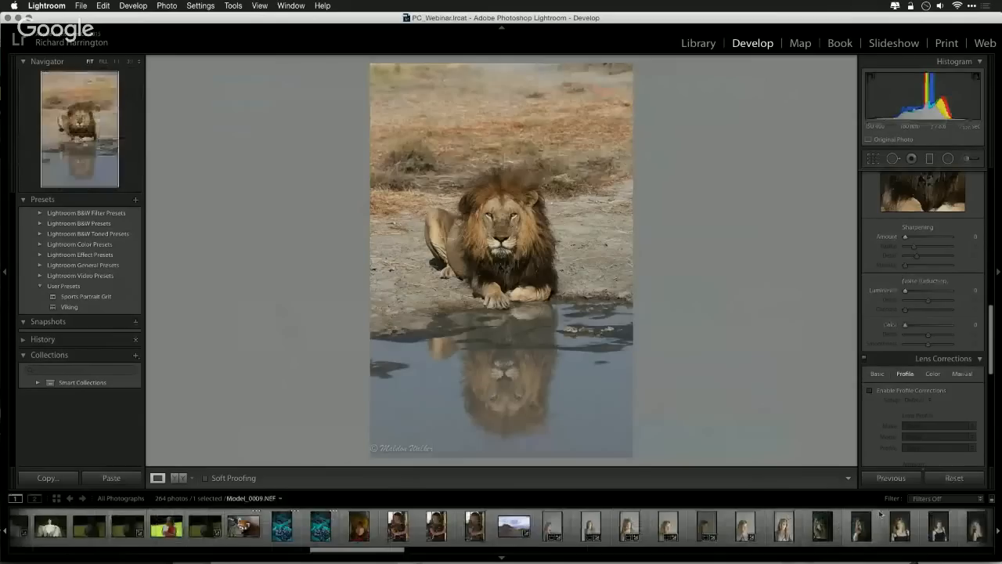
click(246, 528)
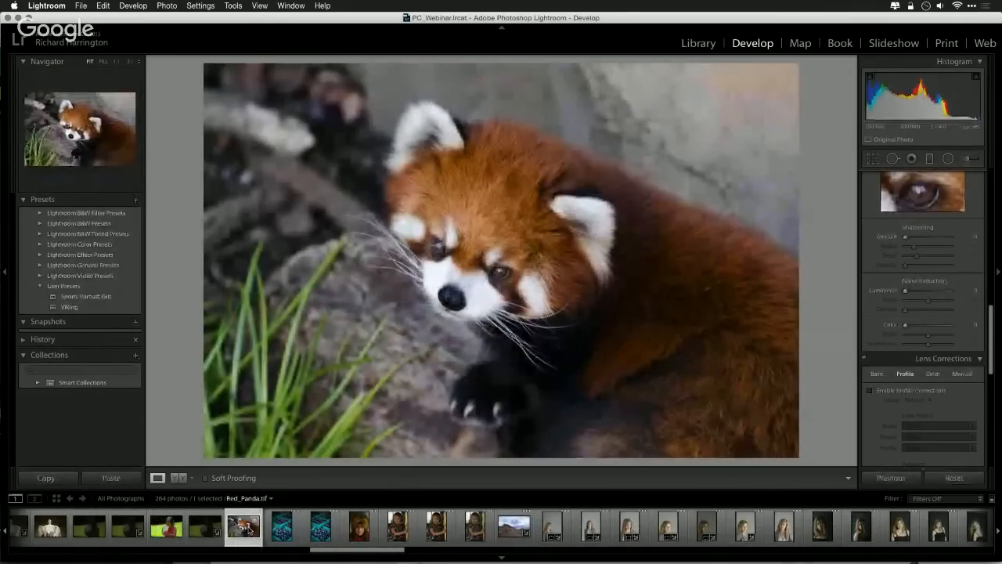
Step: Check the red panda's fur up close and open a copy with Lightroom adjustments in PerfectlyClearLR
click(478, 289)
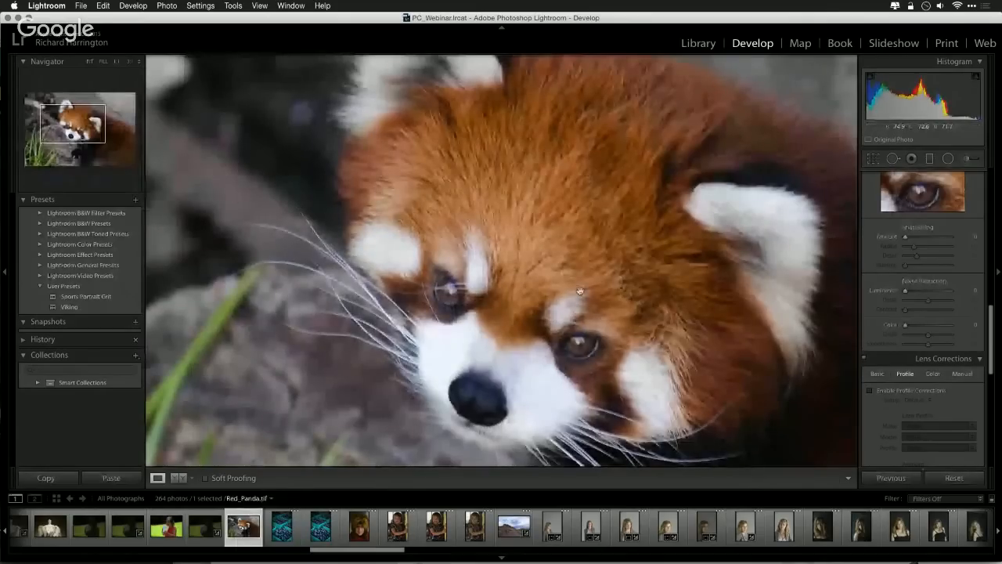
drag(579, 292, 476, 267)
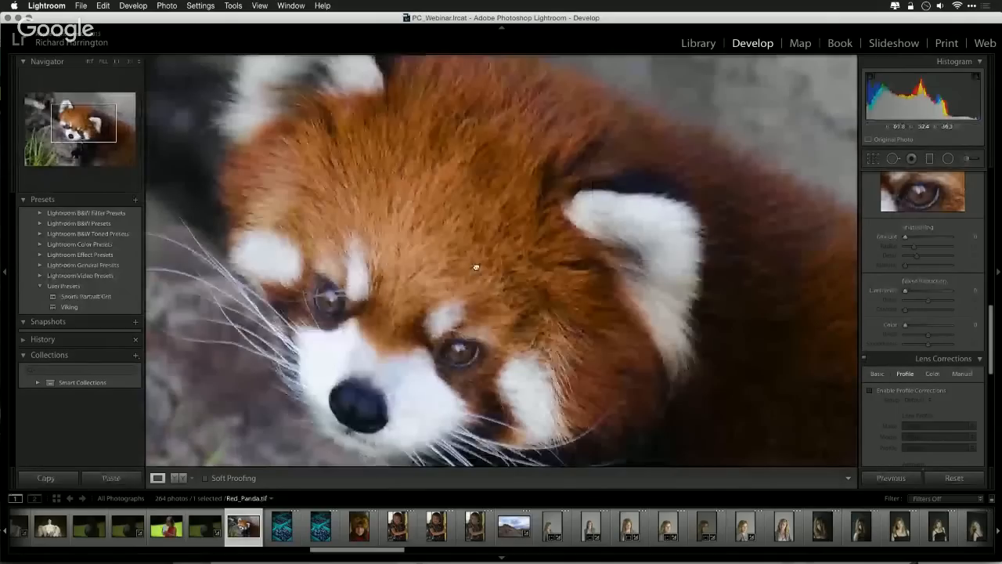
click(166, 5)
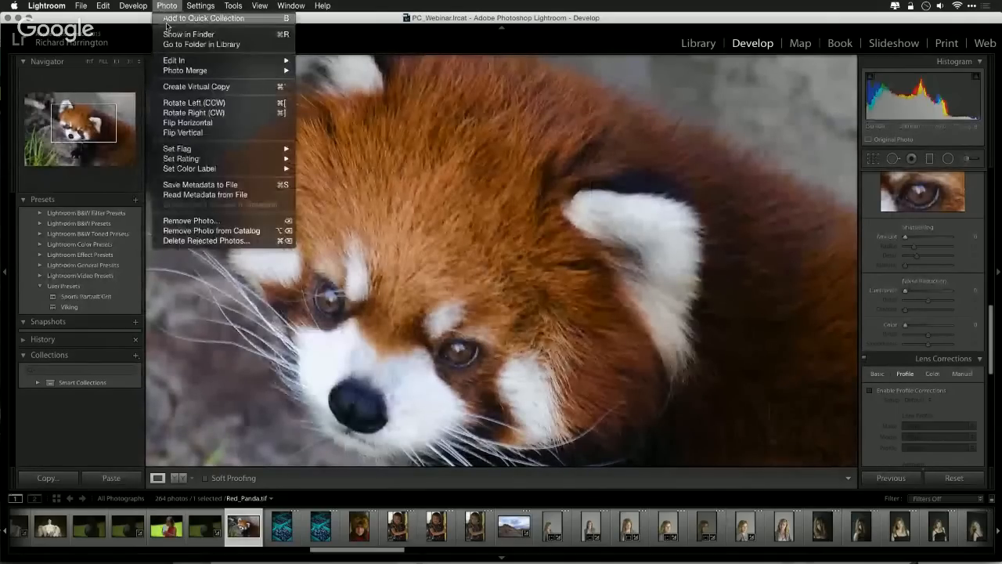
mouse_move(188, 60)
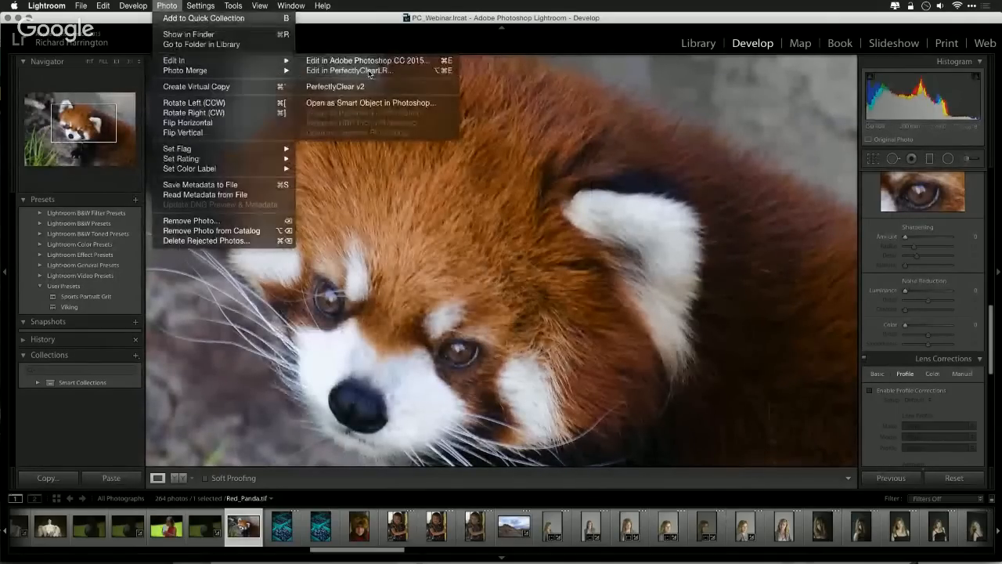
click(368, 70)
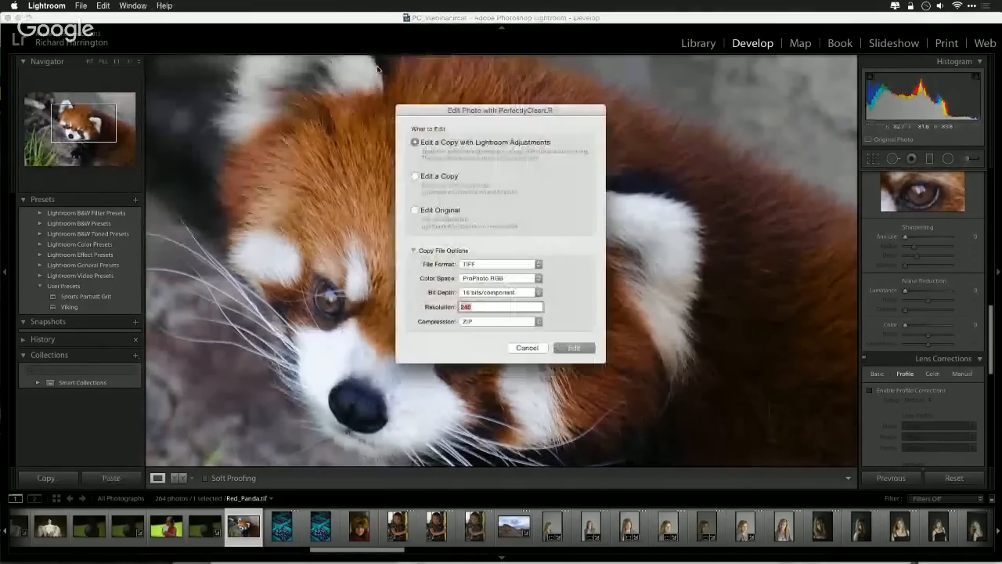
click(583, 351)
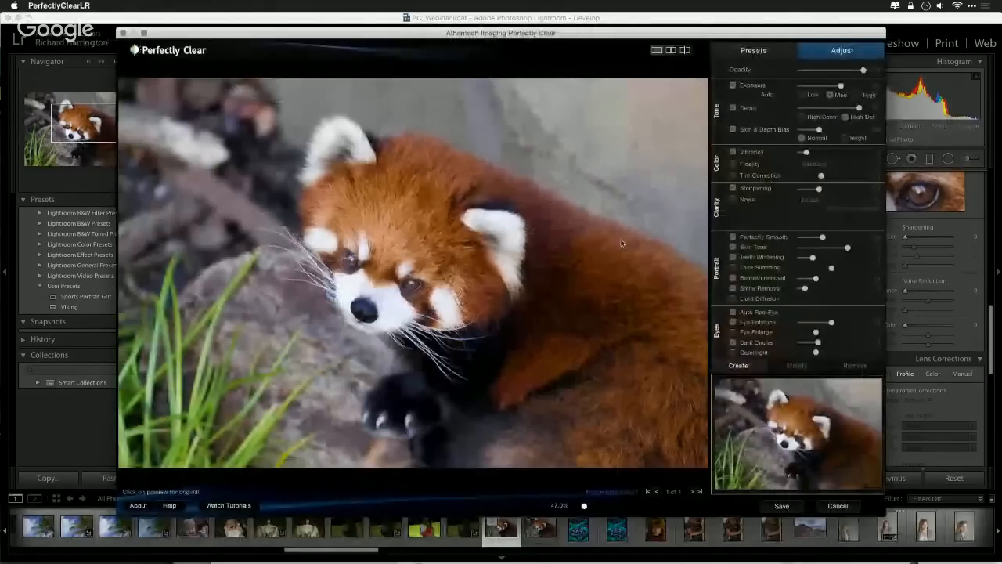
Step: Try Sharpening near its maximum and inspect the panda's fur at 100% zoom
drag(819, 189, 859, 193)
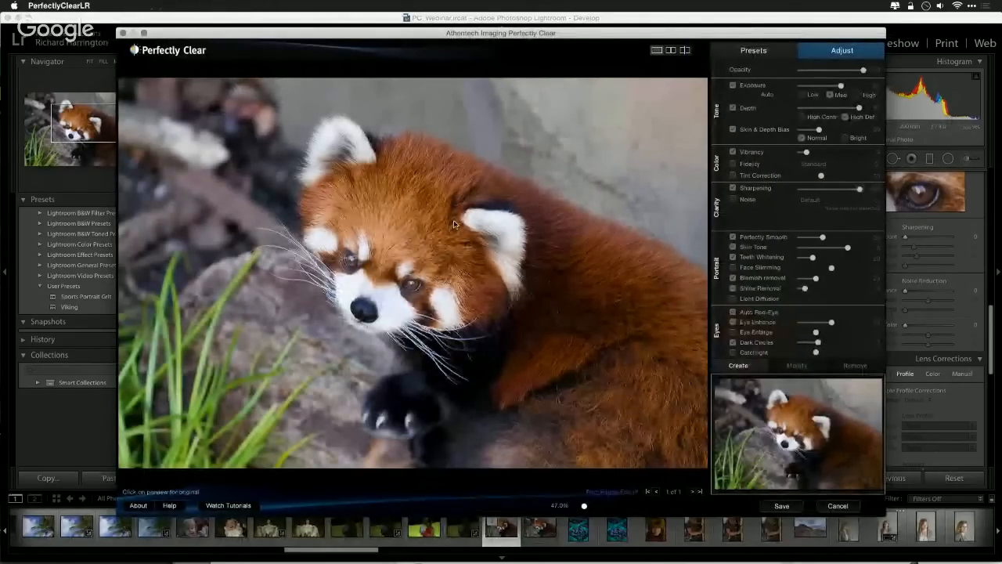
scroll(453, 224, up, 5)
click(452, 263)
click(452, 263)
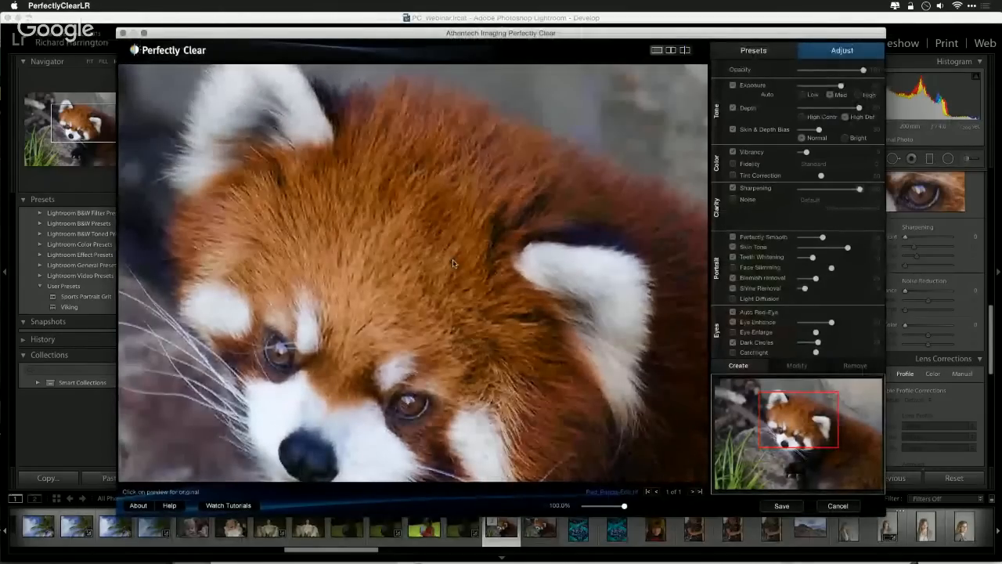
click(452, 261)
drag(453, 261, 538, 299)
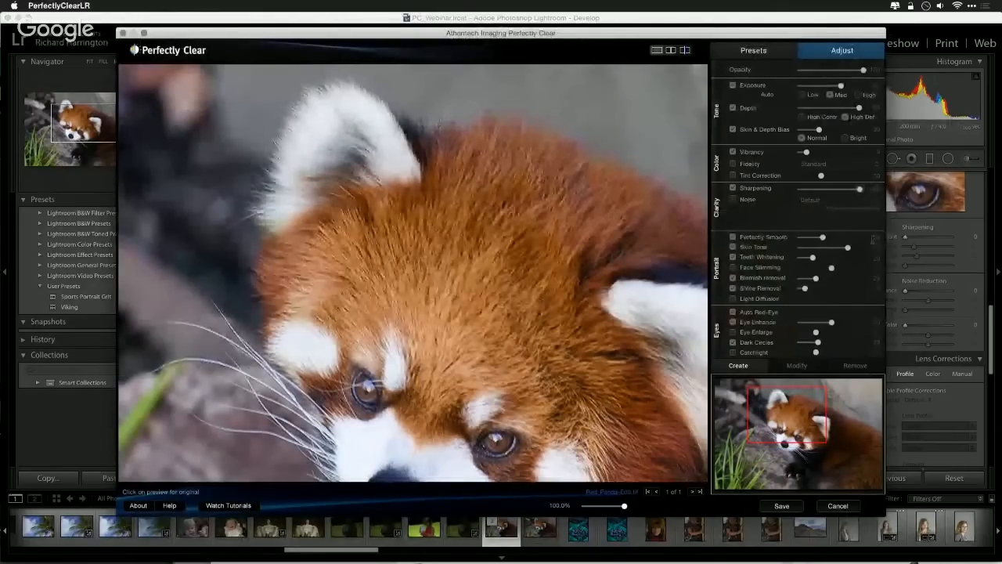
Step: Lower Sharpening to a little under half of its range and enable Noise correction with the Strongest option
drag(859, 189, 838, 190)
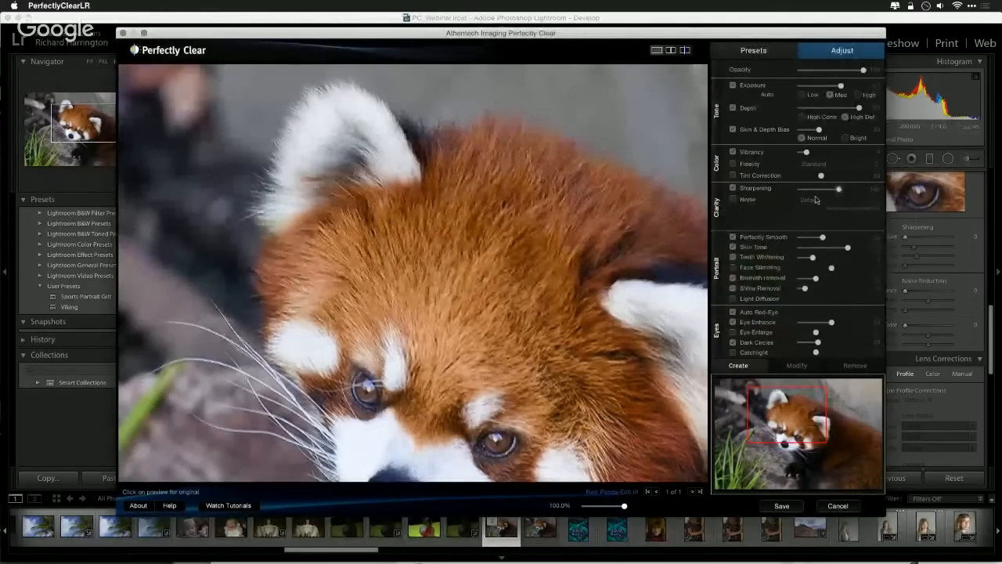
click(744, 202)
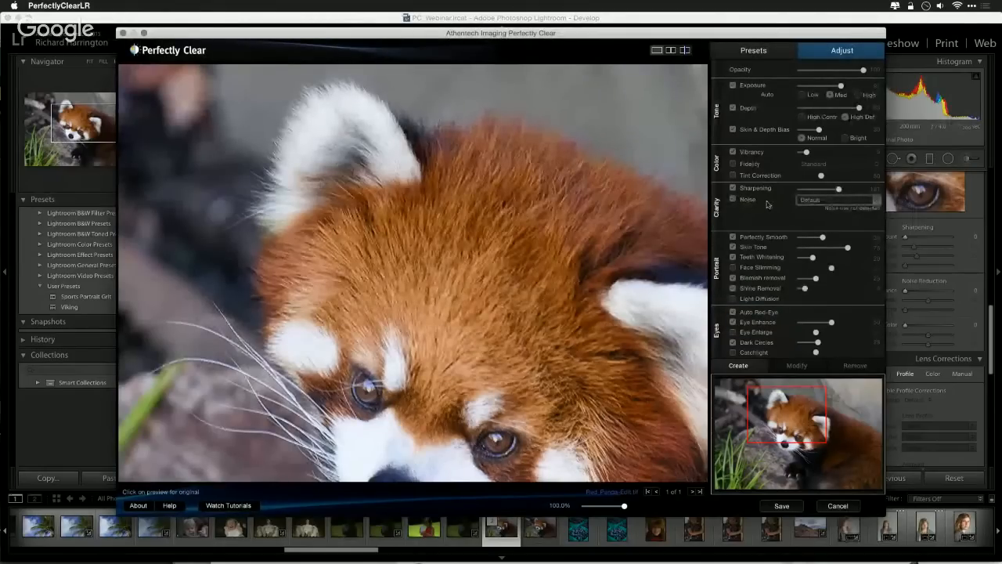
drag(839, 190, 827, 191)
click(827, 198)
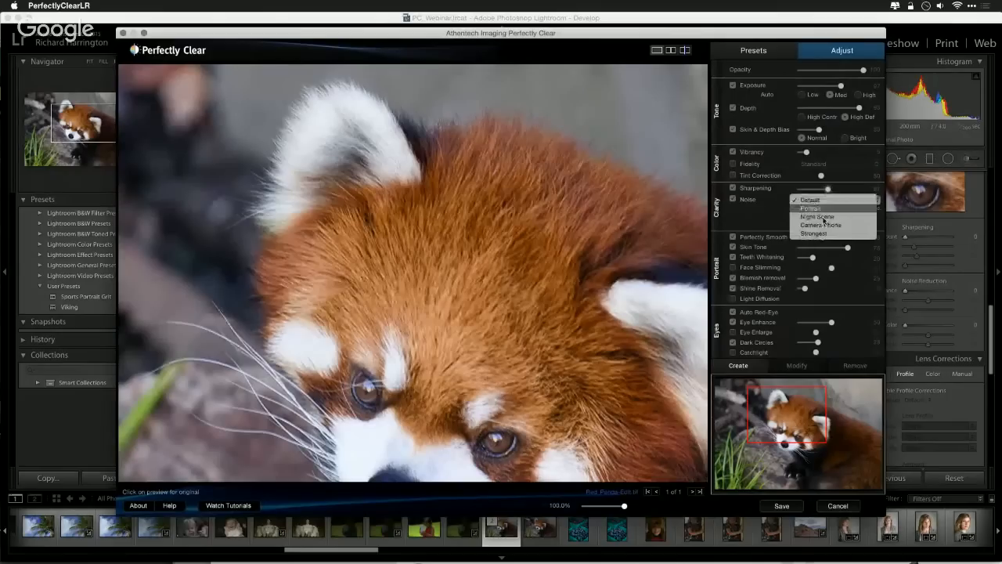
click(823, 234)
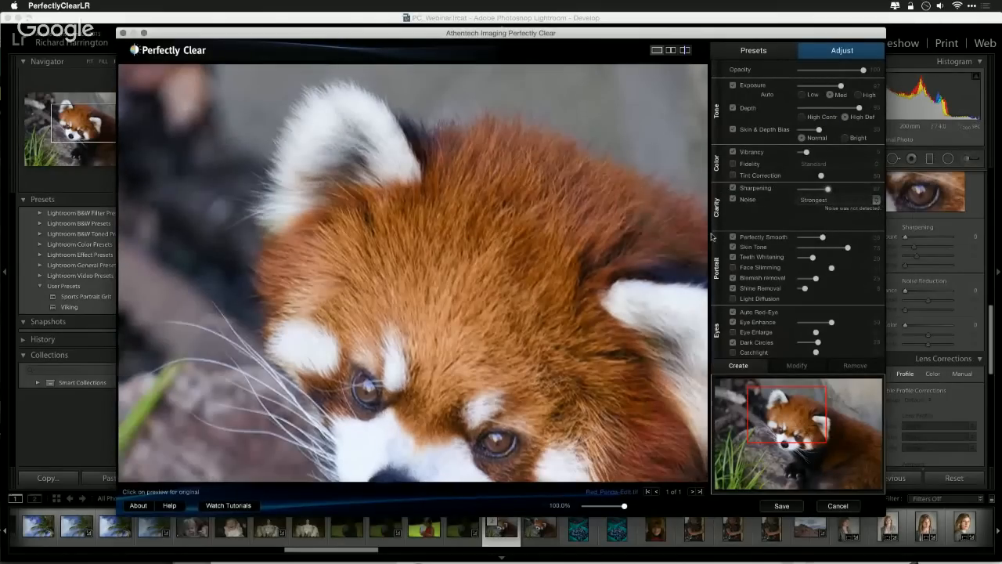
Step: Inspect the panda's face and body at full size and save the corrected copy back to Lightroom
drag(580, 255, 616, 142)
click(615, 144)
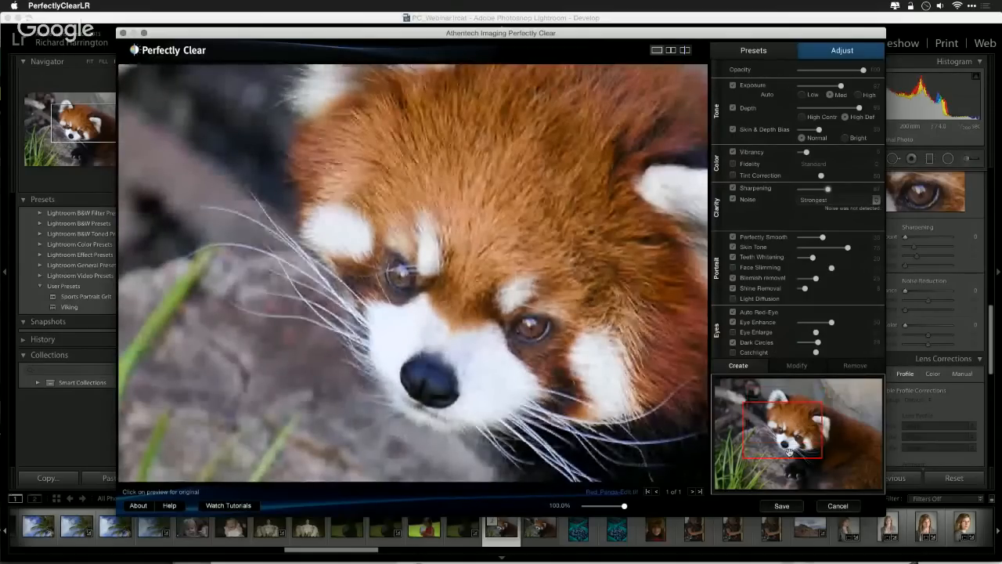
drag(790, 453, 840, 475)
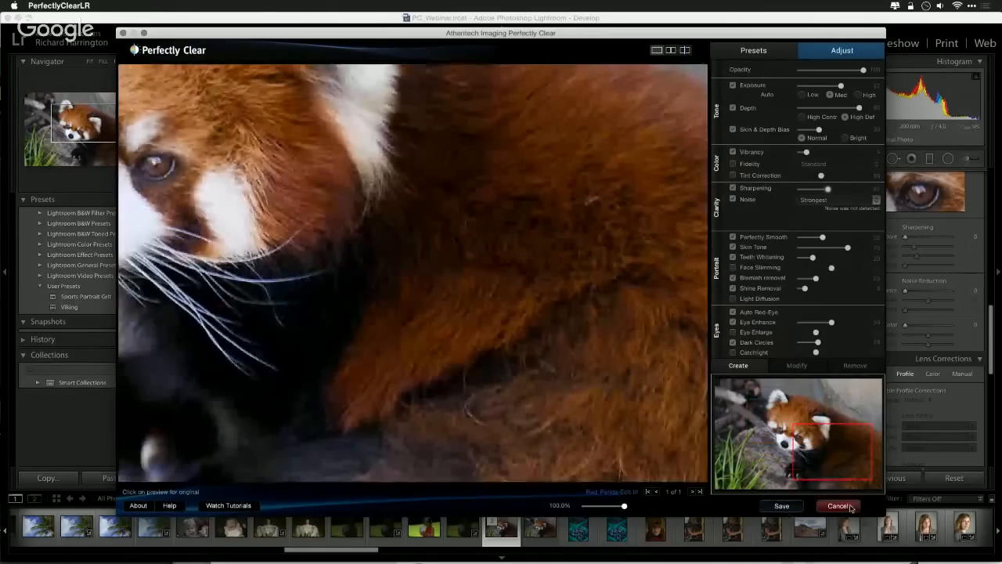
click(787, 505)
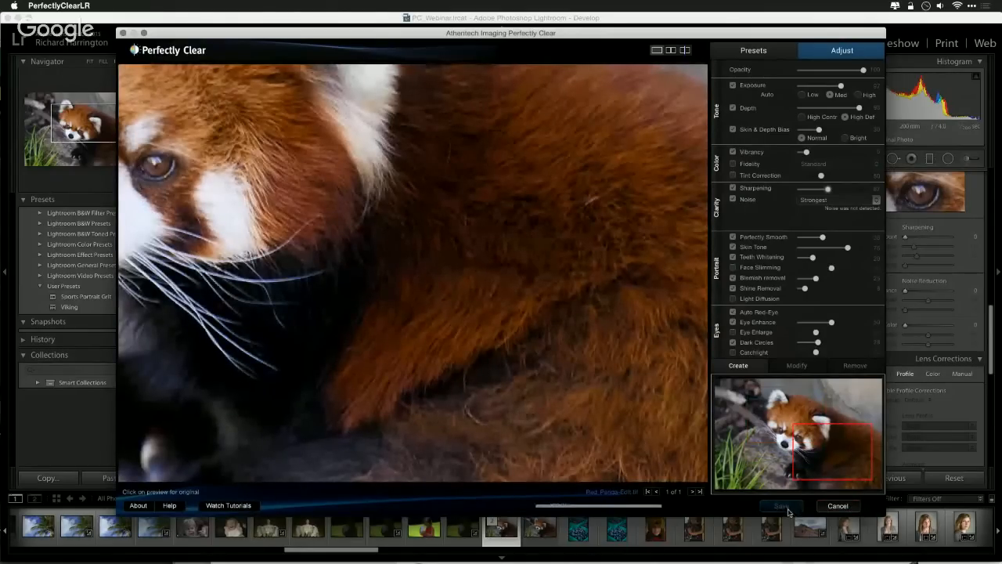
Step: Select the SkinDepth1.psd photo of the girl in the floral top
click(694, 527)
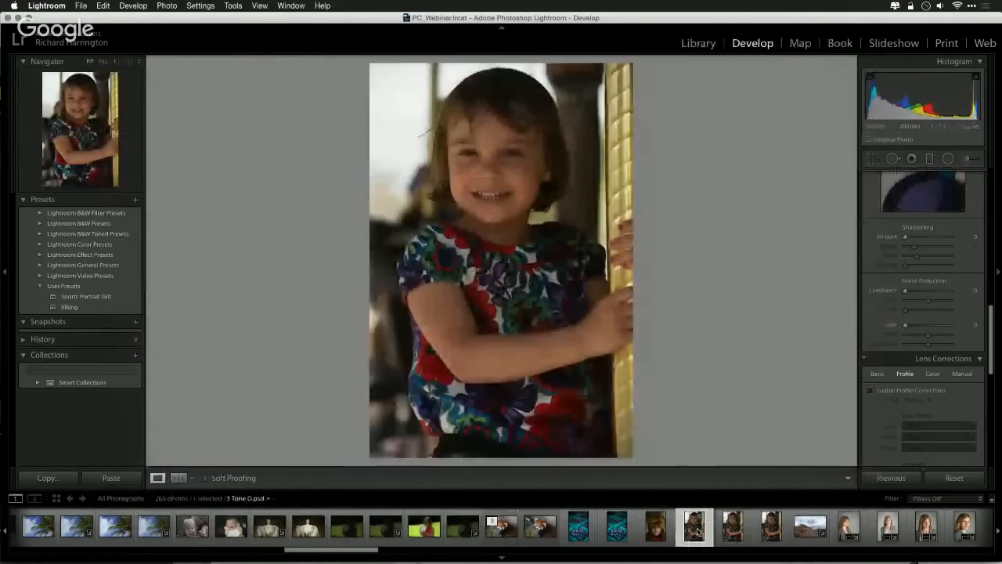
click(734, 529)
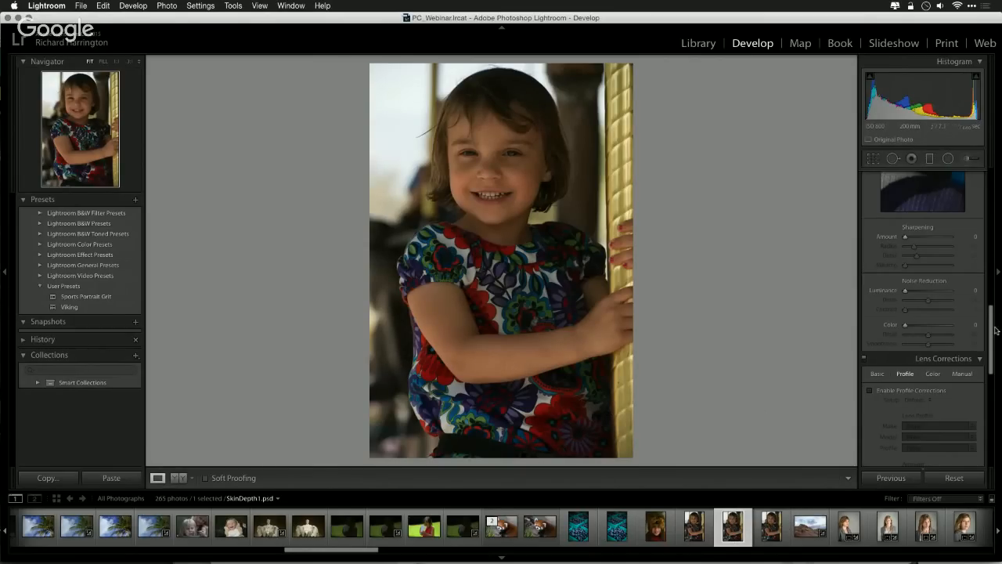
Step: Try Tone Curve Highlights at -80 and Shadows at +59, with Luminance Red at -2 and Orange at -12, and reset the photo
scroll(993, 336, up, 5)
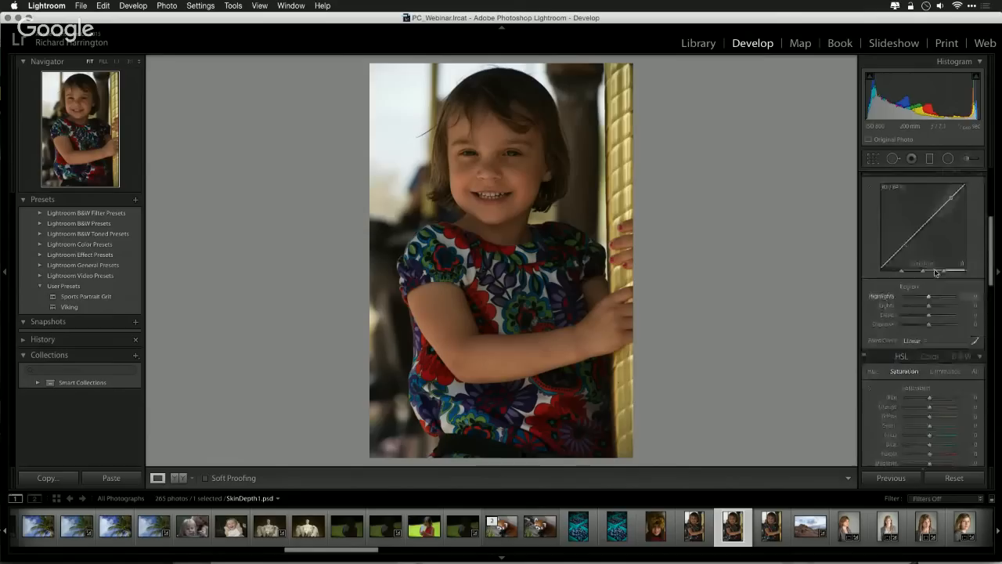
drag(928, 297, 944, 328)
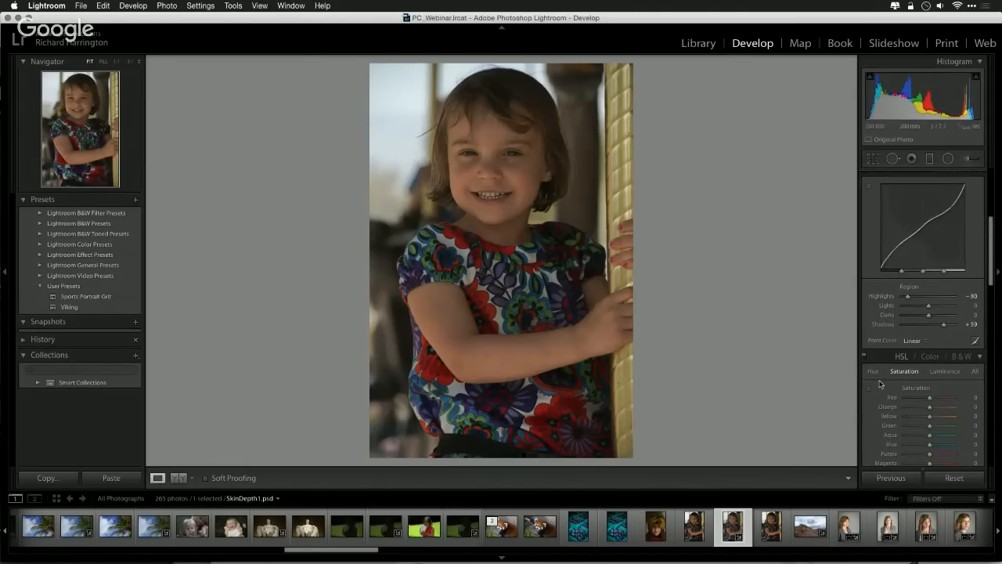
key(super+alt+shift+l)
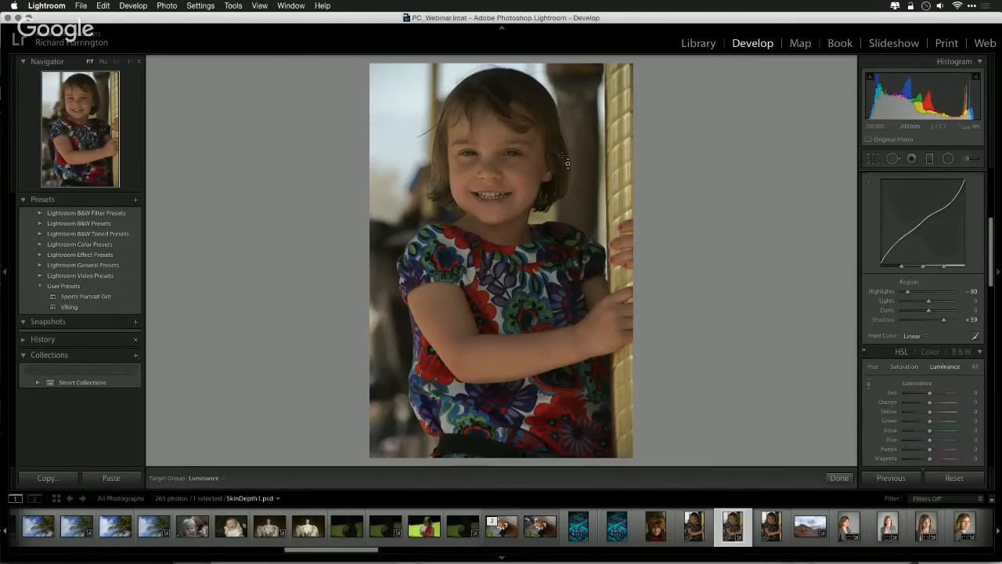
drag(516, 165, 518, 170)
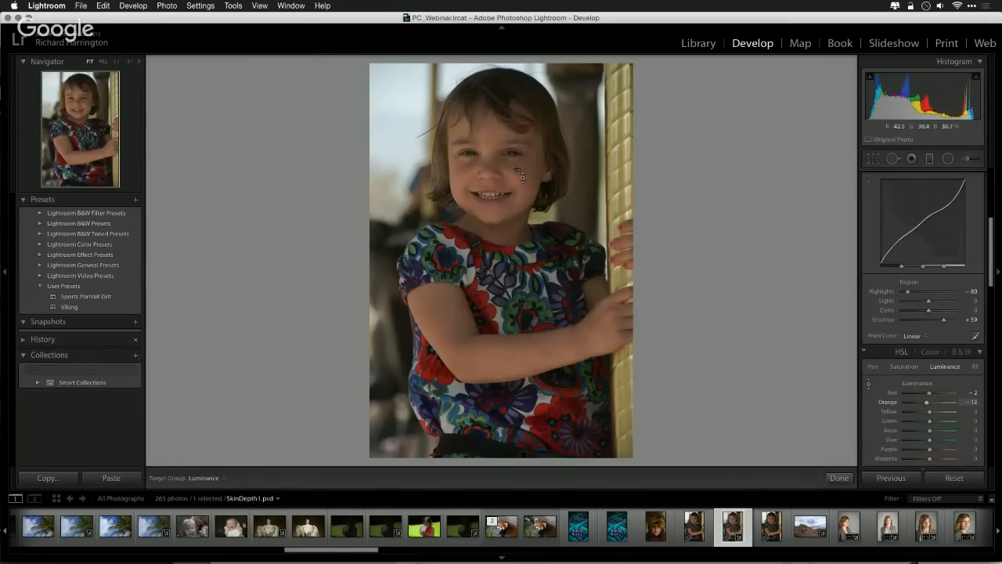
click(958, 477)
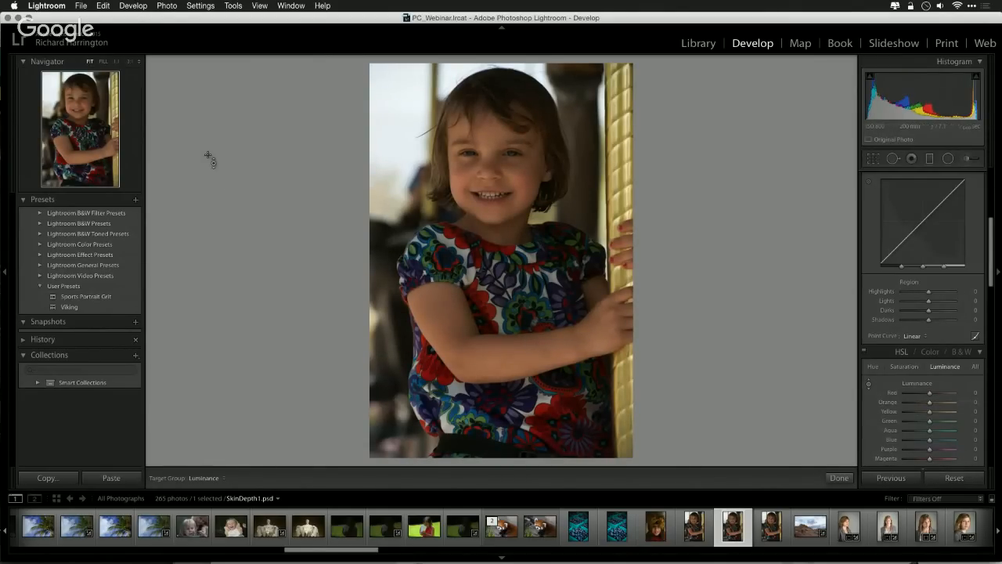
Step: Open a copy of the girl's photo with Lightroom adjustments in PerfectlyClearLR and bring the plug-in to the front
click(167, 5)
mouse_move(174, 61)
click(319, 71)
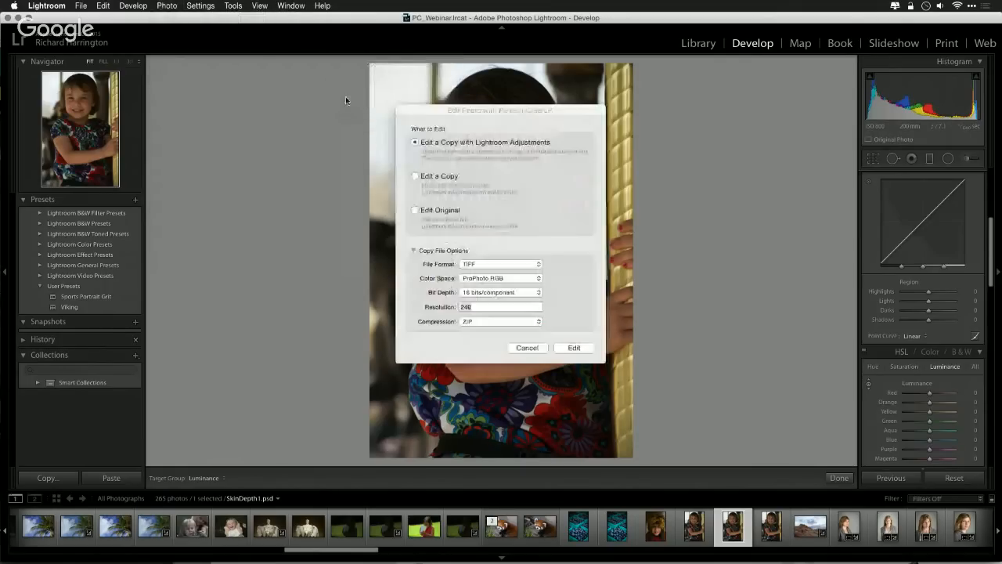
click(575, 348)
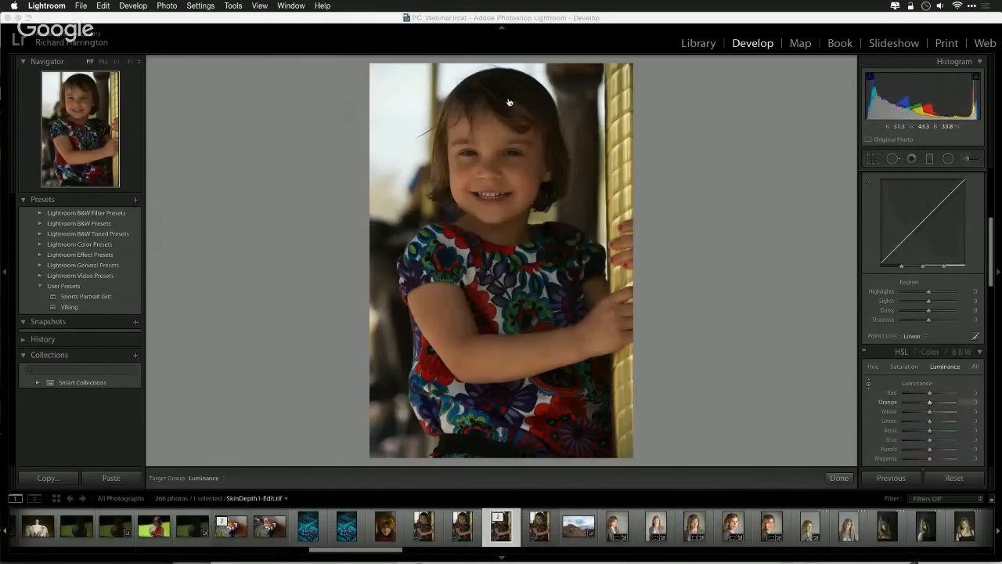
key(super+Tab)
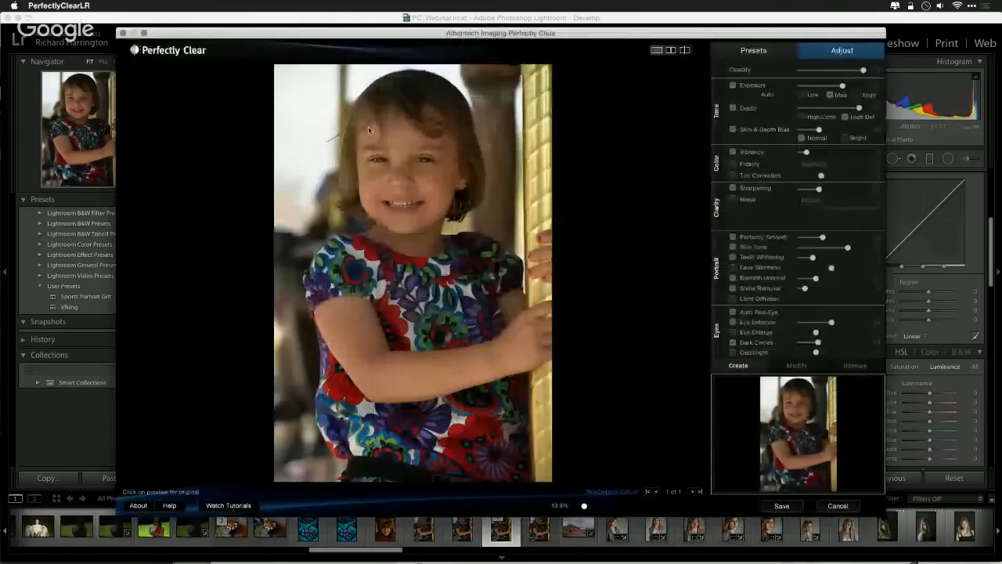
Step: Compare the automatically corrected photo of the girl with the original
click(404, 188)
click(404, 189)
click(404, 190)
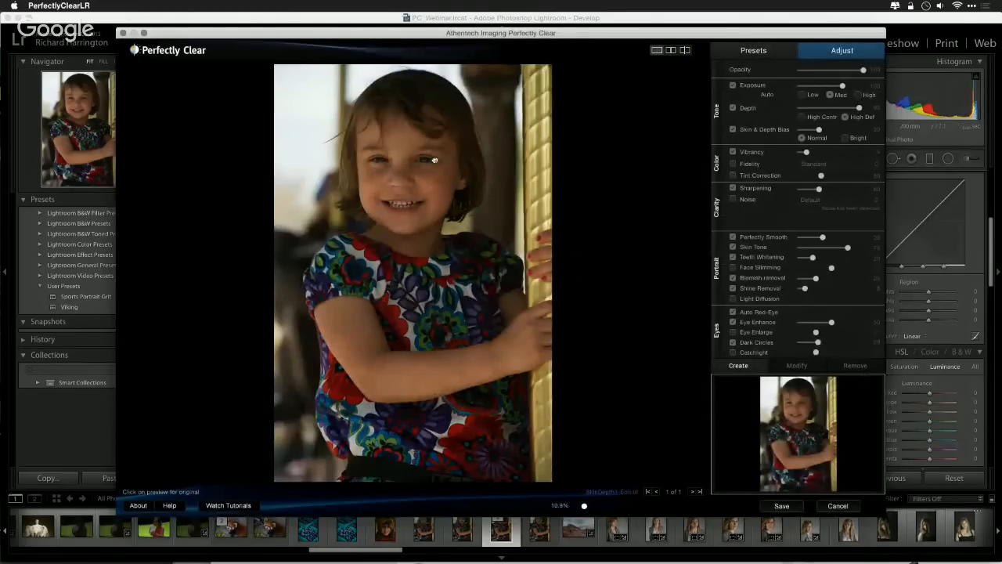
click(389, 181)
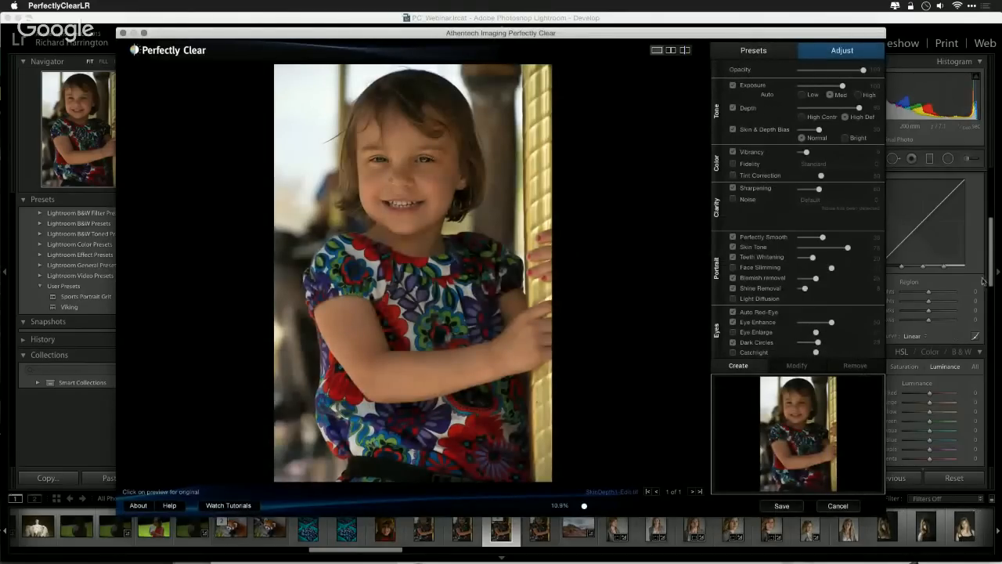
Step: Apply the Beautify + preset to the girl's photo and show its individual adjustment settings
click(764, 54)
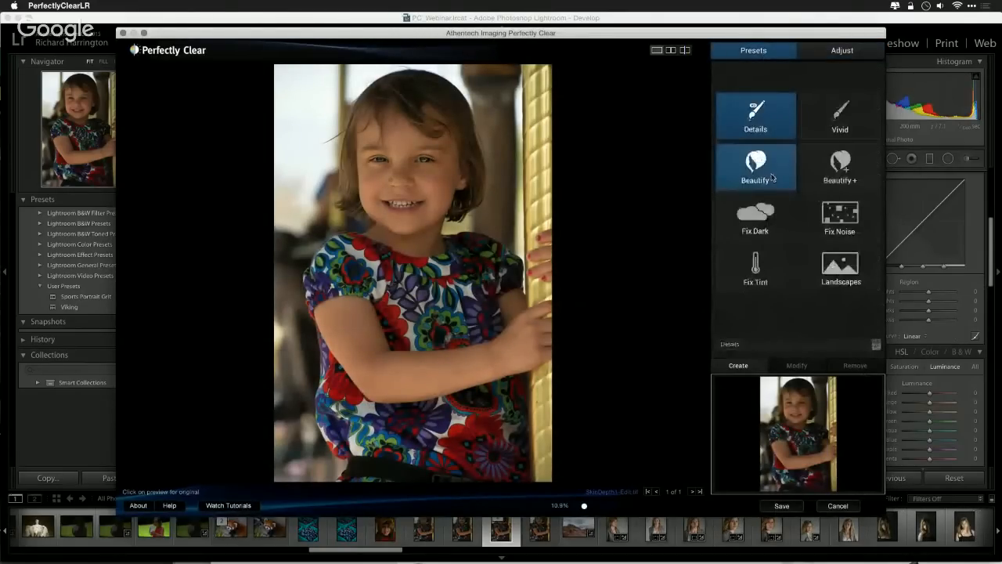
click(755, 166)
click(831, 174)
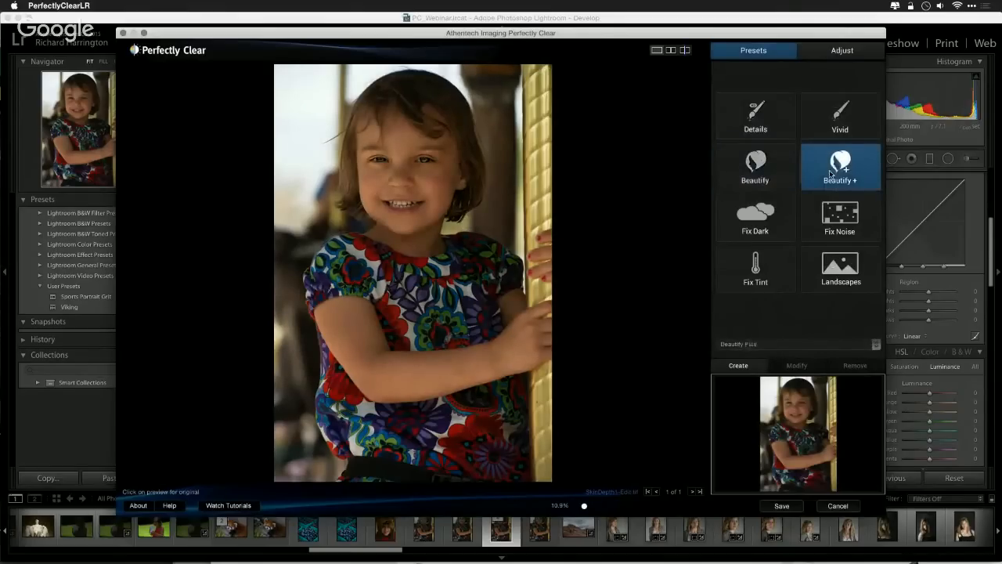
click(837, 52)
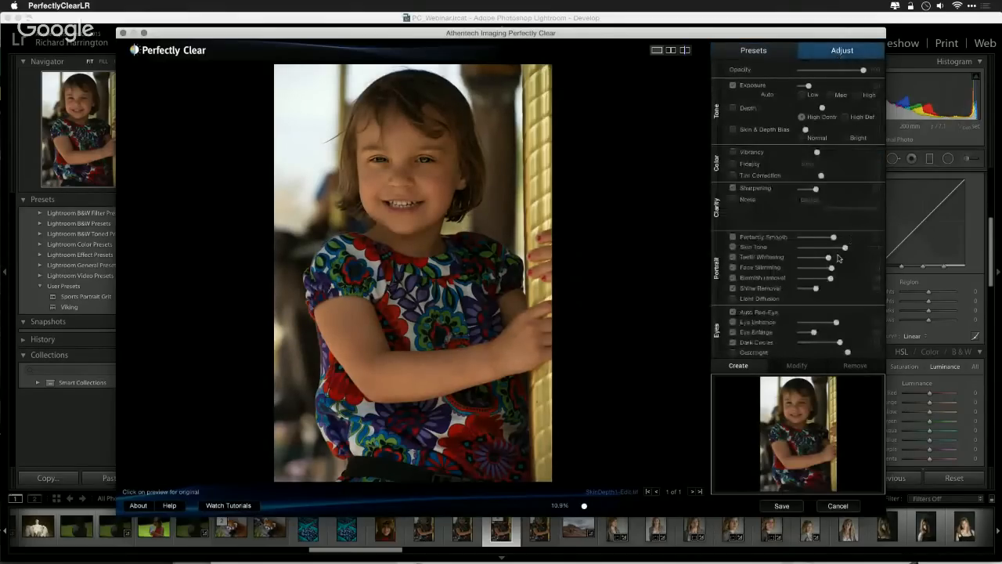
Step: Reduce Face Slimming to about 31, raise Teeth Whitening to about 62, and increase Eye Enhance and Dark Circles
drag(834, 269, 784, 271)
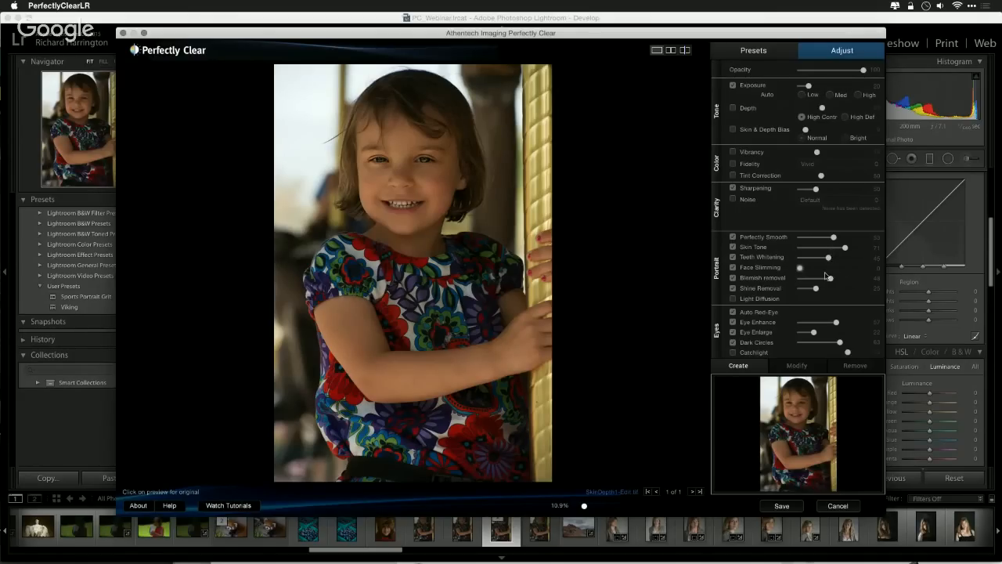
drag(799, 268, 814, 268)
click(819, 272)
drag(828, 257, 840, 260)
drag(836, 323, 851, 324)
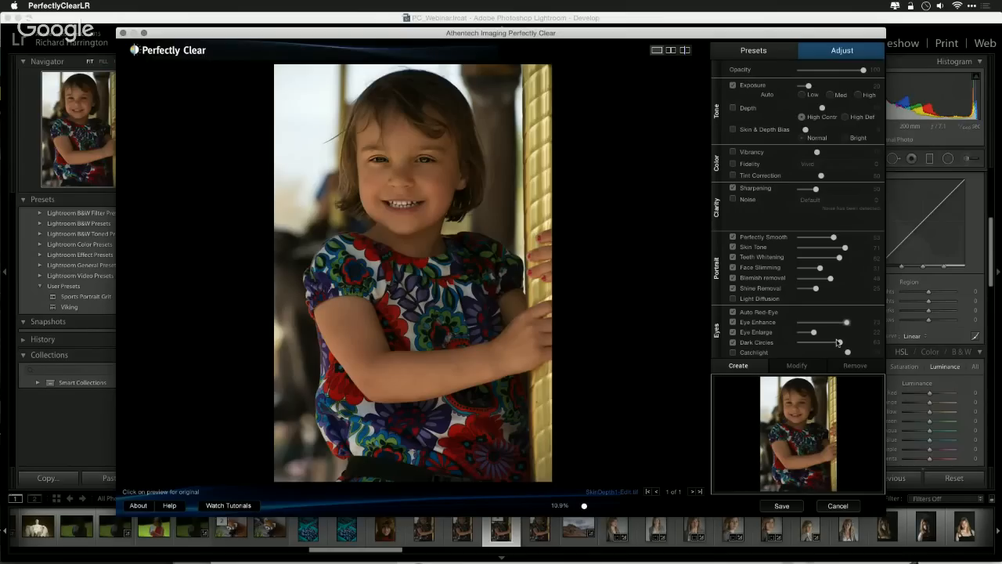
drag(840, 343, 846, 343)
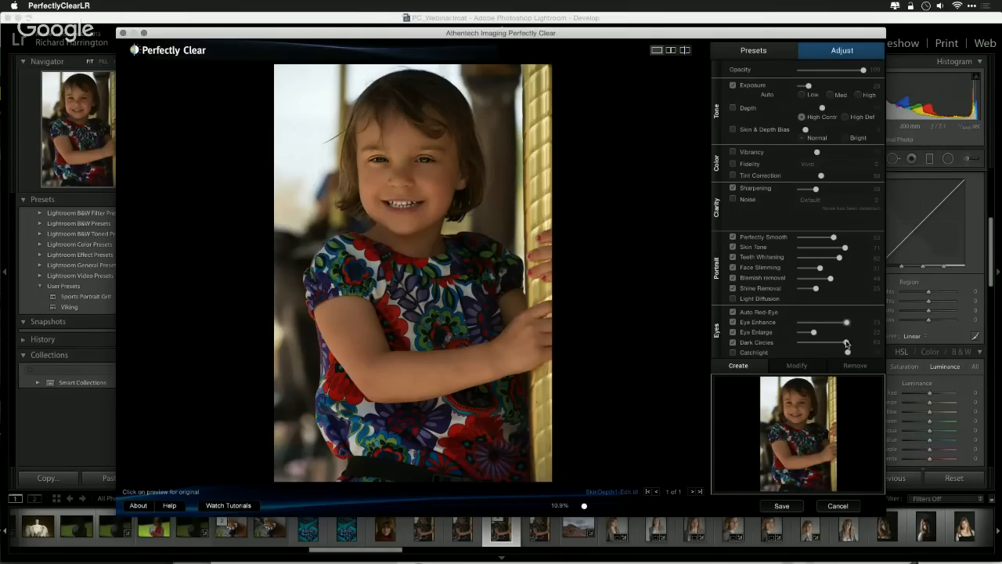
click(733, 354)
click(734, 354)
Step: Enable Vibrancy, Skin & Depth Bias at about 69, and Depth in High Definition mode
click(733, 153)
click(733, 129)
drag(815, 131, 845, 131)
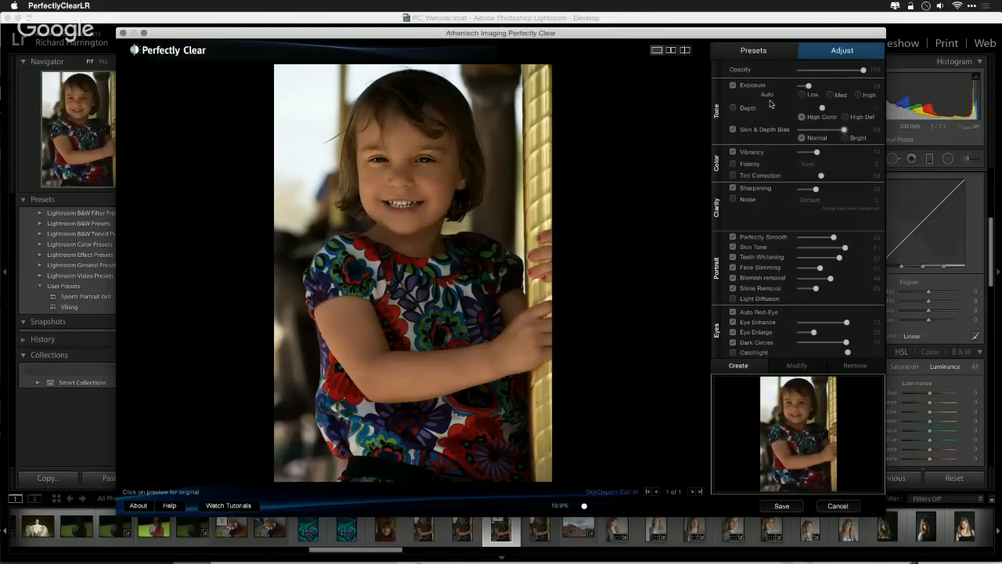
click(734, 108)
click(844, 117)
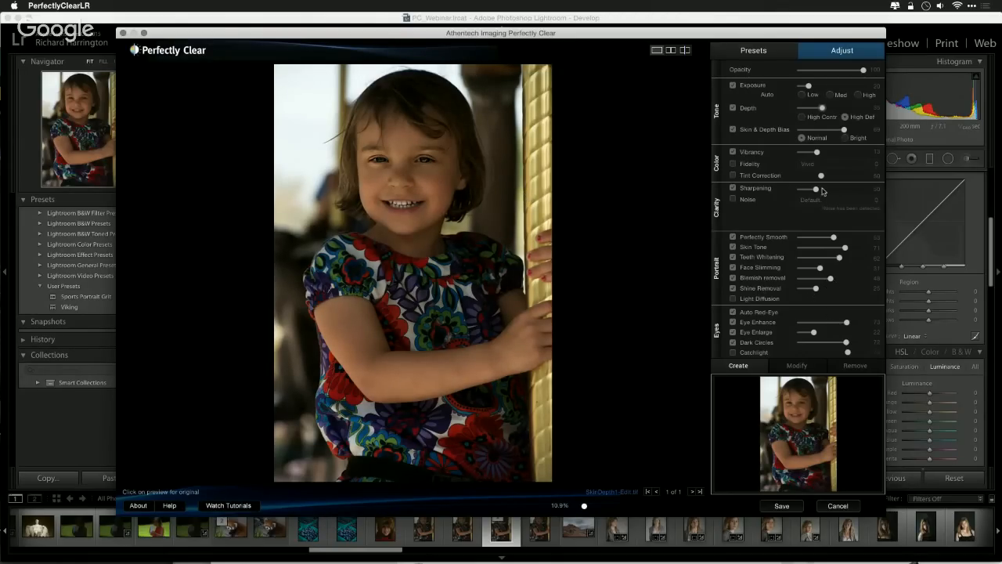
Step: Raise Exposure, Vibrancy and Depth to their maximum and save the corrected photo of the girl
drag(810, 88, 867, 90)
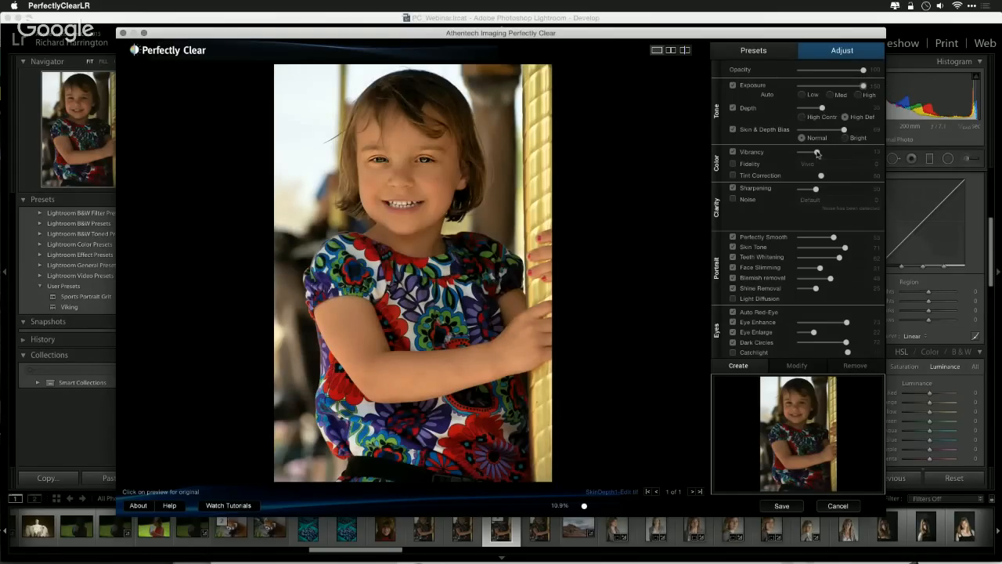
drag(816, 152, 868, 154)
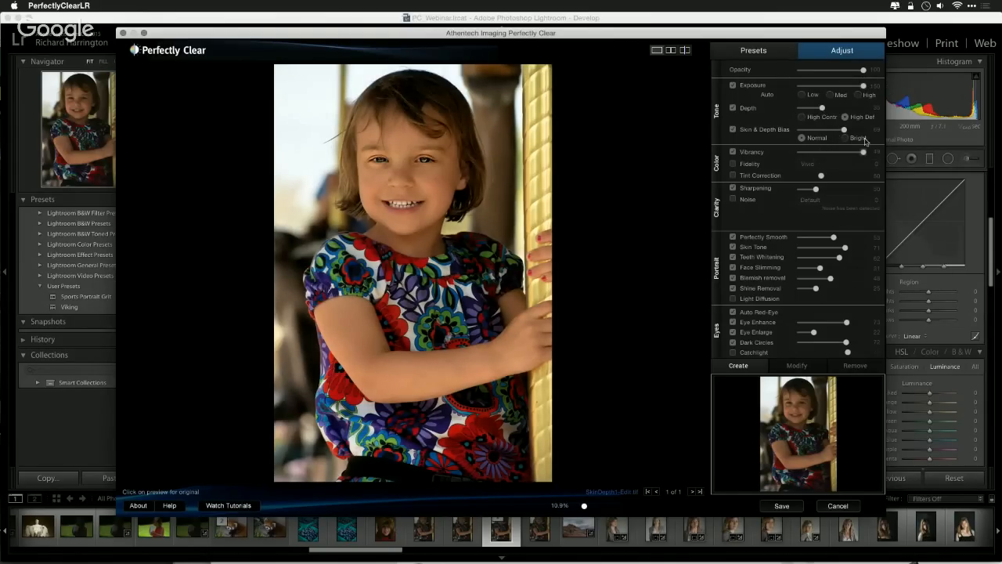
drag(821, 108, 875, 109)
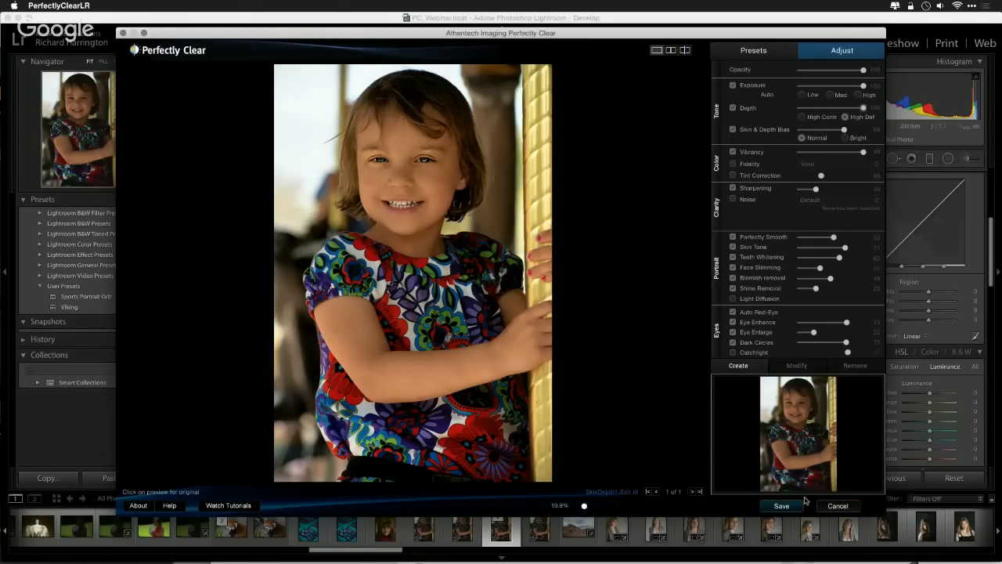
click(799, 508)
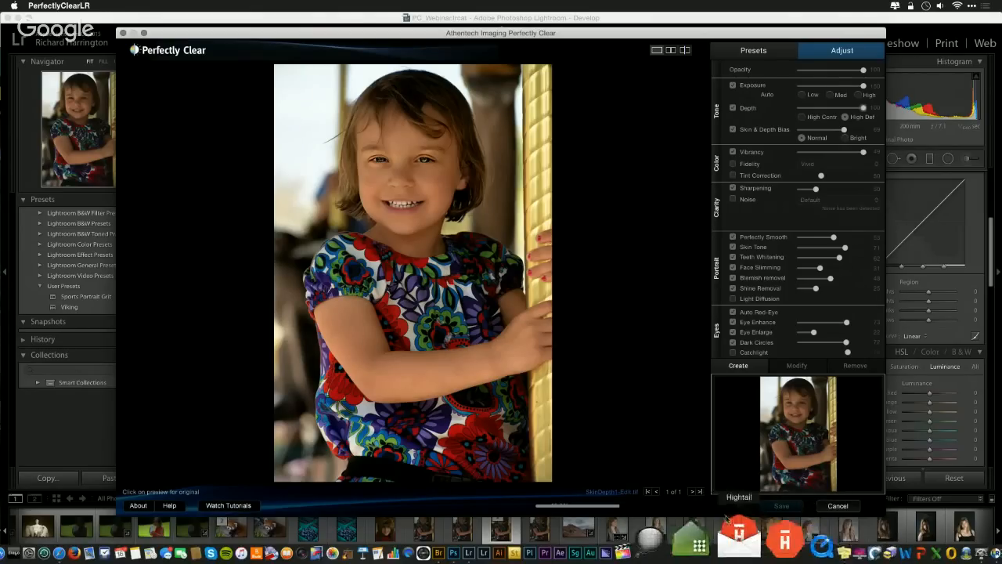
Step: Open a copy of Model_0001.NEF with Lightroom adjustments in PerfectlyClearLR, using 16-bit TIFF, ProPhoto RGB and 240 resolution
click(616, 533)
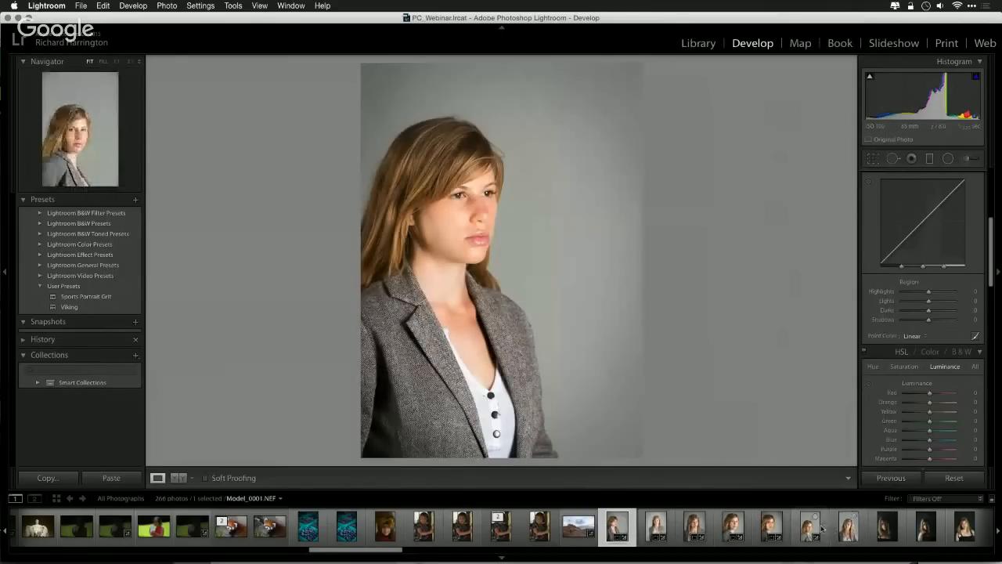
click(166, 6)
mouse_move(235, 60)
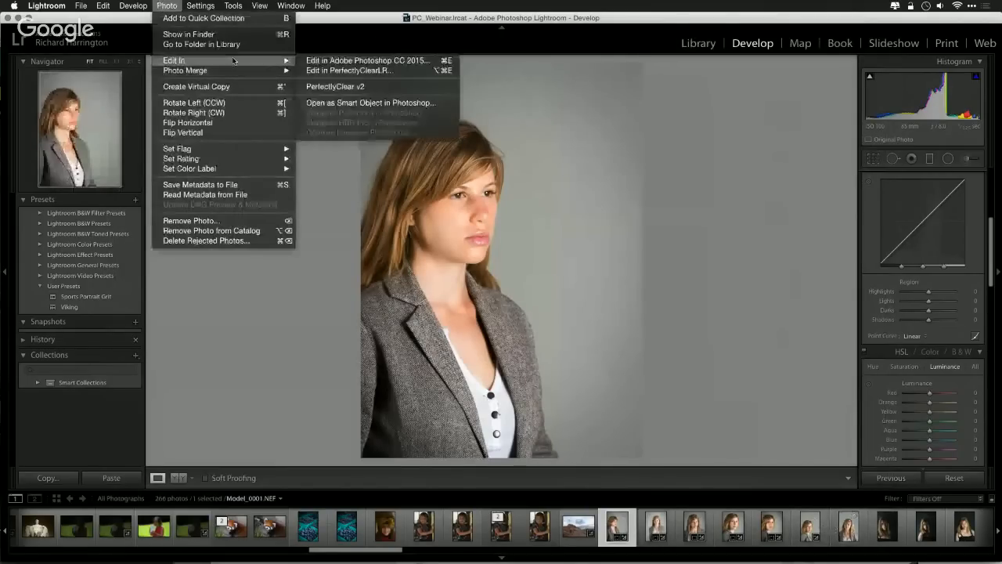
key(Escape)
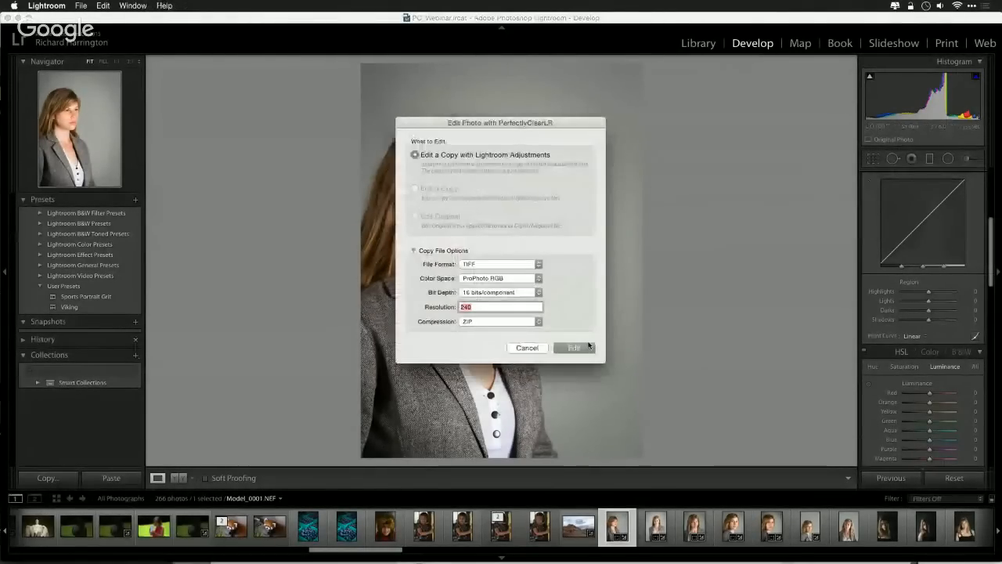
click(591, 346)
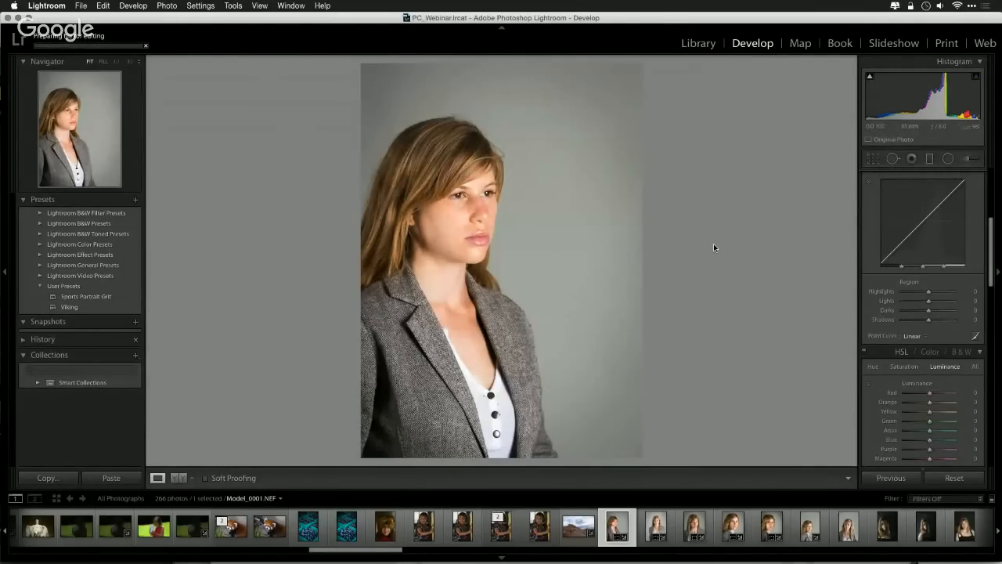
click(658, 530)
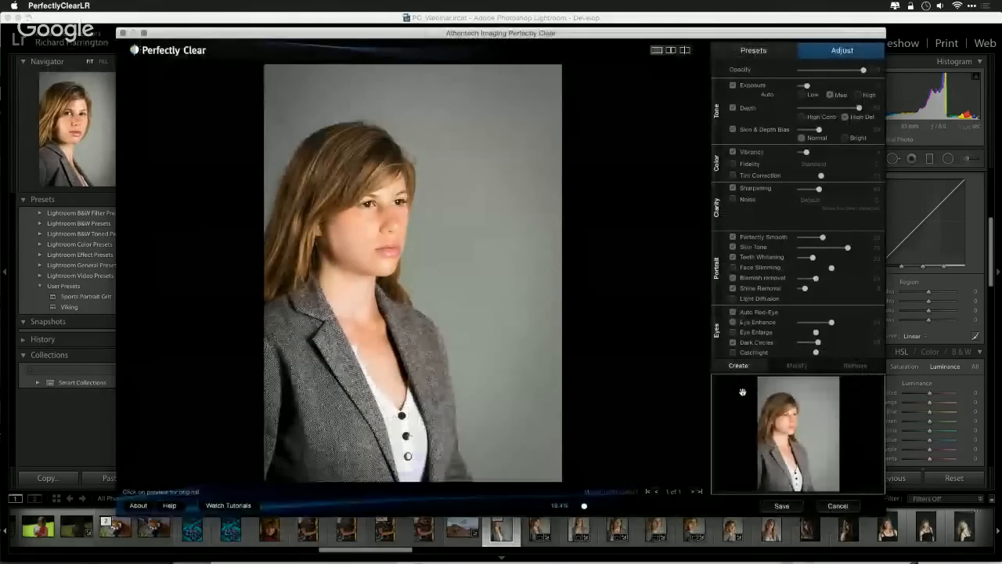
Step: Apply the Beautify preset to the portrait and inspect the woman's face at 100%
click(753, 50)
click(756, 163)
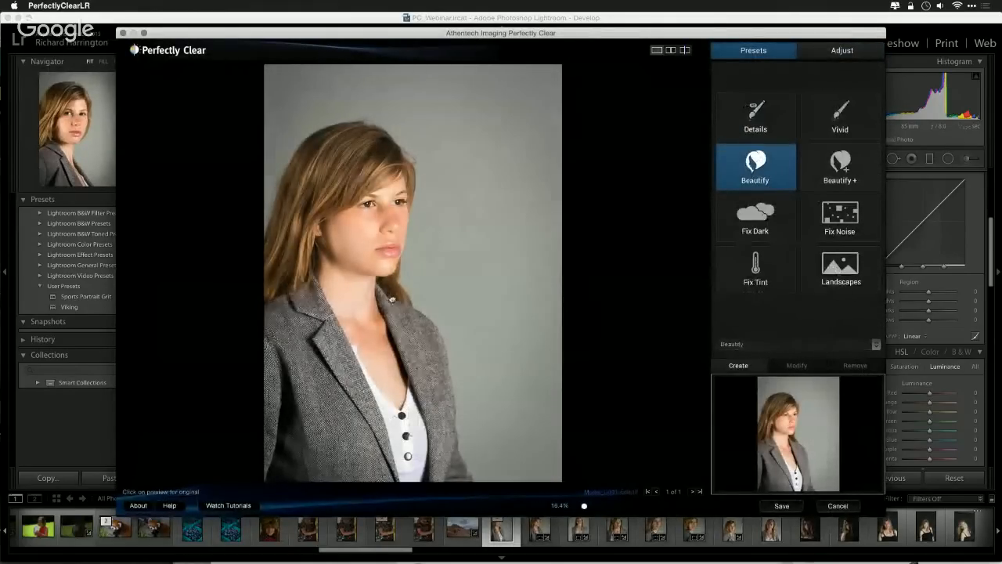
click(384, 219)
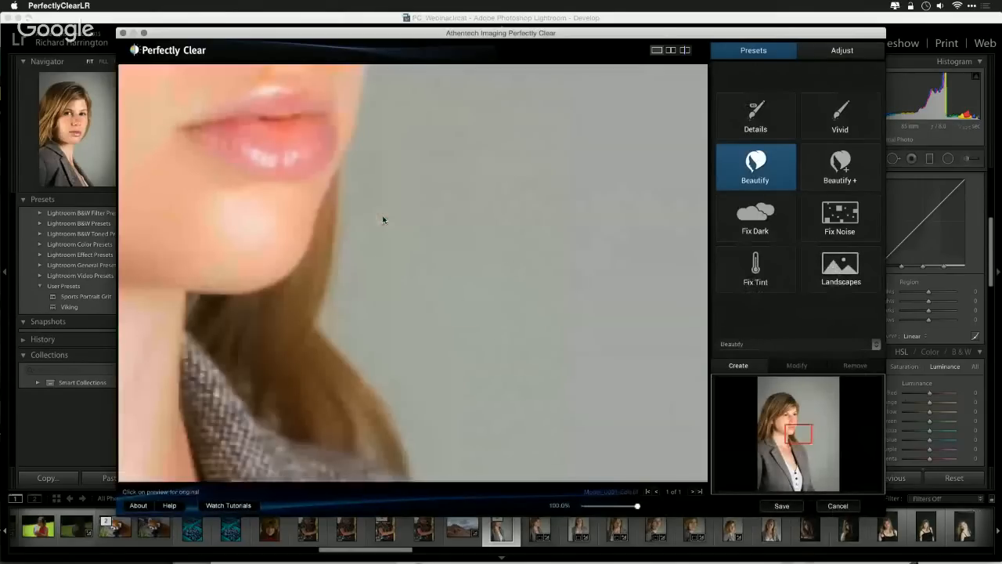
drag(335, 232, 546, 521)
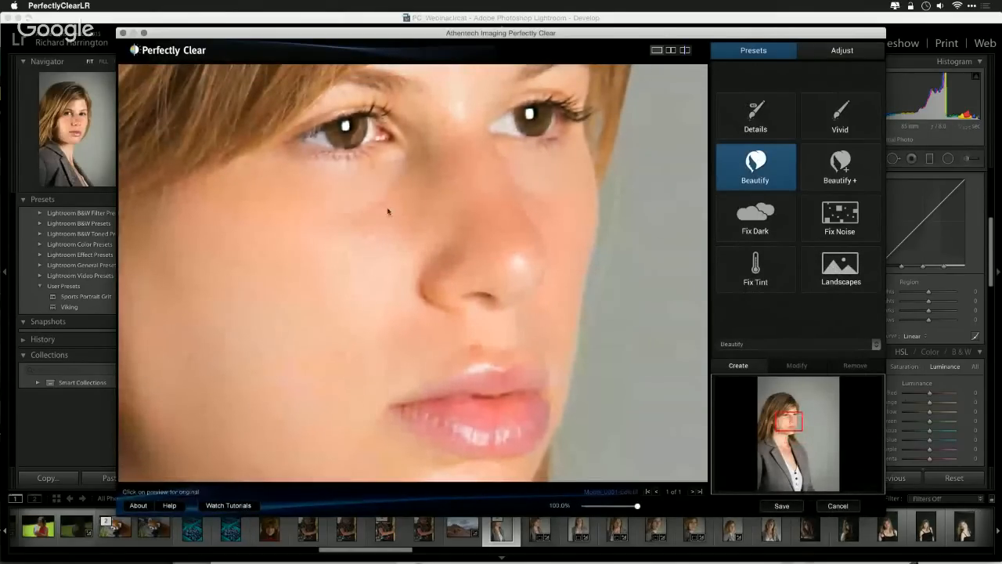
drag(387, 211, 397, 188)
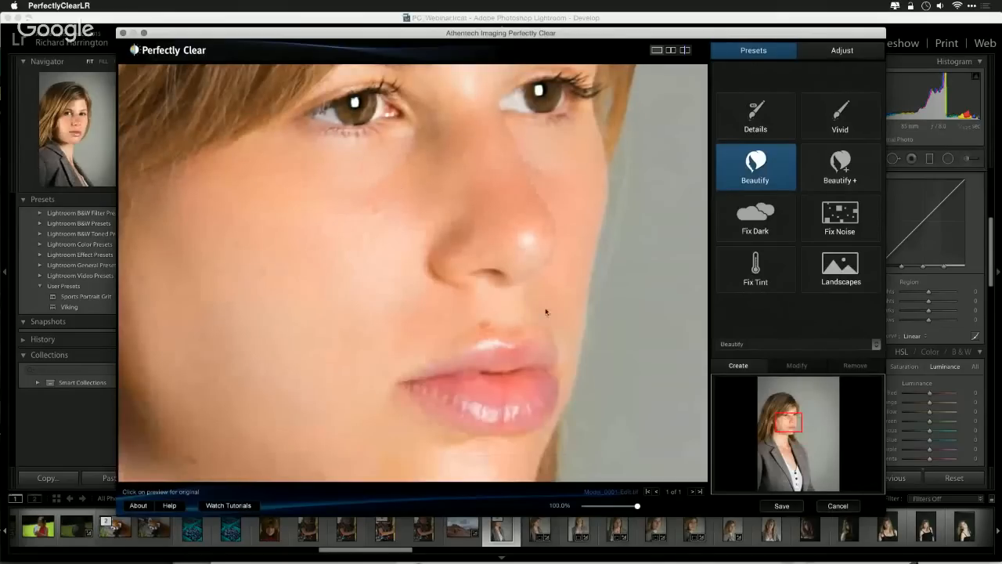
Step: Raise Sharpening to its maximum, increase Skin & Depth Bias in Bright mode, and return to the full portrait
click(841, 52)
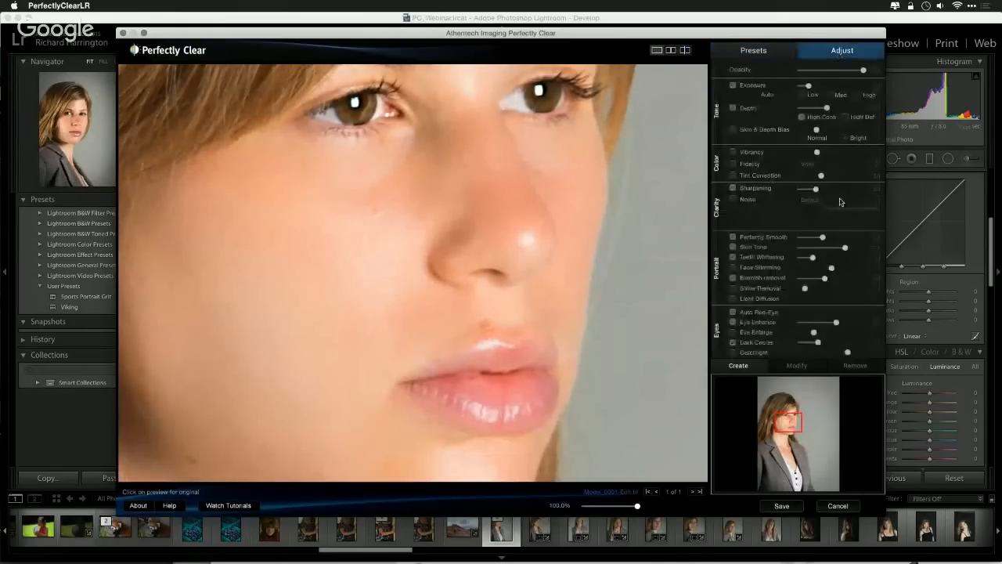
drag(851, 190, 863, 190)
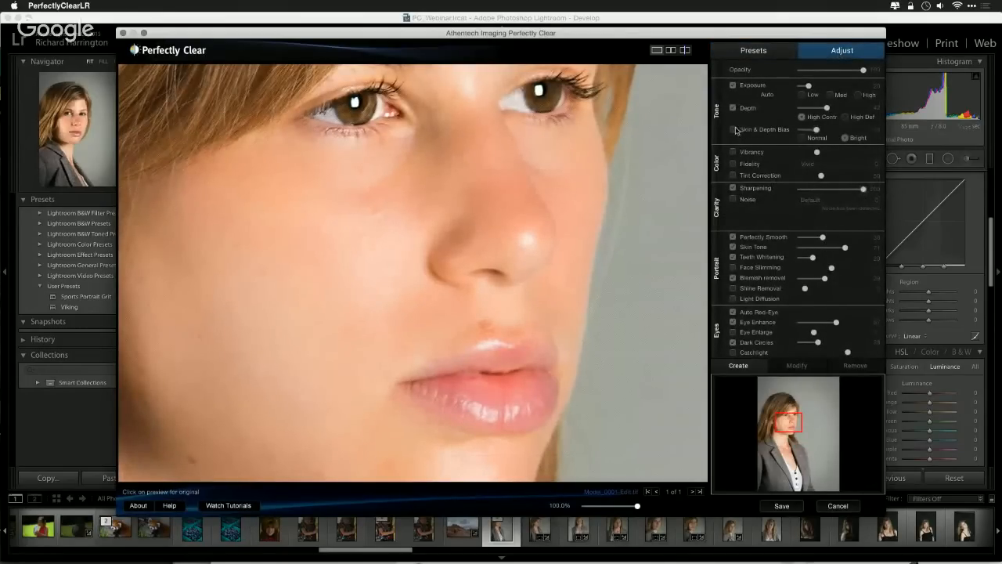
click(841, 130)
double_click(663, 300)
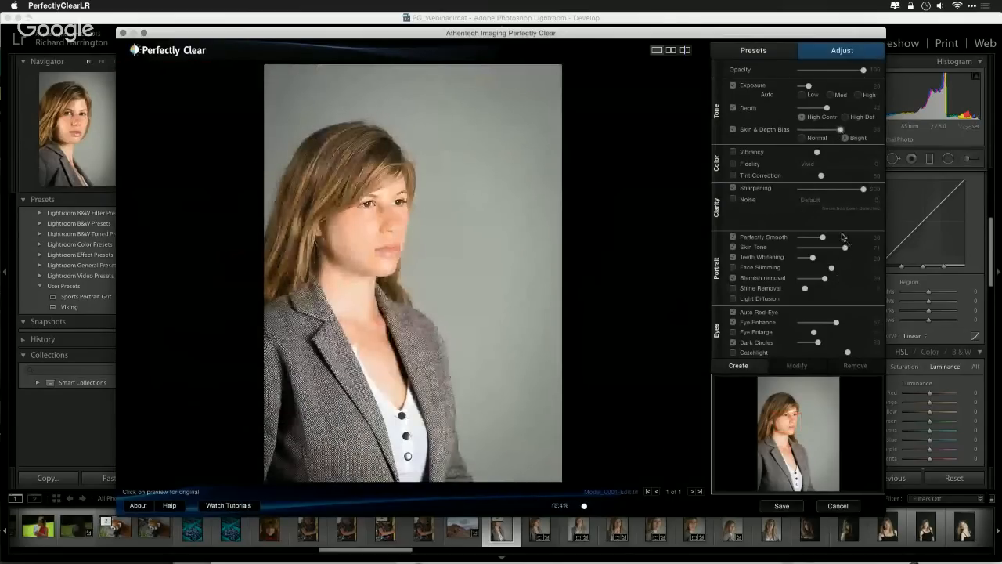
Step: Increase Dark Circles, lower Exposure, strengthen Depth in High Definition mode, raise Vibrancy, and compare the portrait with its original
click(826, 345)
drag(809, 86, 804, 87)
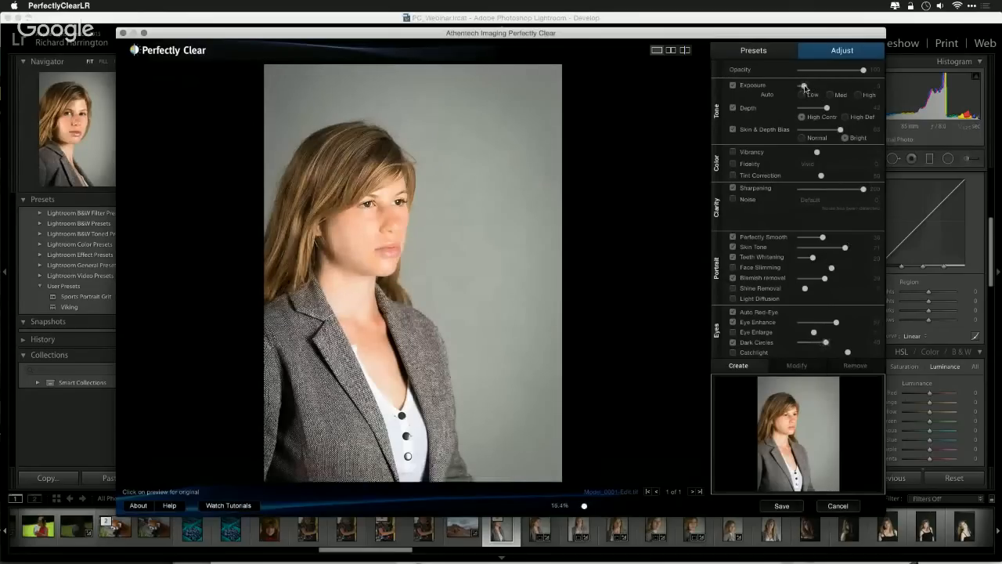
click(850, 108)
click(845, 118)
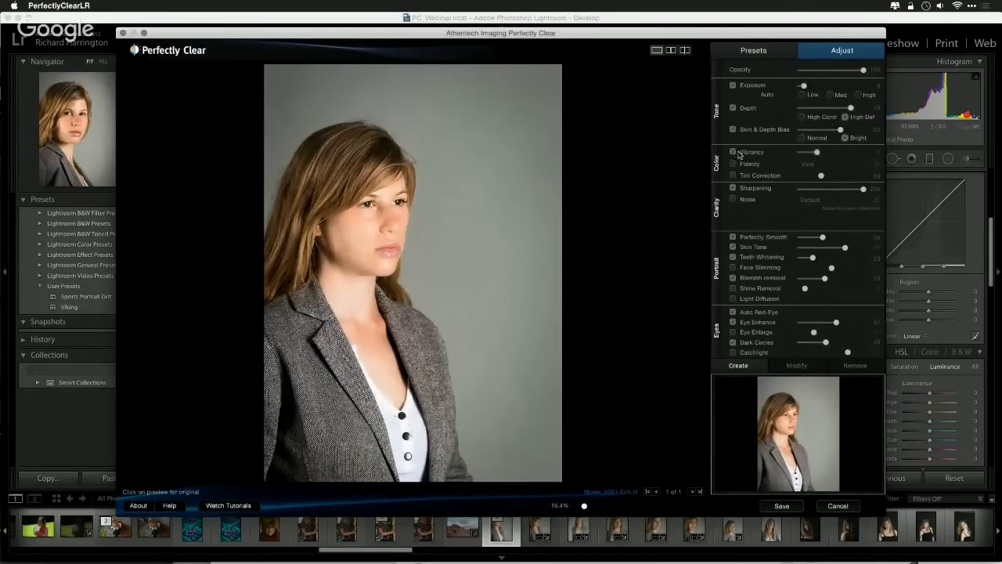
drag(817, 153, 828, 153)
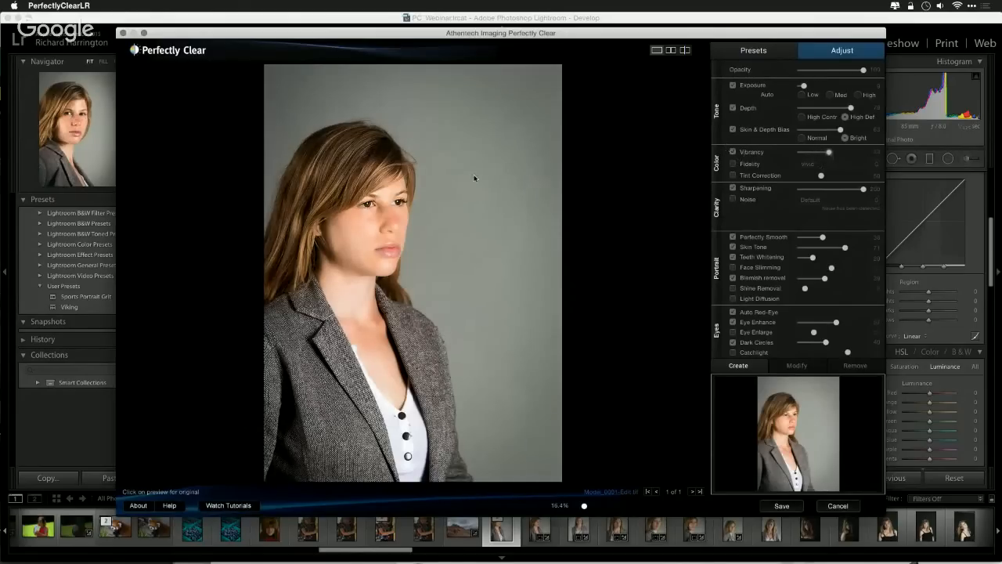
click(398, 171)
click(398, 171)
click(398, 172)
click(382, 149)
Step: Create a preset named TV1 from the current settings and save the corrected portrait
click(737, 366)
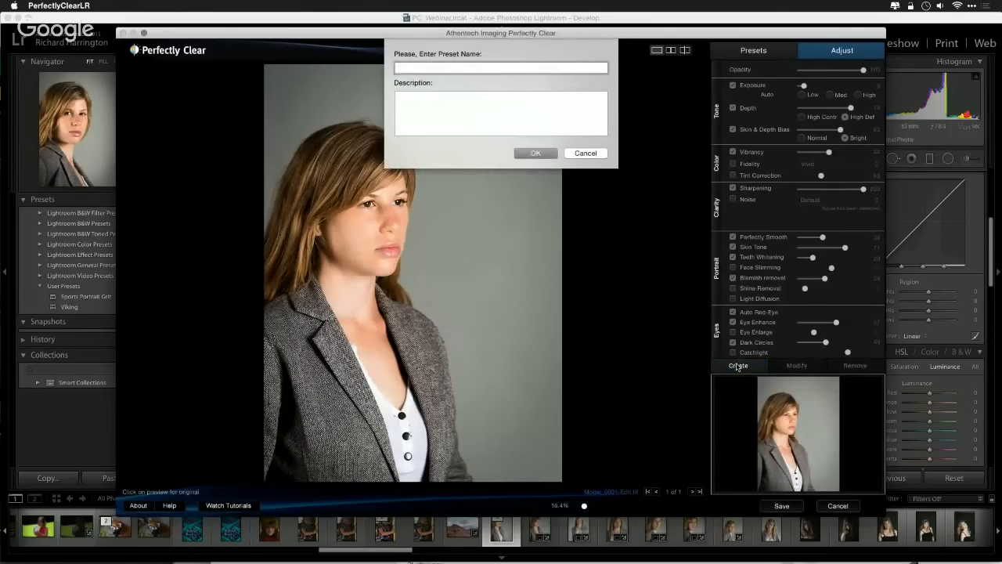
text(TV1)
key(Return)
click(783, 505)
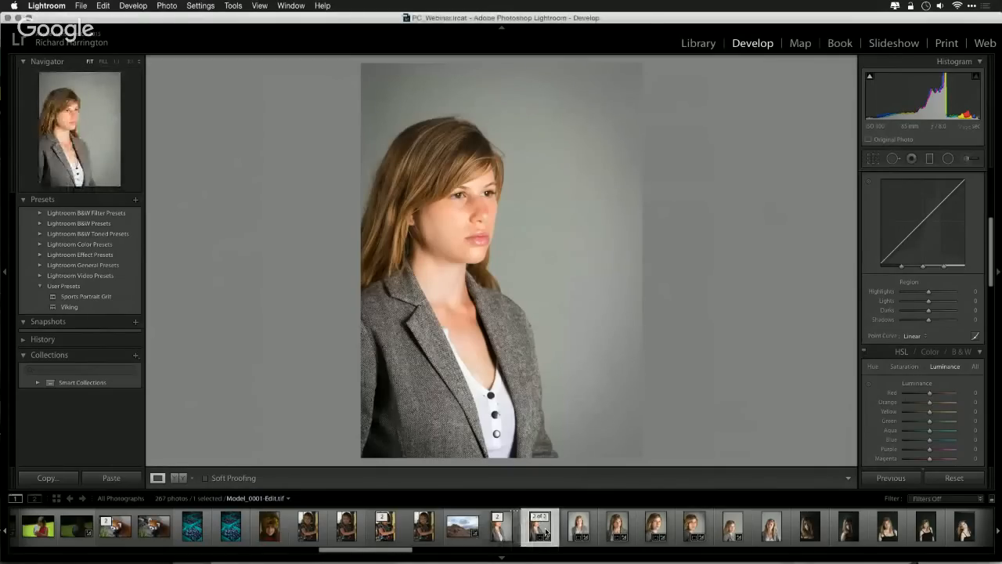
Step: Select the run of model photos from Model_0001 through the dark-background shots and open the export settings for them
scroll(545, 532, down, 5)
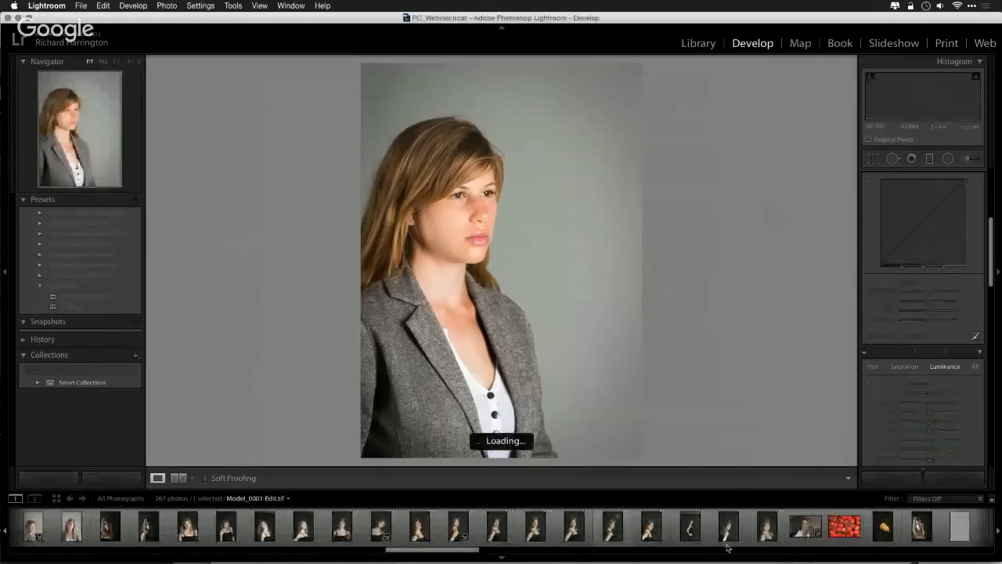
shift+click(771, 532)
scroll(687, 533, up, 5)
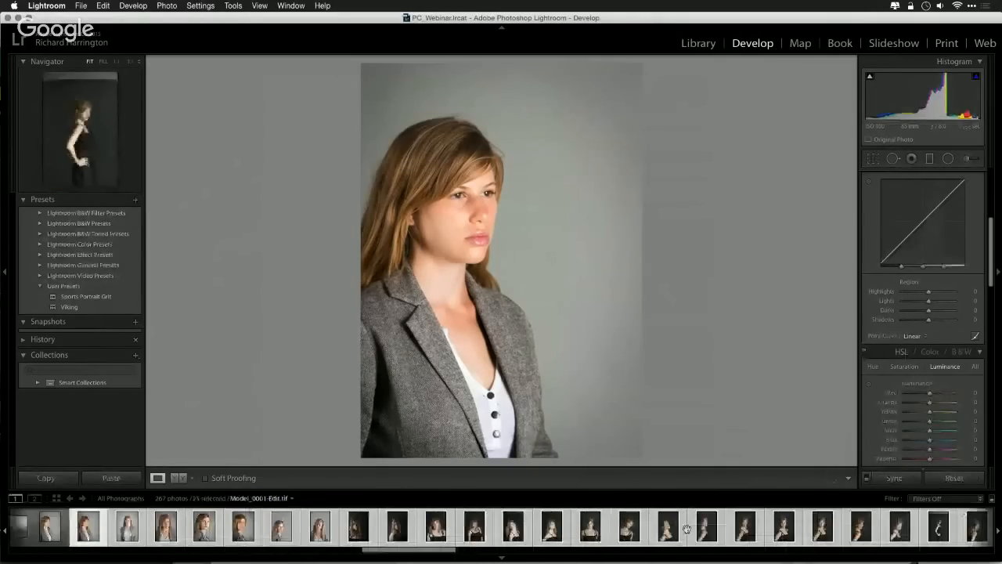
mouse_move(727, 558)
click(81, 6)
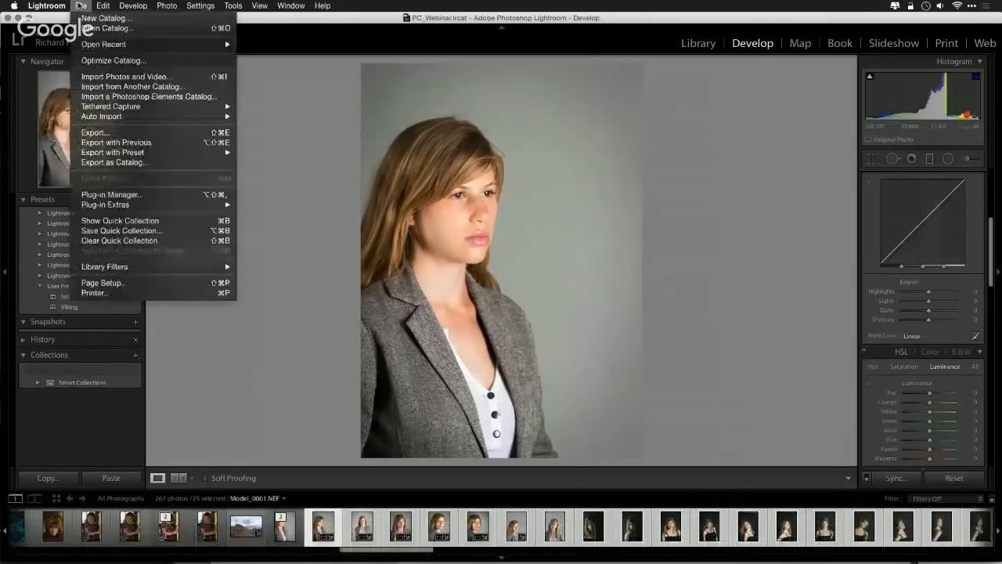
click(106, 135)
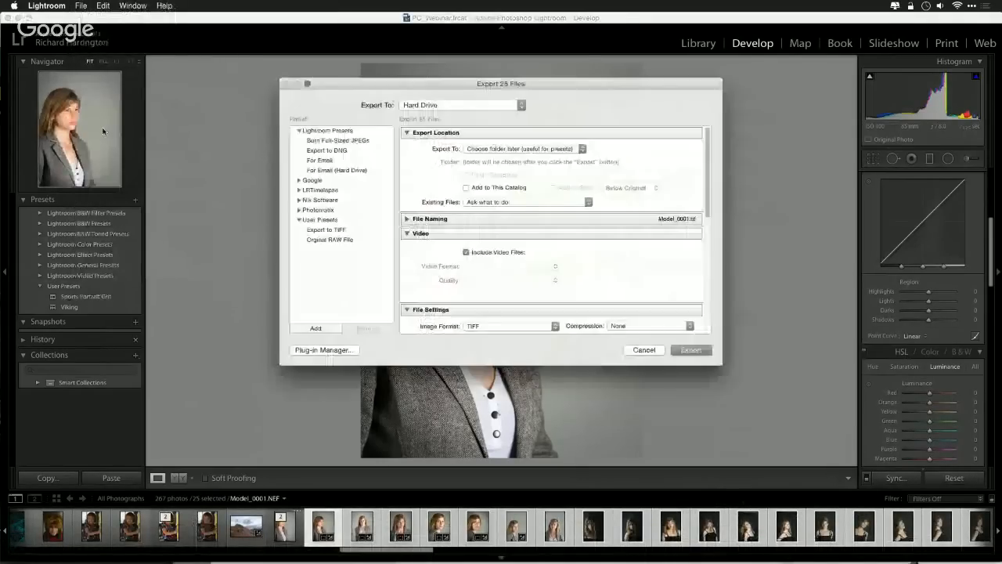
Step: Set the export destination to Athentech Perfectly Clear v2 and choose the TV1 preset from User Presets
click(440, 109)
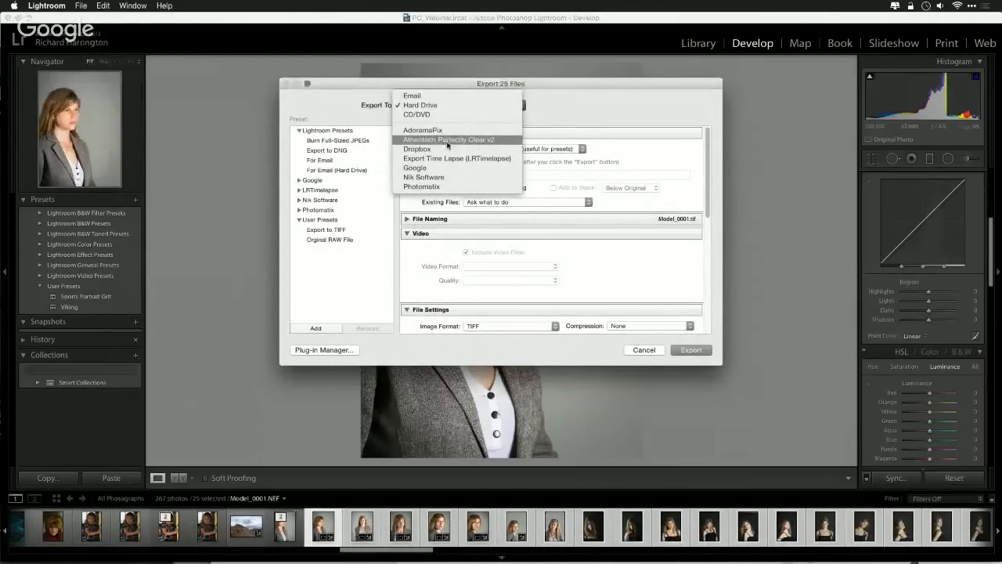
click(448, 140)
click(486, 149)
click(487, 164)
click(588, 152)
click(587, 148)
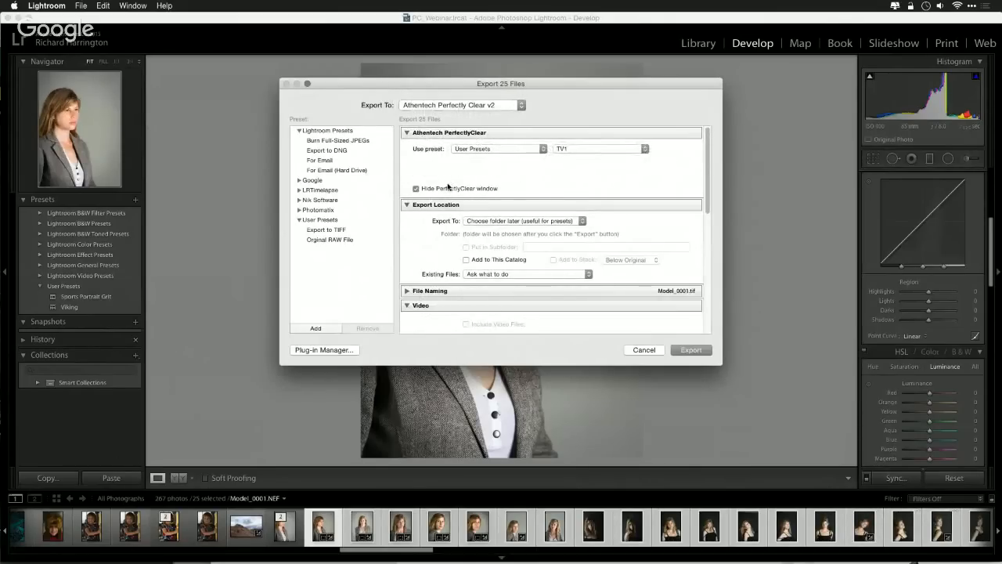
Step: Export the selected photos to a new Desktop folder named ForClientReview
click(689, 350)
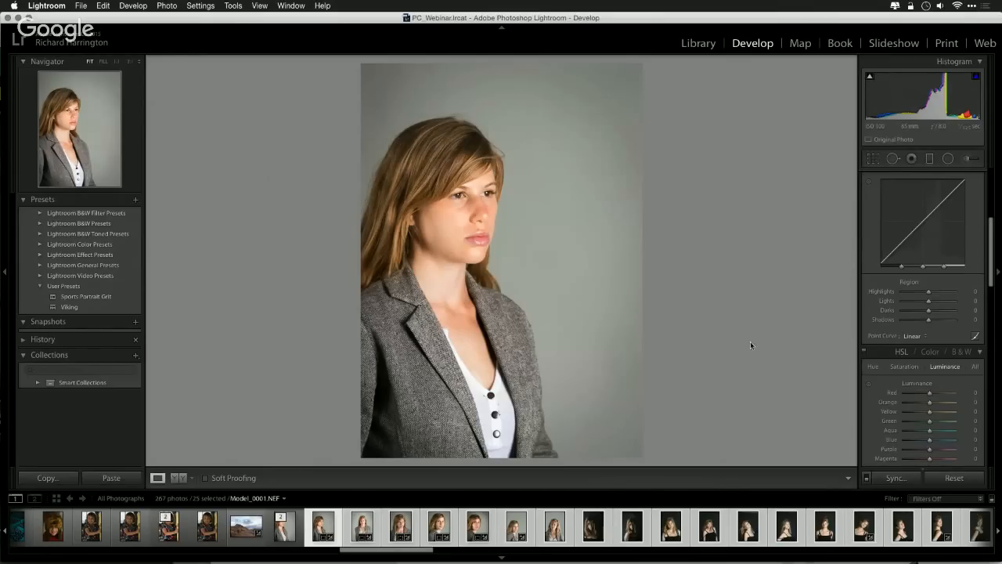
key(super+alt+shift+e)
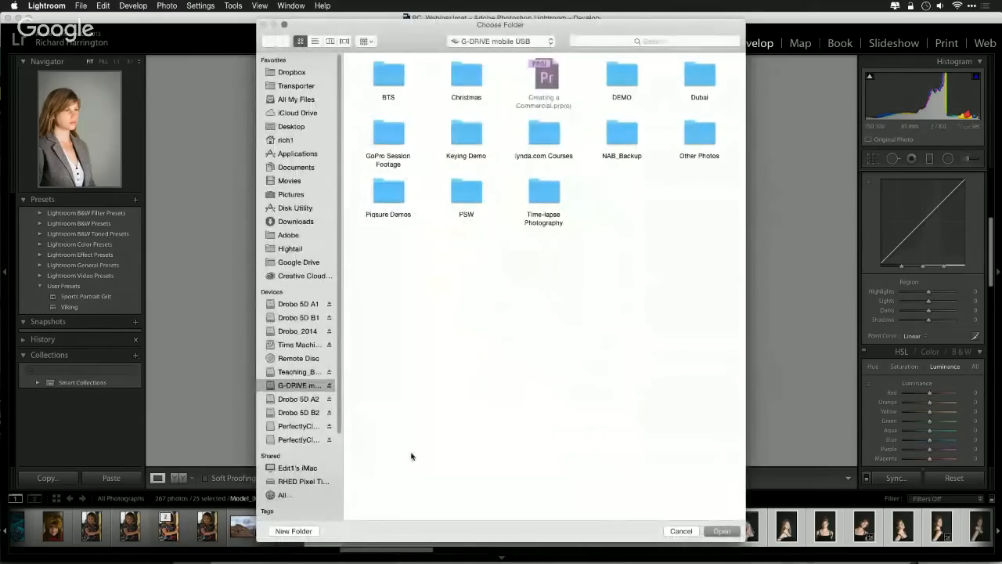
key(super+shift+d)
click(304, 531)
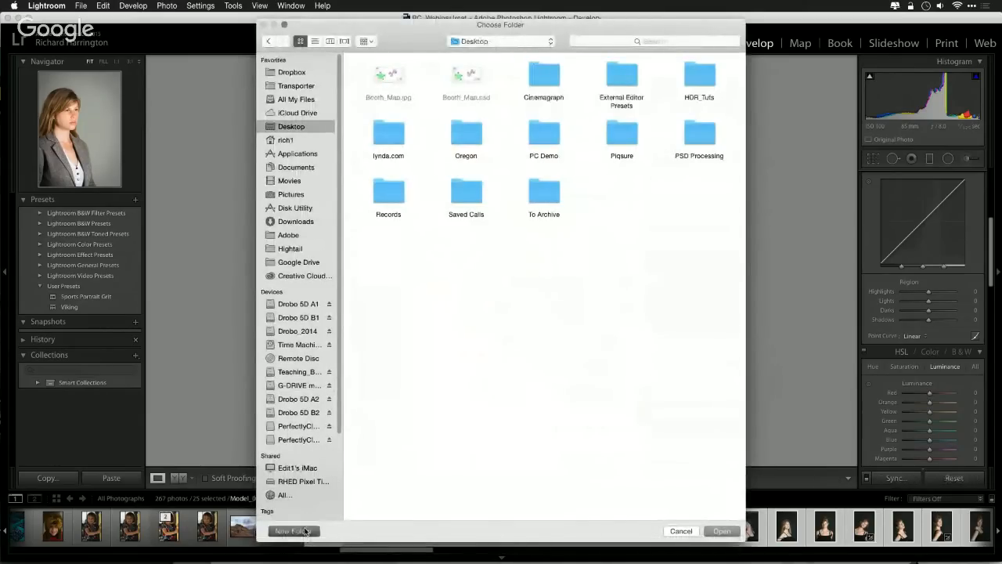
text(For)
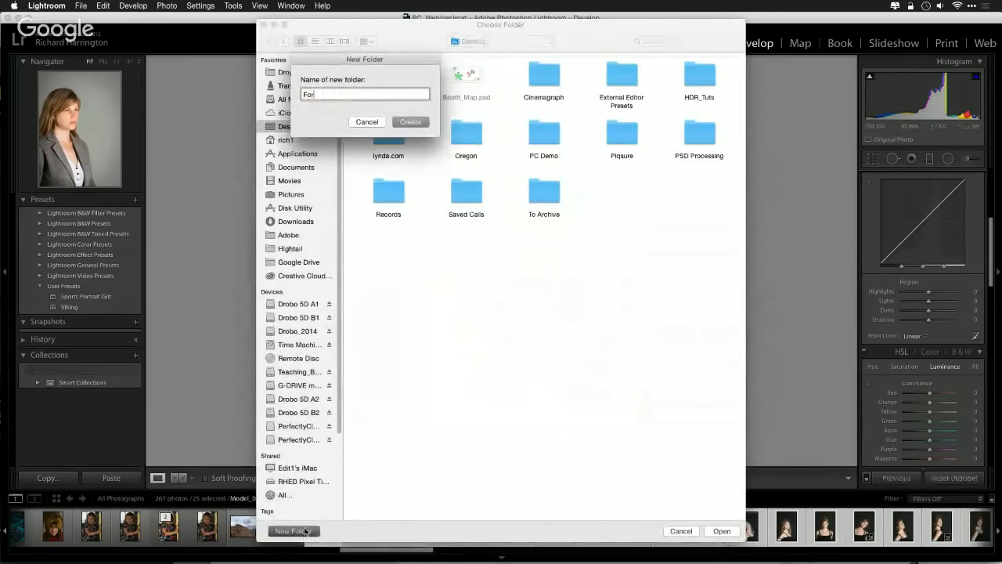
text(ClientReview)
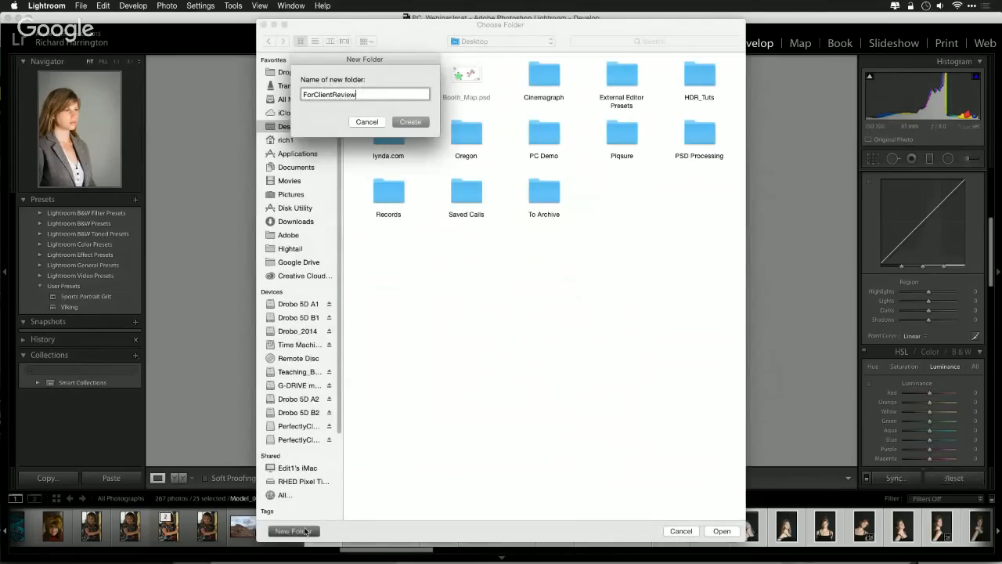
key(Return)
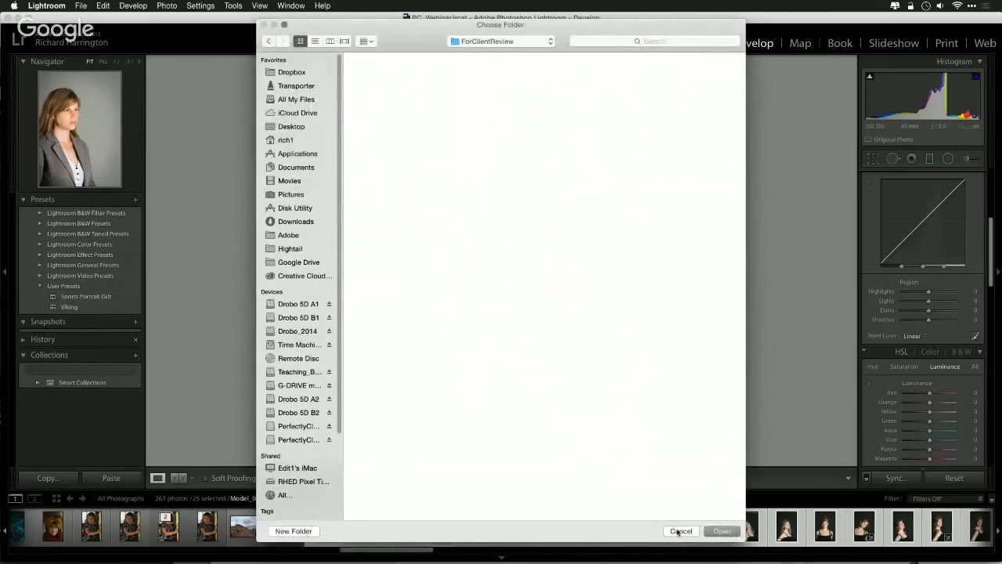
click(720, 531)
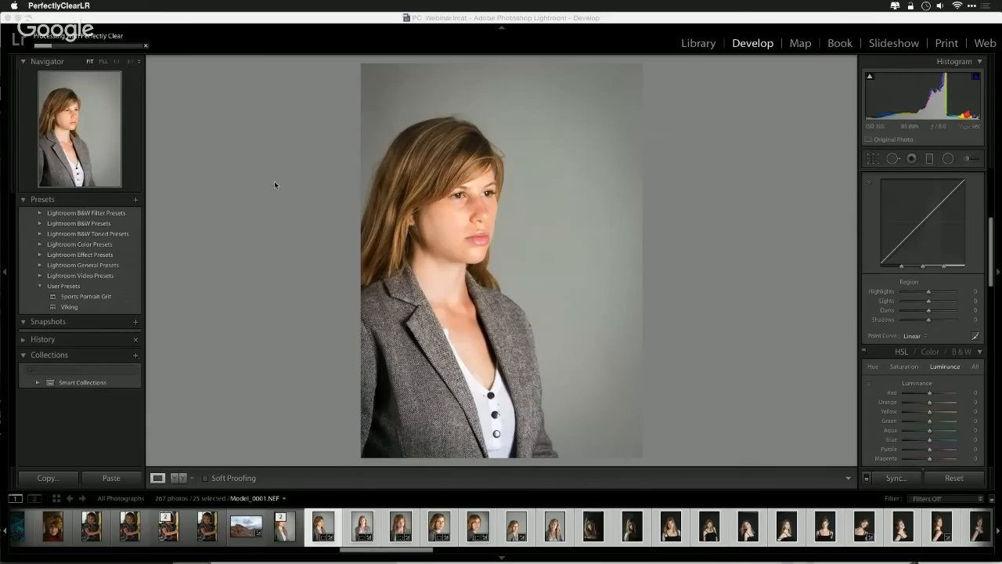
Step: Check the comments on the webinar's event page in Safari and return to Lightroom
click(44, 46)
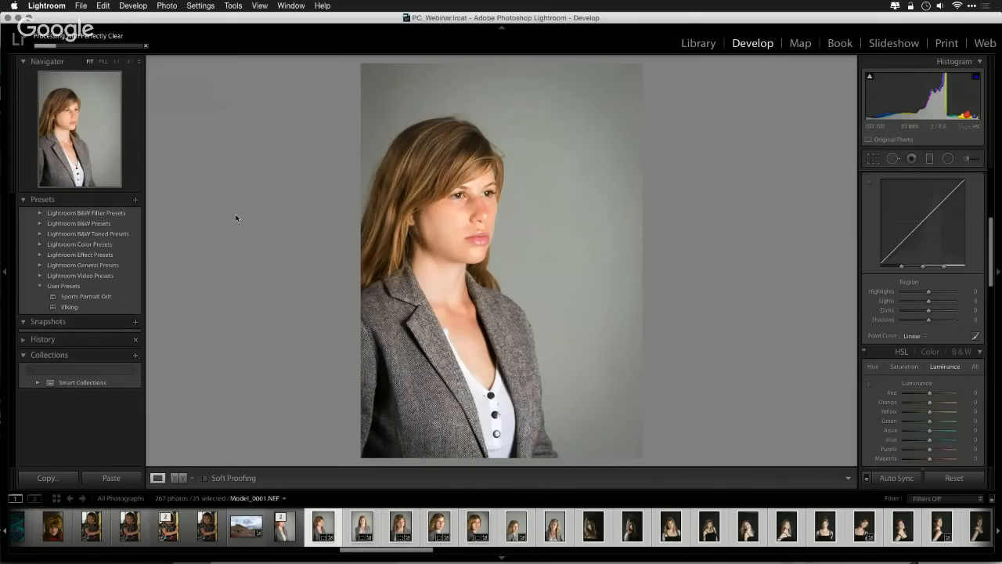
key(super+Tab)
click(396, 300)
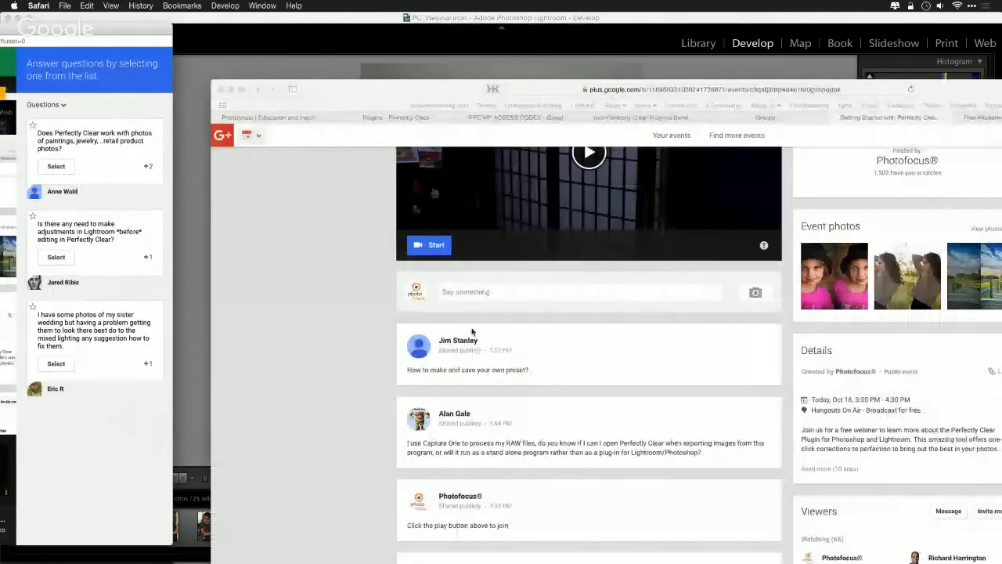
click(328, 70)
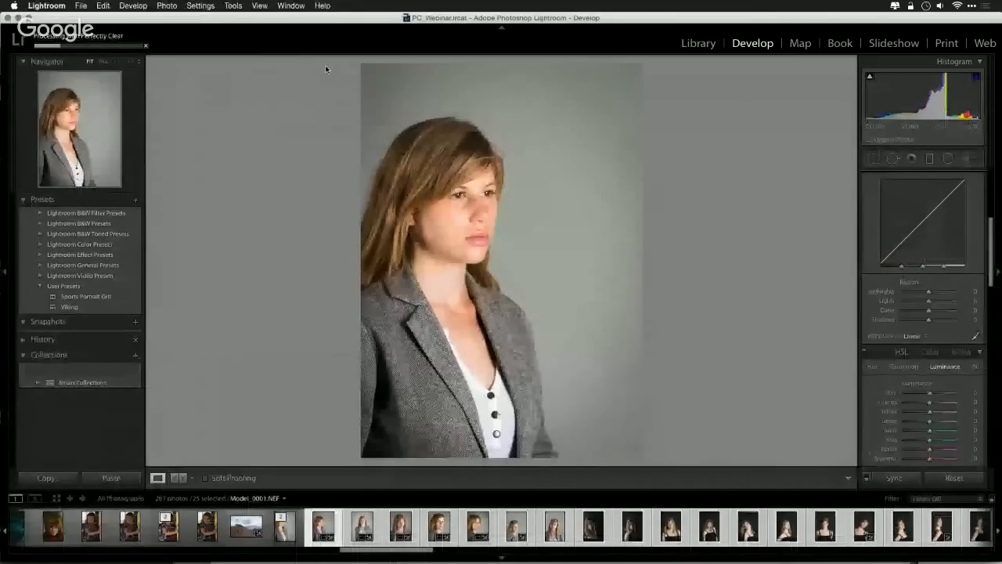
Step: Open Ch10_Mountain.NEF in PerfectlyClearLR as a 16-bit ProPhoto RGB TIFF copy with Lightroom adjustments
scroll(398, 525, up, 6)
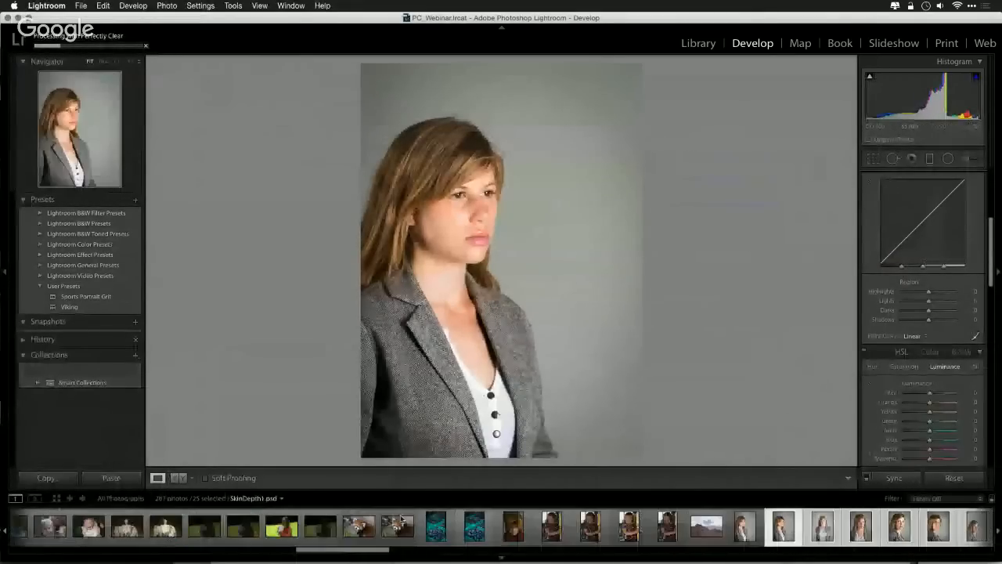
scroll(398, 522, up, 6)
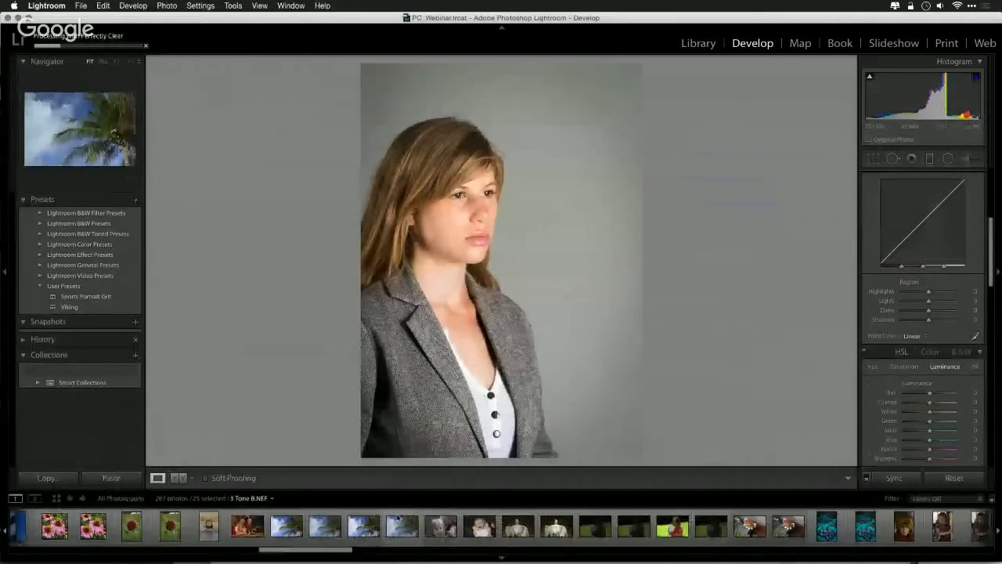
scroll(397, 518, up, 6)
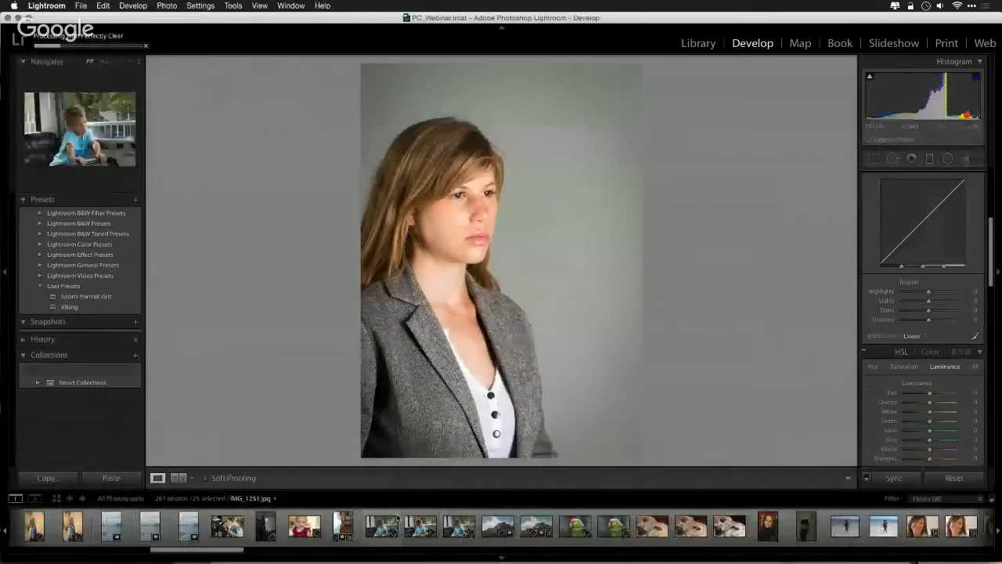
scroll(397, 520, up, 4)
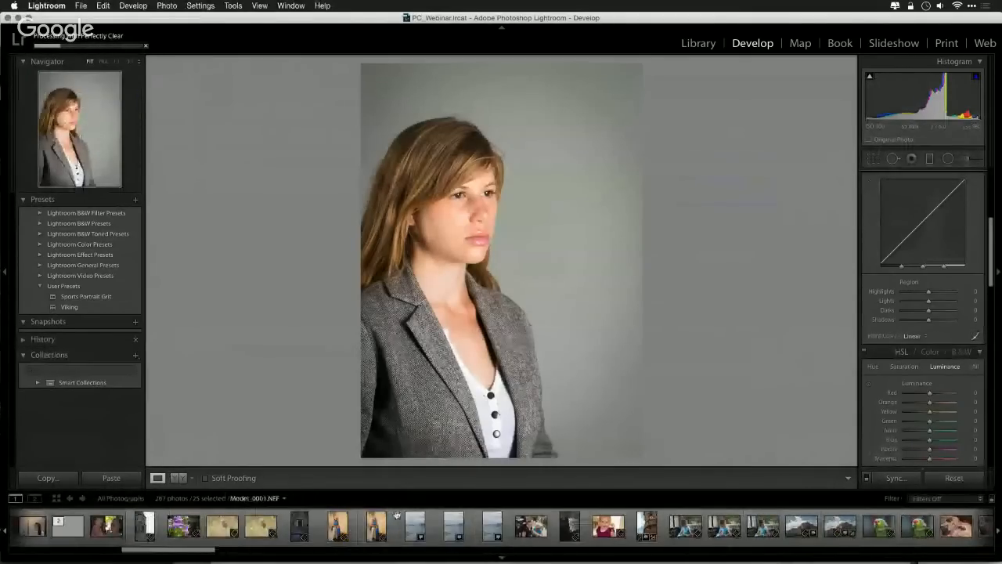
click(803, 528)
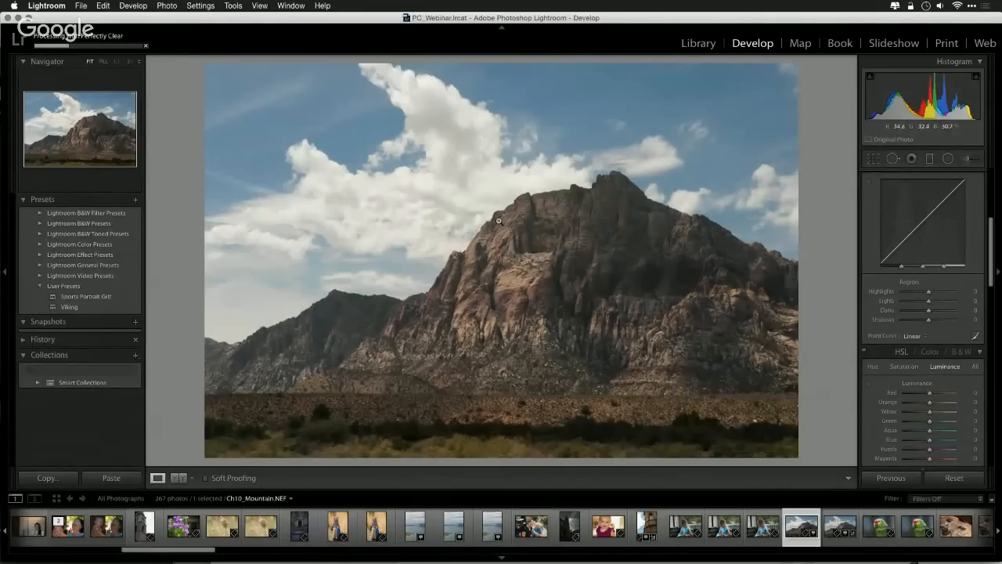
click(169, 6)
mouse_move(188, 63)
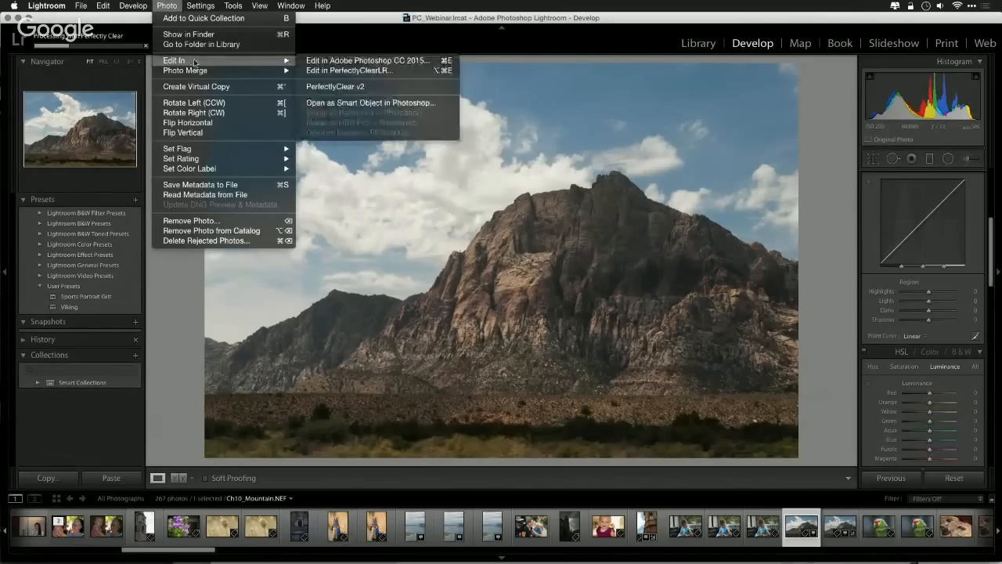
click(332, 72)
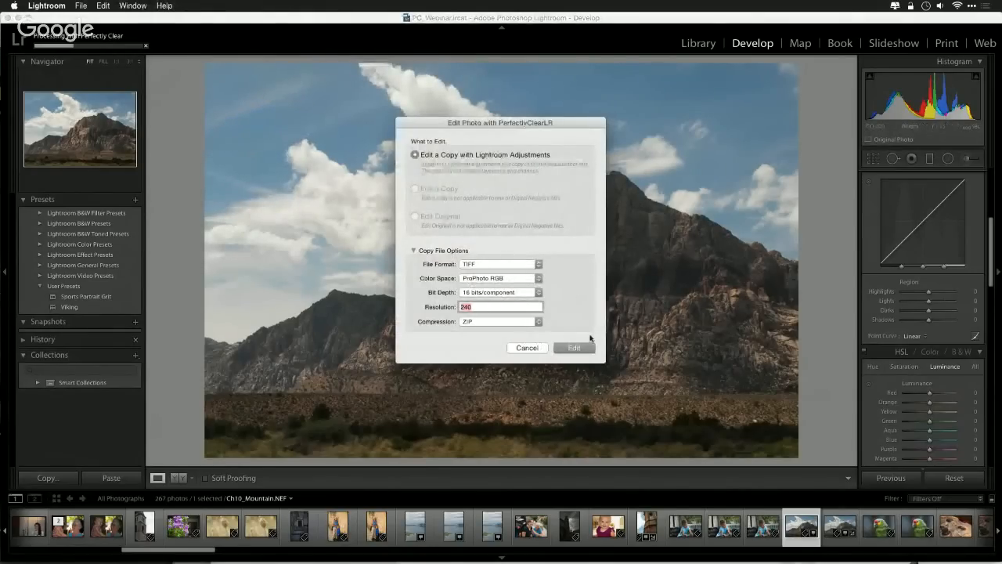
click(580, 348)
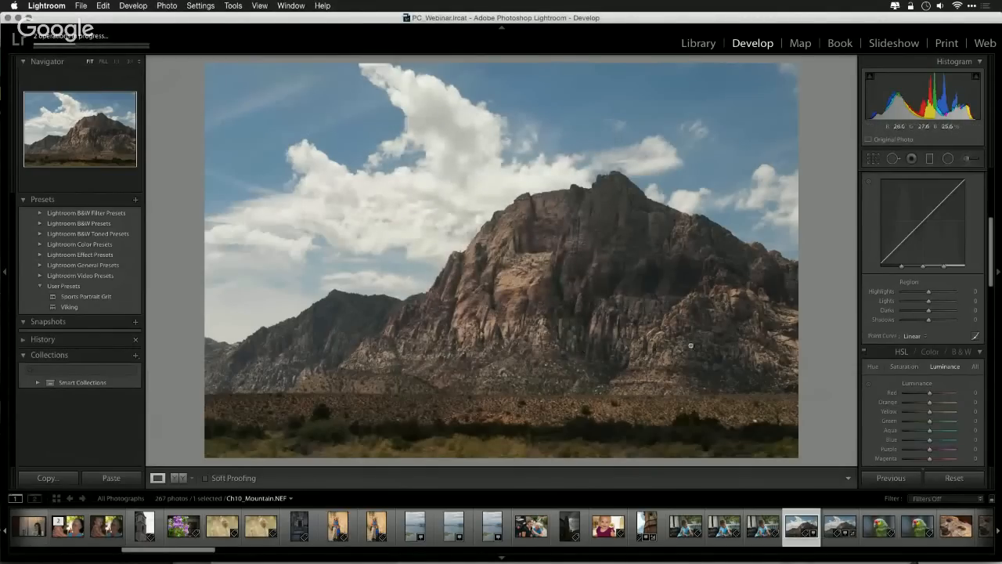
click(45, 43)
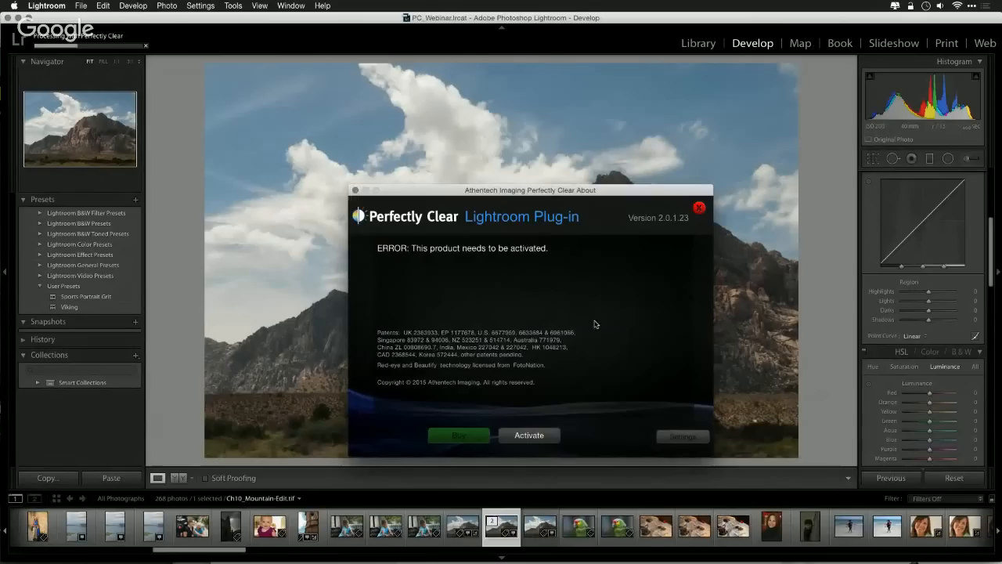
Step: Check the Perfectly Clear plug-in's activation status in Athentech License Manager and close the licence window
click(545, 436)
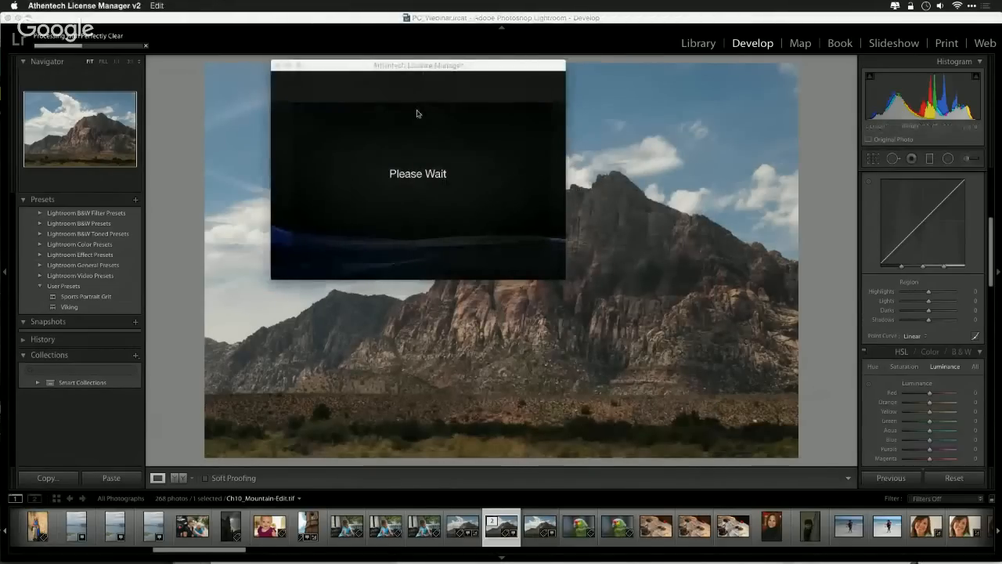
drag(403, 66, 436, 557)
click(405, 379)
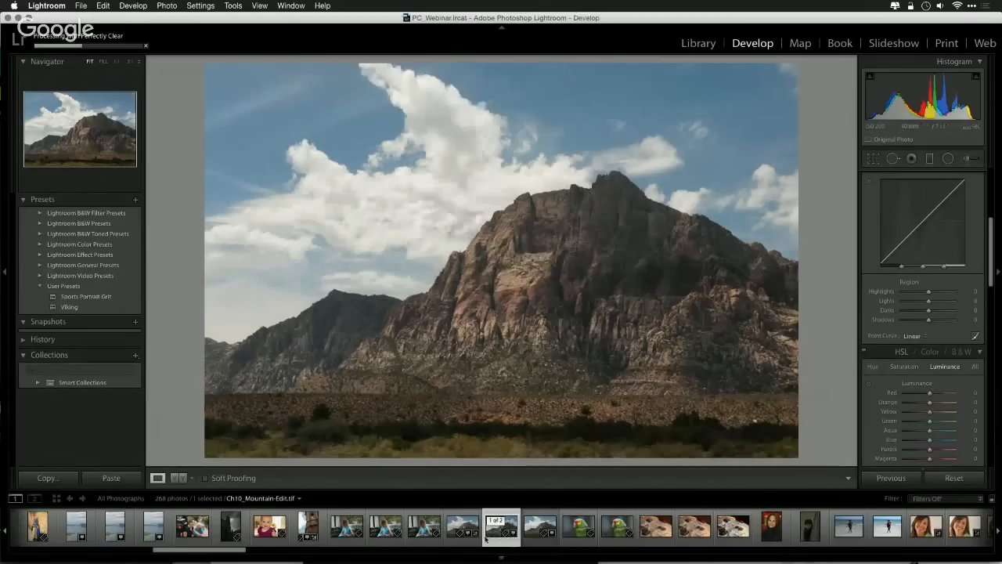
mouse_move(456, 557)
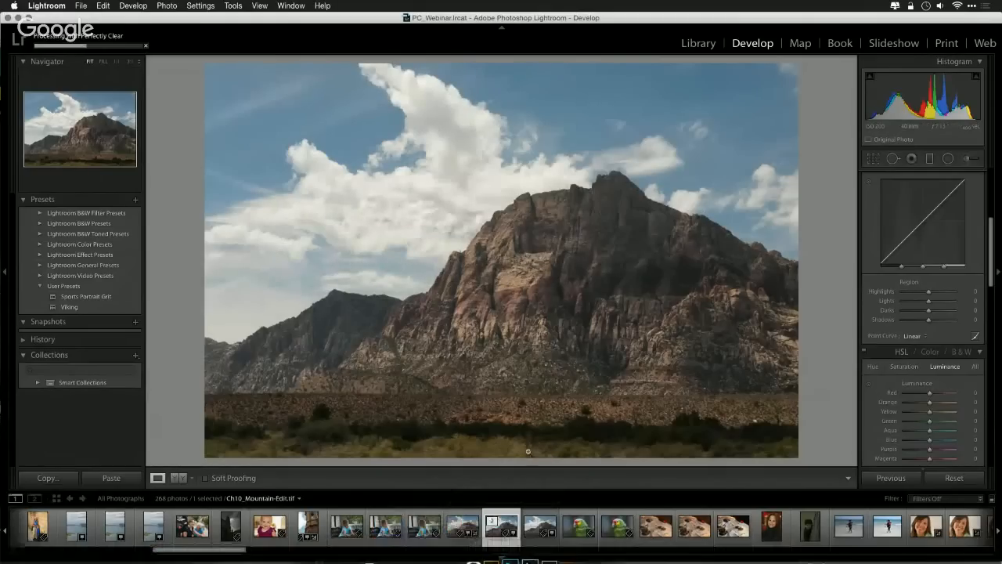
key(super+Tab)
click(273, 291)
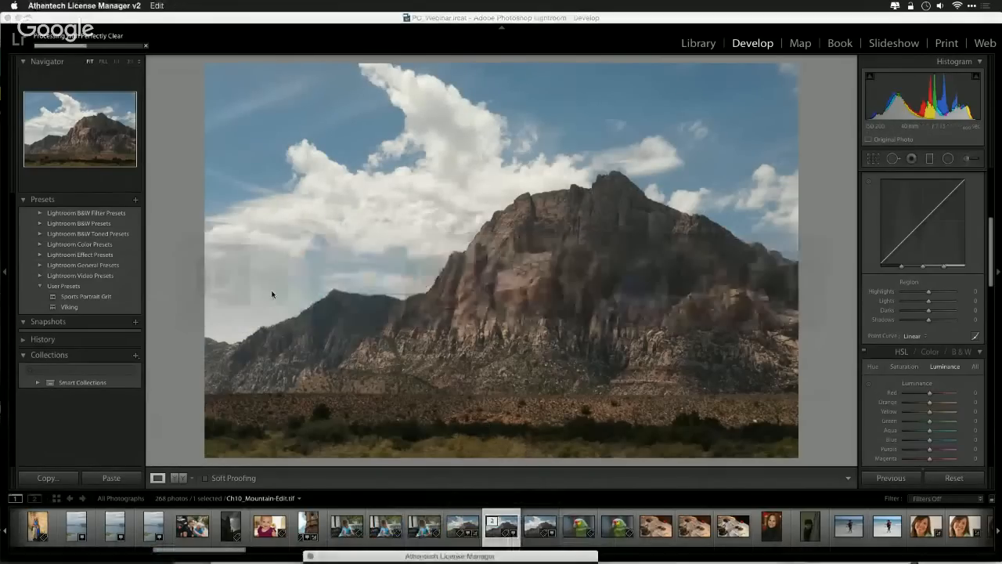
drag(368, 540, 396, 349)
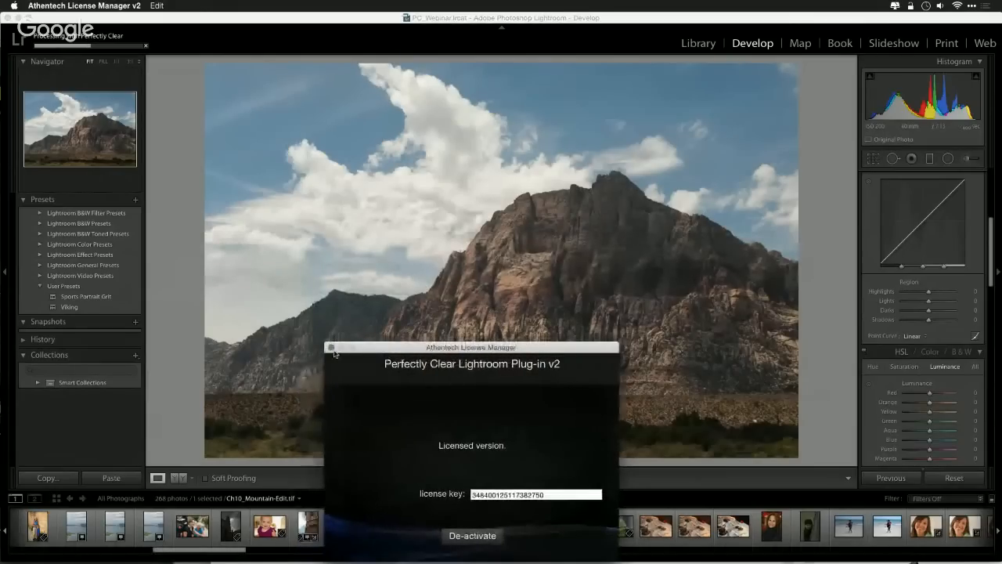
click(333, 346)
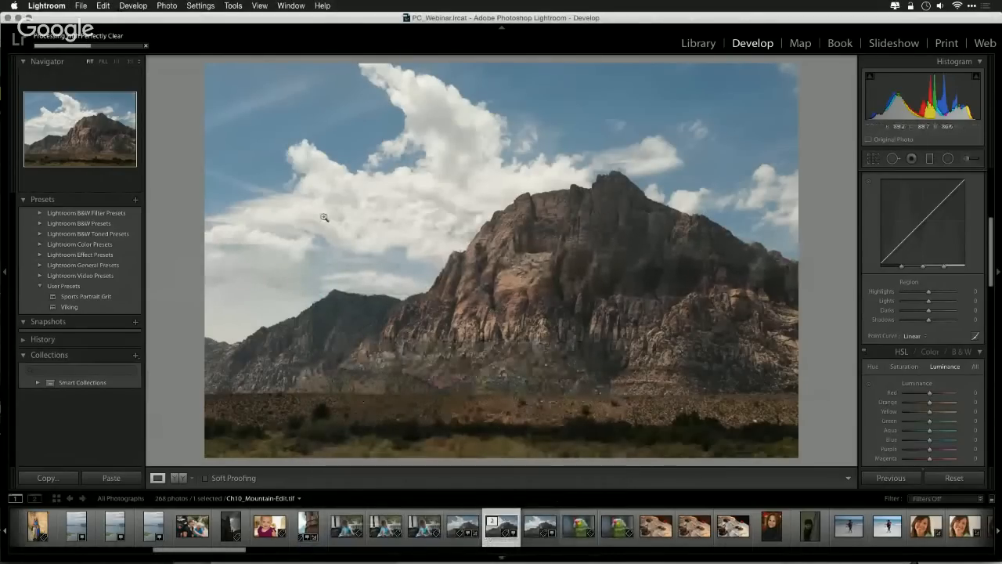
Step: Try again to edit the mountain TIFF in PerfectlyClearLR and move the activation window out of the way
click(175, 7)
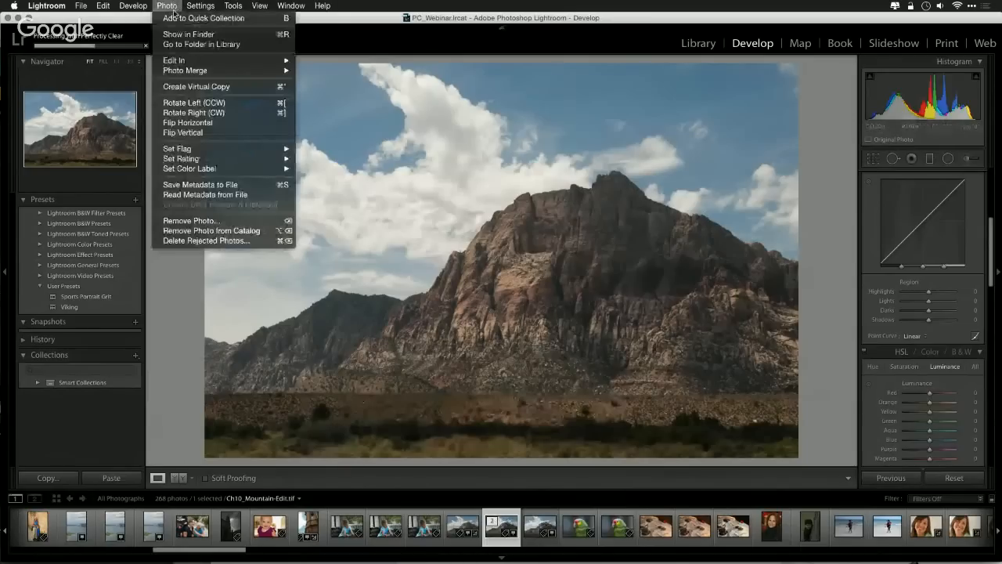
mouse_move(234, 61)
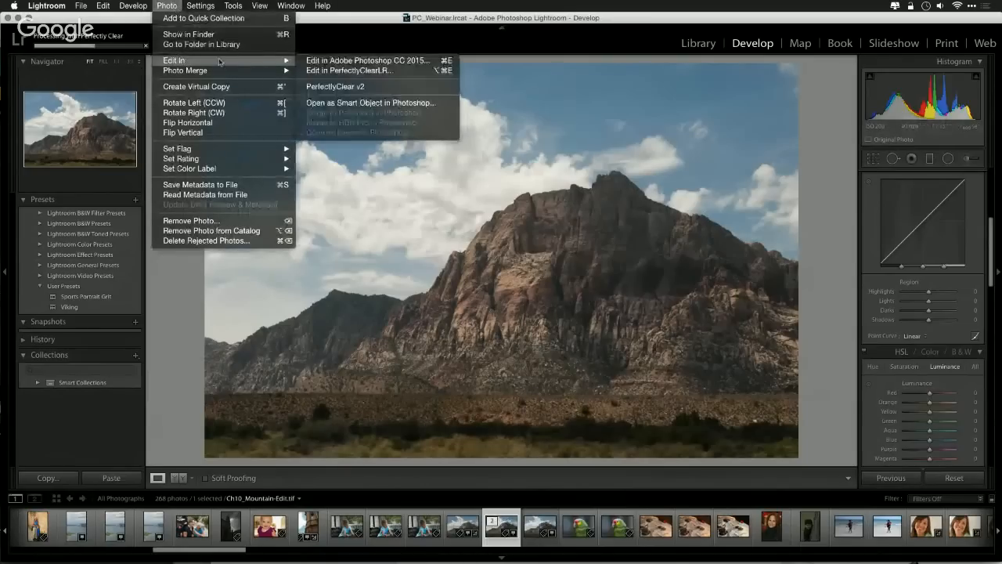
click(330, 72)
click(569, 348)
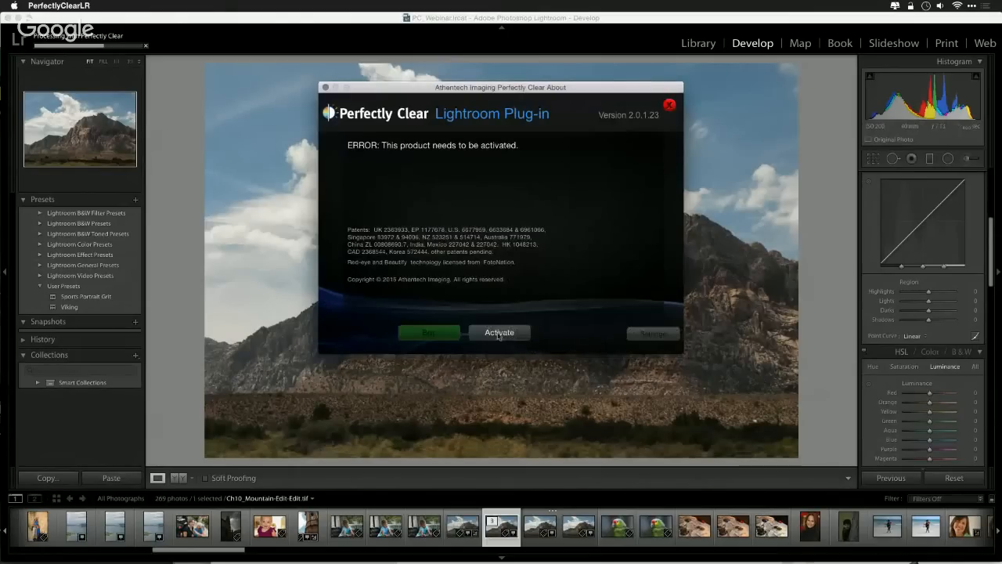
drag(380, 88, 452, 490)
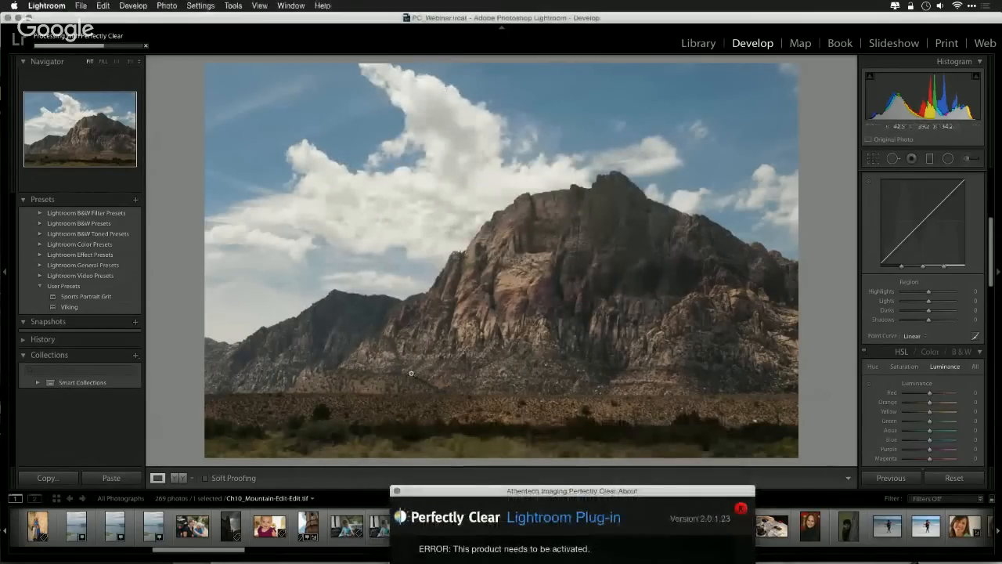
Step: Switch from Lightroom to Photoshop CC and launch Bridge to browse for image files
key(super+Tab)
click(562, 298)
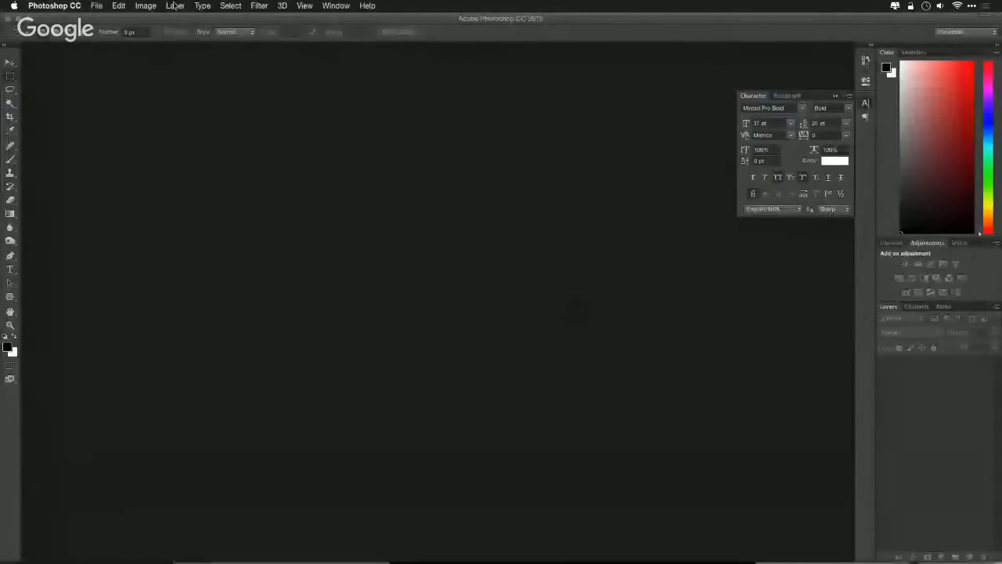
click(95, 6)
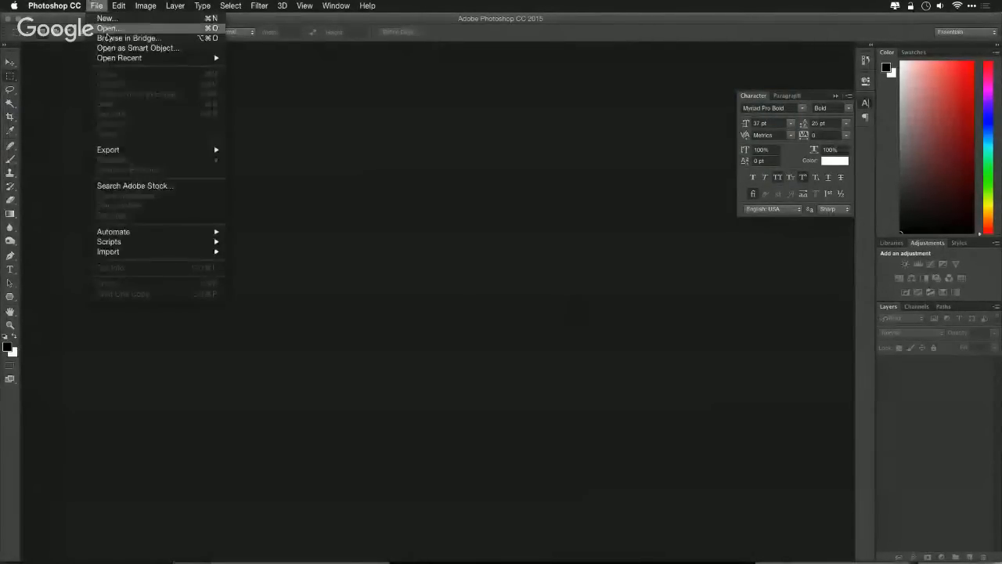
click(109, 38)
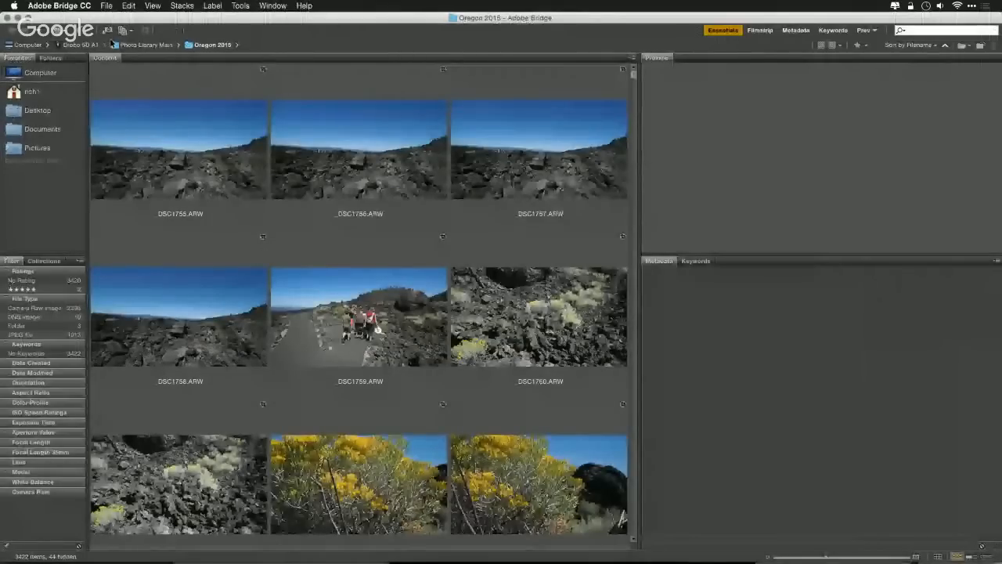
Step: Go to the KELBYDEMO folder inside DEMO on the G-DRIVE mobile USB drive
key(super+Up)
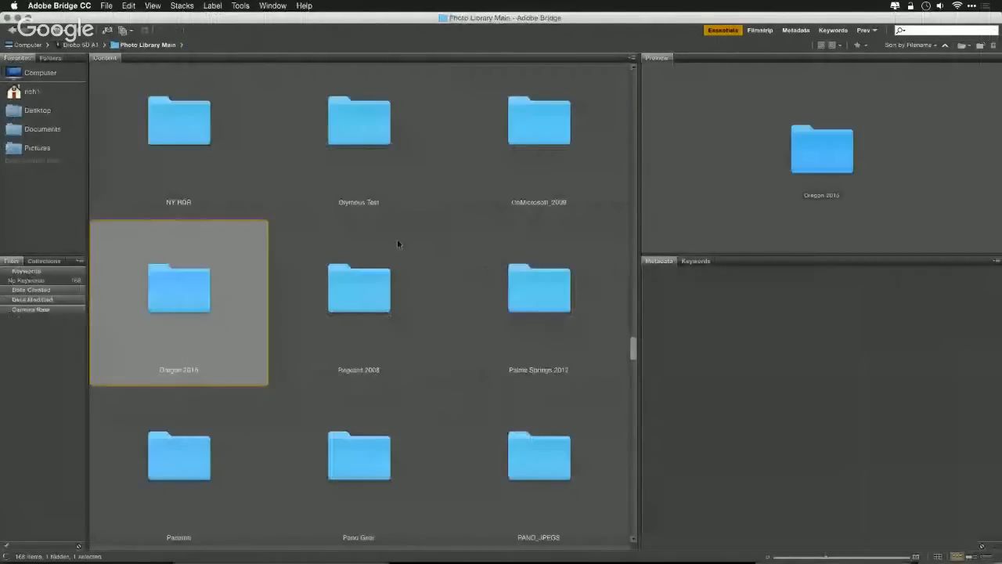
click(40, 72)
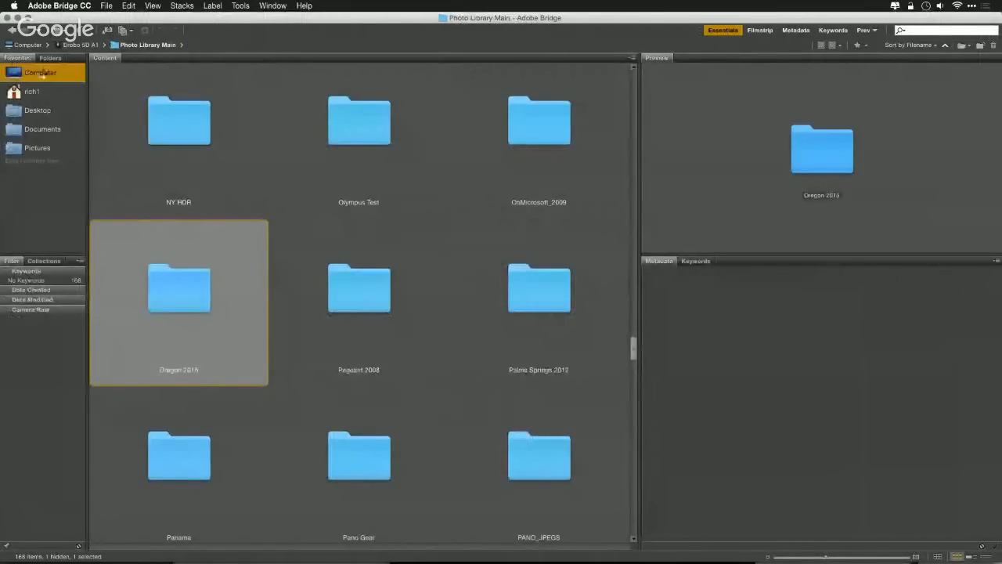
double_click(239, 470)
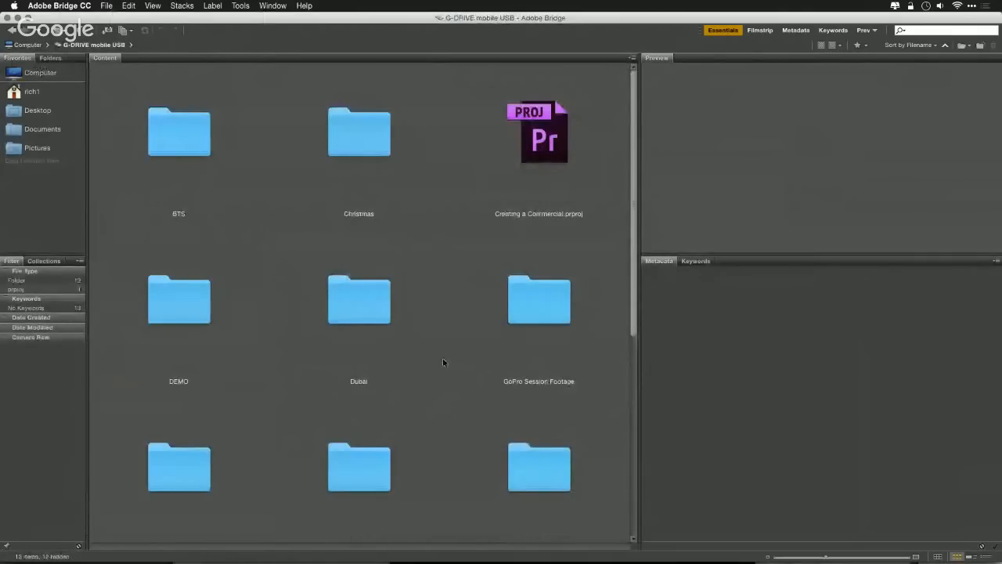
scroll(442, 361, down, 2)
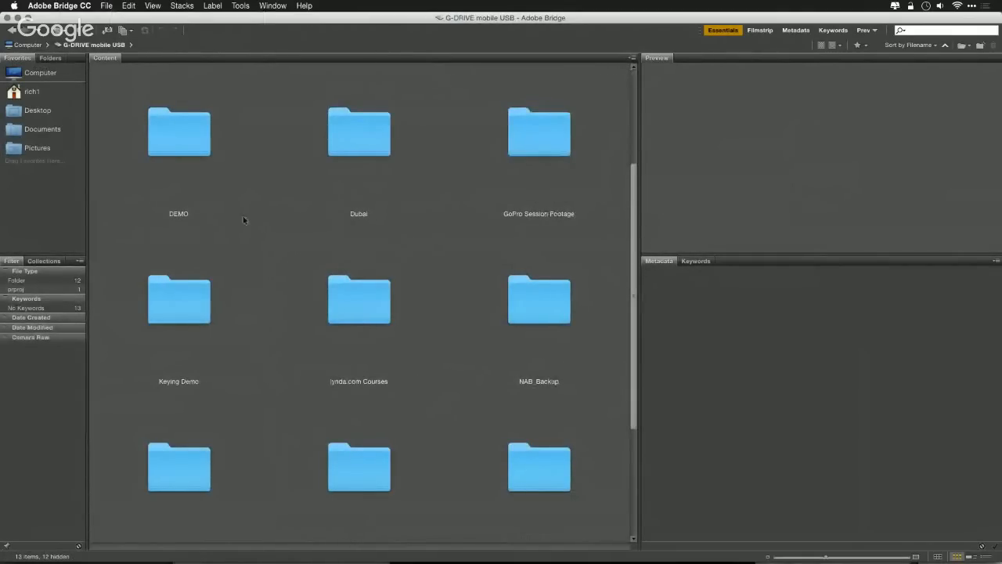
double_click(165, 144)
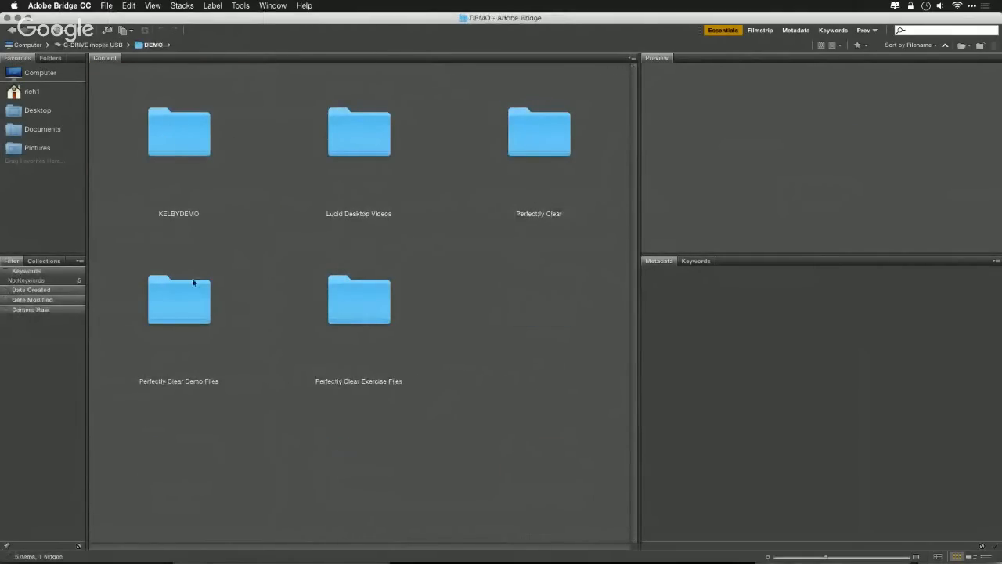
double_click(174, 149)
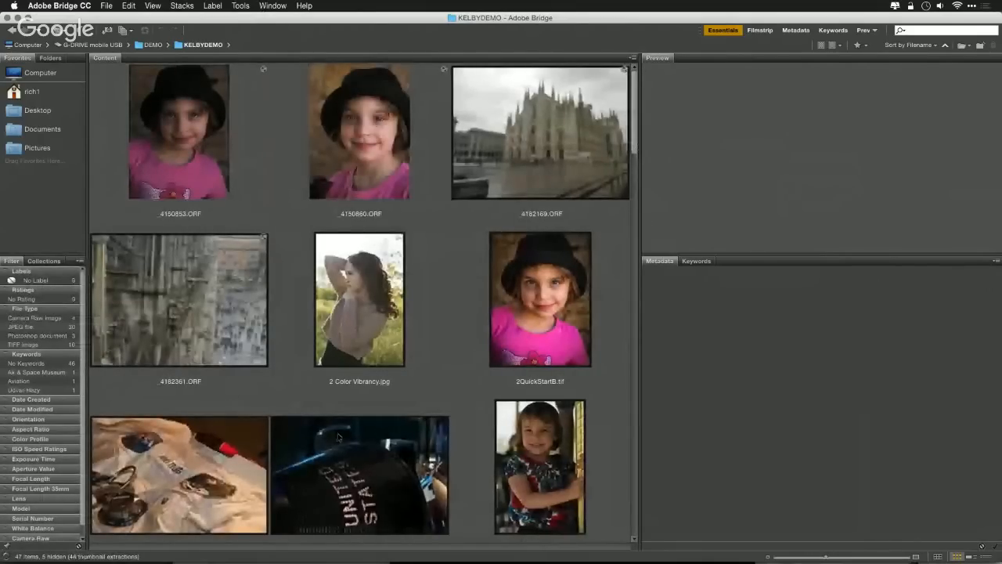
Step: Select the cathedral photo _4182361.ORF together with Ch10_Equalize.tif and open both with Photoshop CC 2015
click(254, 451)
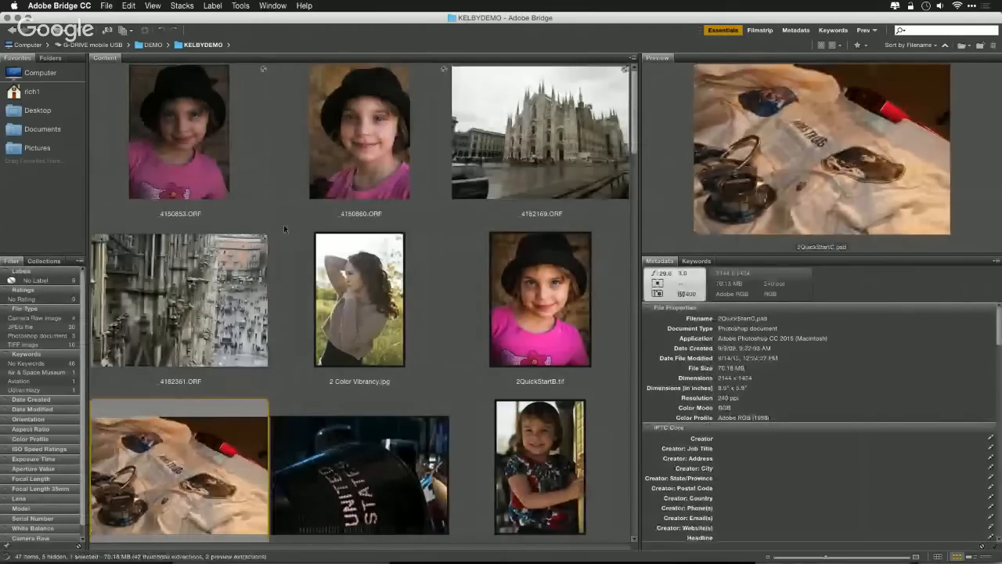
click(229, 286)
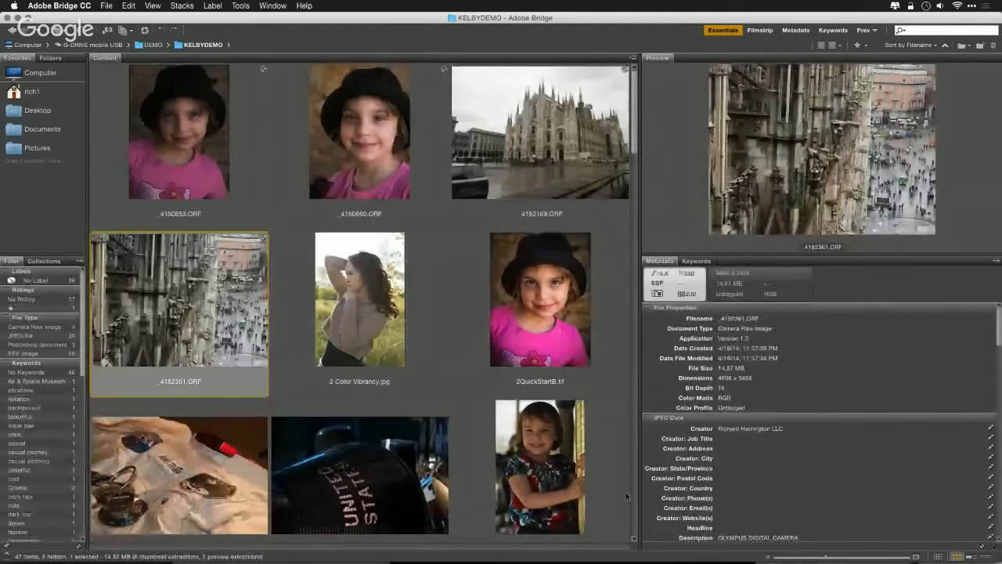
scroll(632, 499, down, 4)
scroll(633, 500, down, 4)
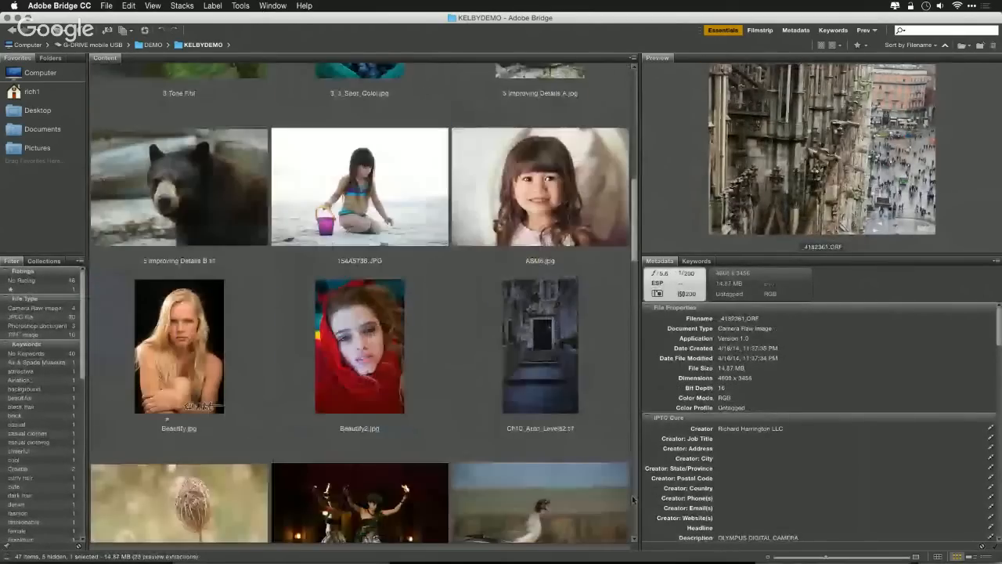
super+click(227, 510)
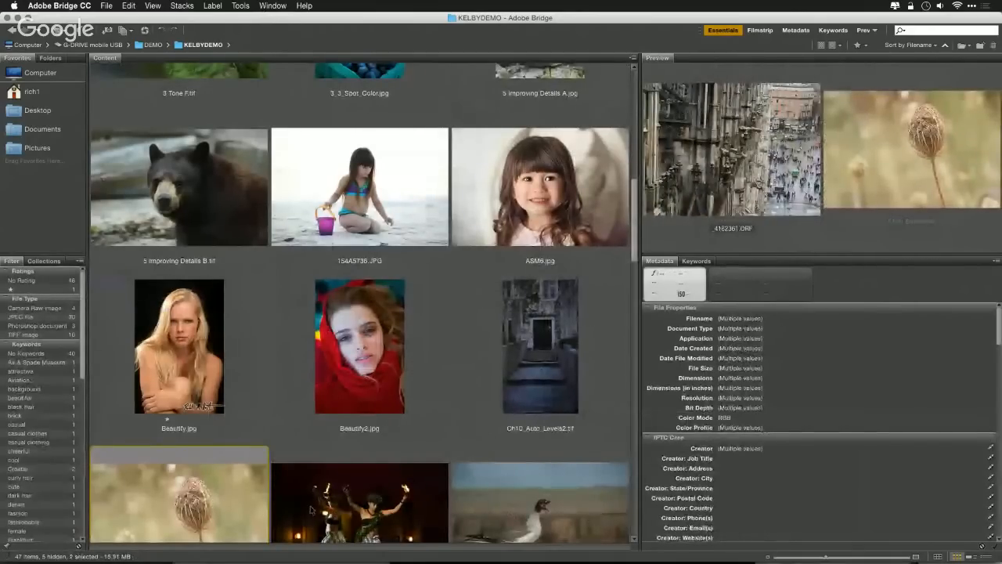
right_click(251, 501)
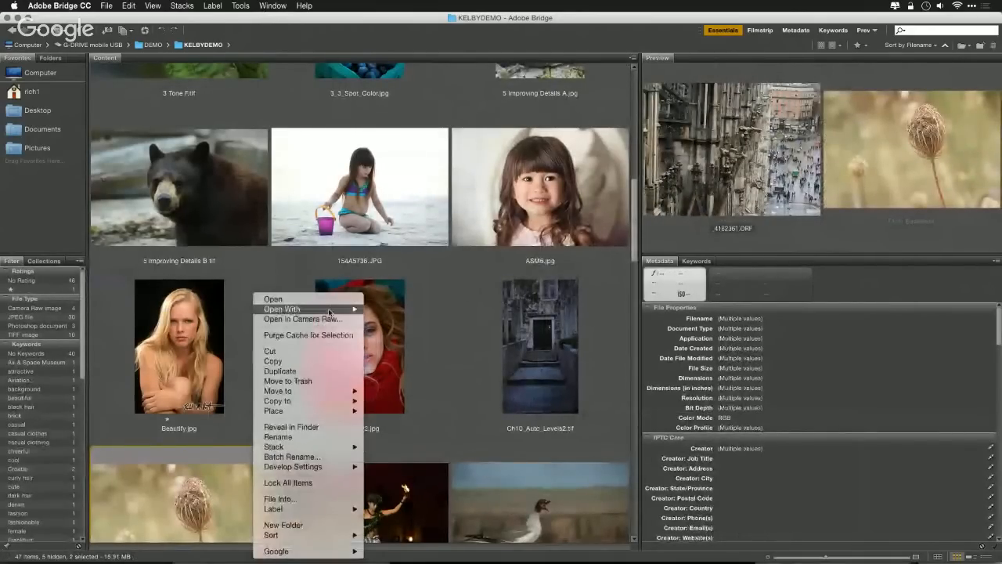
mouse_move(332, 310)
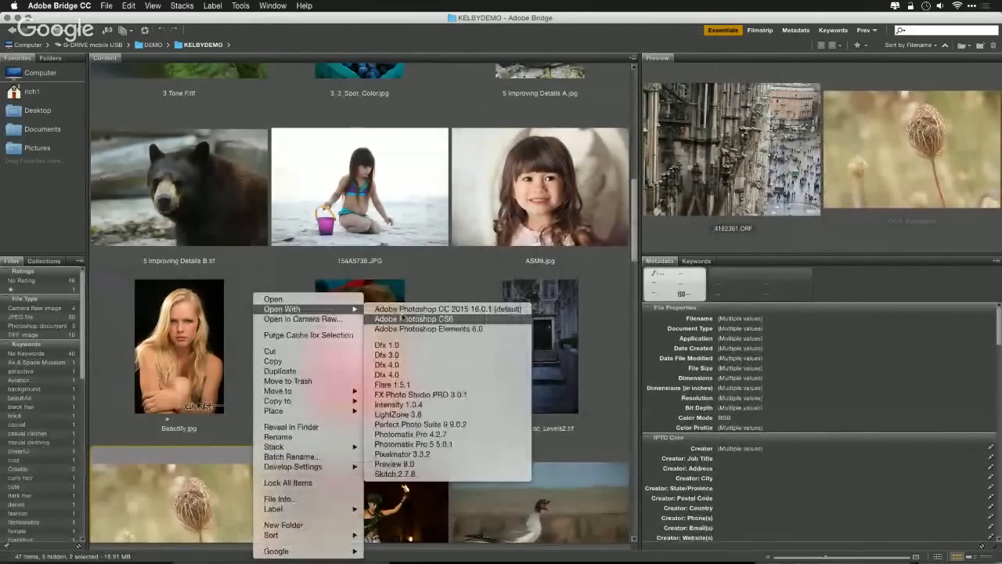
click(407, 308)
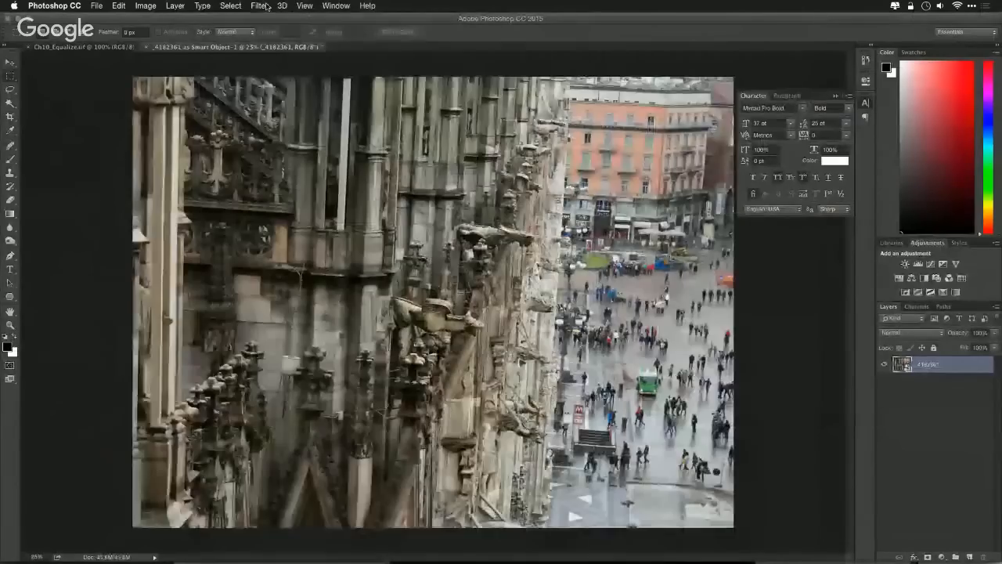
Step: Open the cathedral smart object in the Athentech Imaging Perfectly Clear v2 filter
click(260, 7)
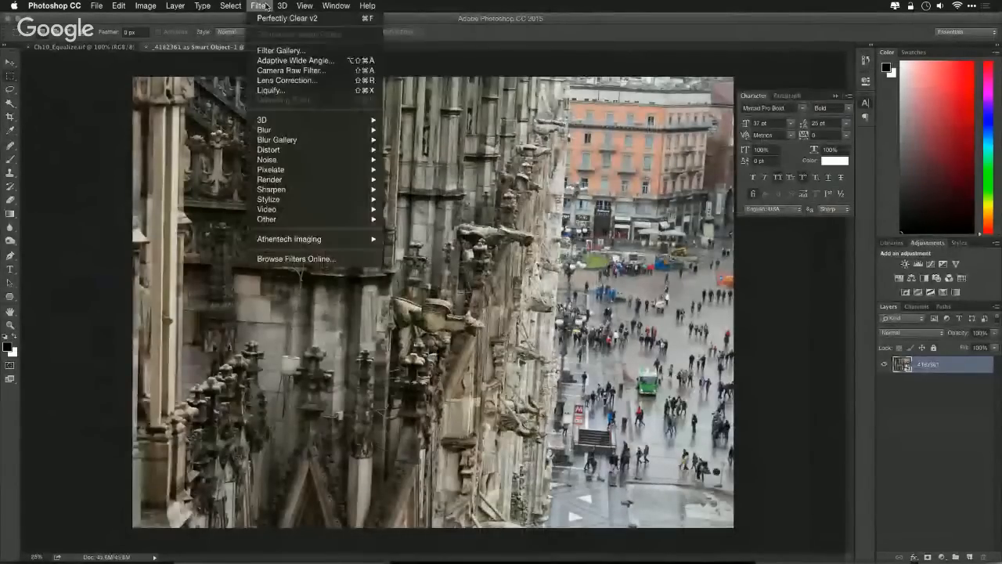
mouse_move(330, 239)
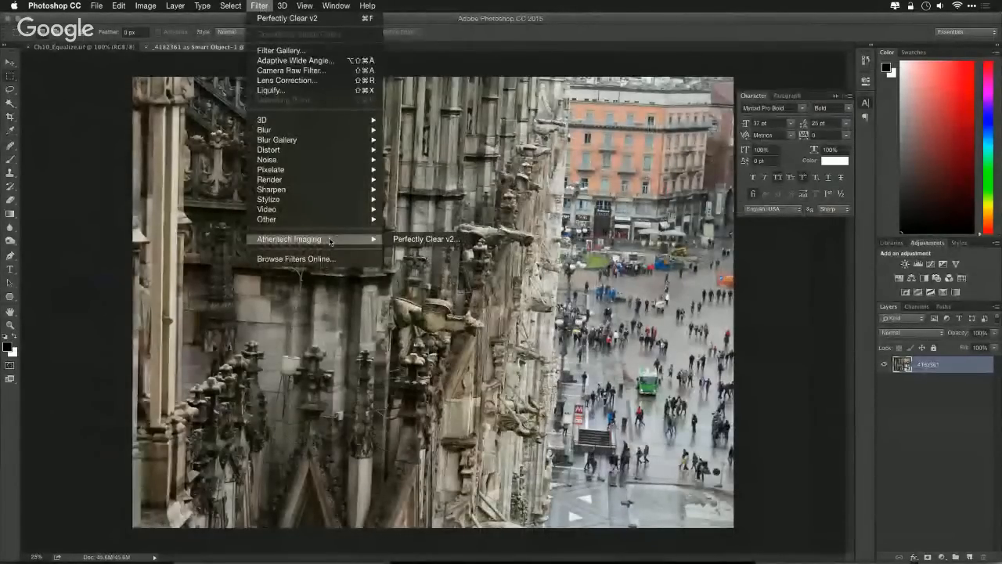
click(396, 239)
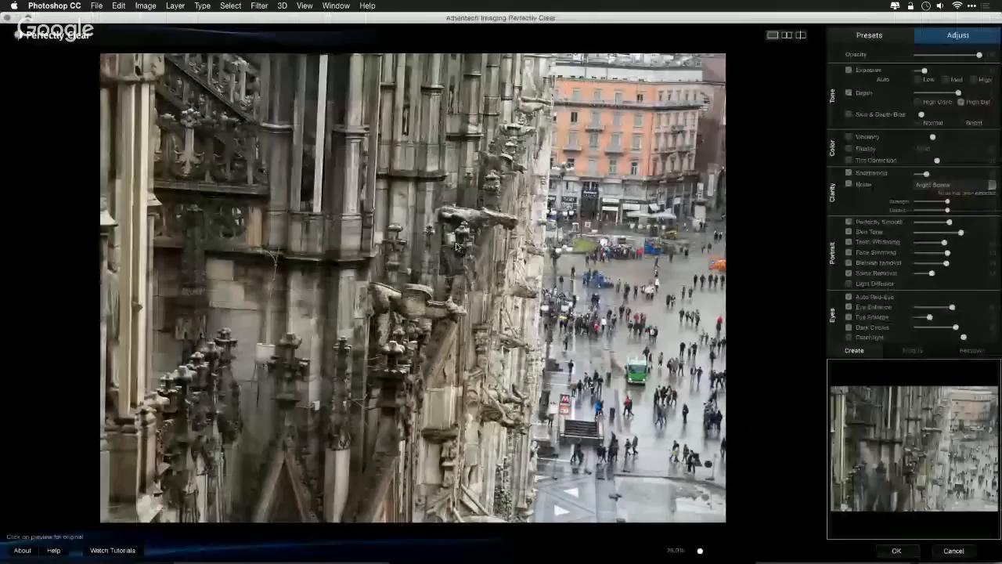
Step: Try the Details and Vivid presets, comparing against the original photo, and settle on the Landscapes preset
click(855, 31)
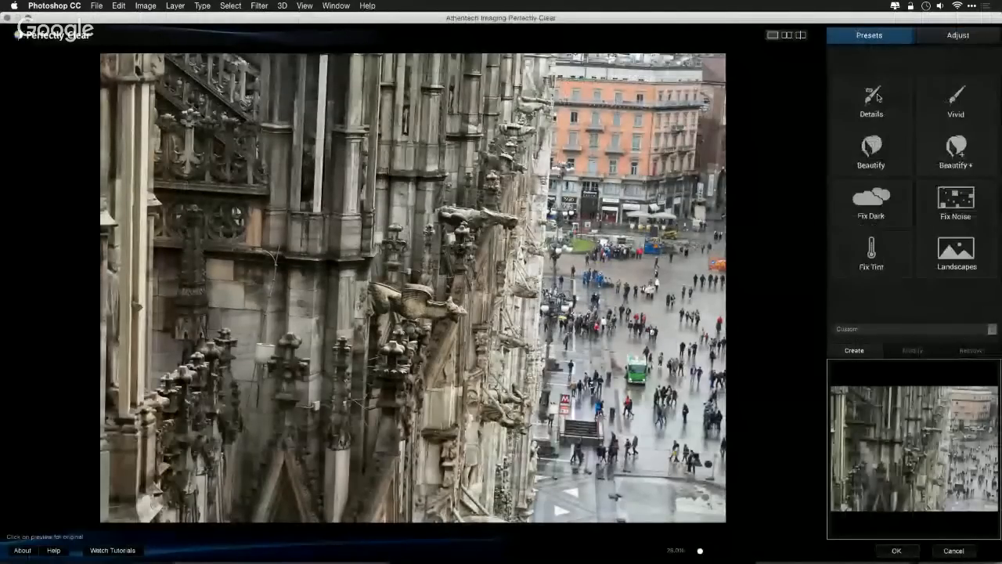
click(877, 98)
click(977, 116)
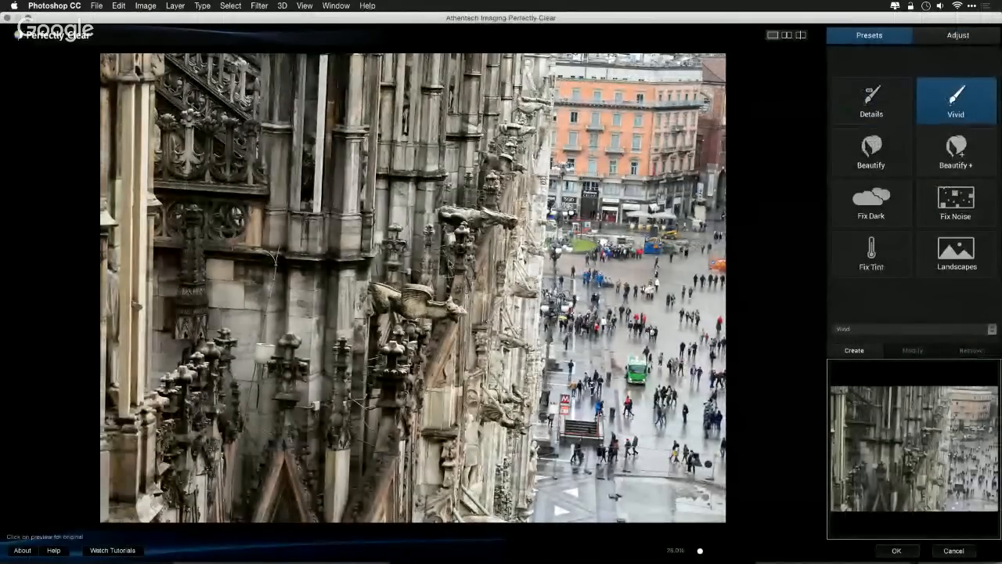
click(448, 263)
click(448, 262)
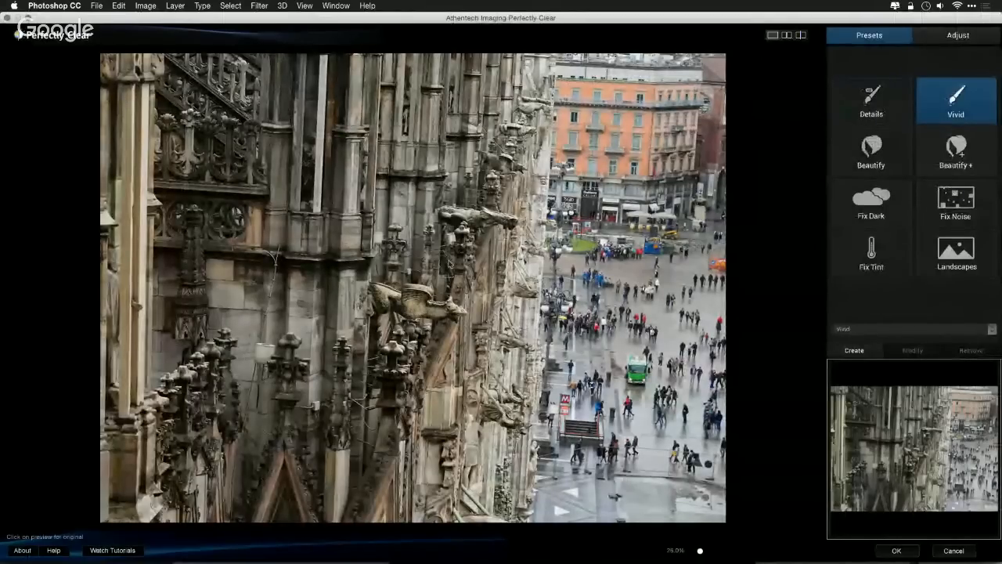
click(942, 269)
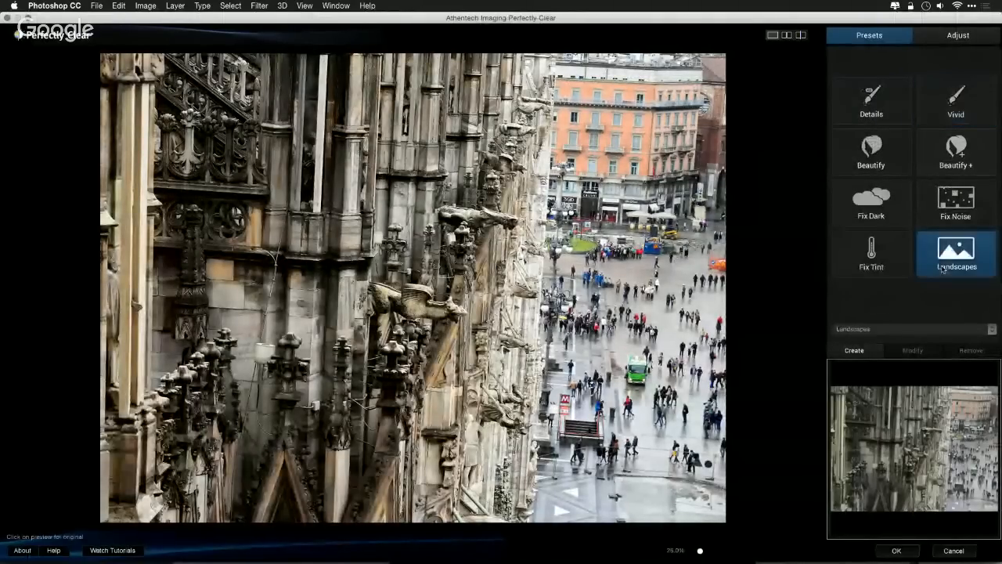
Step: Increase the photo's Vibrancy and switch Depth to High Def at 100
click(951, 37)
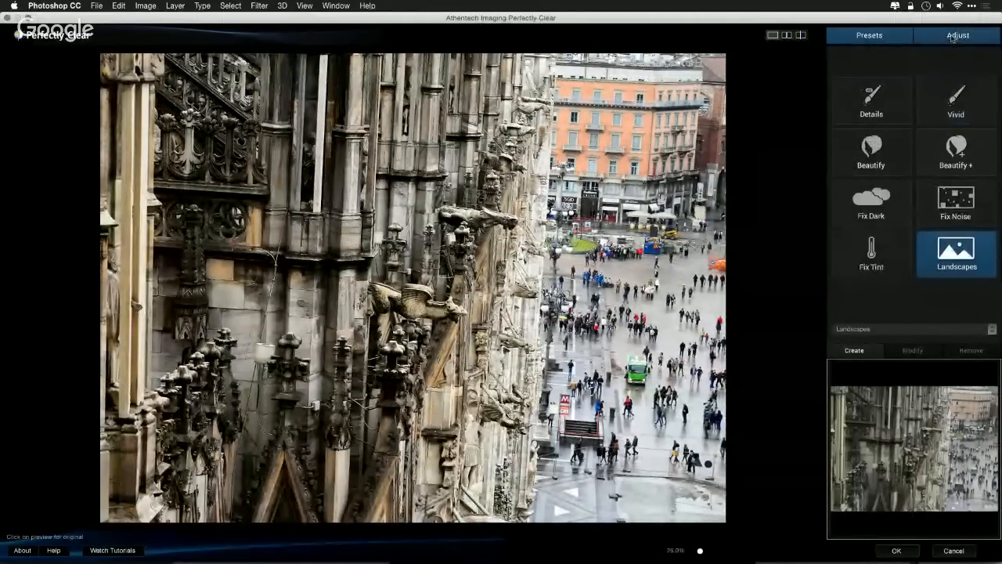
drag(934, 137, 976, 139)
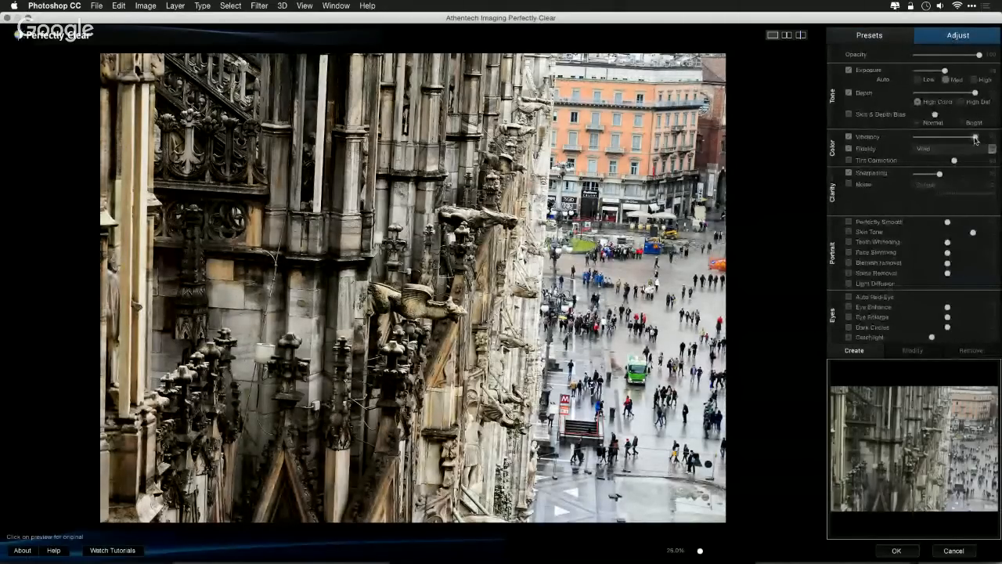
click(962, 152)
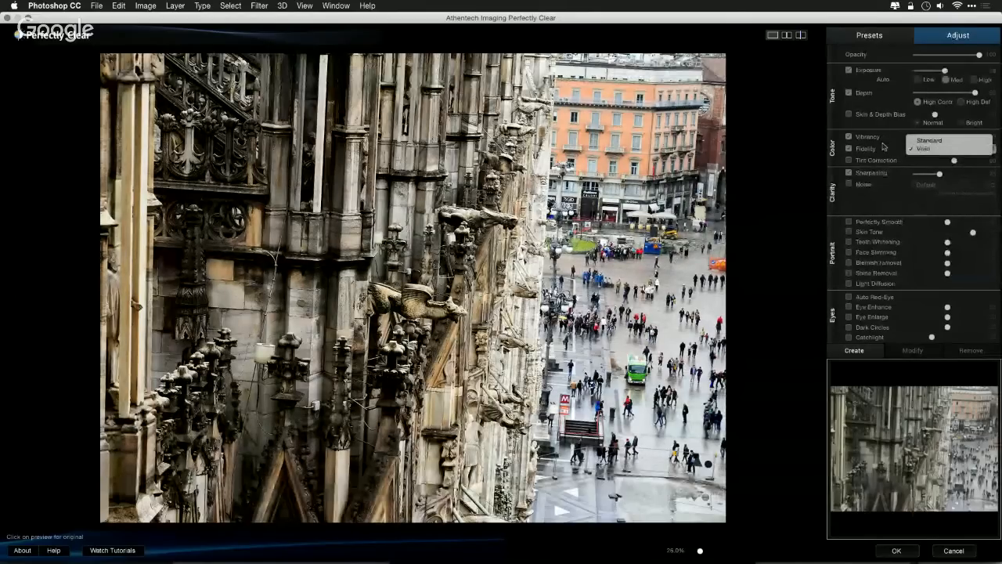
click(881, 118)
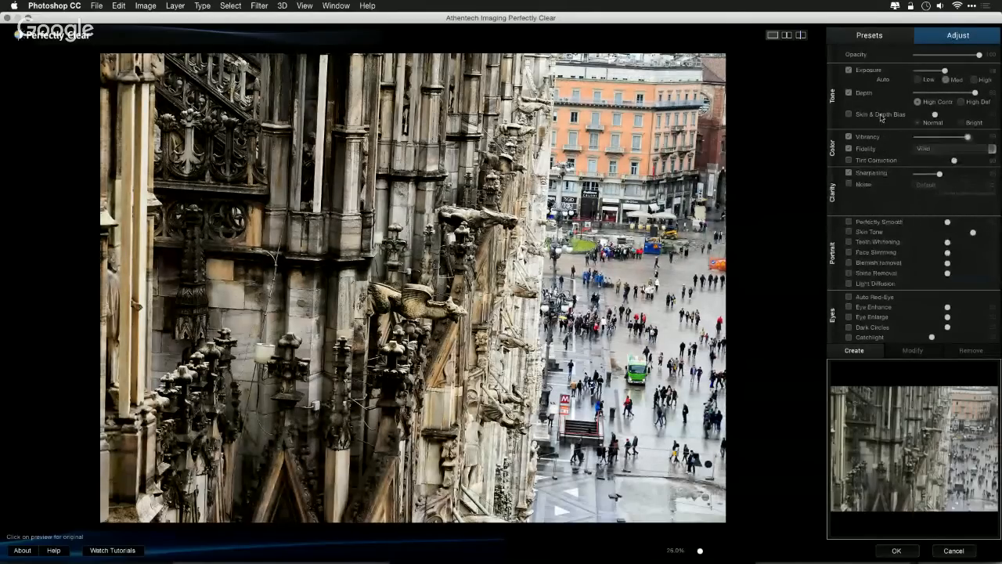
click(962, 102)
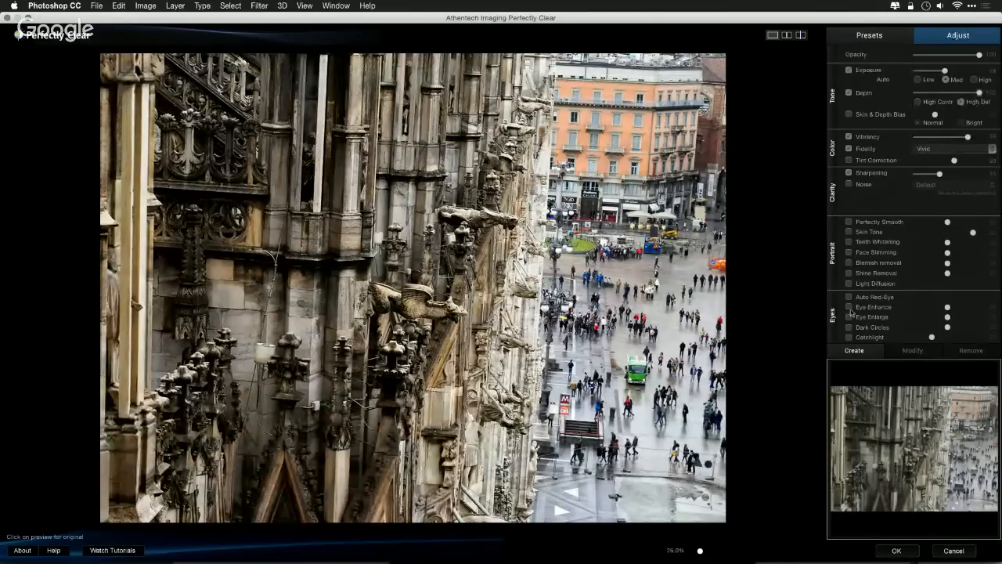
Step: Enable Light Diffusion and set the automatic Exposure to High
click(849, 284)
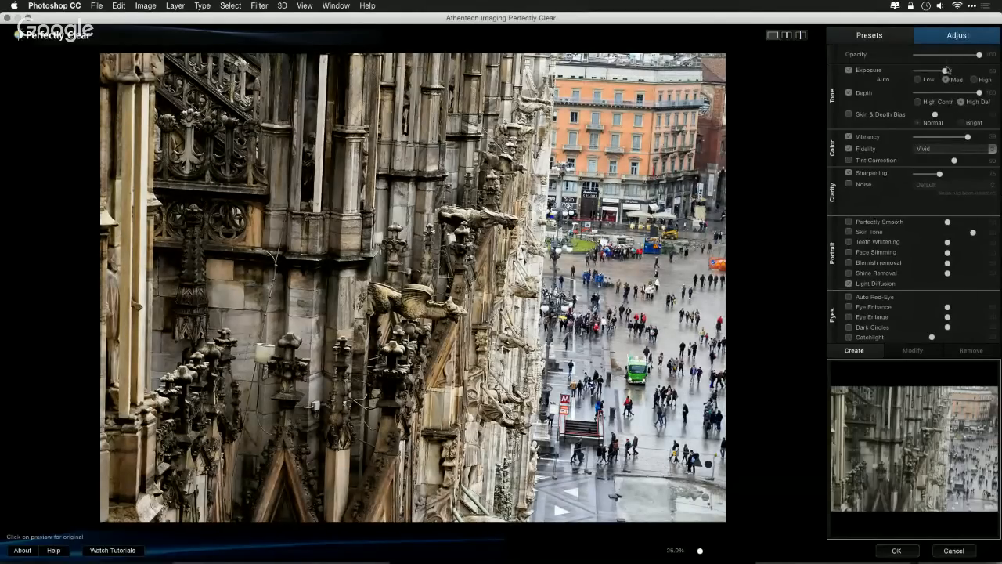
drag(948, 72, 953, 73)
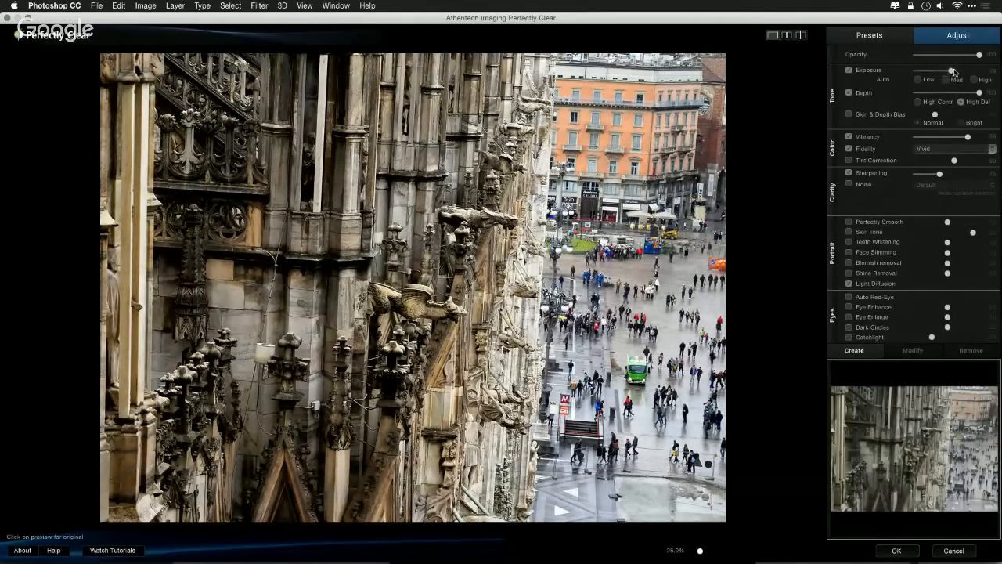
click(957, 71)
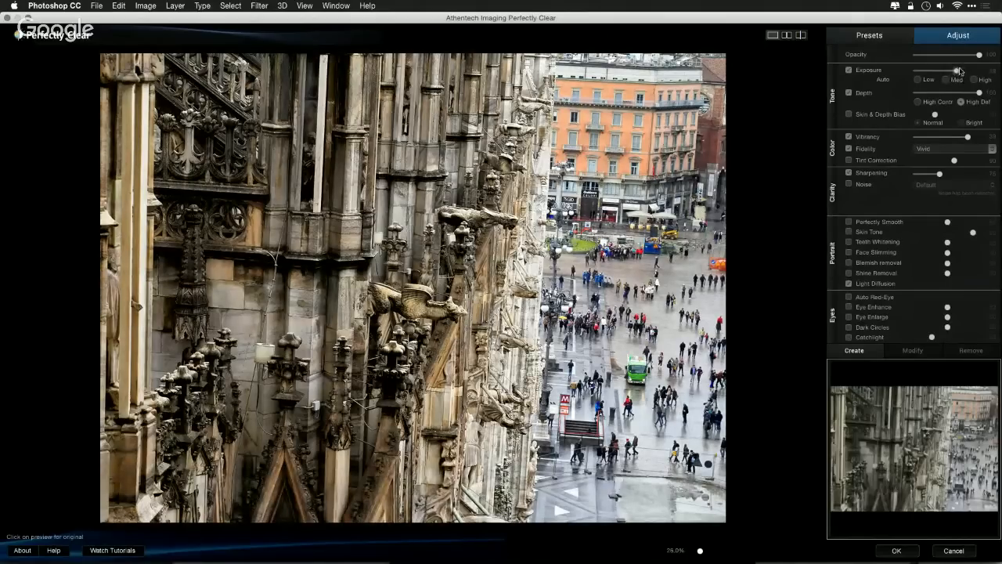
click(951, 81)
click(975, 80)
Step: Save the adjustments as a preset named Urbanscape and apply the filter to the cathedral photo
click(854, 351)
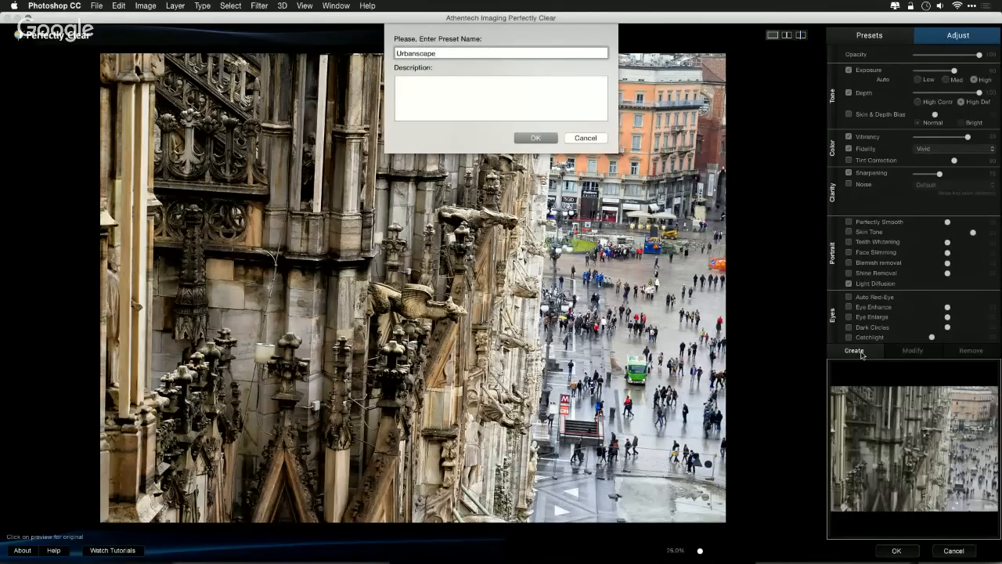
key(Return)
click(896, 550)
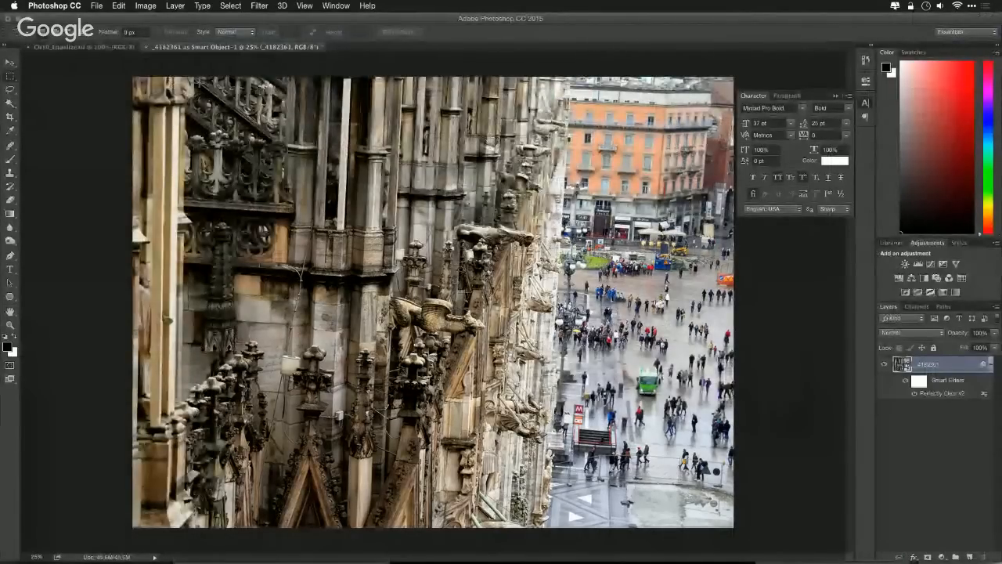
Step: Switch to Bridge and select Ch10_Auto_Levels2.tif, the yellow bell tower photo, Landscape.jpg and the cathedral square raw photo together
click(108, 48)
key(super+Tab)
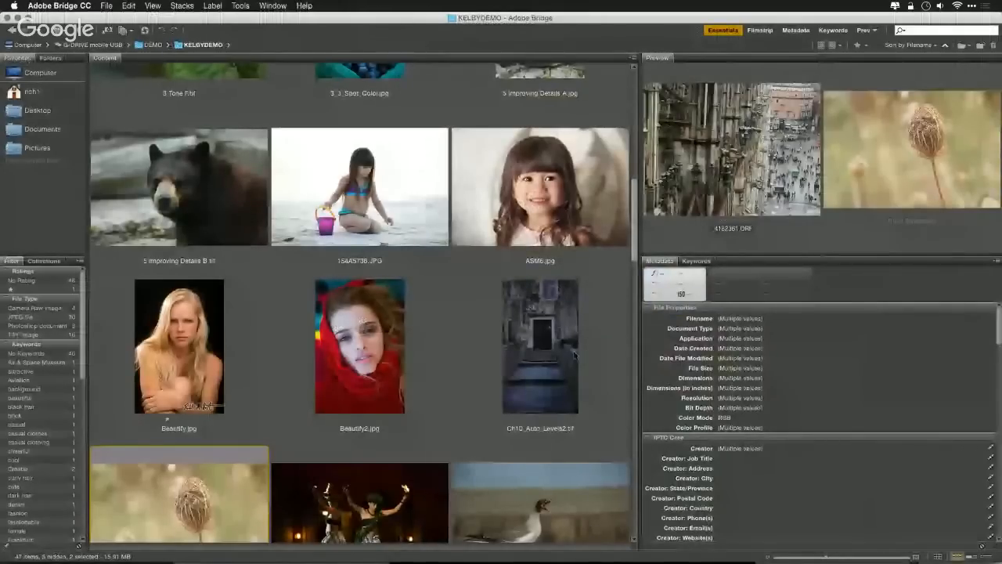
click(573, 354)
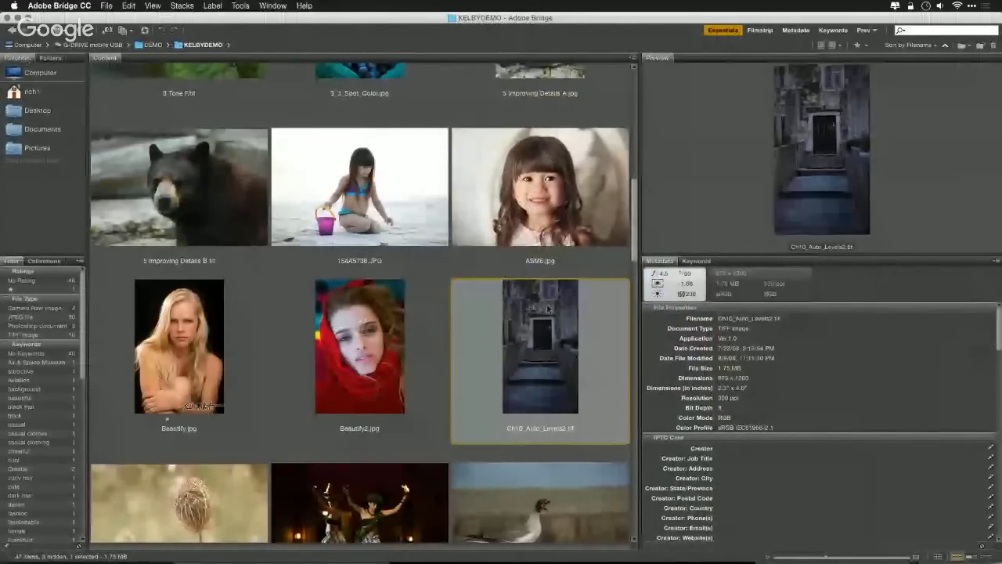
scroll(574, 354, down, 5)
scroll(548, 309, down, 4)
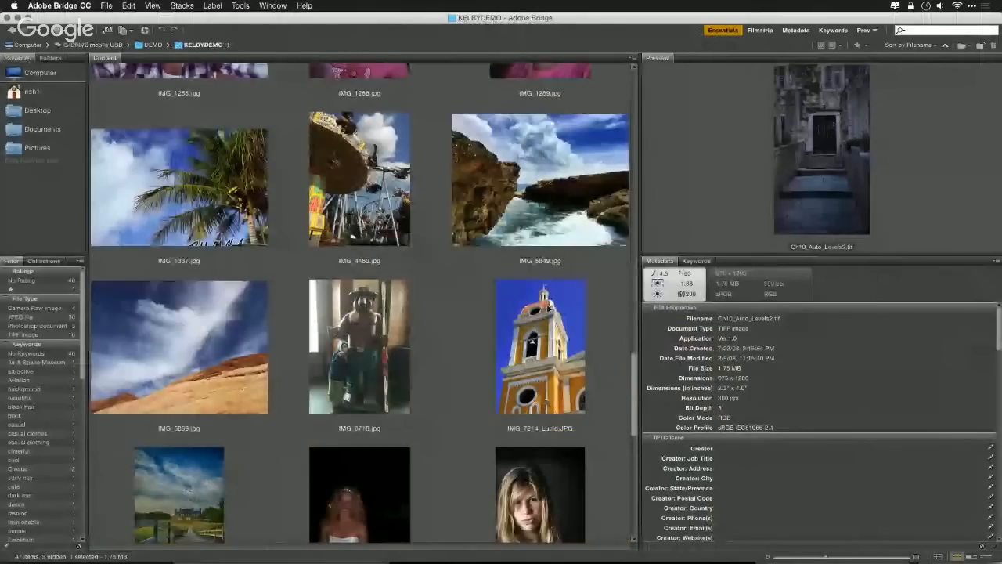
super+click(562, 375)
scroll(532, 327, down, 4)
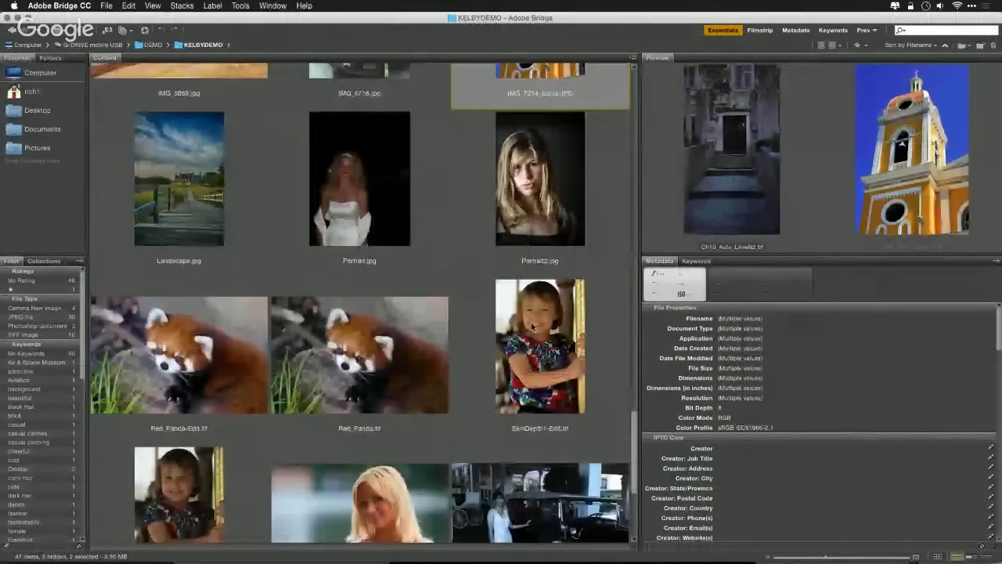
scroll(531, 327, up, 1)
scroll(531, 321, up, 1)
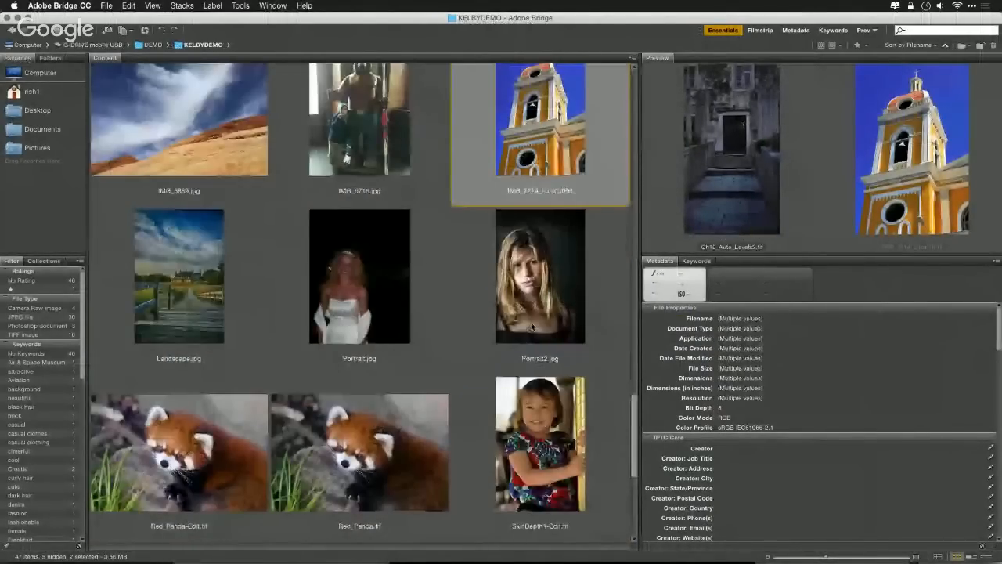
super+click(184, 297)
scroll(191, 298, up, 10)
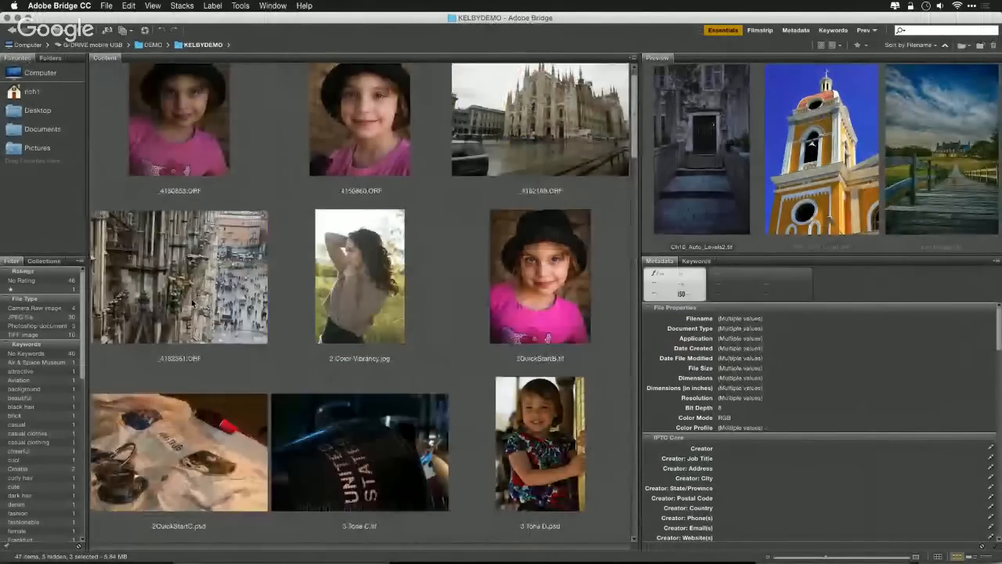
super+click(546, 151)
Step: Open the selected photos with Adobe Photoshop CC 2015, bringing the raw cathedral file in from Camera Raw as a smart object
right_click(546, 151)
mouse_move(595, 163)
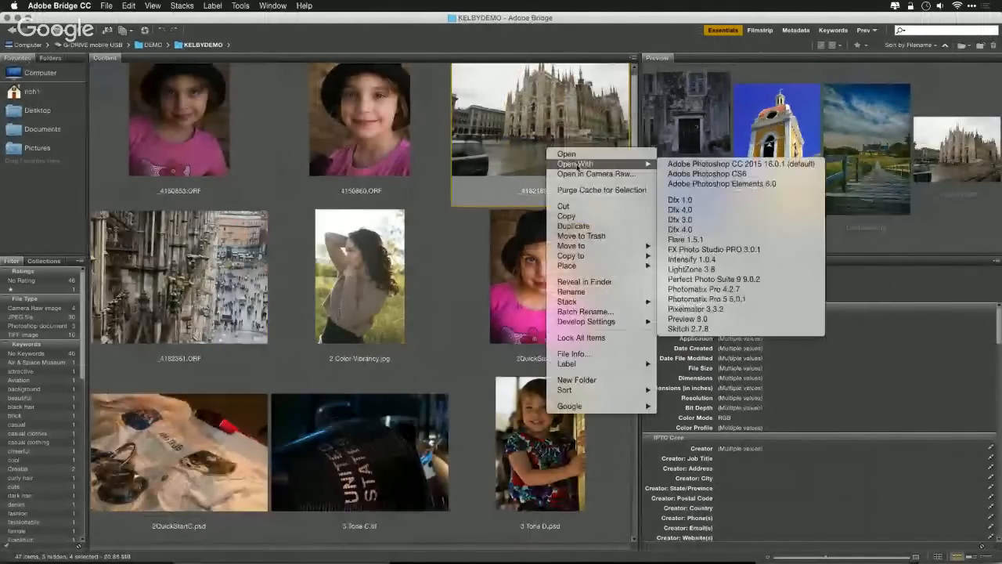
click(704, 163)
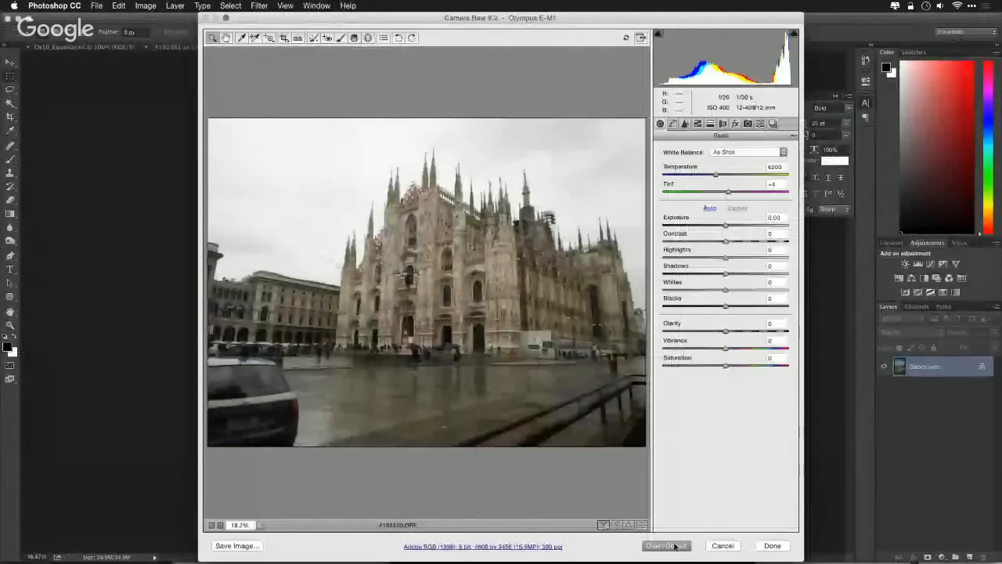
click(672, 546)
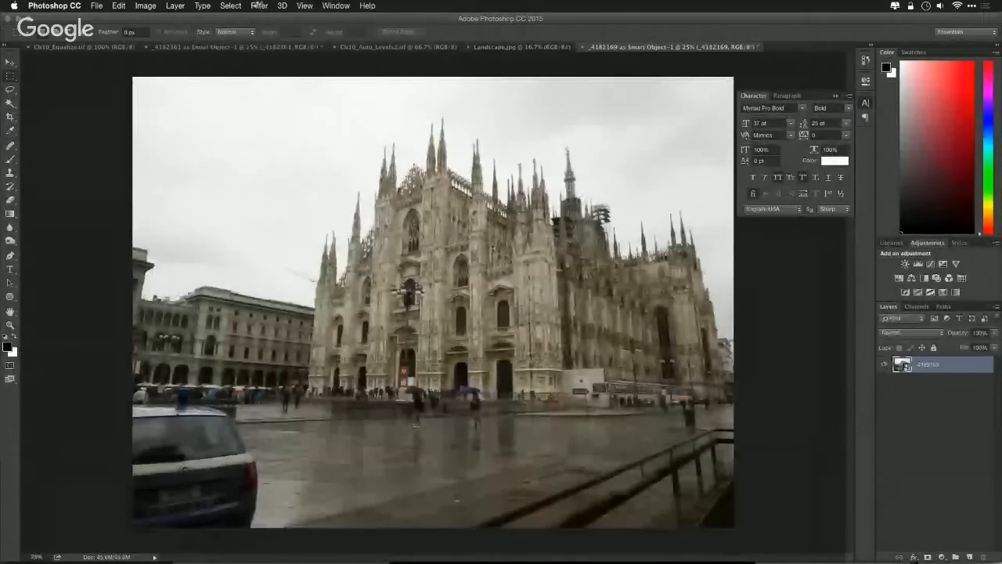
Step: Reapply Perfectly Clear with the Urbanscape preset to the cathedral photo and Landscape.jpg, comparing the latter before and after
key(super+f)
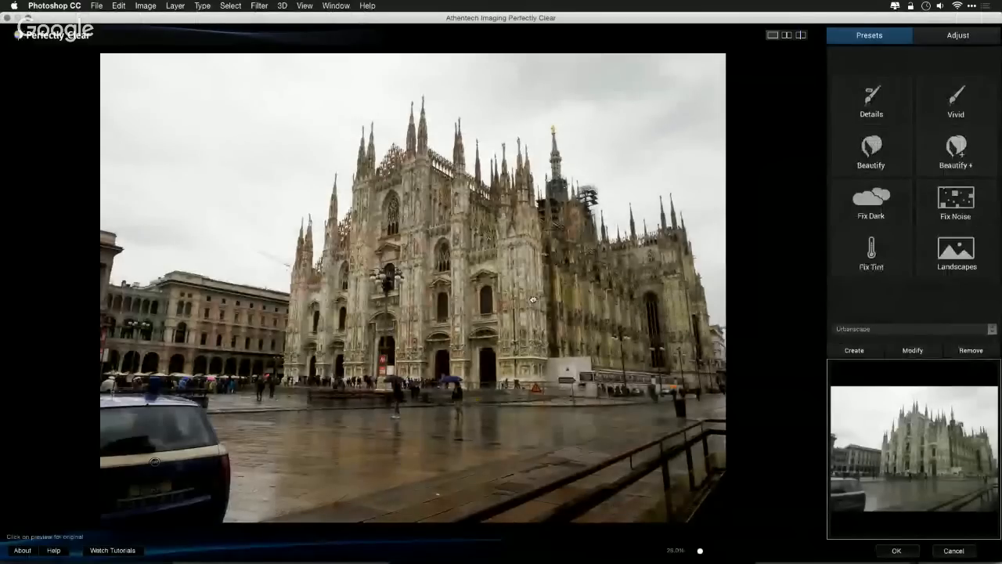
click(896, 551)
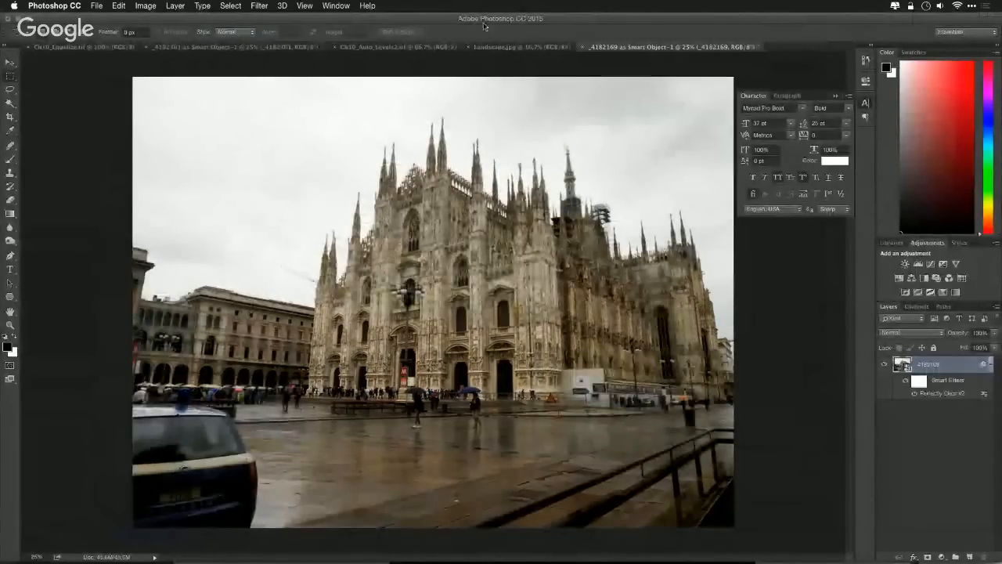
click(511, 48)
key(super+f)
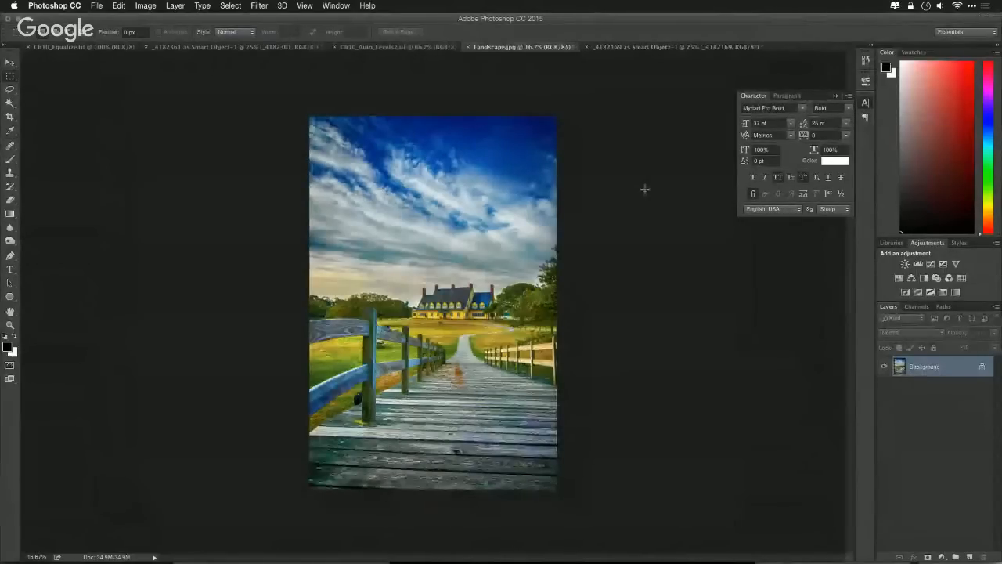
key(super+z)
key(super+z)
Step: Bring up the Ch10_Auto_Levels2.tif photo of the dark stone doorway
click(406, 48)
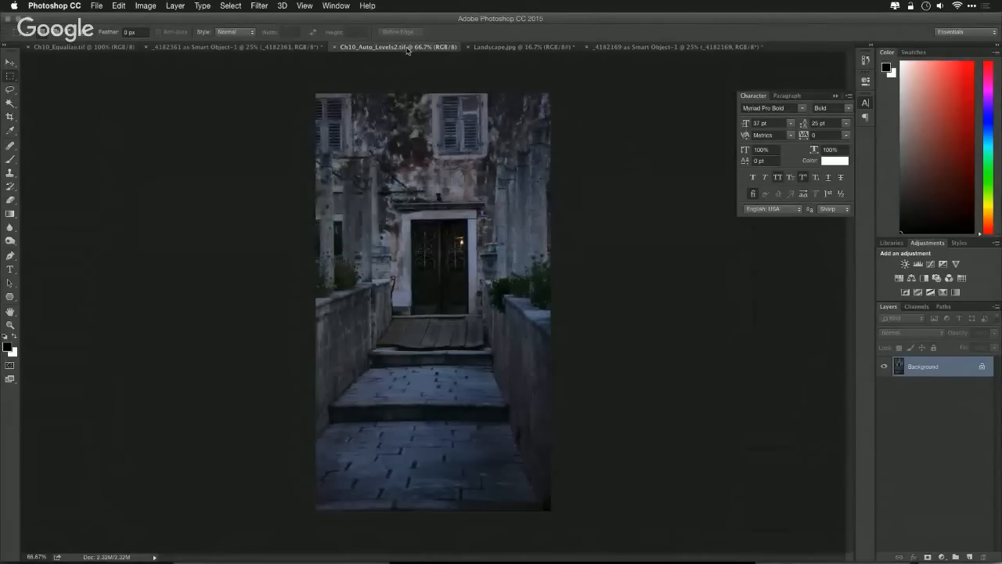
Step: Apply the Perfectly Clear v2 filter to the stone doorway photo with Tint Correction enabled, comparing the correction against the original
click(259, 6)
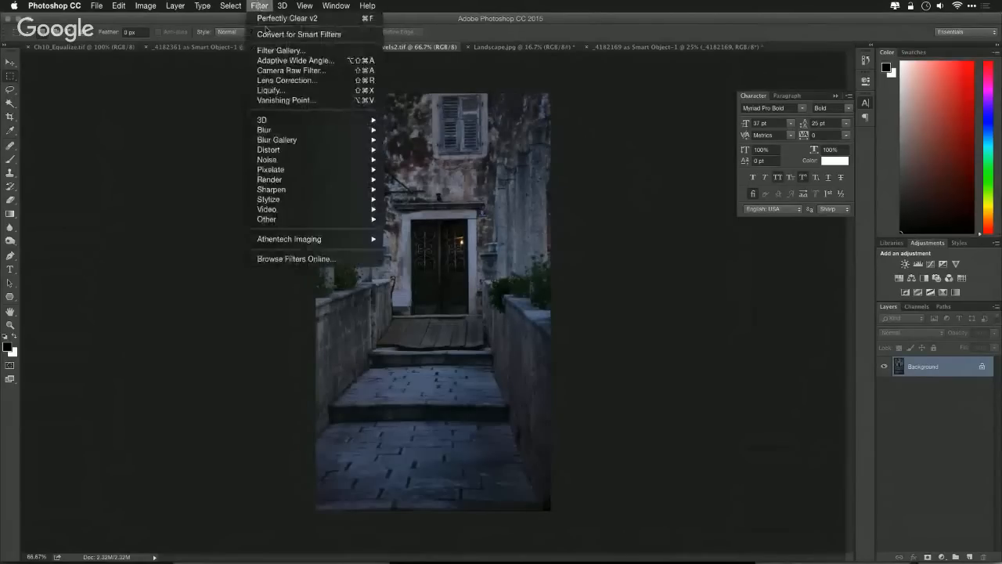
click(270, 19)
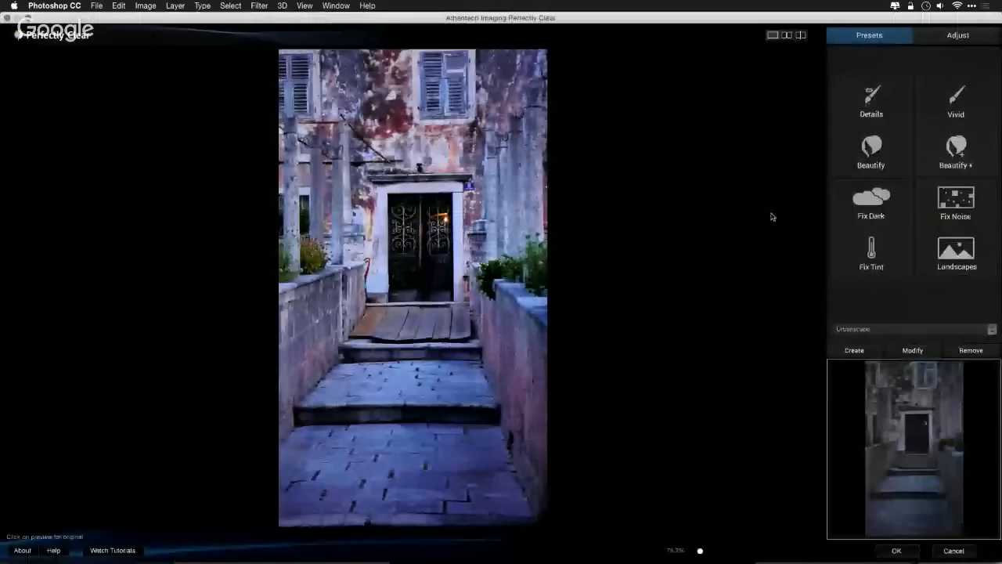
click(957, 34)
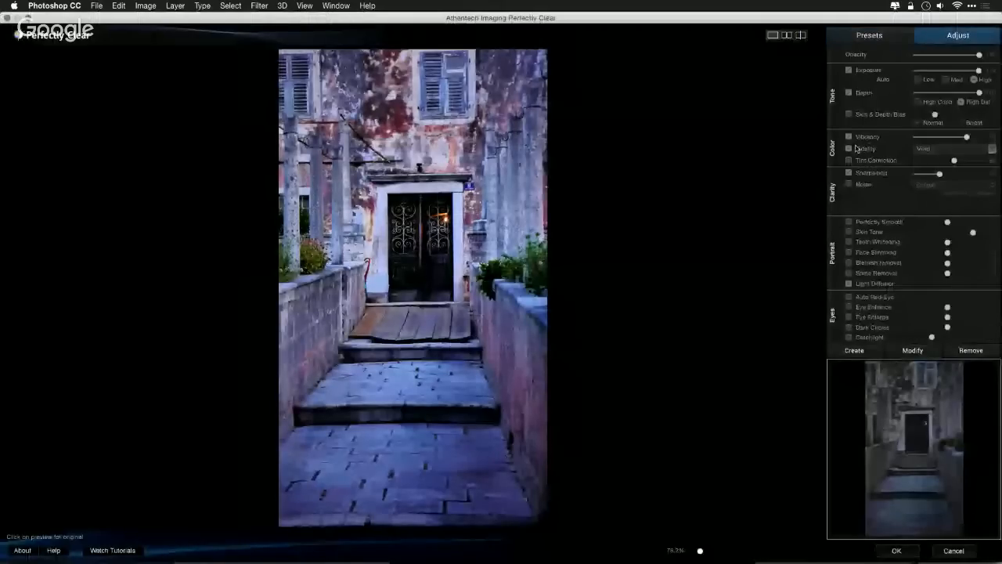
click(849, 160)
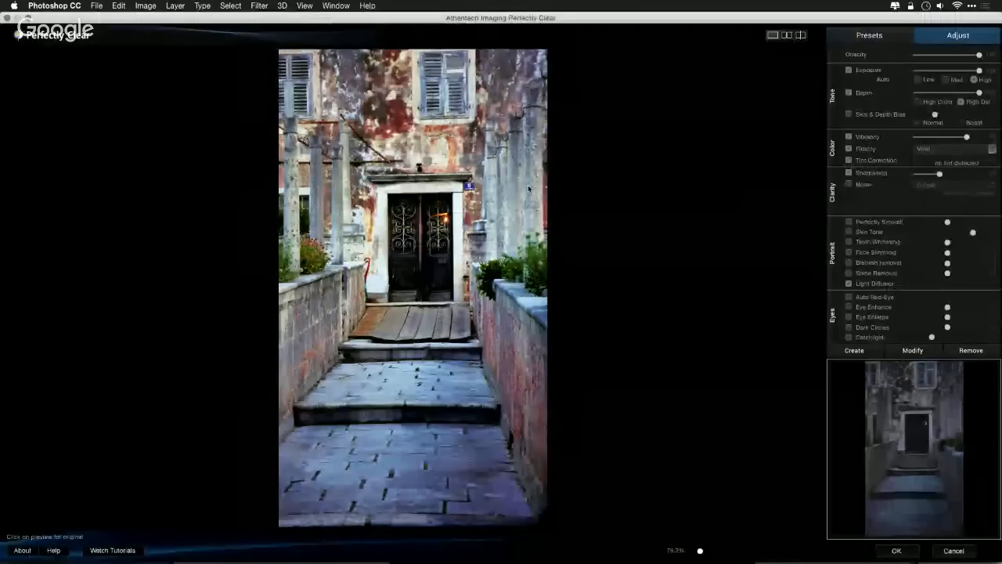
click(495, 183)
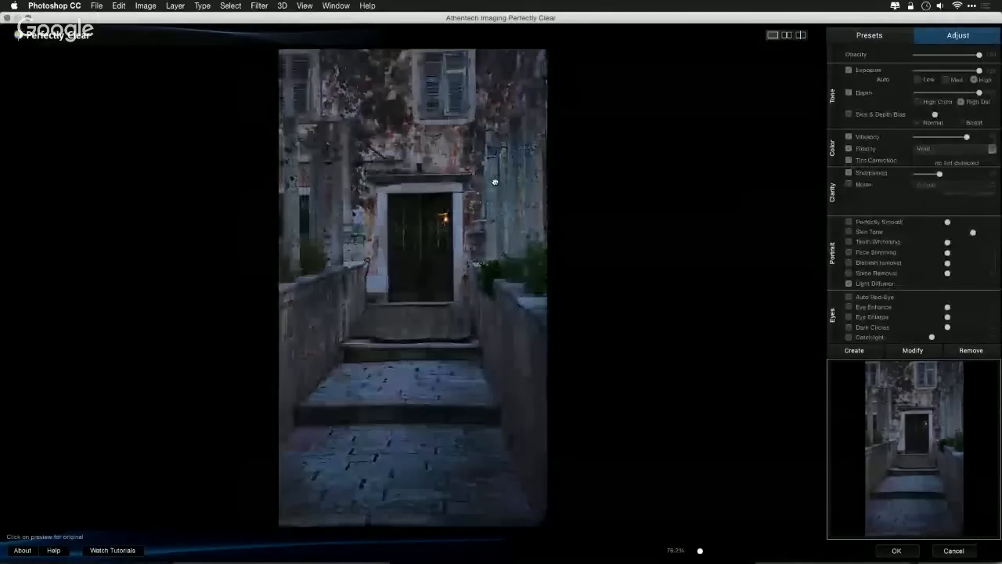
drag(495, 183, 495, 184)
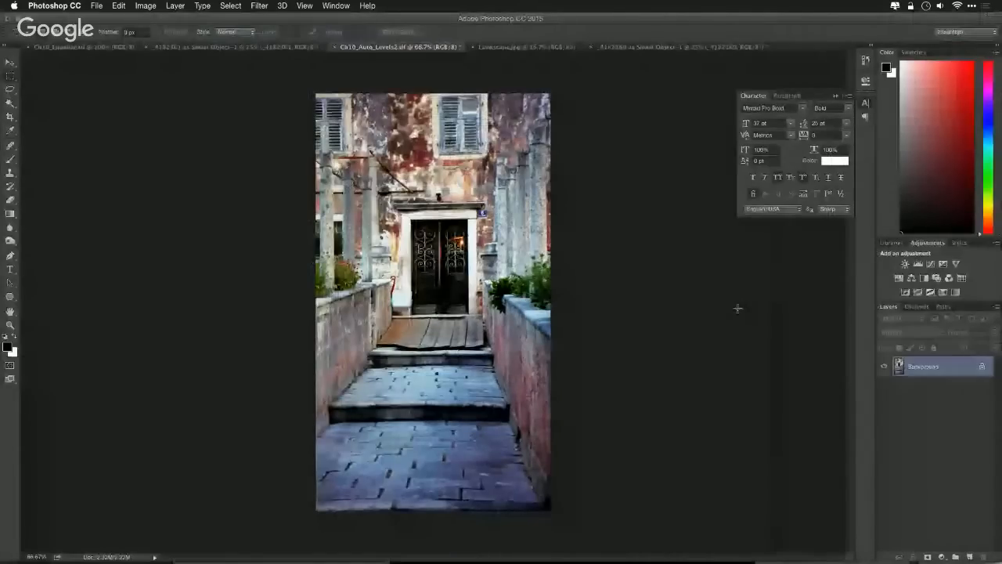
Step: Run Perfectly Clear v2 on Ch10_Equalize.tif, choose the Landscapes preset and compare it with the original
click(179, 46)
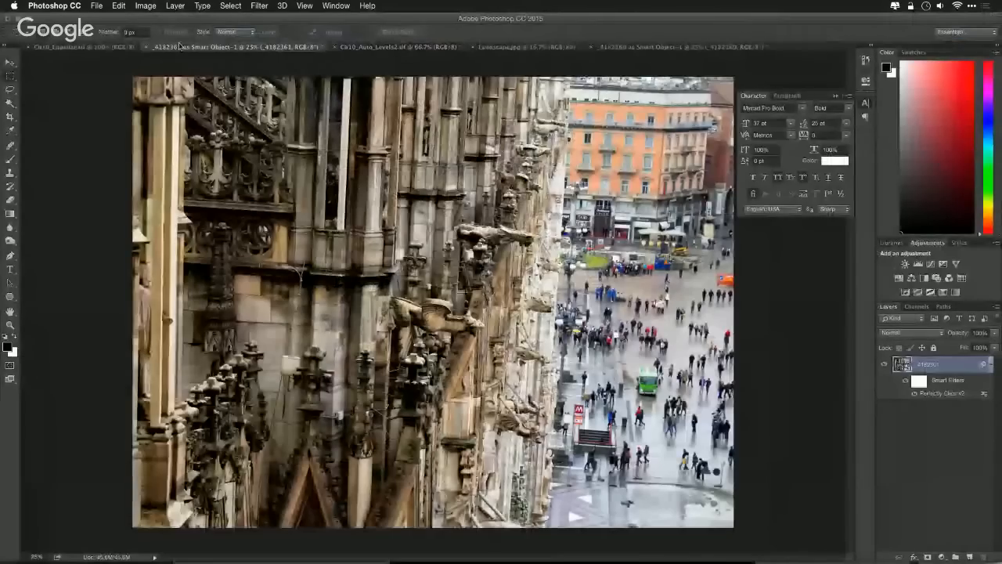
click(82, 46)
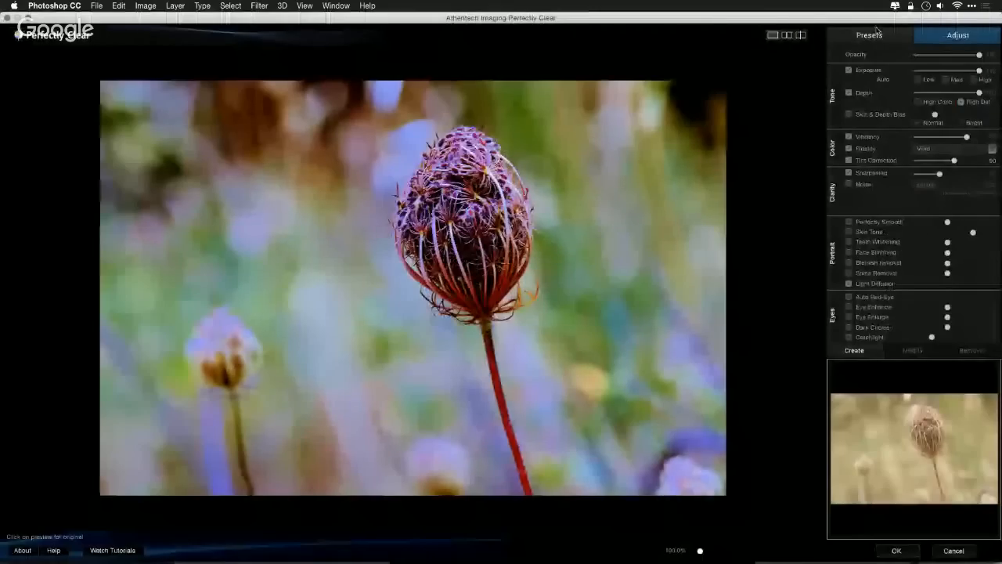
click(869, 35)
click(956, 252)
click(554, 242)
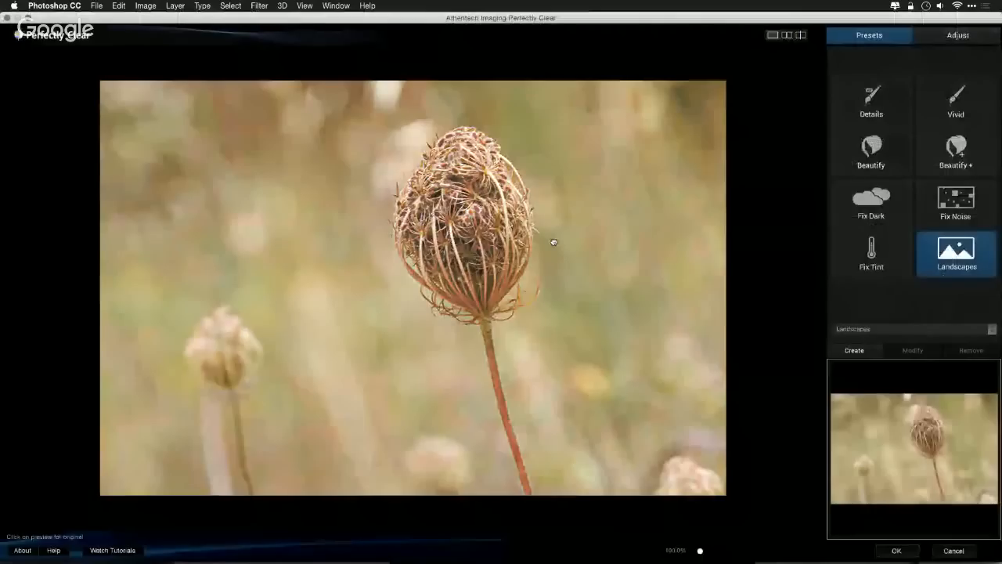
click(553, 241)
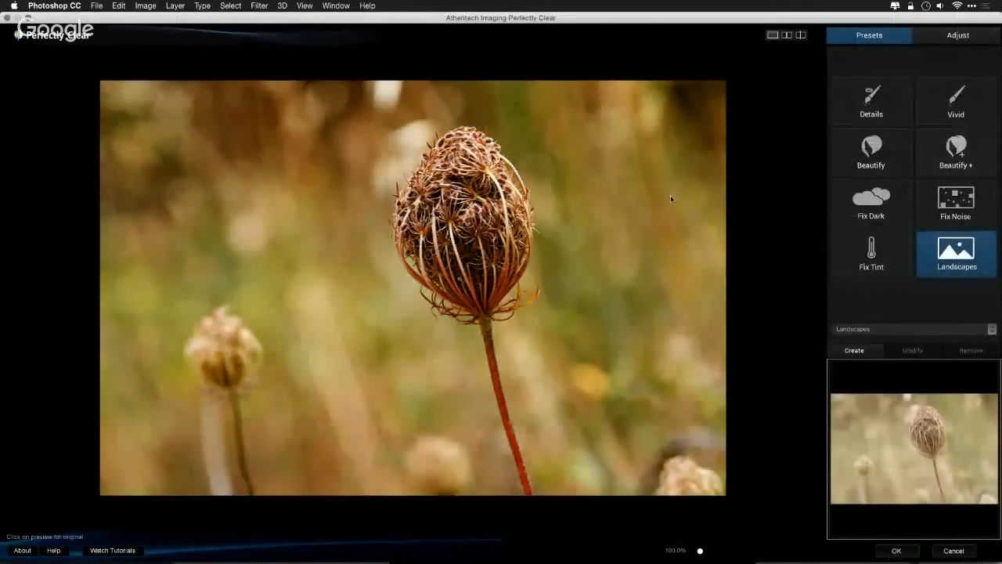
Step: Lower the overall opacity of the correction, compare it with the original and apply the filter to the flower photo
click(948, 43)
drag(975, 55, 938, 57)
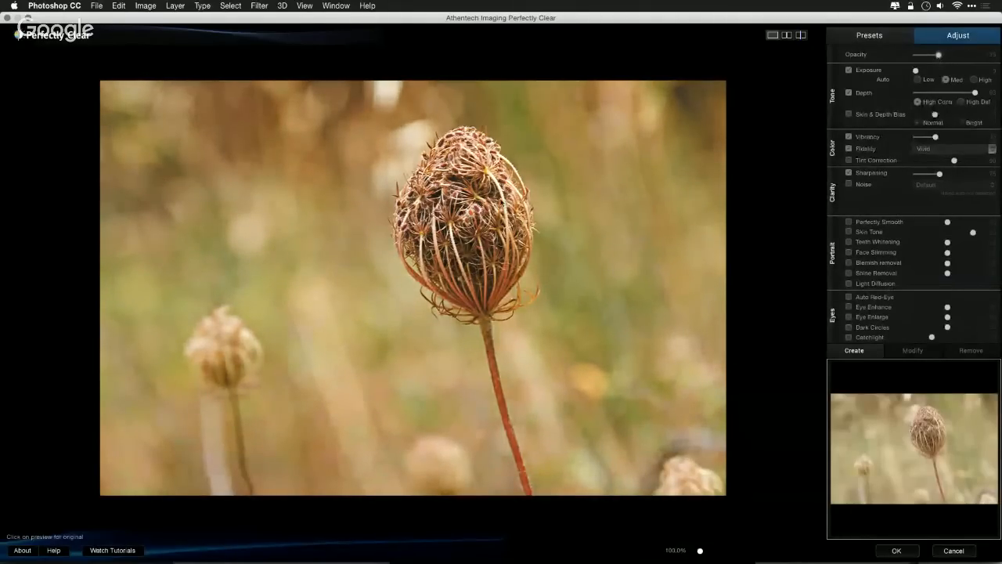
click(478, 219)
click(478, 219)
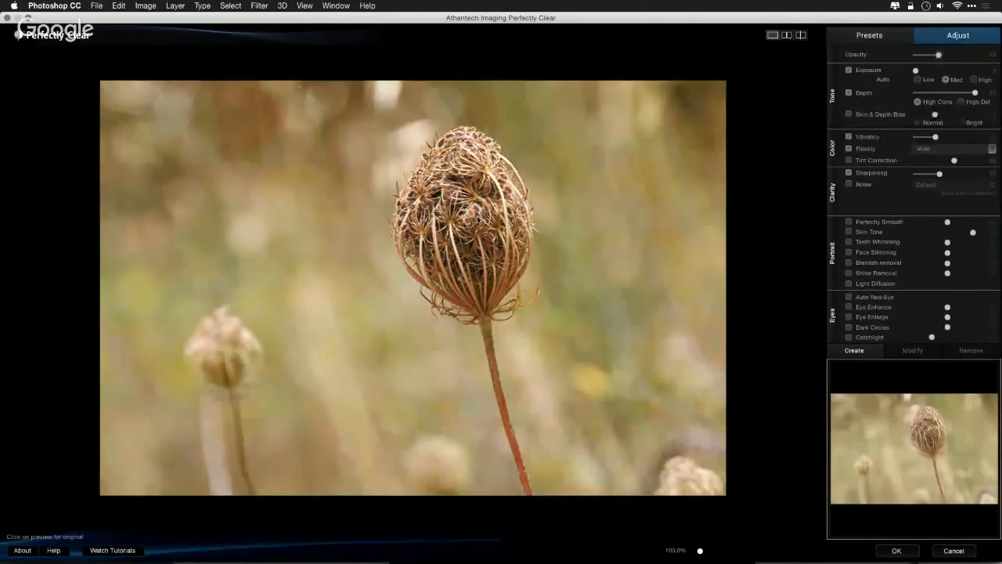
click(898, 551)
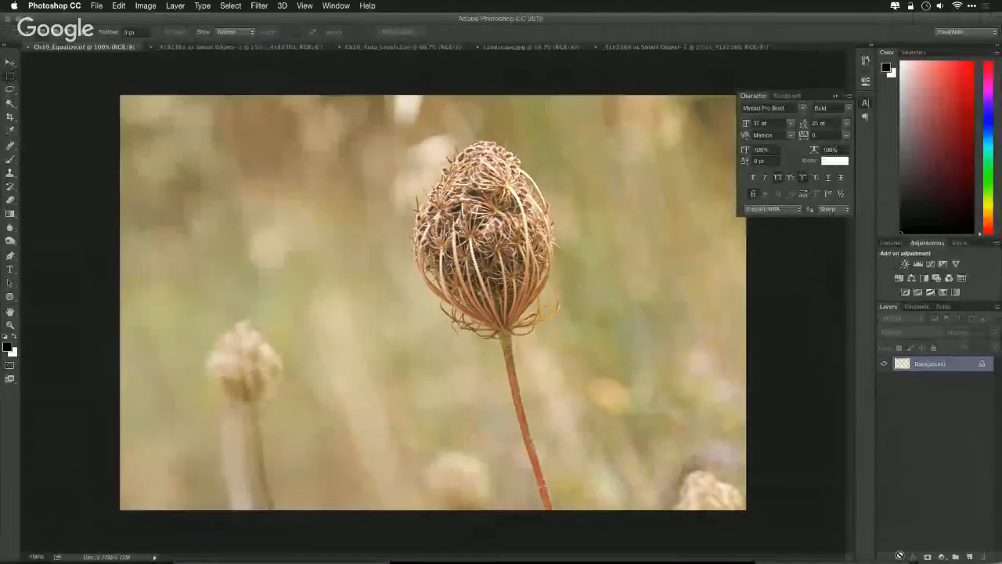
Step: Switch to Safari to check the list of viewer questions, and return to Photoshop
key(super+Tab)
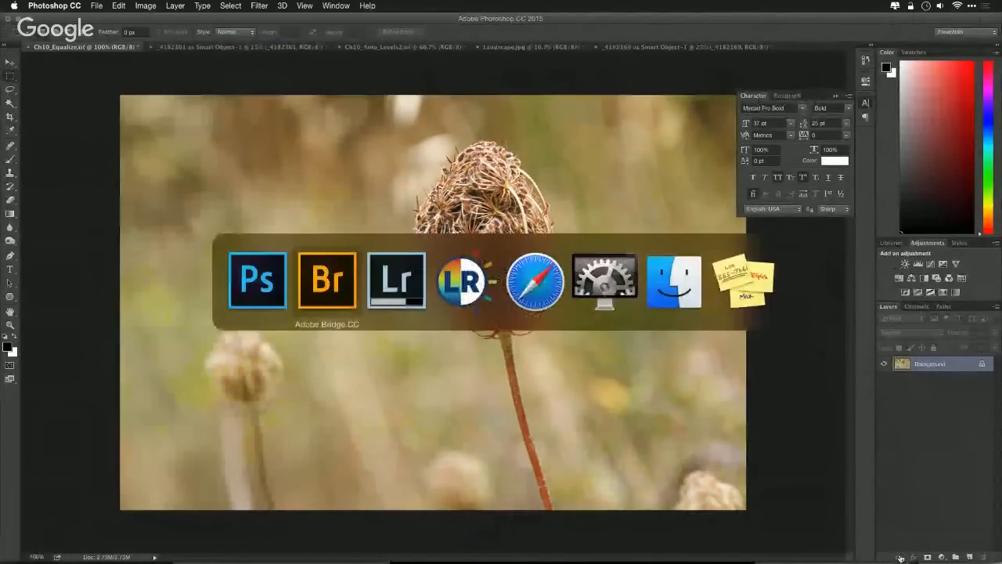
click(513, 283)
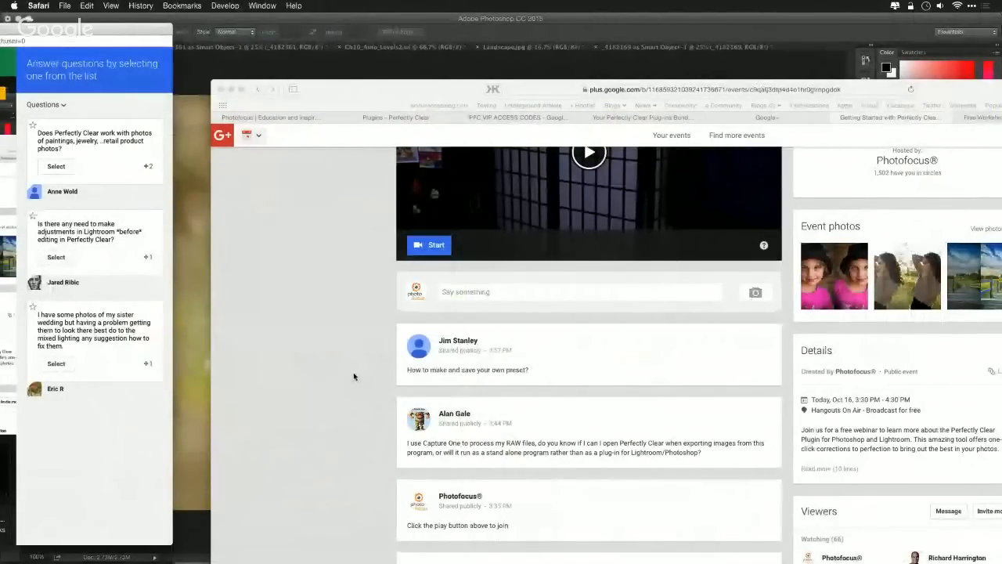
click(193, 336)
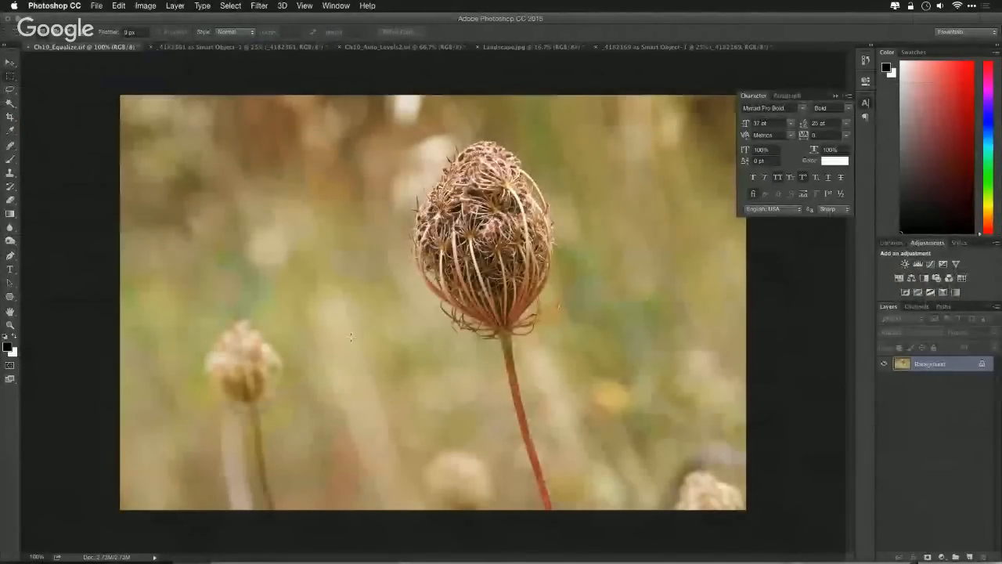
click(96, 5)
click(96, 5)
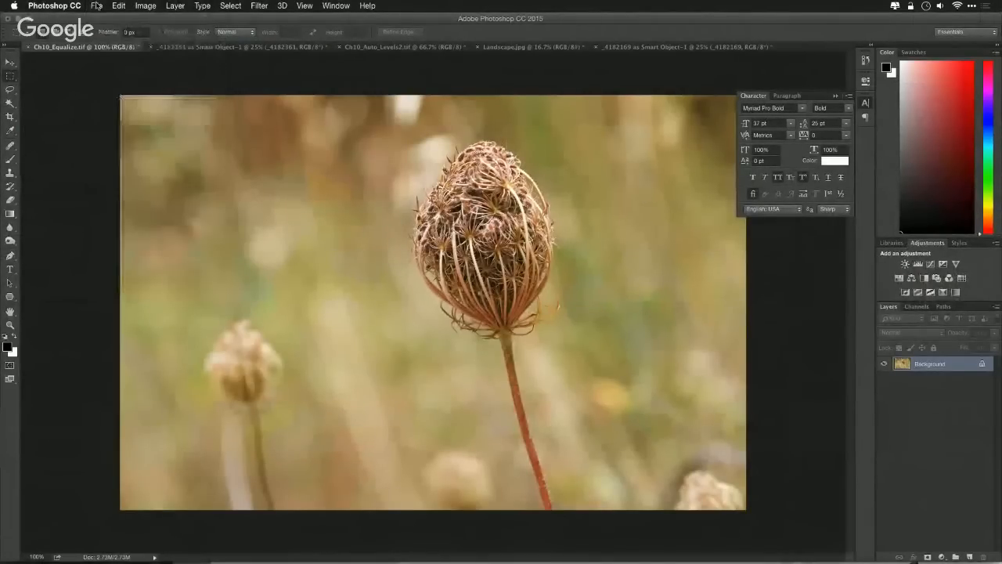
Step: Switch to Adobe Bridge and select 2 Color Vibrancy.jpg, 2QuickStartC.psd, the photo of the red-haired boy and Exposure.JPG
key(super+Tab)
click(409, 268)
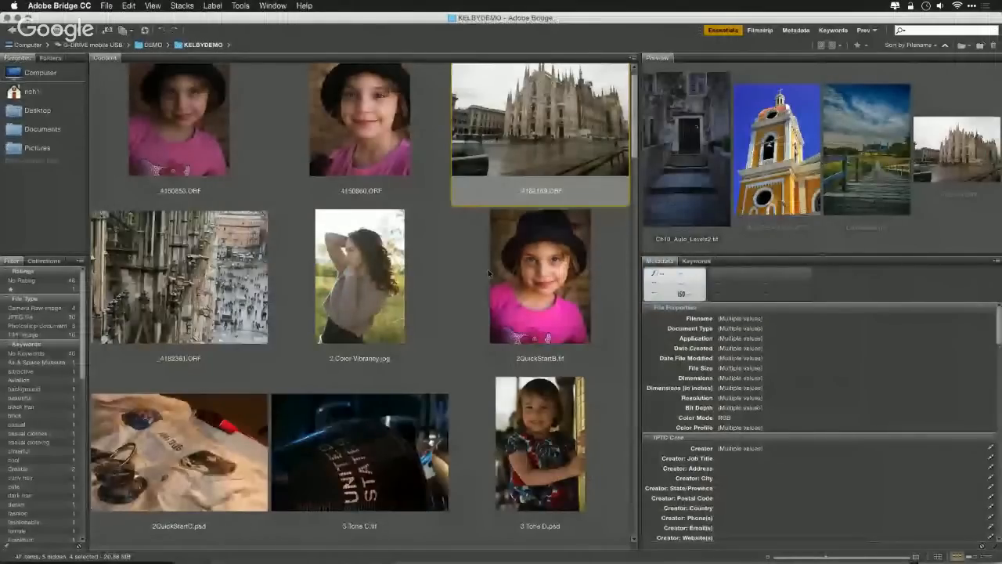
click(385, 288)
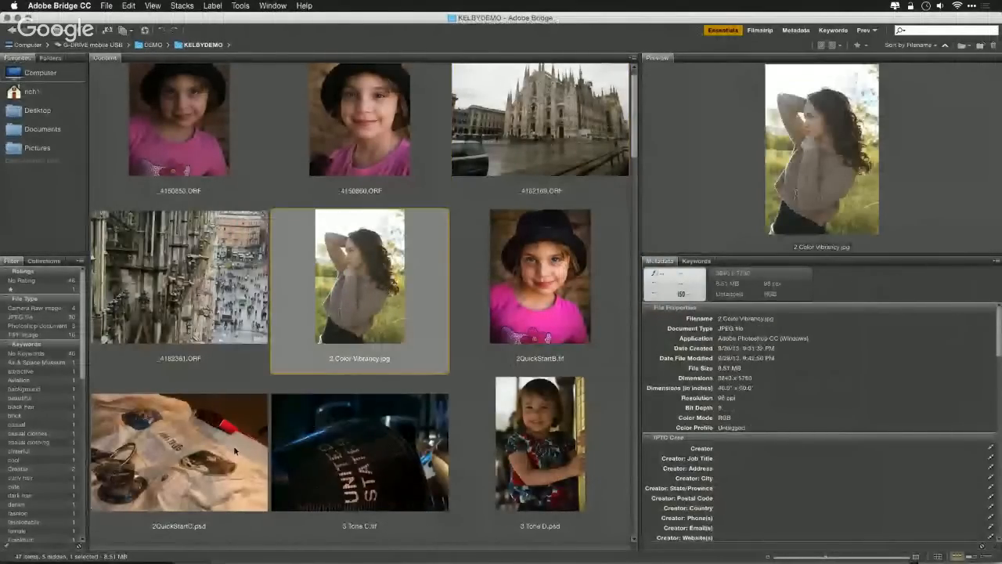
super+click(237, 451)
scroll(263, 404, down, 10)
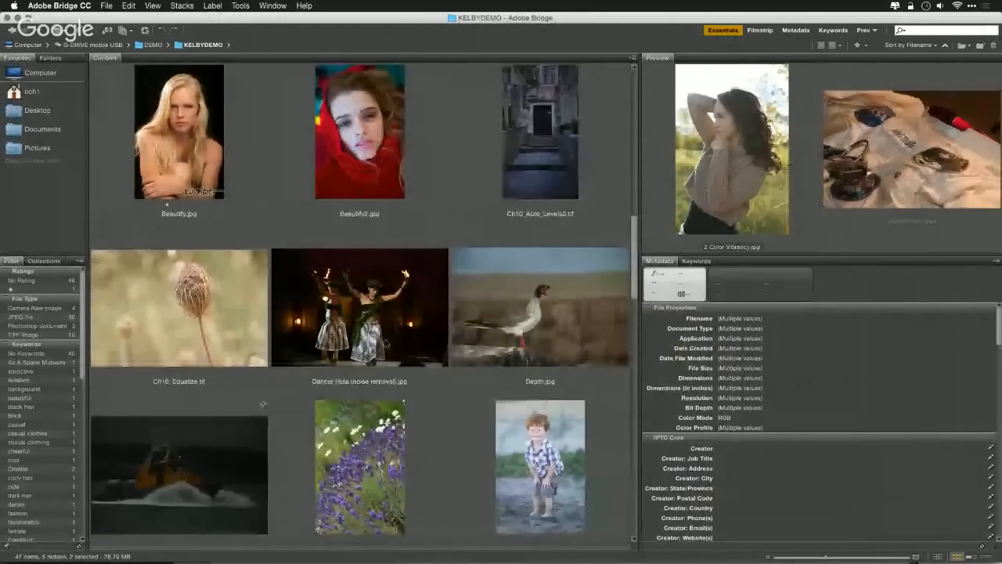
super+click(542, 448)
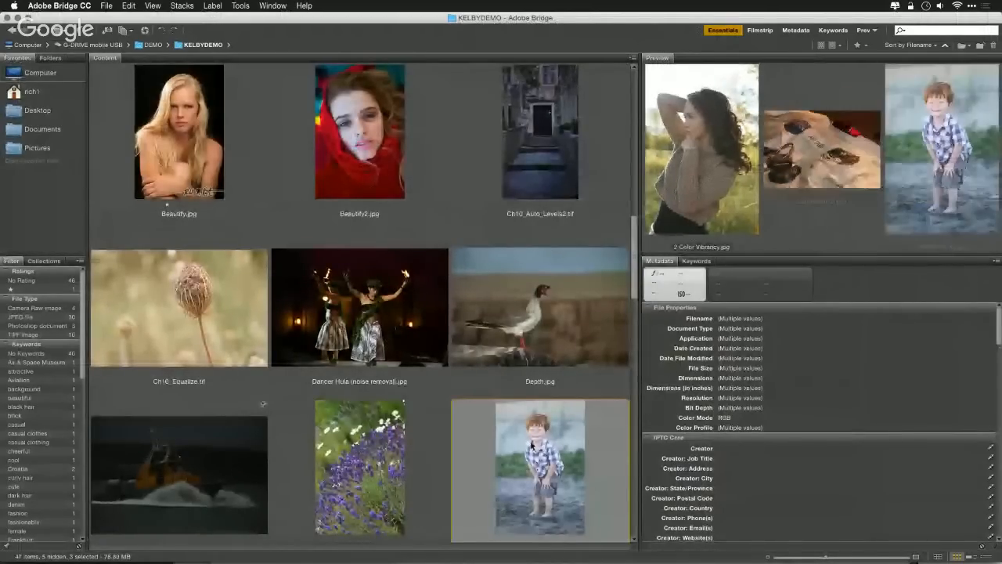
super+click(225, 466)
Step: Add the curly-haired woman, carnival ride, rocky coast, Tint.JPG and mother-and-daughter photos to the selection and open them all in Photoshop
scroll(222, 440, down, 5)
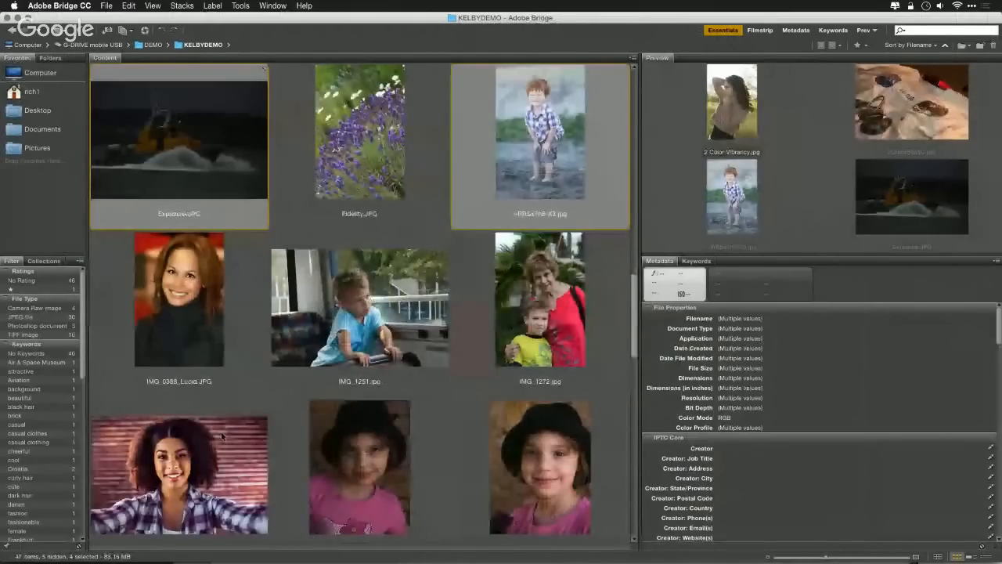
super+click(222, 457)
scroll(367, 418, down, 7)
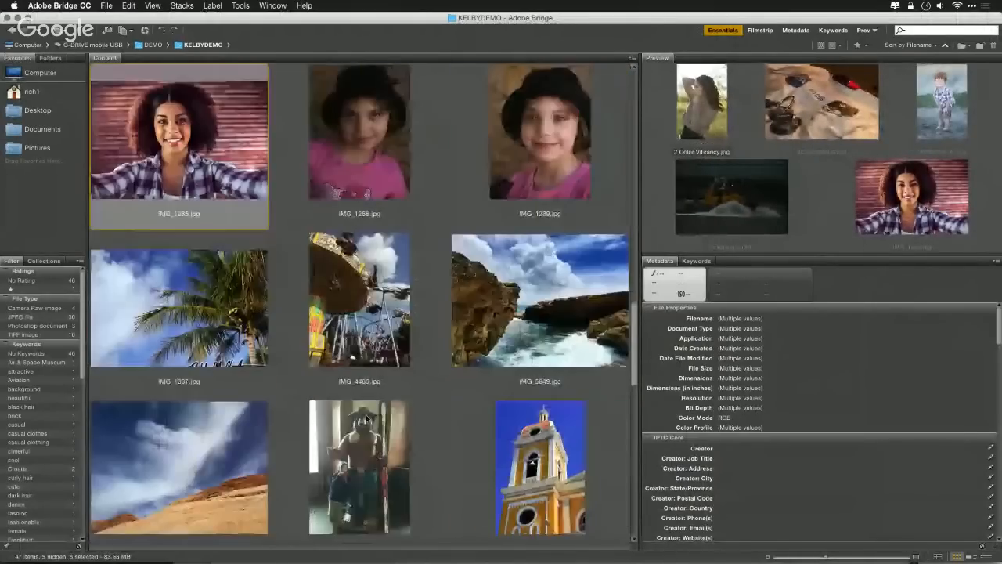
super+click(435, 221)
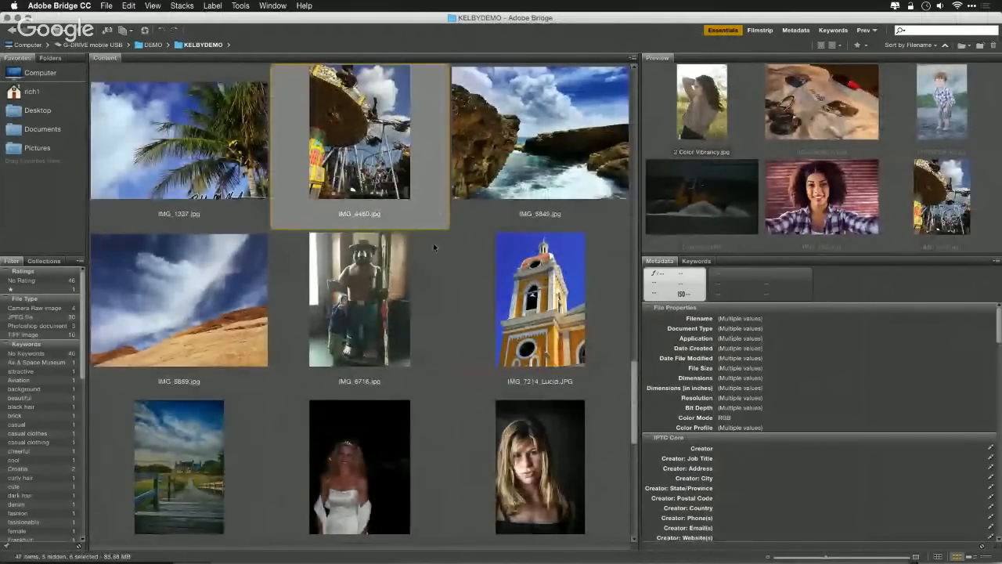
super+click(542, 161)
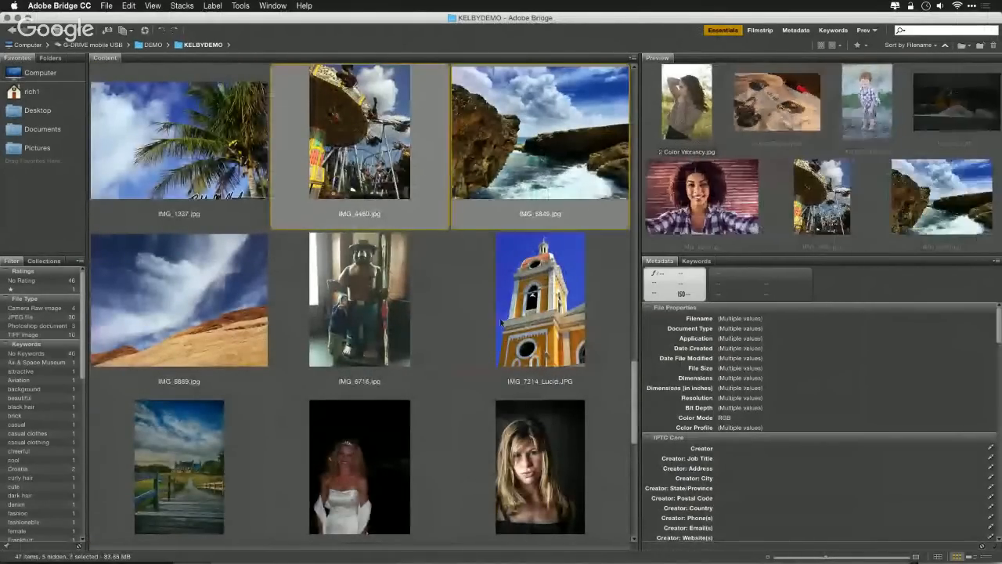
scroll(498, 321, down, 5)
super+click(528, 324)
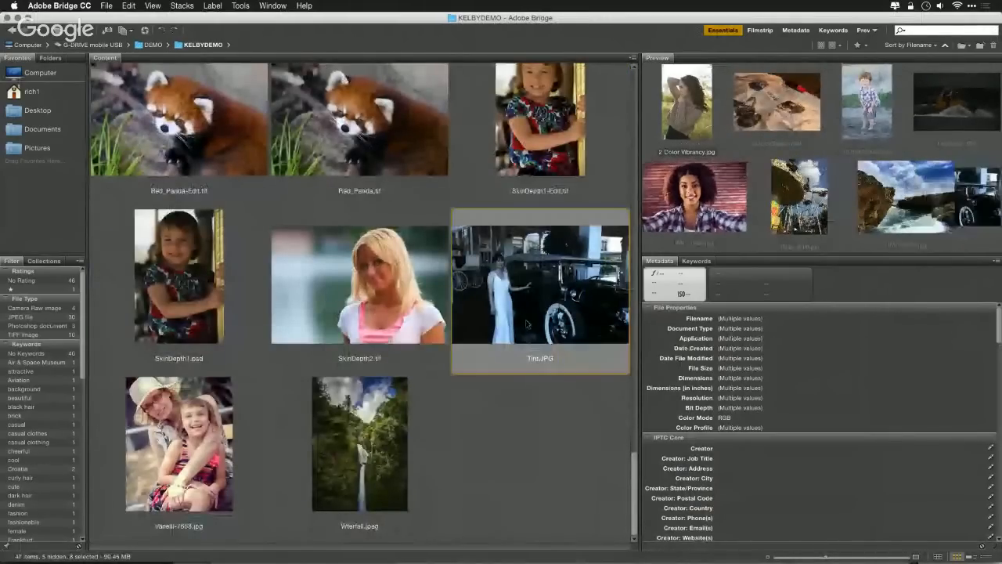
super+click(206, 460)
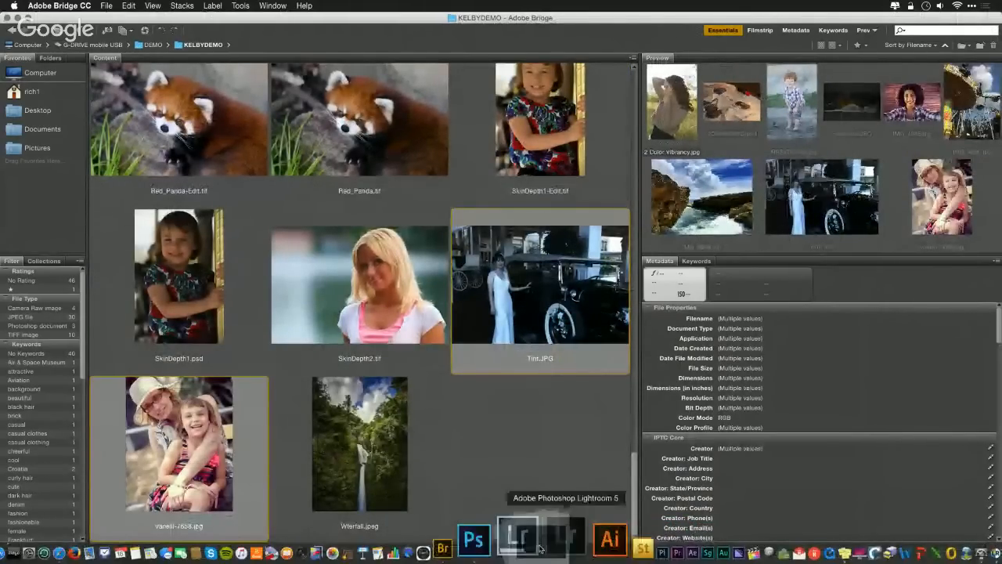
click(514, 537)
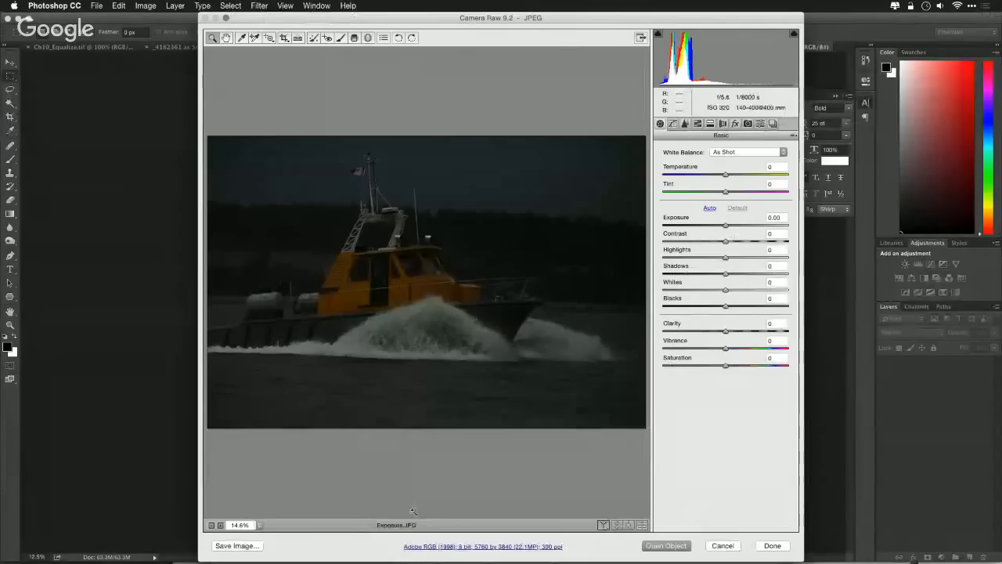
Step: Try Exposure +3.50, Highlights -100 and Shadows +100 on Exposure.JPG in Camera Raw, and reset the sliders to their defaults
mouse_move(726, 224)
mouse_down()
mouse_move(798, 232)
mouse_move(728, 233)
mouse_up()
drag(723, 275, 861, 270)
drag(725, 258, 654, 259)
drag(726, 227, 769, 226)
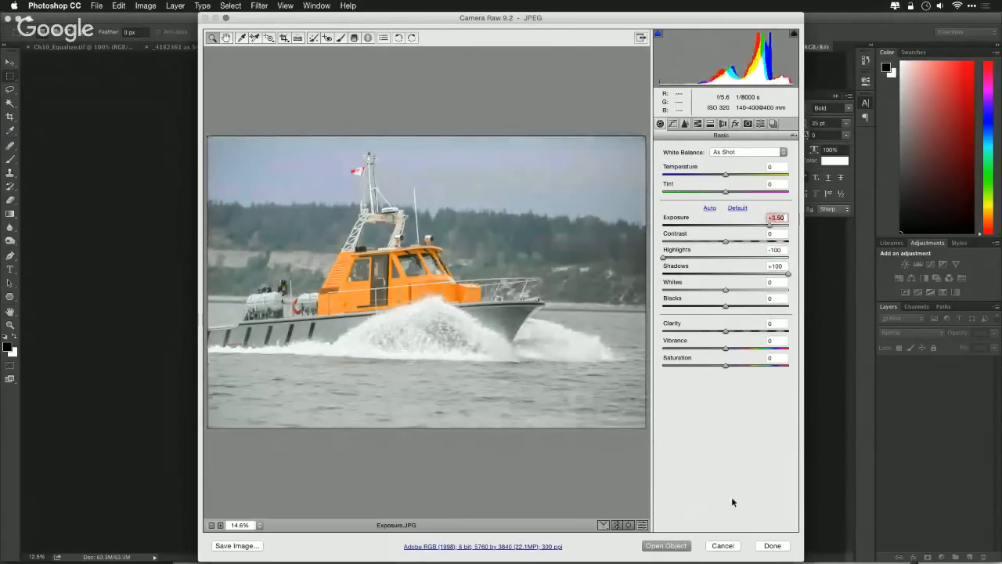
click(744, 210)
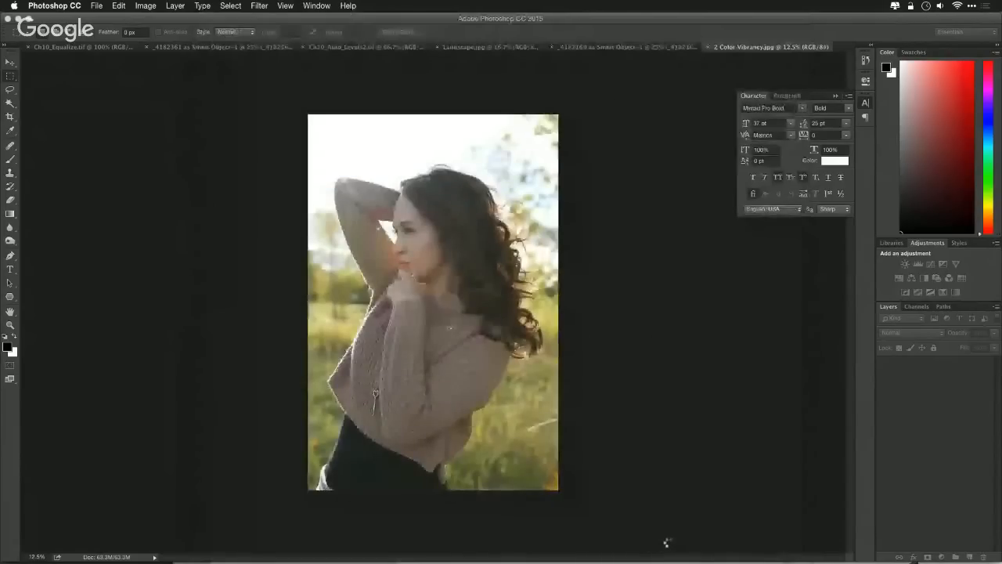
Step: Look through the newly opened photos one after another, including the mother and daughter, flight suit, rocky coast, boy and curly-haired woman
key(ctrl+Tab)
key(ctrl+Tab)
key(ctrl+Tab)
key(ctrl+Tab)
key(ctrl+Tab)
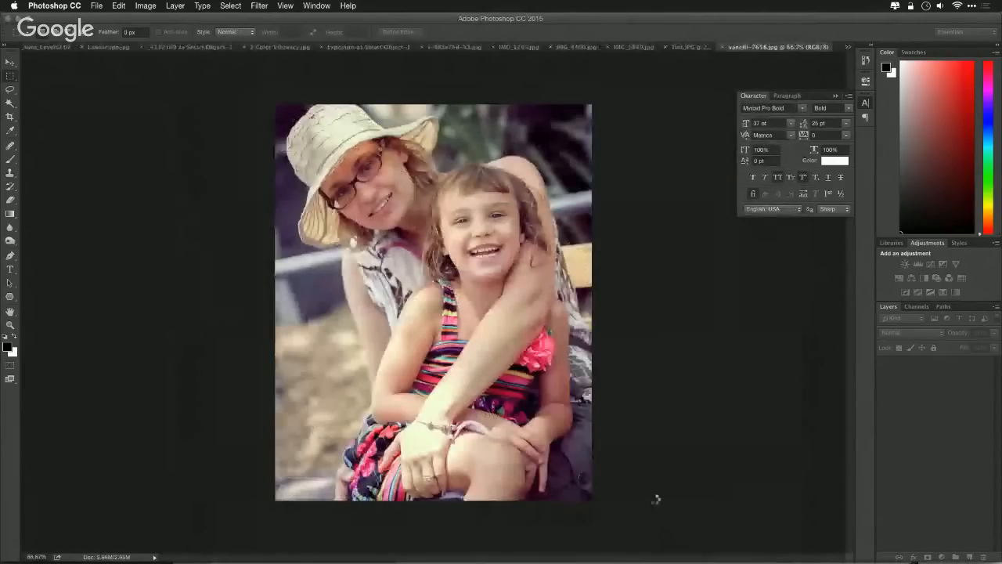
key(ctrl+Tab)
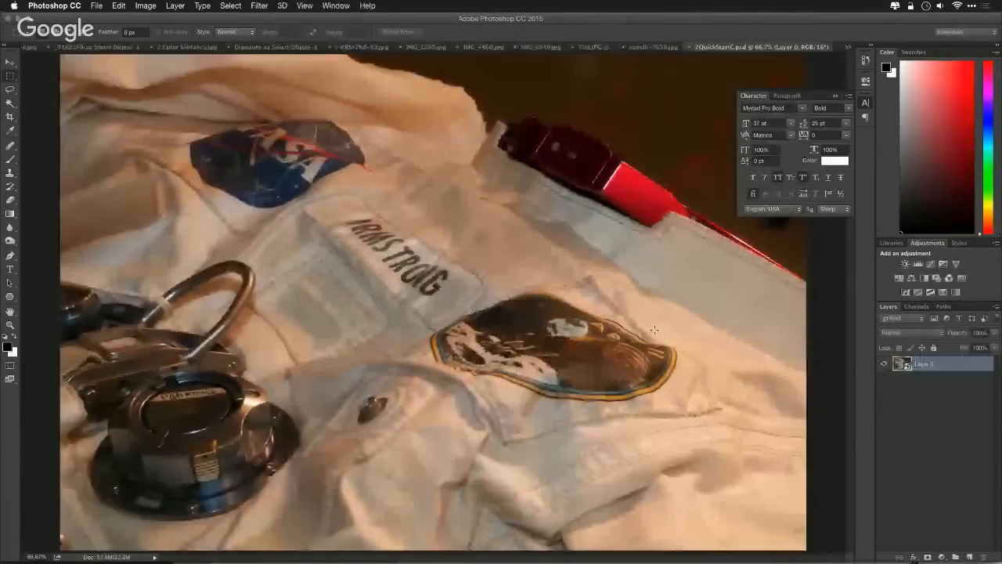
click(646, 49)
click(595, 47)
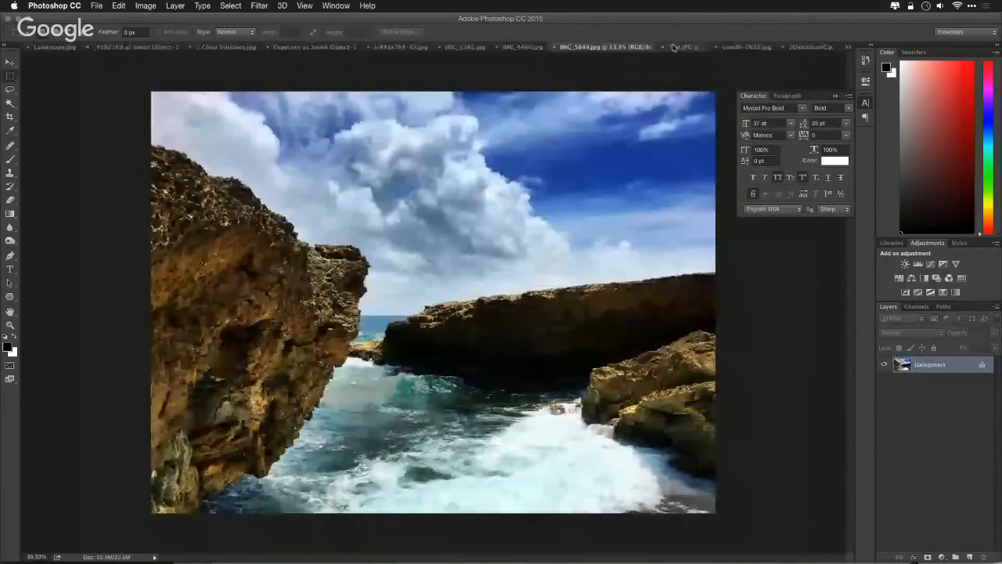
click(673, 47)
click(489, 49)
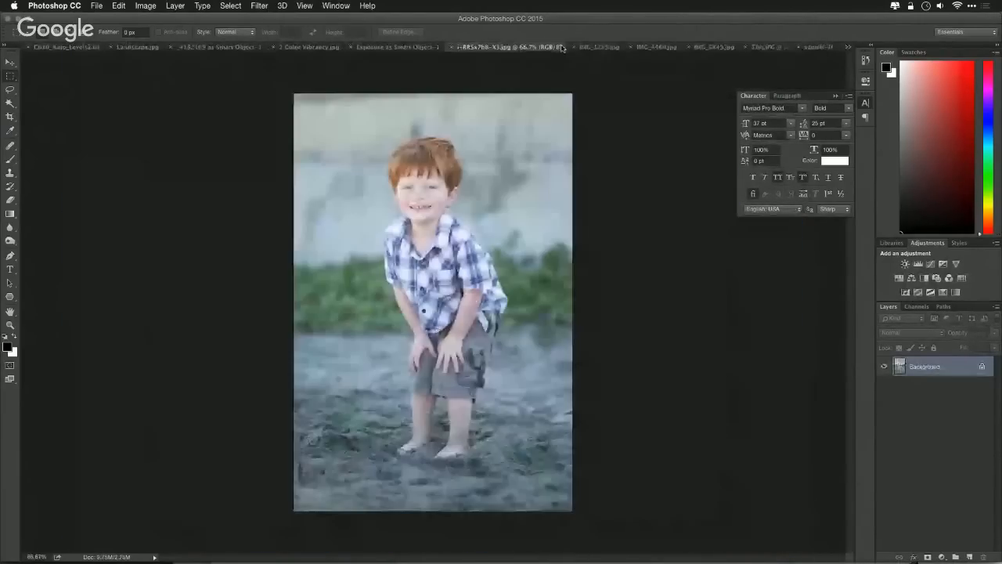
click(595, 48)
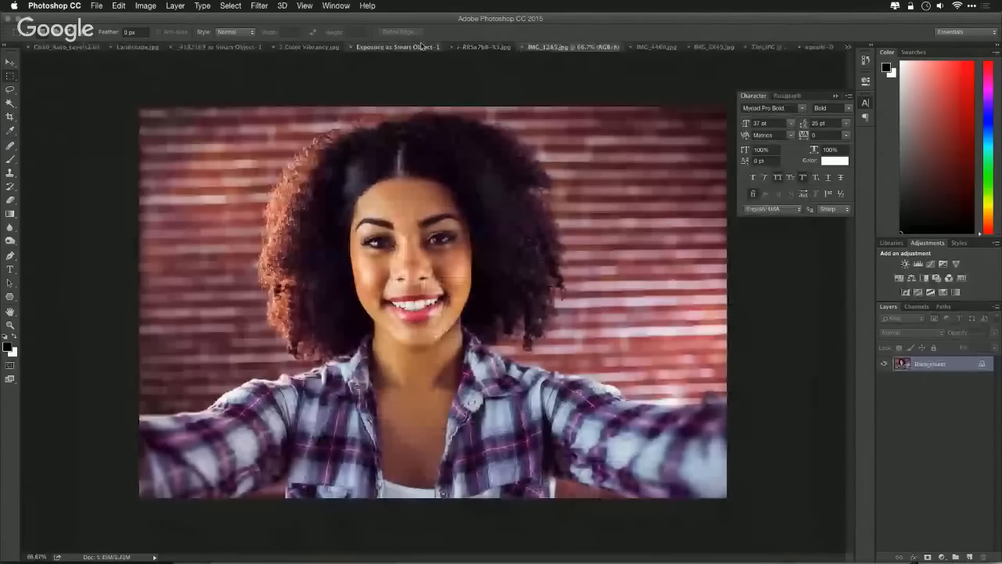
Step: Load the dark orange boat photo, the Exposure smart object, into Perfectly Clear v2 and apply the Fix Dark preset
click(420, 47)
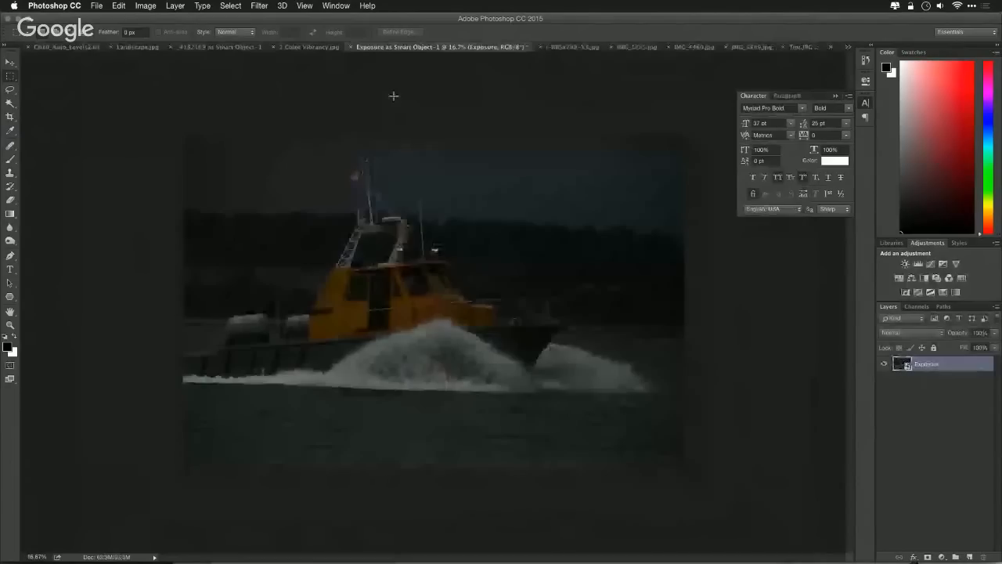
click(259, 5)
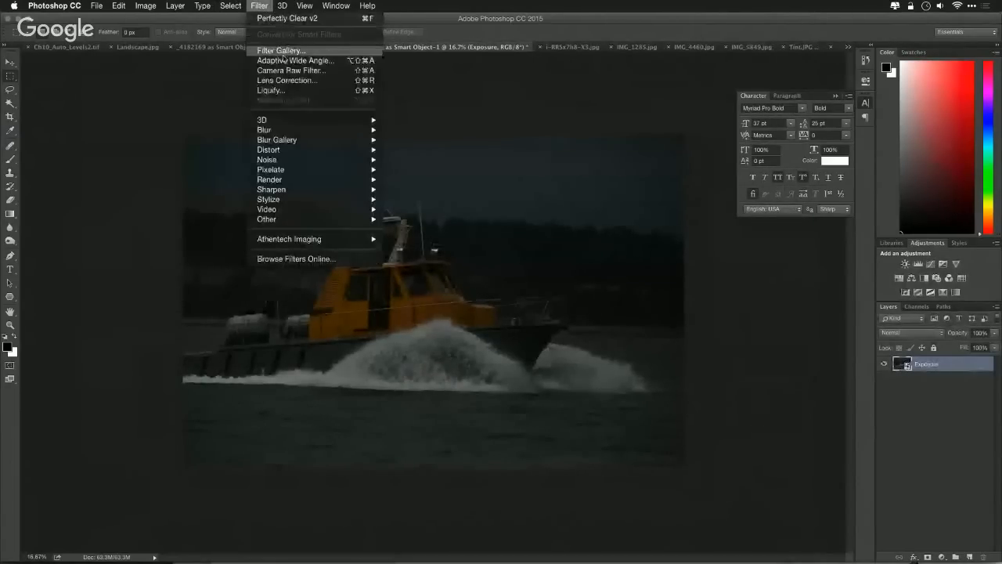
mouse_move(335, 238)
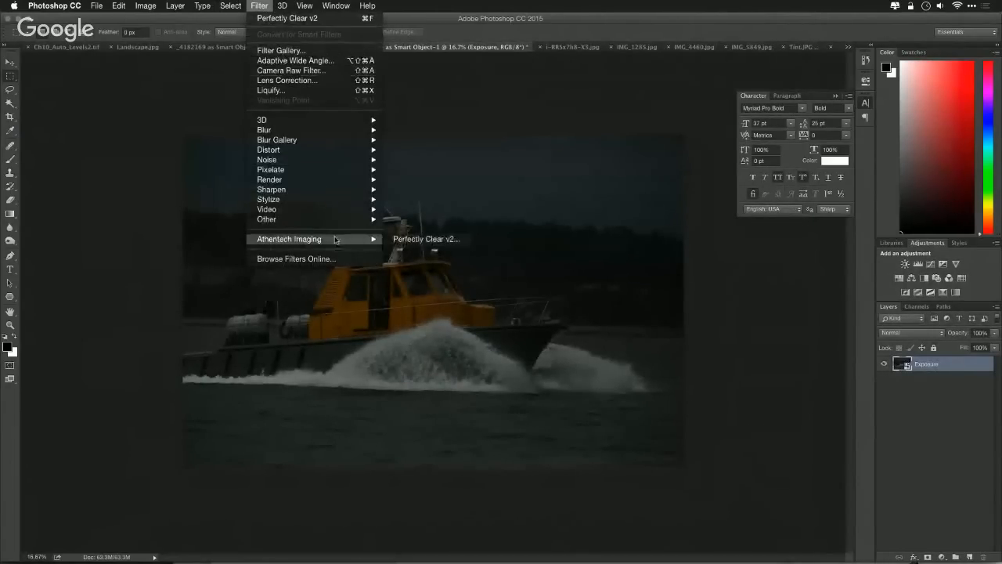
click(406, 240)
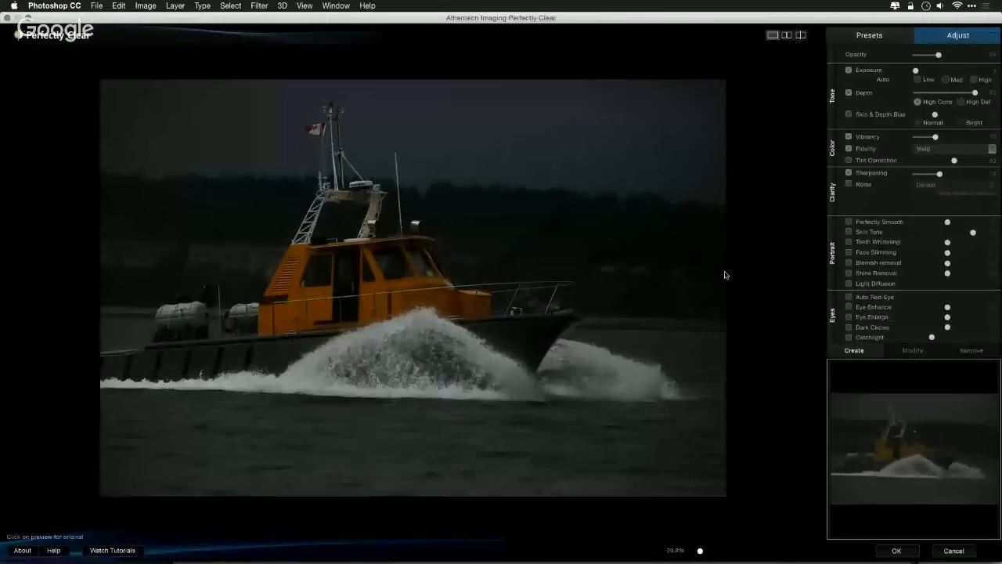
click(881, 37)
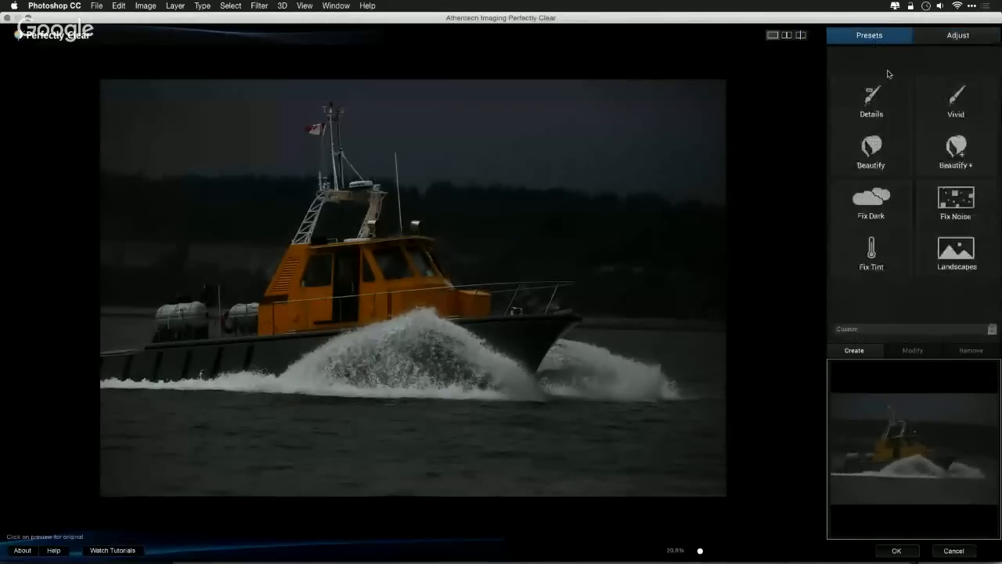
click(879, 210)
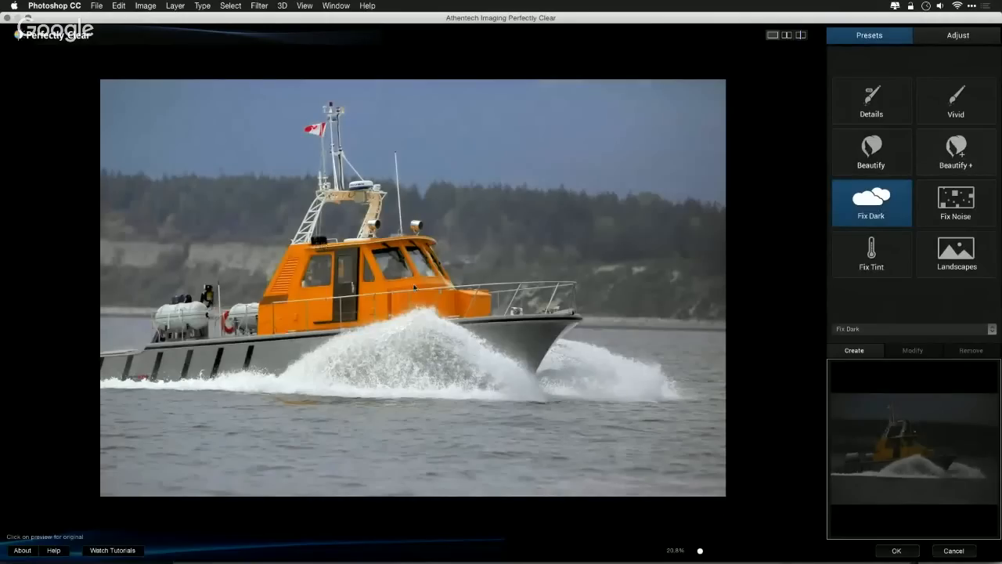
Step: Raise Vibrancy slightly on the boat photo, compare the result with the original, and accept the correction
click(946, 40)
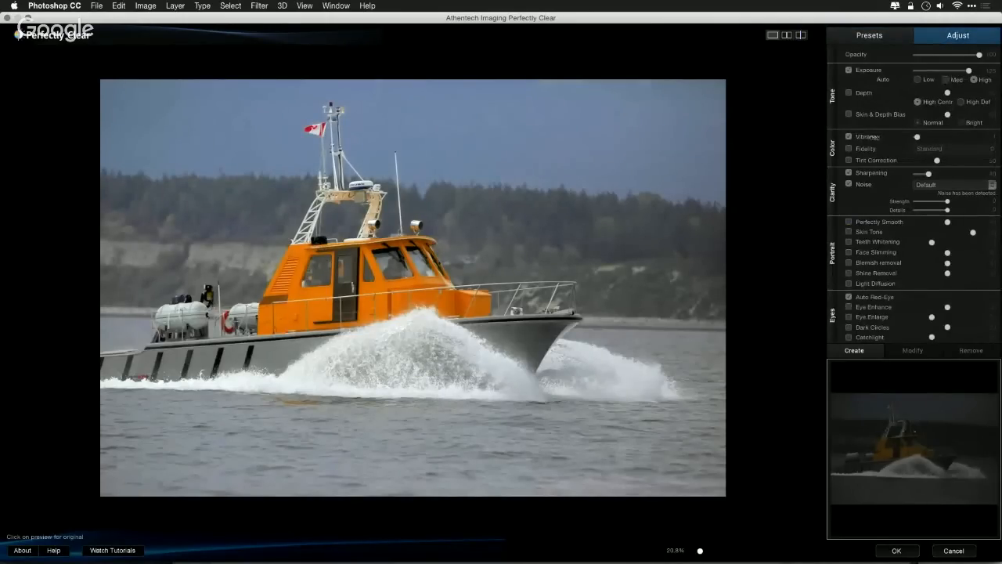
drag(917, 138, 989, 140)
drag(964, 139, 928, 138)
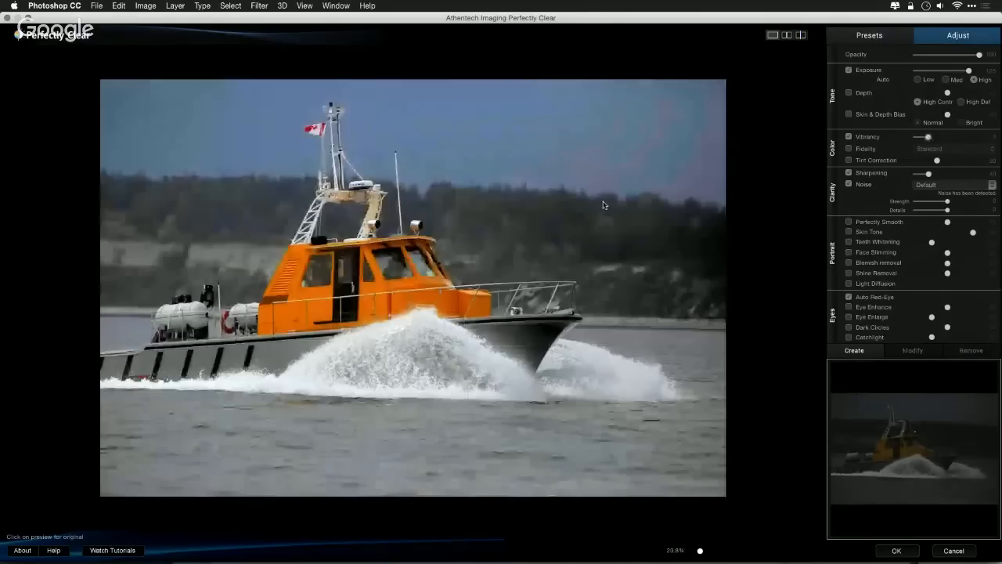
click(603, 204)
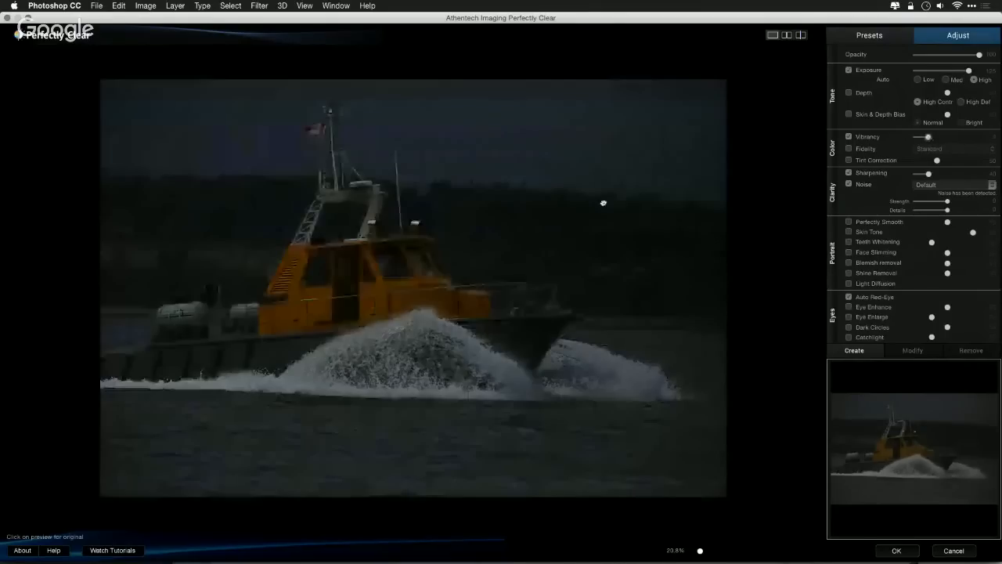
click(603, 204)
click(602, 203)
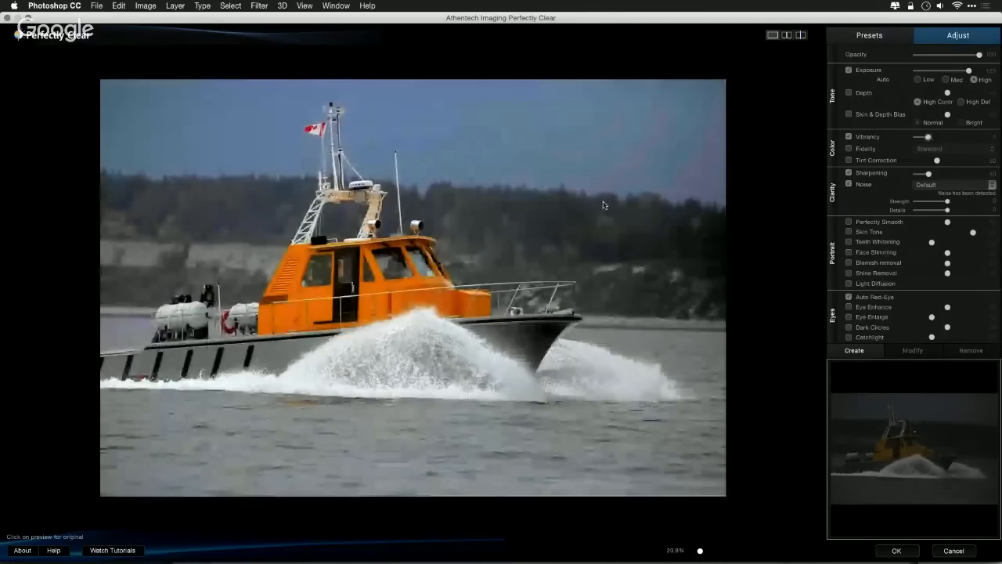
key(Return)
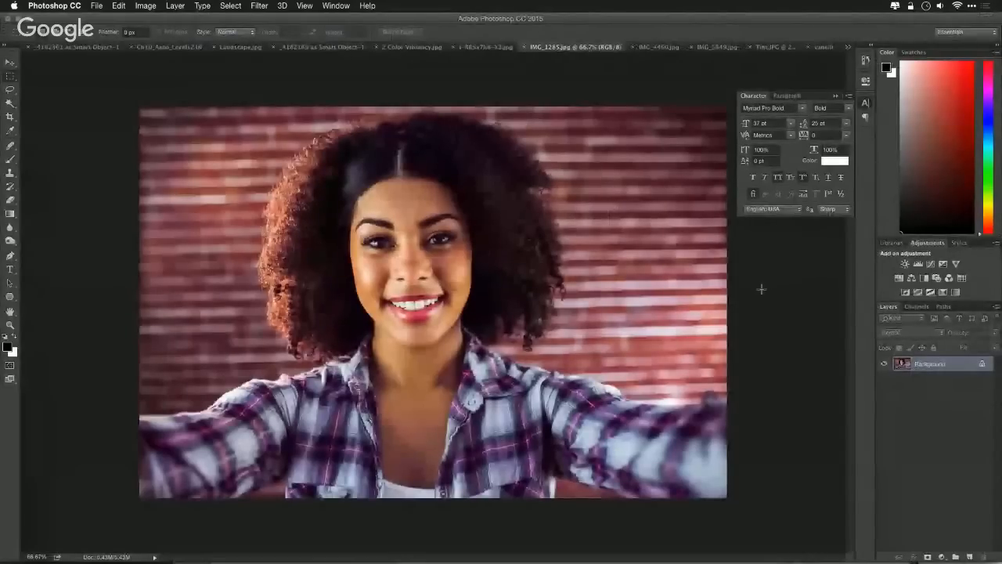
Step: Load the curly-haired woman's photo, IMG_1285.jpg, into Perfectly Clear v2 and apply the Beautify+ preset
click(259, 6)
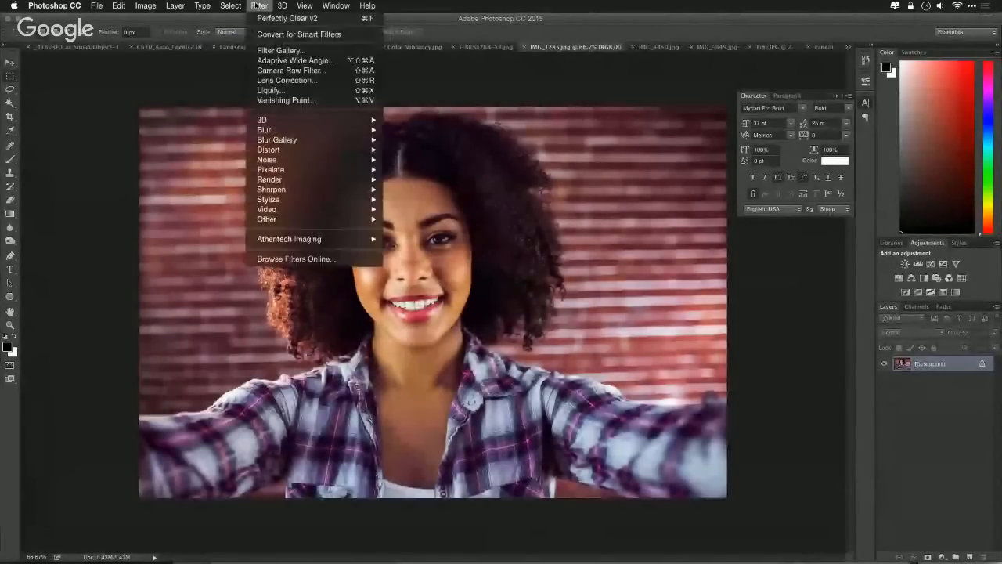
mouse_move(319, 239)
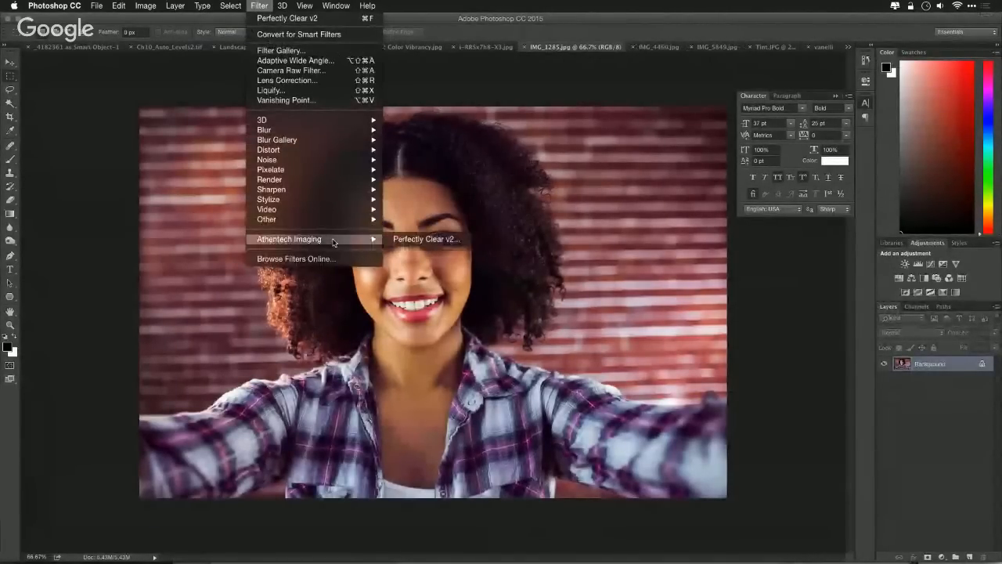
click(422, 239)
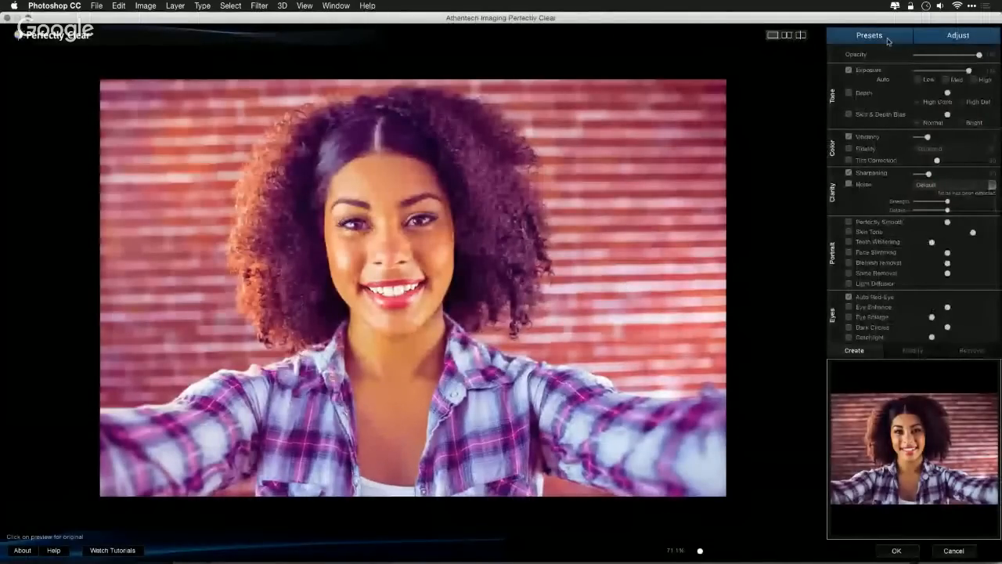
click(888, 41)
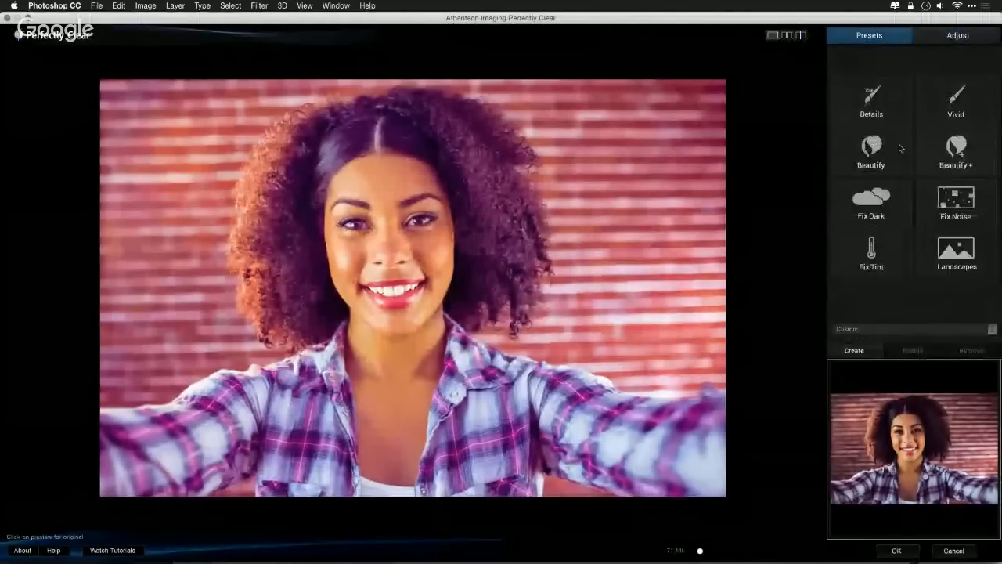
click(889, 154)
click(971, 161)
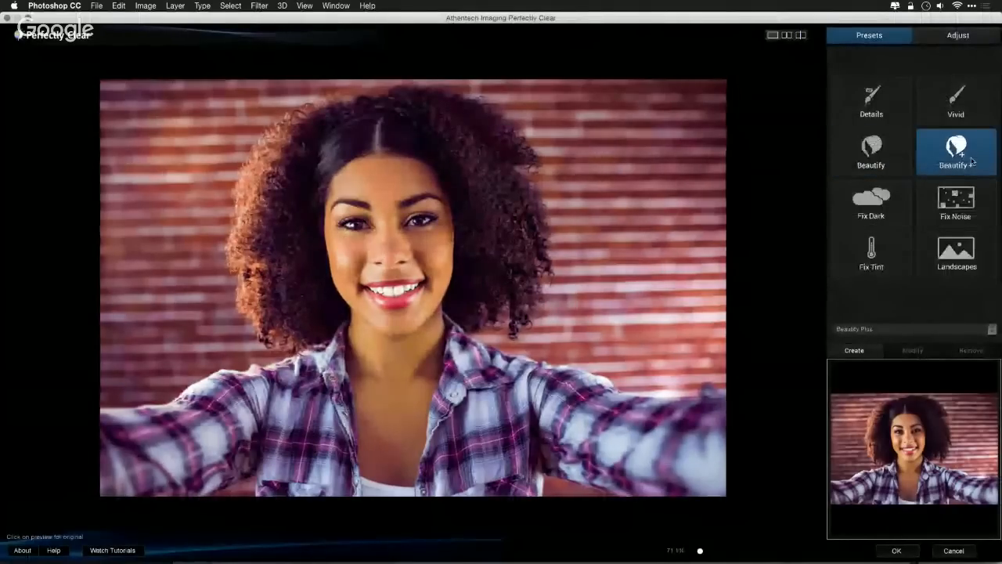
Step: Fine-tune the portrait with slightly stronger Teeth Whitening and Eye Enhance while viewing the face close up
click(985, 43)
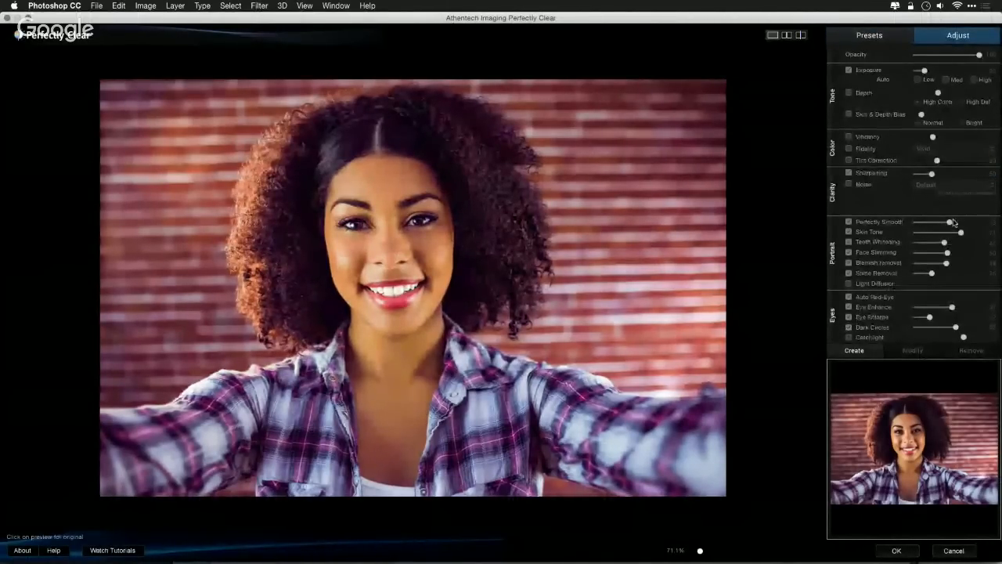
key(super+plus)
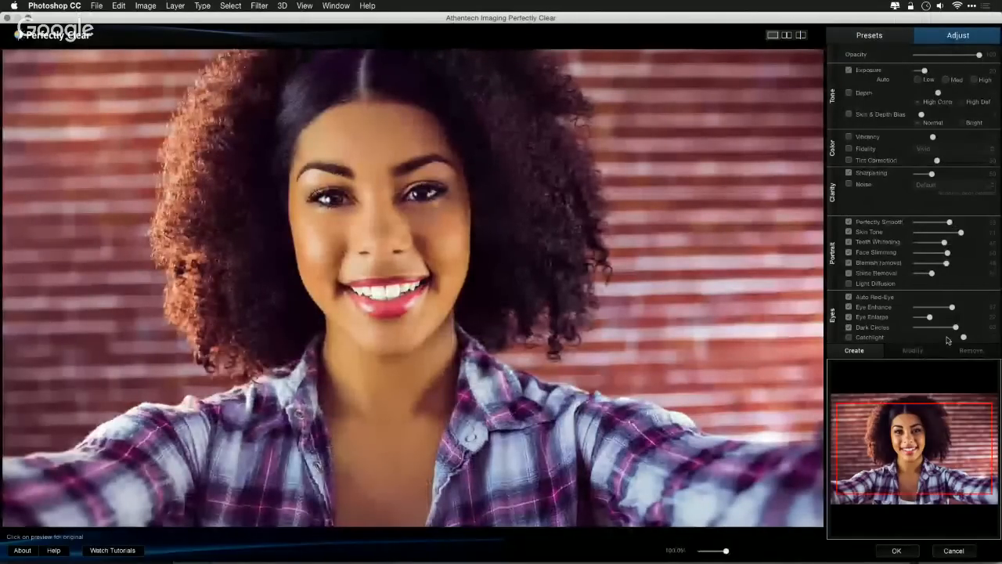
drag(726, 550, 806, 552)
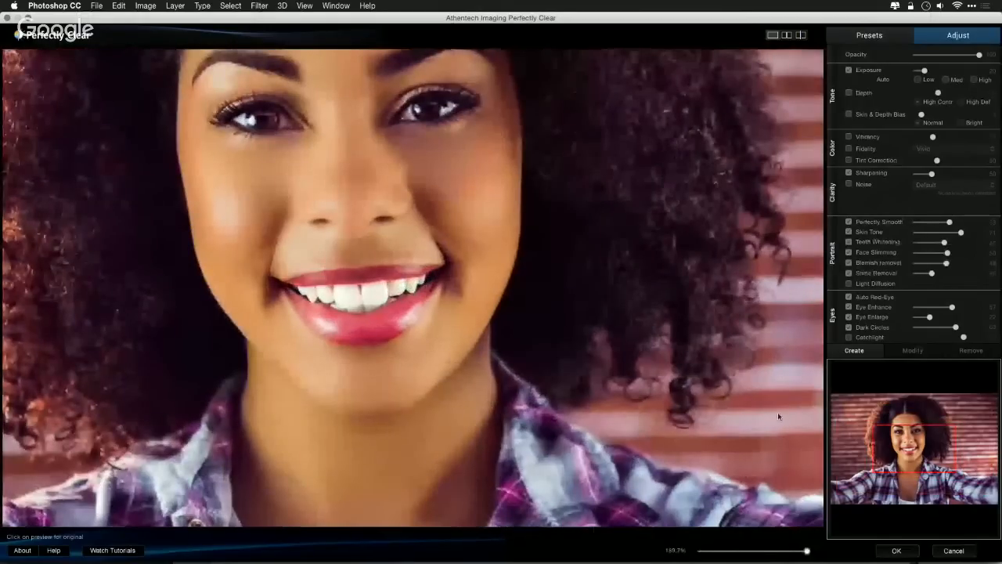
mouse_move(944, 243)
mouse_down()
mouse_move(977, 244)
mouse_move(952, 245)
mouse_up()
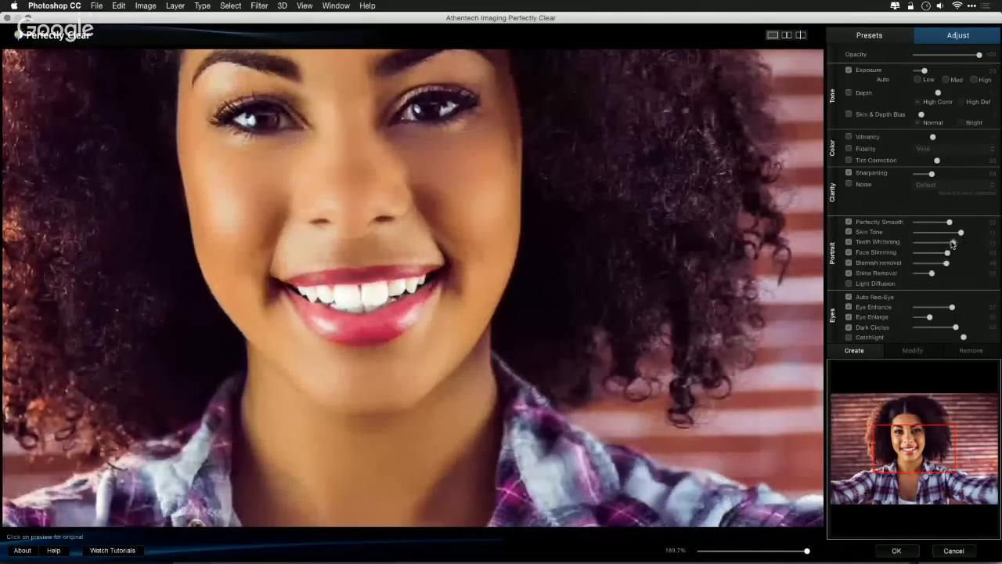
drag(951, 307, 956, 307)
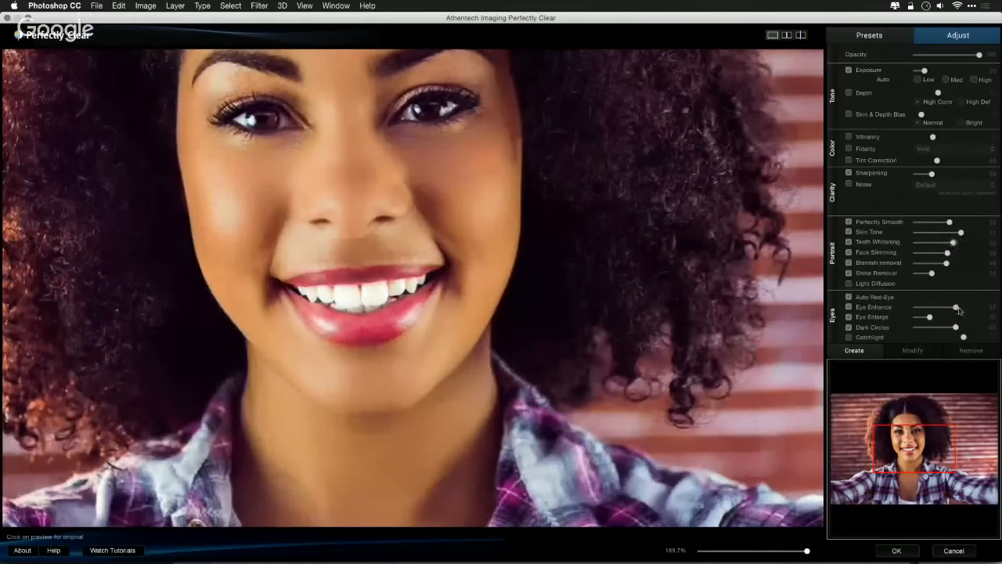
Step: Turn on Catchlight for the woman's eyes and turn off Eye Enlarge
click(848, 337)
click(442, 116)
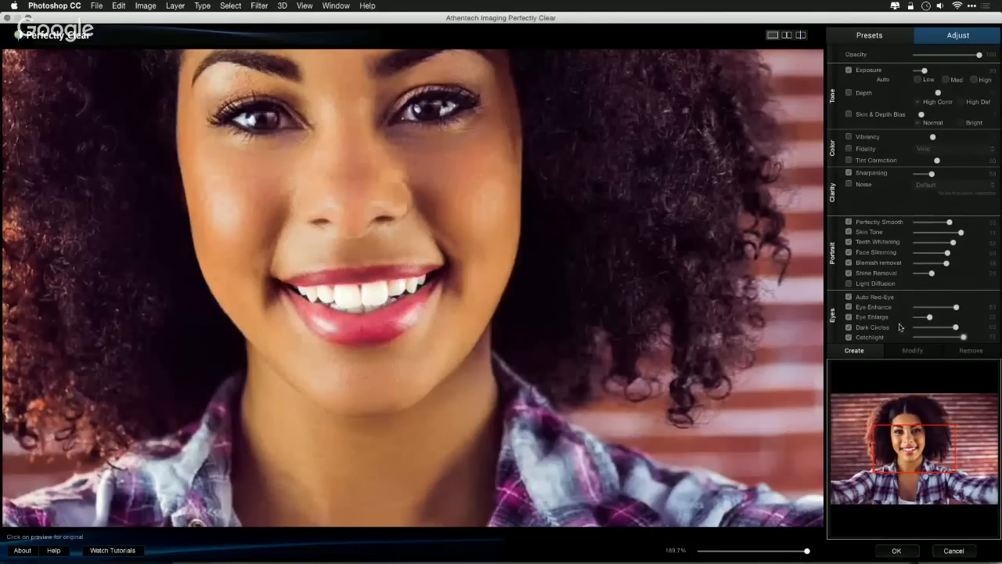
click(849, 317)
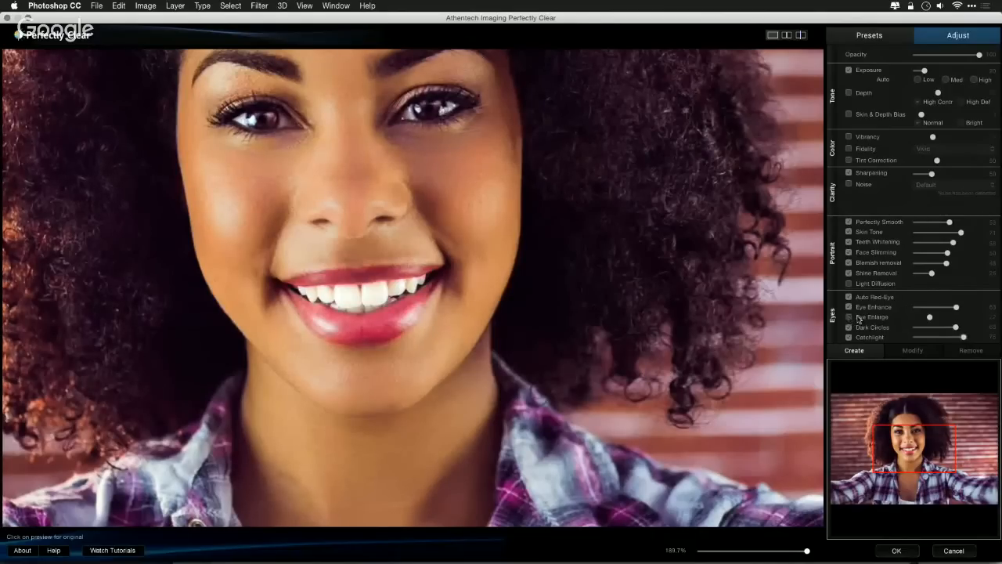
Step: Enable noise reduction with the Default setting, raise Sharpening to 171 and turn off Face Slimming
click(849, 184)
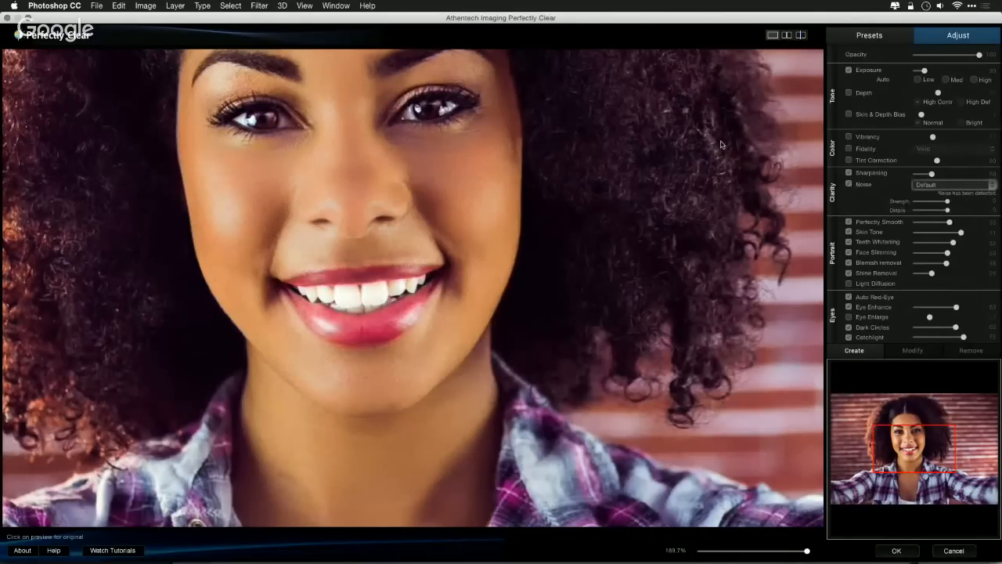
drag(721, 144, 776, 322)
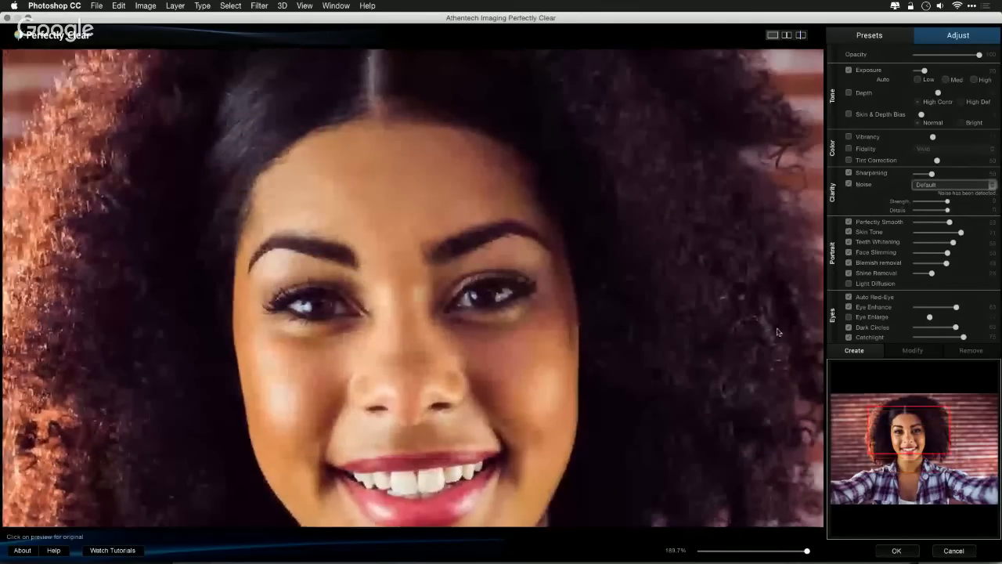
drag(931, 173, 970, 173)
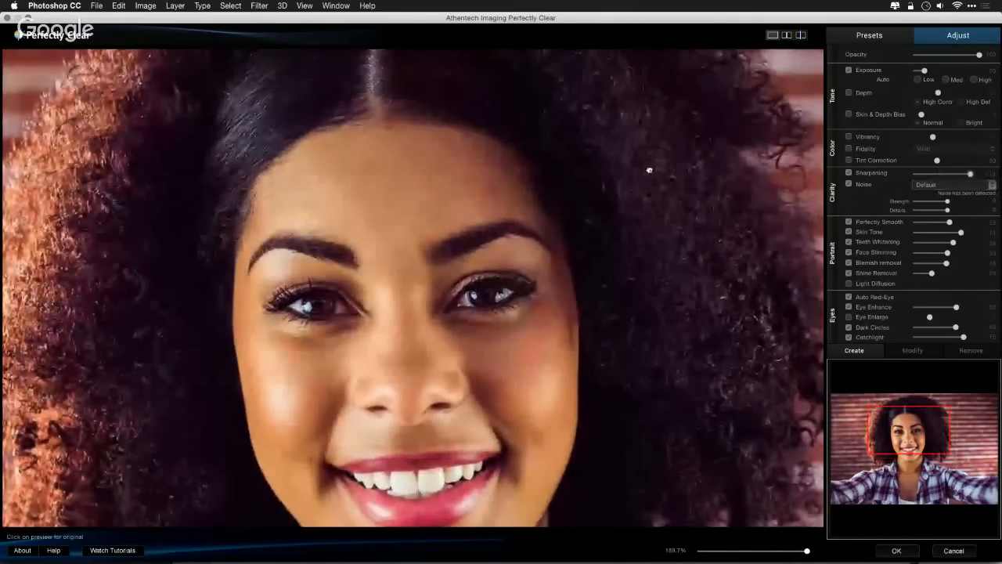
click(848, 252)
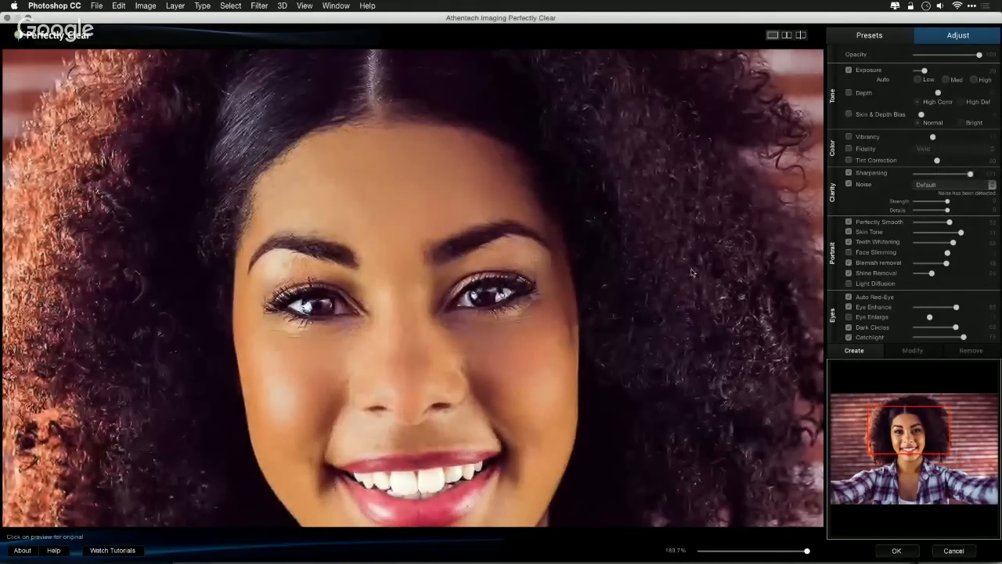
Step: Try the Med auto exposure on the whole portrait, then settle on a lower Exposure and a weaker Eye Enhance
scroll(691, 273, down, 3)
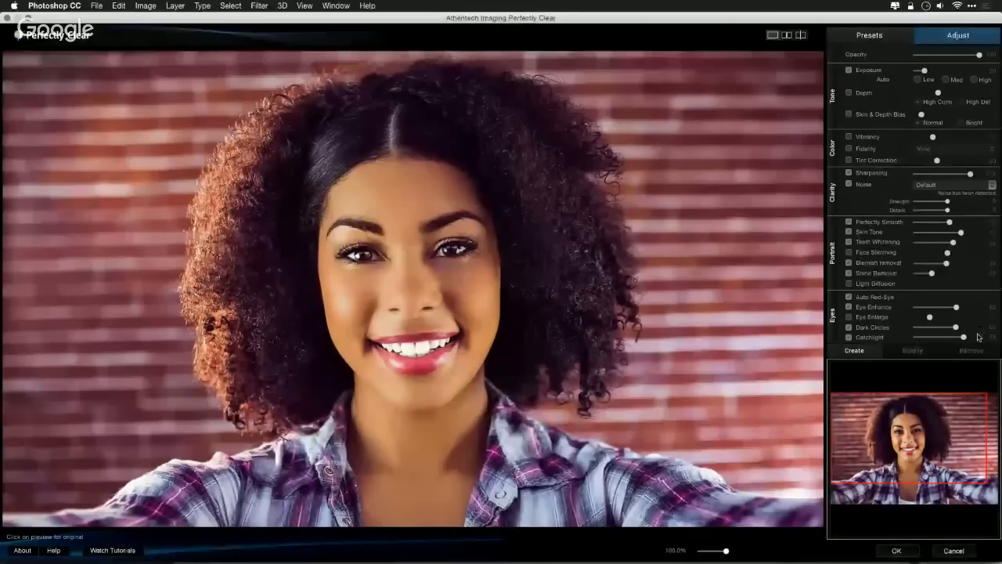
click(946, 80)
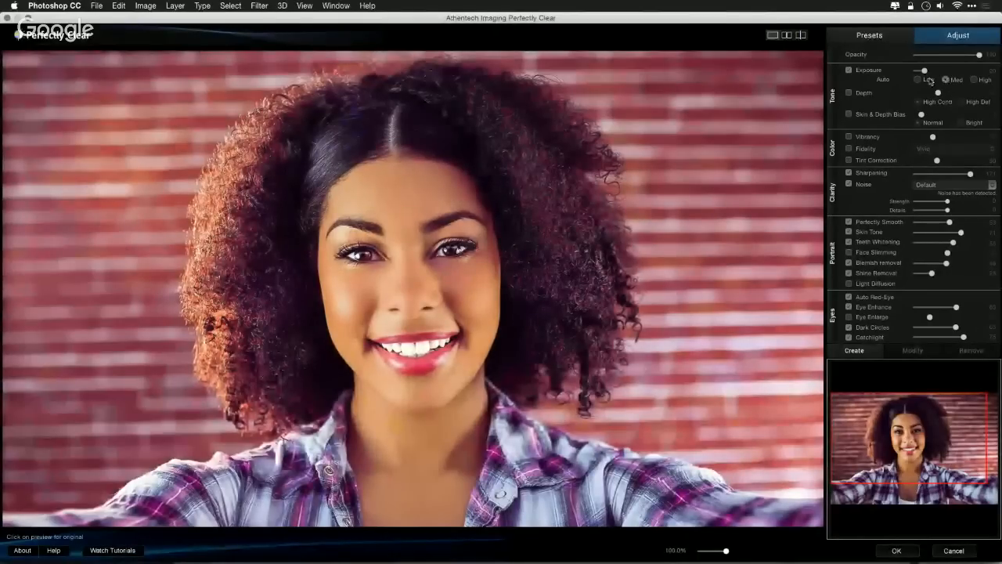
click(921, 71)
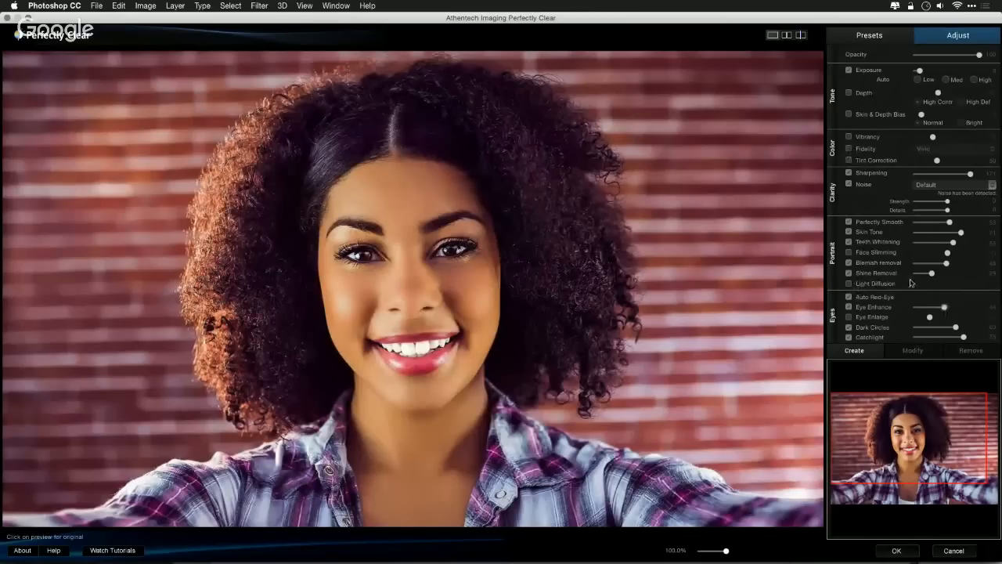
Step: Increase Shine Removal strongly and turn on Light Diffusion for the portrait
drag(931, 273, 967, 274)
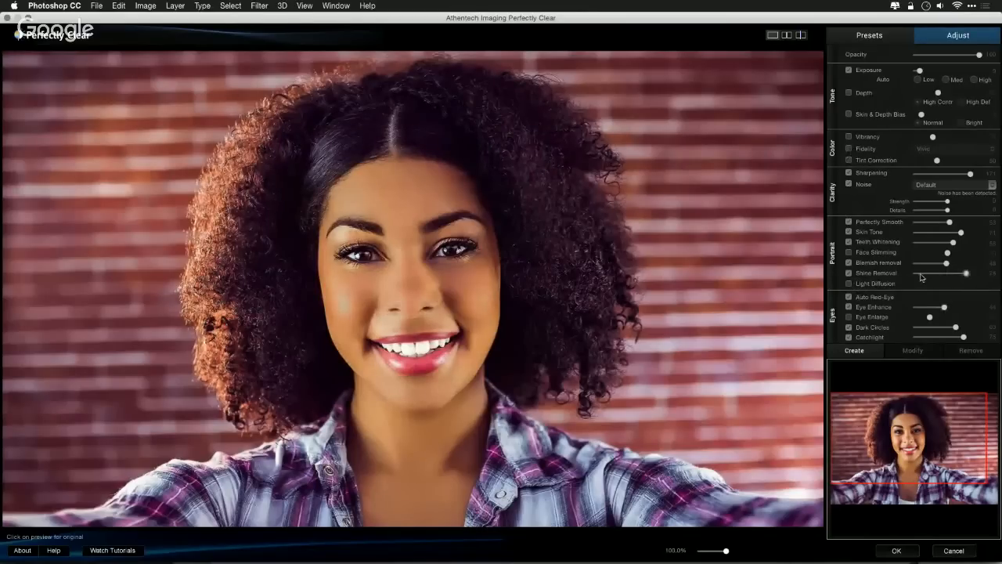
click(850, 284)
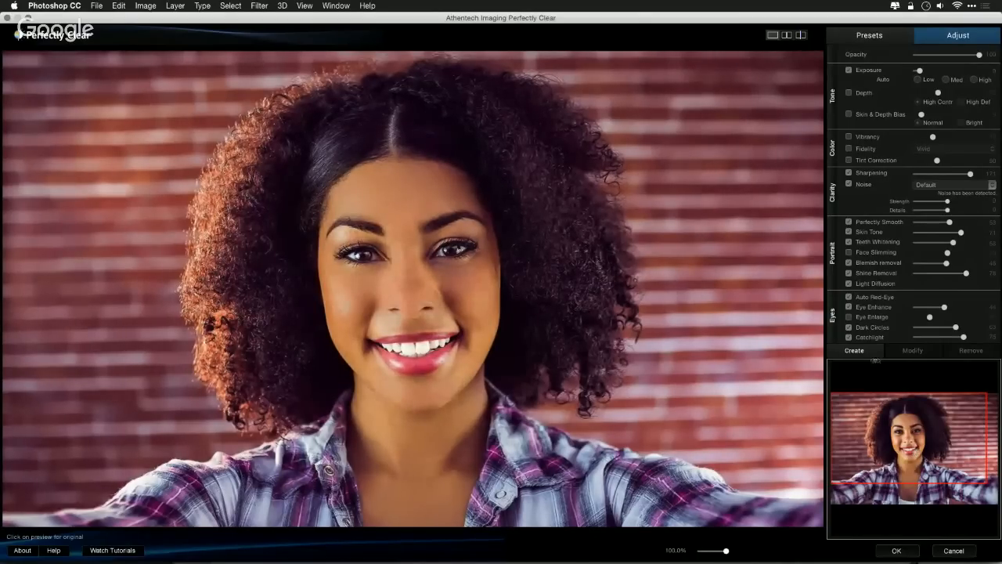
Step: Save the current adjustments as a preset named Soft Interior and compare the original and corrected portrait side by side
click(861, 352)
text(Soft Interior)
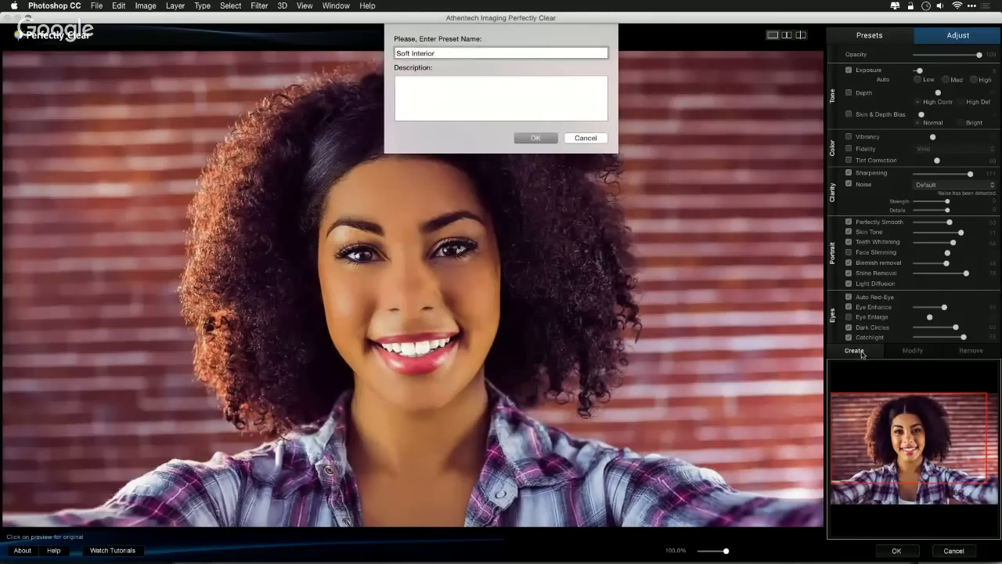
key(Return)
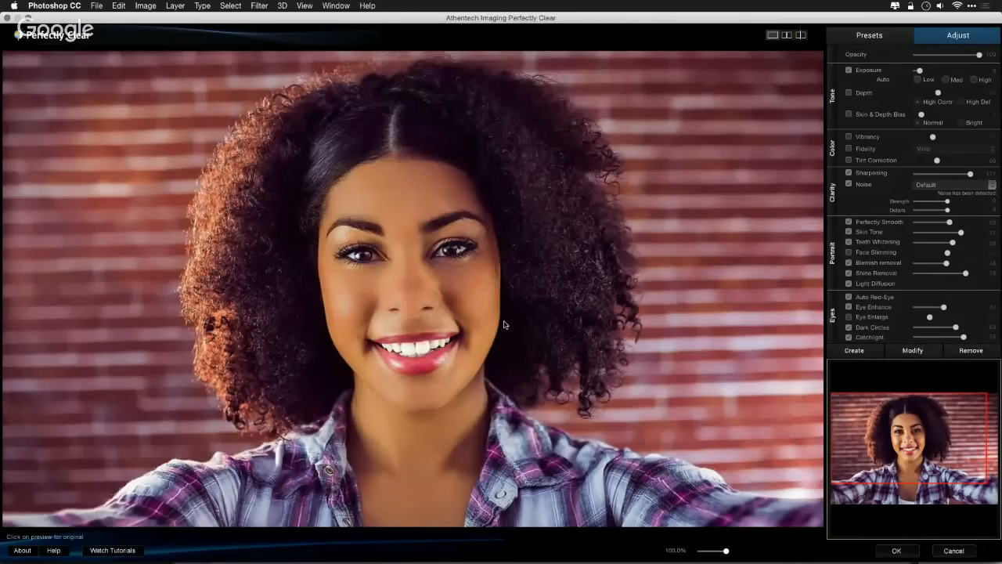
click(786, 35)
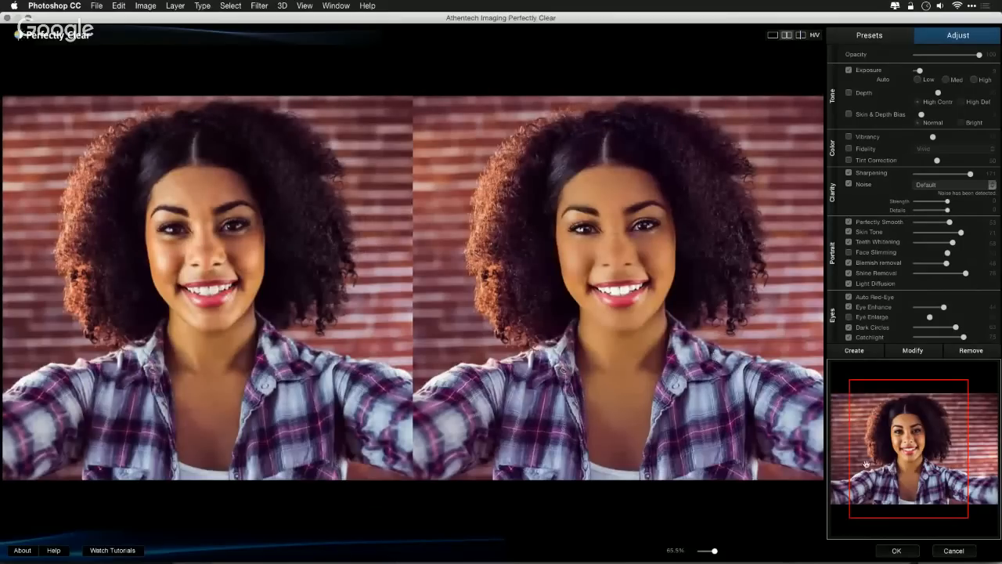
Step: Cancel the portrait's correction, close that photo without saving, and bring up the photo of the boy in Perfectly Clear
click(953, 551)
key(super+w)
click(473, 194)
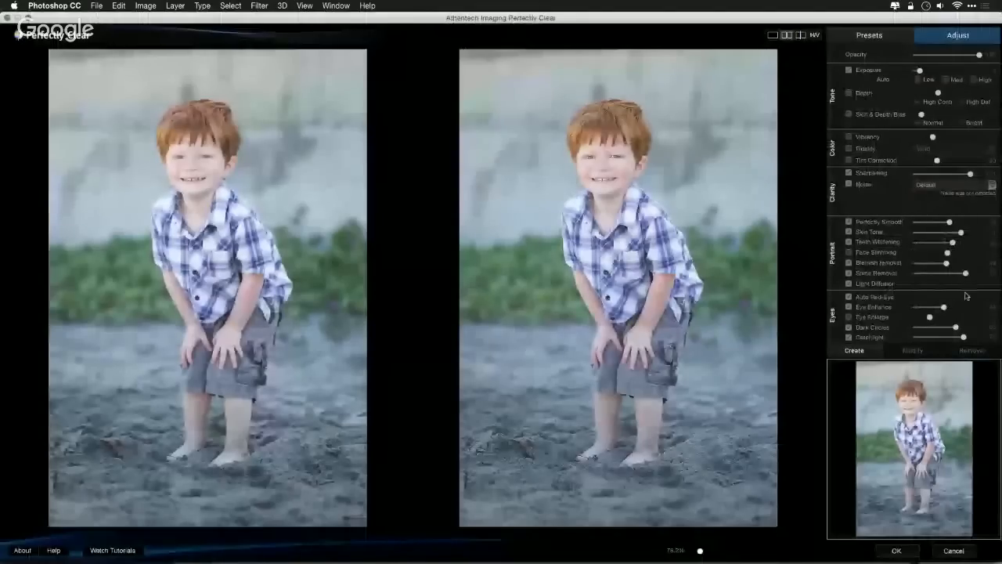
Step: Try the saved Soft Interior preset on the photo of the boy
click(867, 35)
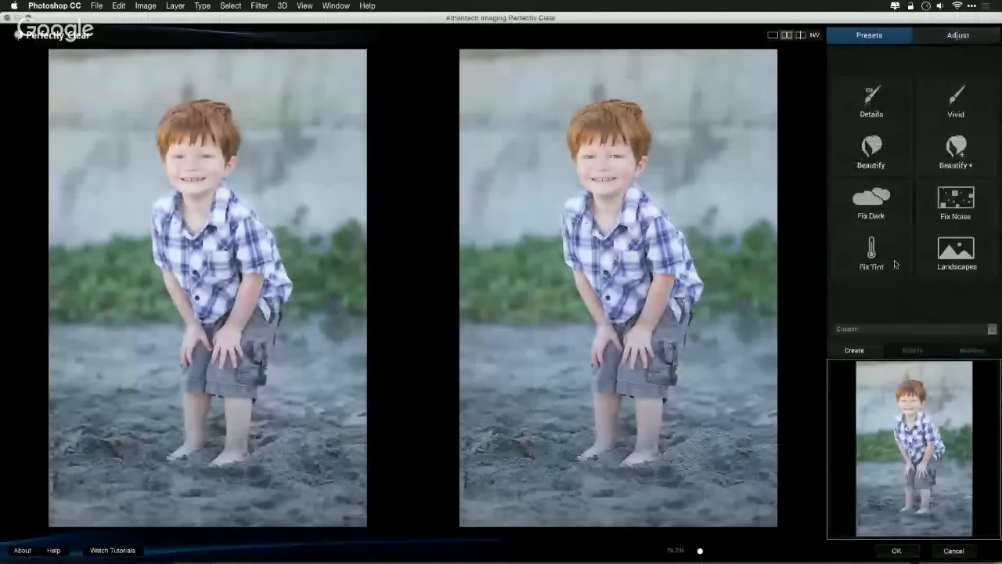
click(872, 335)
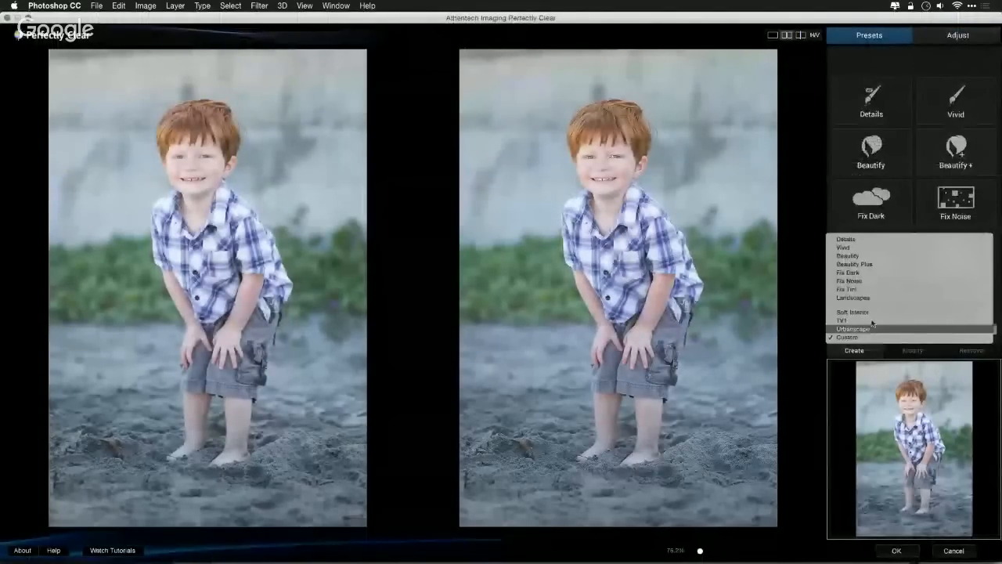
click(871, 314)
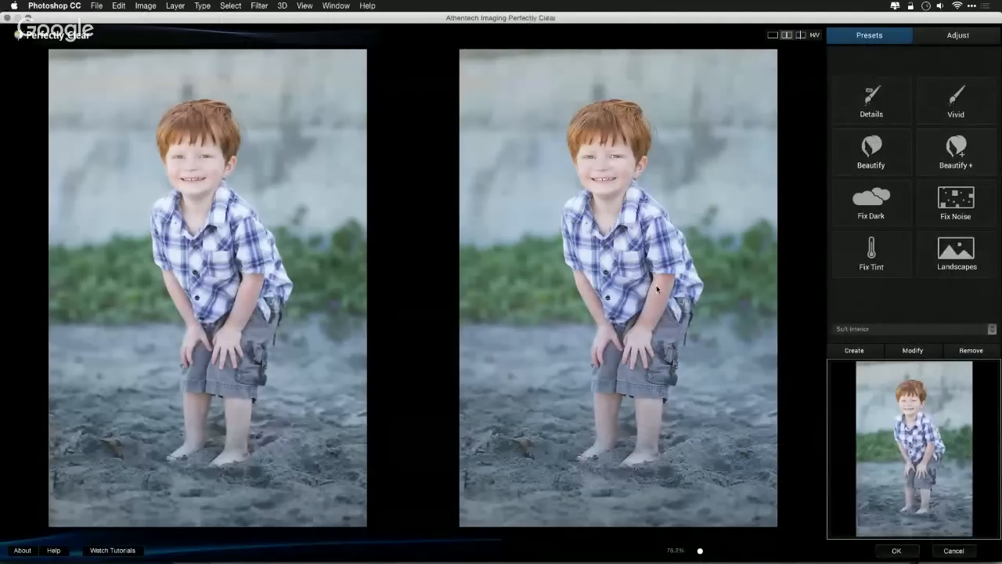
Step: Try the Vivid, Landscapes, Beautify and Beautify + presets on the boy's photo to compare their looks
click(945, 112)
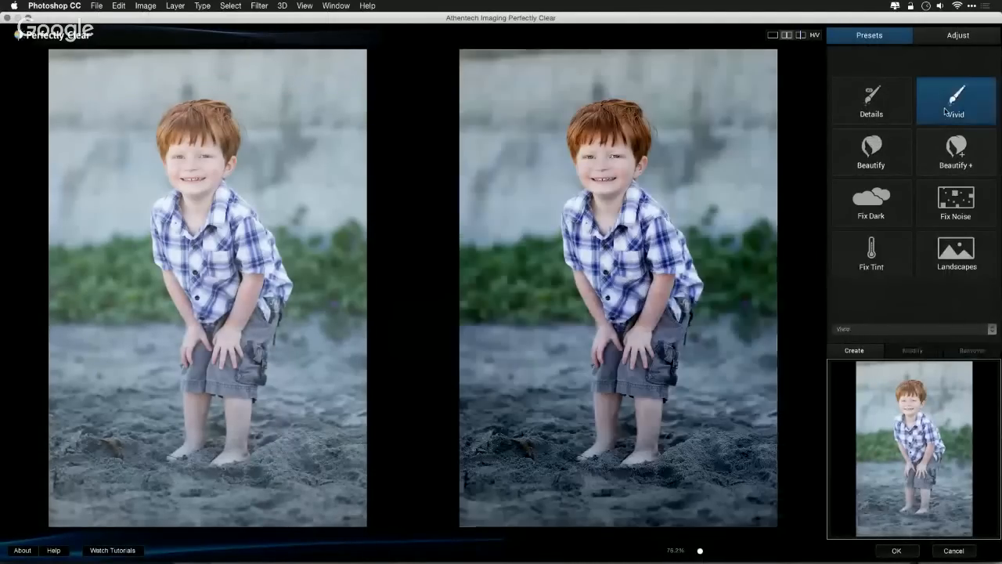
click(961, 270)
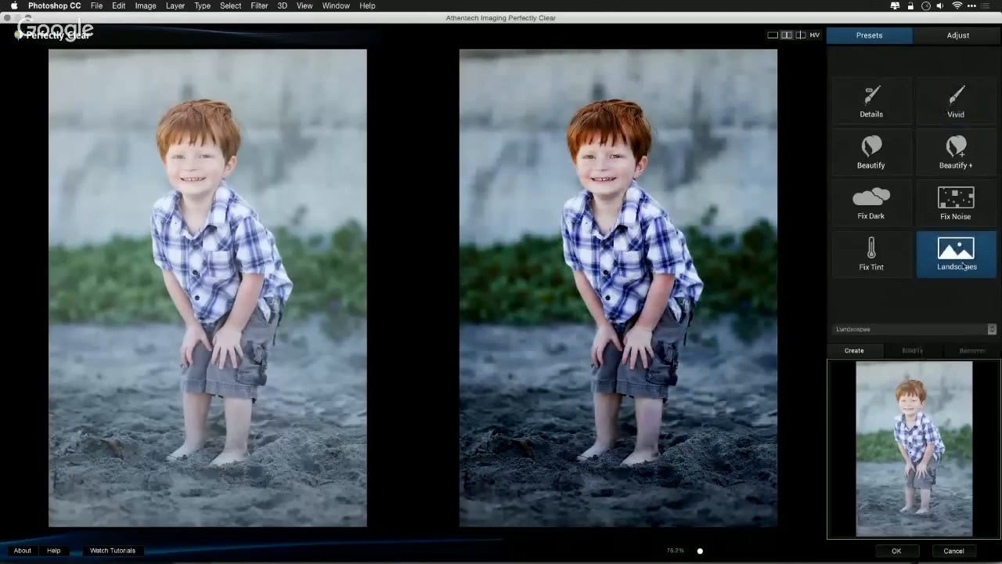
click(974, 102)
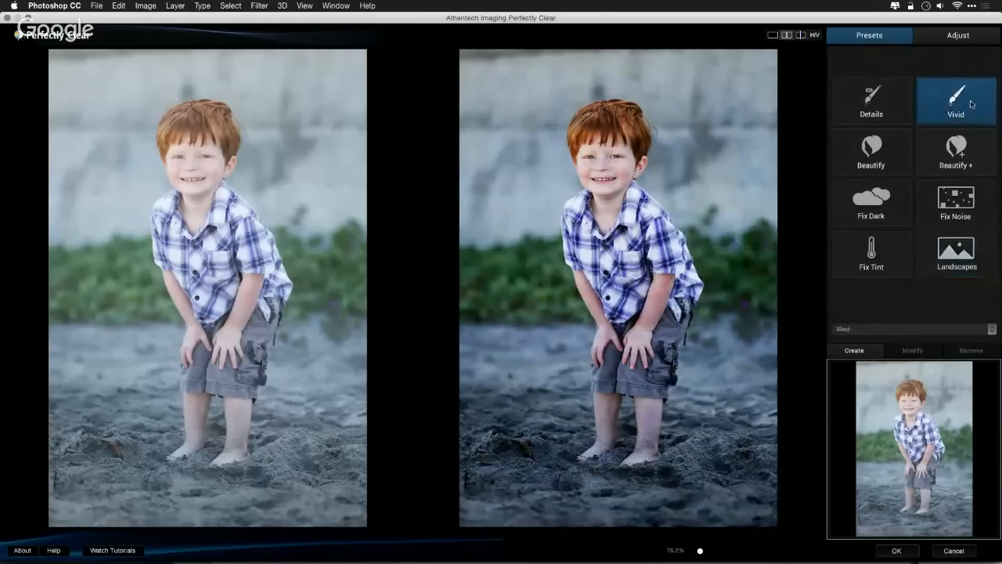
click(882, 156)
click(958, 152)
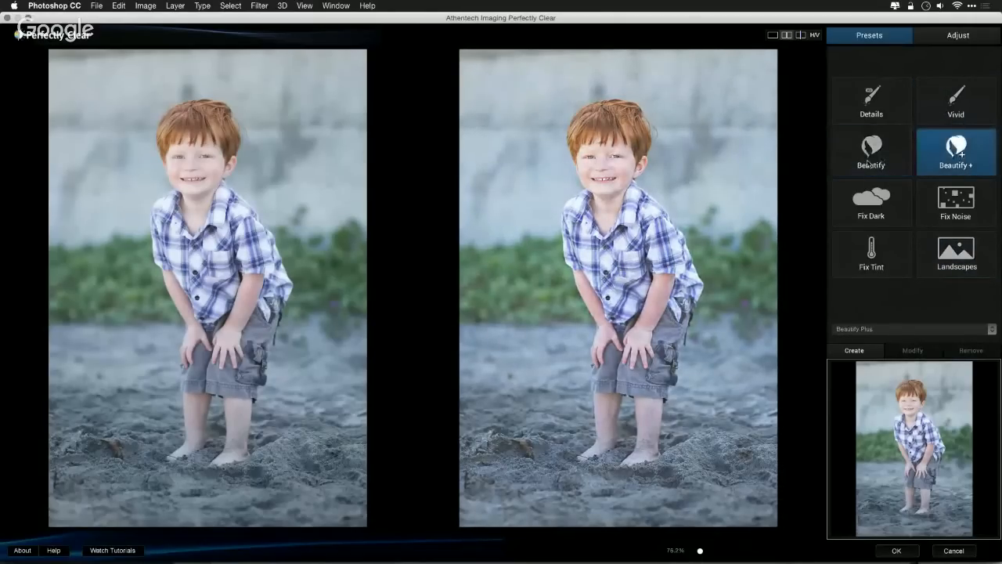
click(869, 161)
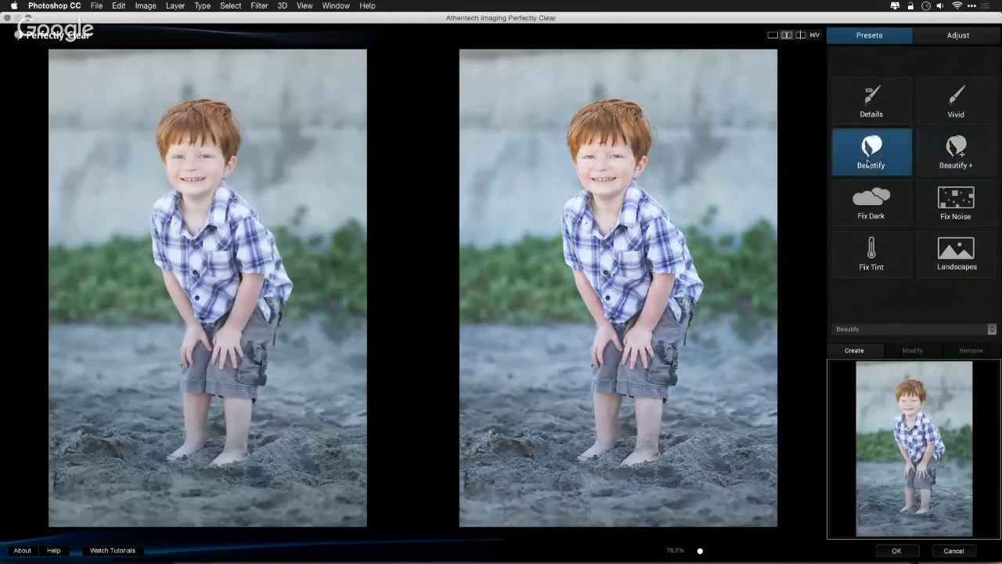
Step: Use the Vivid preset on the boy's photo and raise its Exposure slightly
click(938, 105)
click(934, 41)
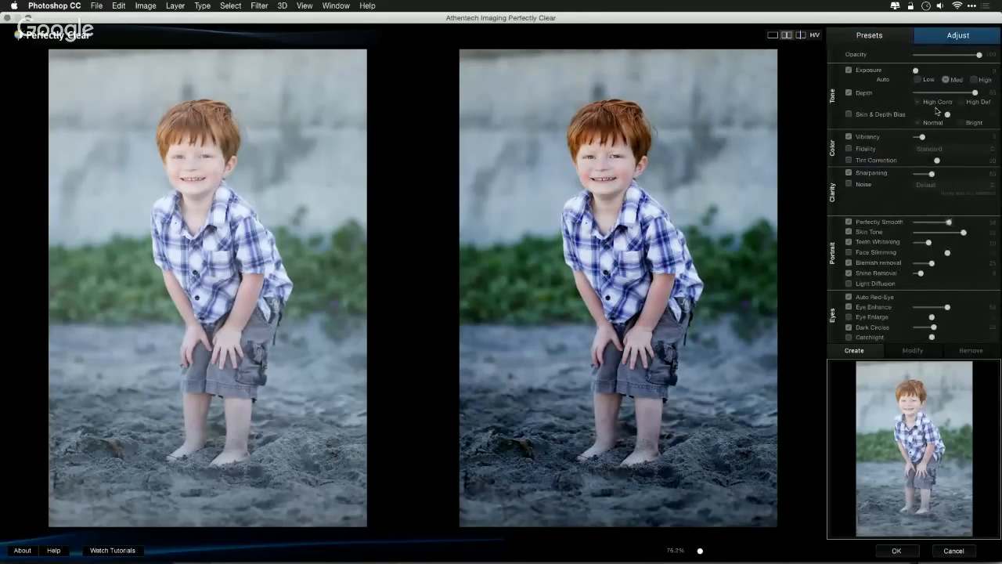
click(930, 71)
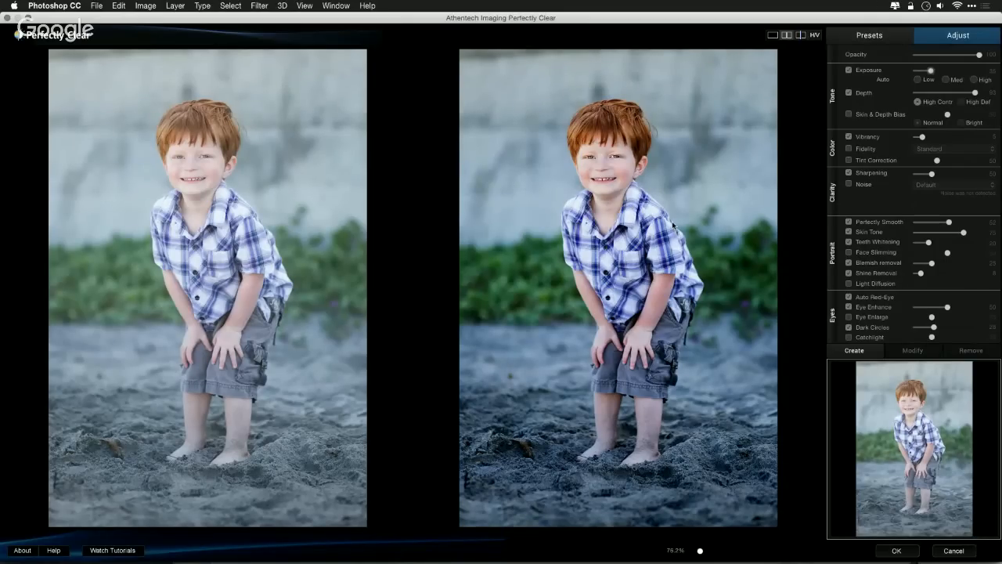
Step: Accept the correction of the boy's photo, and close both it and the bluish bride photo without saving
click(869, 36)
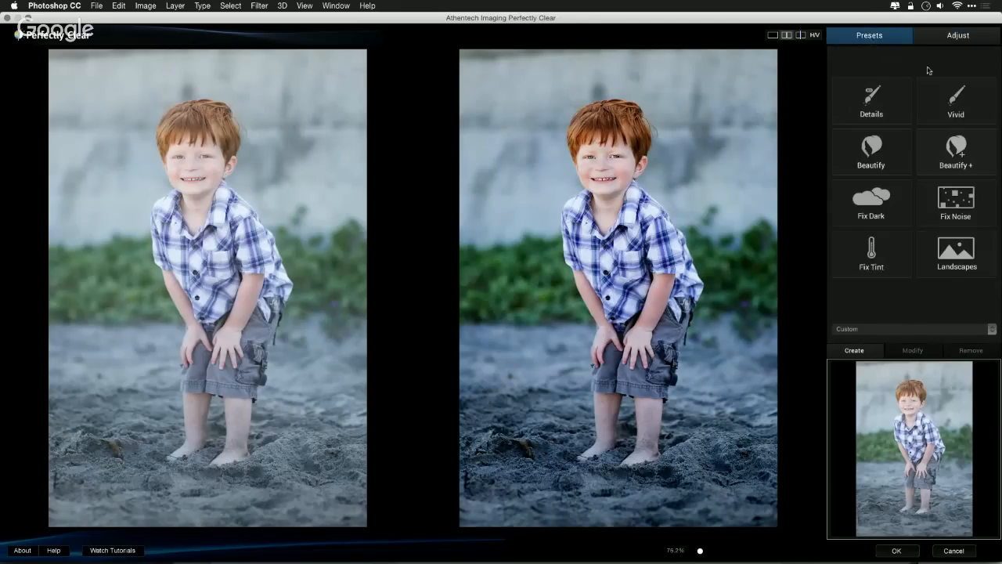
mouse_move(895, 523)
click(894, 550)
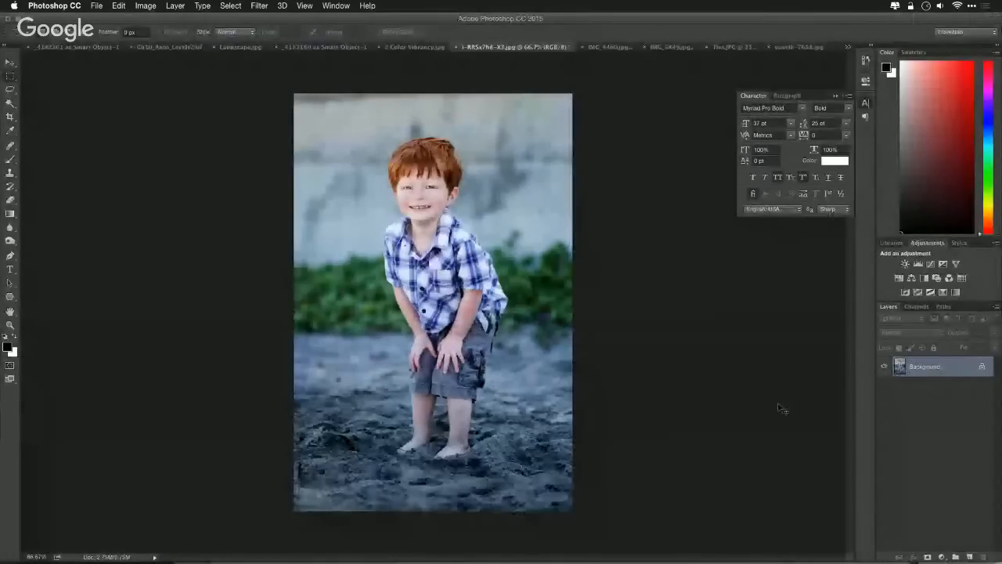
key(super+w)
click(483, 202)
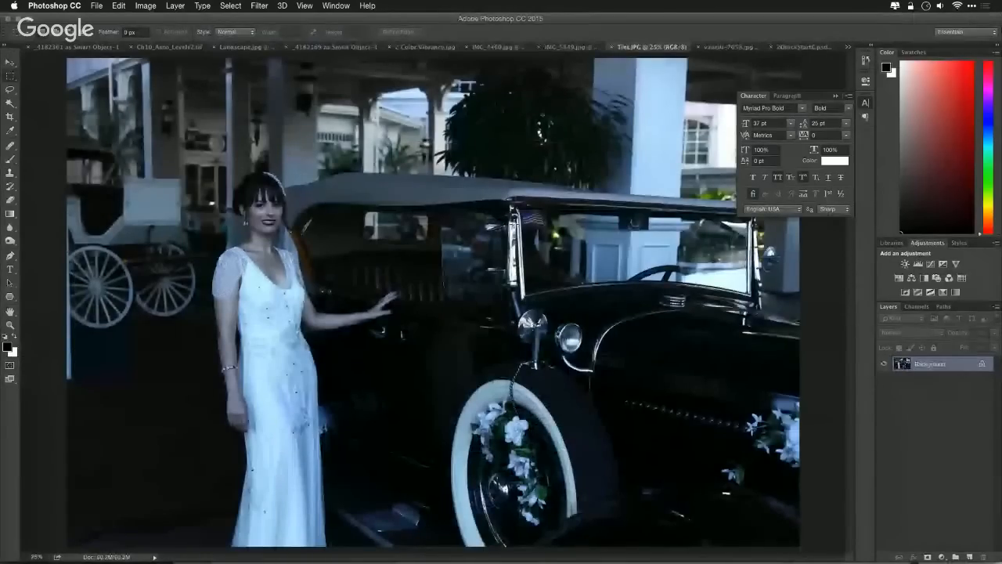
key(super+w)
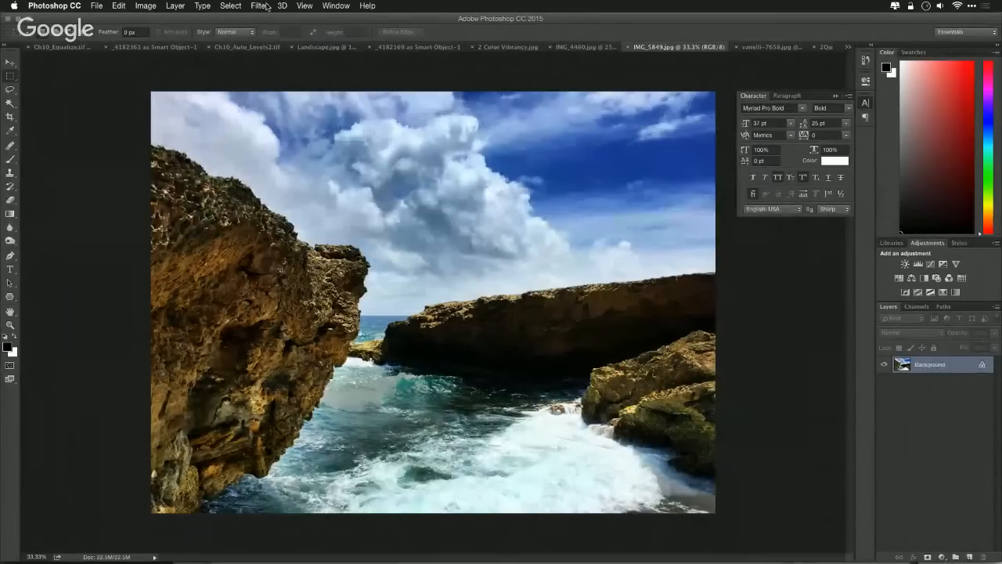
Step: Open IMG_5849.jpg in Perfectly Clear, compare the Fix Dark and Landscapes presets, and settle on Fix Dark
click(266, 6)
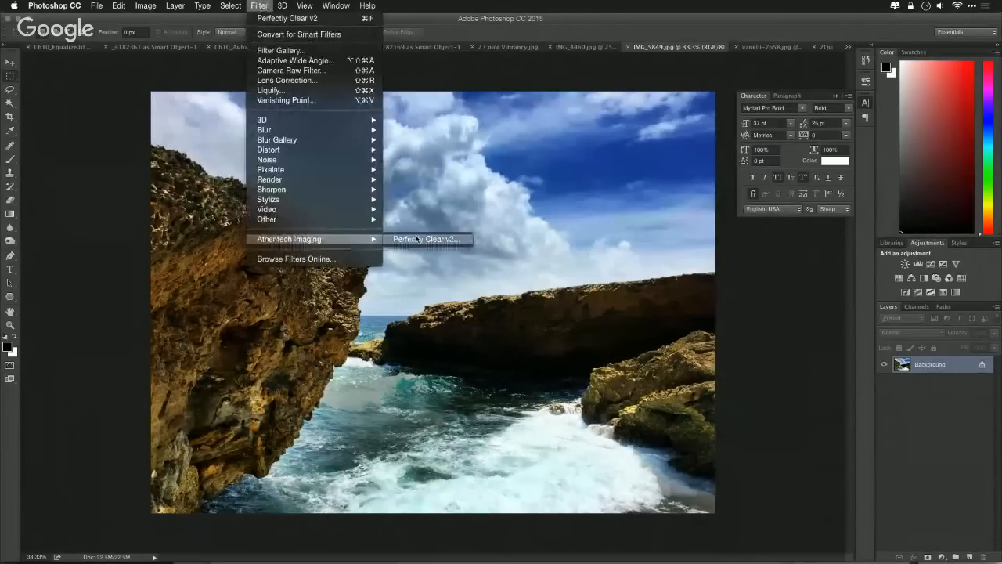
click(419, 241)
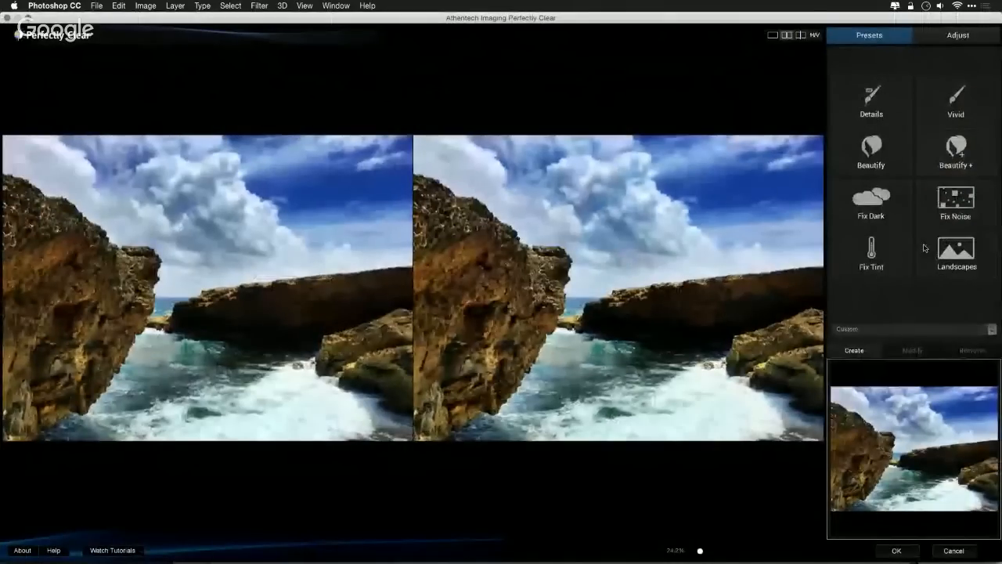
click(891, 217)
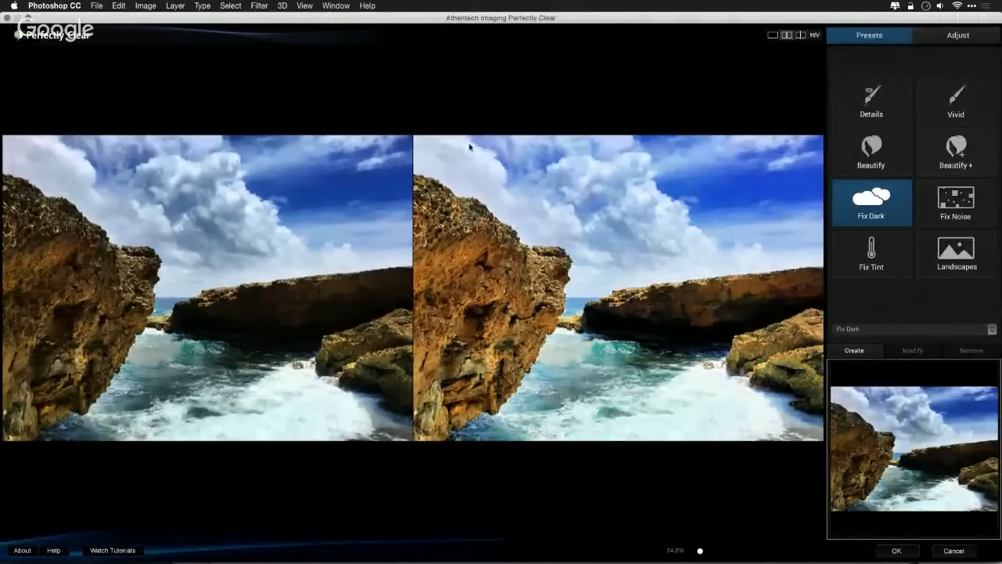
click(949, 259)
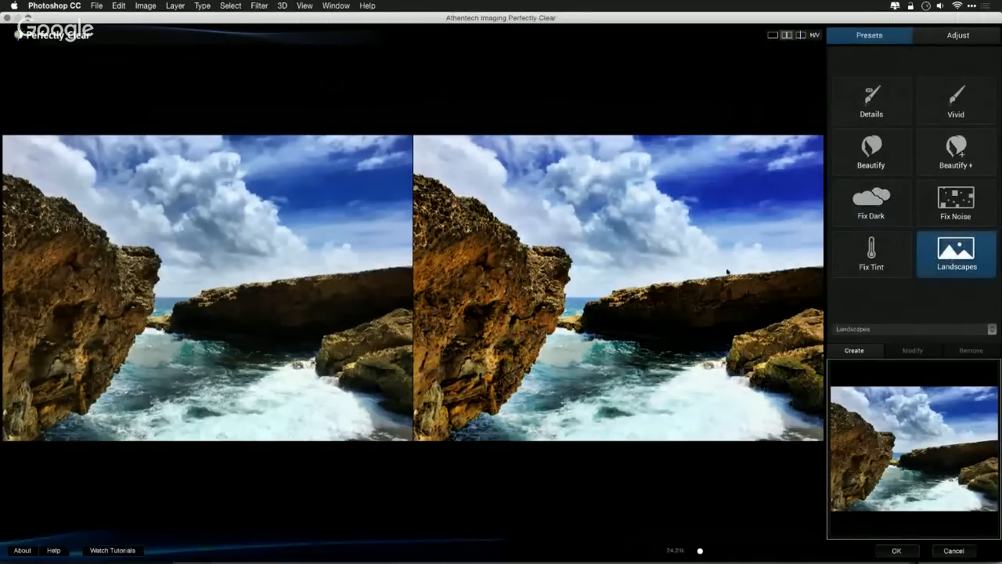
click(876, 205)
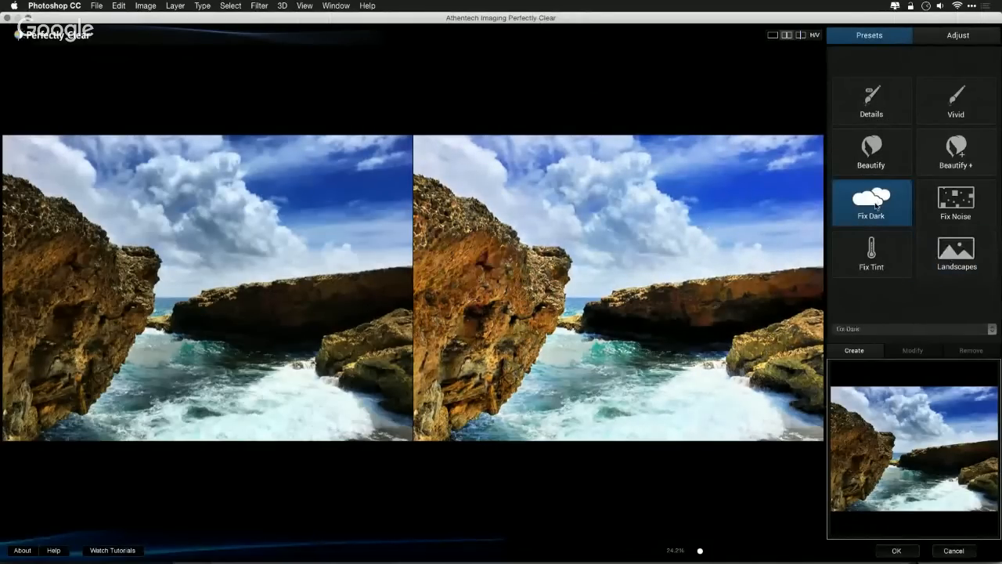
Step: Turn on Depth for the seascape, raise it to its maximum and set it to High Def
click(975, 38)
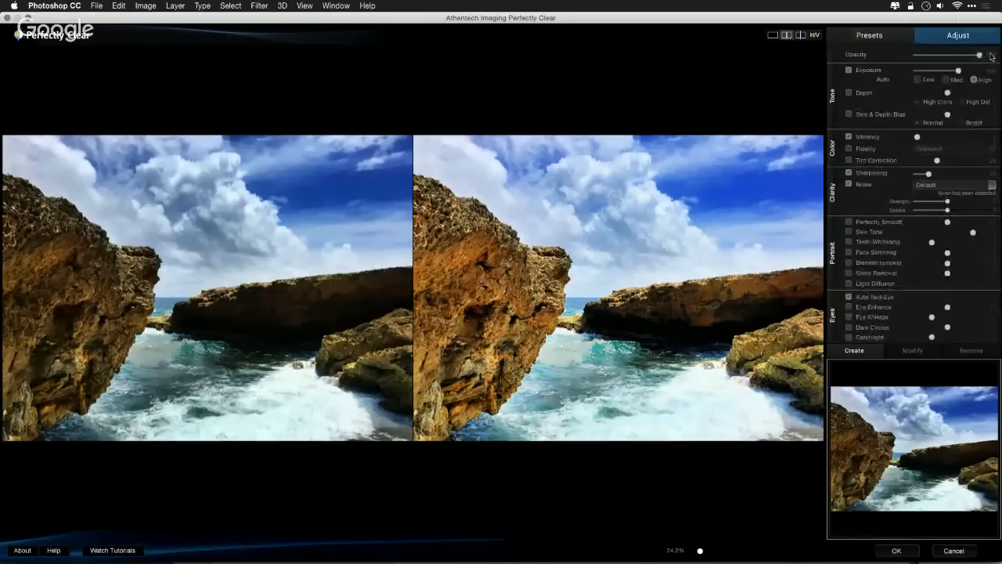
click(849, 92)
click(971, 93)
click(963, 102)
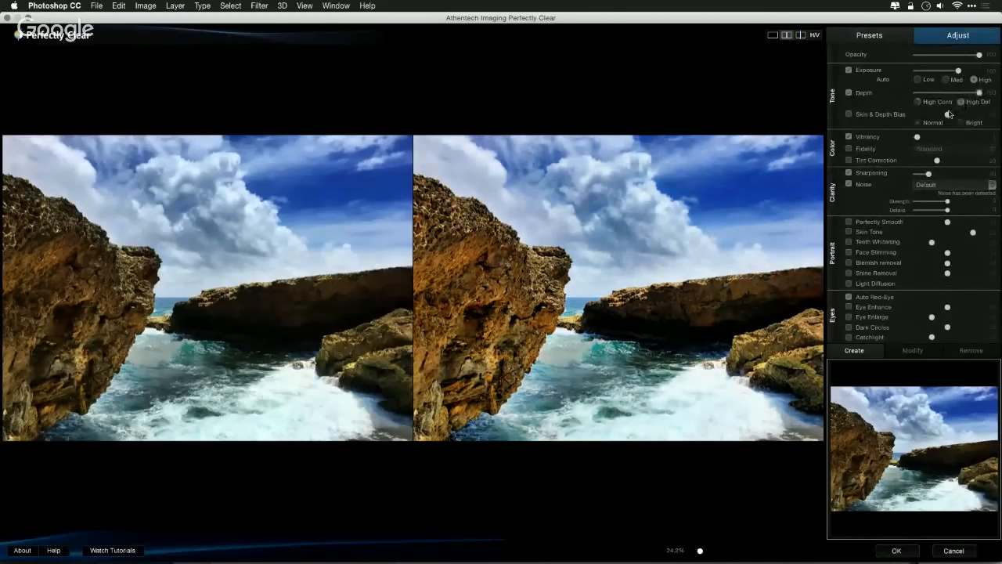
Step: Show the seascape in the single-image preview and compare the original with the corrected version several times
click(772, 35)
click(445, 291)
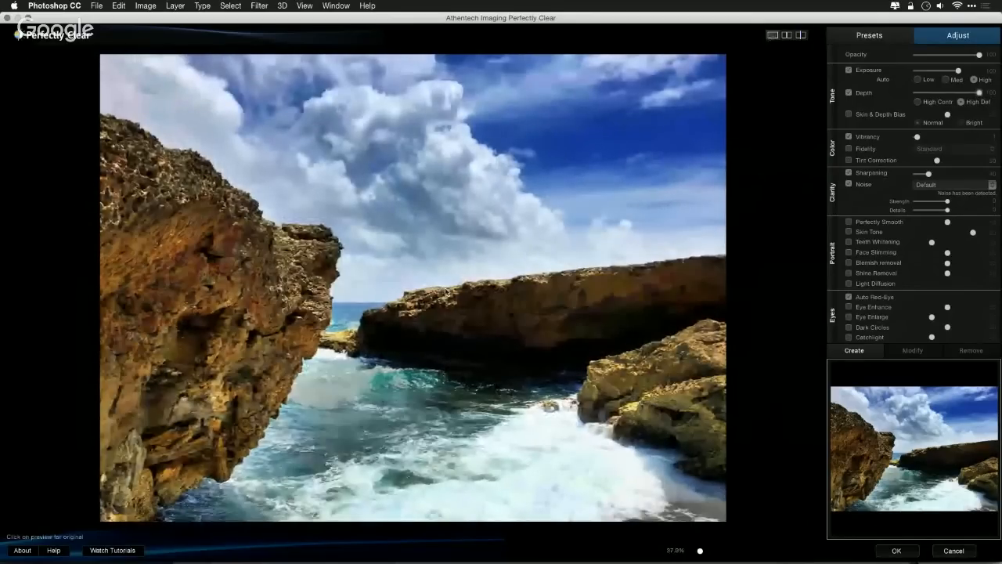
click(446, 292)
click(445, 291)
click(445, 291)
click(446, 291)
click(446, 291)
click(445, 291)
click(445, 291)
Step: Raise the seascape's Vibrancy, turn on Standard Fidelity, check it against the original and accept the correction
click(939, 137)
click(866, 151)
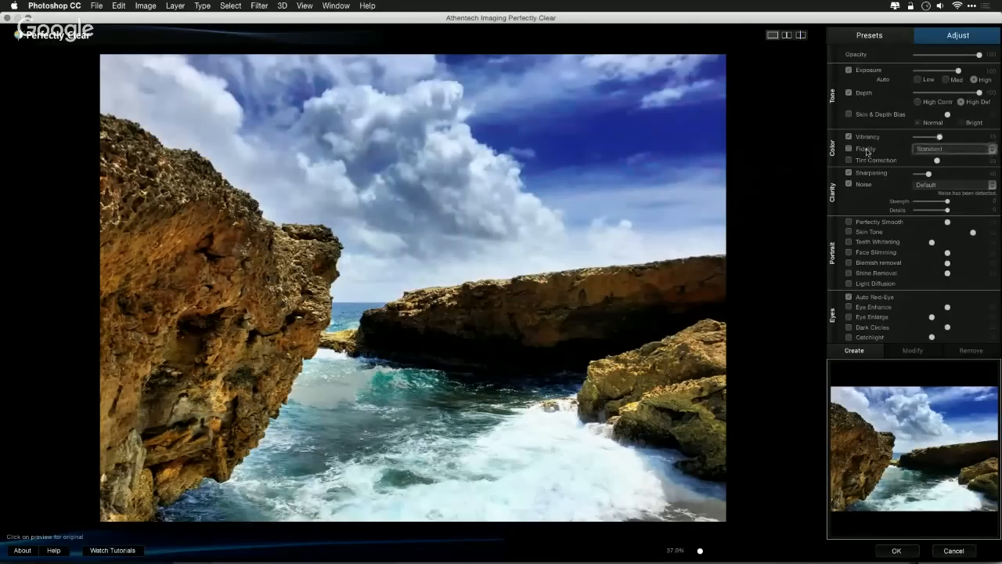
click(433, 331)
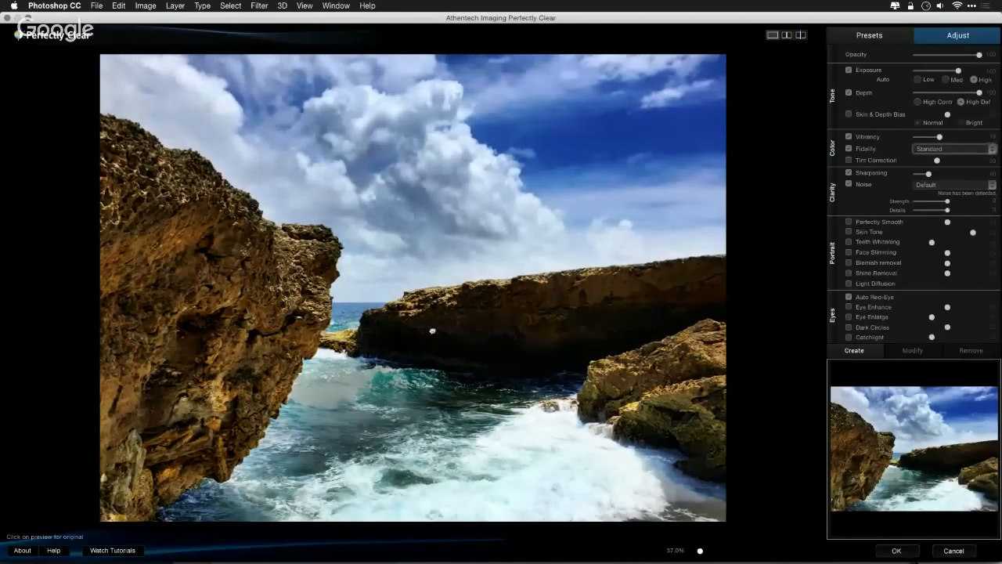
click(432, 331)
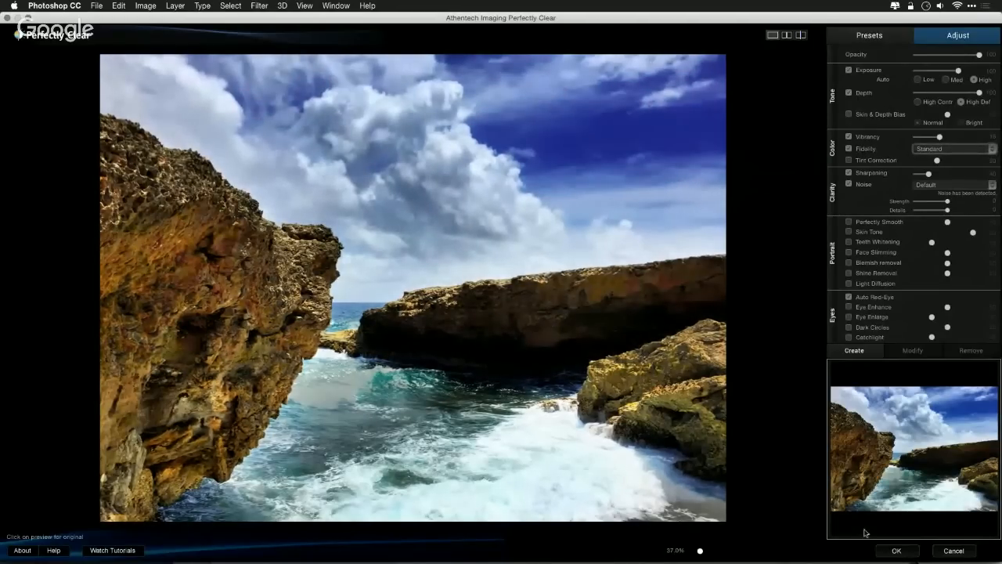
click(896, 550)
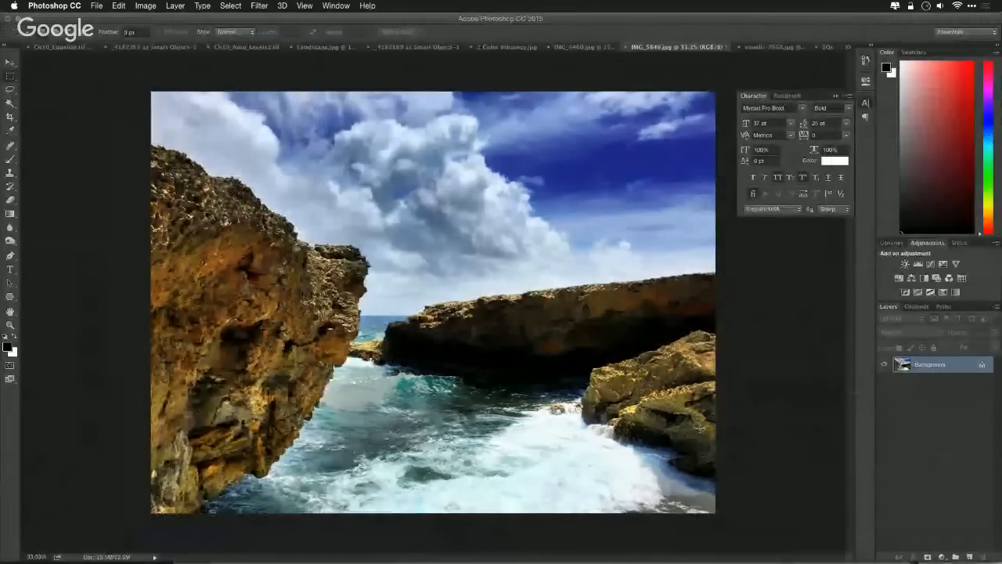
Step: Bring up the photo of the woman and girl in Perfectly Clear and apply the saved Soft Interior preset
key(ctrl+Tab)
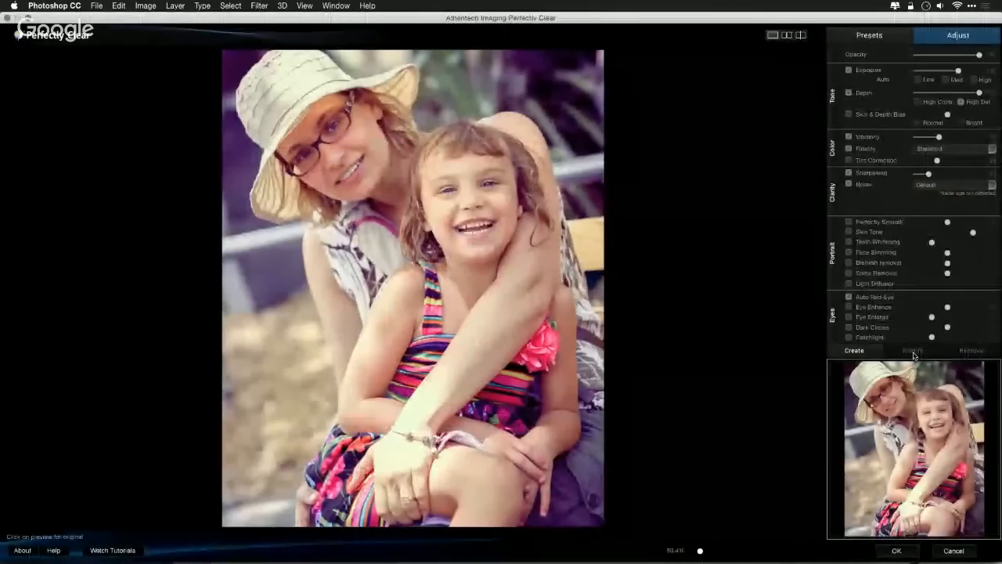
click(867, 38)
click(879, 329)
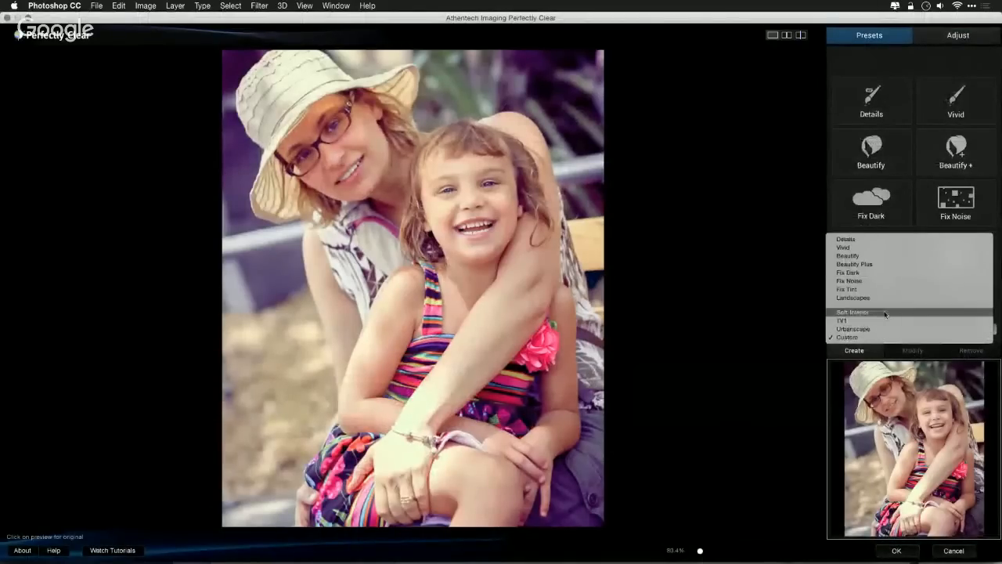
click(885, 312)
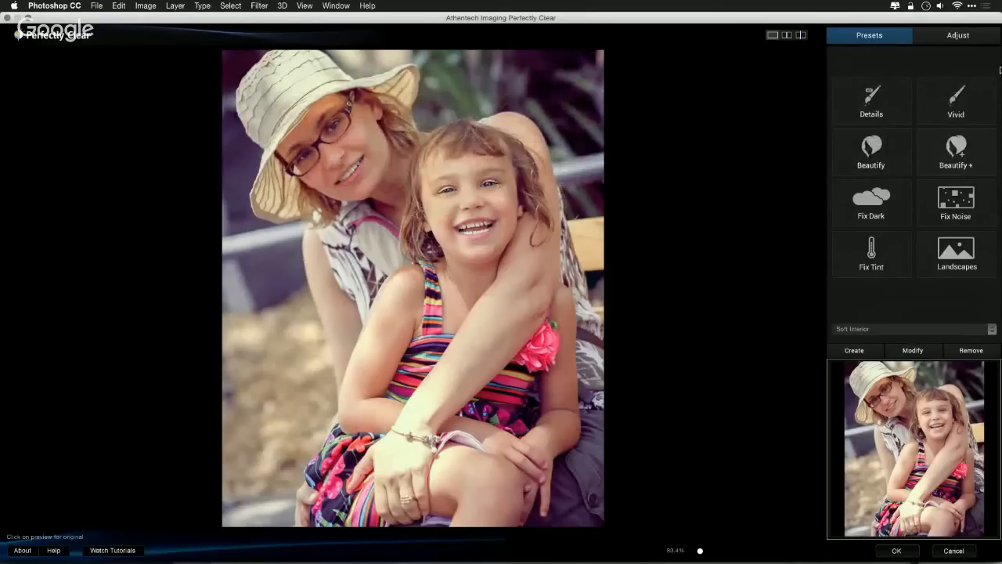
Step: Turn on Tint Correction for the photo of the woman and girl and lower it to a weak strength
click(981, 36)
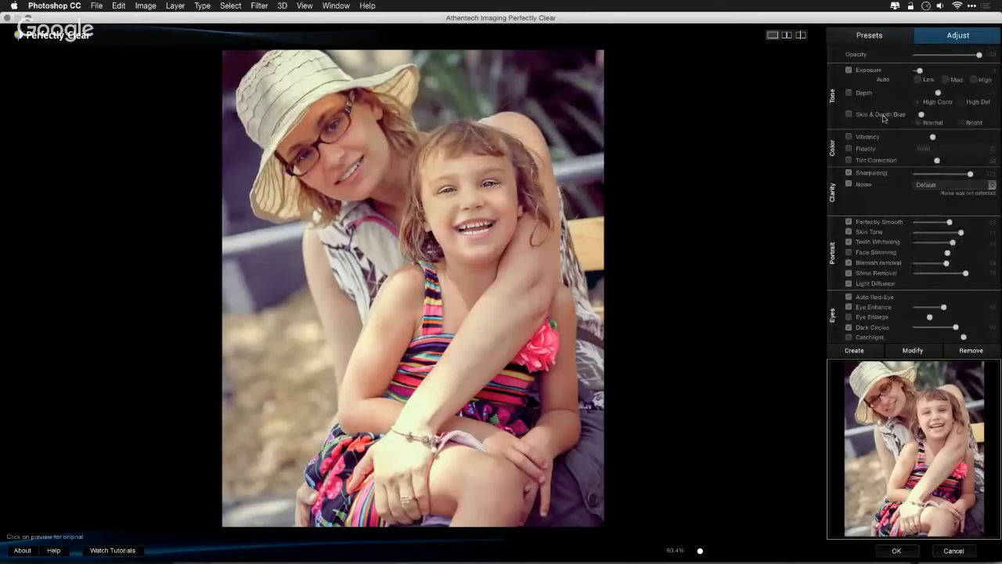
click(850, 161)
click(924, 160)
drag(923, 162, 917, 162)
Step: Turn on Depth and Vibrancy for the photo of the woman and girl and raise both strongly
click(849, 93)
drag(938, 92, 973, 94)
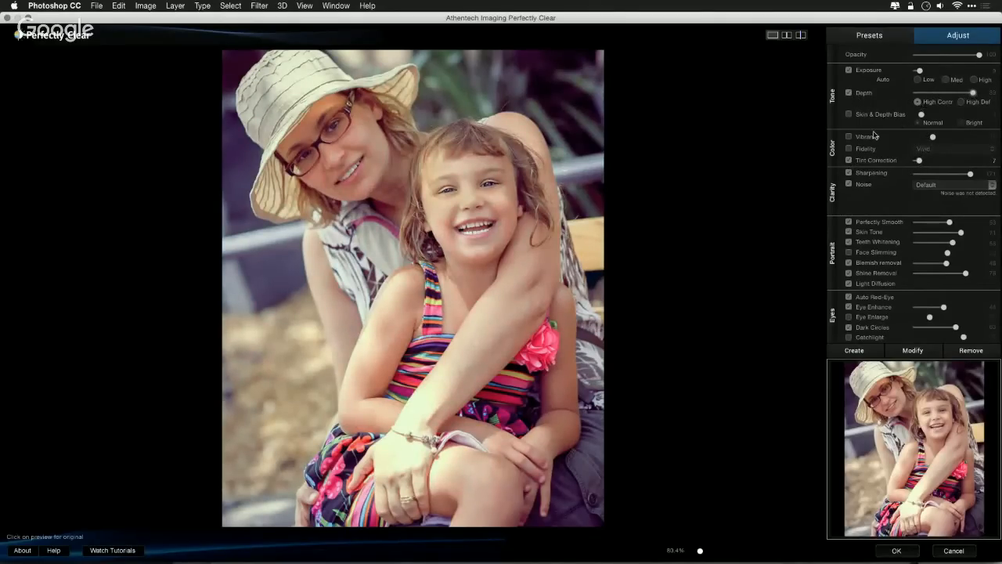
click(849, 137)
drag(944, 137, 969, 138)
Step: Compare the photo of the woman and girl with its original, accept the correction and close the file without saving
click(478, 133)
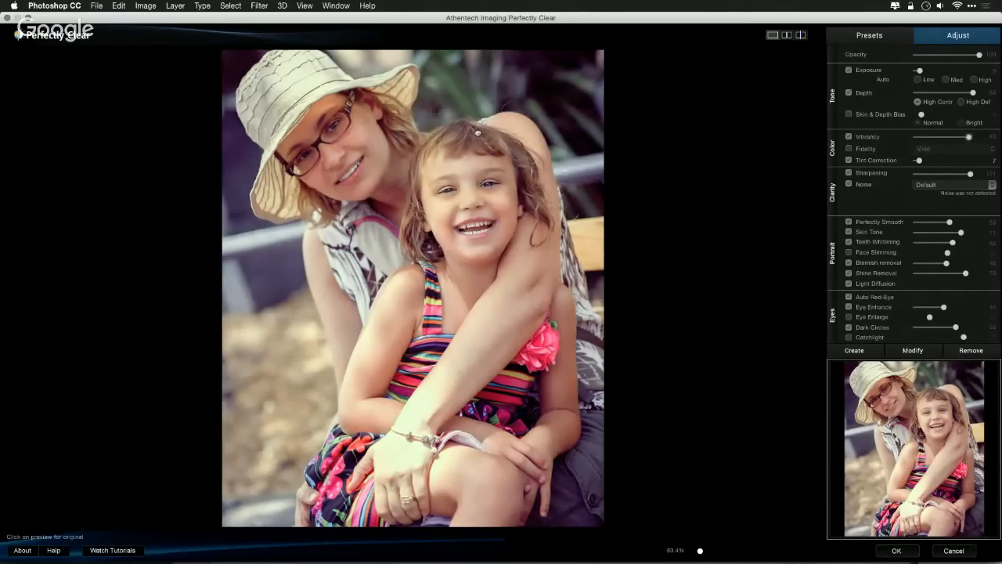
click(477, 133)
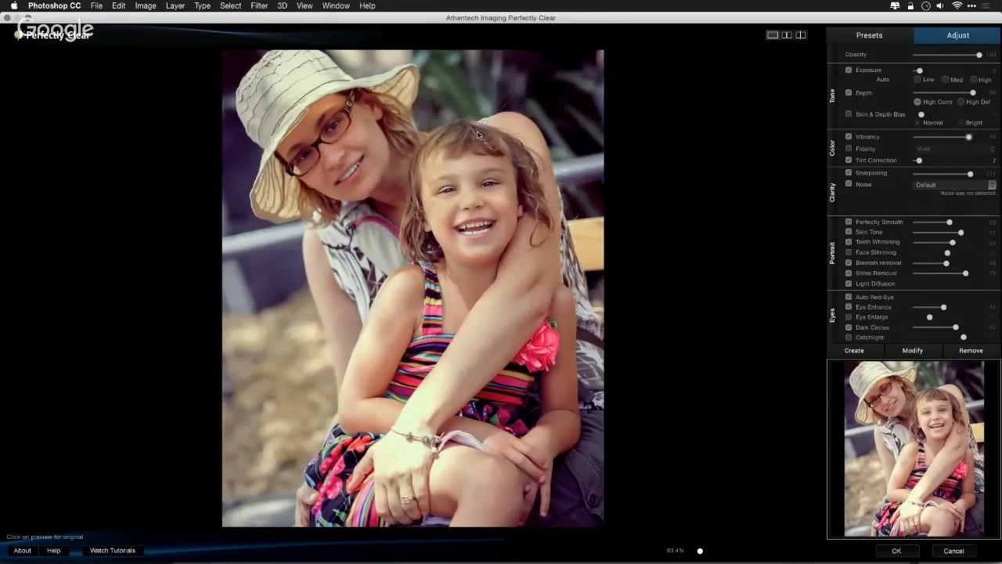
click(478, 135)
click(902, 552)
key(super+w)
key(super+d)
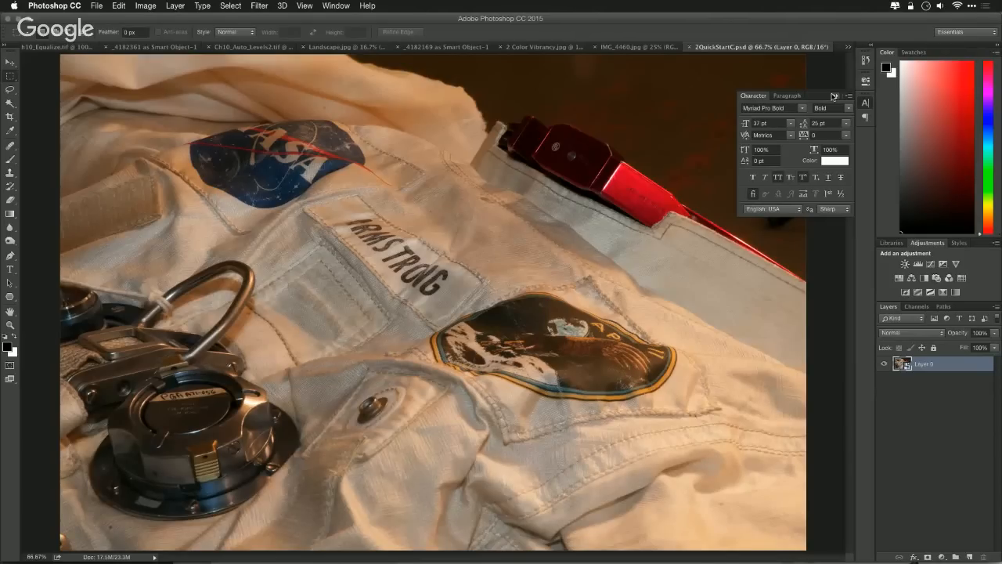
Step: Collapse the floating Character panel and lasso the dark object at the right edge of the spacesuit photo
click(838, 96)
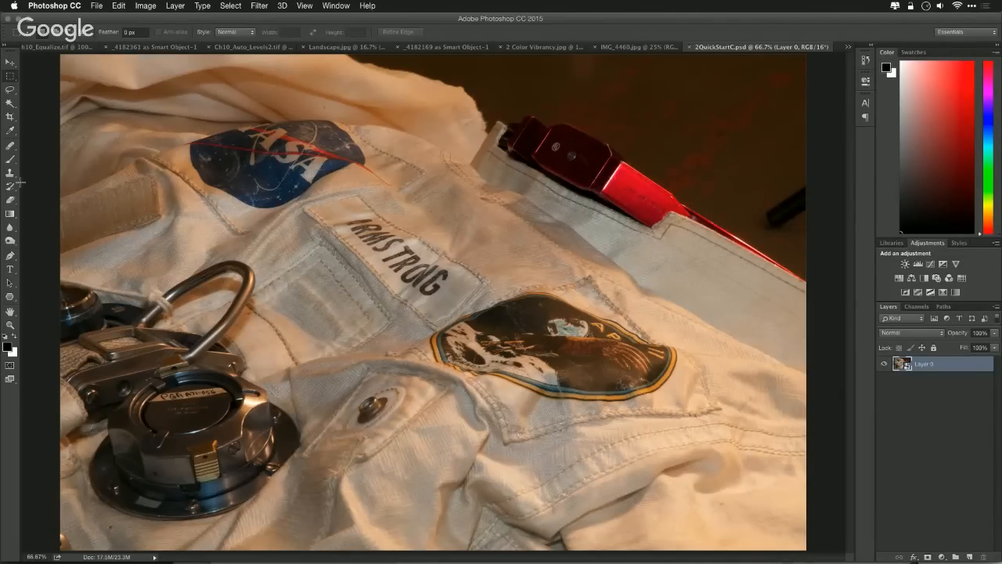
click(11, 90)
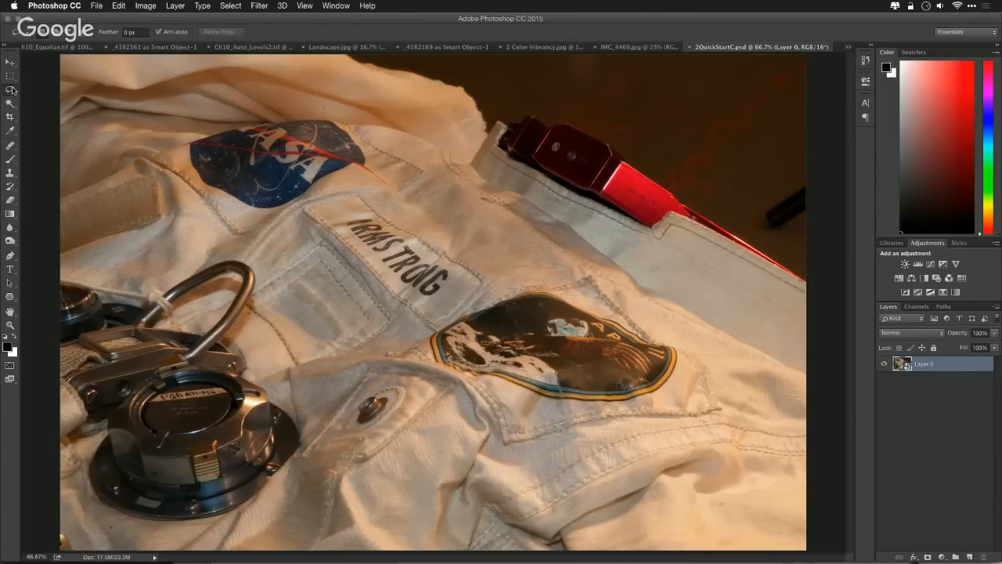
mouse_move(814, 172)
mouse_down()
mouse_move(764, 205)
mouse_move(766, 240)
mouse_move(813, 233)
mouse_move(826, 192)
mouse_move(807, 170)
mouse_up()
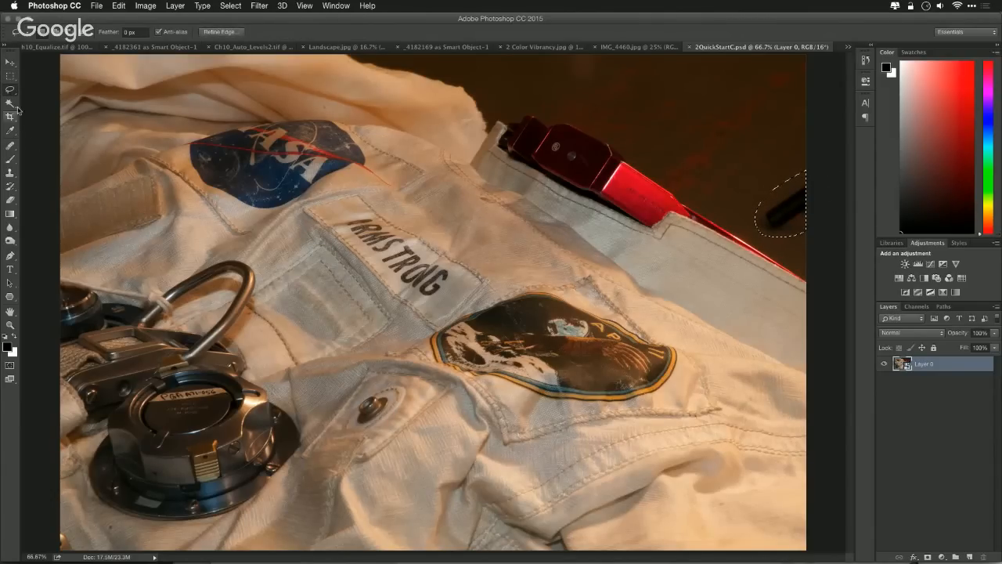
Step: Activate the Patch tool and rasterize the spacesuit photo's smart object layer for patching
click(11, 148)
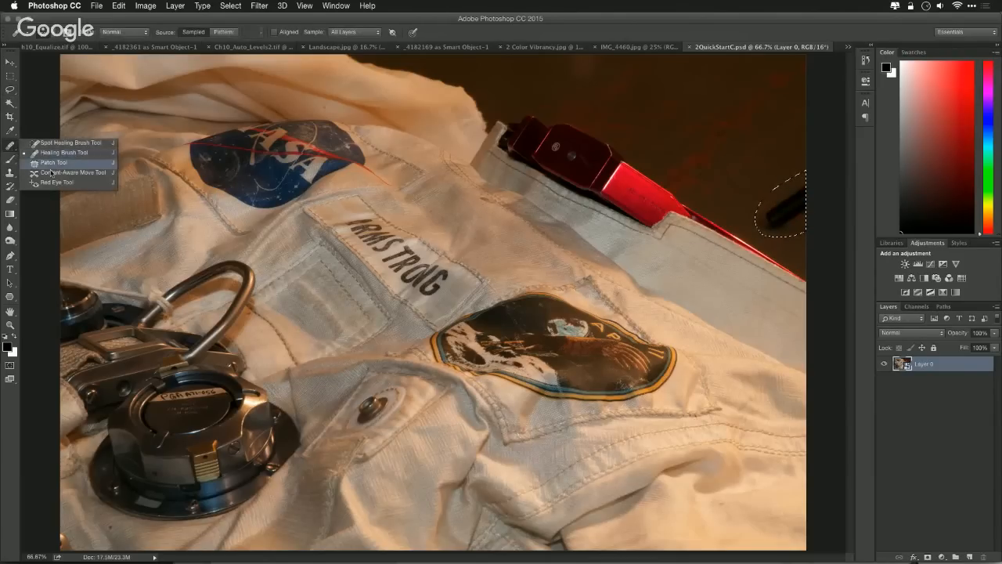
click(55, 168)
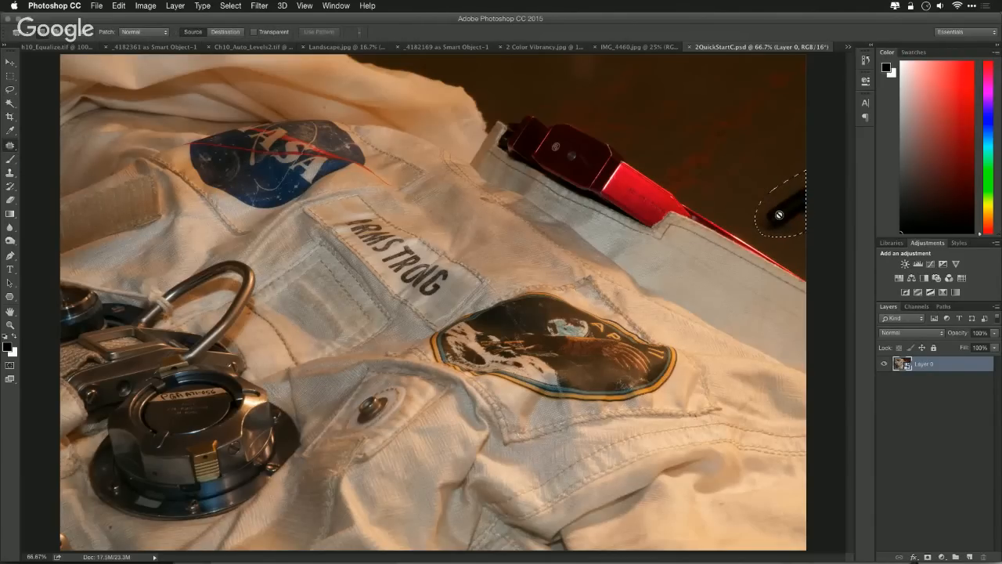
click(780, 213)
click(568, 203)
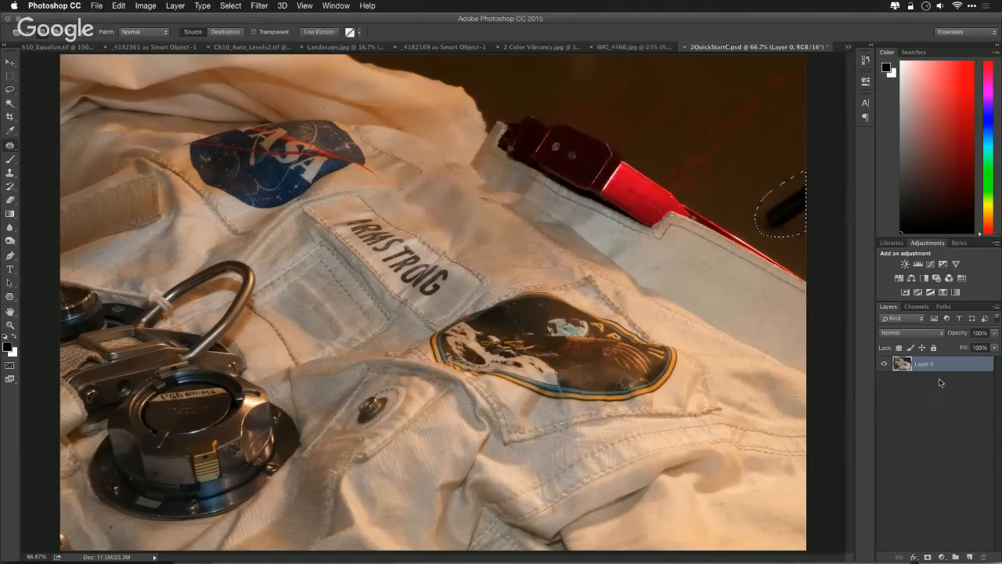
Step: Patch the selected dark object with clean background from just above and beside it, and clear the selection
drag(795, 223, 741, 173)
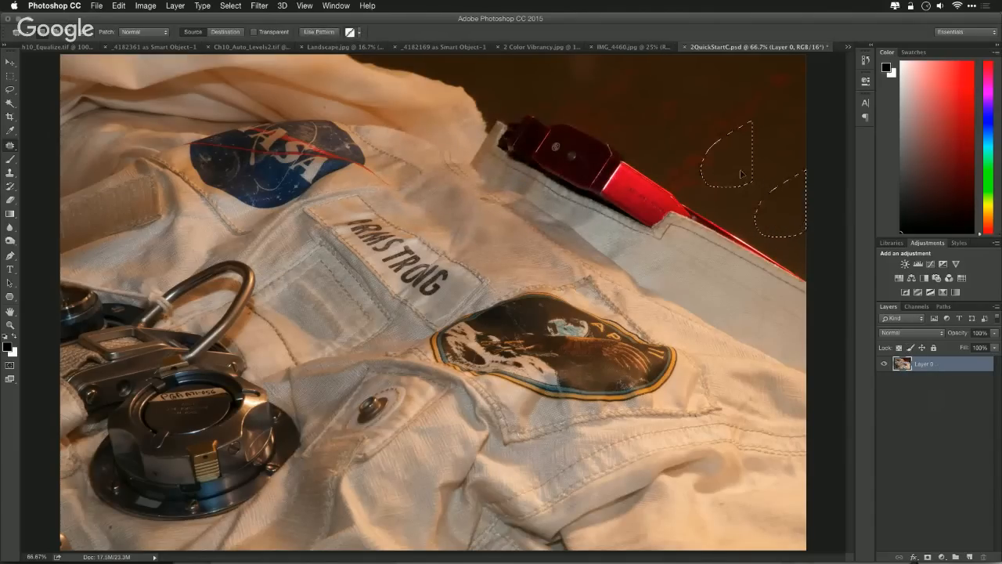
mouse_move(814, 235)
mouse_down()
mouse_move(787, 173)
mouse_move(763, 152)
mouse_up()
drag(789, 212, 758, 156)
key(super+d)
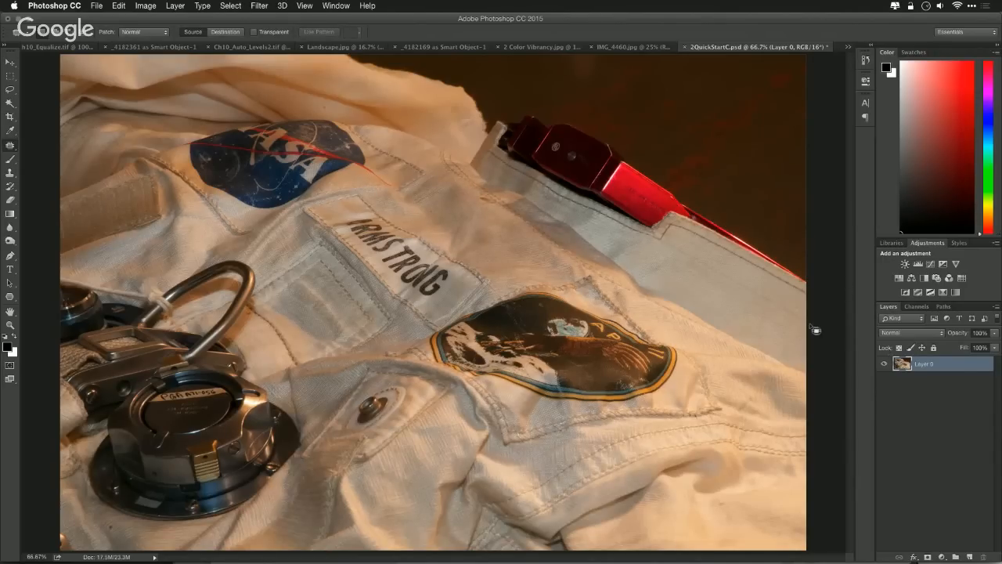
Step: Bring up the spacesuit photo in Perfectly Clear and apply the Vivid preset
click(259, 6)
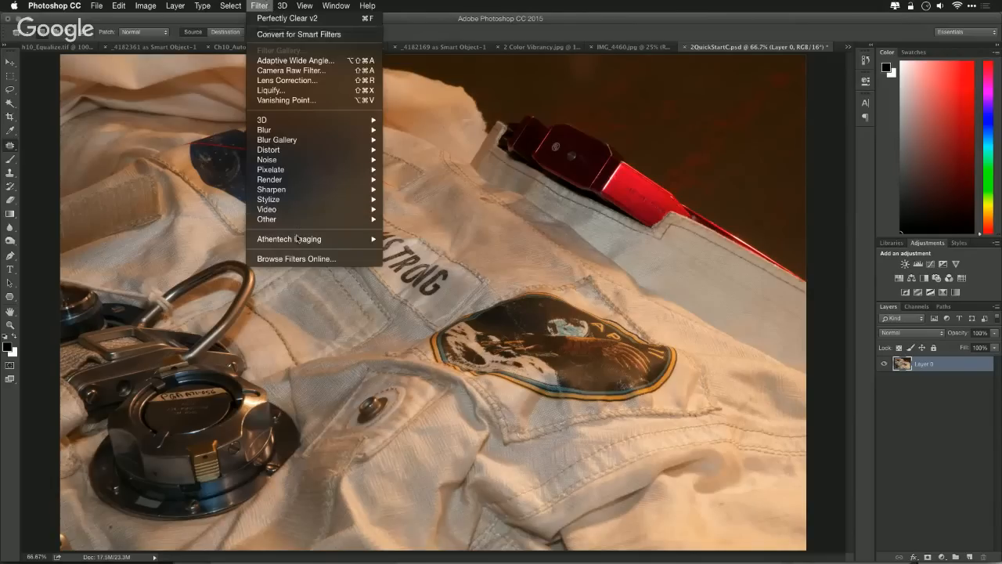
mouse_move(296, 239)
click(393, 238)
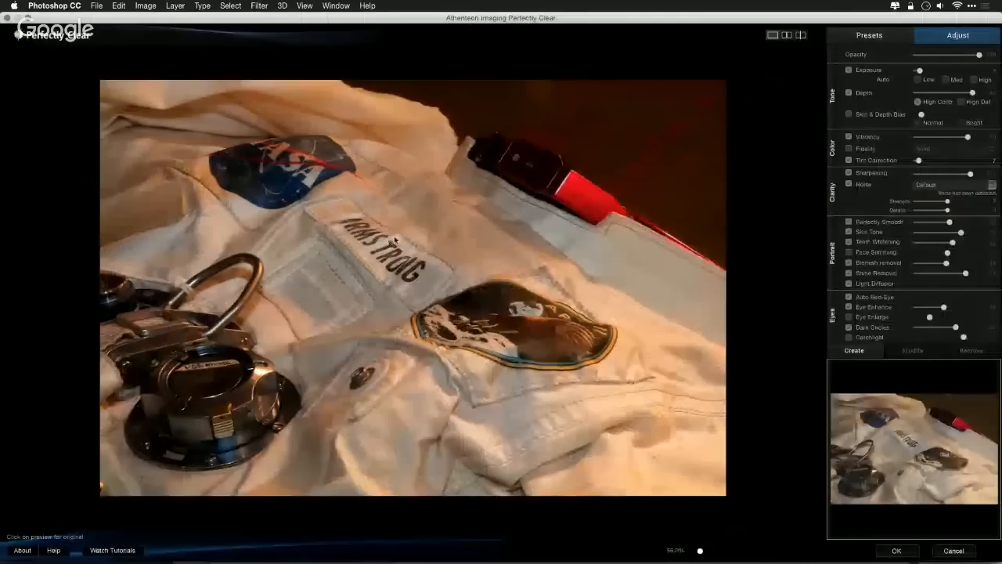
click(869, 35)
click(953, 107)
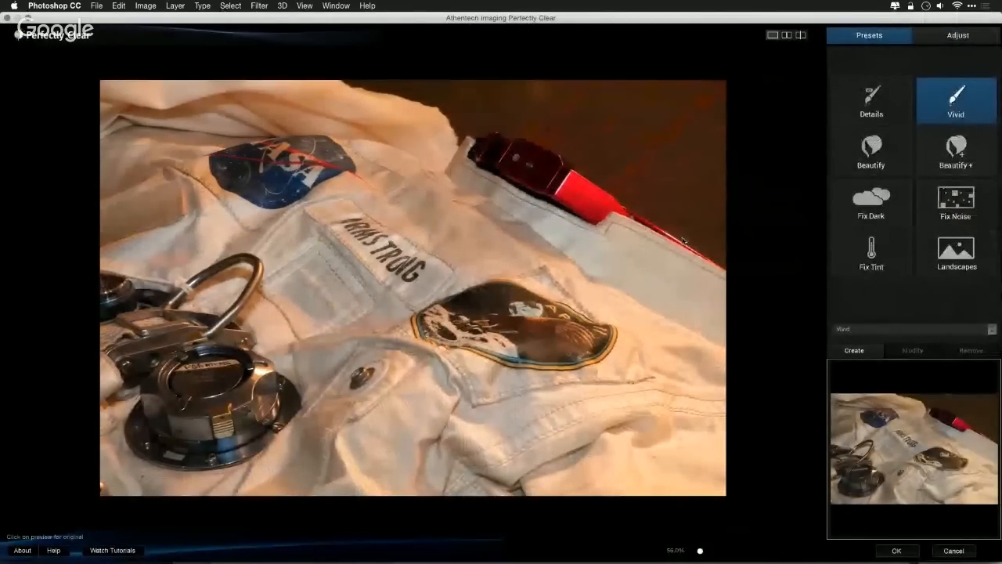
Step: Lower the noise removal strength to nearly its minimum for the spacesuit photo and compare the fabric detail with the original
key(super+plus)
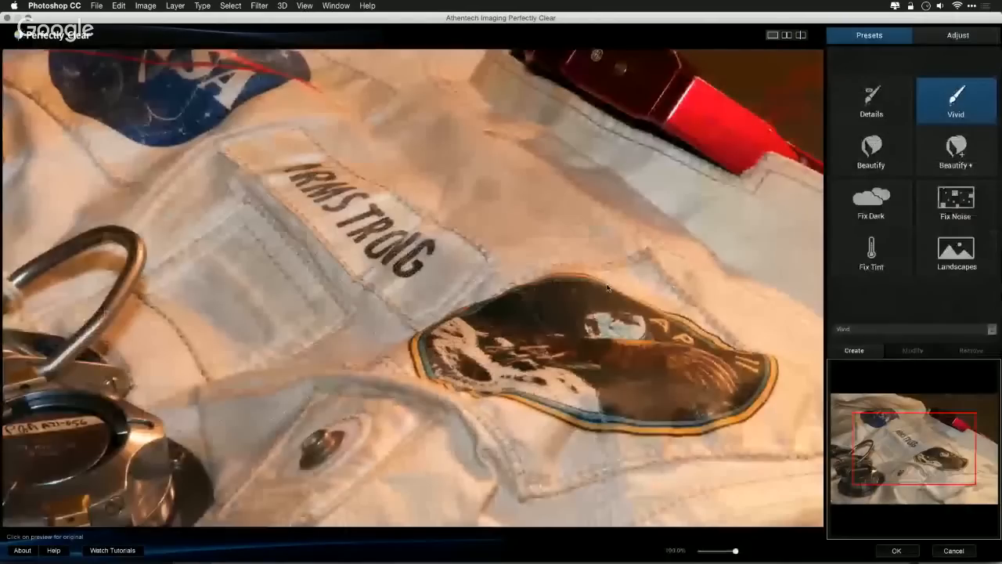
key(super+plus)
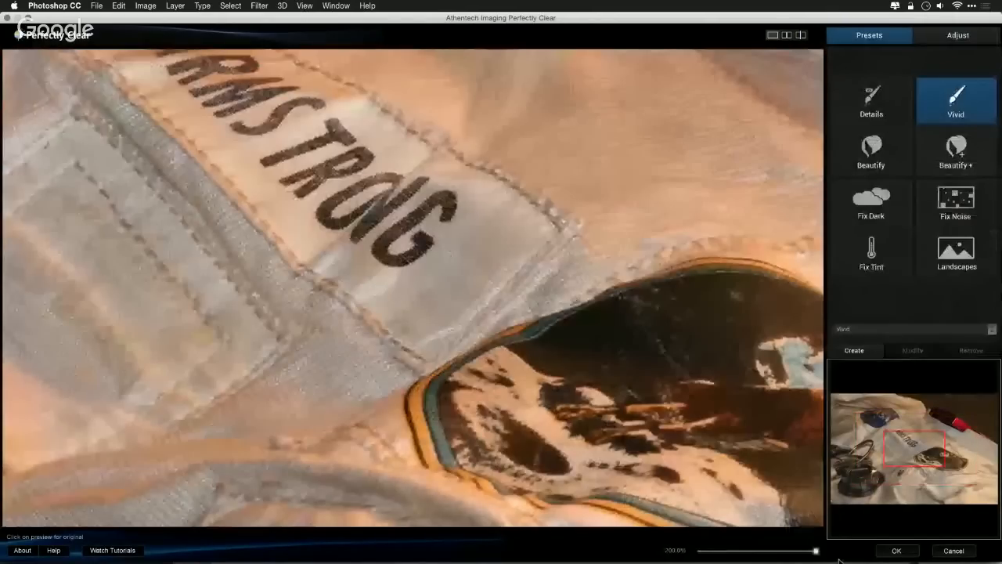
click(954, 37)
drag(931, 173, 915, 202)
click(865, 187)
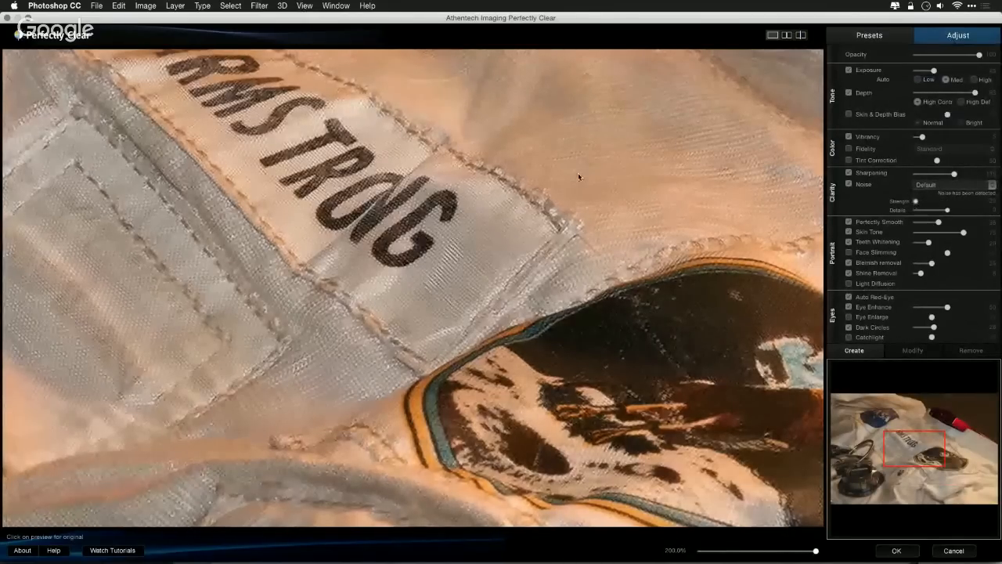
click(578, 175)
Step: Set the spacesuit photo's Depth to High Def contrast, enable Fidelity with the Vivid option and turn on Tint Correction
click(962, 102)
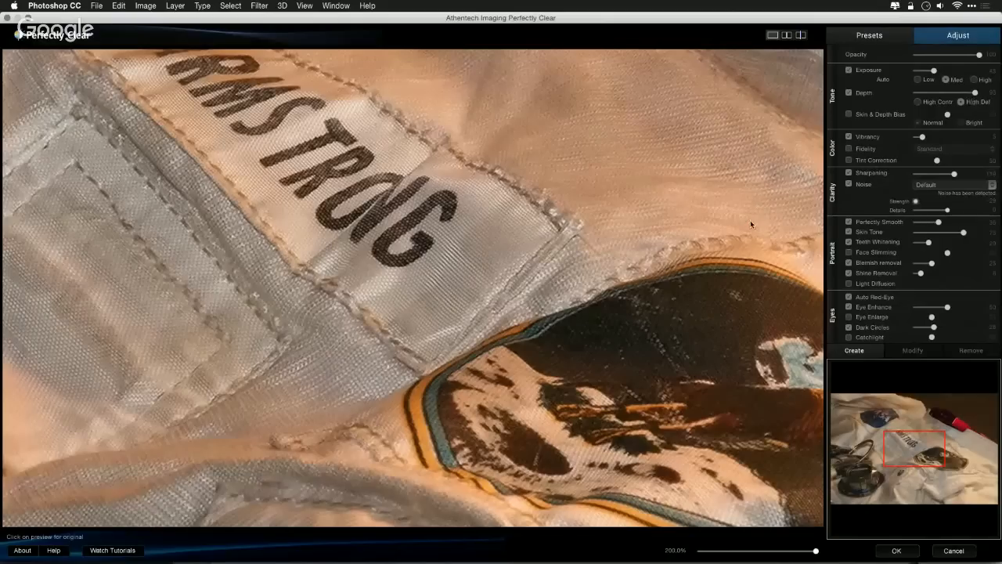
click(848, 148)
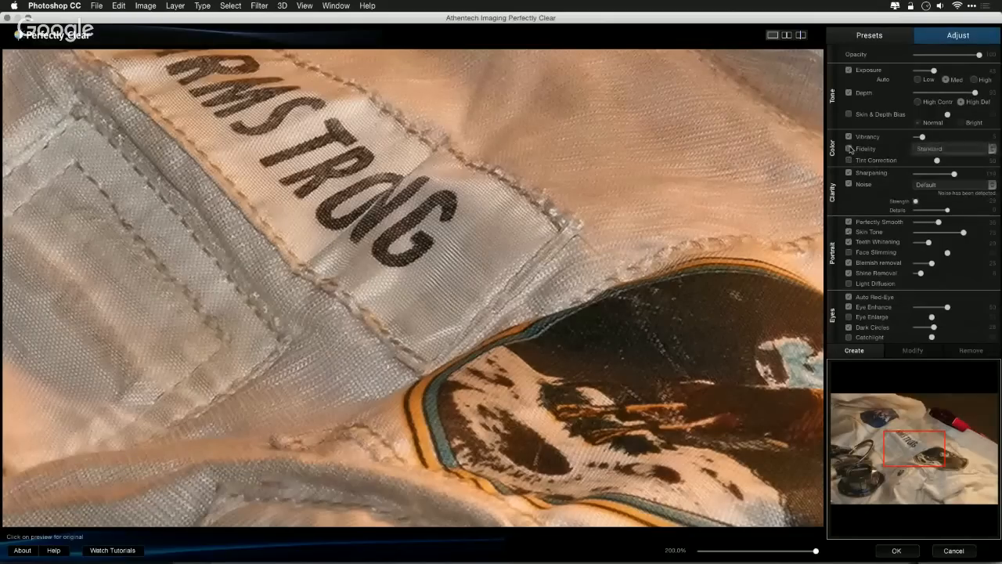
click(923, 149)
click(923, 157)
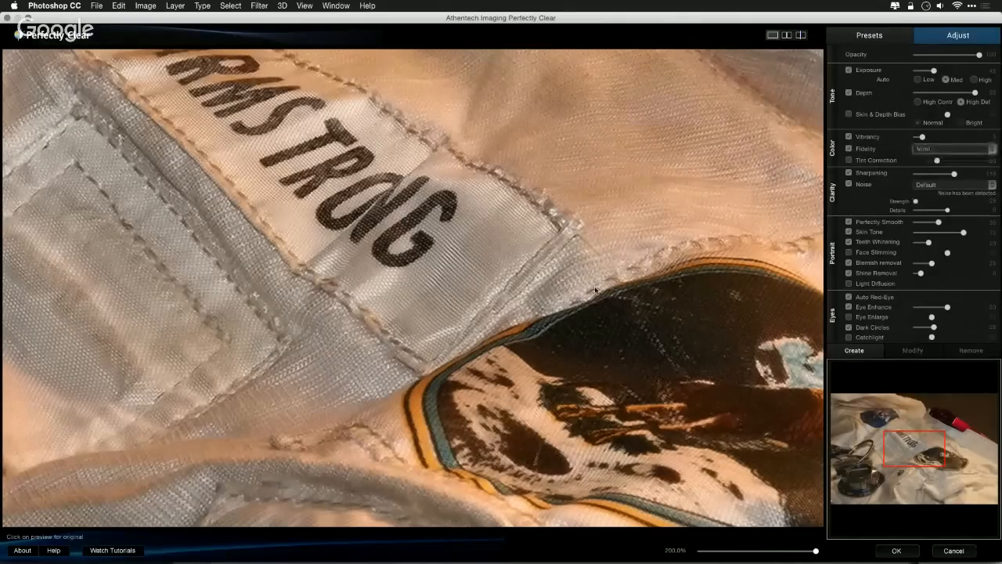
click(849, 159)
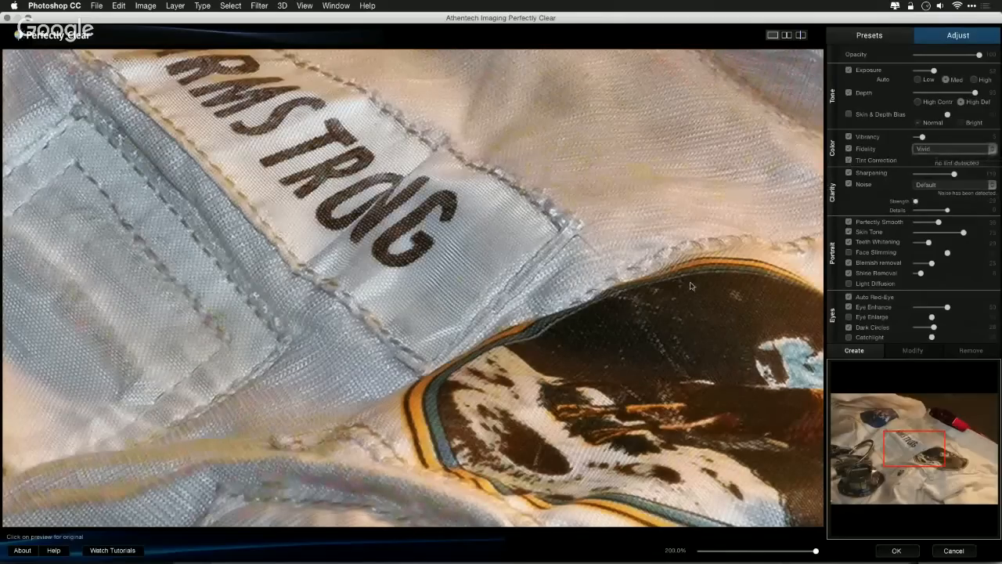
Step: Compare the whole corrected spacesuit photo with its original several times, checking the color of the white fabric
click(761, 551)
drag(747, 554, 668, 558)
click(590, 384)
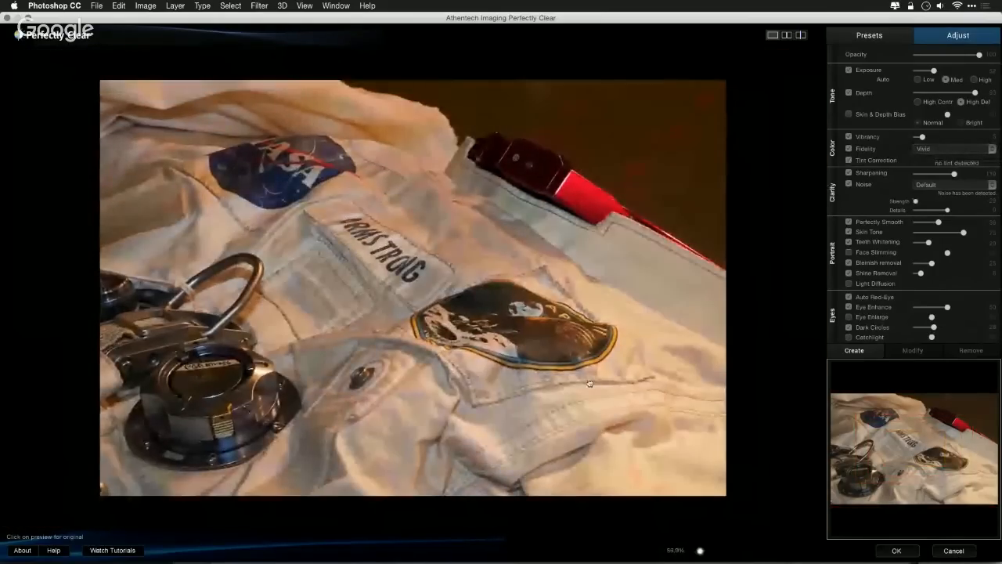
click(590, 383)
click(590, 384)
click(591, 384)
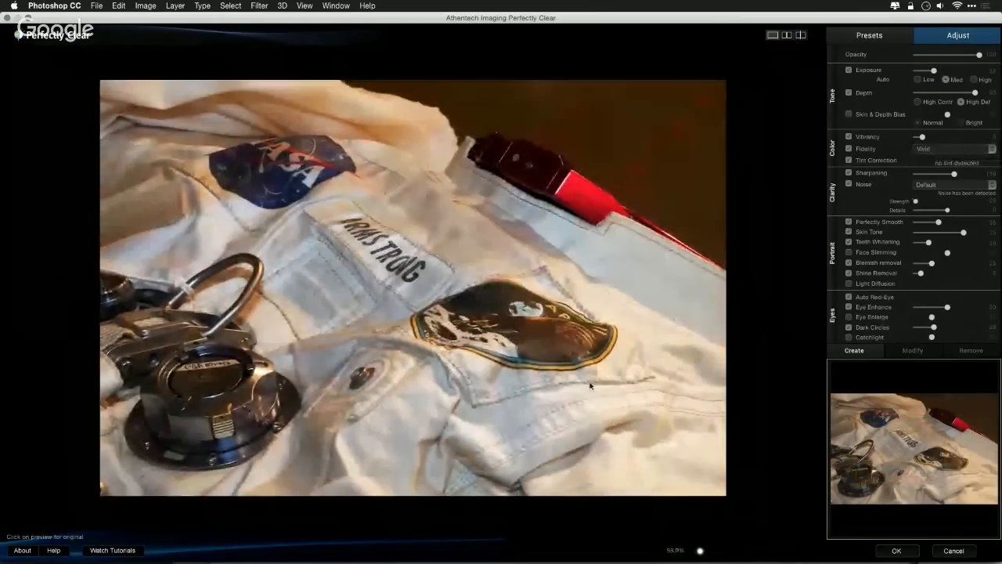
click(359, 270)
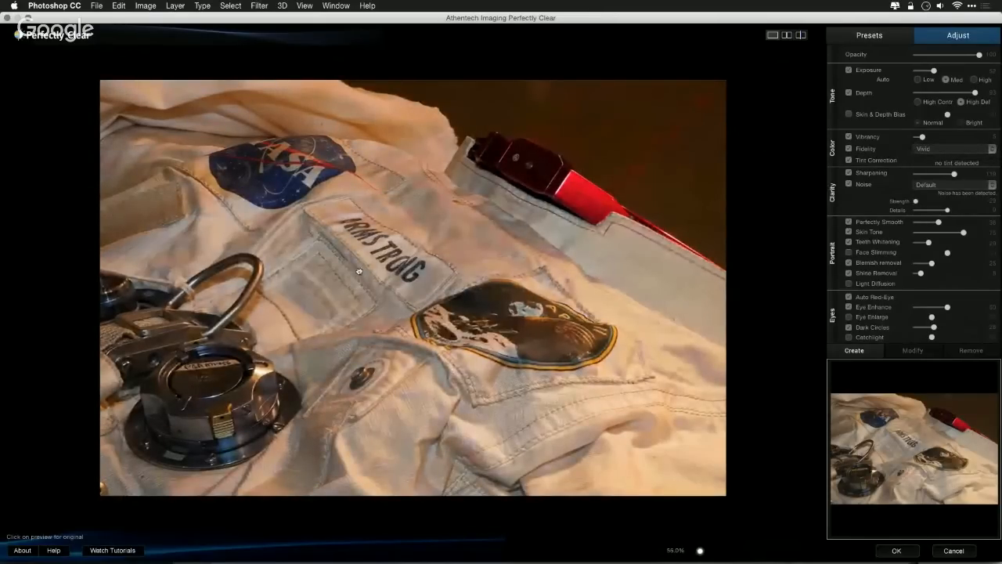
click(358, 269)
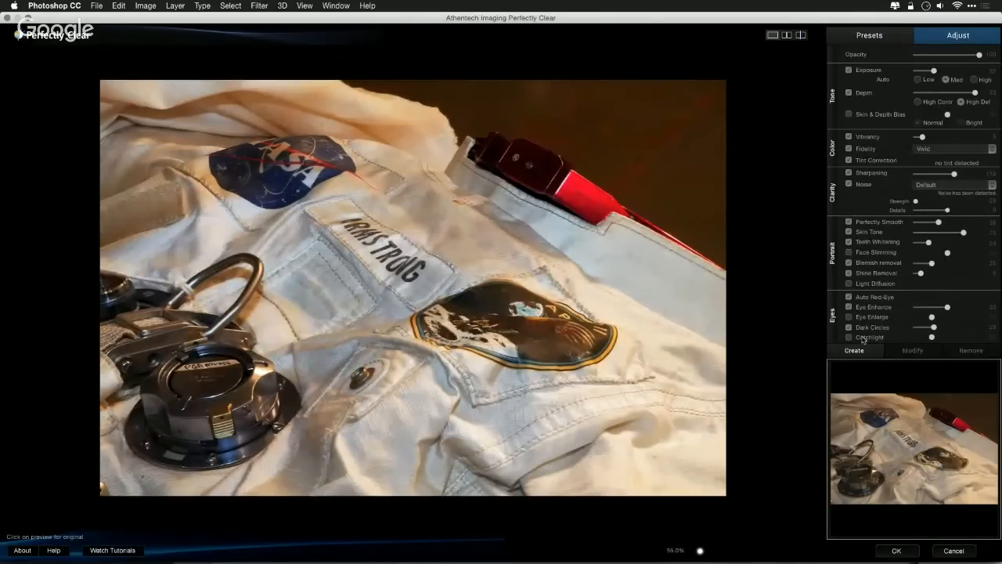
Step: Turn on Light Diffusion and turn off Auto Red-Eye for the spacesuit photo
click(848, 283)
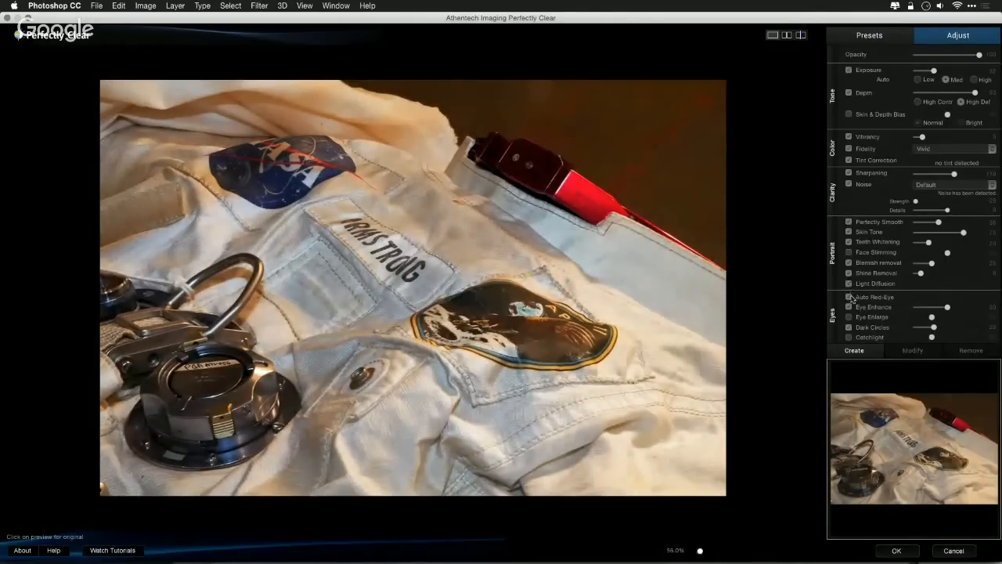
click(849, 297)
Step: Turn on Skin & Depth Bias at its maximum of 100 for the spacesuit photo, trying Bright and settling on Normal
click(849, 115)
drag(944, 121, 968, 126)
click(963, 123)
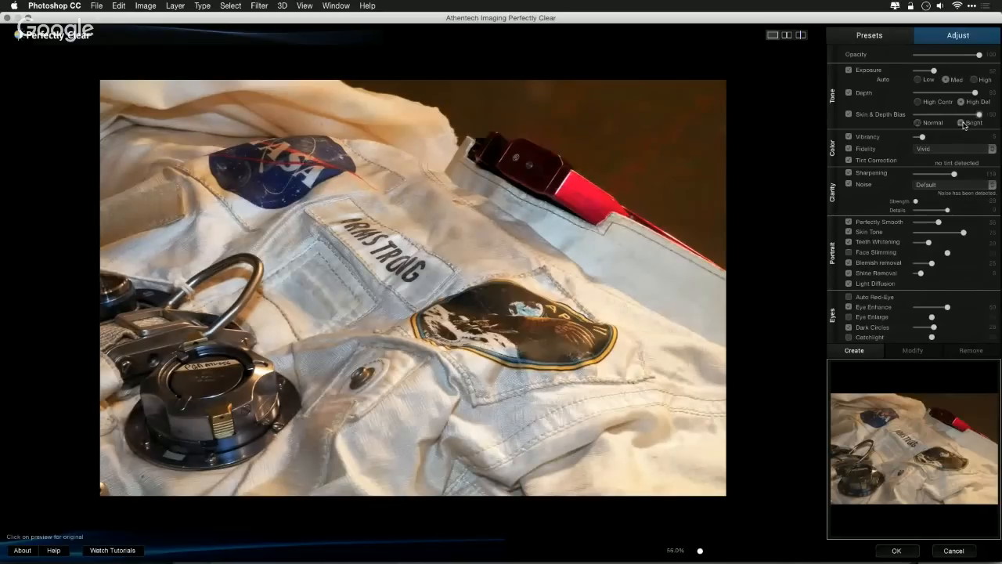
click(922, 123)
Step: Raise Vibrancy strongly, view the spacesuit photo side by side with its original and accept the correction
drag(922, 137, 964, 141)
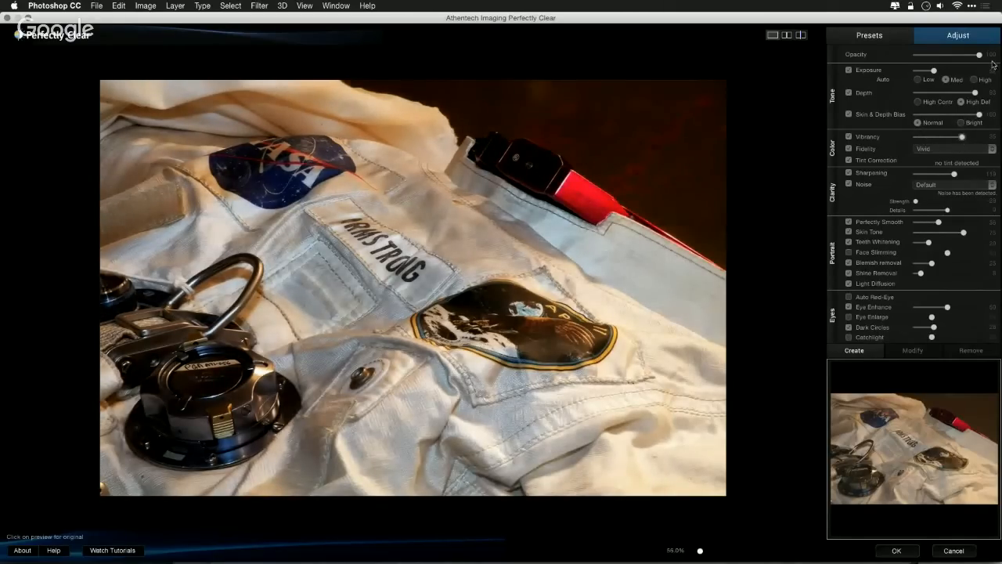
click(786, 36)
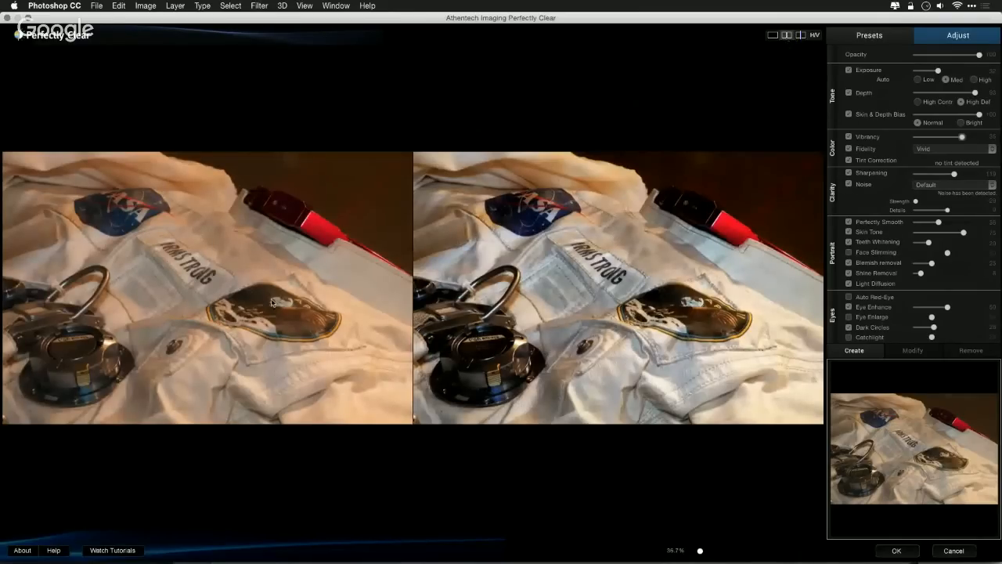
click(896, 550)
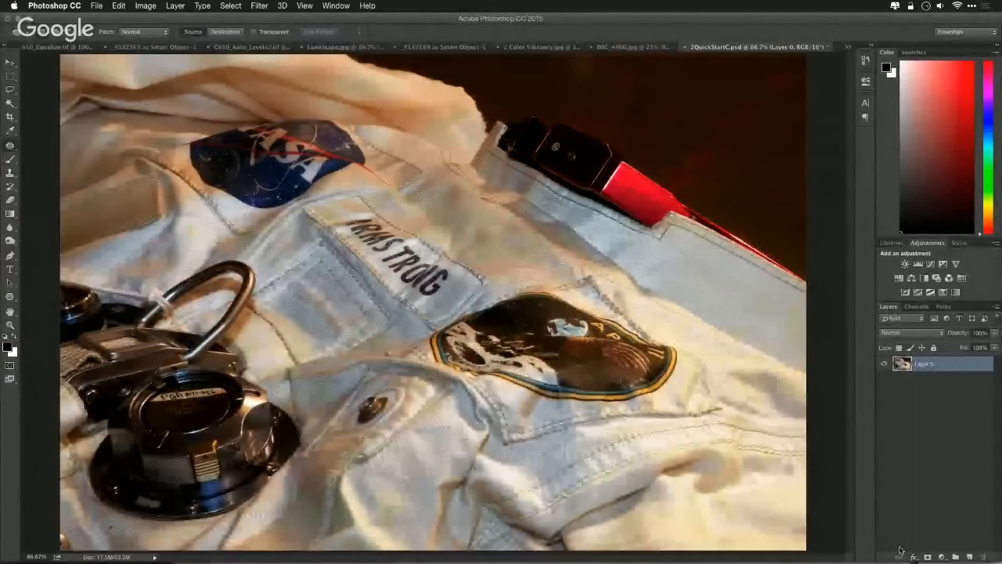
Step: Switch to Bridge and open IMG_1272.jpg and Beautify2.jpg together in Photoshop CC 2015
key(super+Tab)
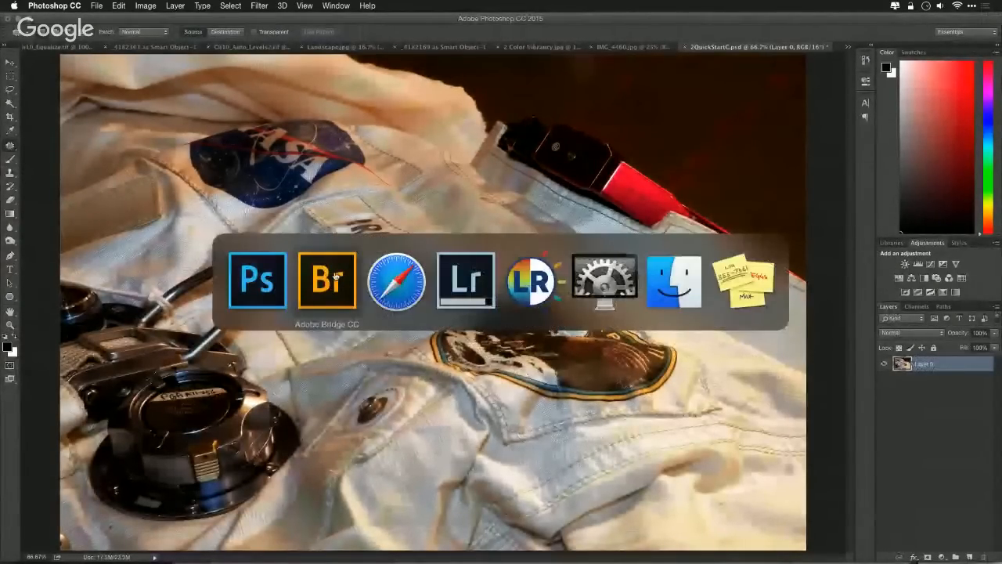
click(327, 281)
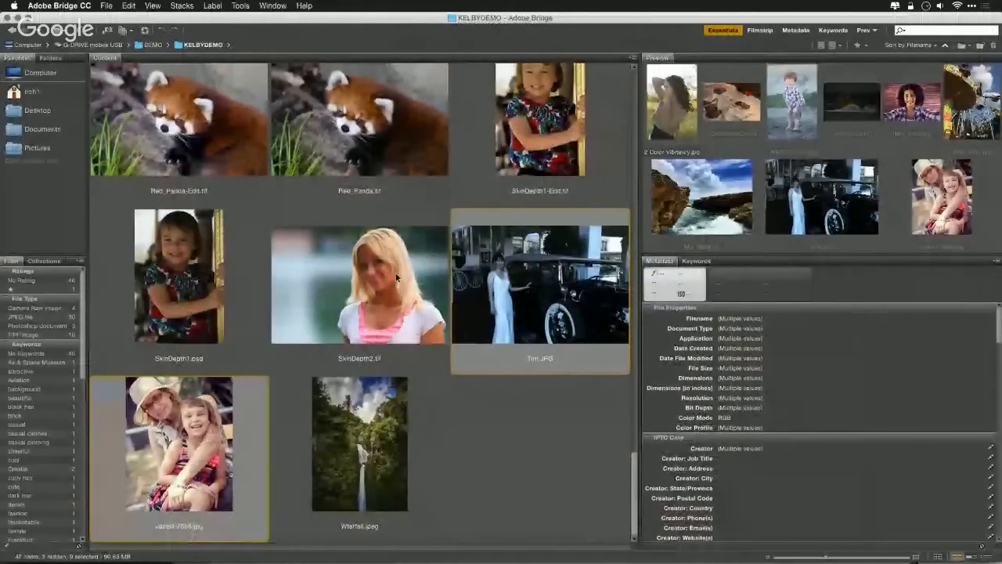
scroll(397, 276, down, 3)
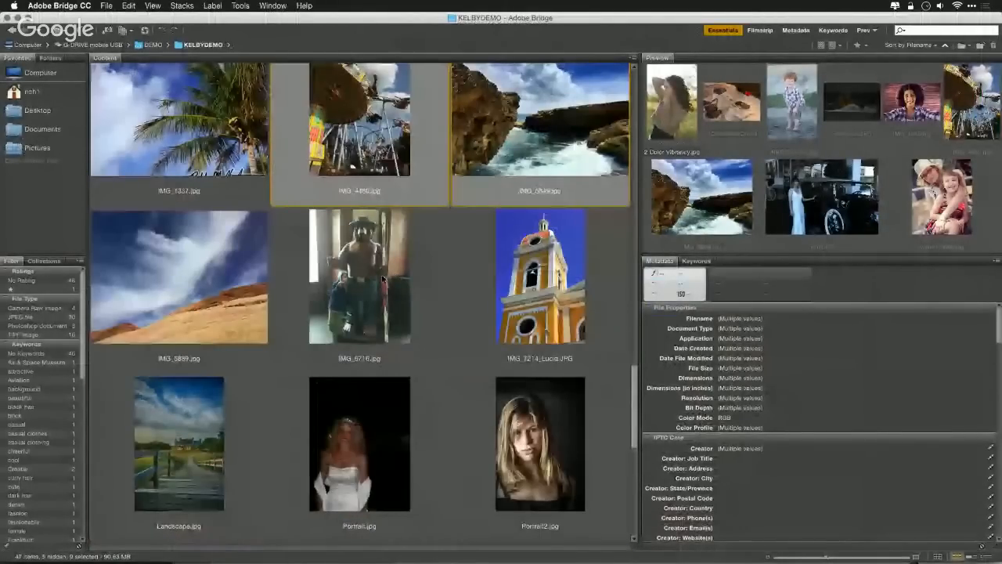
scroll(382, 279, up, 5)
click(529, 285)
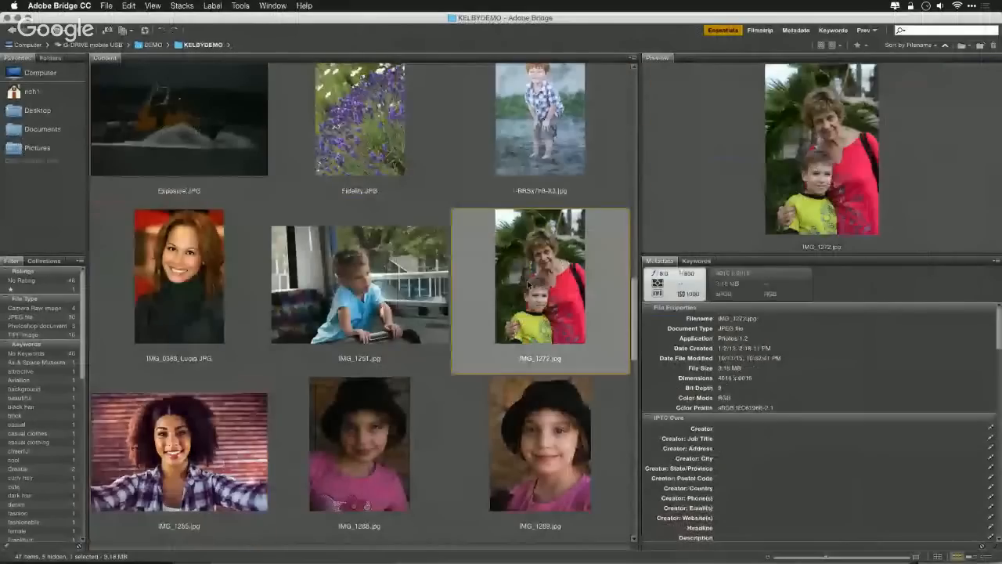
scroll(529, 285, up, 3)
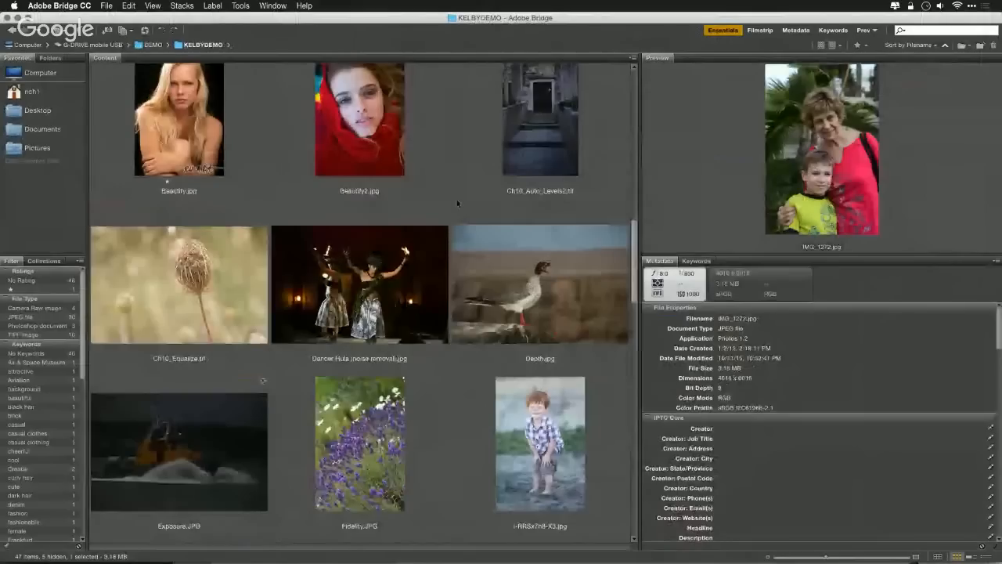
super+click(350, 115)
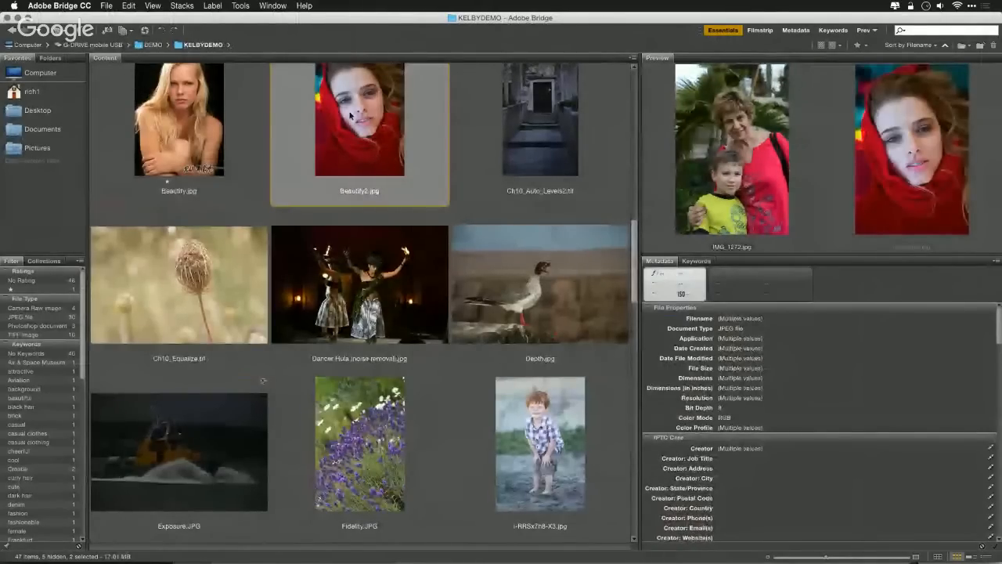
right_click(360, 116)
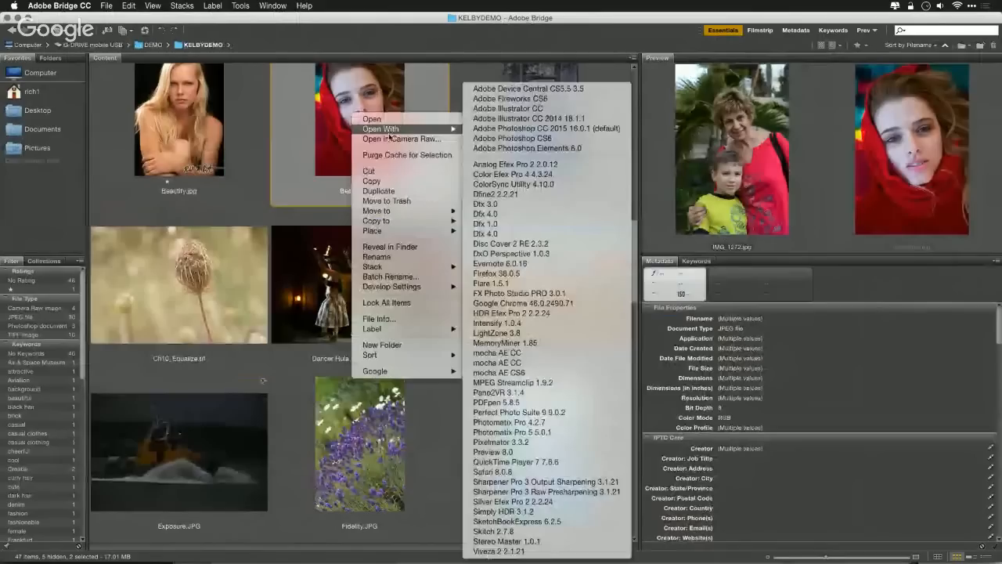
mouse_move(403, 128)
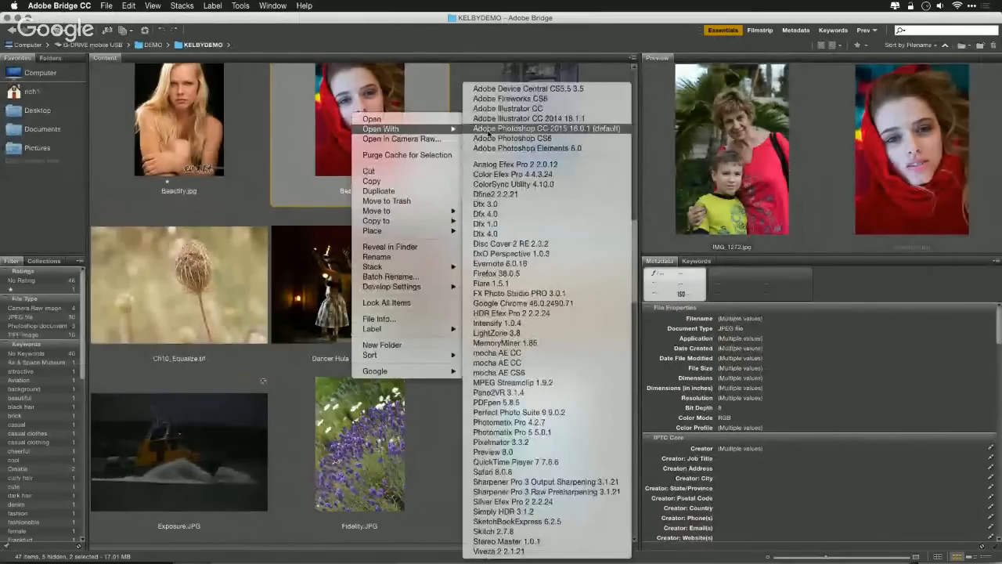
click(521, 129)
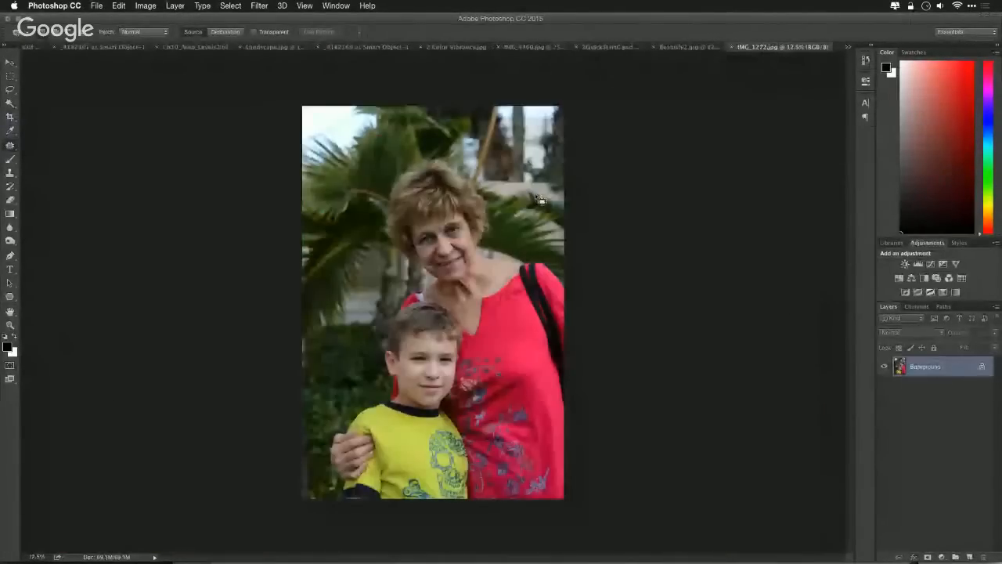
Step: Run Perfectly Clear on the woman and boy photo, trying Beautify and settling on Beautify+, and inspect the woman's face up close
key(super+plus)
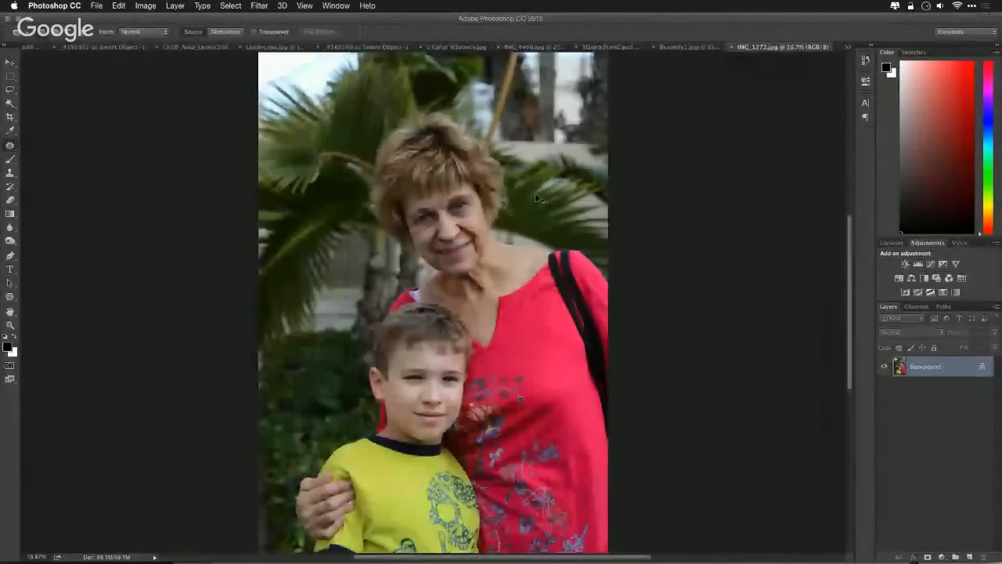
key(super+plus)
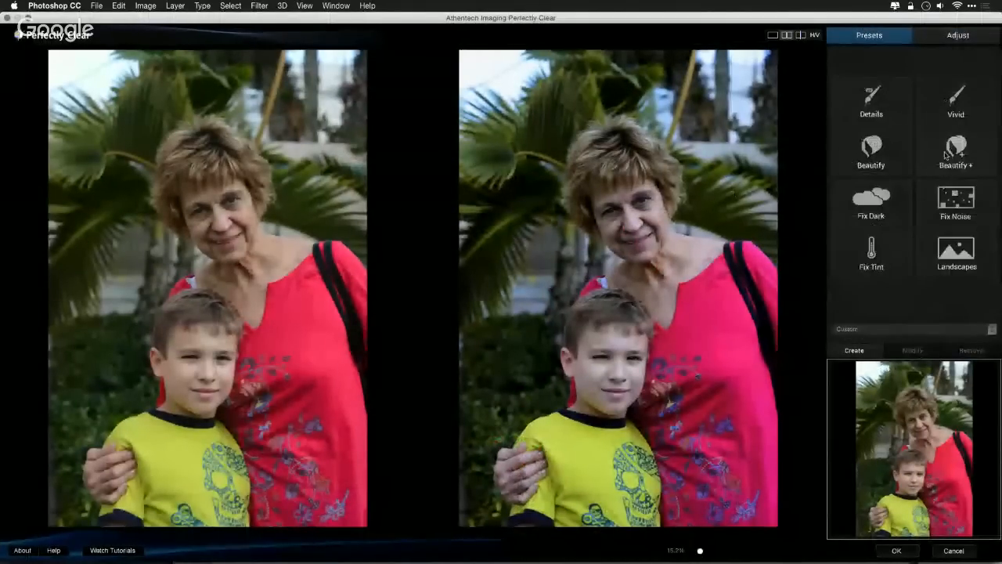
click(885, 160)
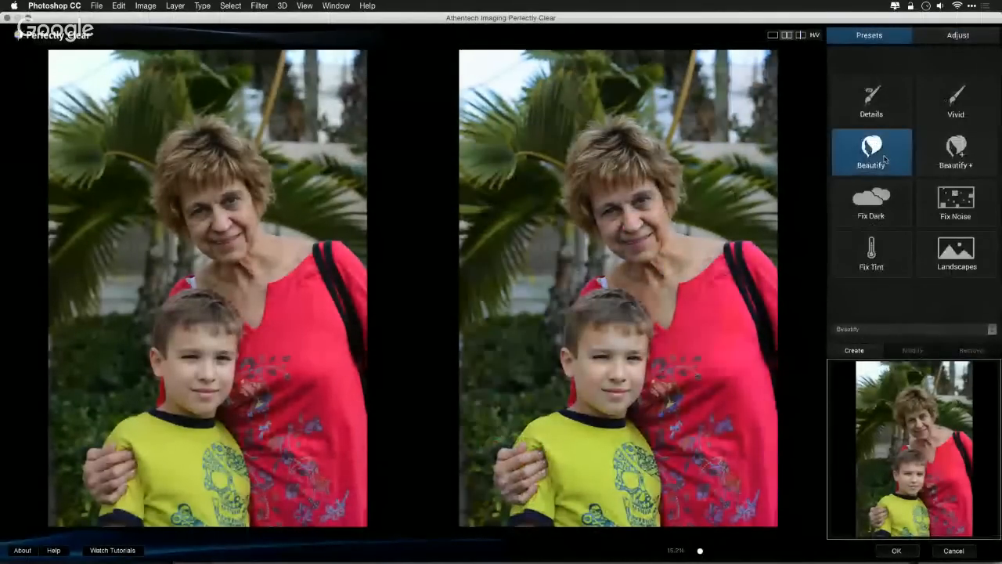
click(938, 154)
click(742, 190)
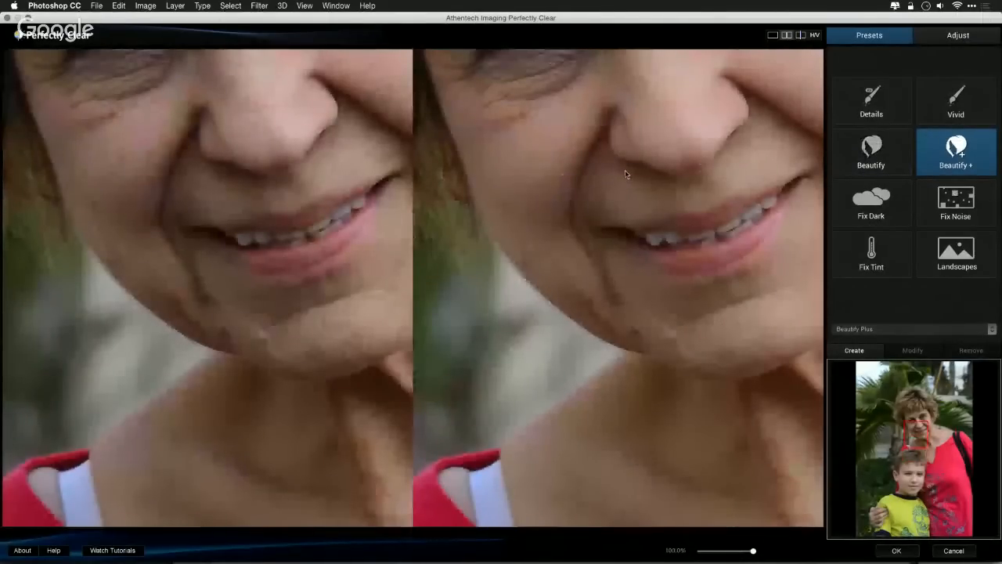
drag(603, 125, 635, 168)
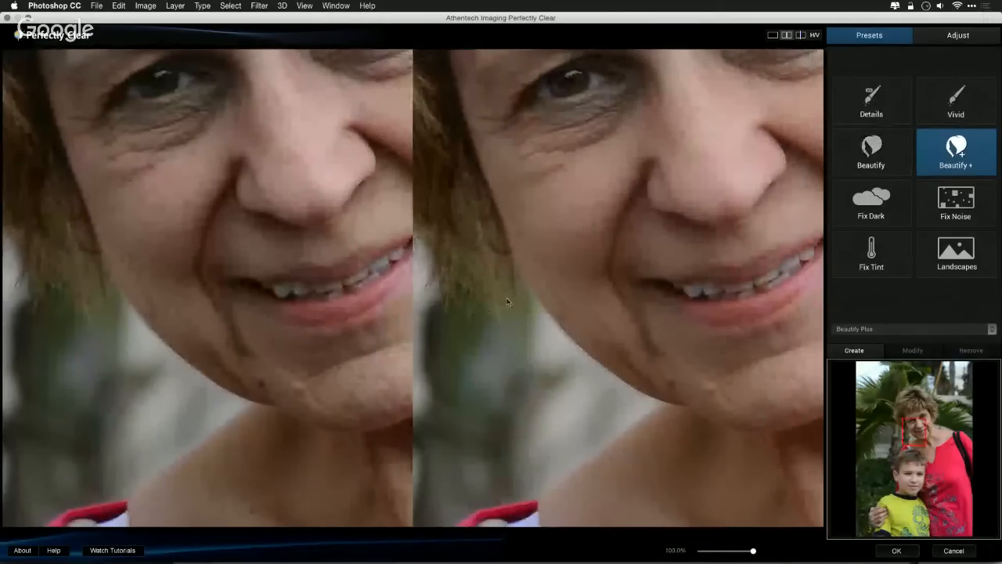
Step: Turn on Skin & Depth Bias and Vibrancy for the woman and boy photo and raise both strengths
click(971, 35)
click(849, 114)
drag(921, 114, 944, 116)
drag(655, 185, 725, 167)
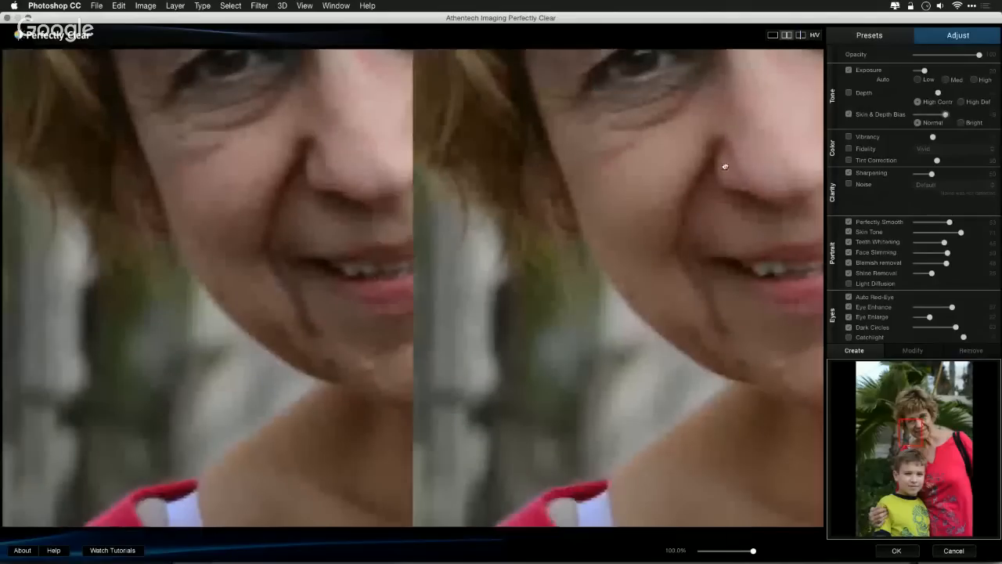
click(866, 139)
drag(932, 137, 960, 138)
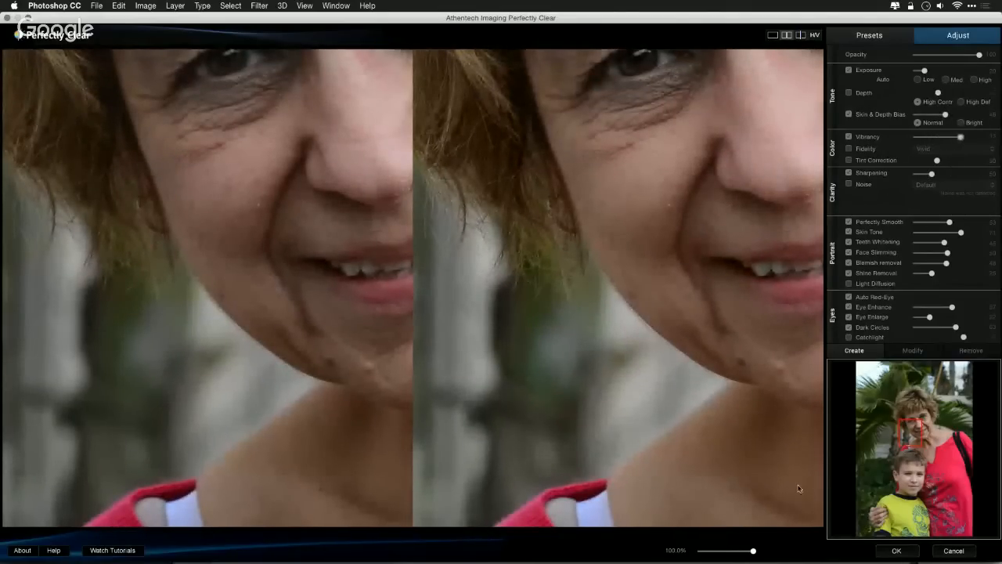
Step: Strengthen Dark Circles while viewing the woman's whole face, check the corrected image alone, and close the plug-in and the photo
drag(748, 554, 720, 555)
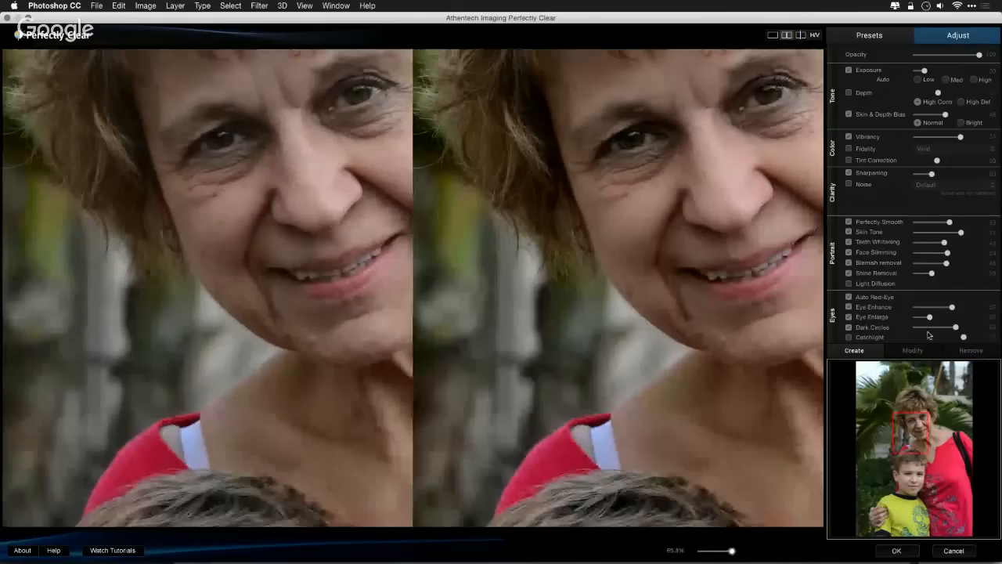
drag(956, 327, 968, 329)
click(771, 35)
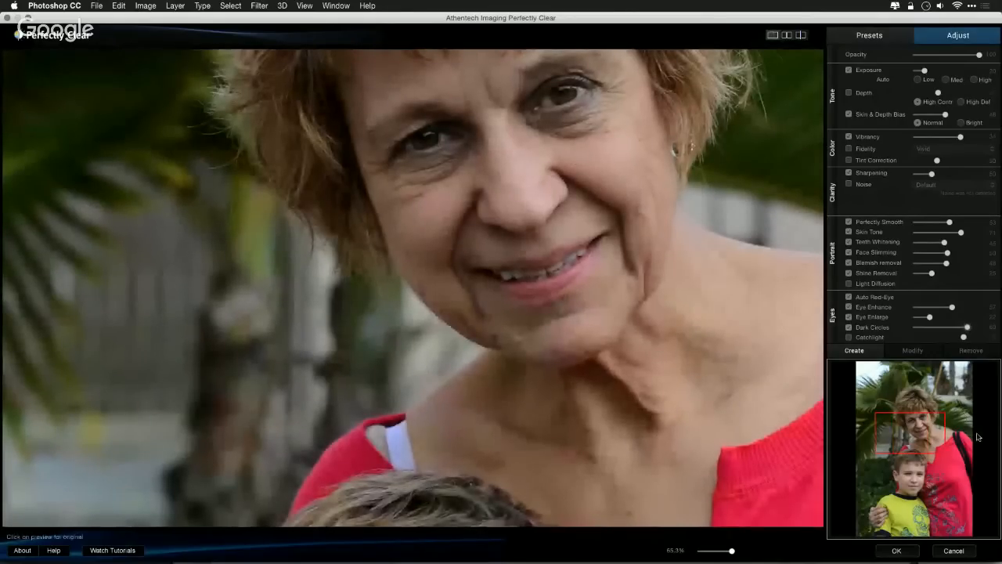
click(952, 550)
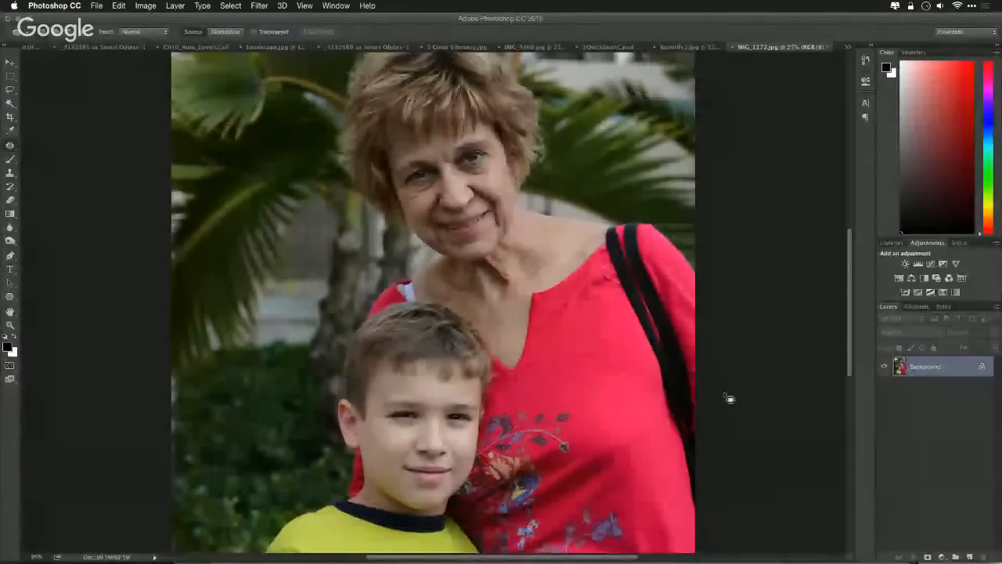
key(super+w)
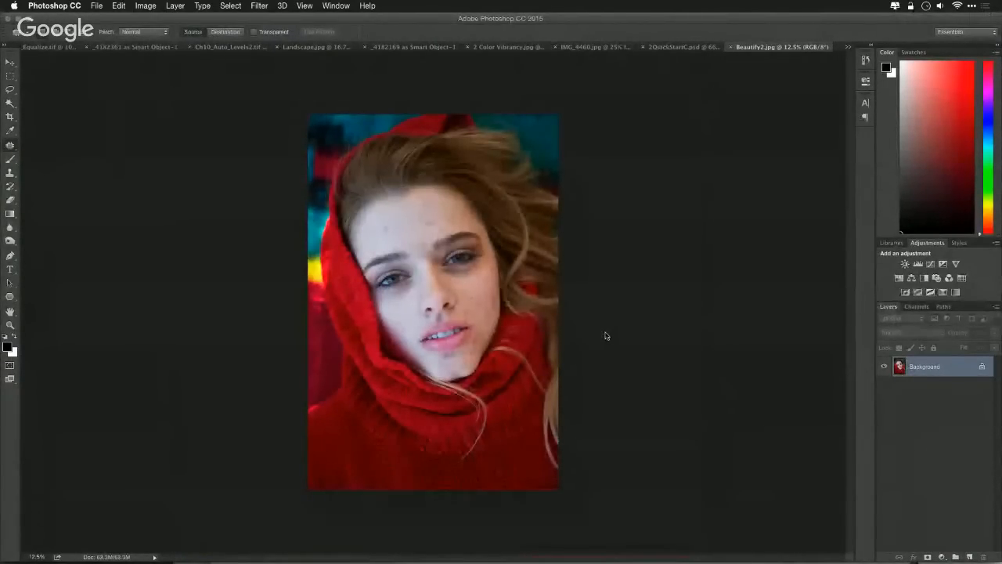
Step: Run Perfectly Clear on the Beautify2.jpg portrait, raising Dark Circles further and turning off Face Slimming
key(super+f)
drag(966, 326, 976, 327)
drag(454, 262, 454, 262)
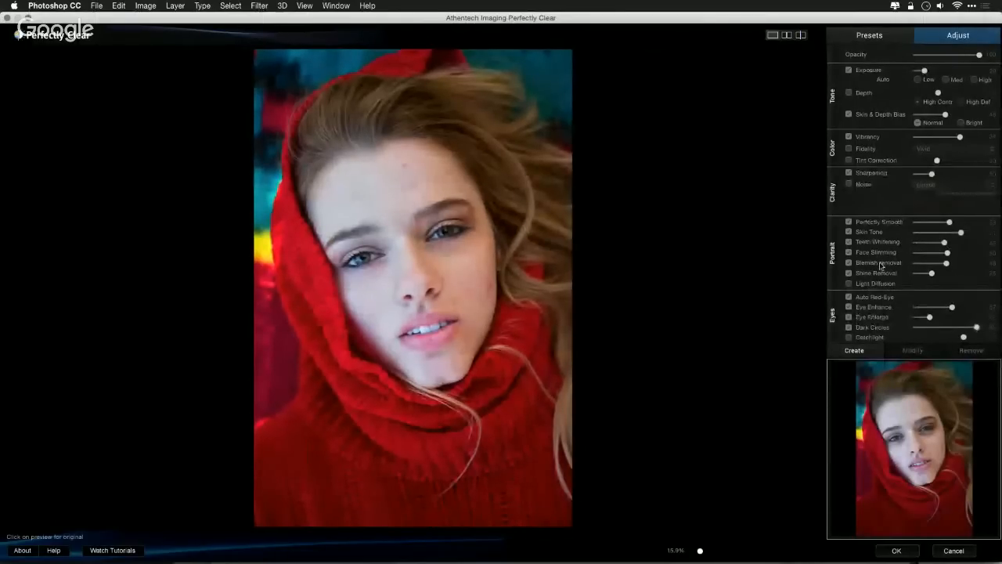
click(848, 252)
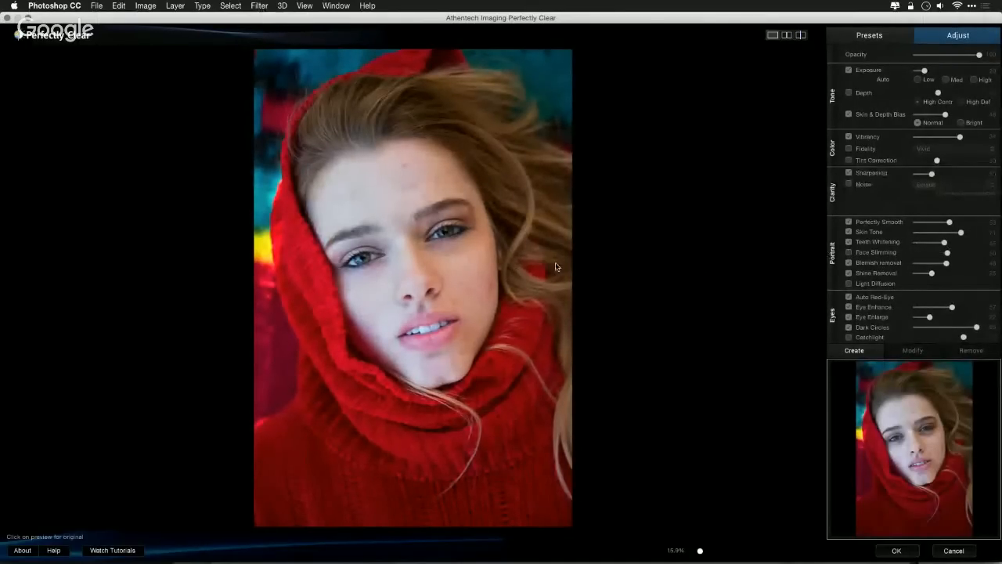
Step: Set Blemish Removal to 100 and Perfectly Smooth to 62, checking the skin on the cheek at full size against the original
double_click(491, 289)
drag(599, 324, 348, 222)
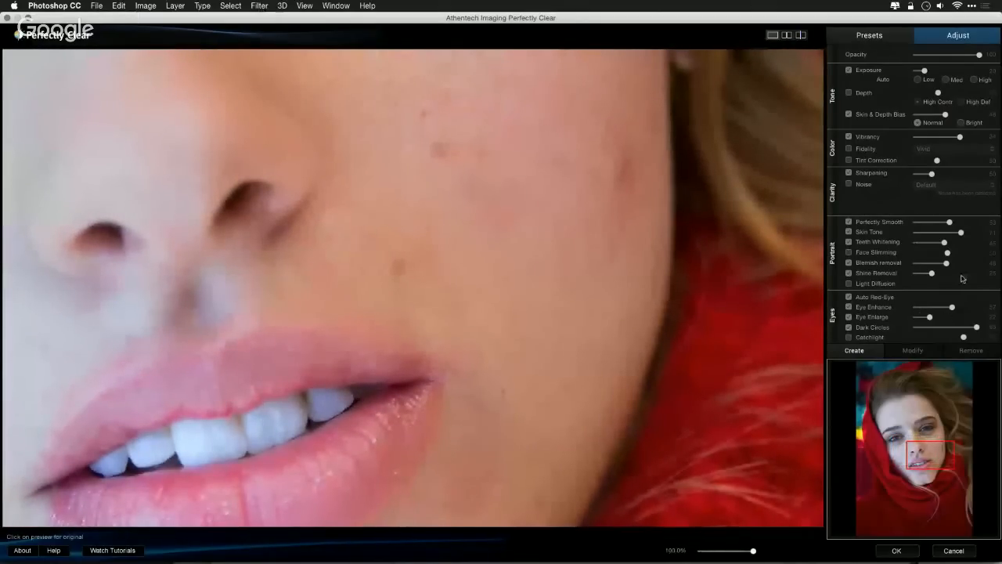
drag(950, 225, 925, 223)
drag(953, 266, 982, 267)
drag(925, 223, 956, 227)
drag(621, 294, 623, 299)
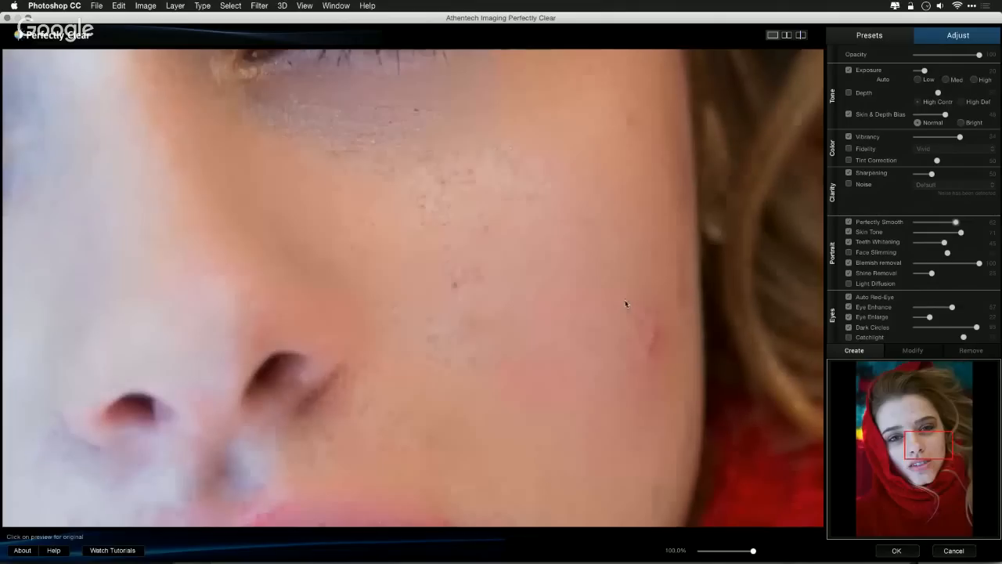
click(550, 260)
click(551, 262)
double_click(550, 263)
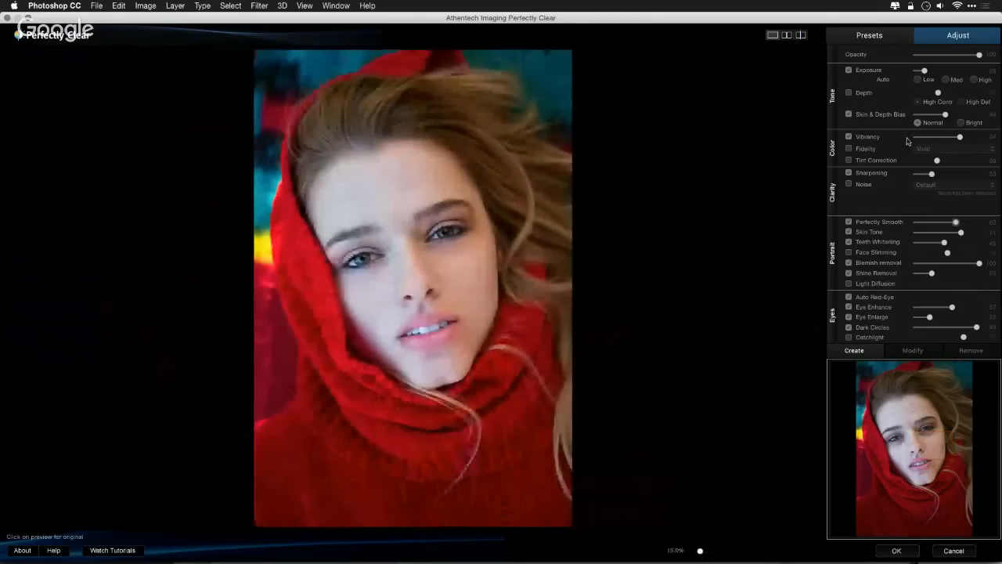
Step: Switch Skin & Depth Bias to Bright and strengthen it slightly, turn on Depth and raise Vibrancy for the red-hooded portrait
click(961, 123)
click(950, 114)
click(854, 93)
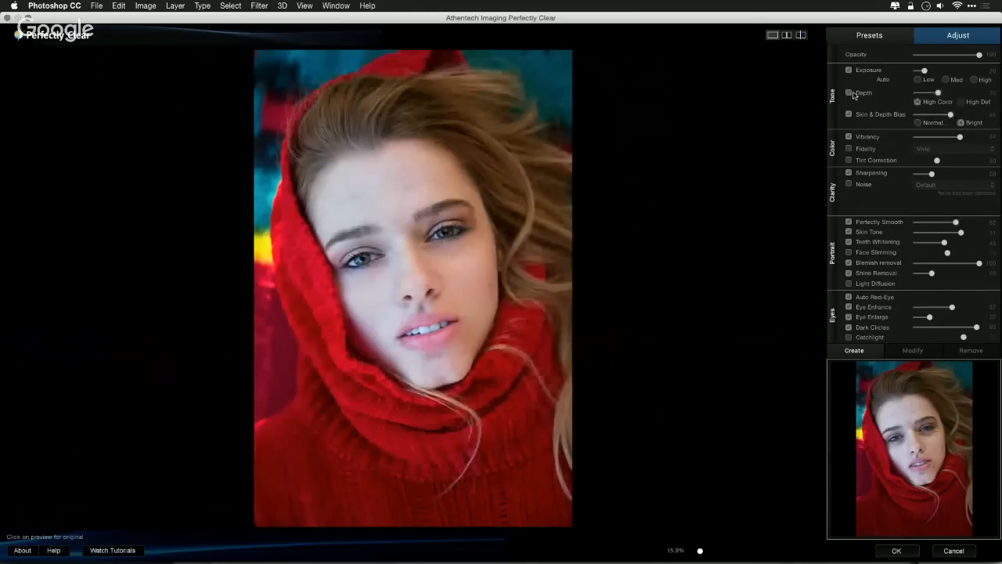
drag(960, 137, 972, 138)
Step: Compare the whole corrected red-hooded portrait with its original several times and close the plug-in
click(484, 235)
click(484, 232)
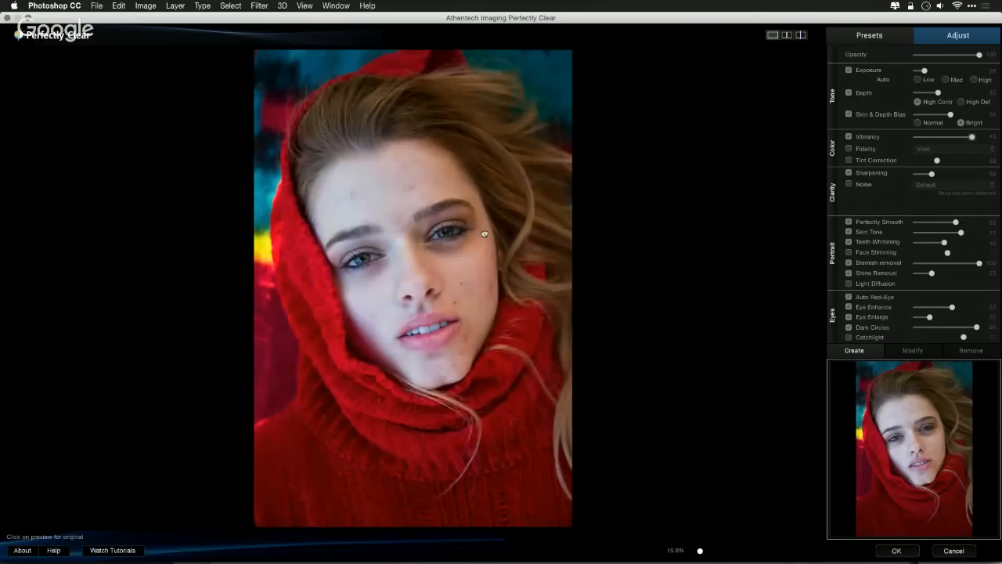
click(484, 232)
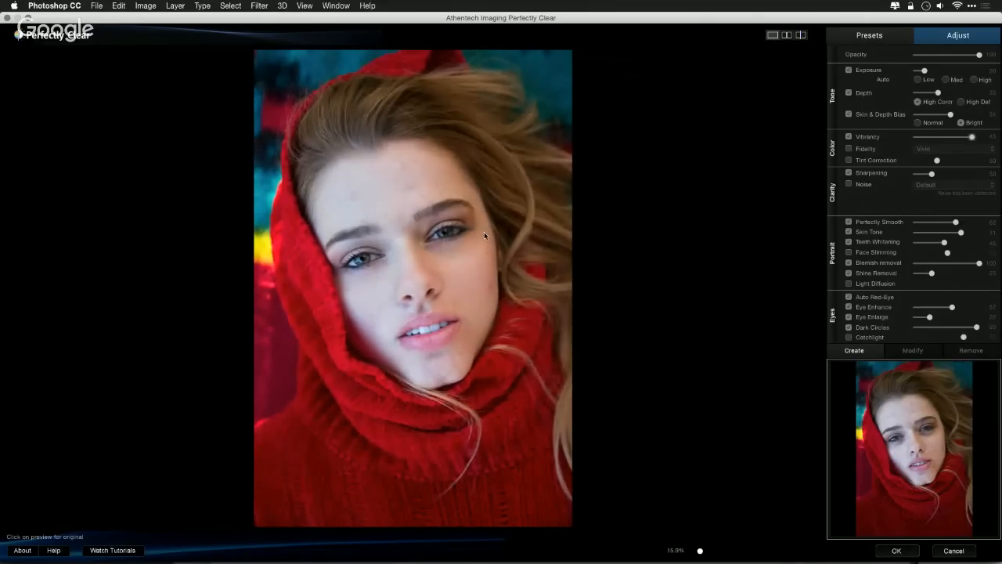
click(954, 551)
Step: Switch to Bridge, open the portrait of the smiling dark-haired girl in Photoshop CC 2015 and show the Perfectly Clear presets for it
key(super+Tab)
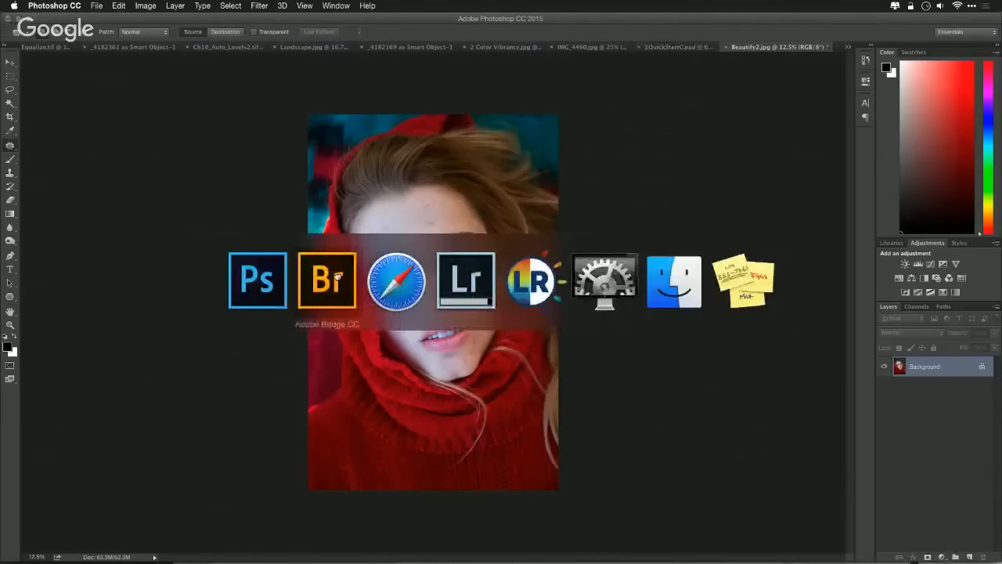
click(338, 279)
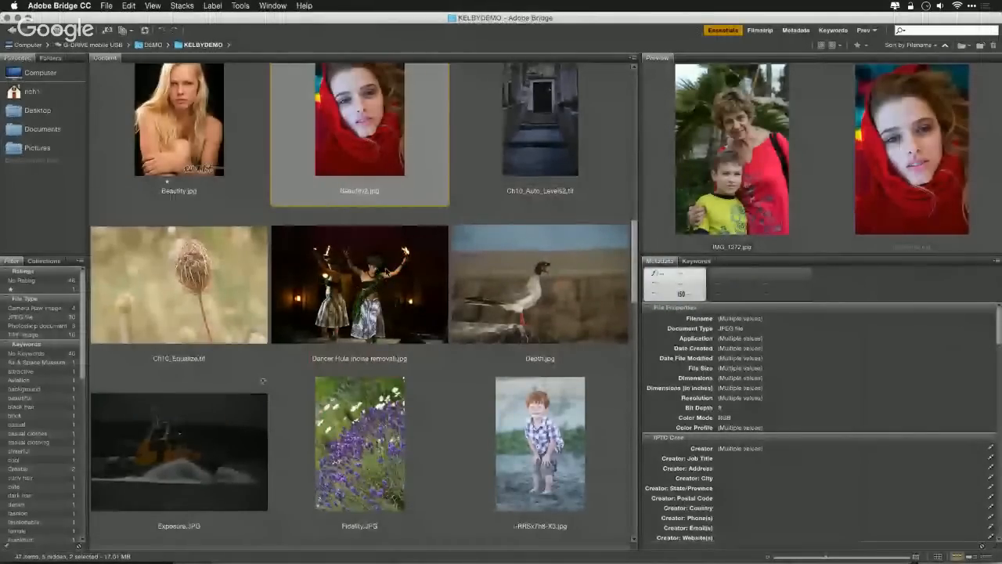
scroll(383, 266, up, 4)
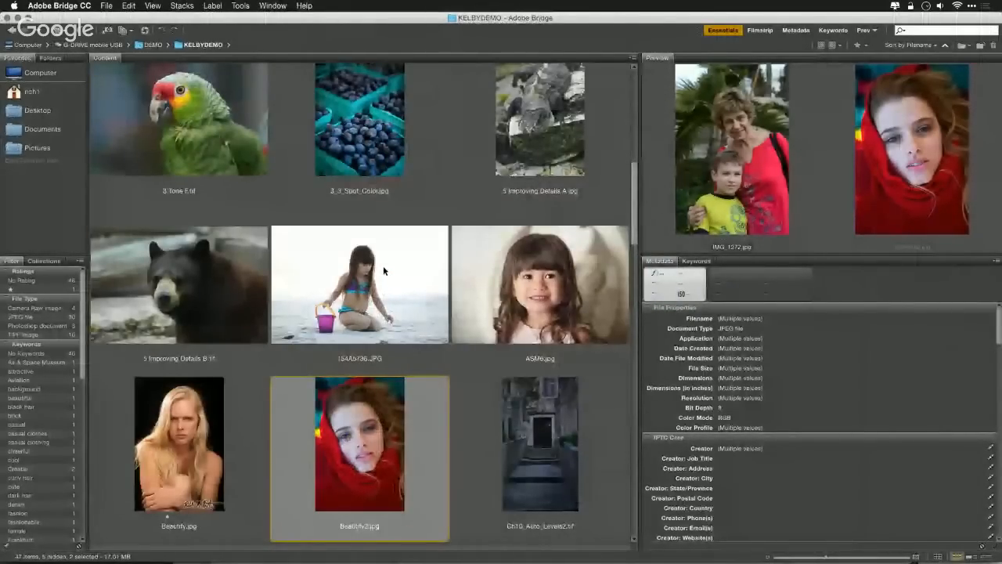
click(540, 289)
right_click(540, 289)
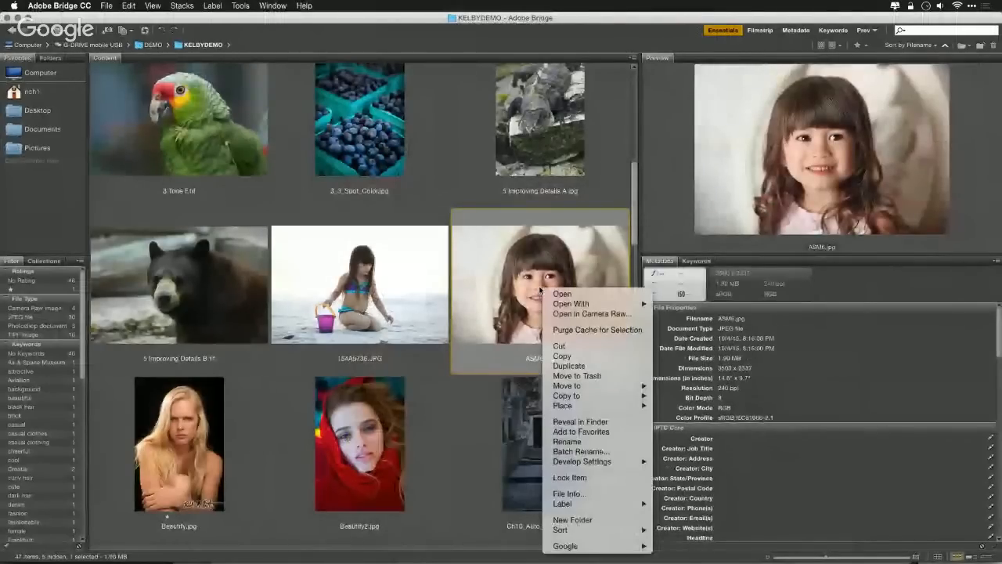
mouse_move(618, 304)
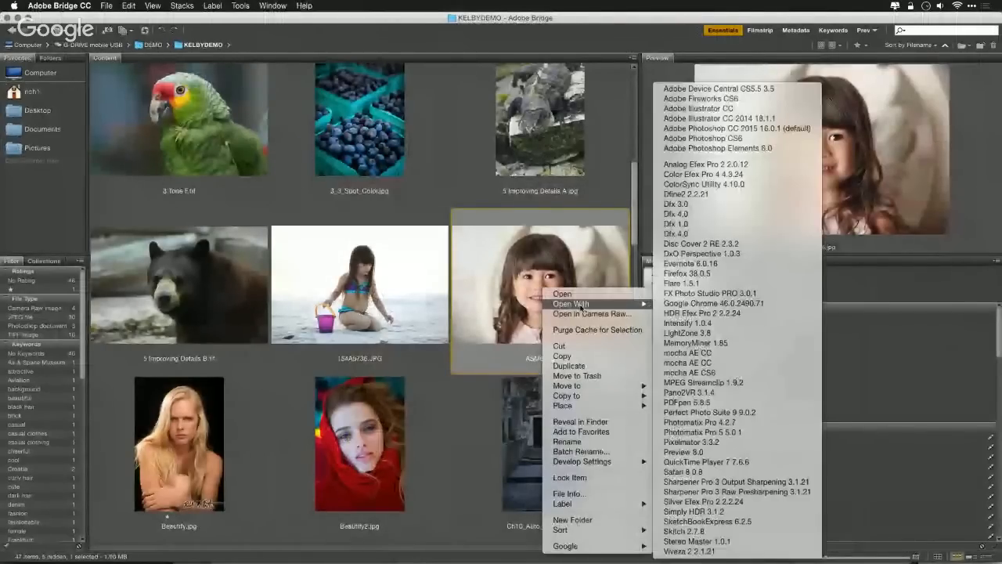
click(728, 128)
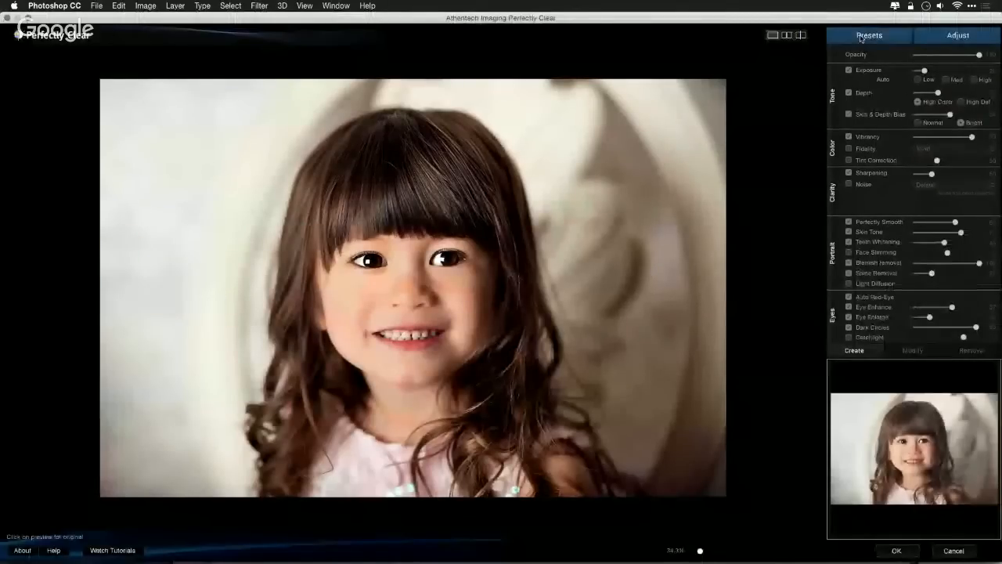
click(862, 37)
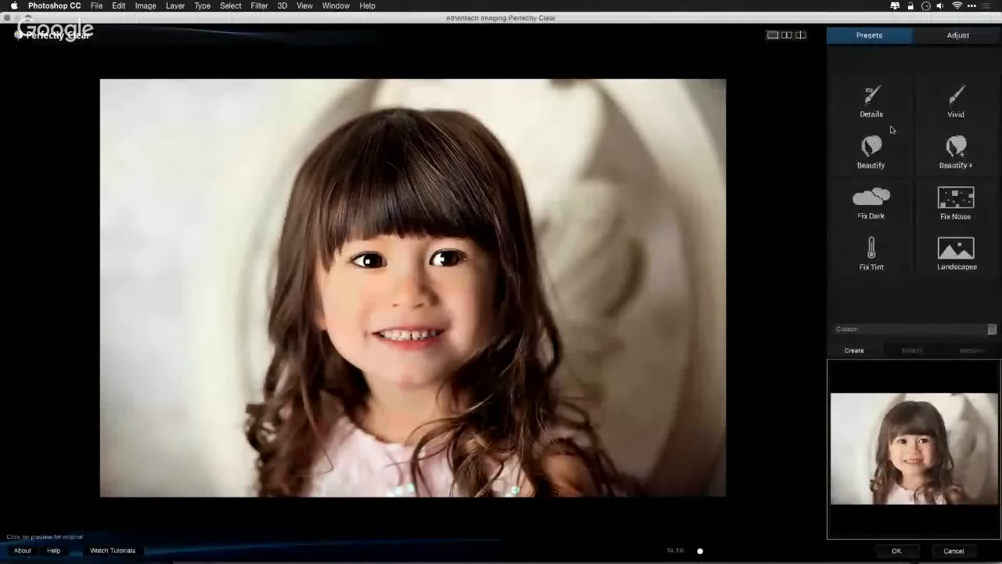
Step: Apply the Beautify preset to the dark-haired girl's portrait, then raise Blemish Removal and lower Perfectly Smooth to 11 at 100% view
click(880, 156)
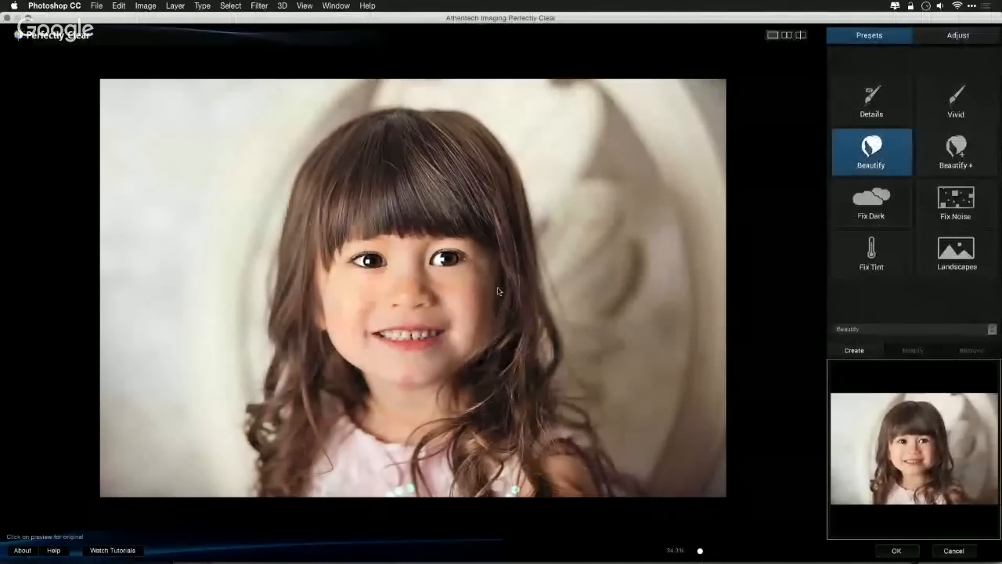
double_click(499, 284)
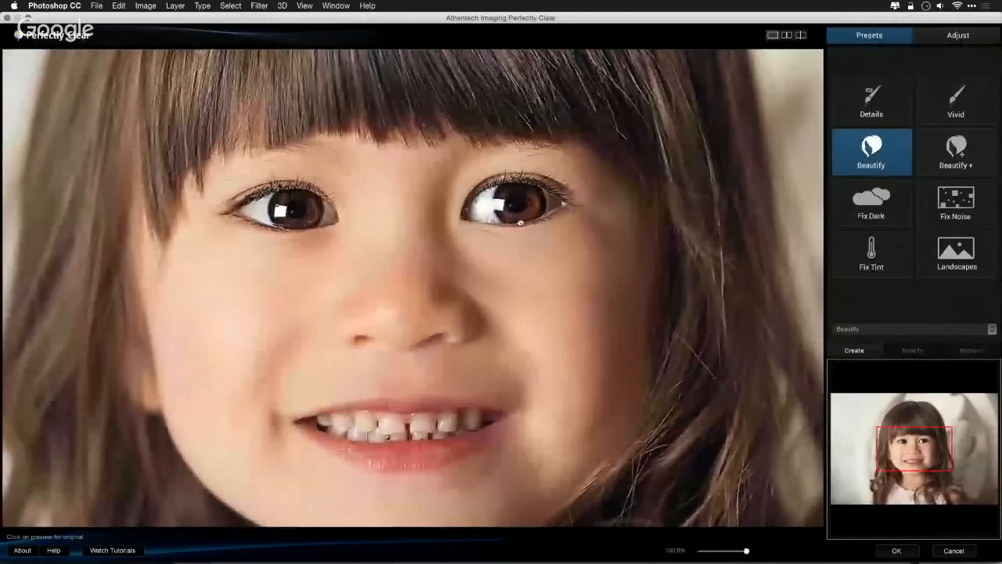
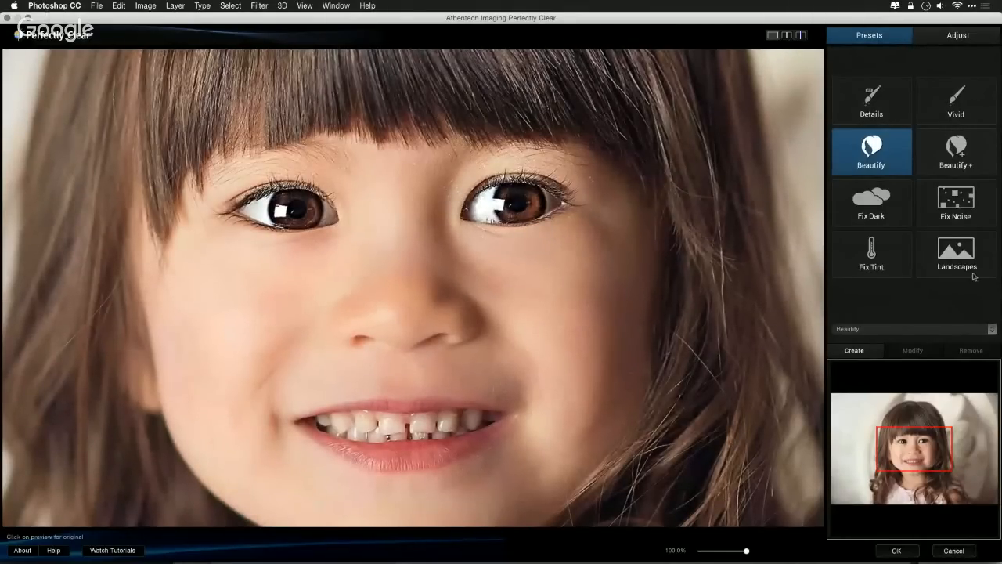
click(950, 39)
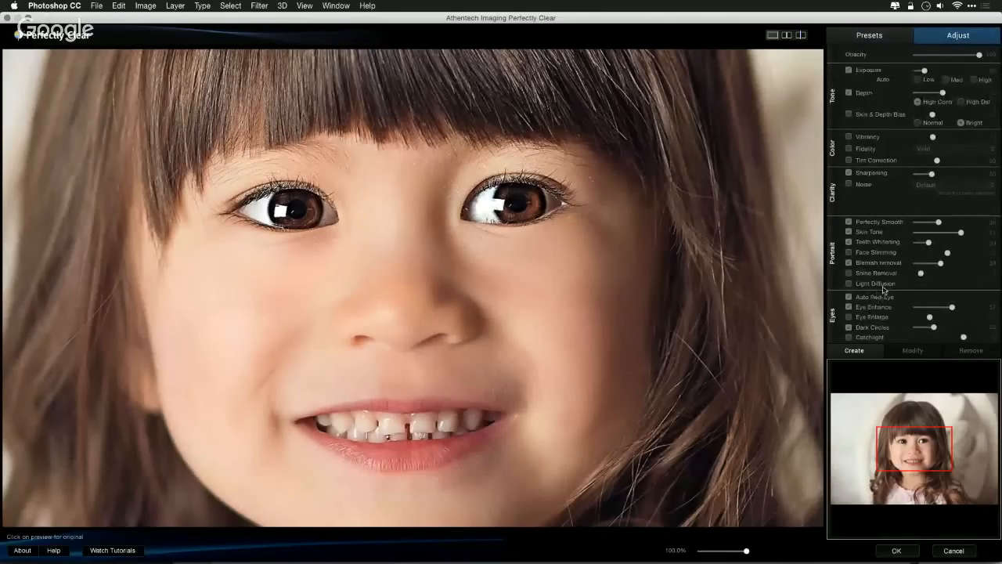
drag(940, 263, 954, 266)
drag(933, 223, 923, 223)
click(542, 307)
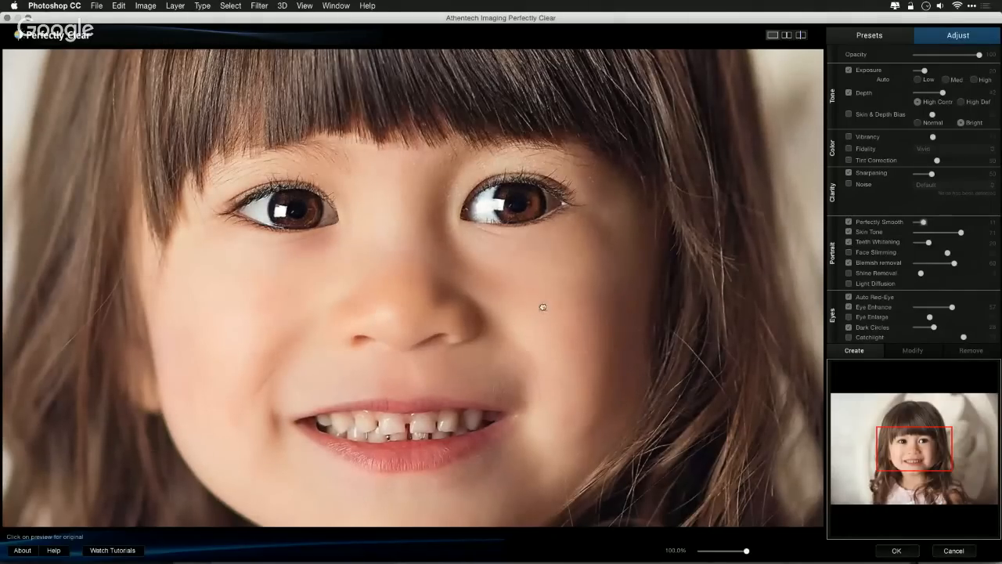
Step: Strengthen Dark Circles and Eye Enhance for the girl's eyes and turn on Catchlight at 75
click(944, 330)
drag(944, 331, 966, 307)
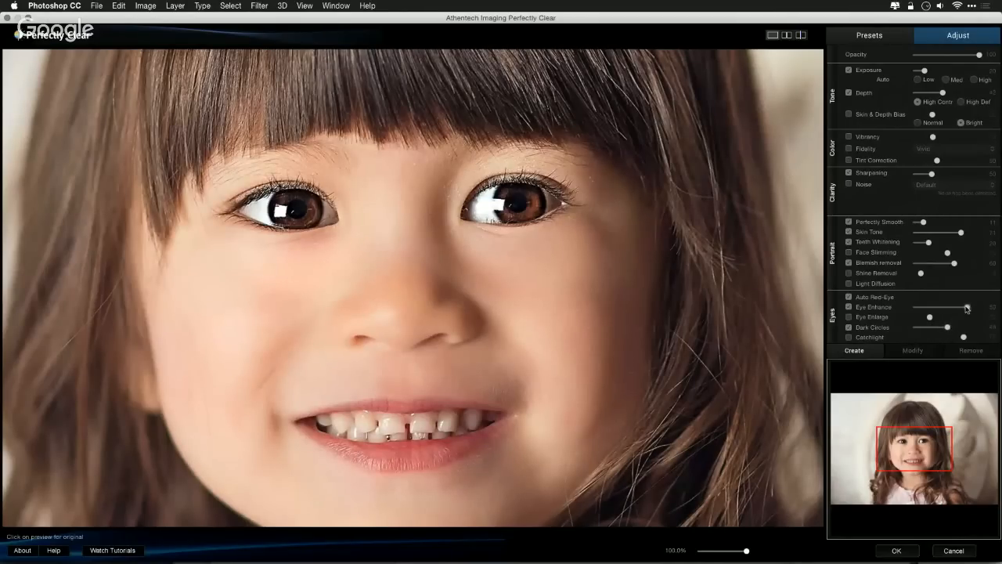
click(849, 337)
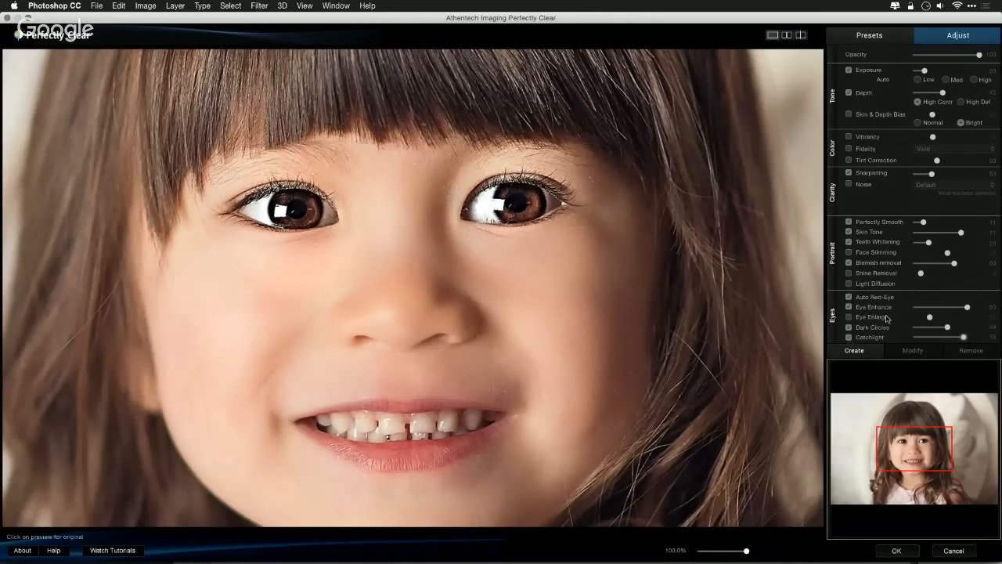
Step: Turn on Vibrancy and the Bright Skin & Depth Bias for the girl's portrait and strengthen both considerably
click(850, 137)
drag(932, 137, 958, 139)
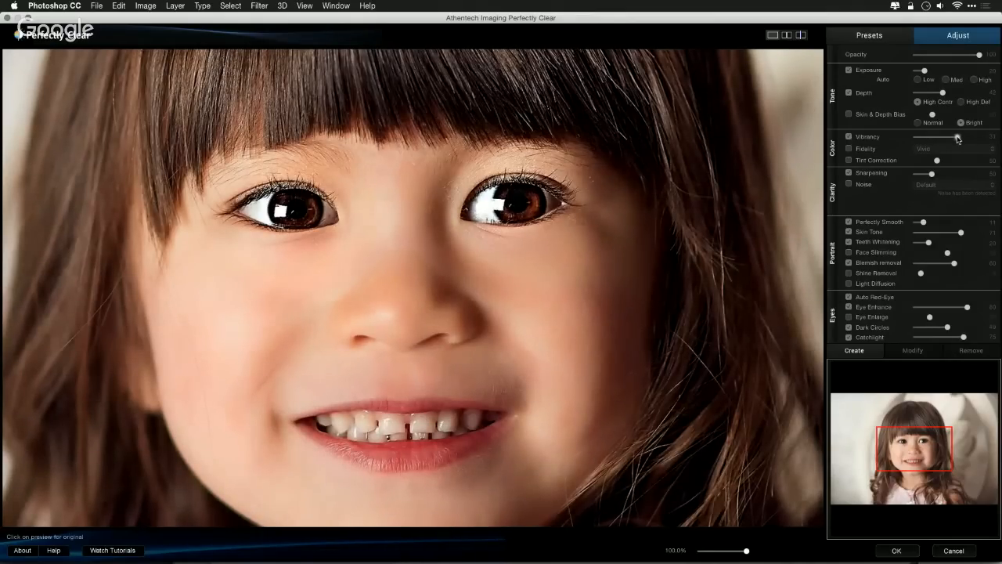
drag(958, 139, 961, 139)
click(850, 115)
drag(930, 115, 962, 115)
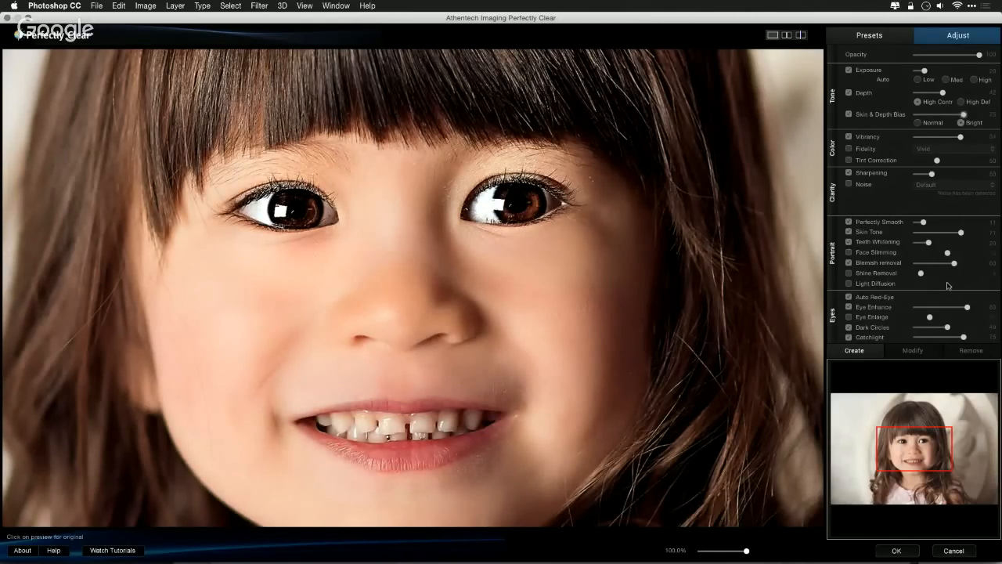
Step: Raise Teeth Whitening strongly, compare the face side by side with the original for final fine-tuning, and apply the correction
drag(929, 243, 964, 247)
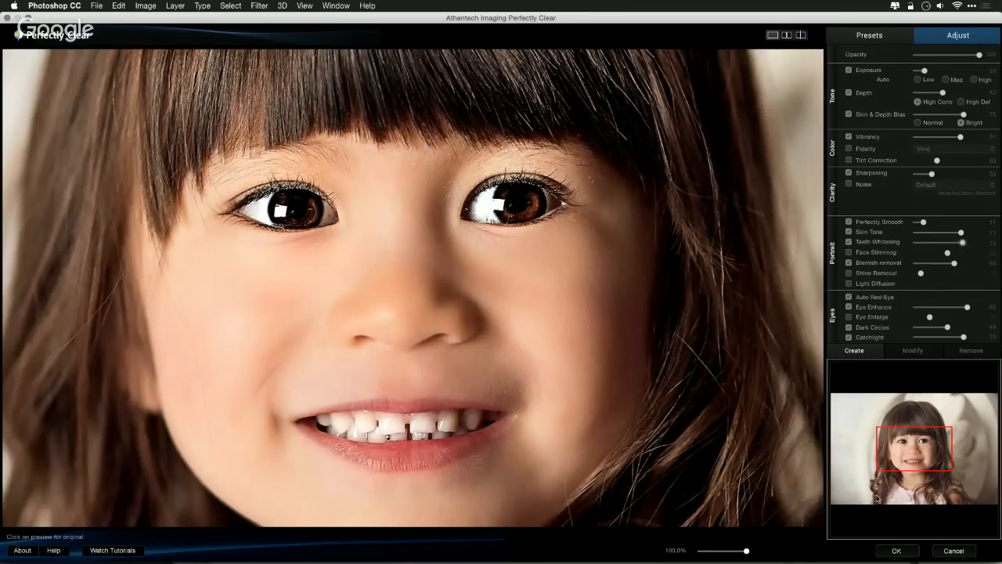
click(787, 35)
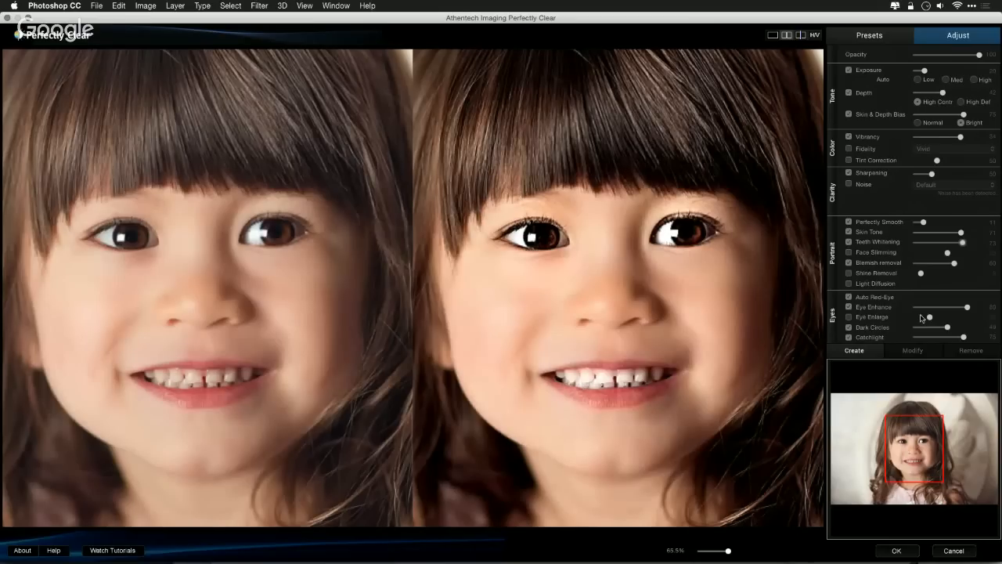
drag(924, 224, 920, 223)
drag(931, 73, 933, 74)
click(897, 550)
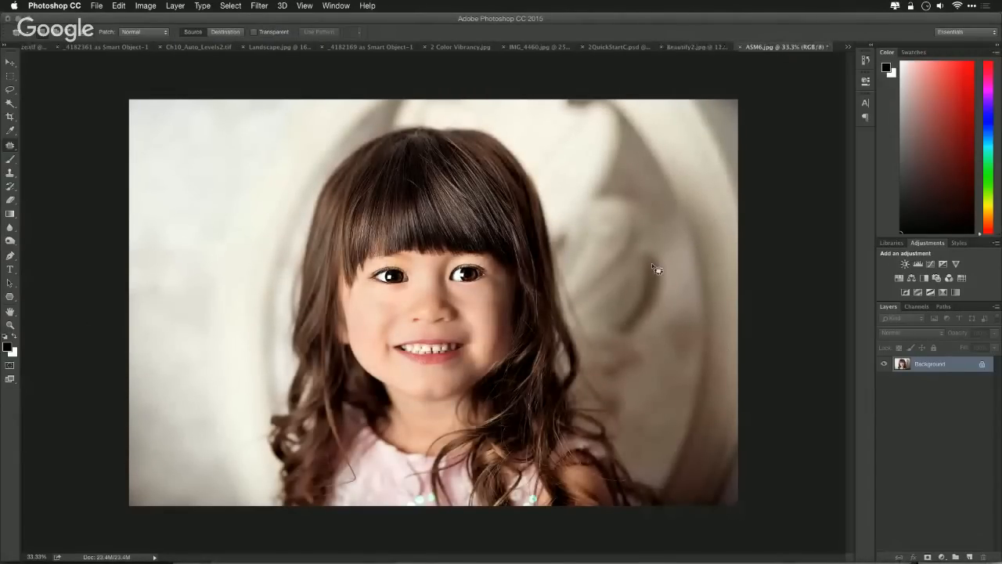
Step: Switch to Finder, open the ForClientReview folder from the Desktop in a new window and enlarge that window
key(super+Tab)
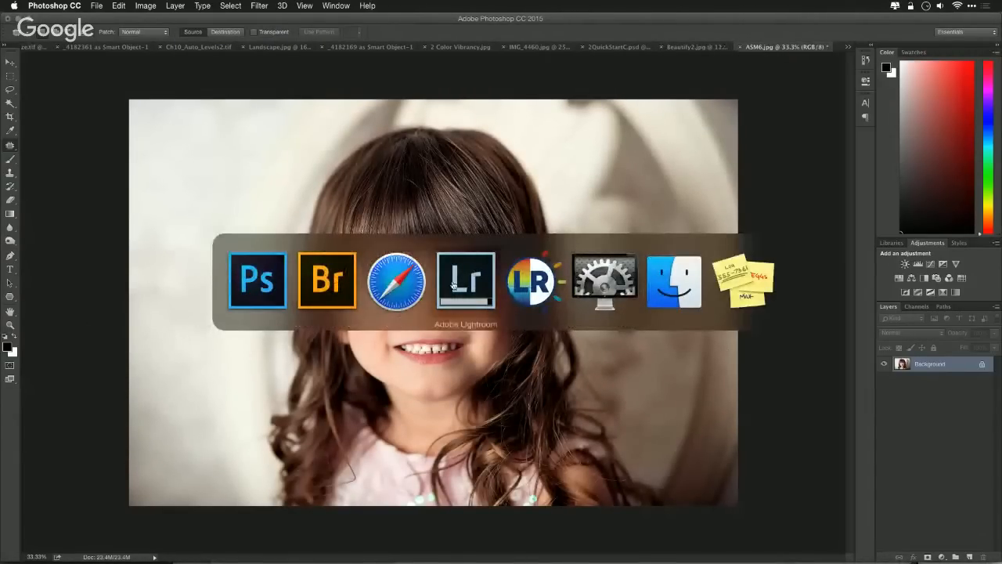
click(454, 283)
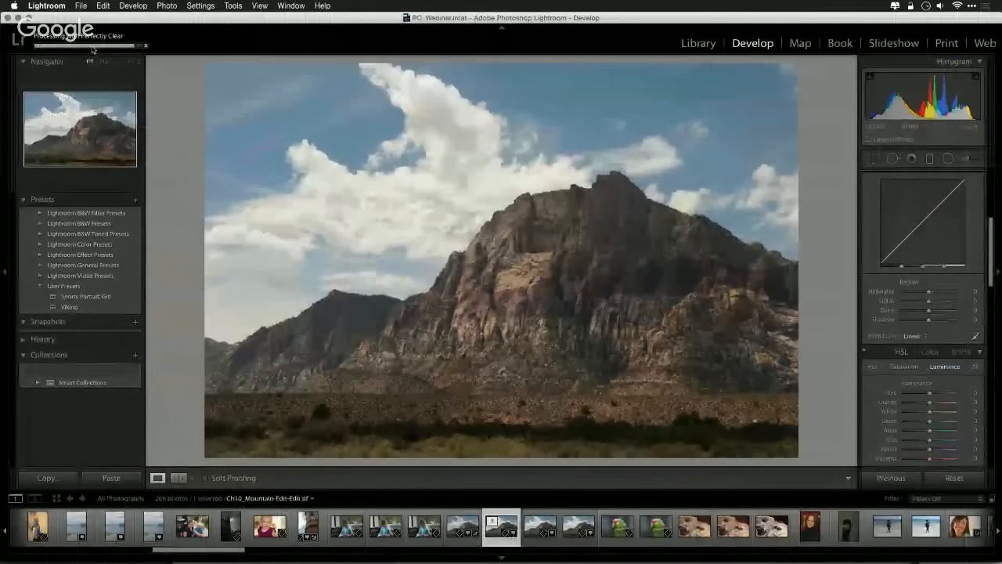
key(super+Tab)
click(696, 302)
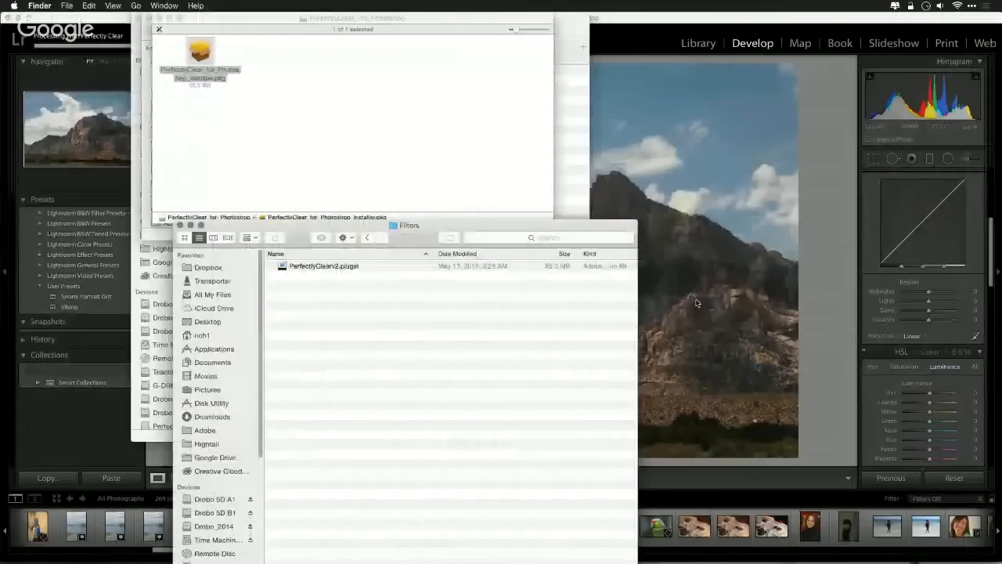
key(super+n)
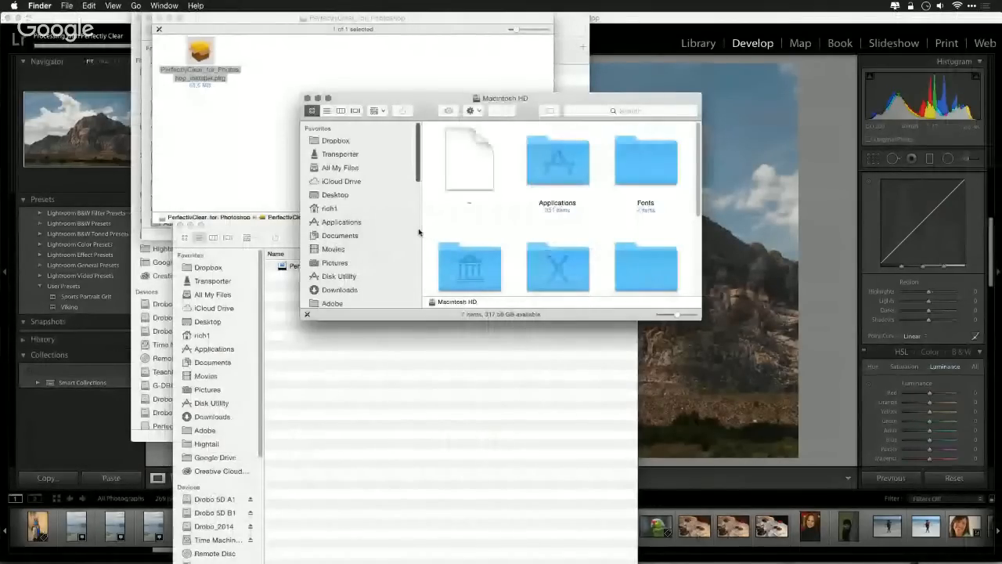
key(super+shift+d)
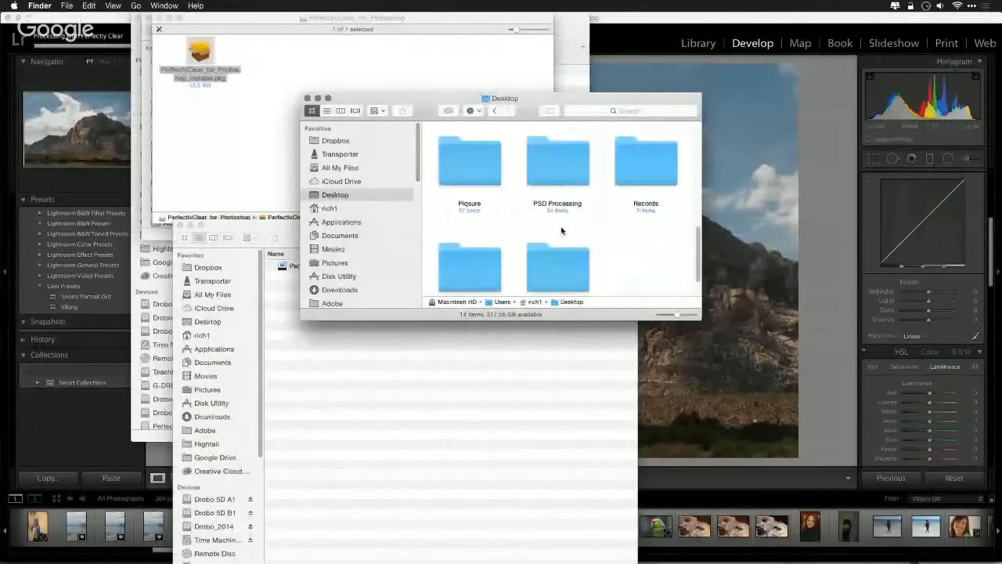
scroll(561, 230, up, 5)
scroll(578, 229, down, 3)
double_click(557, 202)
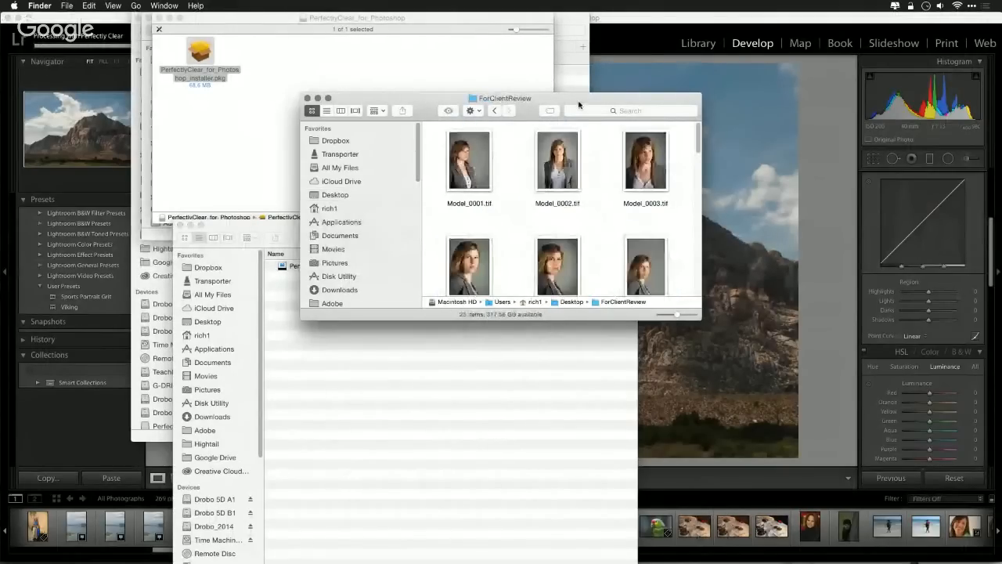
drag(580, 99, 393, 52)
drag(514, 274, 639, 426)
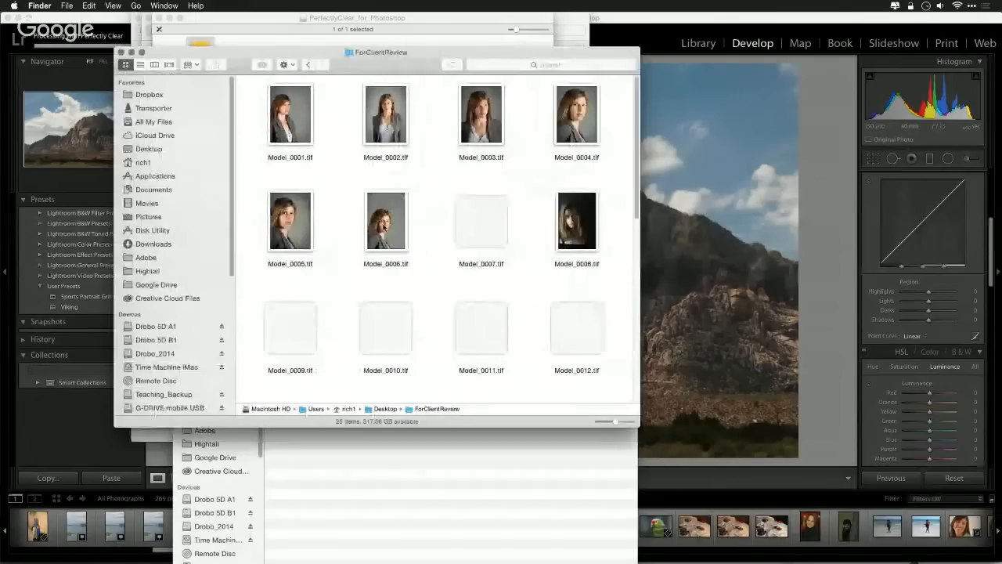
Step: Preview several of the model portraits in the folder, including Model_0001.tif, Model_0002.tif, Model_0008.tif and Model_0011.tif
click(292, 131)
key(space)
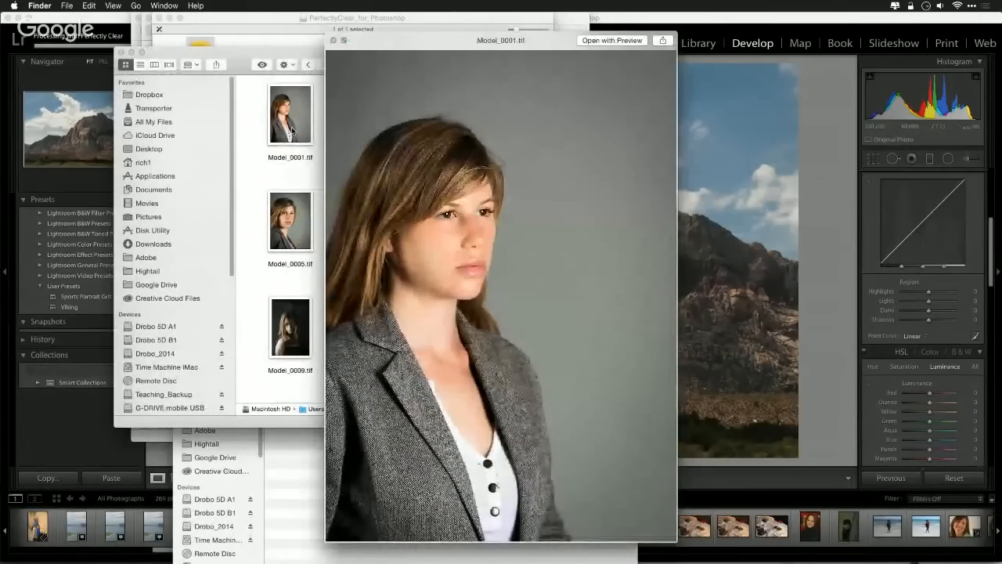
key(Right)
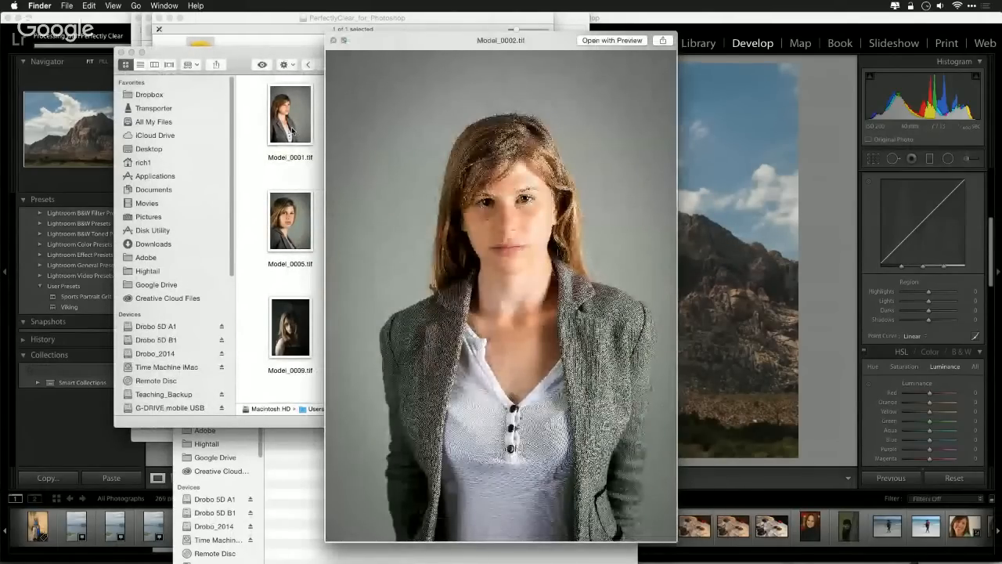
key(space)
click(490, 248)
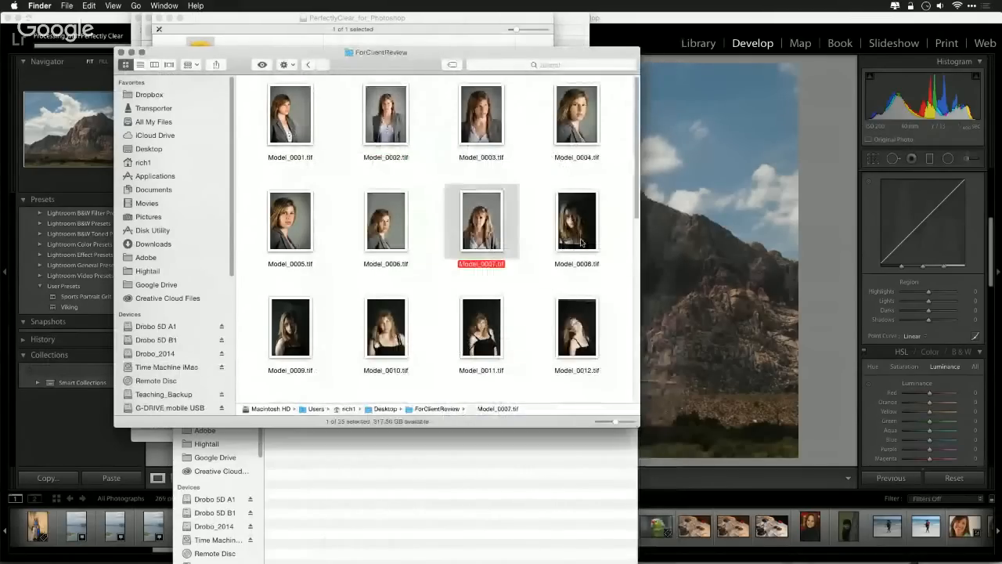
click(585, 241)
key(space)
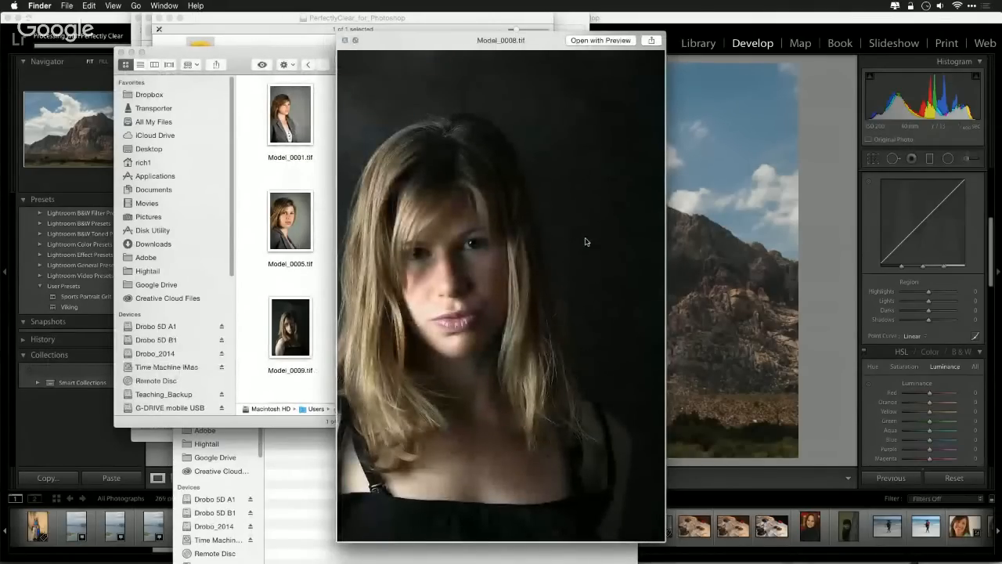
key(space)
click(485, 321)
key(space)
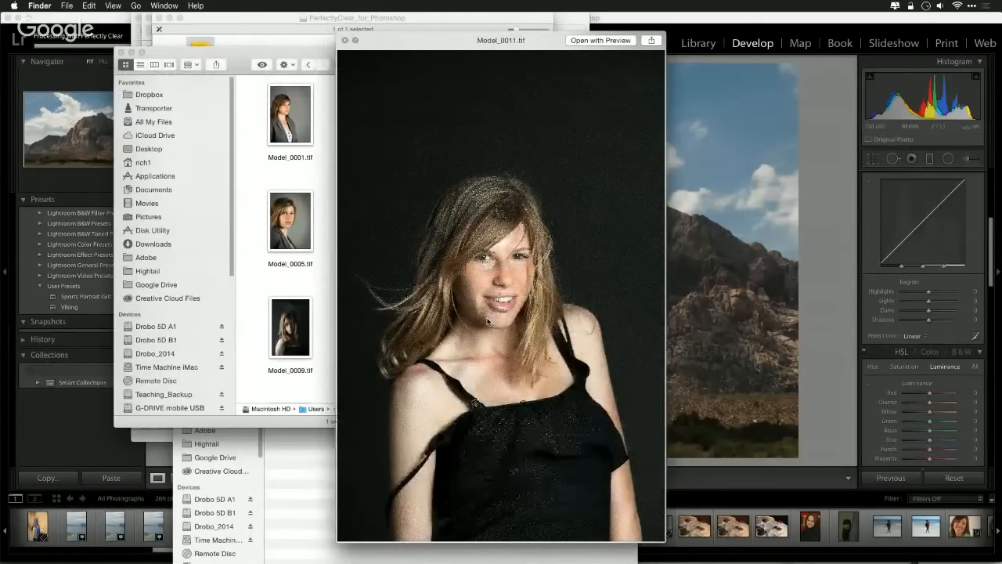
key(space)
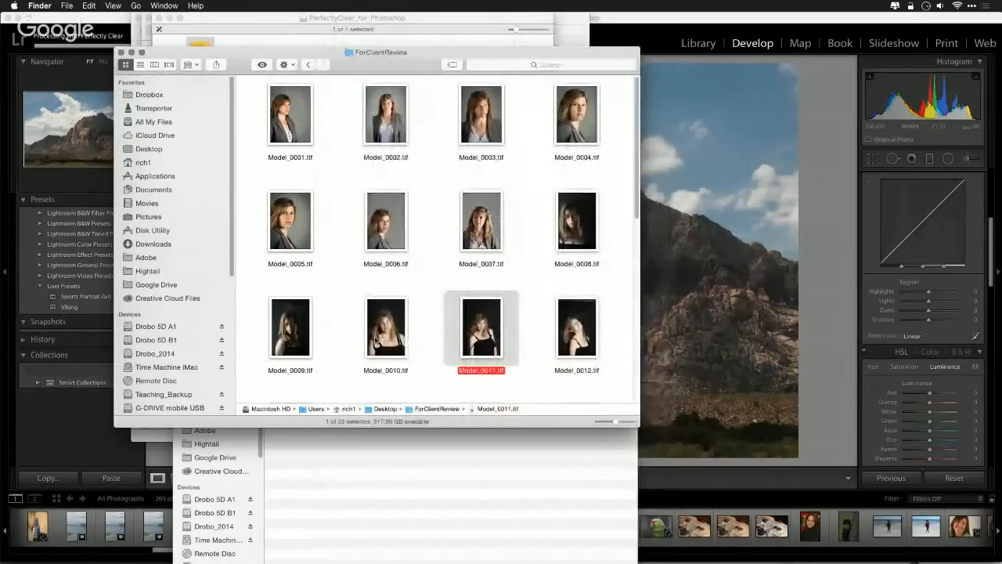
Step: Select Model_0003.tif, Model_0005.tif, Model_0010.tif, Model_0011.tif and Model_0022.tif together and open them in Photoshop
shift+click(388, 327)
shift+click(299, 236)
shift+click(480, 135)
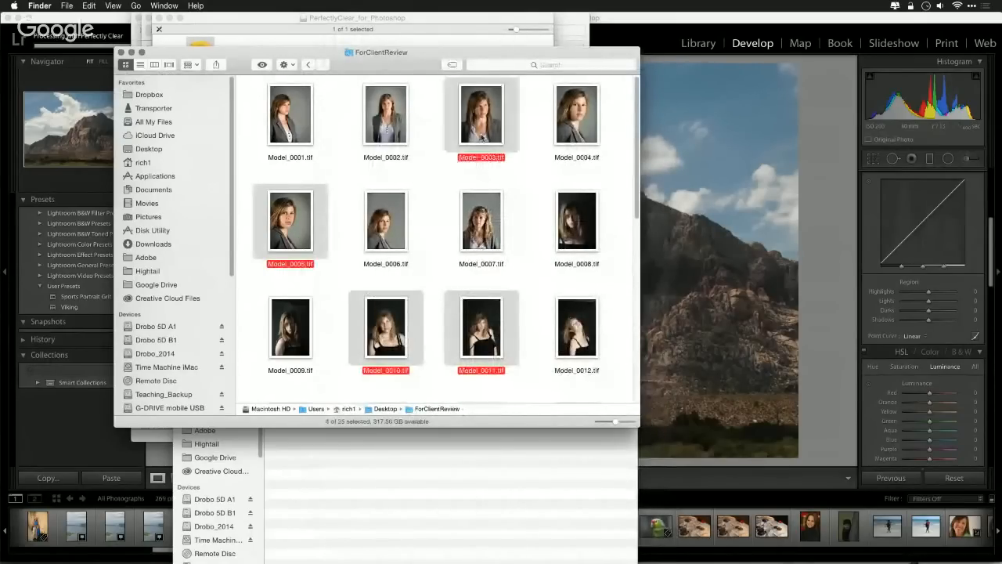
scroll(492, 264, down, 10)
shift+click(396, 262)
drag(396, 262, 521, 540)
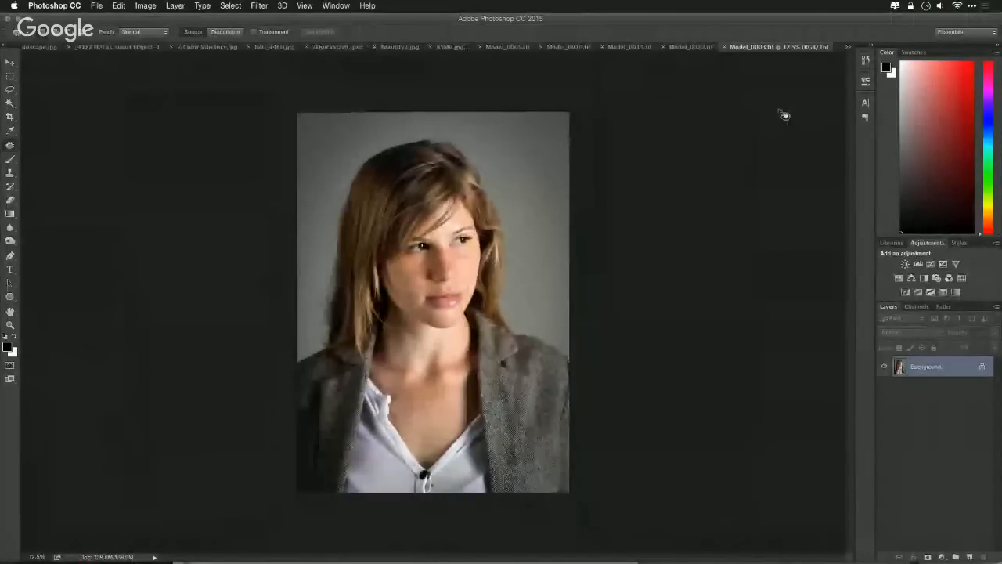
Step: Look through the five opened model portraits one by one, ending on Model_0003.tif
click(695, 47)
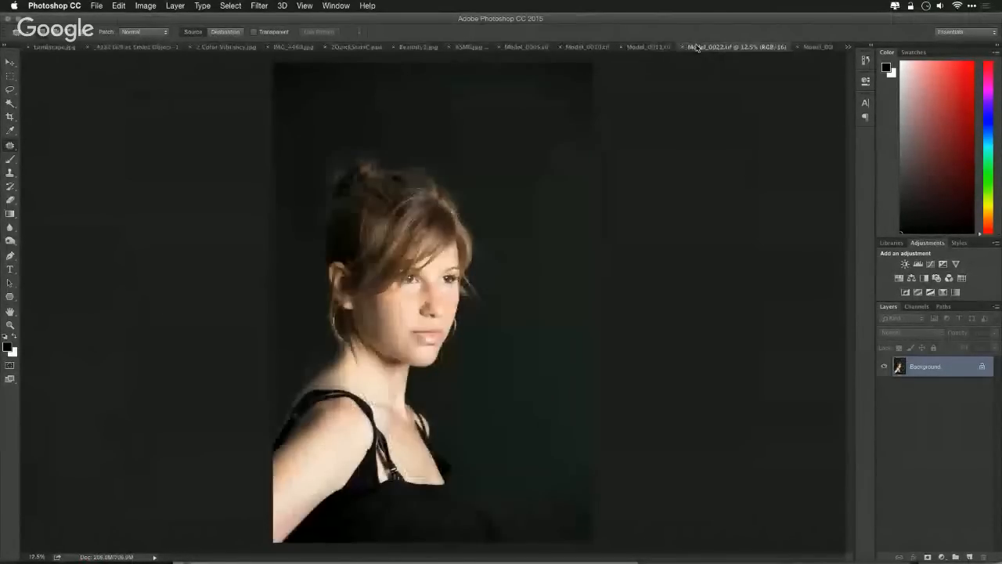
click(650, 47)
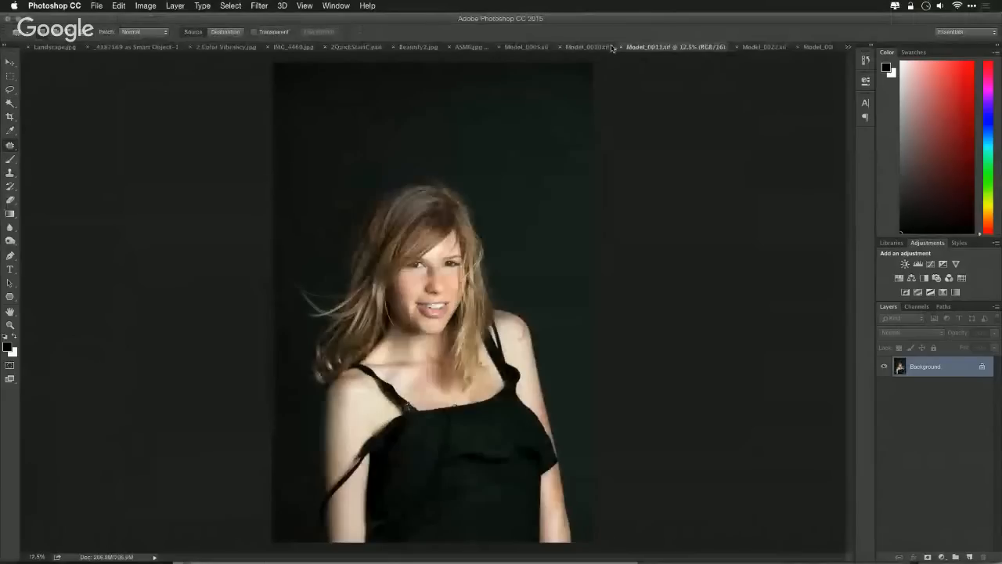
click(597, 48)
click(528, 47)
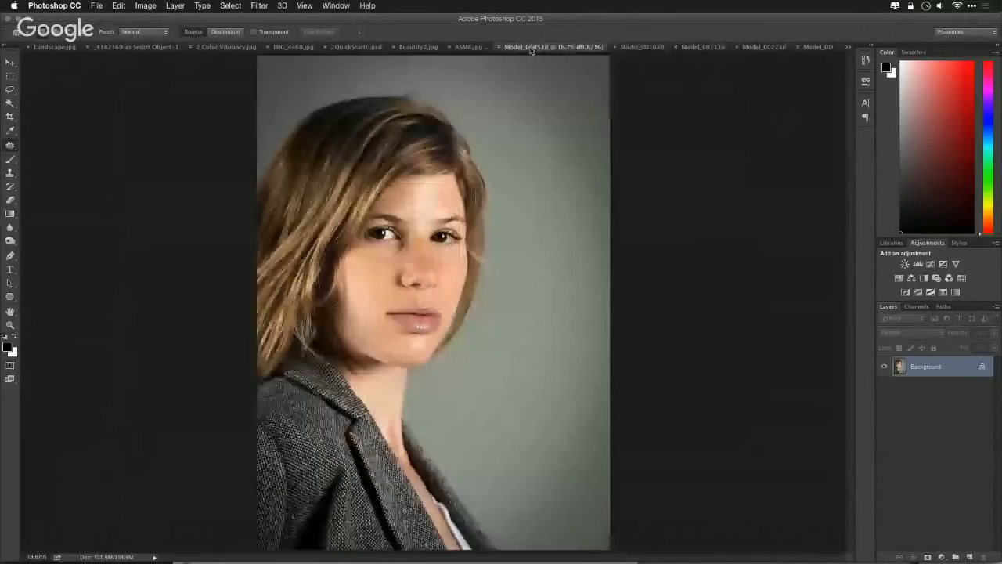
click(654, 48)
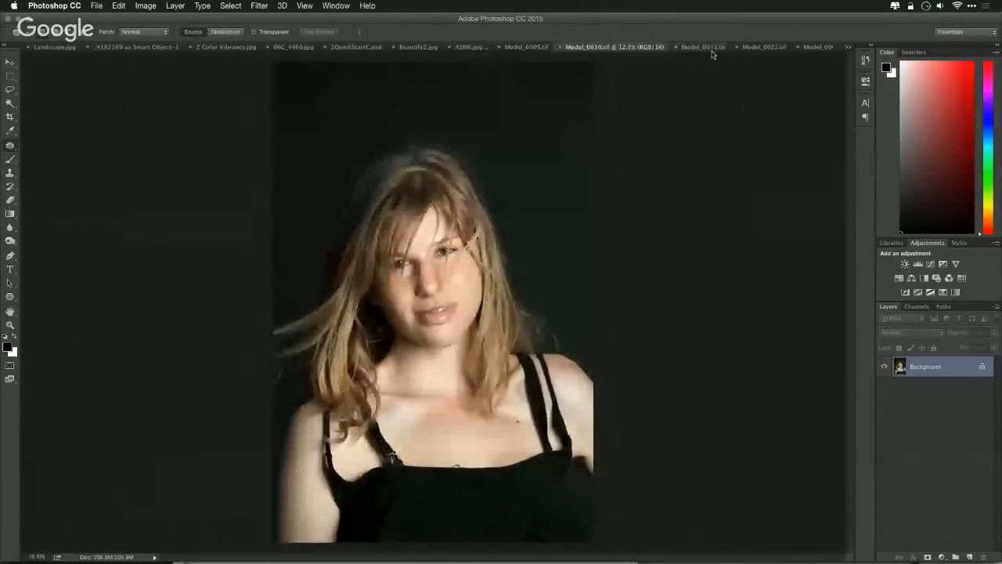
click(526, 48)
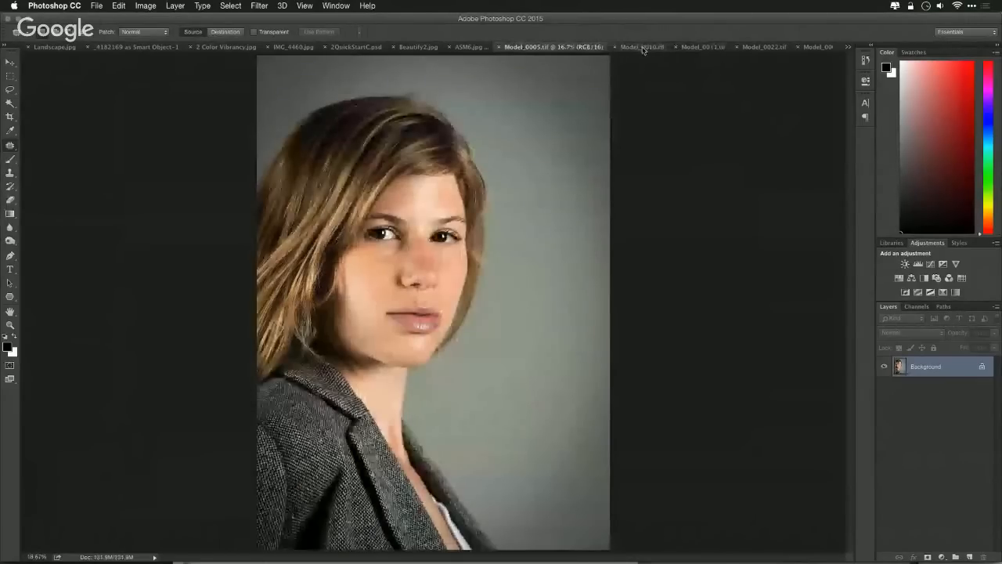
click(652, 48)
click(711, 46)
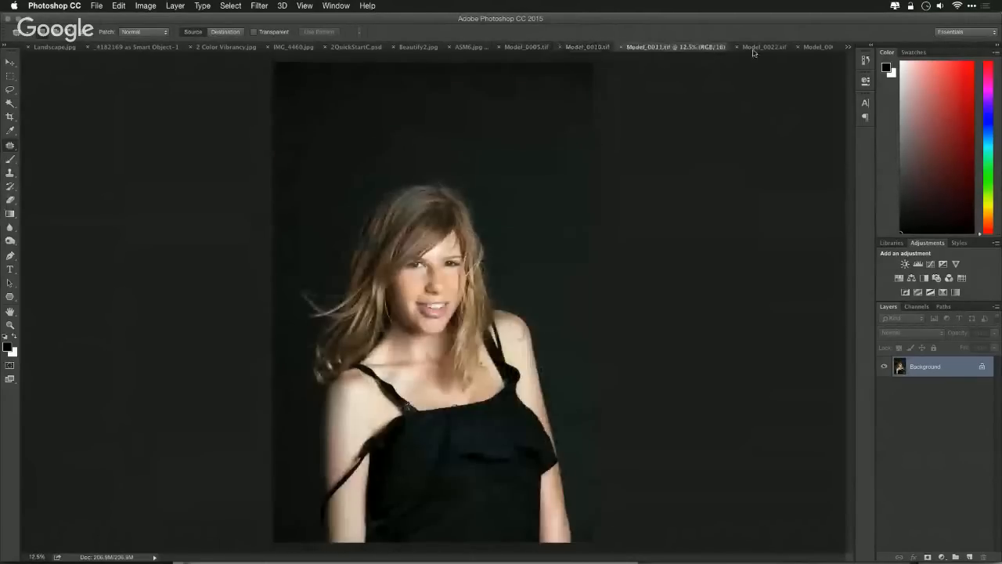
click(772, 49)
click(814, 49)
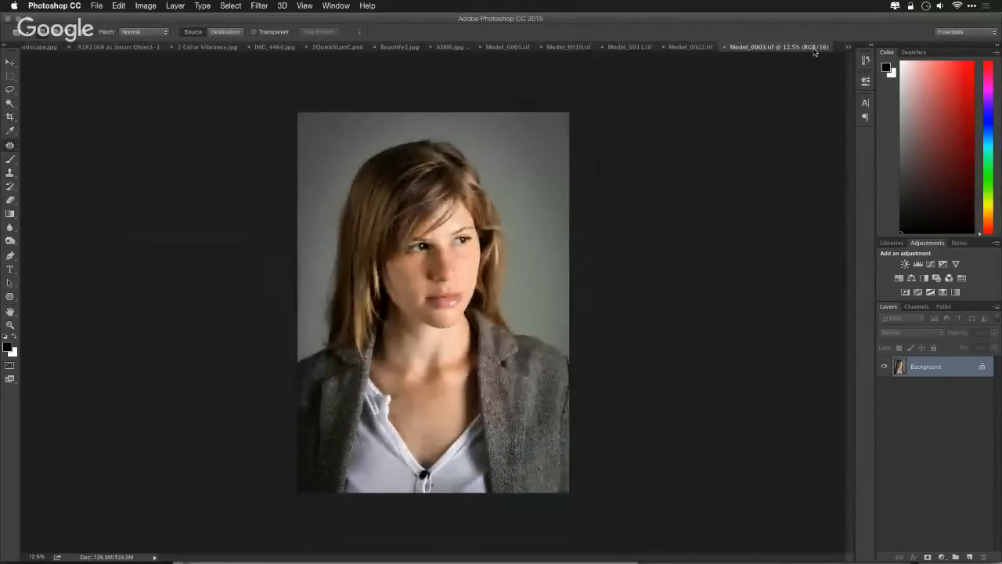
Step: Switch to Safari to check the viewers' questions about Perfectly Clear, and return to Photoshop
key(super+Tab)
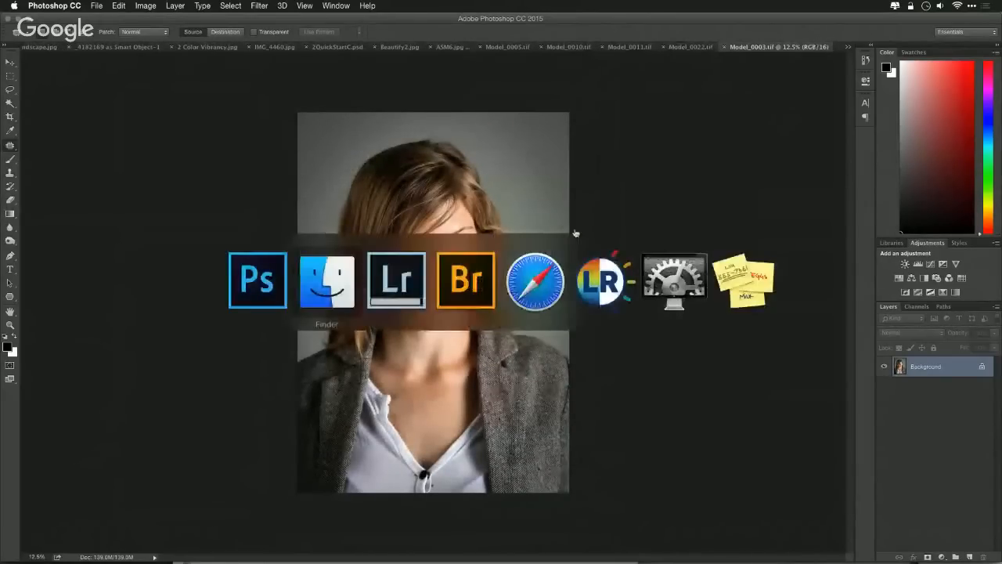
click(529, 275)
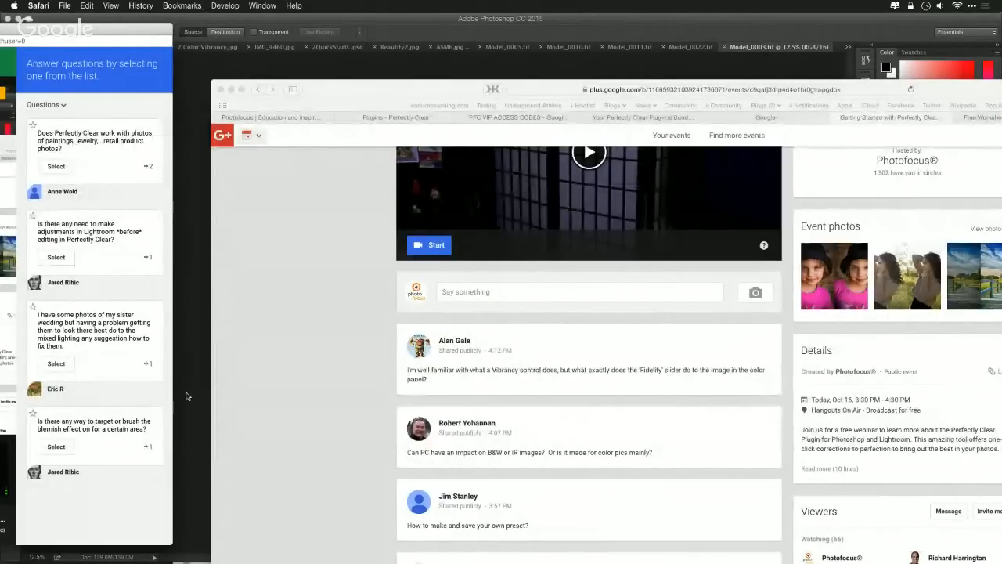
click(193, 399)
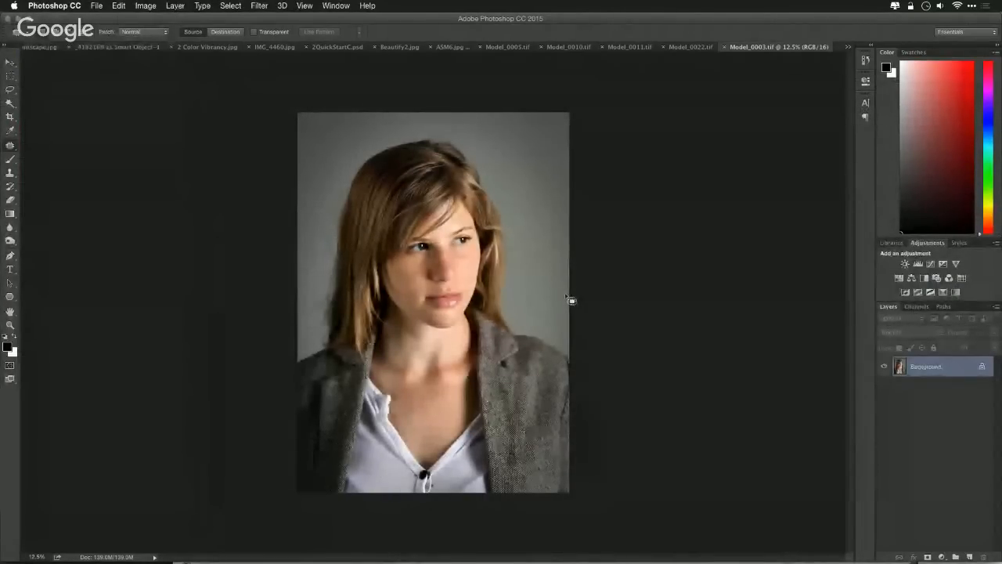
Step: Draw a freehand lasso selection around the blemish above the upper lip in Model_0003.tif and feather its edge
key(super+plus)
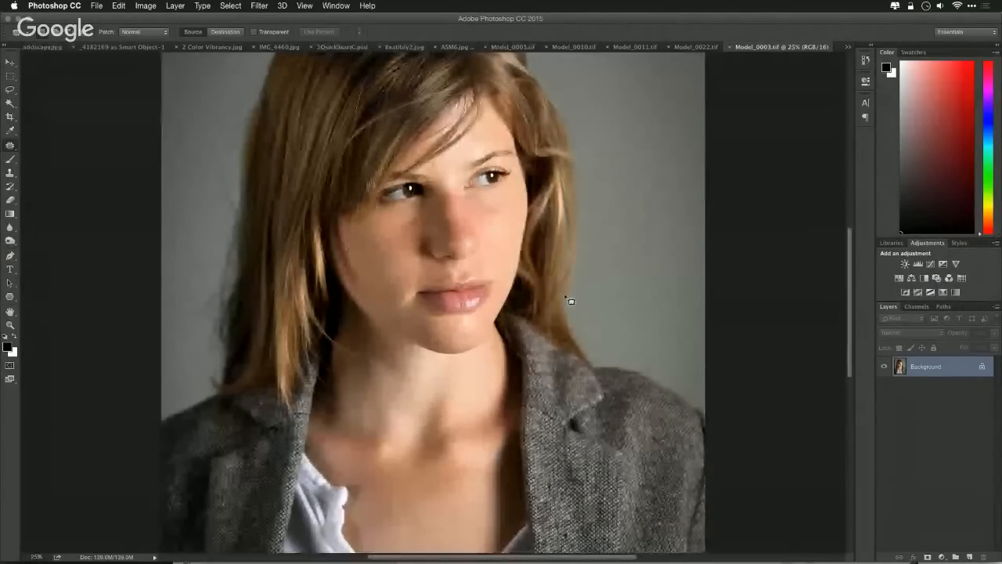
key(z)
drag(473, 300, 473, 299)
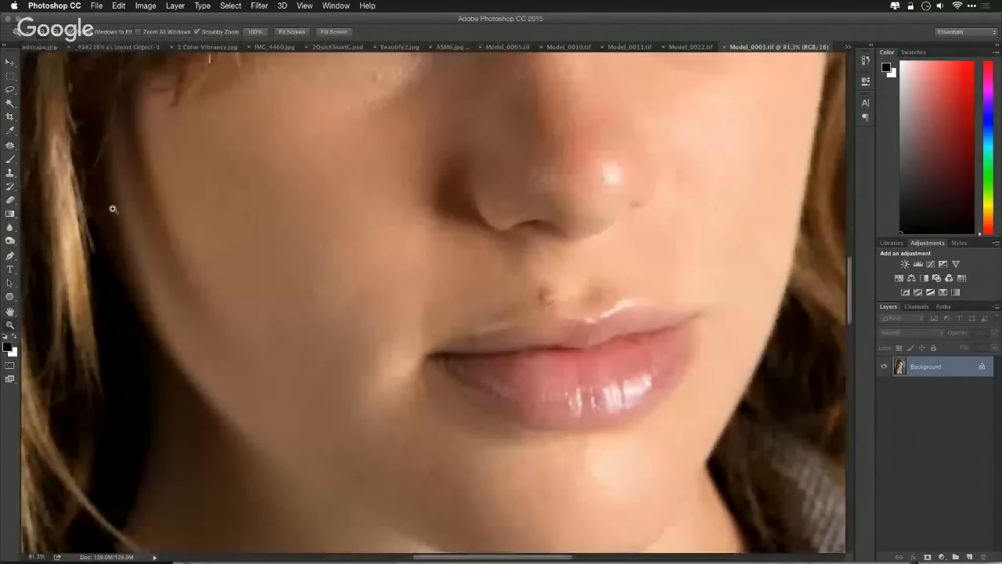
click(14, 91)
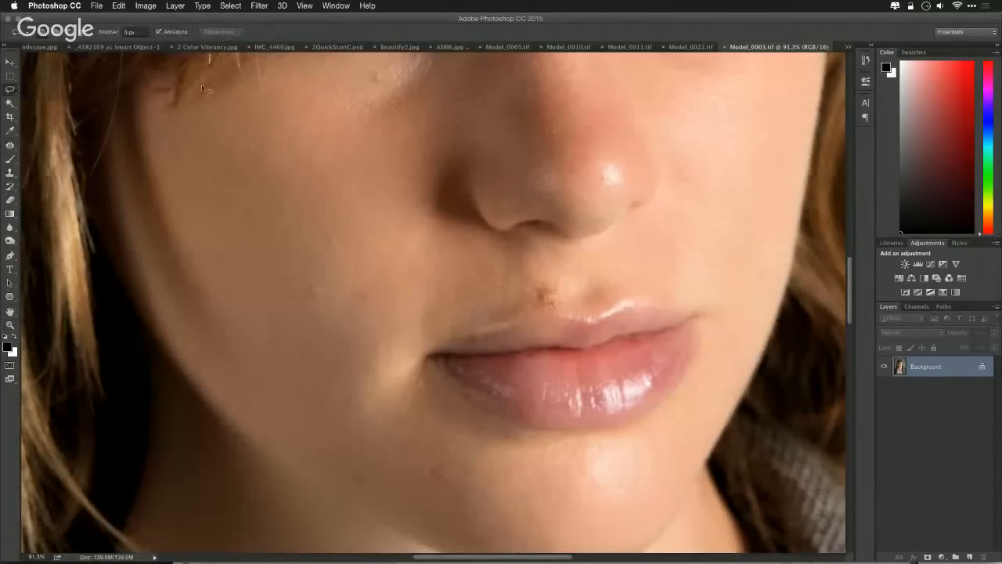
mouse_move(441, 304)
mouse_down()
mouse_move(471, 322)
mouse_move(591, 316)
mouse_move(674, 267)
mouse_move(518, 246)
mouse_up()
click(230, 6)
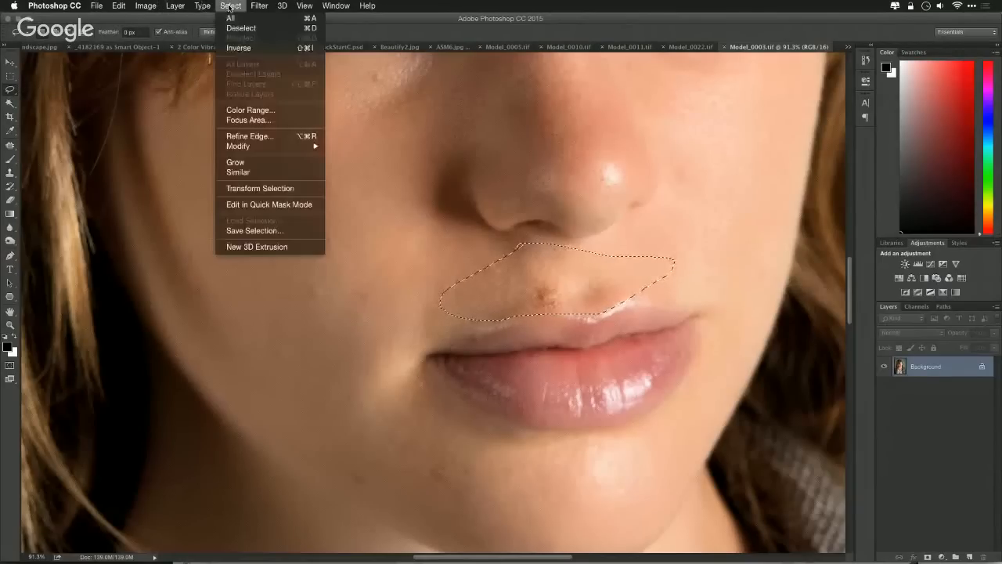
mouse_move(264, 147)
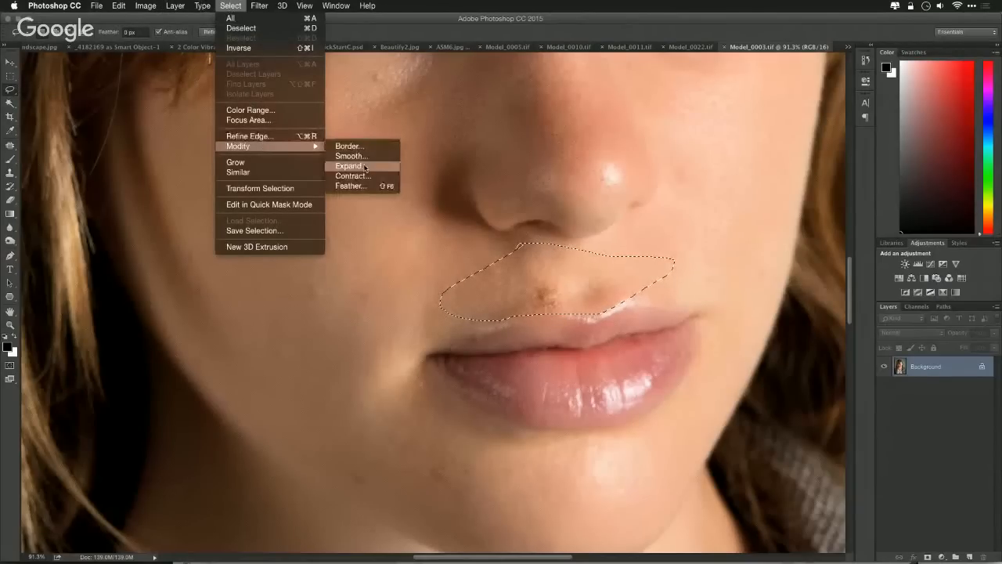
click(365, 184)
key(Return)
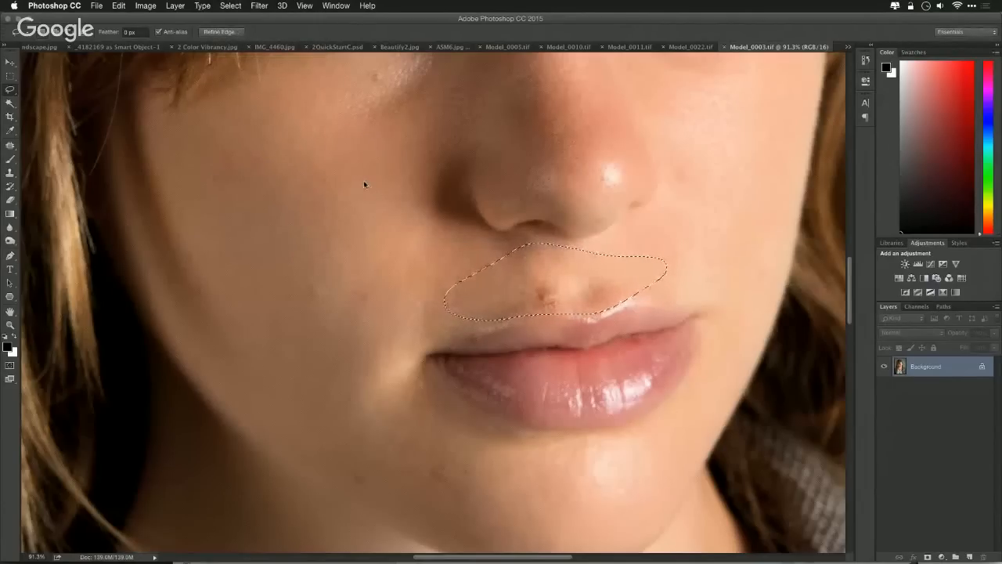
Step: Run Perfectly Clear on the selected skin with the Beautify preset, and turn off its Exposure and Depth corrections
key(super+f)
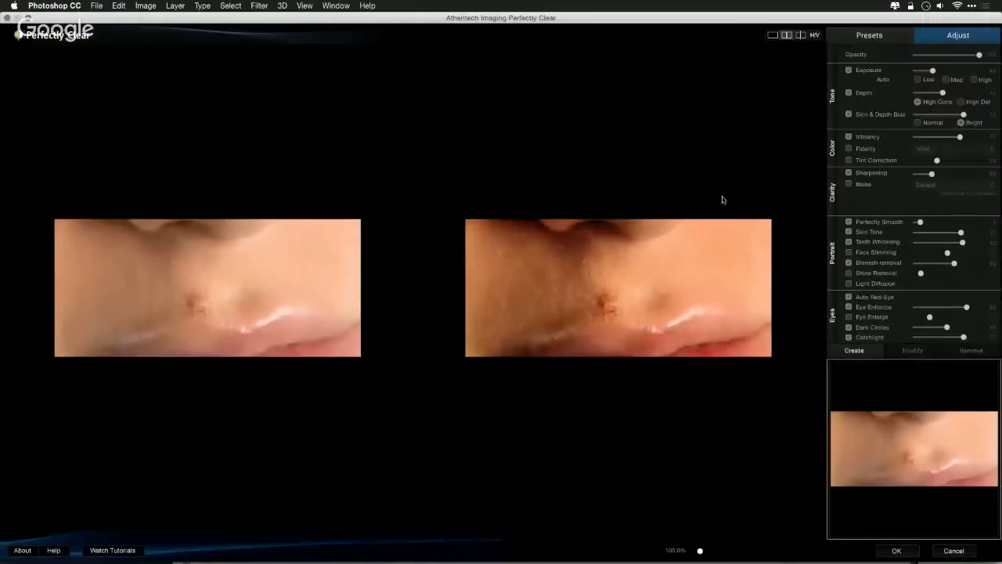
click(894, 39)
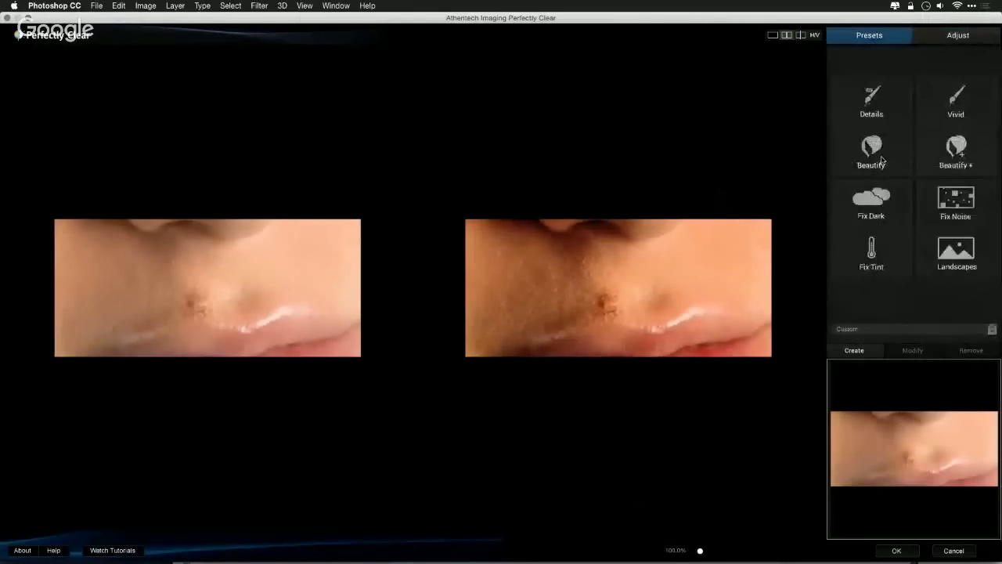
click(881, 160)
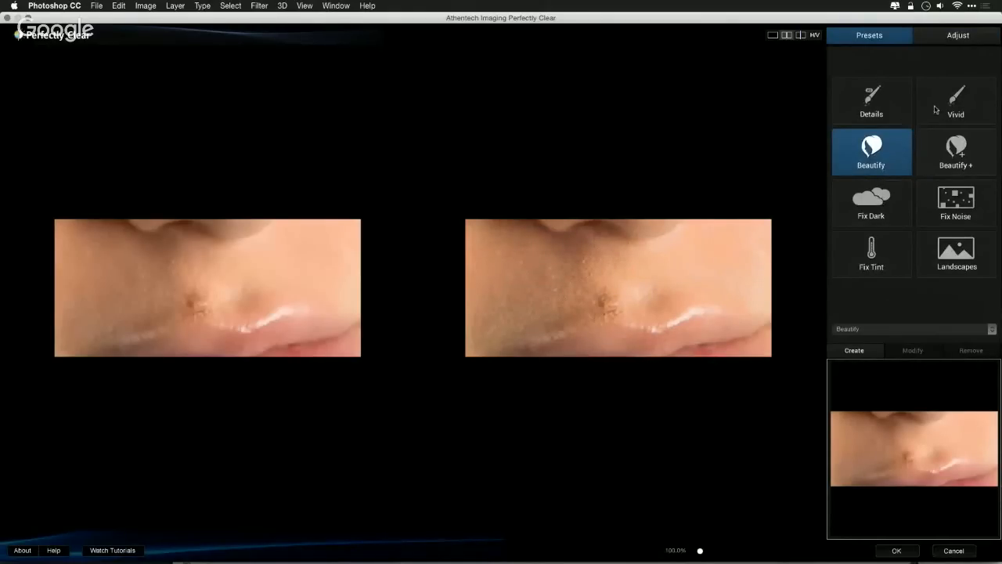
click(951, 40)
click(850, 70)
click(849, 93)
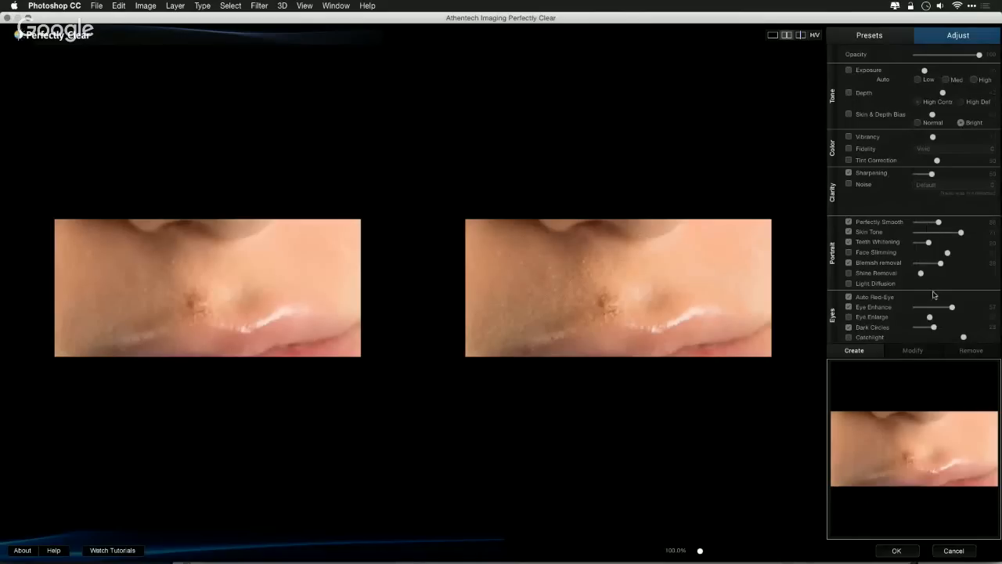
Step: Increase Perfectly Smooth and Blemish removal, apply the correction and deselect the area above the lip
drag(948, 223, 974, 222)
drag(956, 262, 981, 263)
click(897, 550)
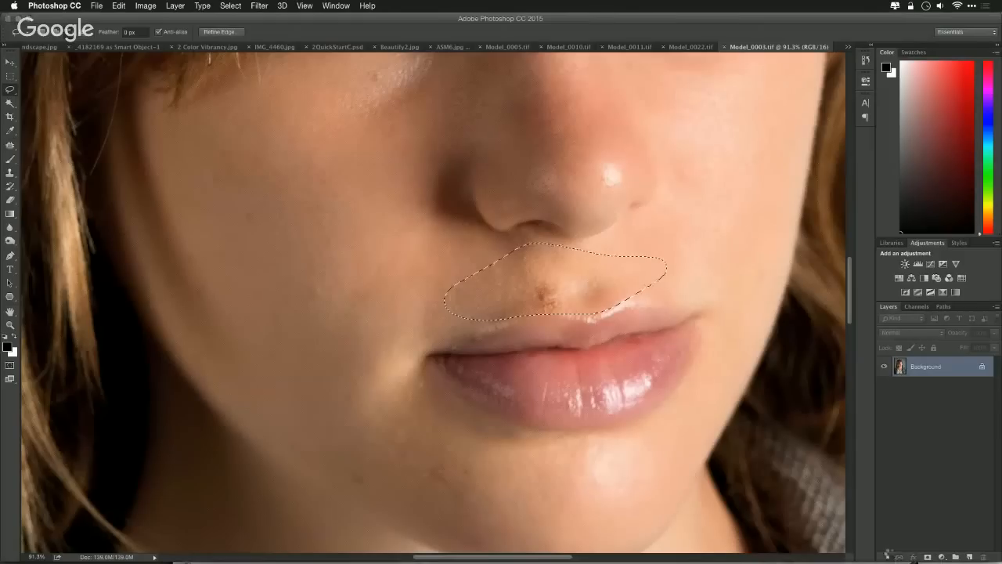
key(super+d)
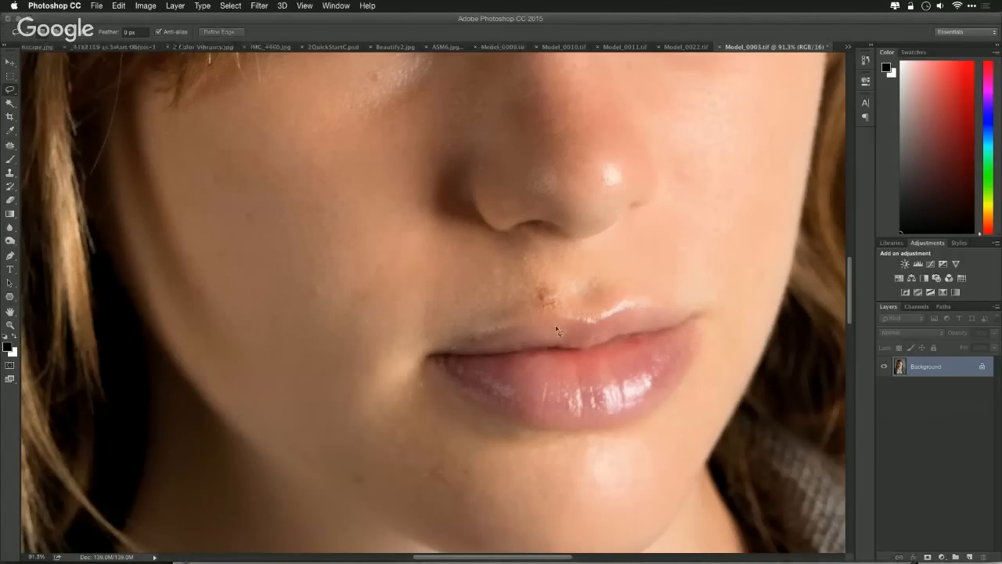
Step: Remove the blemish above the lip and the mark on the chin with the Spot Healing Brush
key(j)
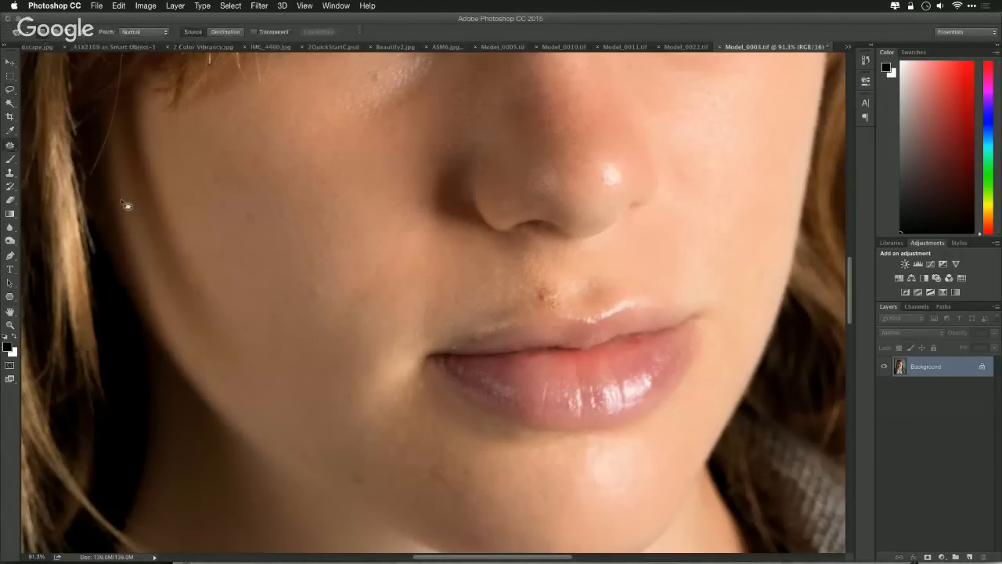
click(11, 147)
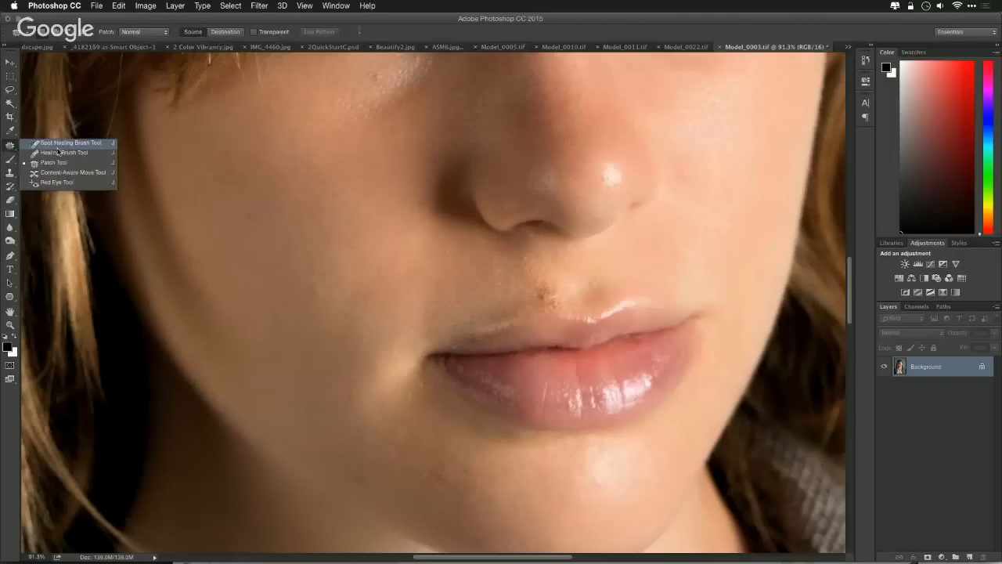
click(58, 146)
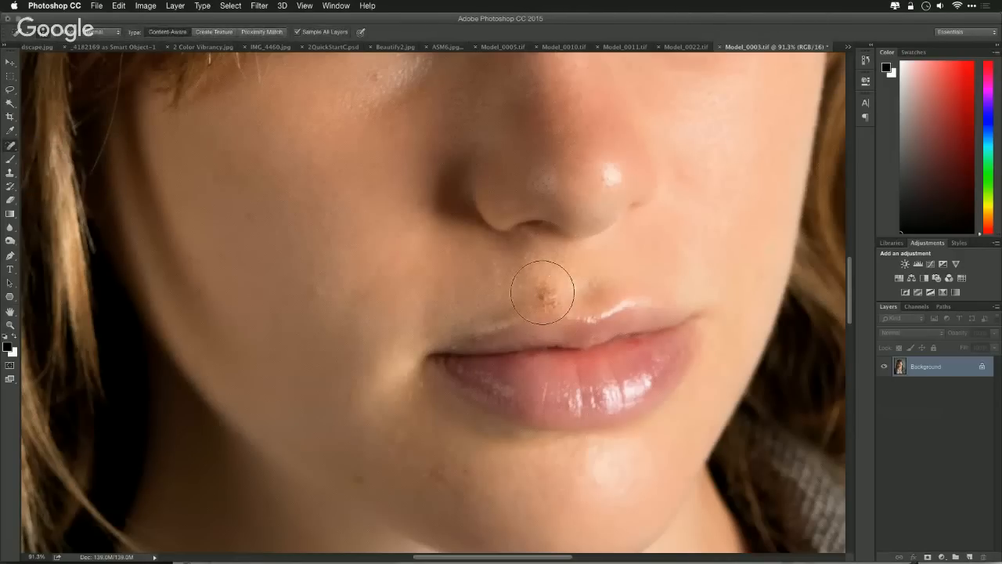
click(544, 291)
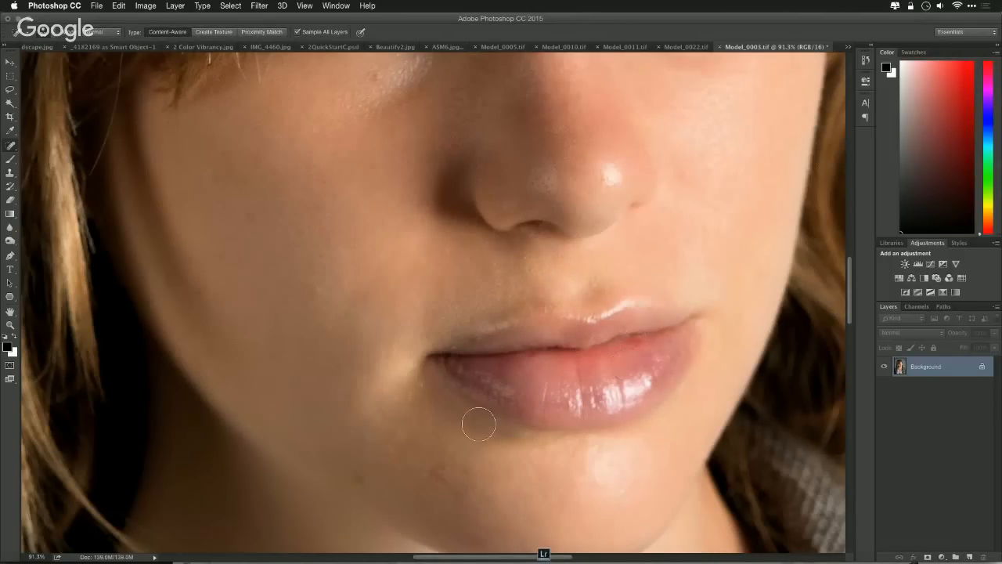
drag(433, 467, 452, 483)
key(super+minus)
key(super+minus)
key(super+minus)
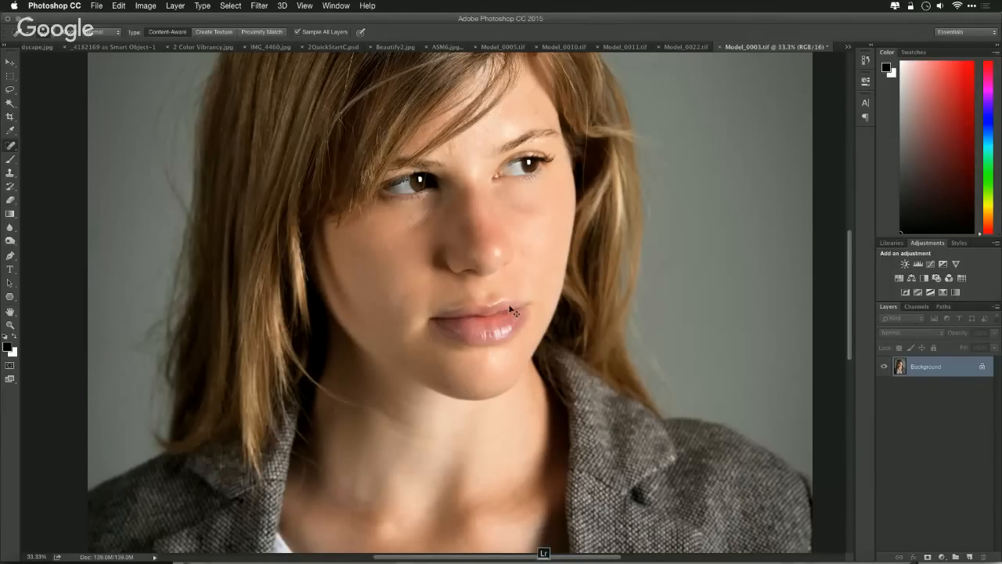
Step: Close Model_0003.tif without saving, and close Model_0022.tif and Model_0011.tif
key(super+w)
key(super+d)
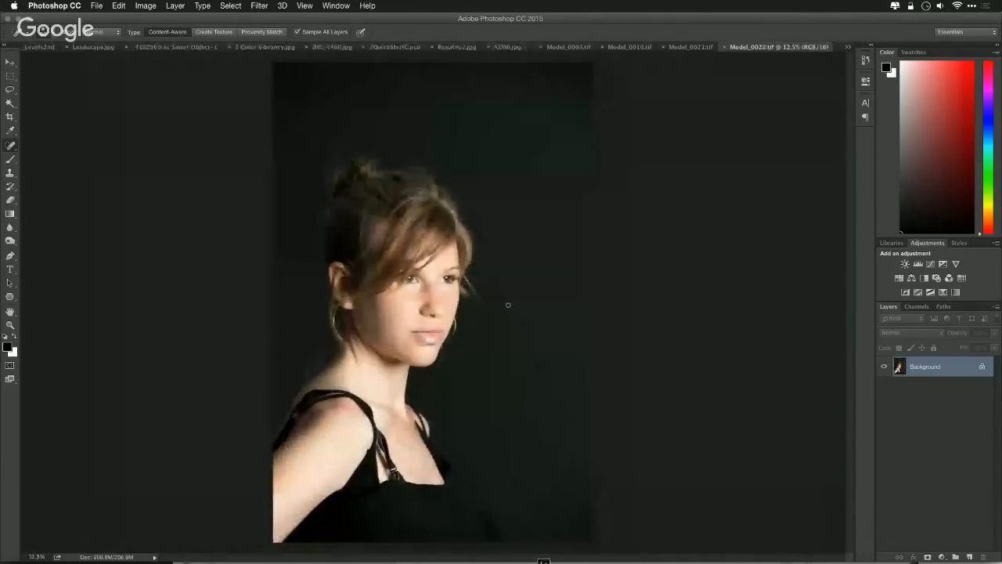
key(super+w)
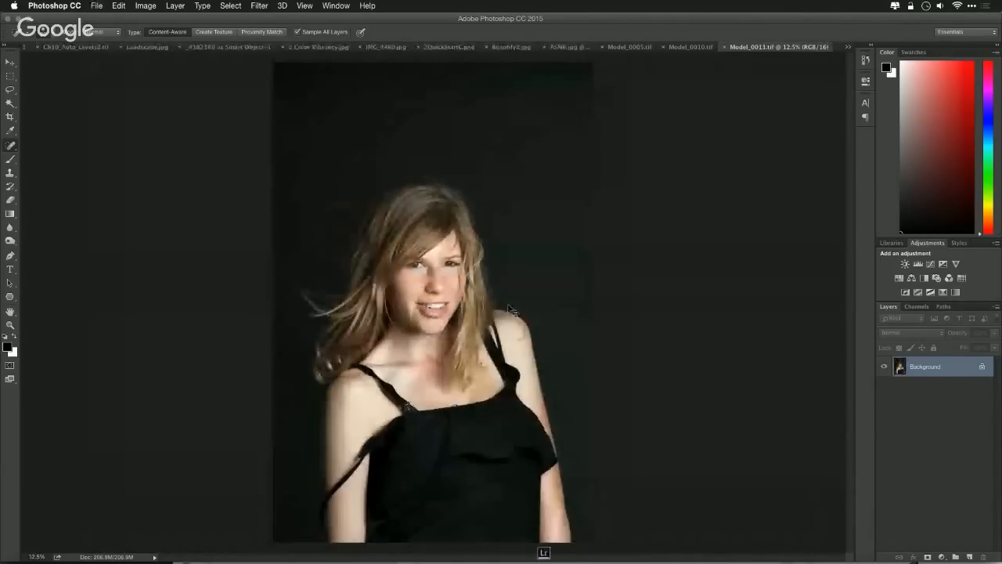
key(super+w)
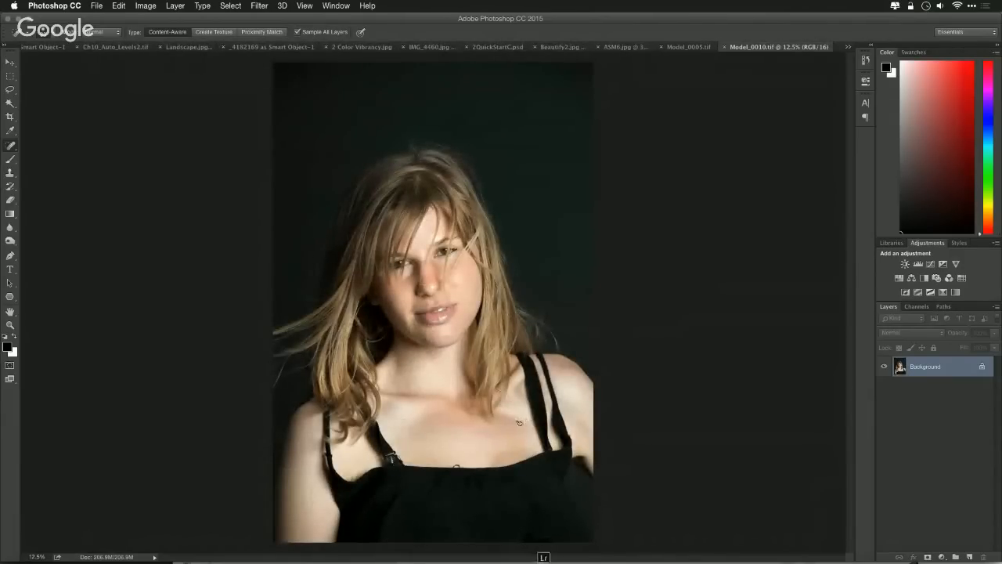
Step: Spot-heal the small mark on the model's upper chest in Model_0010.tif
click(519, 423)
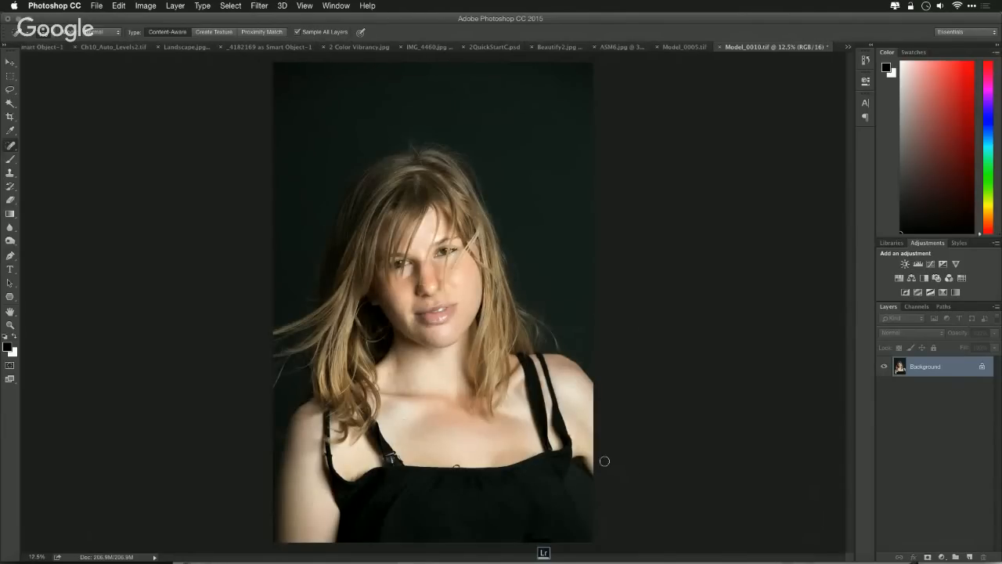
click(517, 421)
click(537, 475)
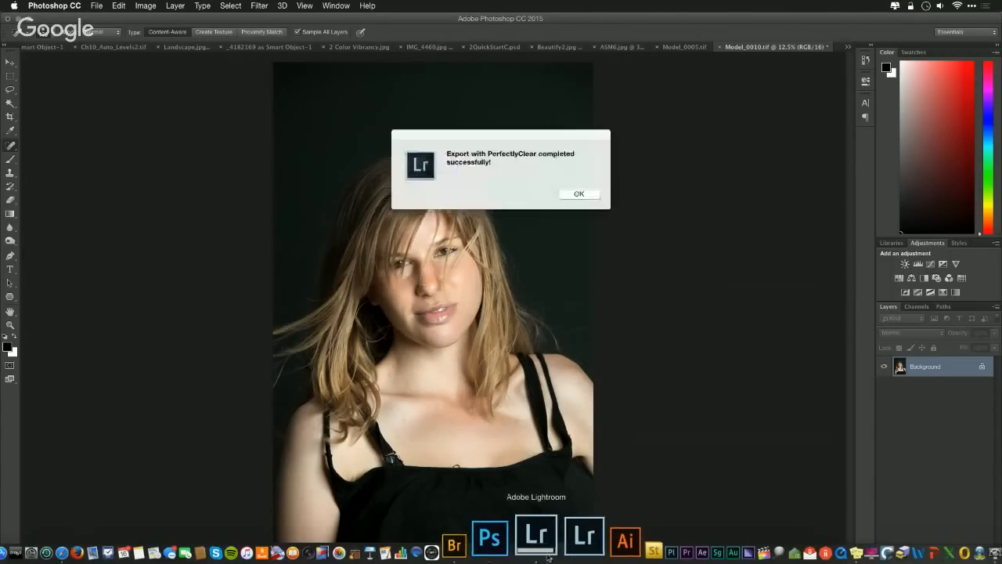
Step: Switch to Lightroom, dismiss the export message and select the flower photo 10 Lucid for iOS F.jpg
click(577, 193)
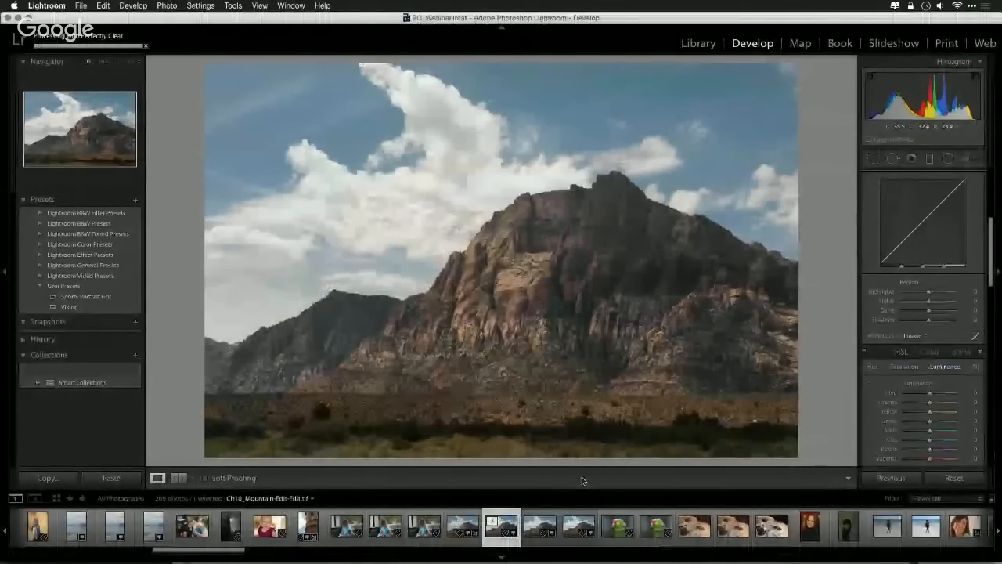
scroll(693, 530, right, 5)
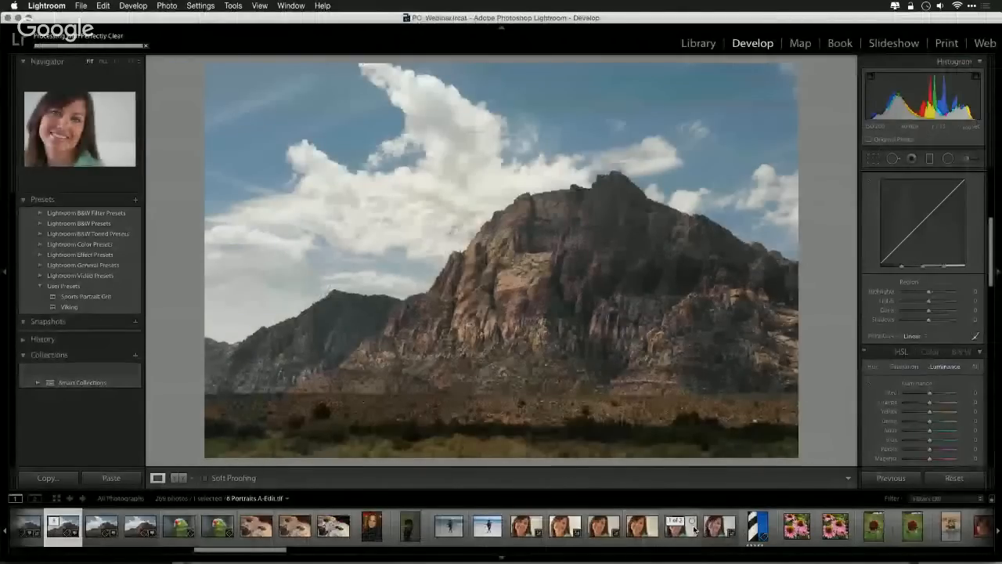
scroll(693, 530, right, 5)
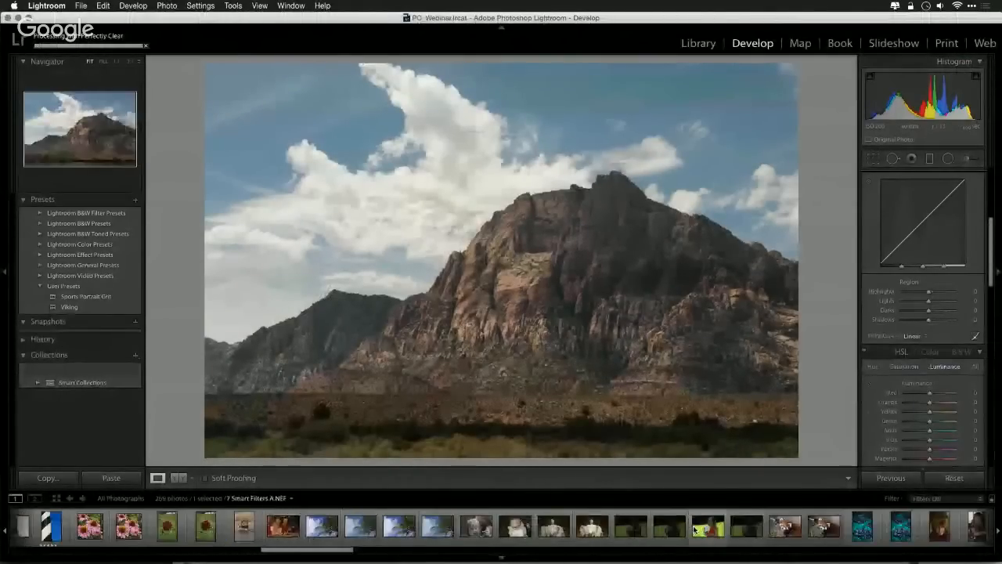
scroll(693, 530, right, 6)
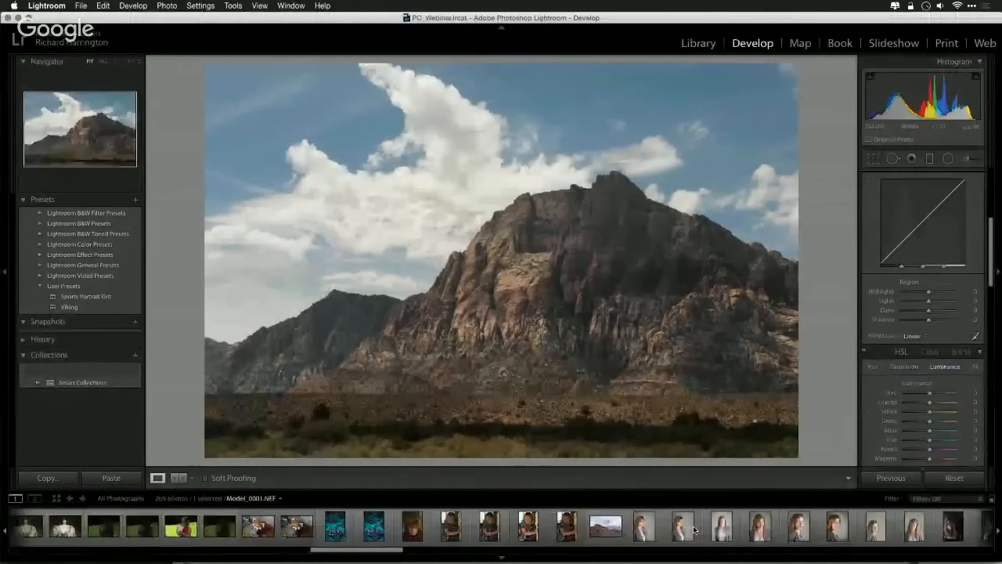
scroll(693, 530, right, 4)
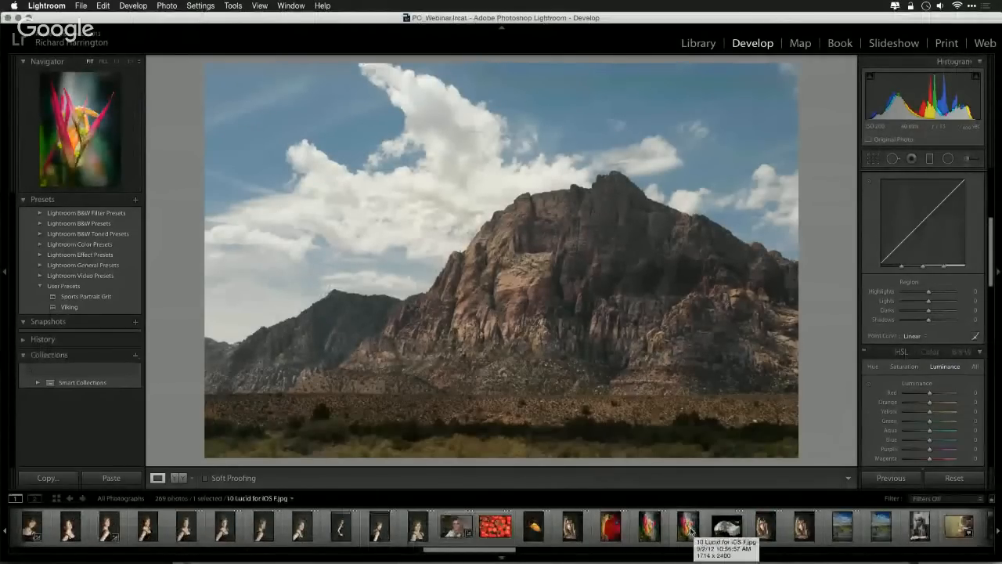
click(690, 530)
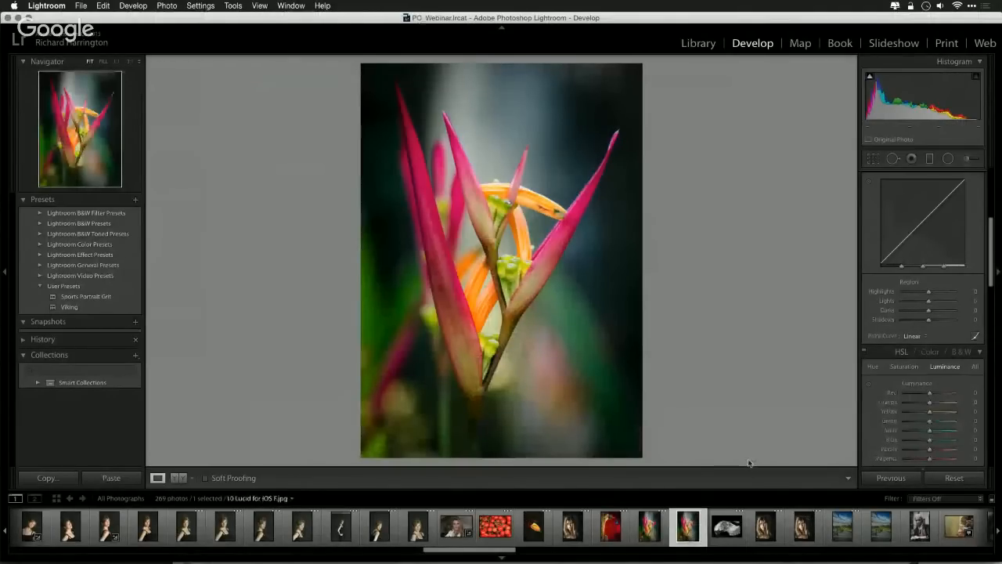
Step: Send the flower photo to Perfectly Clear as a copy with Lightroom adjustments
click(169, 7)
mouse_move(200, 61)
click(347, 70)
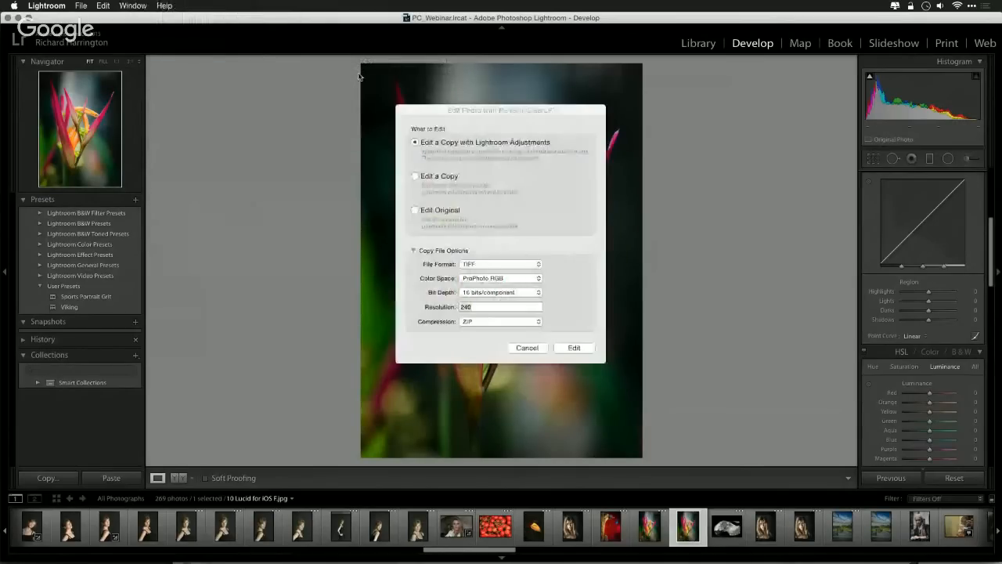
click(587, 350)
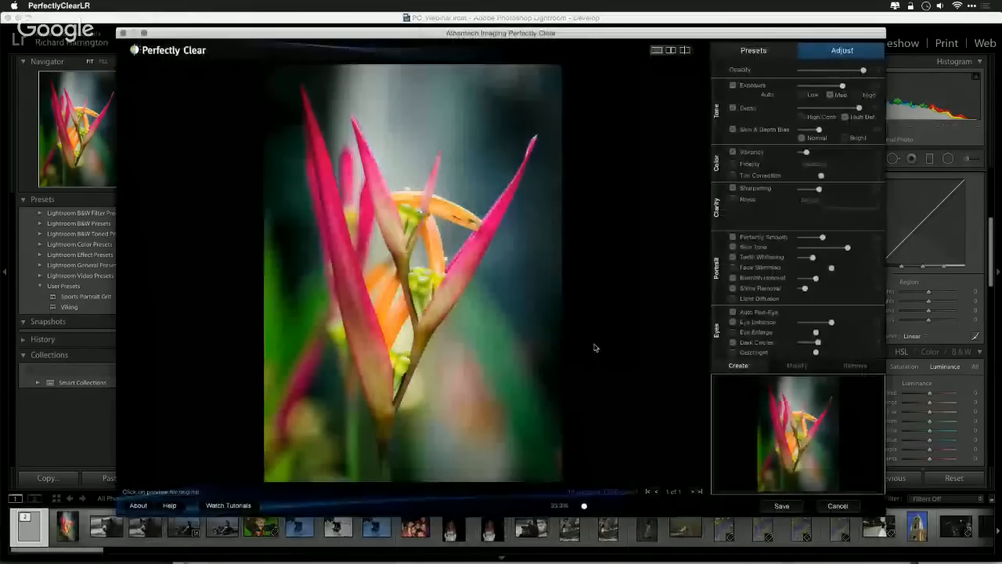
Step: Apply the Landscapes preset to the flower photo and compare the result with the original
click(756, 53)
click(826, 264)
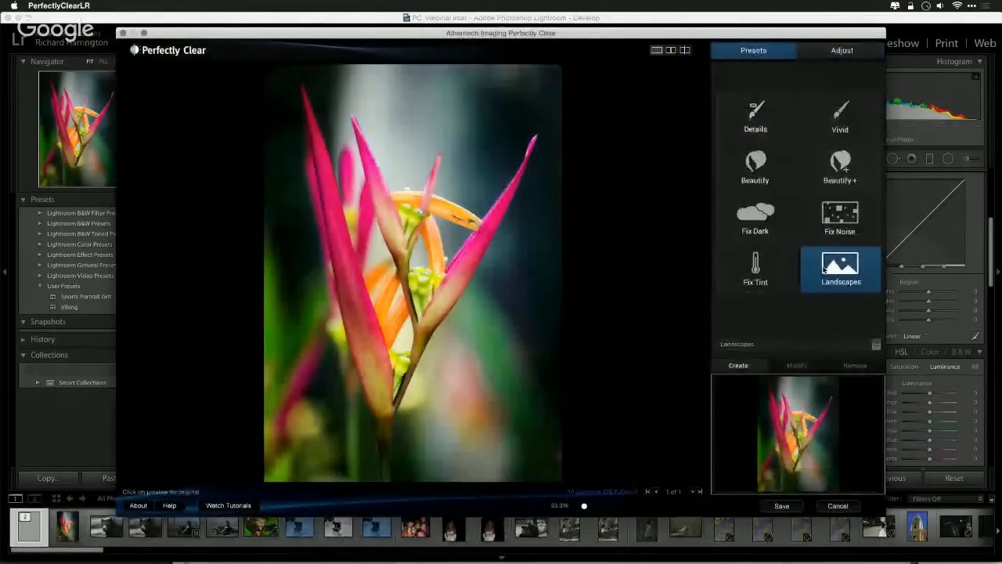
click(518, 263)
click(518, 263)
click(517, 265)
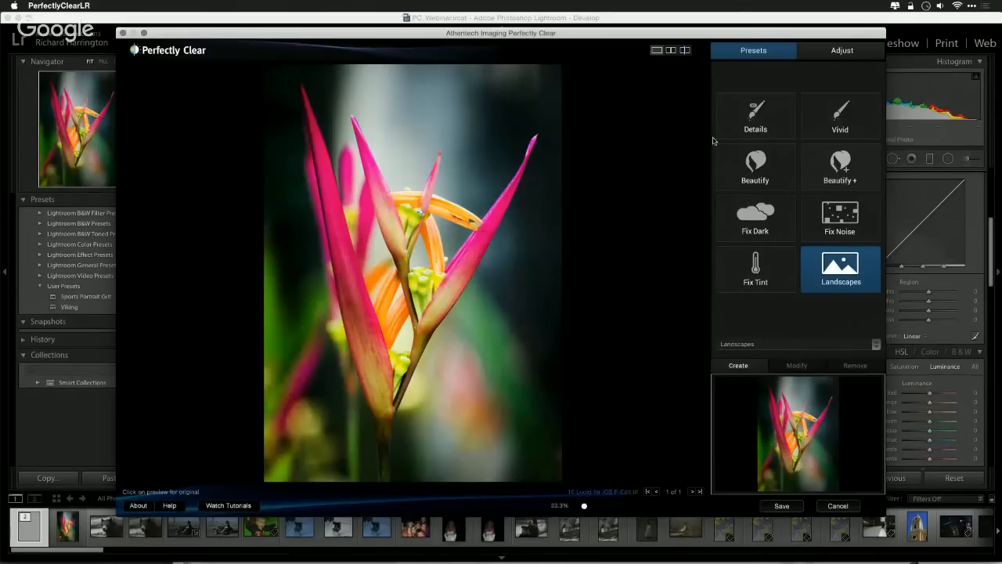
Step: Try the Details and Vivid presets on the flower photo, compare with the original and close the plug-in without saving
click(756, 125)
click(823, 120)
click(517, 171)
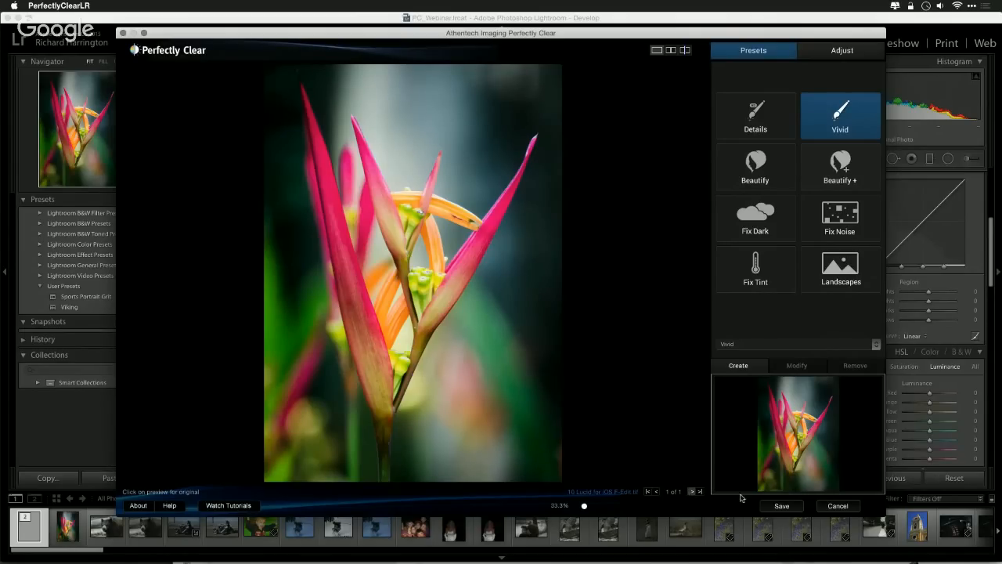
click(837, 506)
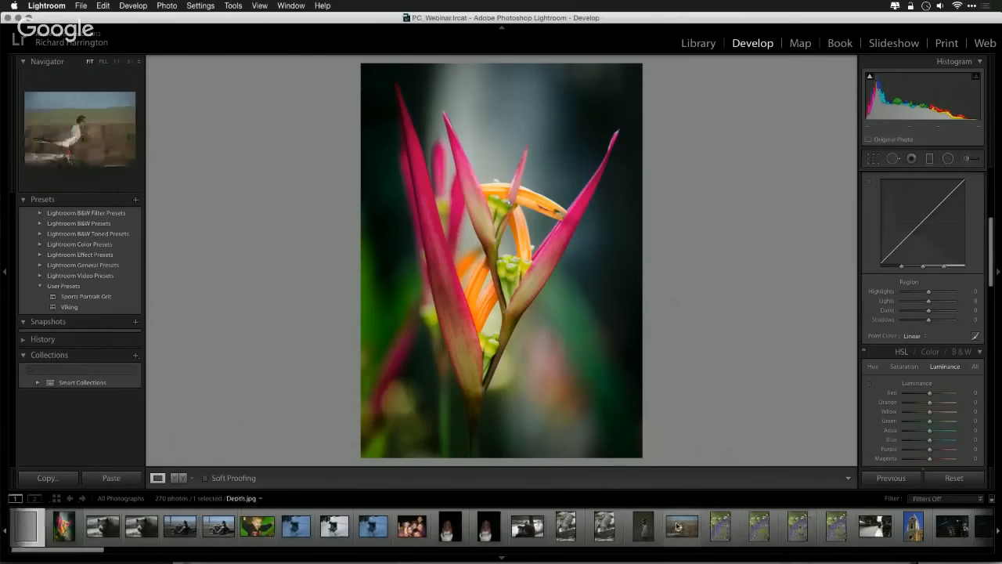
Step: Select the lavender photo 10 Lucid for iOS D.JPG and send it to Perfectly Clear as a copy with Lightroom adjustments
click(809, 526)
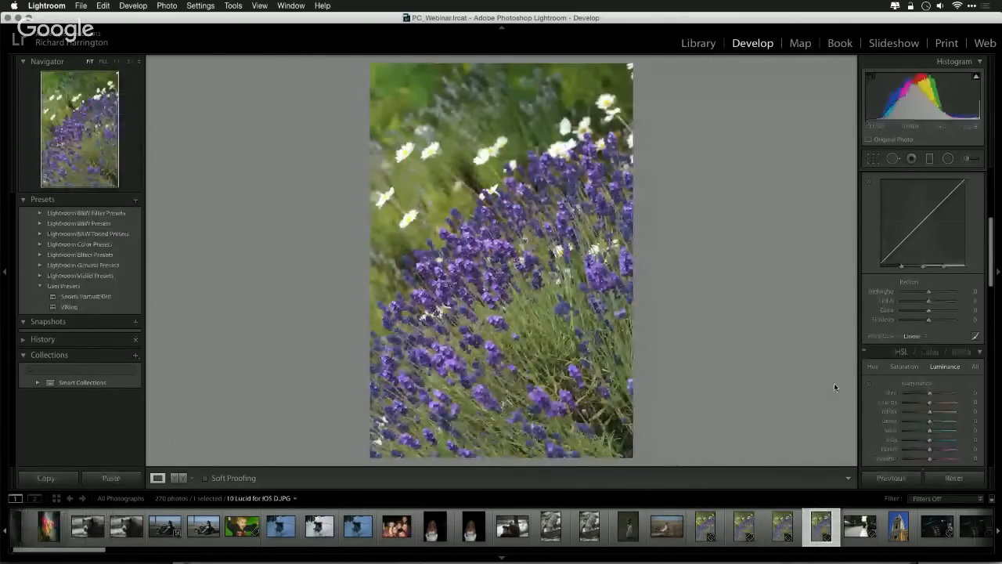
click(233, 5)
mouse_move(167, 6)
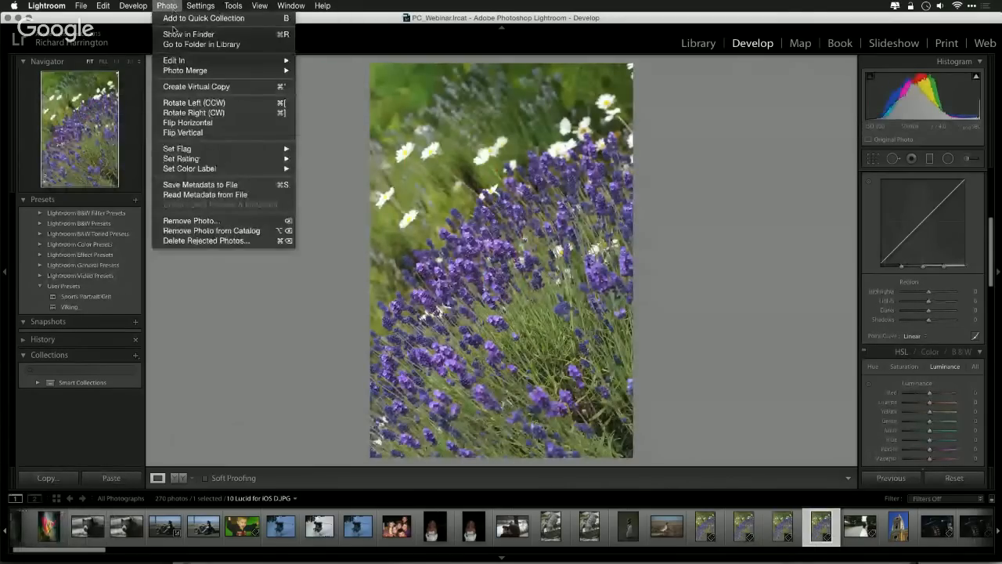
mouse_move(179, 62)
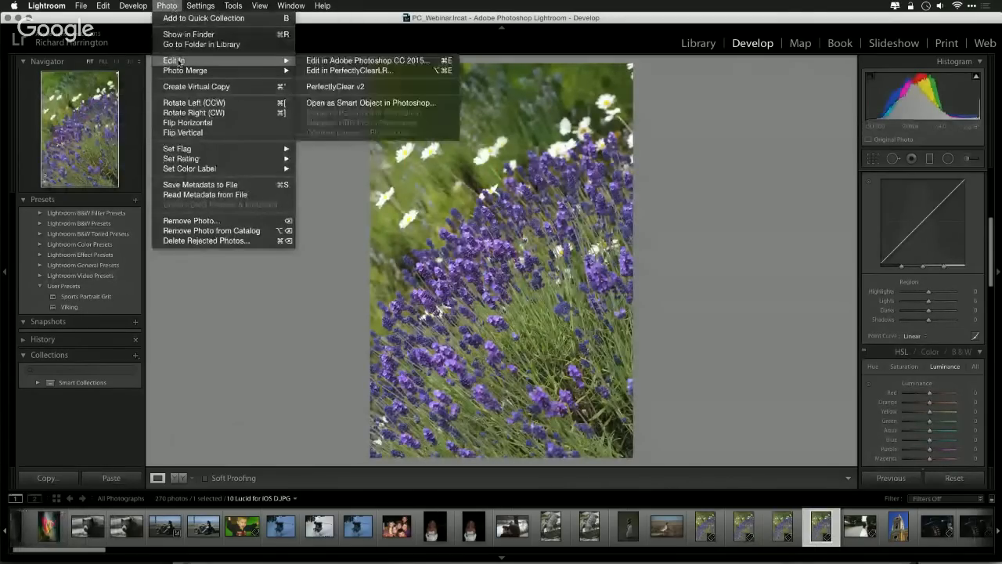
click(342, 86)
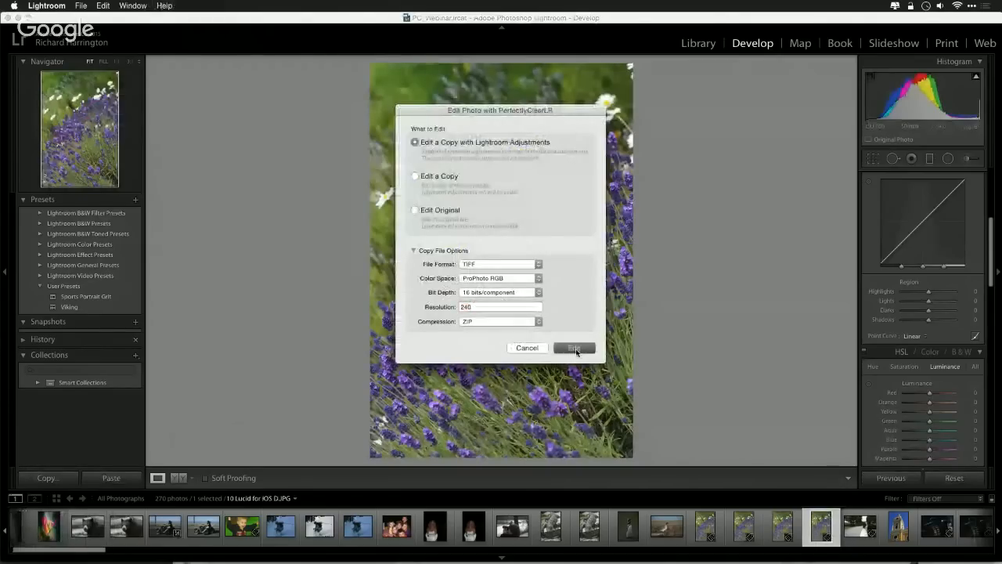
click(574, 349)
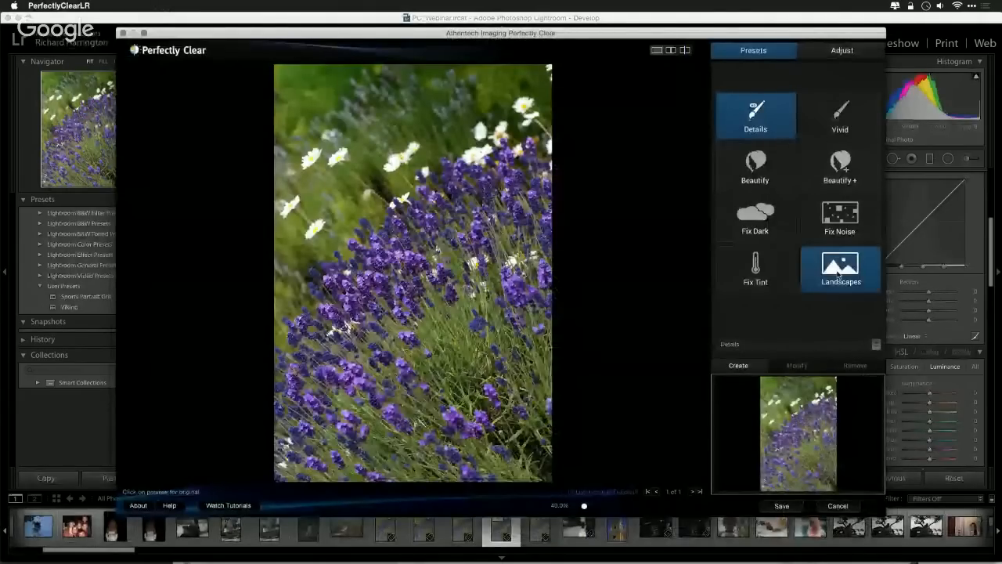
Step: Try the Landscapes preset on the lavender photo, compare it repeatedly with the original and close the plug-in without saving
click(838, 273)
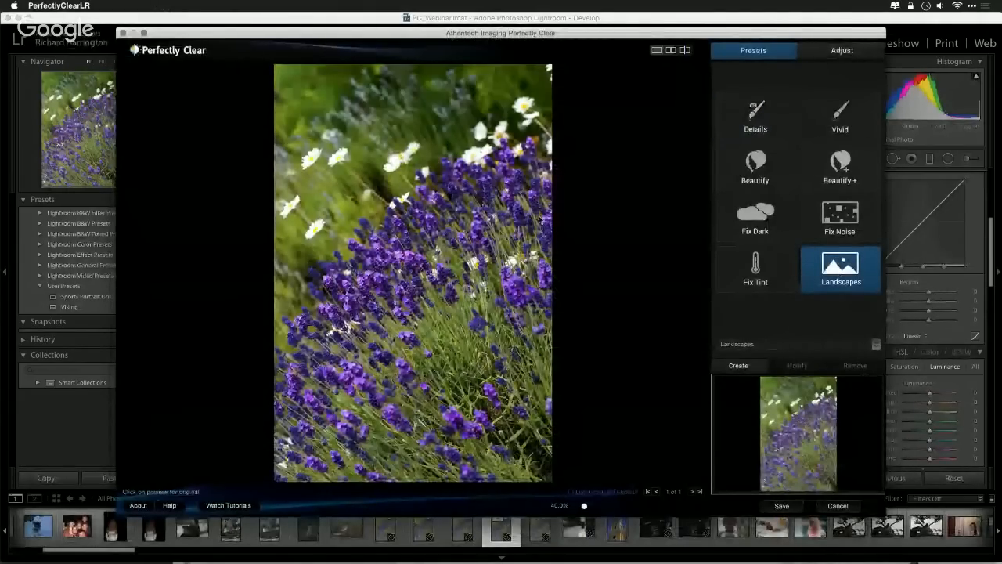
click(539, 220)
click(539, 220)
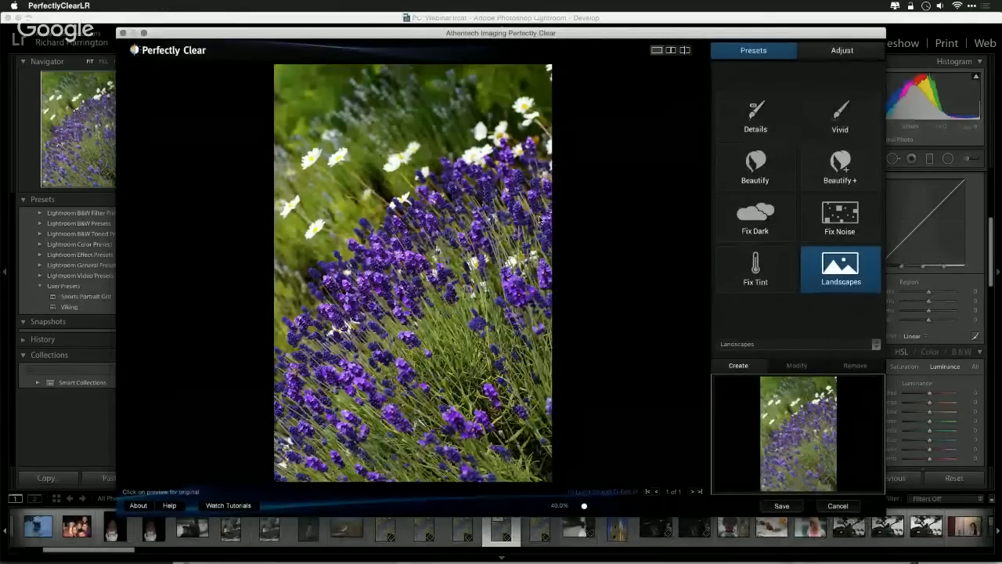
click(539, 220)
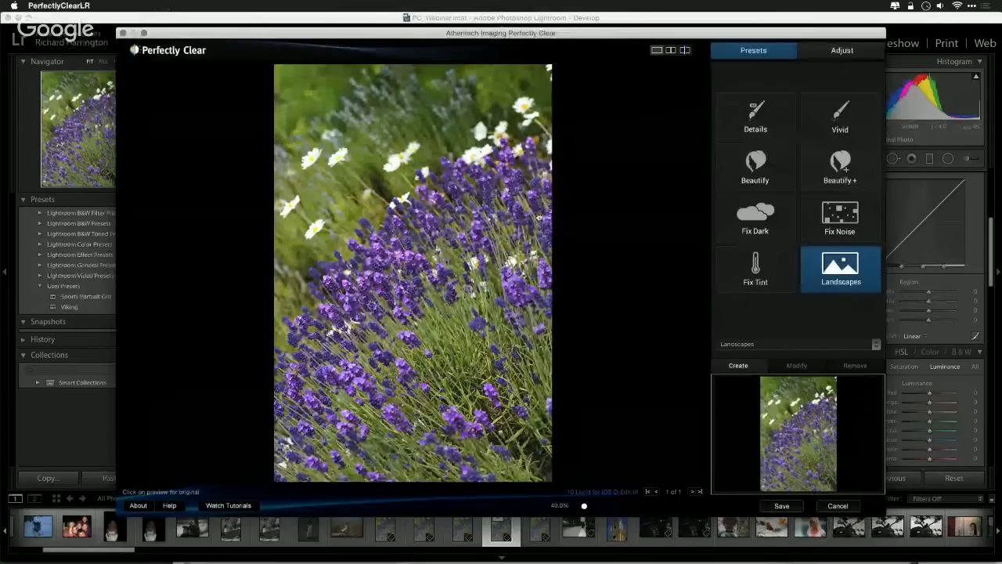
click(539, 219)
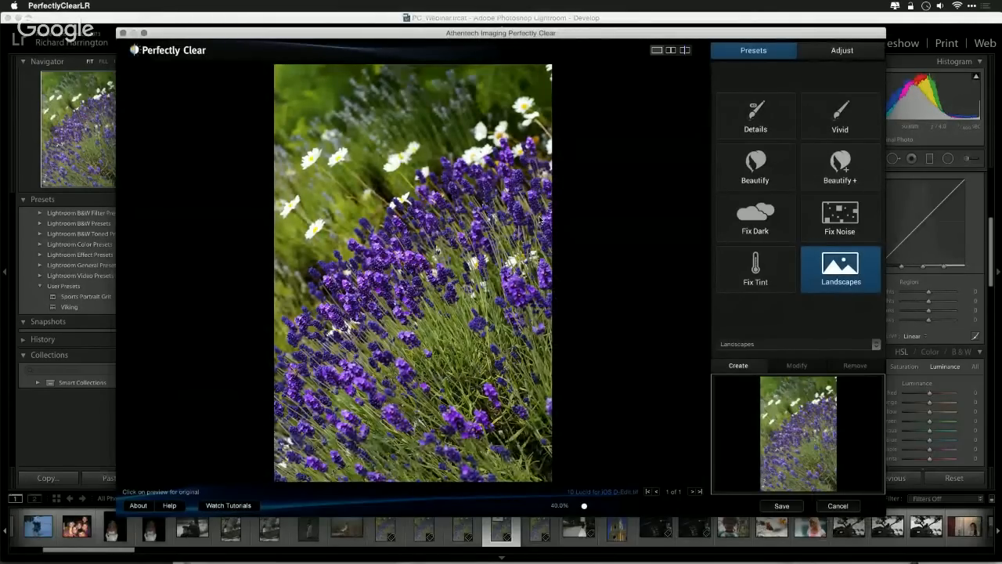
click(540, 219)
click(485, 195)
click(838, 506)
Step: Browse through the filmstrip and select the blueberry photo 4 Color E.jpg
scroll(865, 528, down, 5)
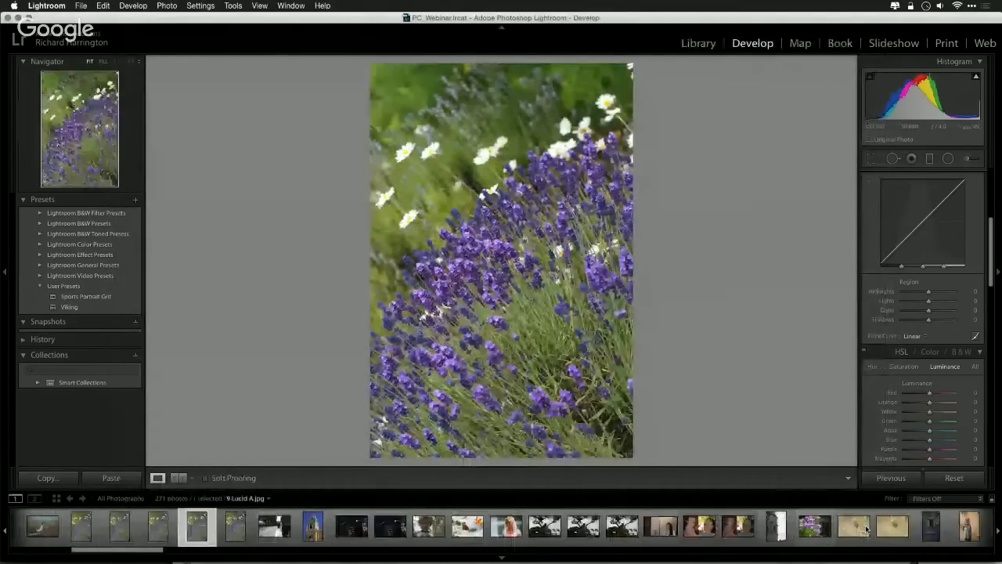
scroll(865, 528, down, 4)
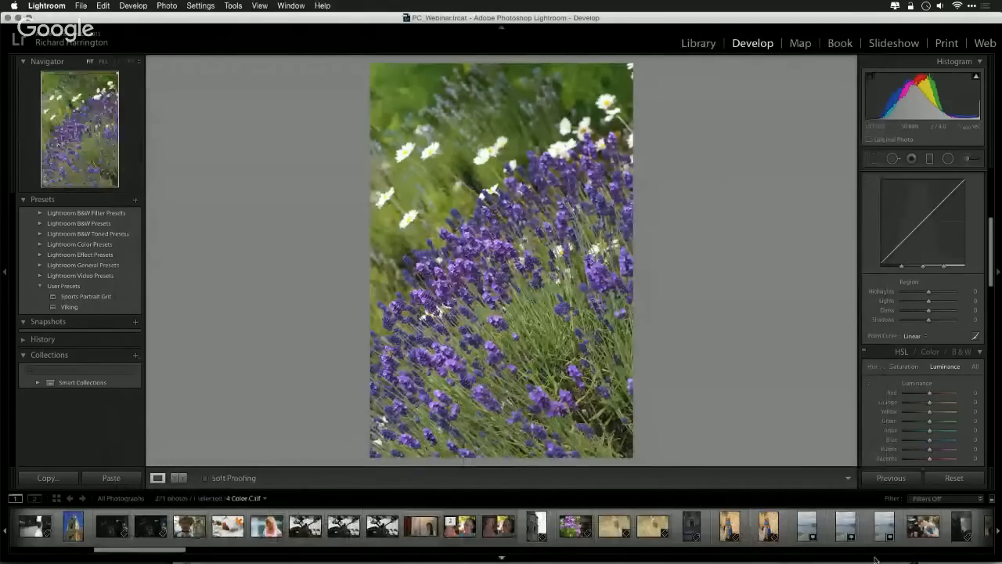
scroll(861, 537, down, 12)
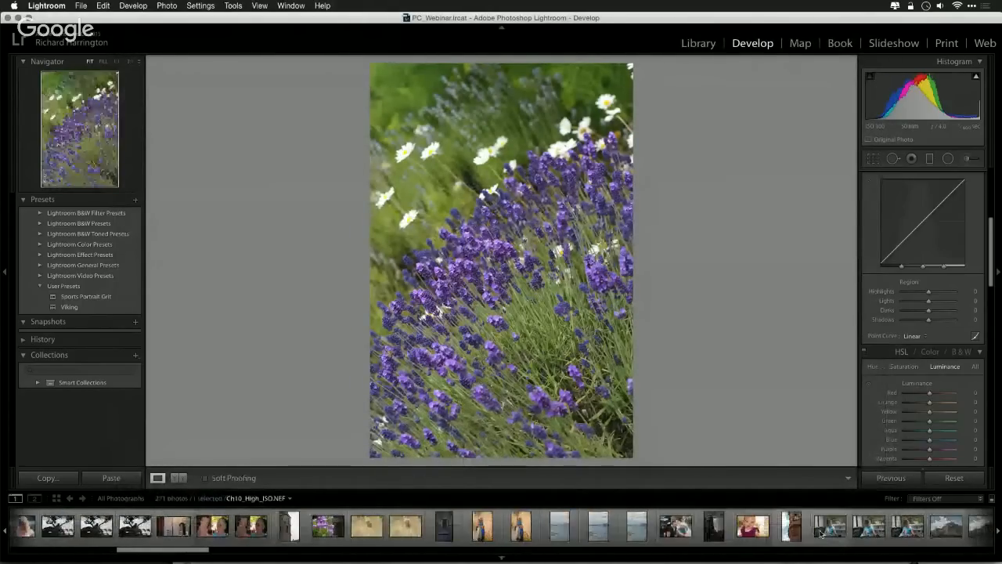
scroll(821, 533, down, 2)
click(834, 531)
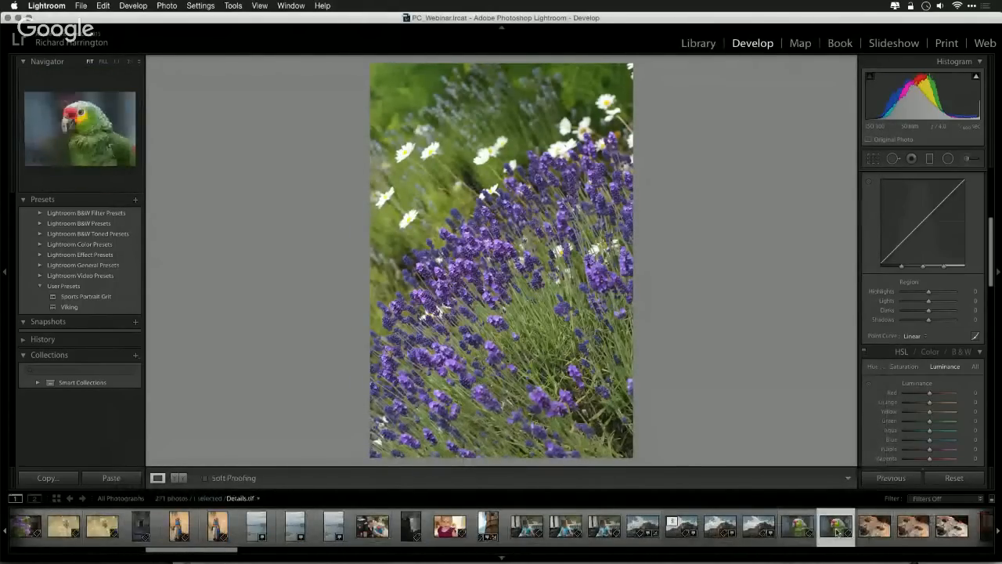
scroll(875, 536, down, 8)
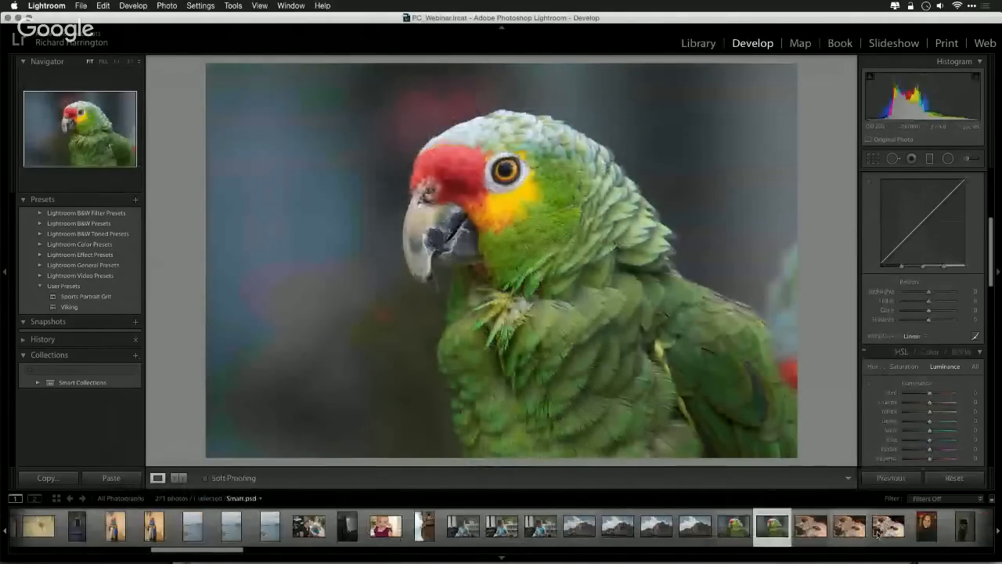
scroll(877, 536, down, 19)
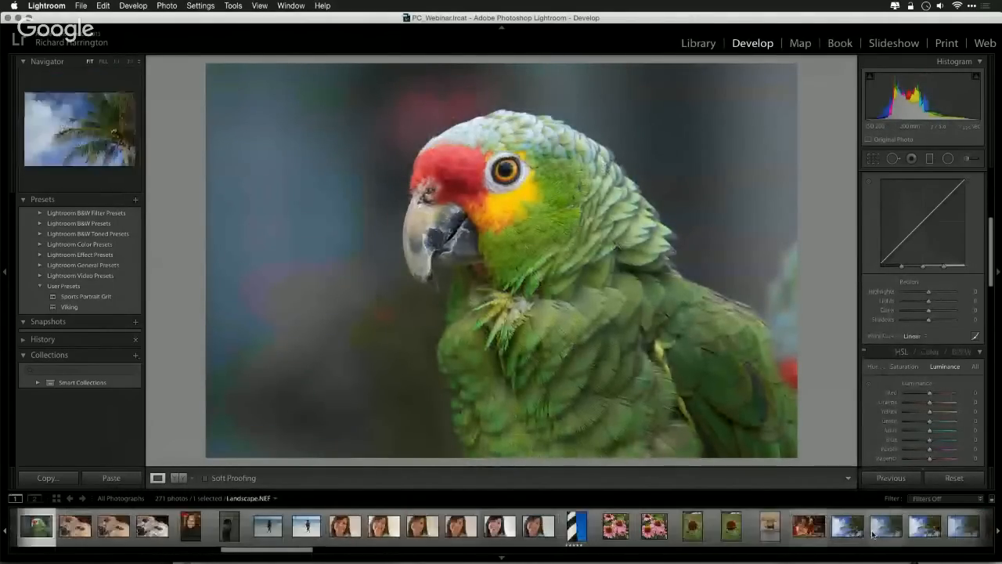
scroll(873, 534, down, 9)
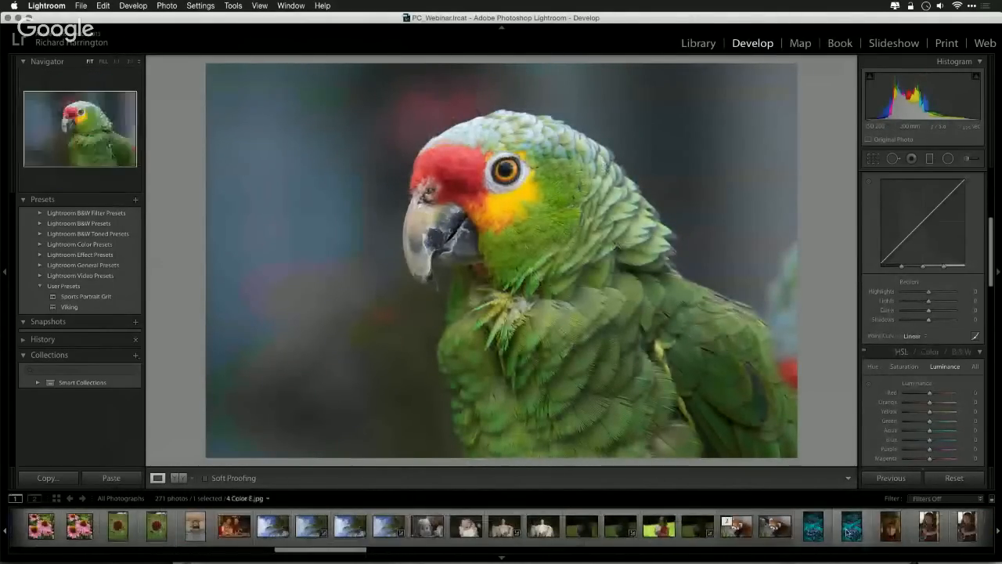
click(849, 533)
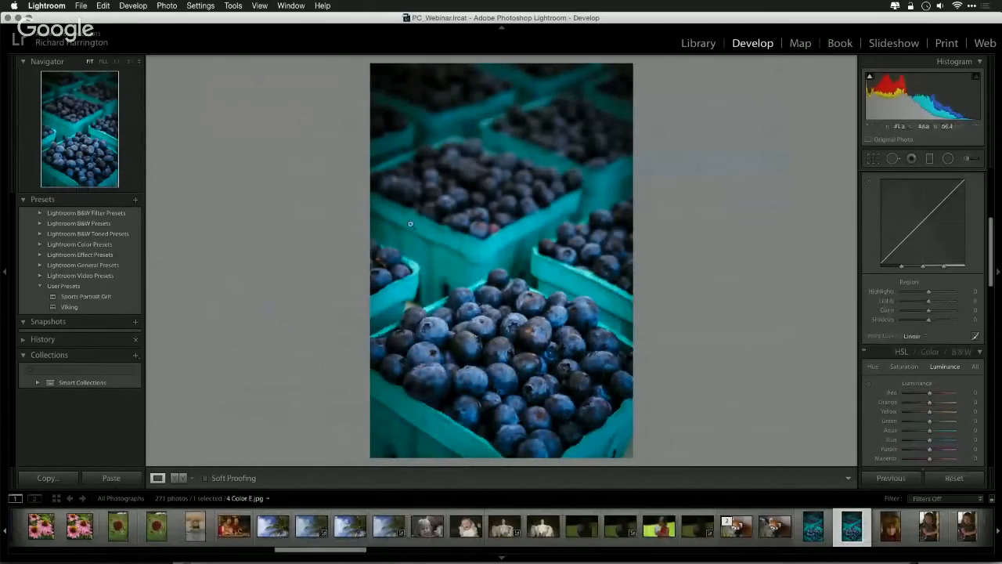
Step: Open a copy of the blueberry photo in Perfectly Clear
click(166, 6)
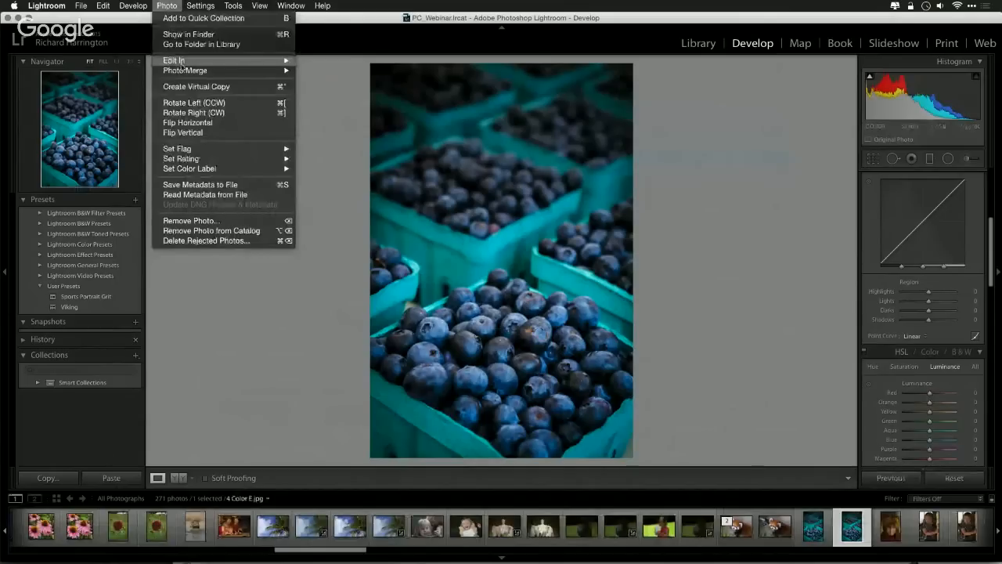
mouse_move(180, 62)
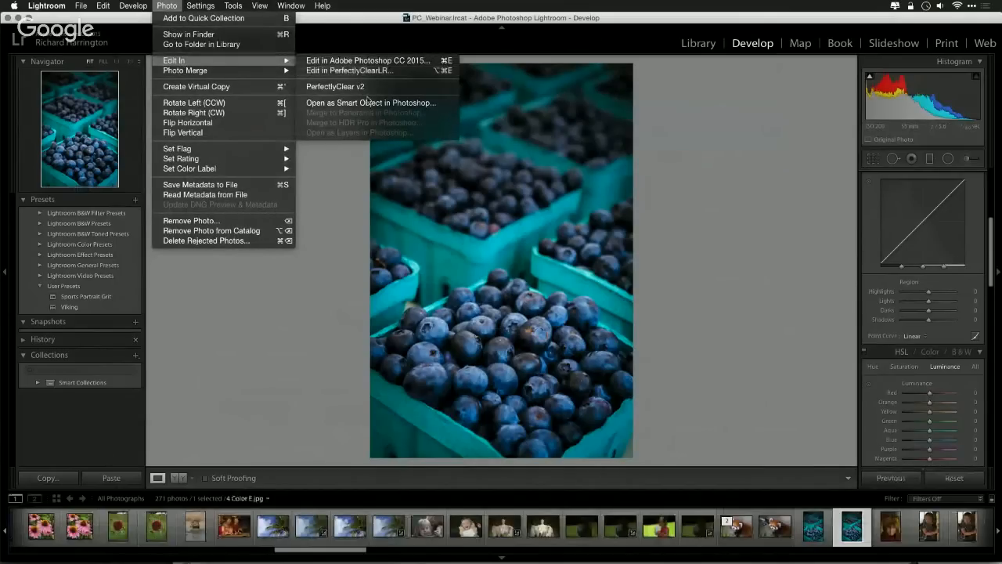
click(368, 70)
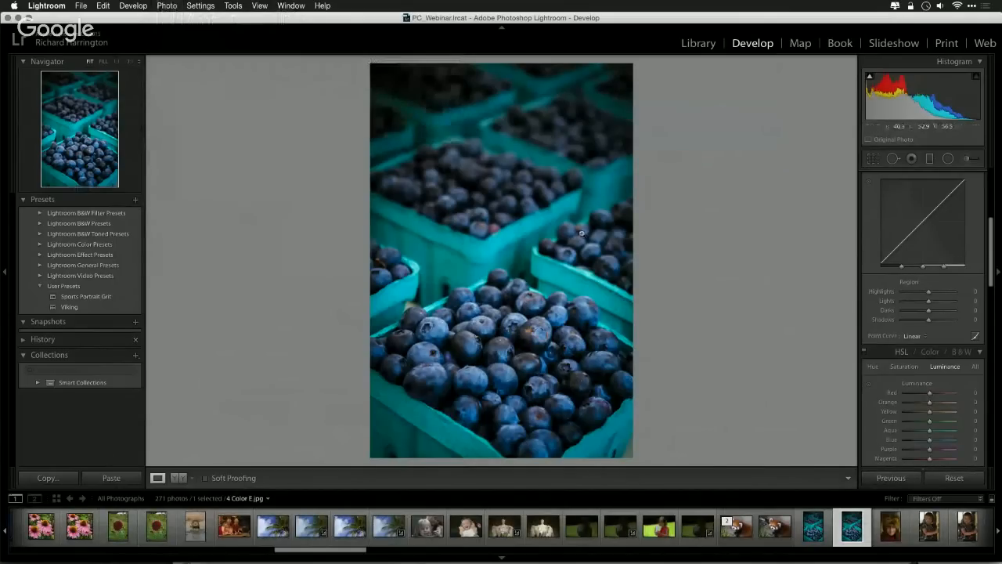
click(584, 347)
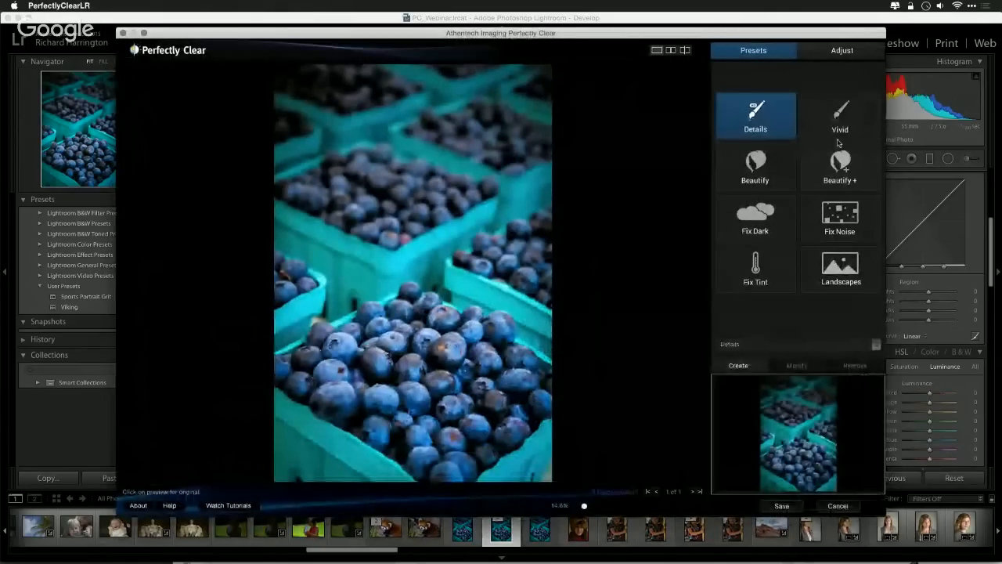
Step: Apply the Vivid preset to the blueberry photo and show the original and corrected versions side by side
click(837, 115)
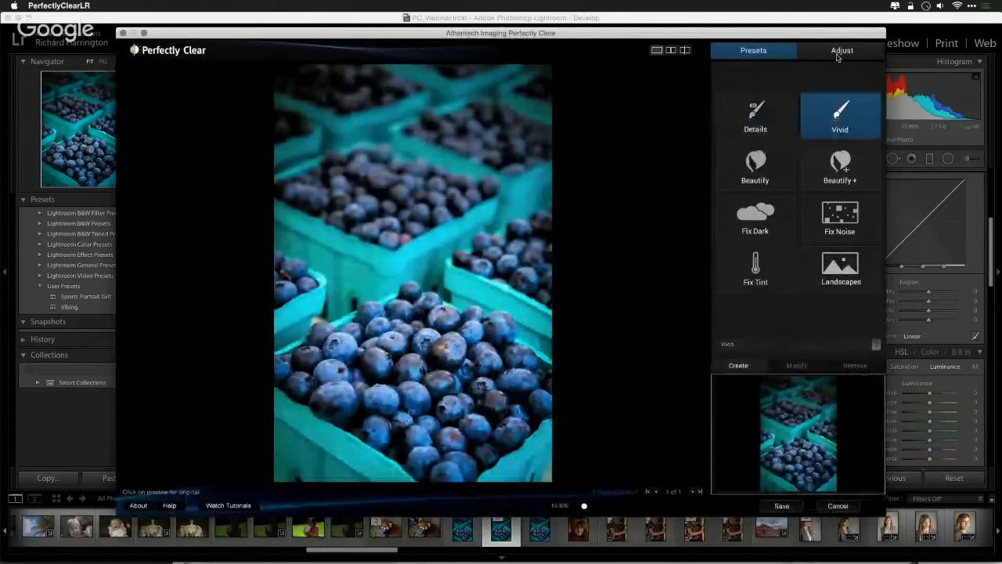
click(671, 50)
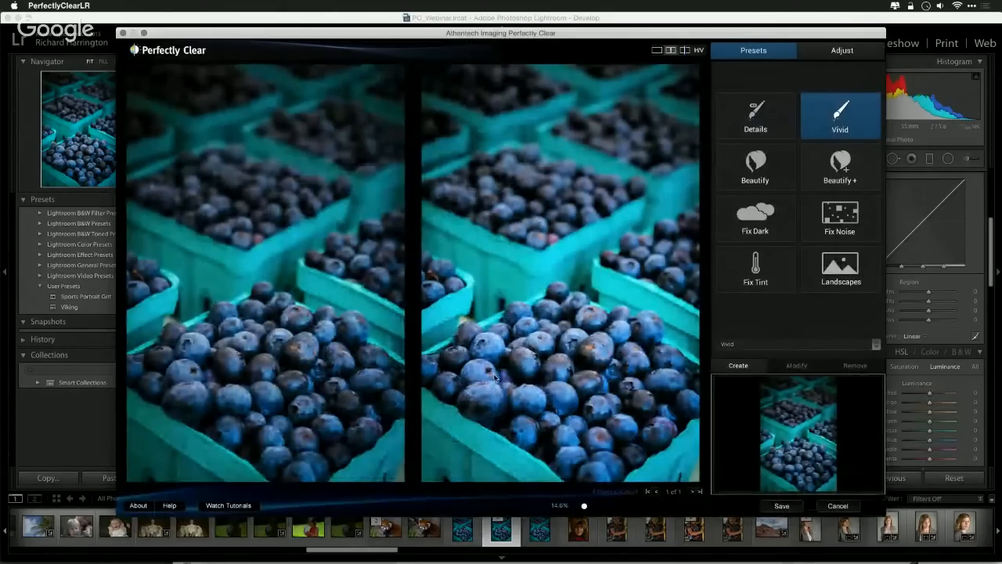
Step: Turn on Fidelity with the Standard option and raise the Sharpening strength well above the preset's setting
click(834, 50)
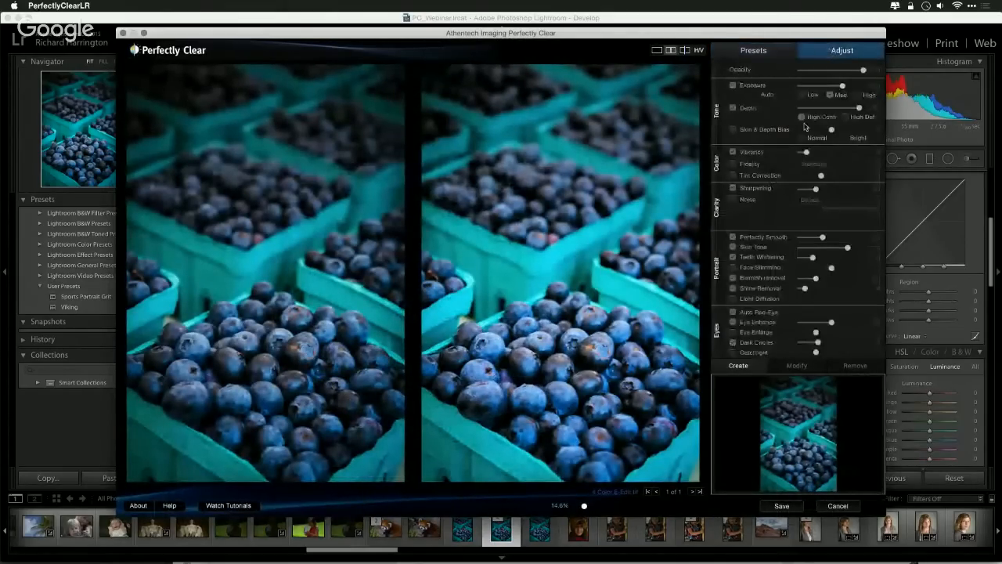
click(751, 165)
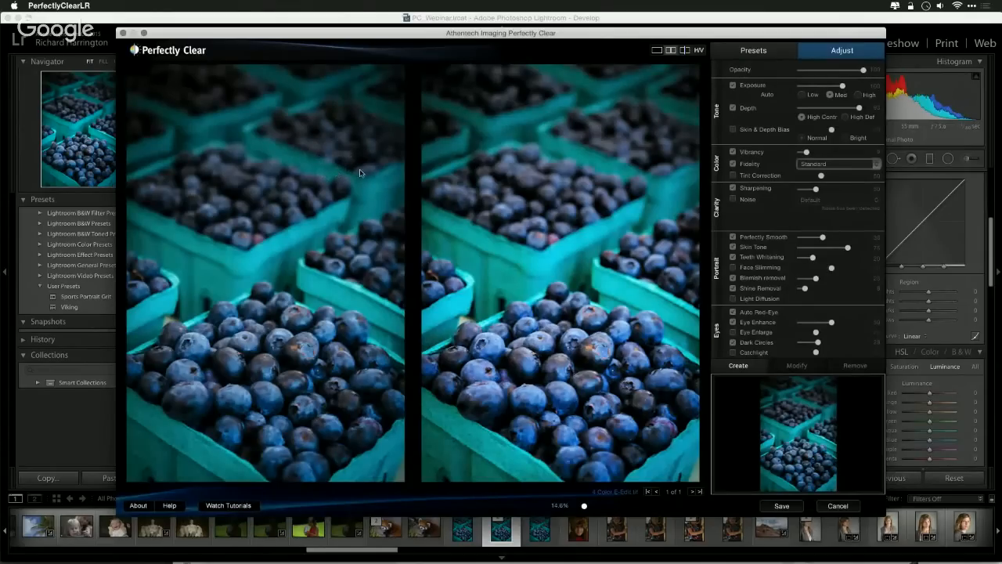
drag(830, 193, 853, 190)
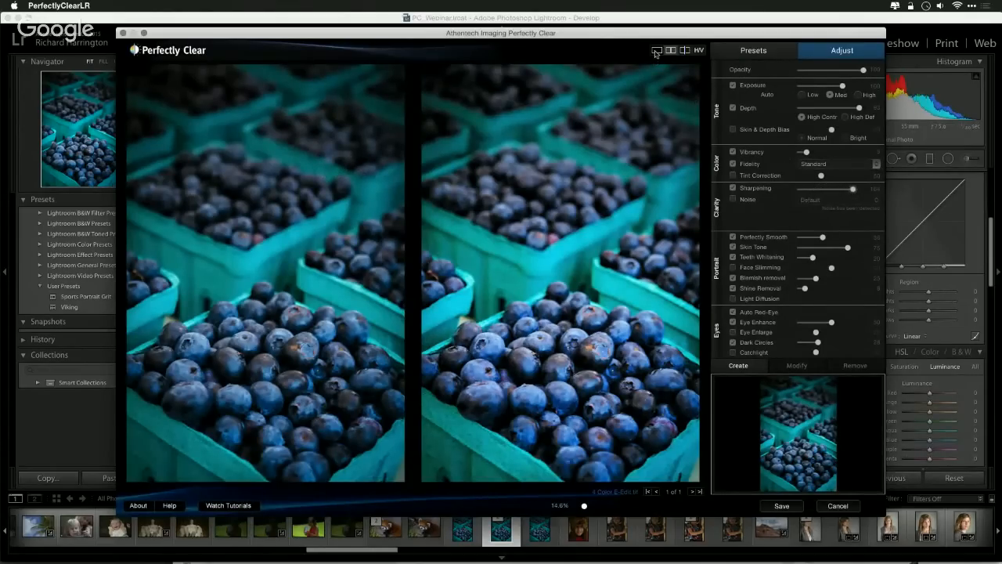
Step: Using a split before-and-after view, strongly increase Vibrancy, set Fidelity to Vivid and turn on Default noise reduction
click(685, 50)
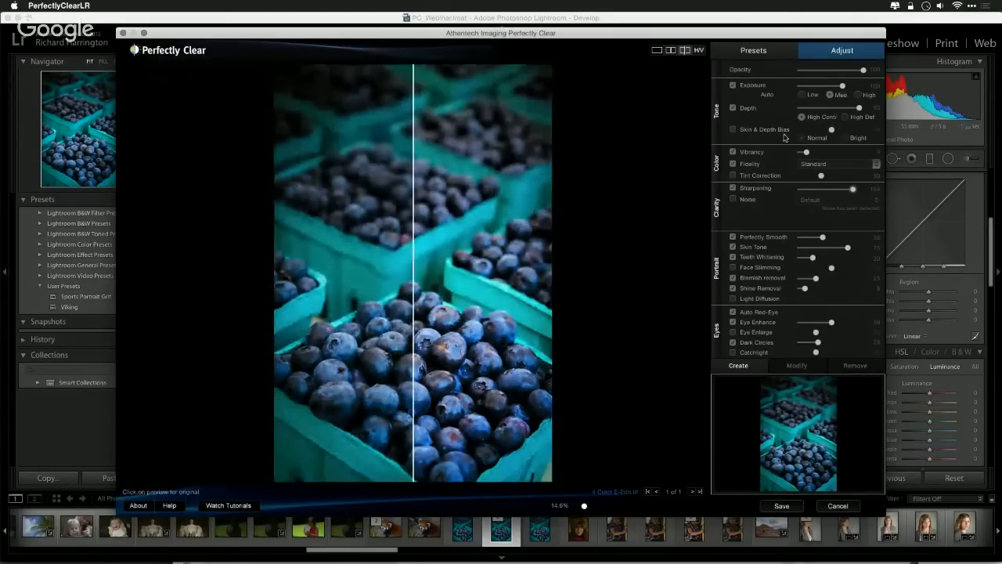
drag(806, 152, 843, 153)
click(838, 164)
click(836, 174)
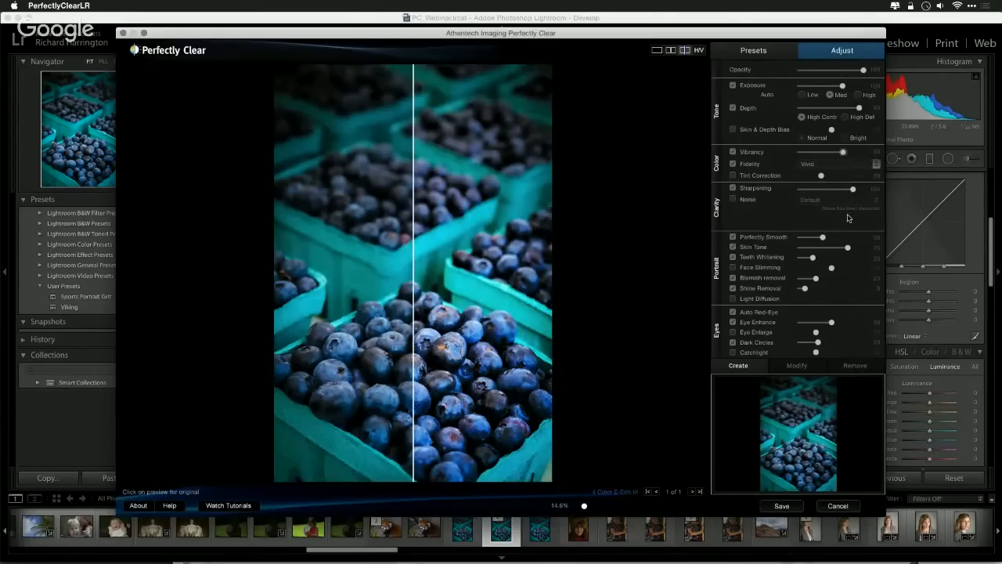
click(741, 202)
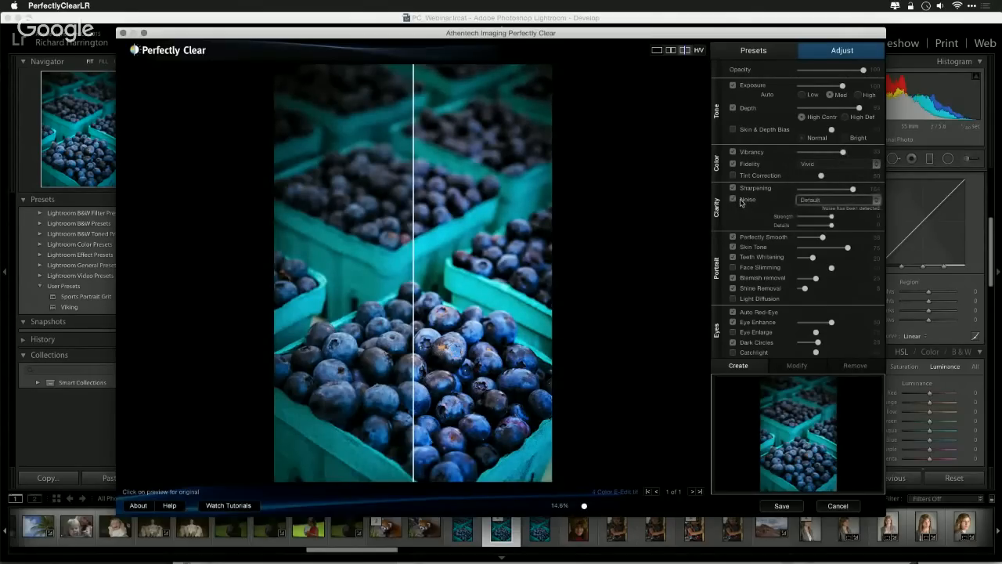
Step: Turn off all enabled portrait and eye corrections, from Perfectly Smooth to Dark Circles, and turn on Light Diffusion
click(732, 236)
click(733, 246)
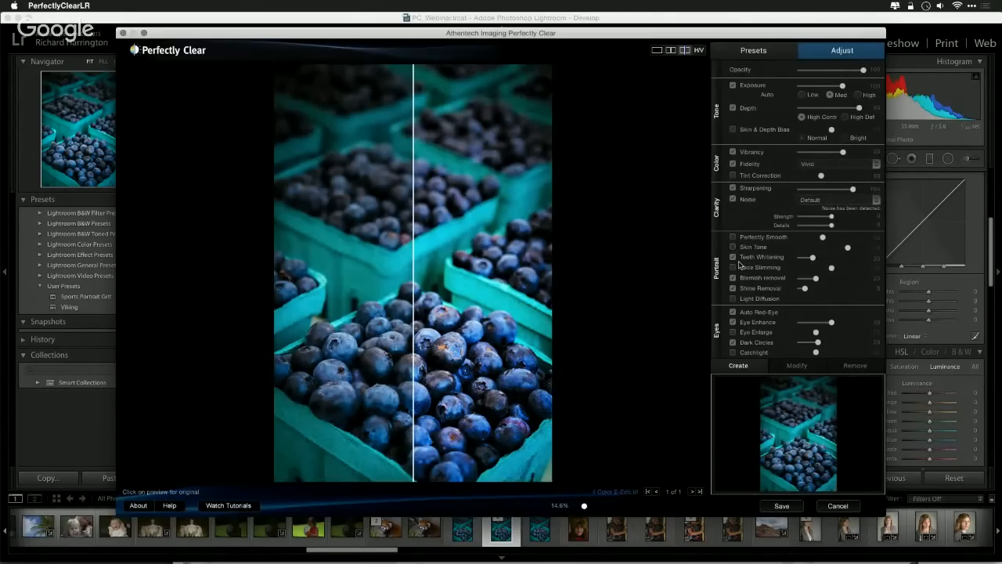
click(733, 257)
click(733, 267)
click(732, 278)
click(733, 289)
click(734, 313)
click(733, 323)
click(734, 343)
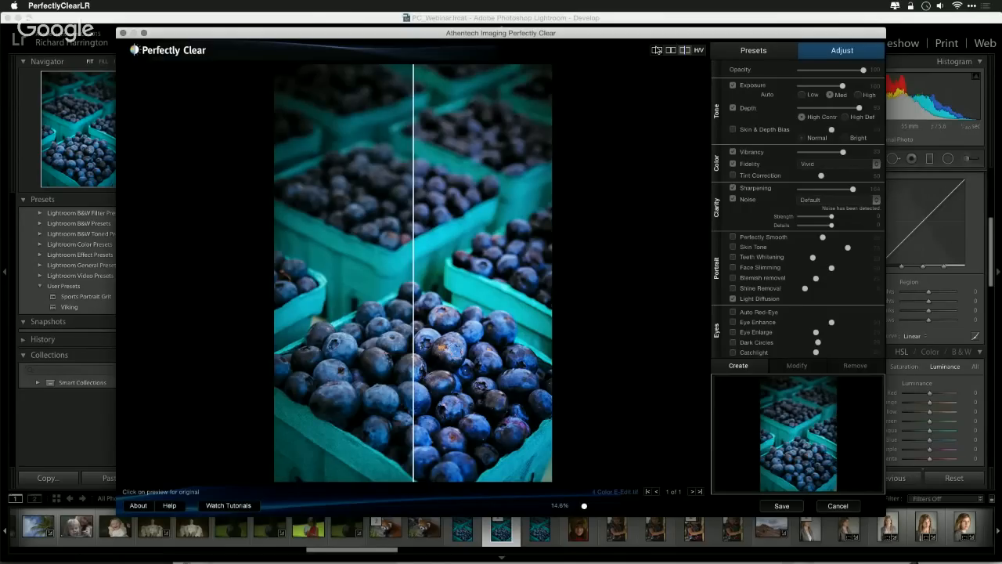
Step: Return to the single-image view and compare the corrected blueberry photo with the original
click(657, 49)
click(398, 324)
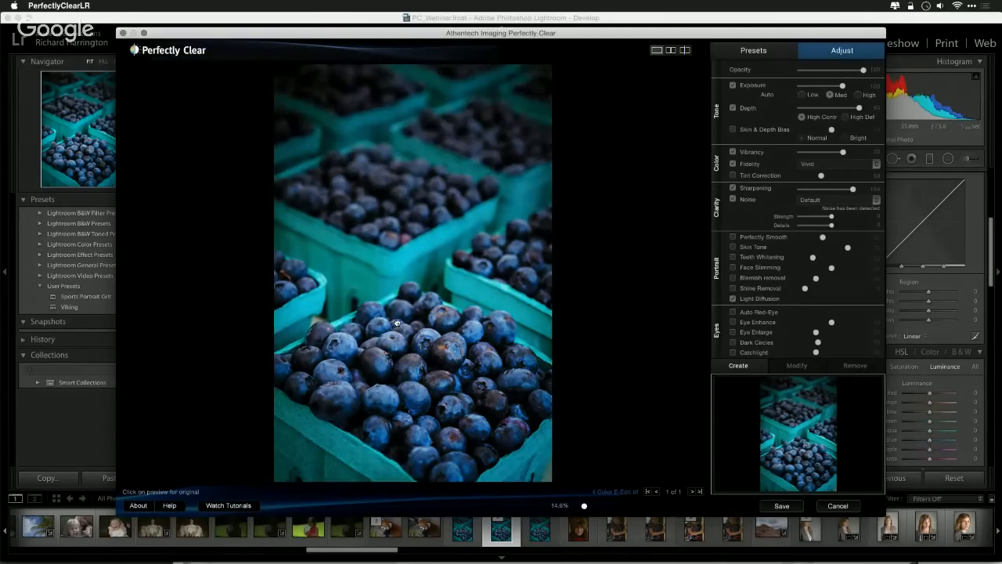
click(397, 324)
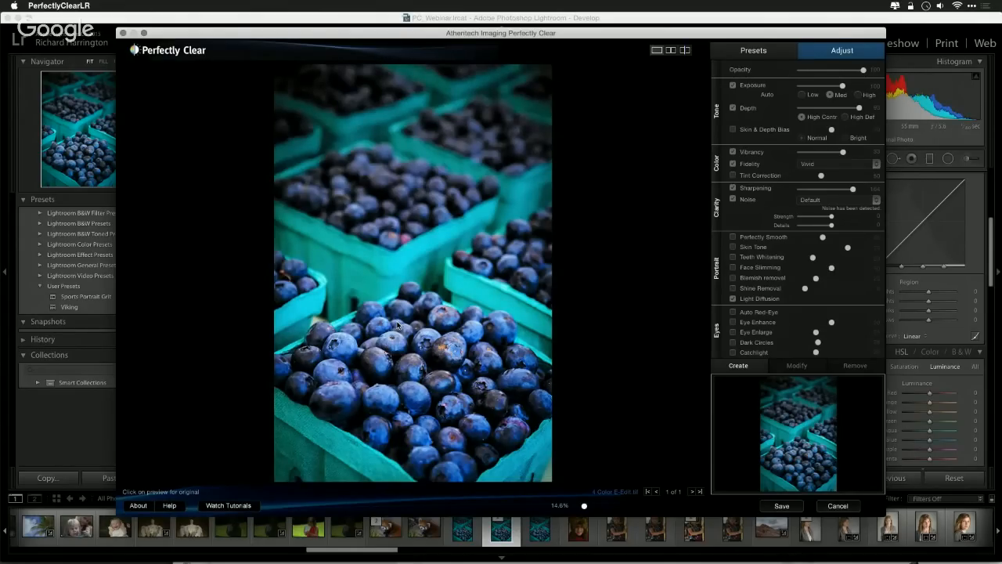
Step: Save the corrected blueberry photo and select the portrait of the girl on the carousel
click(342, 353)
click(777, 507)
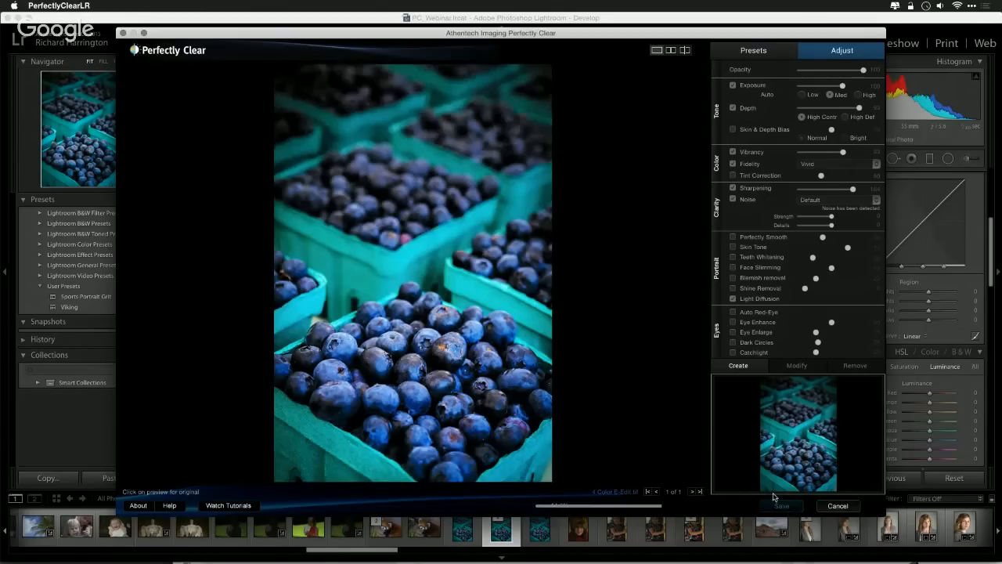
click(736, 534)
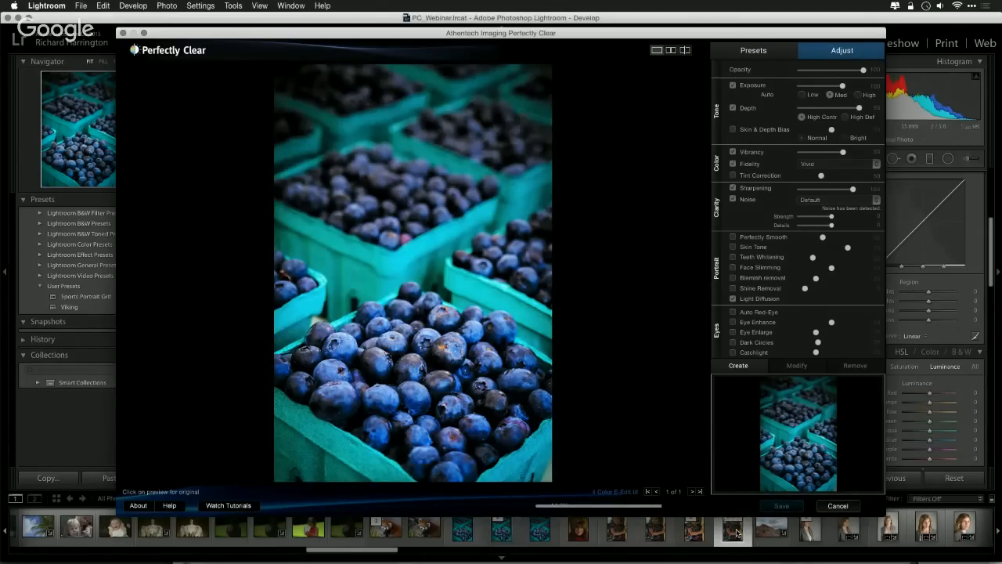
Step: Open the selected carousel portrait as a Smart Object in Photoshop
scroll(736, 533, up, 2)
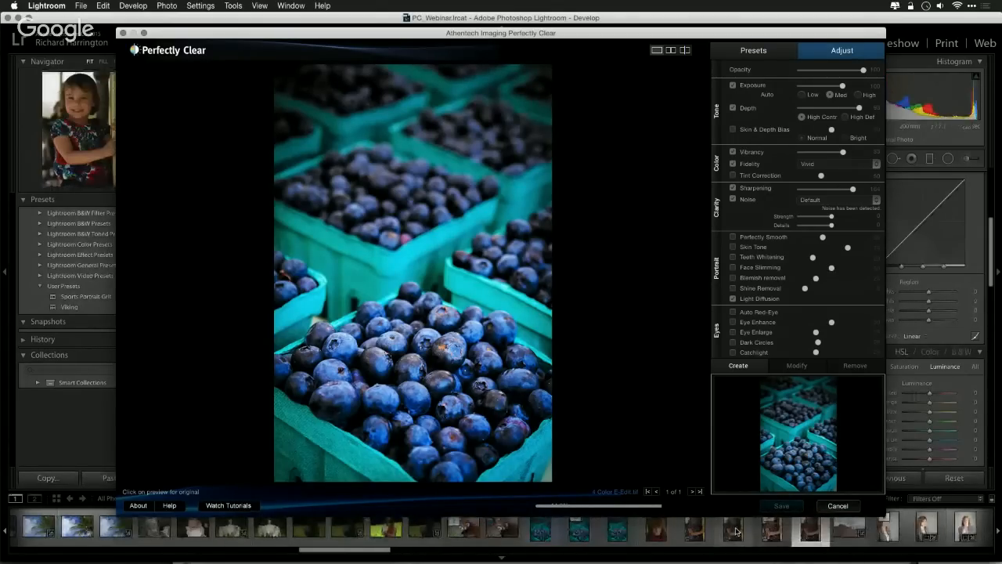
scroll(735, 532, up, 3)
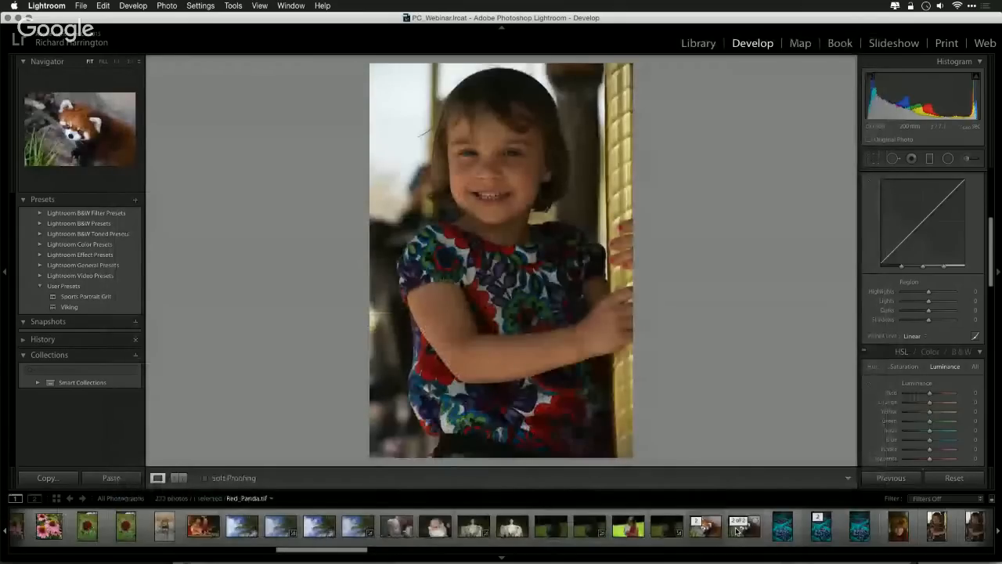
scroll(739, 532, up, 3)
scroll(739, 533, up, 3)
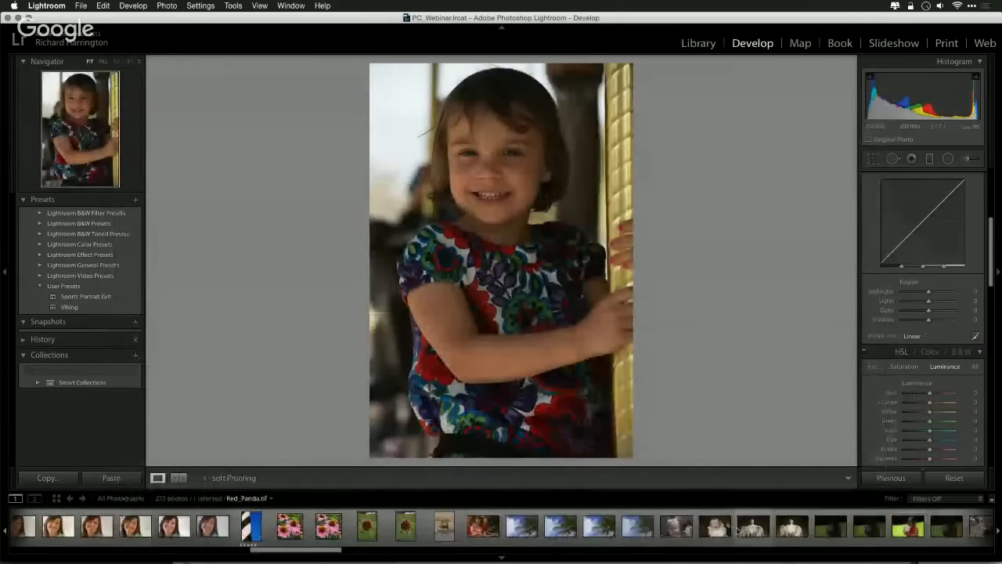
scroll(739, 532, up, 6)
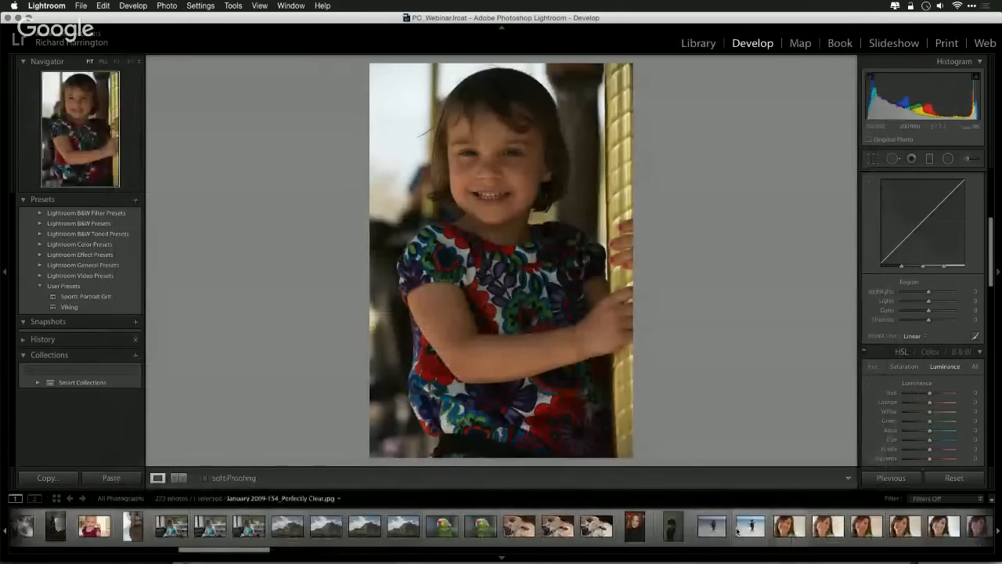
scroll(735, 532, down, 1)
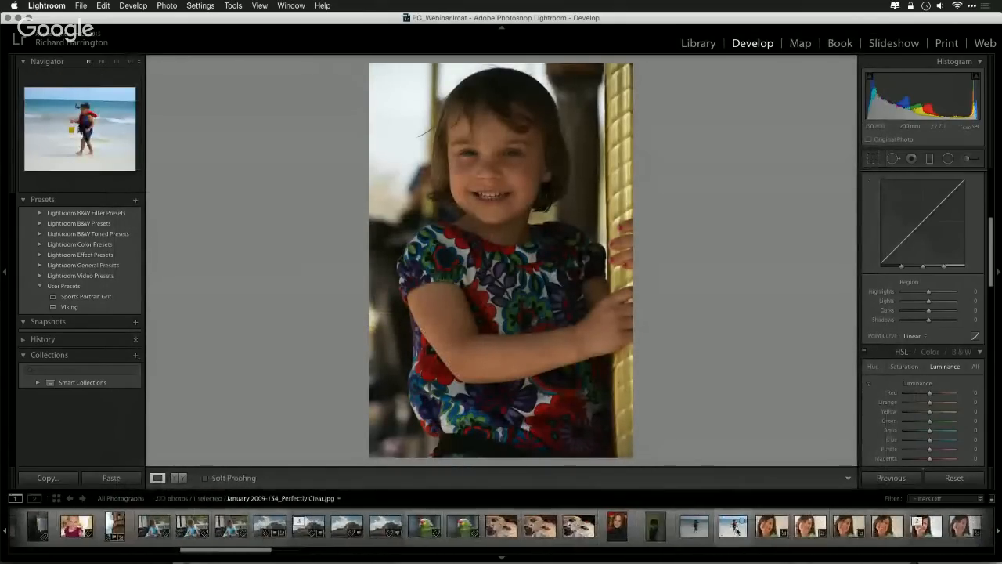
scroll(735, 530, down, 3)
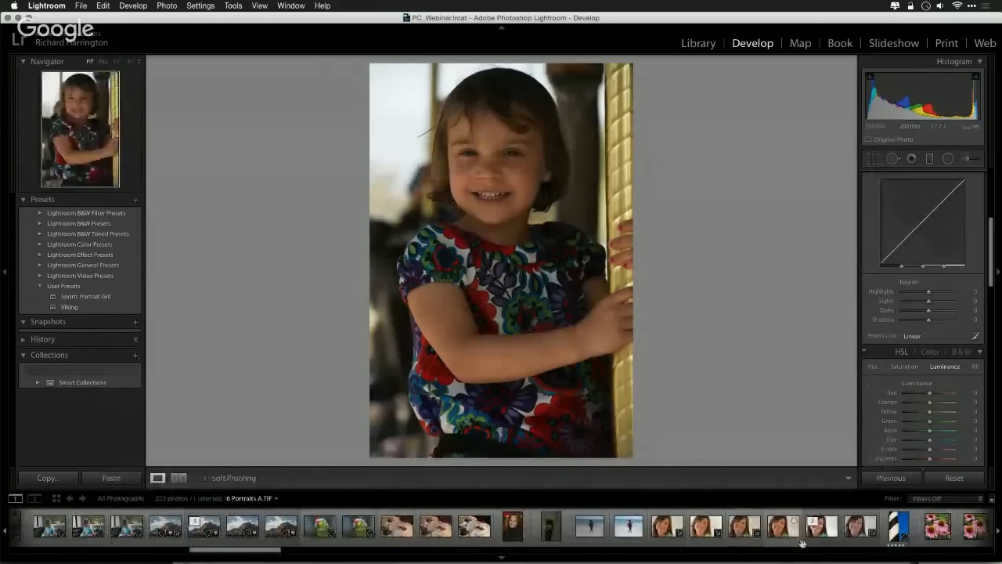
click(167, 6)
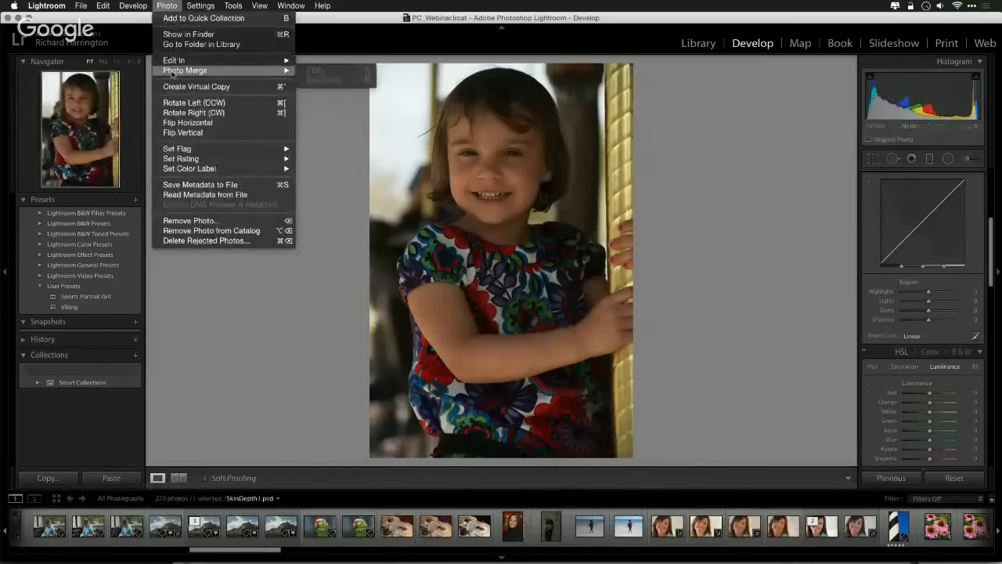
mouse_move(181, 62)
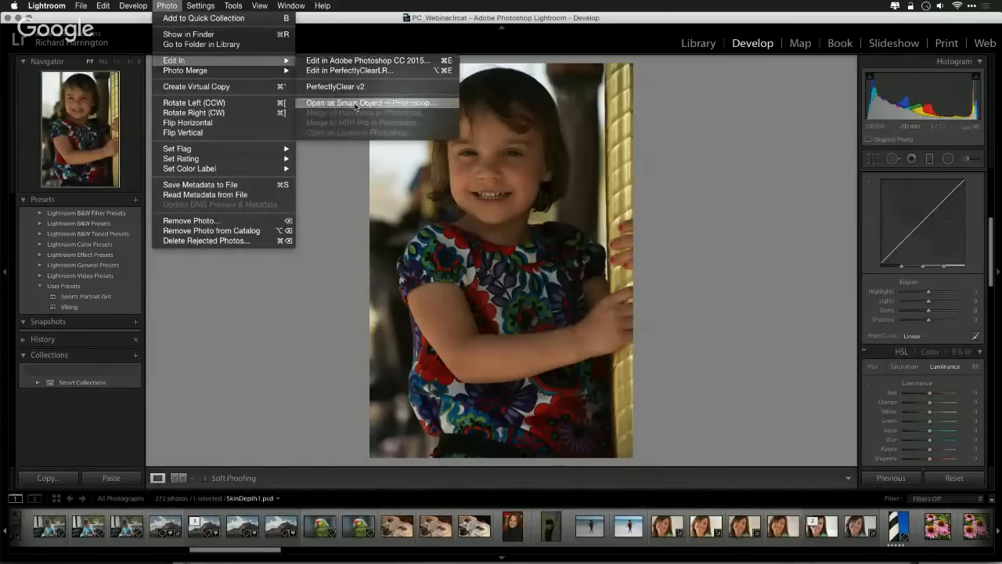
click(354, 103)
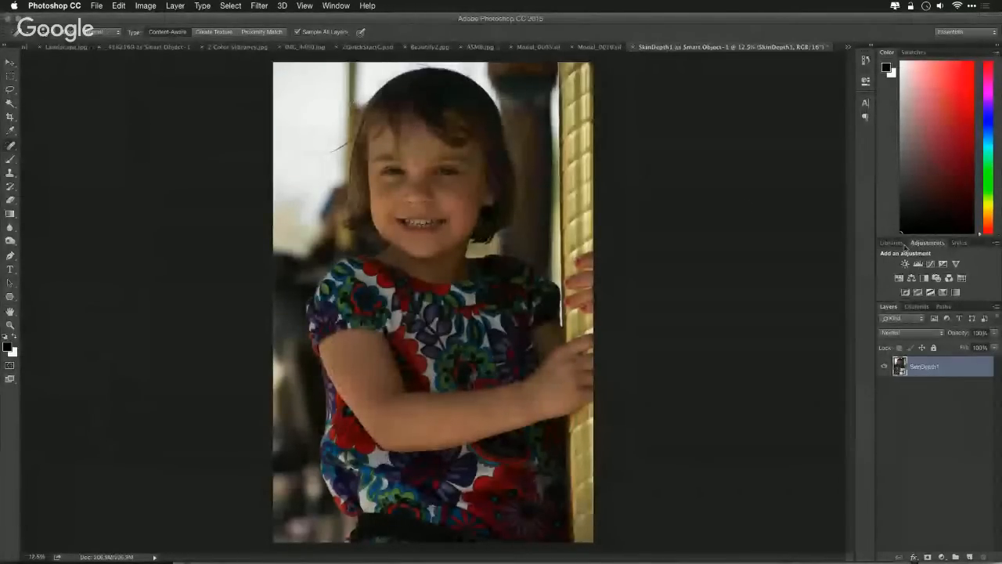
Step: Start the Perfectly Clear v2 filter on the SkinDepth1 smart object
click(259, 6)
mouse_move(336, 239)
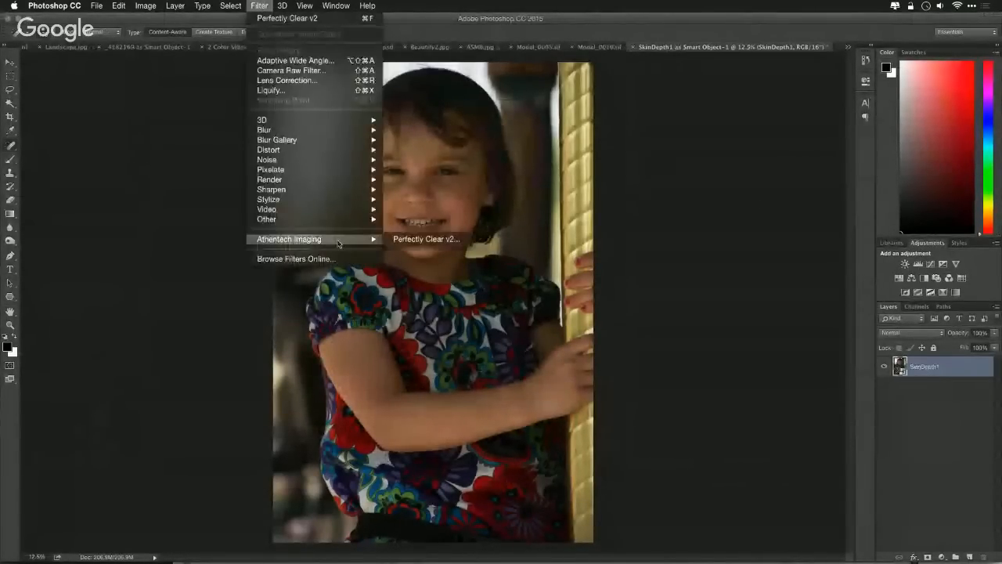
click(399, 240)
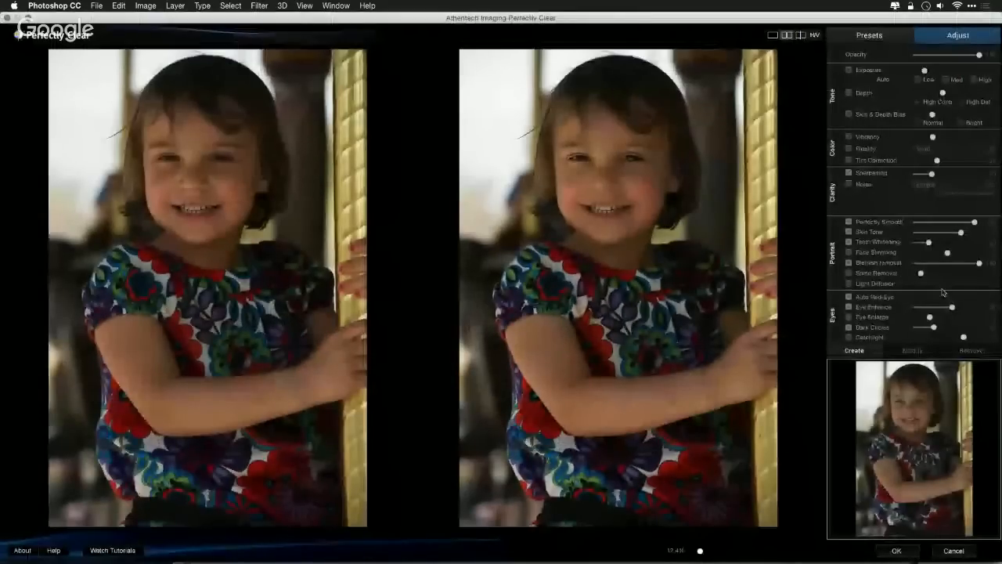
Step: Strengthen Dark Circles and Eye Enhance, add a low Catchlight, and turn on Eye Enlarge and Face Slimming
click(958, 327)
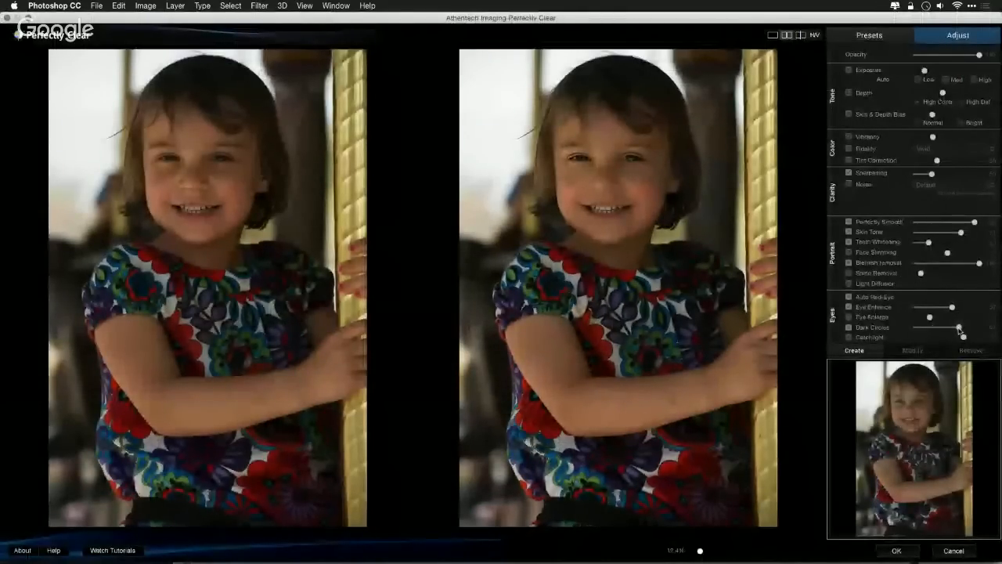
drag(959, 331, 964, 329)
click(849, 337)
click(923, 336)
drag(953, 307, 965, 309)
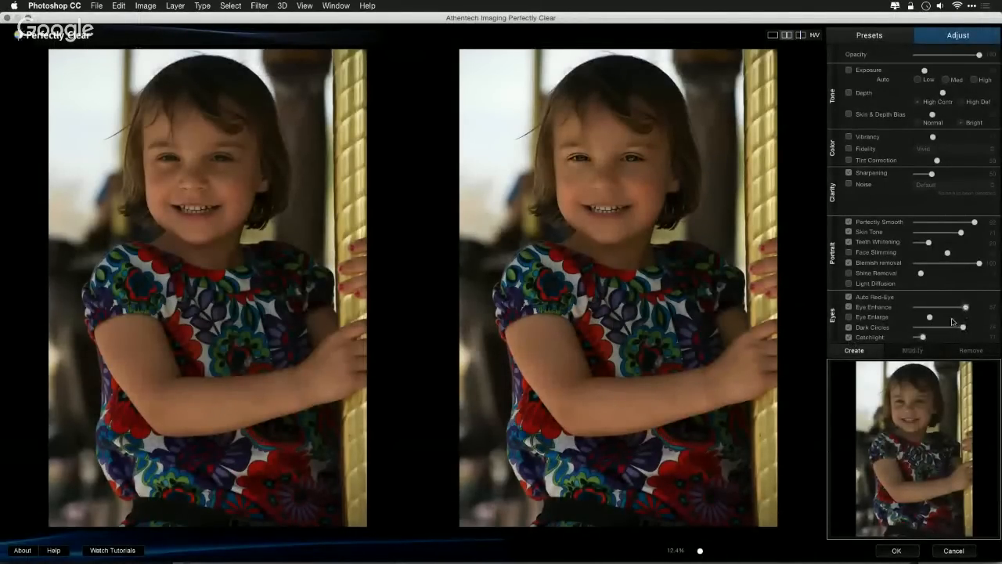
drag(933, 320, 948, 321)
click(850, 252)
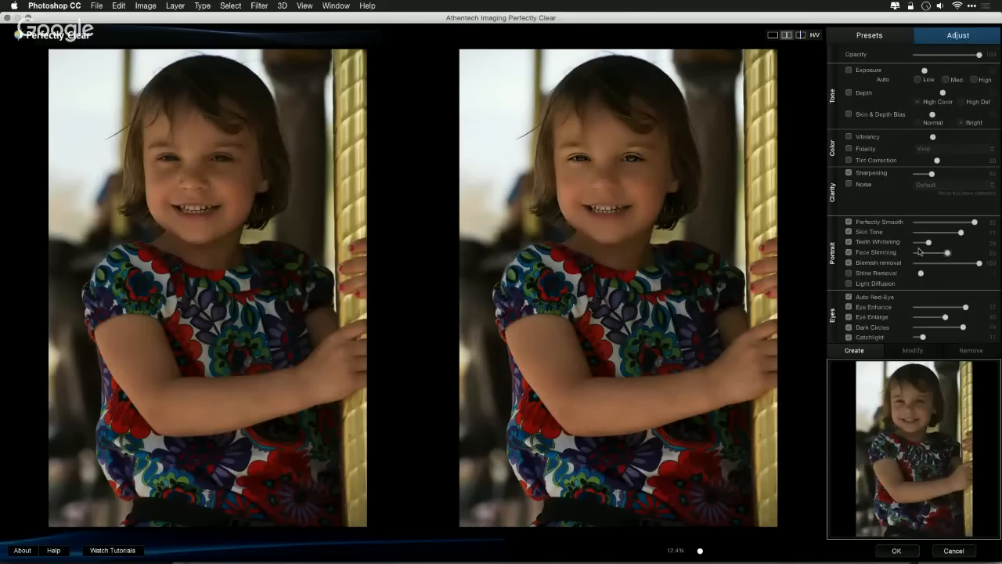
Step: Turn on and raise Exposure, Vibrancy and Skin & Depth Bias, and apply the correction to the portrait
click(849, 71)
drag(924, 71, 934, 72)
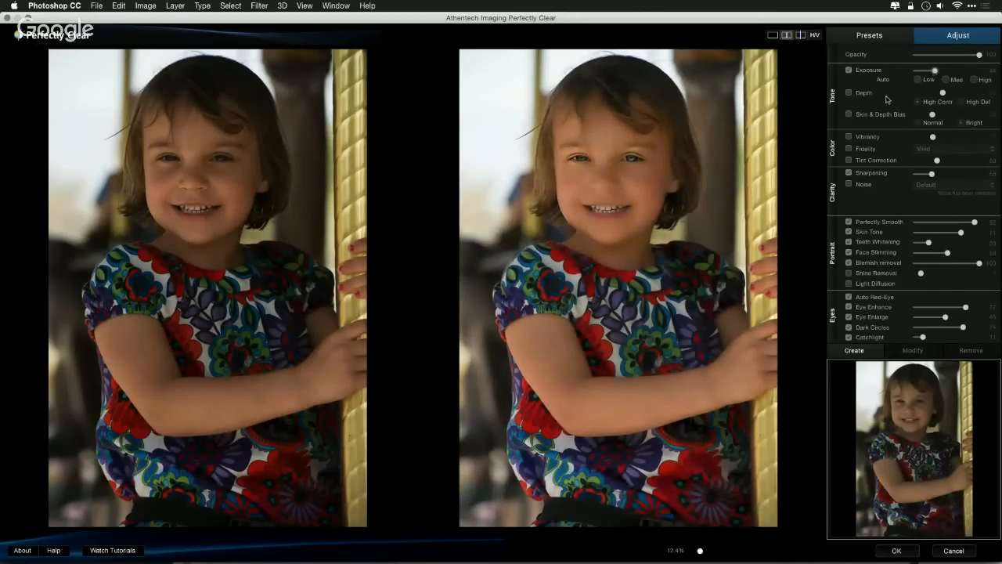
click(849, 137)
drag(933, 138, 950, 138)
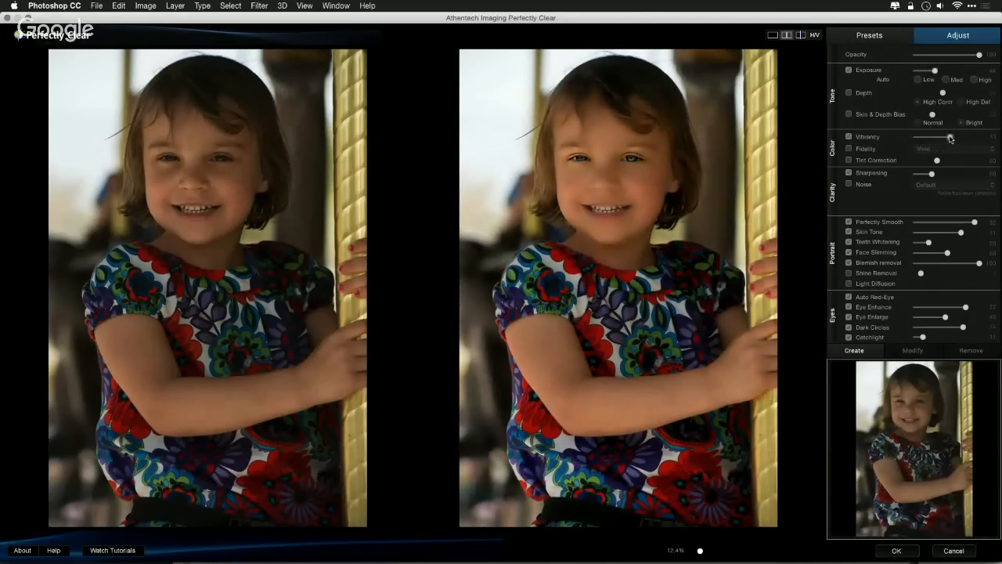
click(849, 115)
drag(932, 114, 952, 115)
click(900, 551)
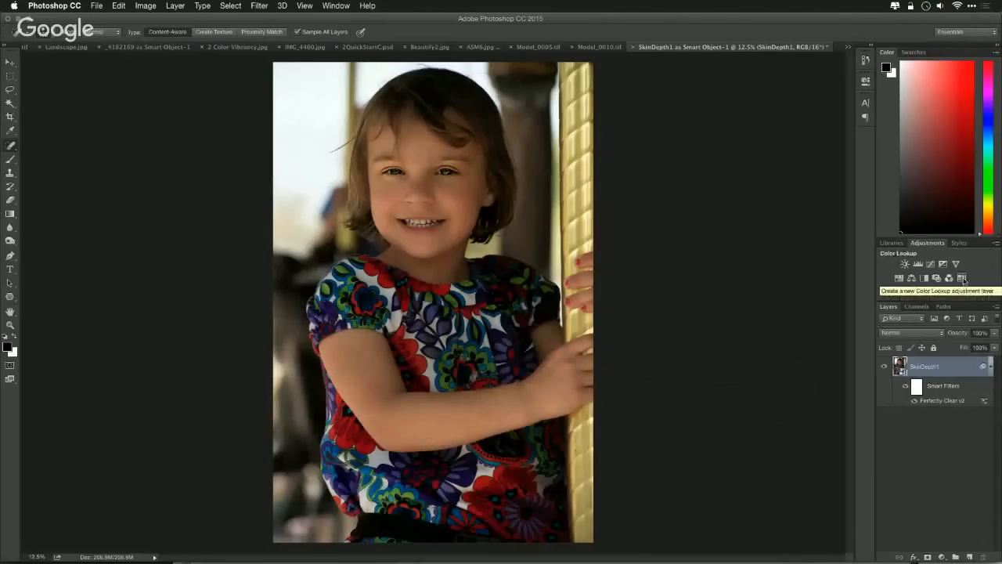
Step: Add a Color Lookup adjustment layer with the Kodak 5218 Kodak 2383 3DLUT file
click(963, 279)
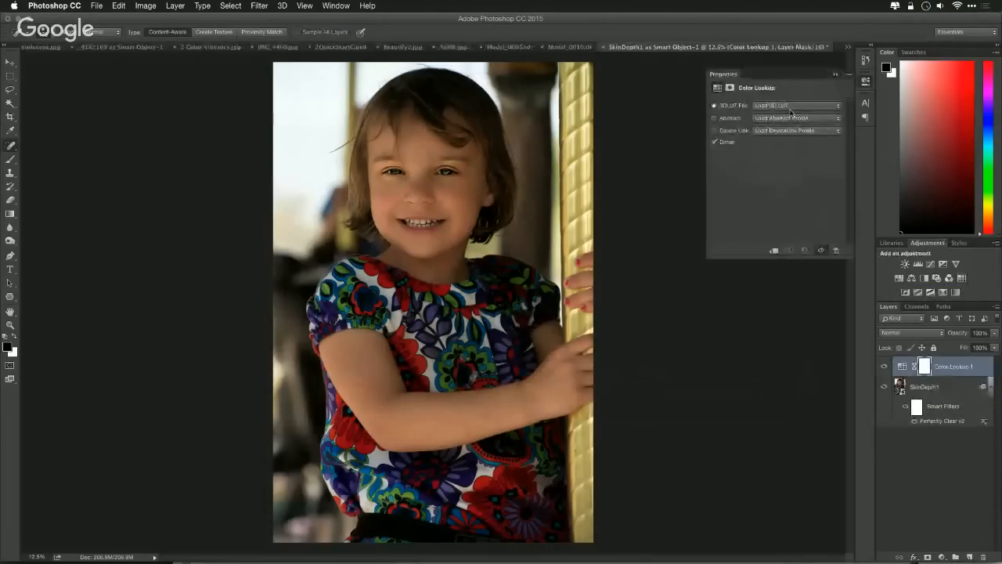
click(787, 106)
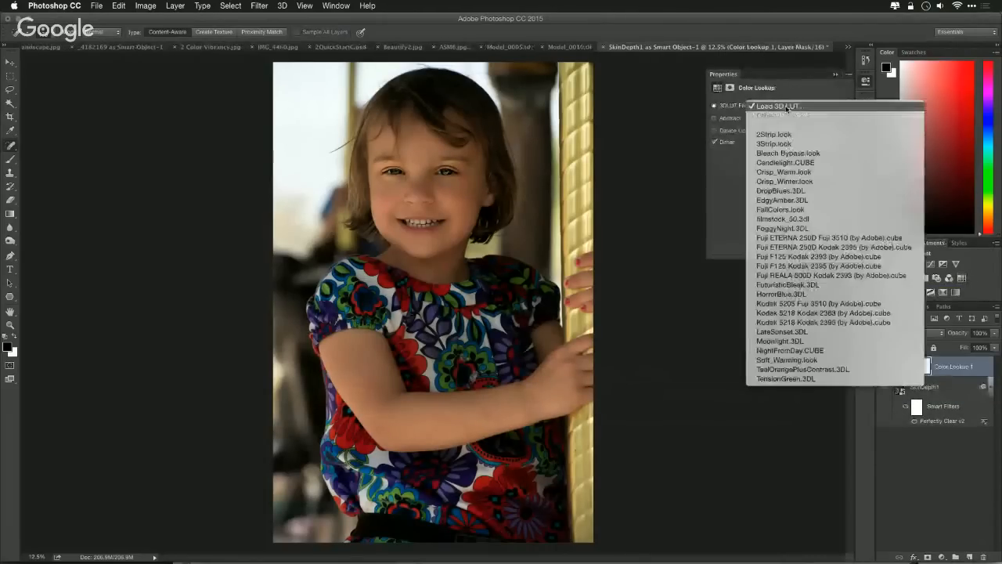
click(821, 313)
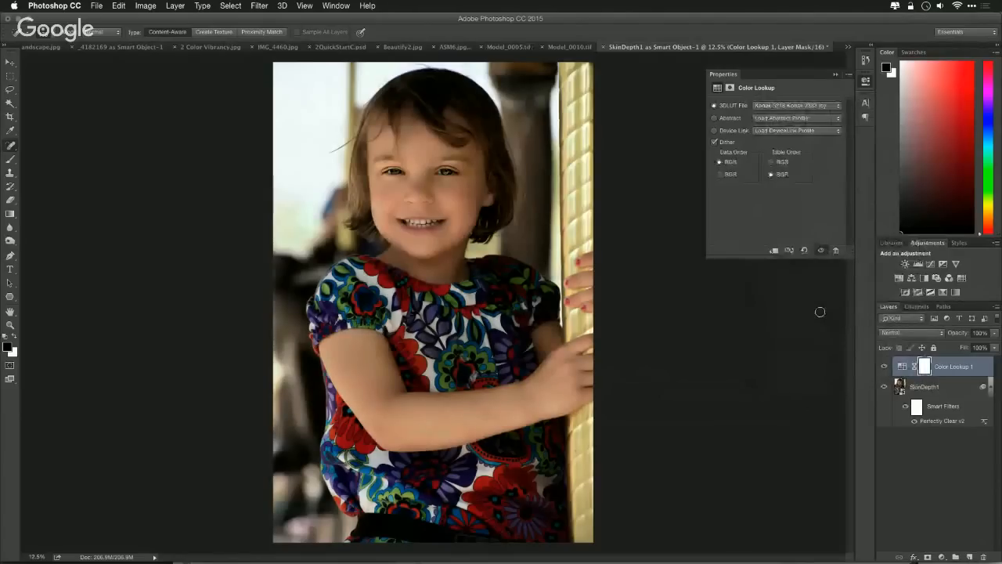
Step: Try the Kodak 5205 Fuji 3510 look and compare the portrait with and without the Color Lookup layer
click(797, 105)
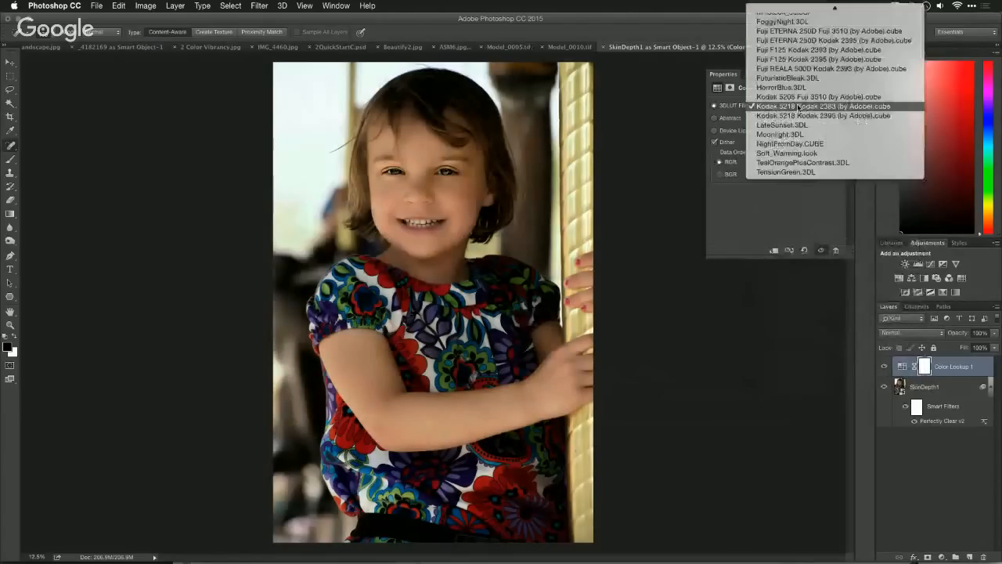
click(797, 101)
click(884, 367)
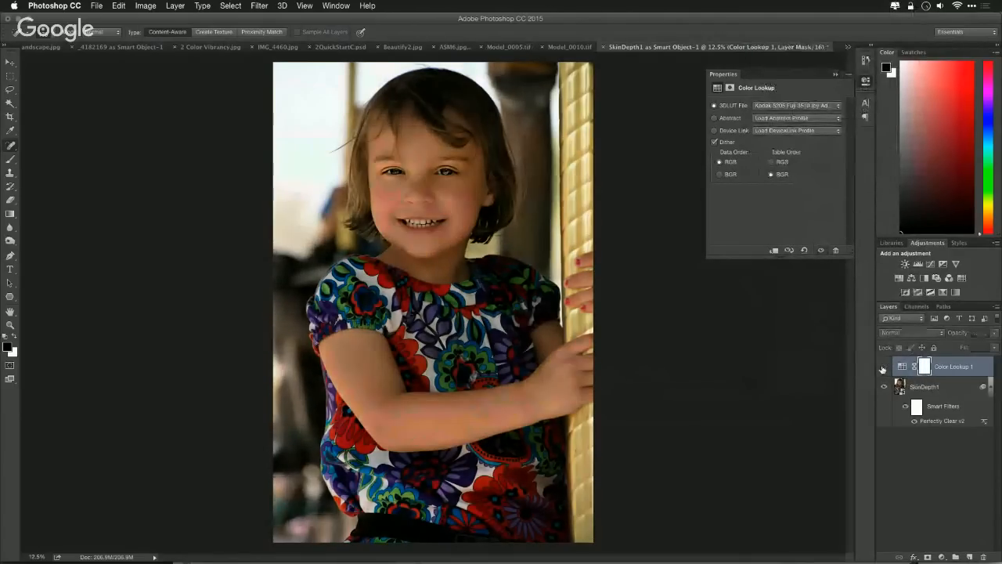
click(882, 368)
click(882, 368)
click(883, 368)
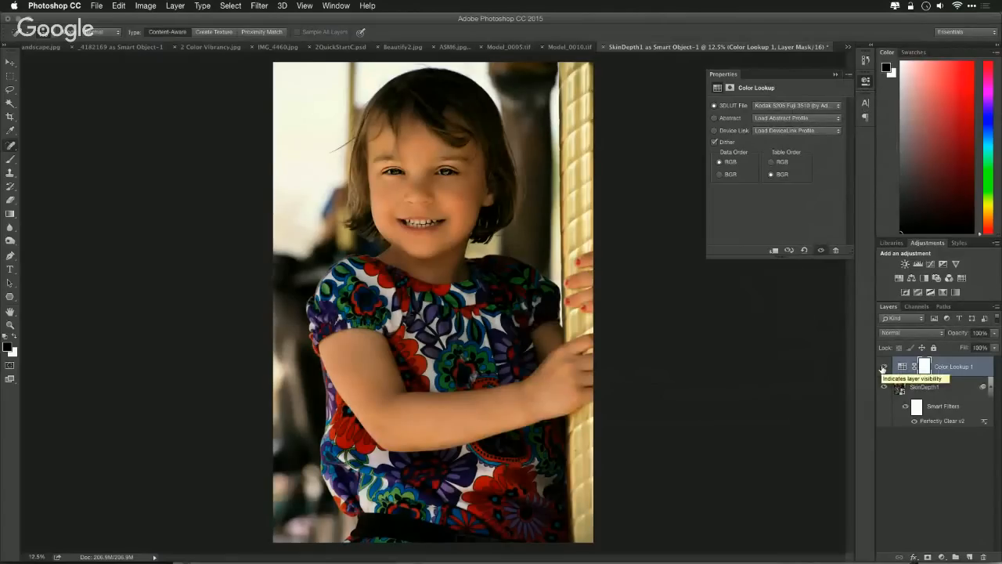
Step: Try the filmstock_50, Fuji F125 Kodak 2395 and Fuji ETERNA 250D Kodak 2395 looks on the Color Lookup layer
click(774, 104)
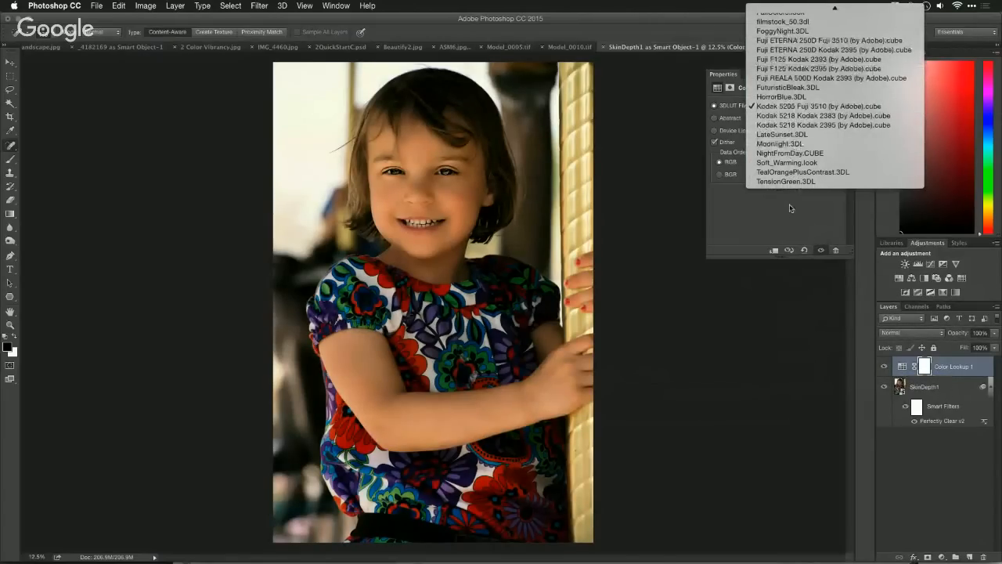
mouse_move(794, 11)
click(792, 84)
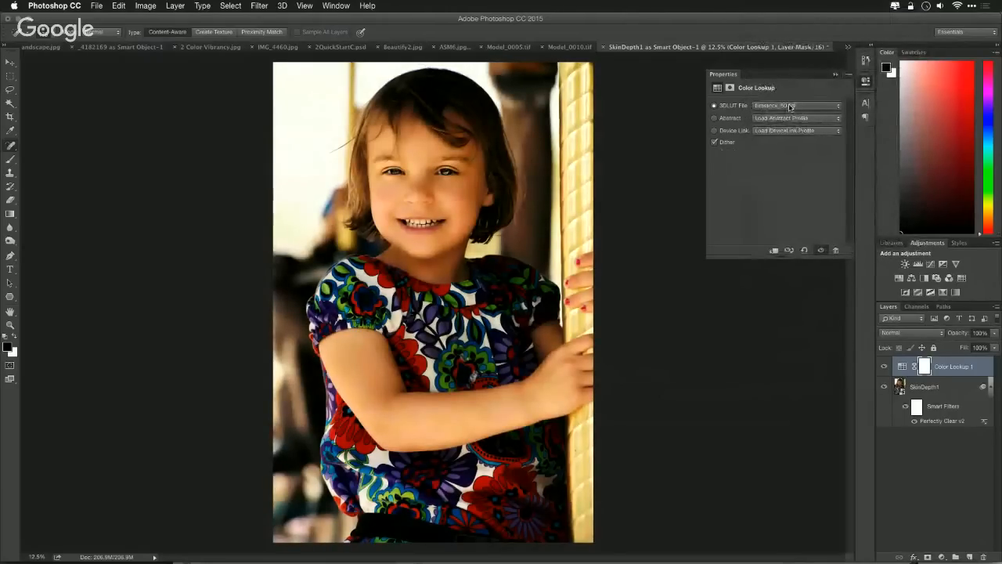
click(790, 106)
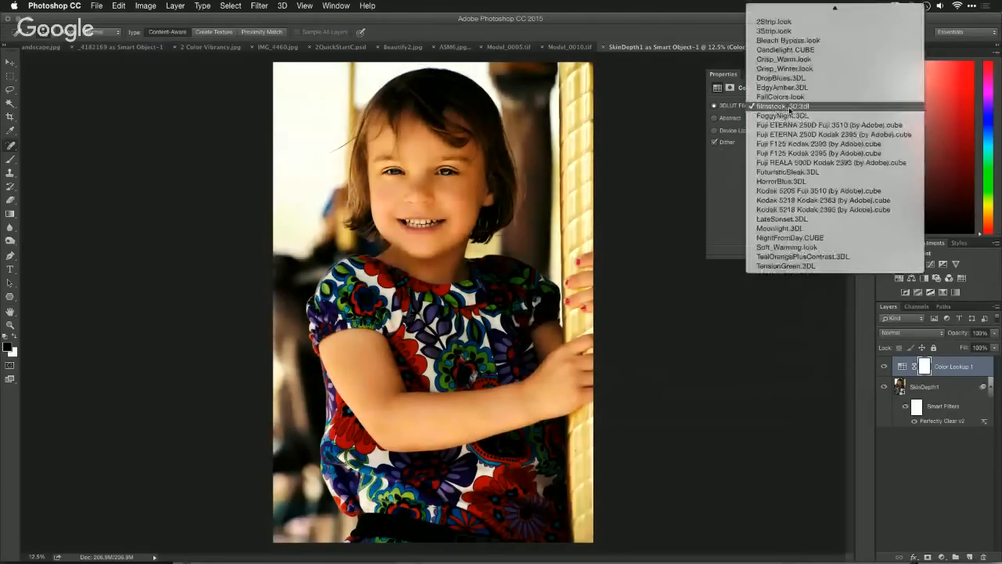
click(797, 154)
click(788, 107)
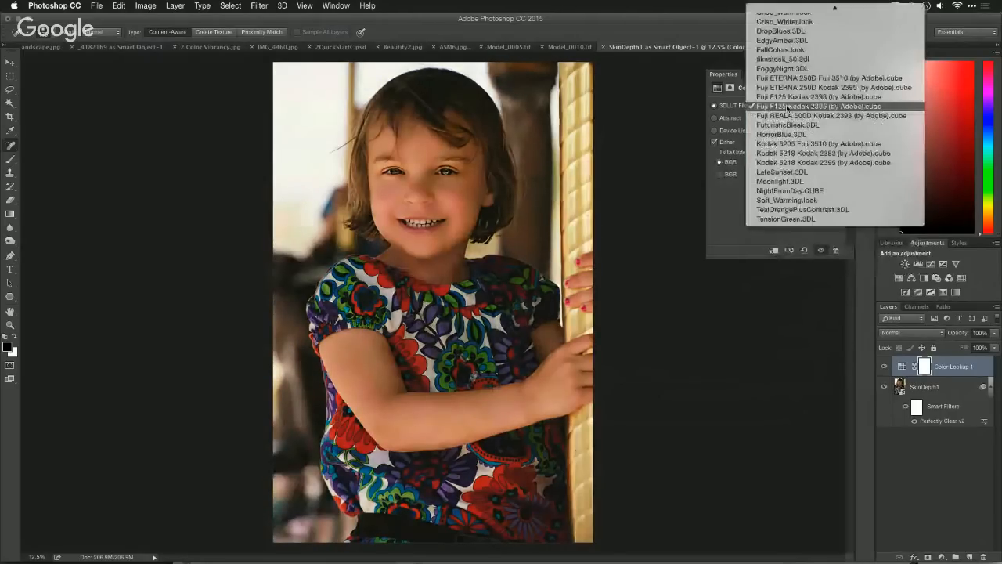
click(787, 87)
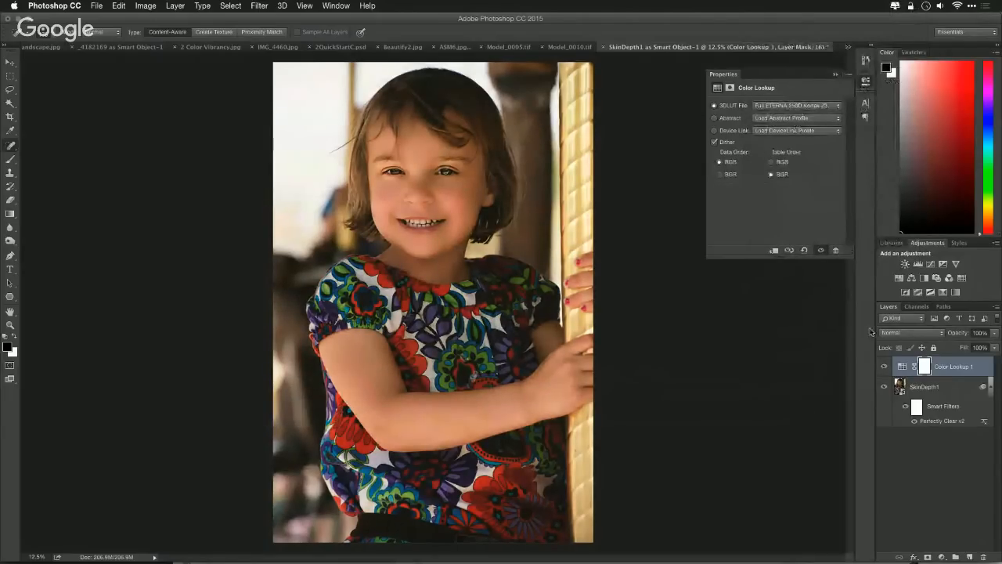
Step: Set the Color Lookup layer's 3DLUT file to Kodak 5218 Kodak 2383
click(780, 106)
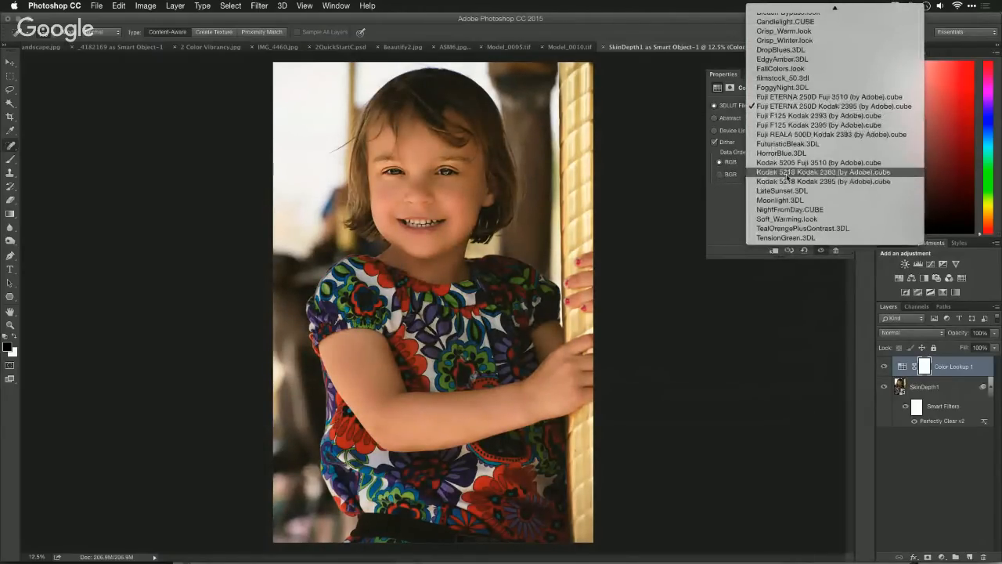
click(786, 173)
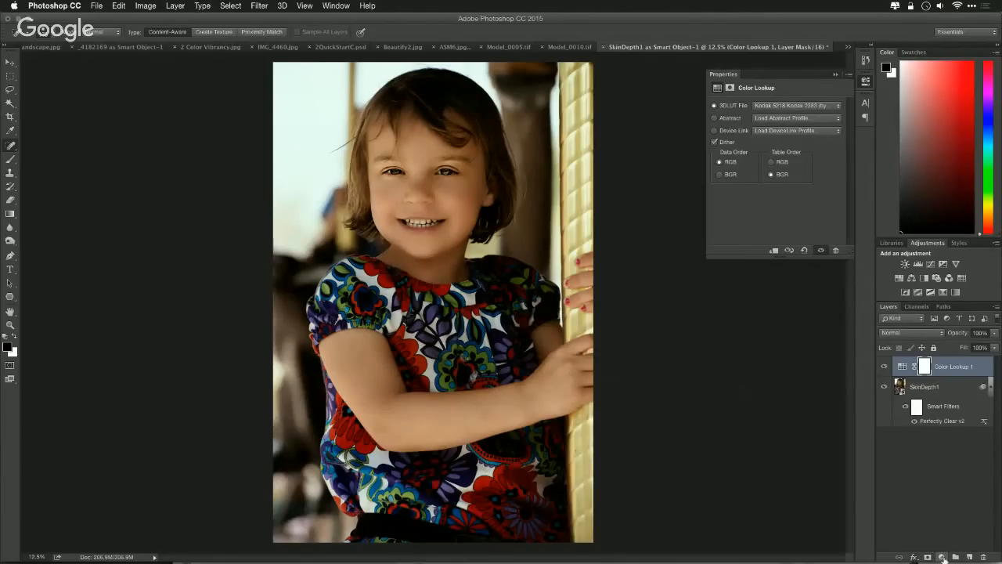
Step: Add a linear black-to-transparent Gradient Fill layer at 90° and shift the gradient down to darken the lower part of the portrait
click(942, 557)
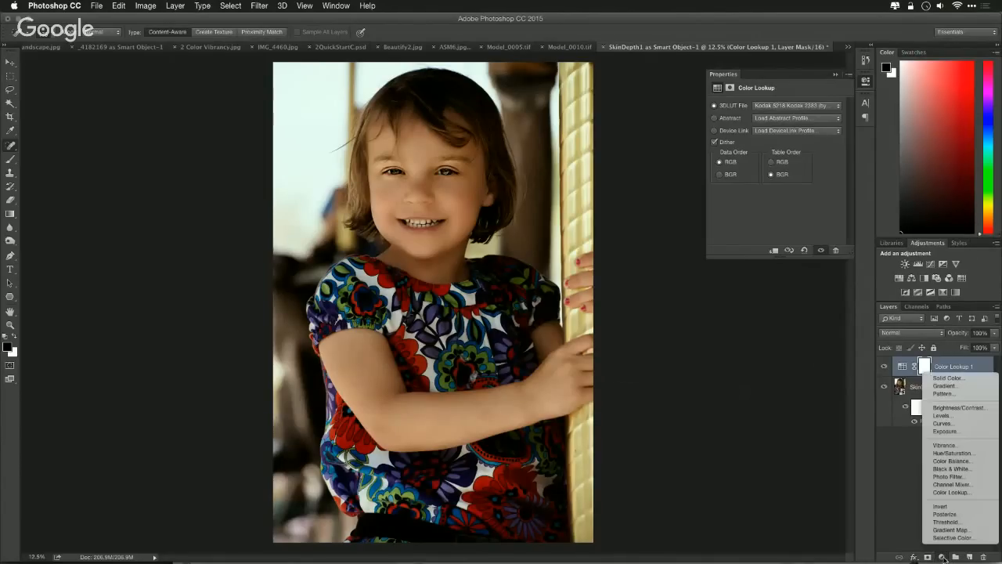
click(937, 385)
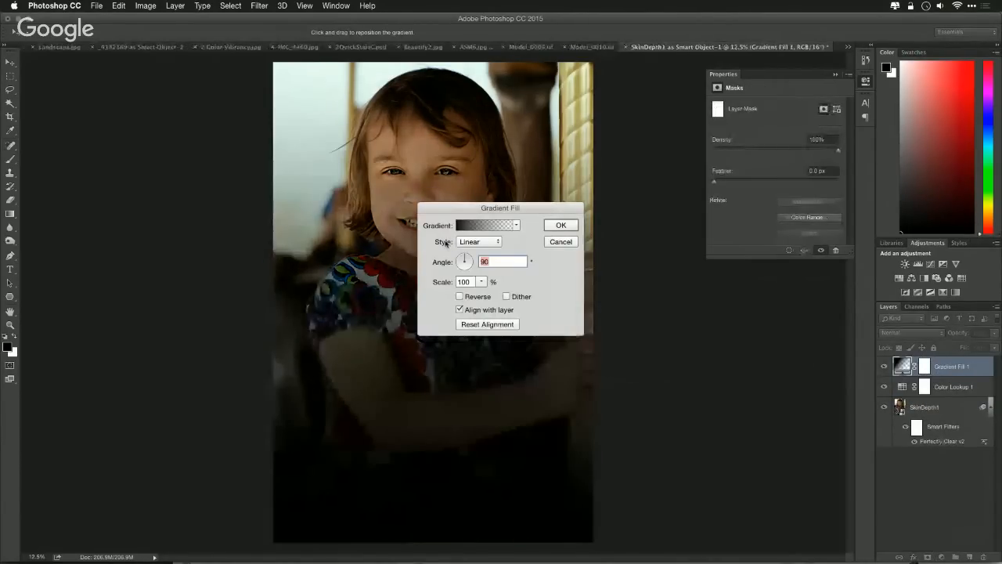
drag(424, 432, 443, 453)
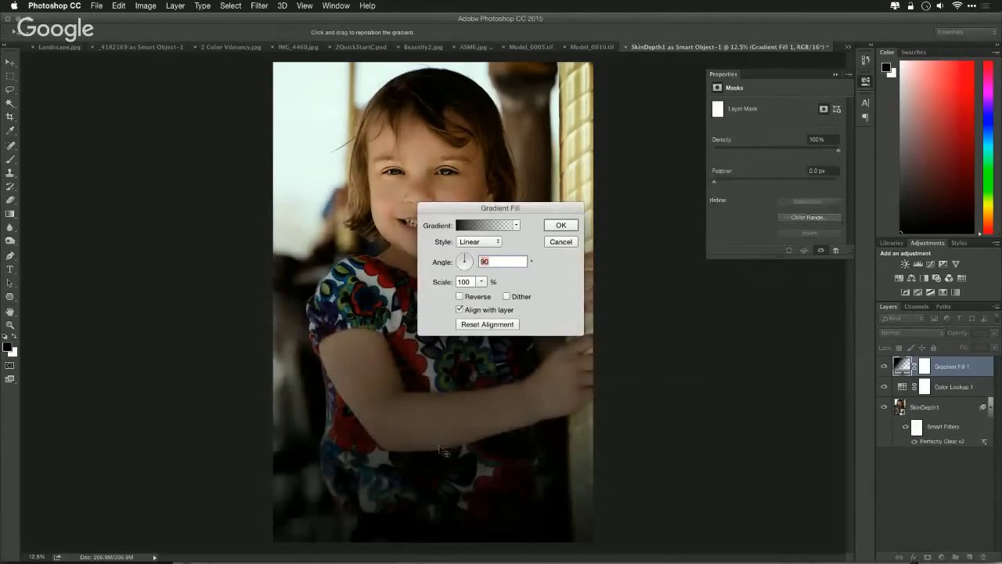
click(559, 224)
key(j)
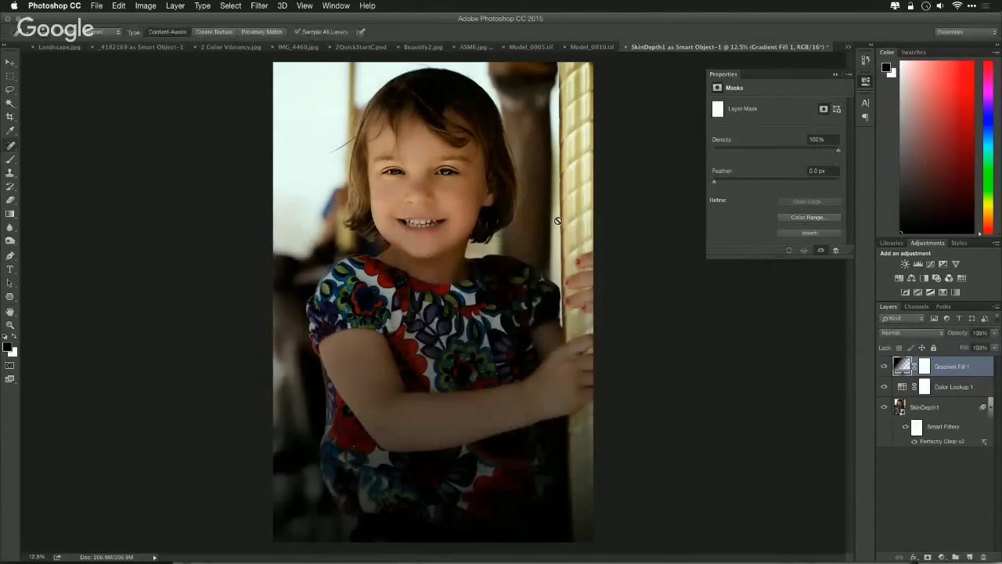
Step: Close the portrait document with its changes saved and switch to Lightroom
key(super+w)
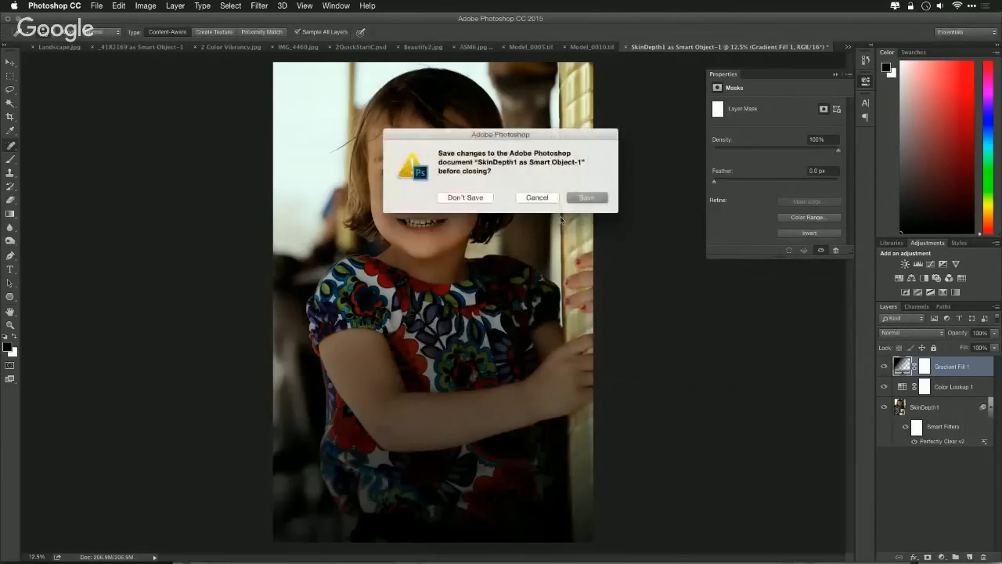
click(586, 197)
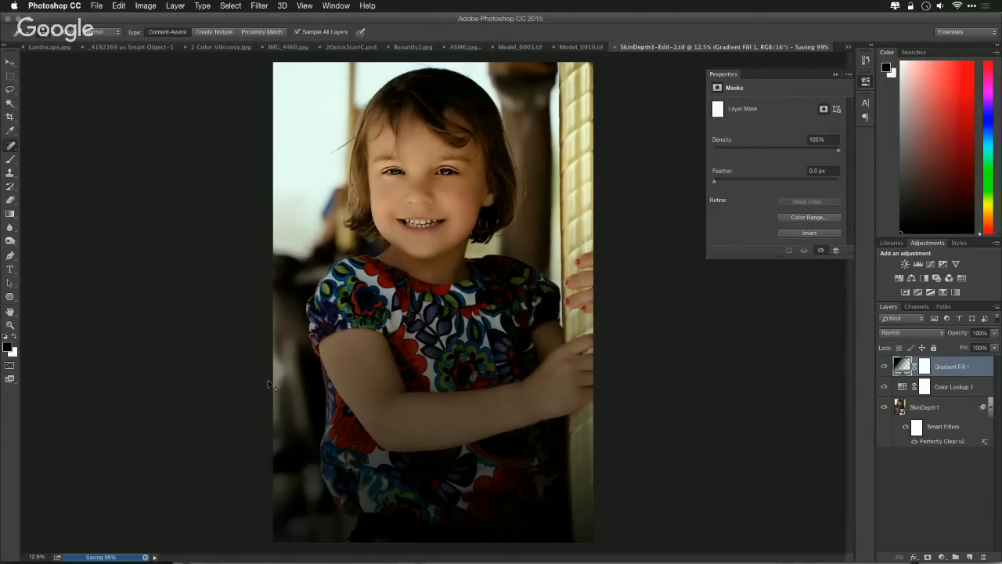
key(super+Tab)
click(386, 297)
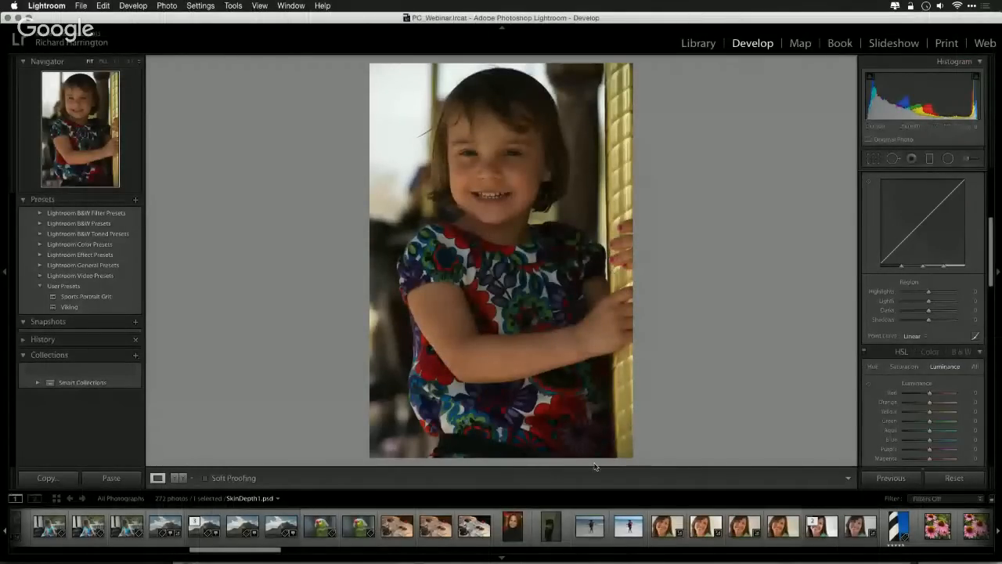
Step: Compare the versions of the girl's portrait in the filmstrip and select SkinDepth1-Edit-2.tif
scroll(710, 530, right, 10)
scroll(805, 541, right, 3)
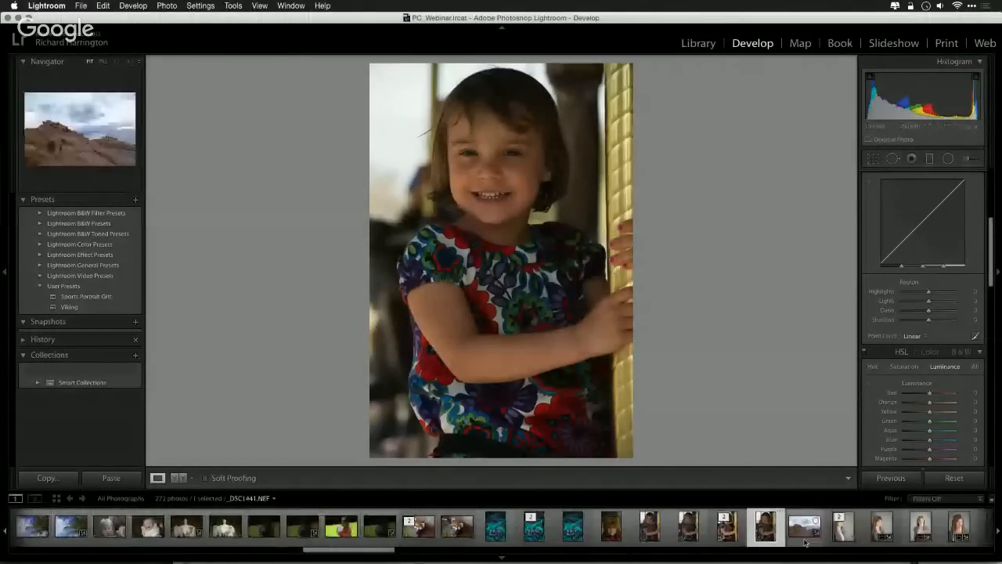
key(super+Tab)
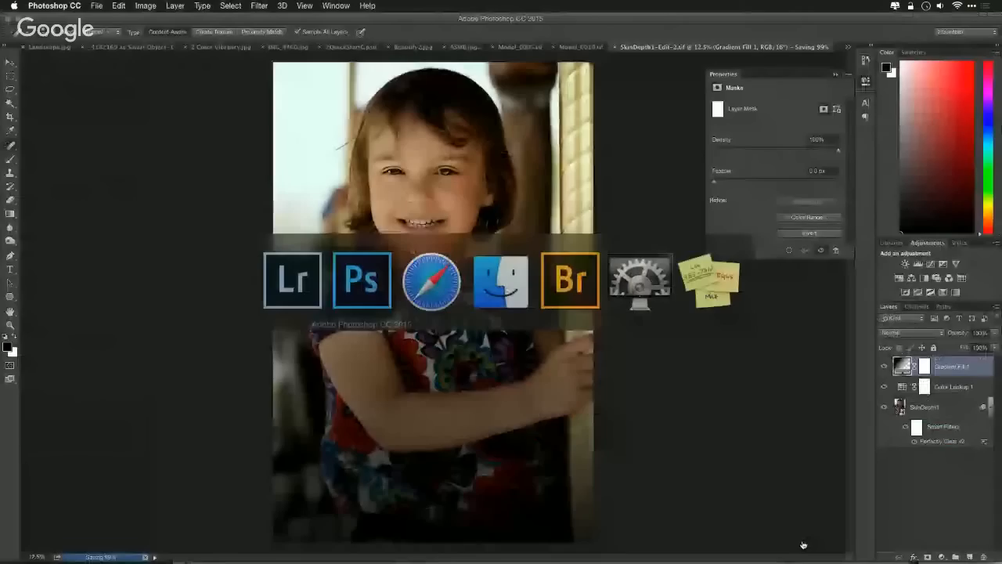
key(super+Tab)
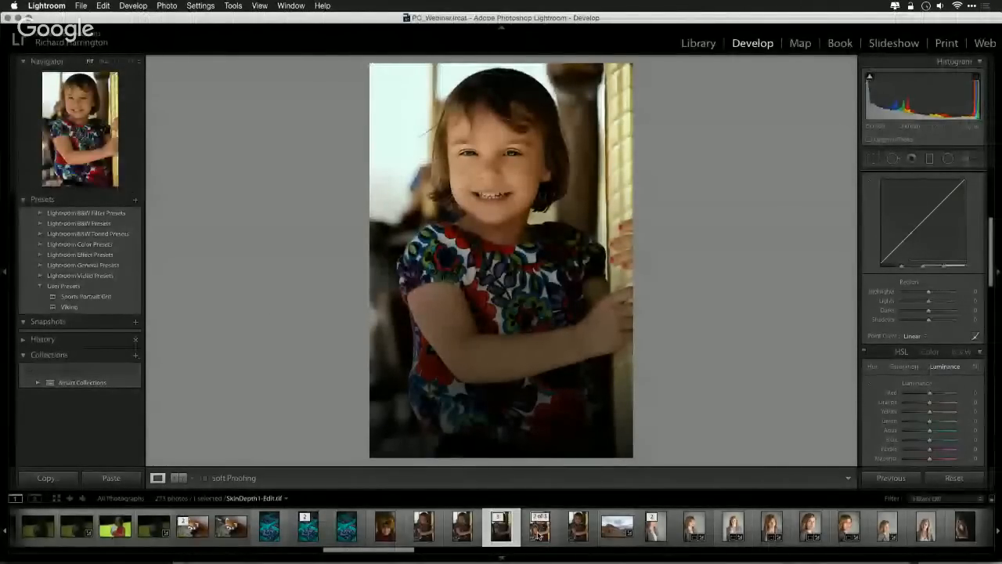
click(539, 529)
click(569, 531)
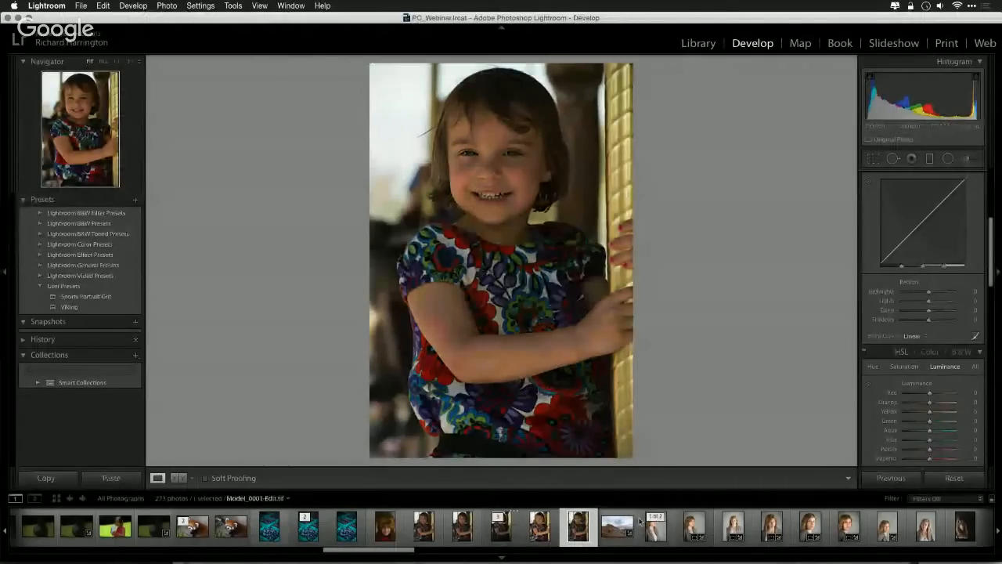
click(500, 532)
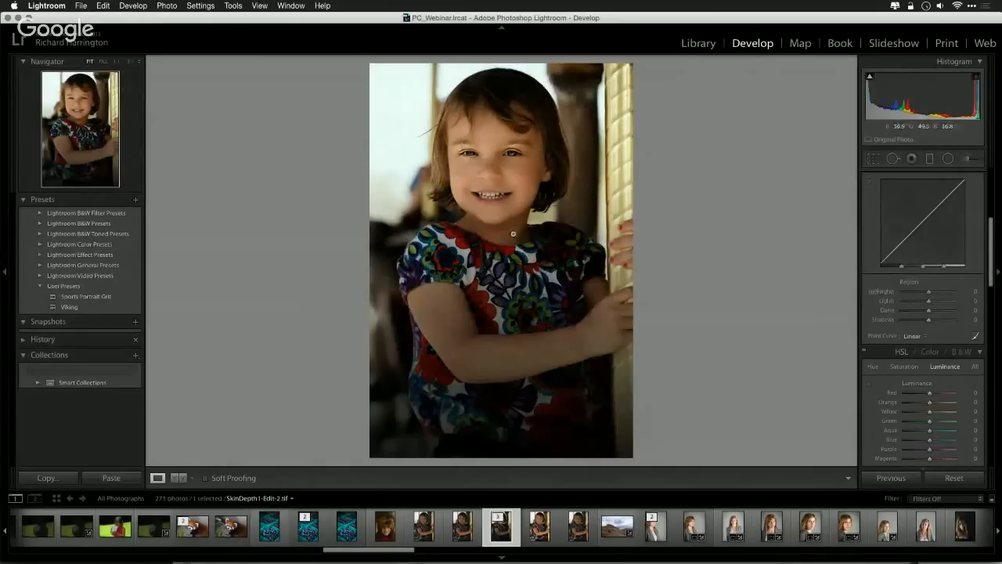
Step: Set the portrait's Vibrance to +56 and raise its Exposure to +0.30
scroll(946, 307, up, 5)
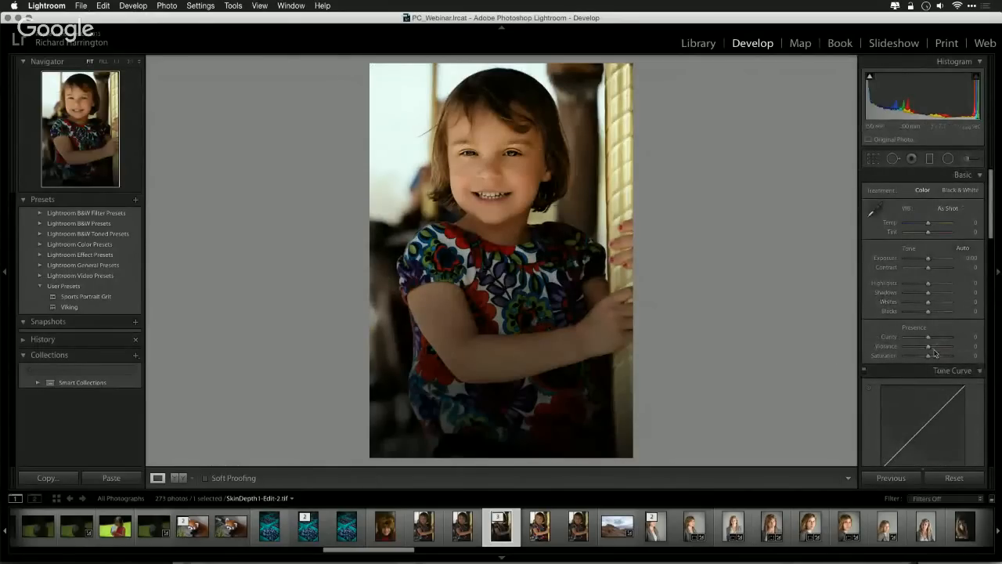
drag(937, 349, 942, 349)
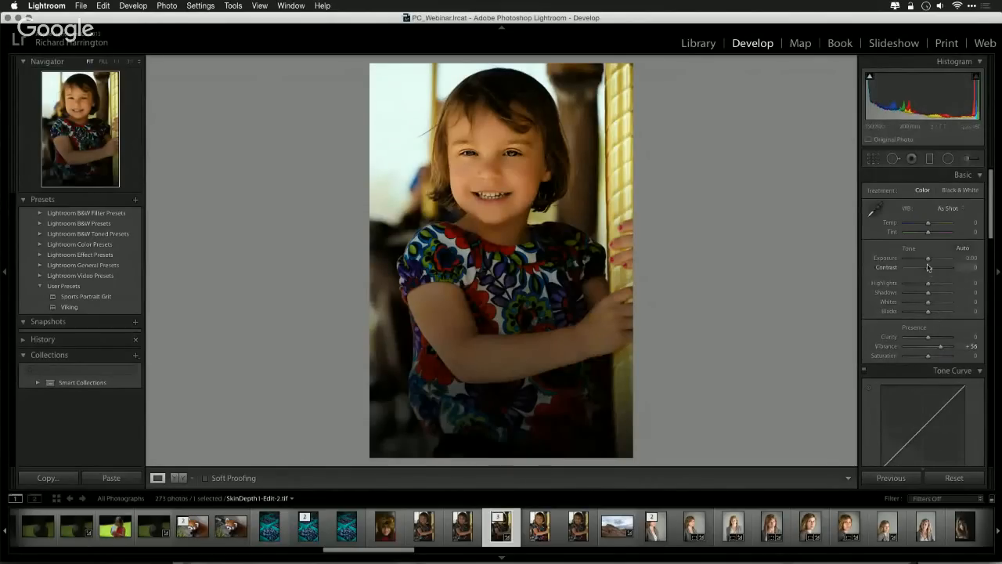
drag(928, 260, 929, 262)
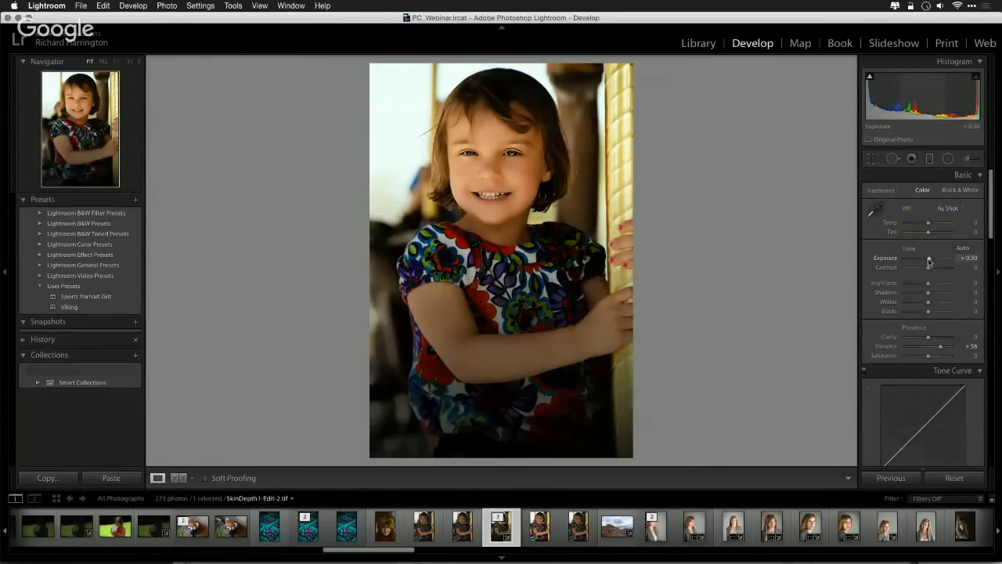
Step: Switch to Safari and read the viewers' questions and comments on the webinar event page
key(super+Tab)
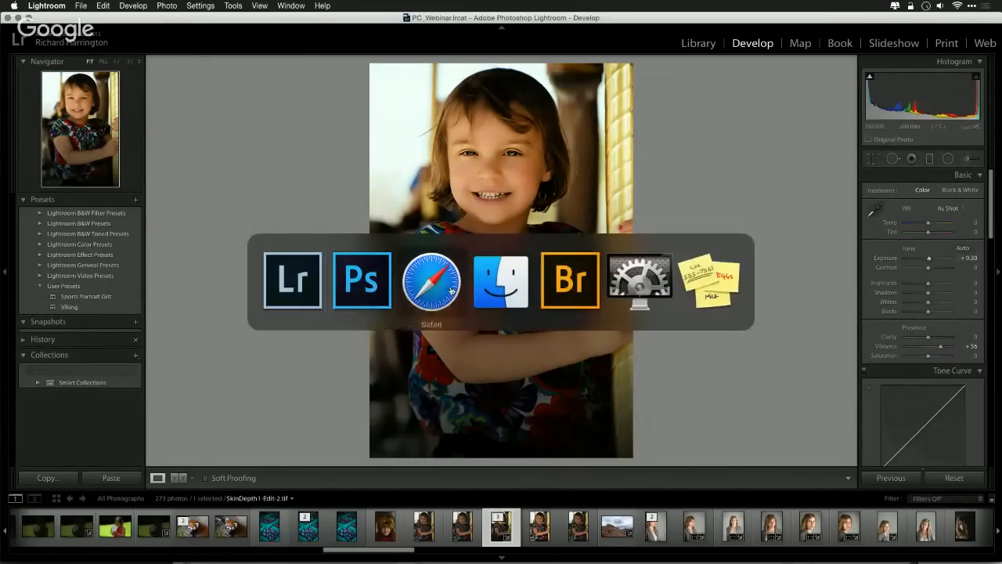
scroll(130, 302, down, 1)
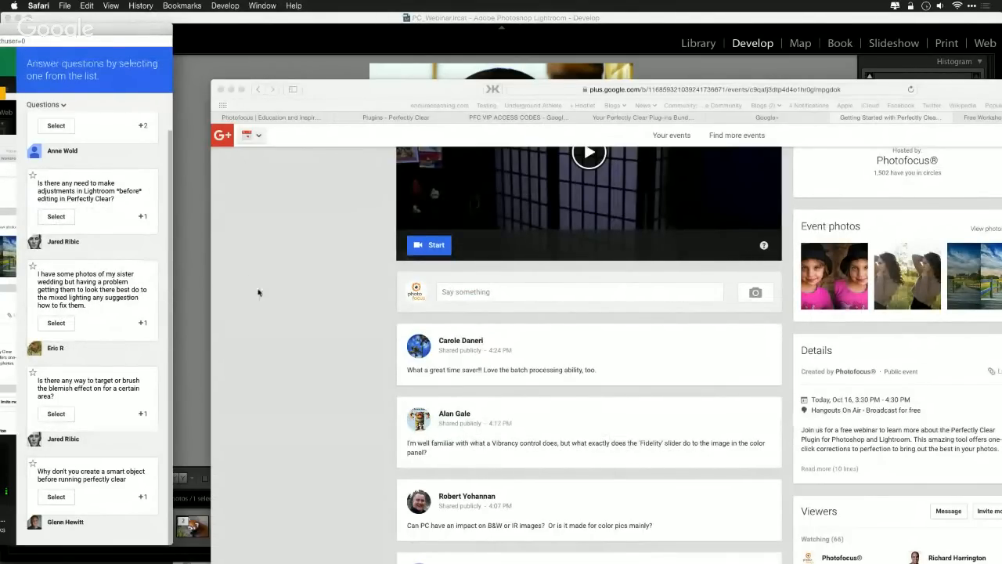
drag(334, 95, 300, 57)
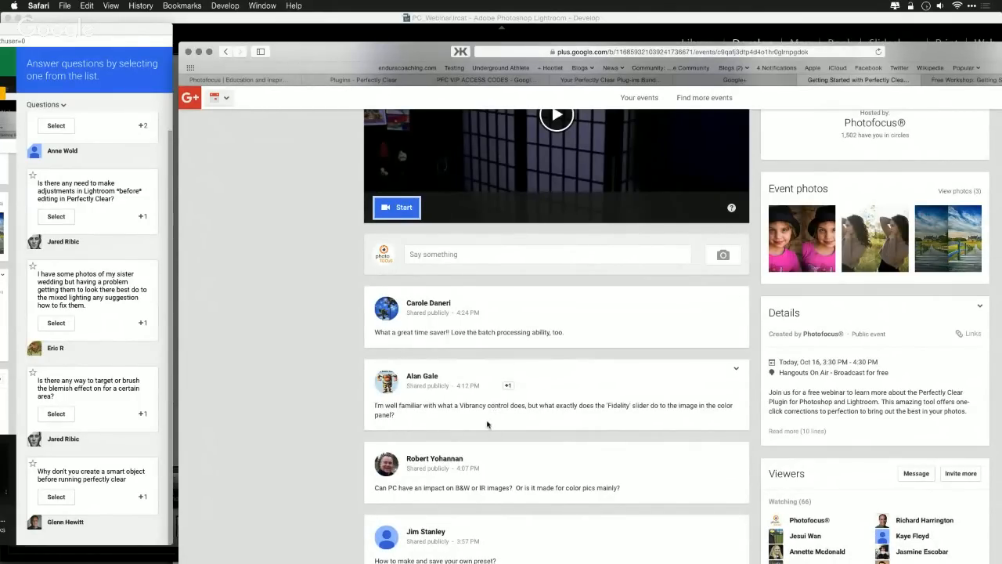
Step: Switch back to Lightroom and open a copy of the desert rock photo _DSC1441.NEF, with its Lightroom adjustments, in PerfectlyClearLR
key(super+Tab)
click(616, 526)
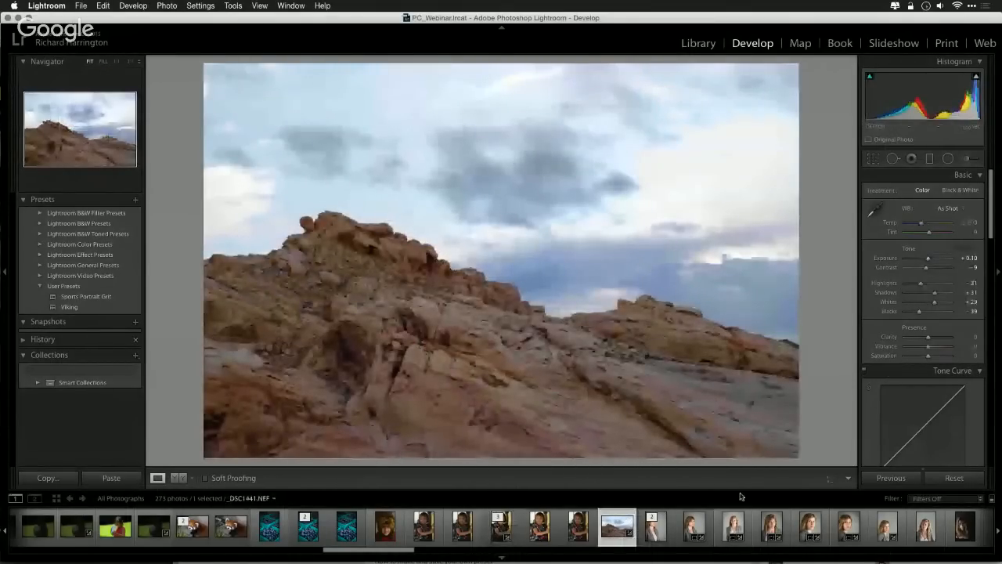
click(167, 5)
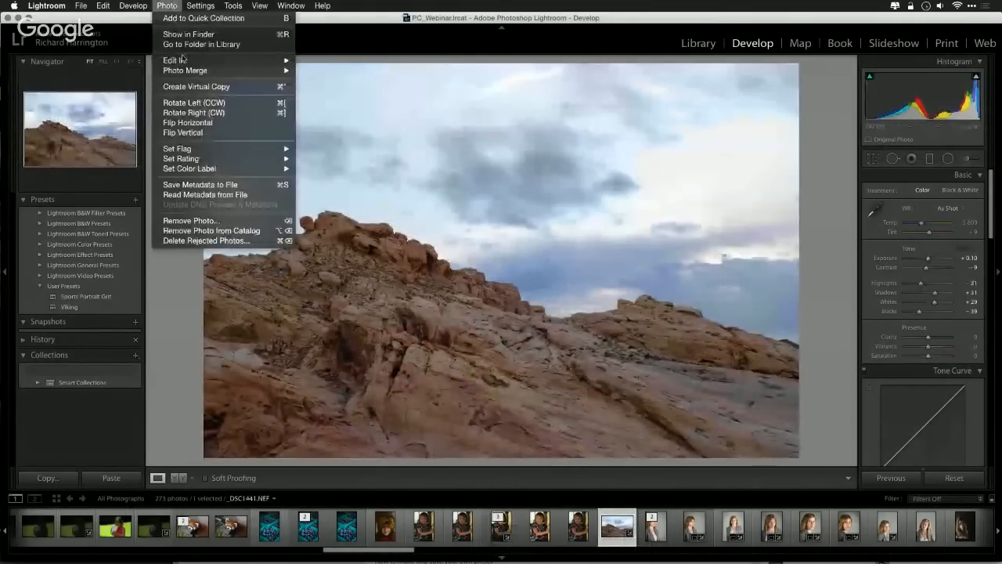
mouse_move(227, 61)
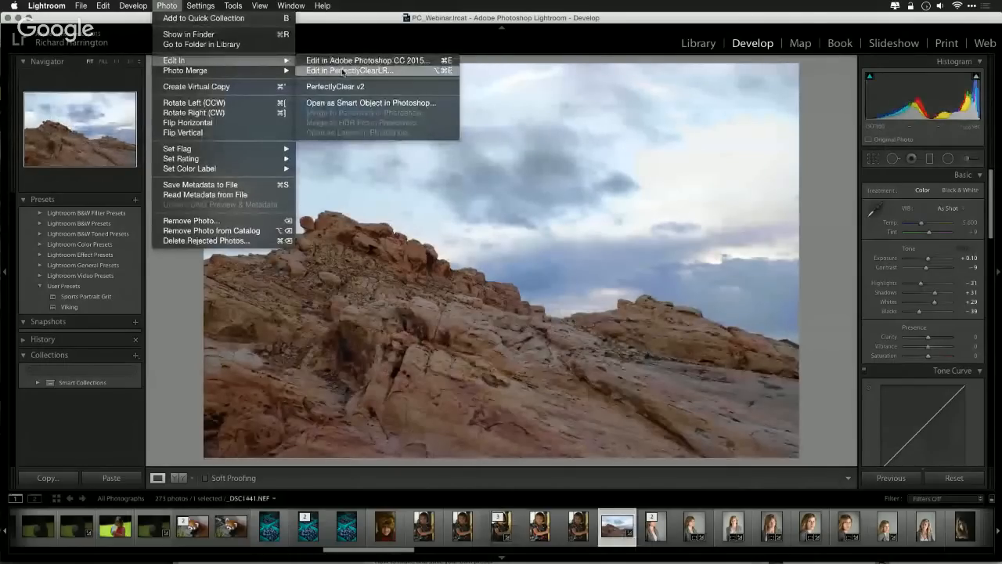
click(342, 70)
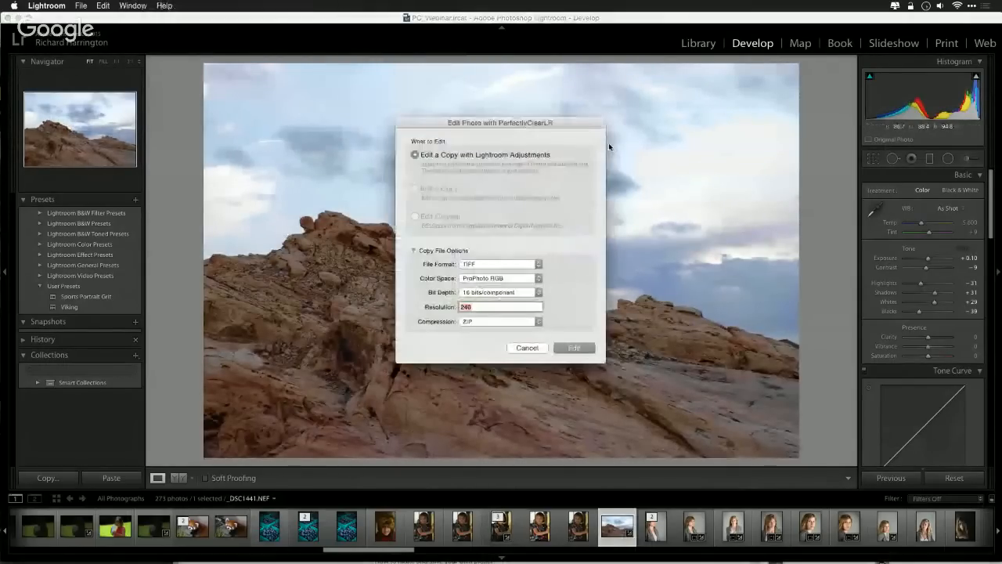
click(572, 349)
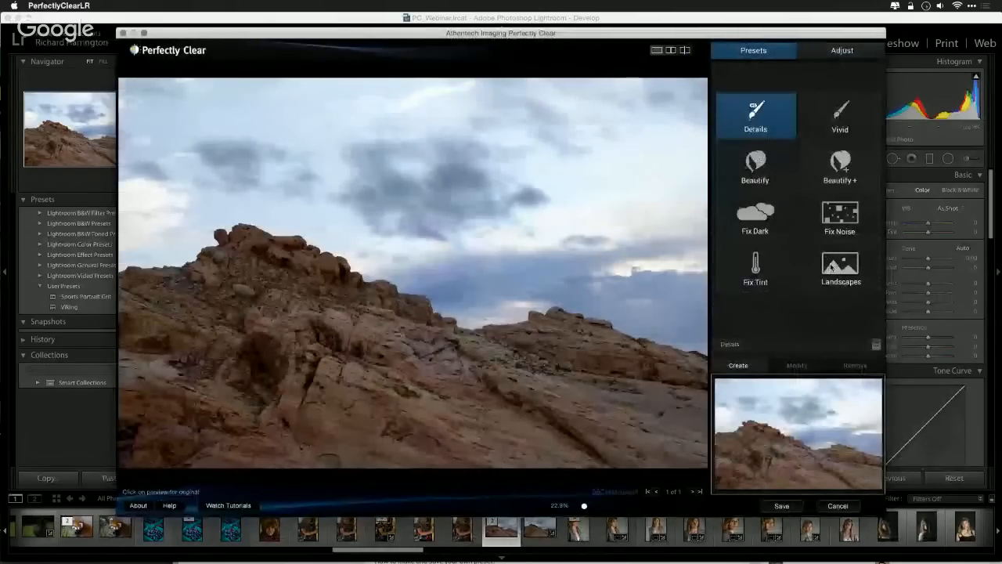
Step: Apply the Landscapes preset and turn off its Depth, Vibrancy, Fidelity and Sharpening corrections, leaving Exposure on
click(831, 267)
click(837, 50)
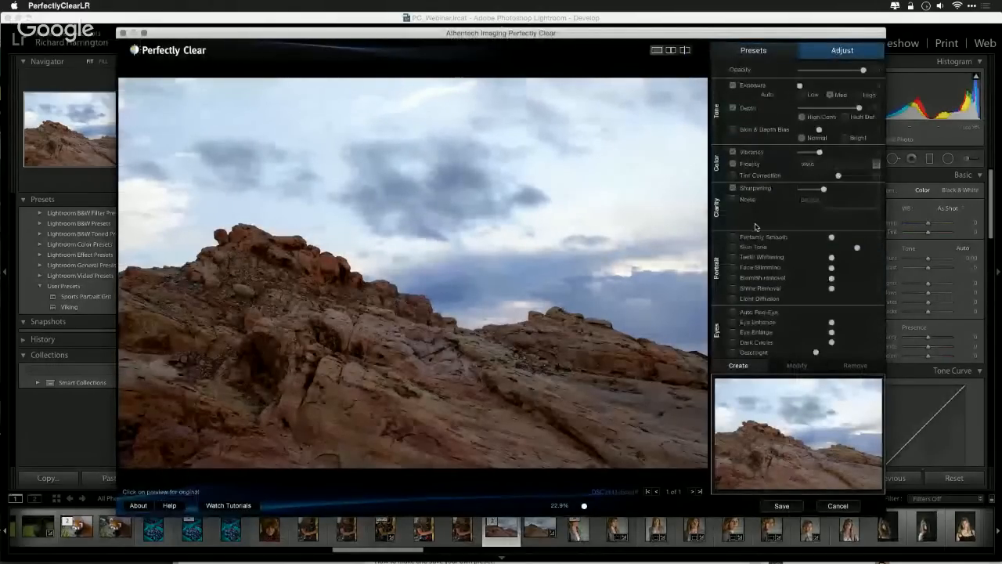
click(733, 175)
click(733, 187)
click(734, 108)
Step: Raise the Exposure slightly and enable Depth in High Def mode at full strength, comparing the photo without it
click(818, 85)
drag(819, 86, 813, 87)
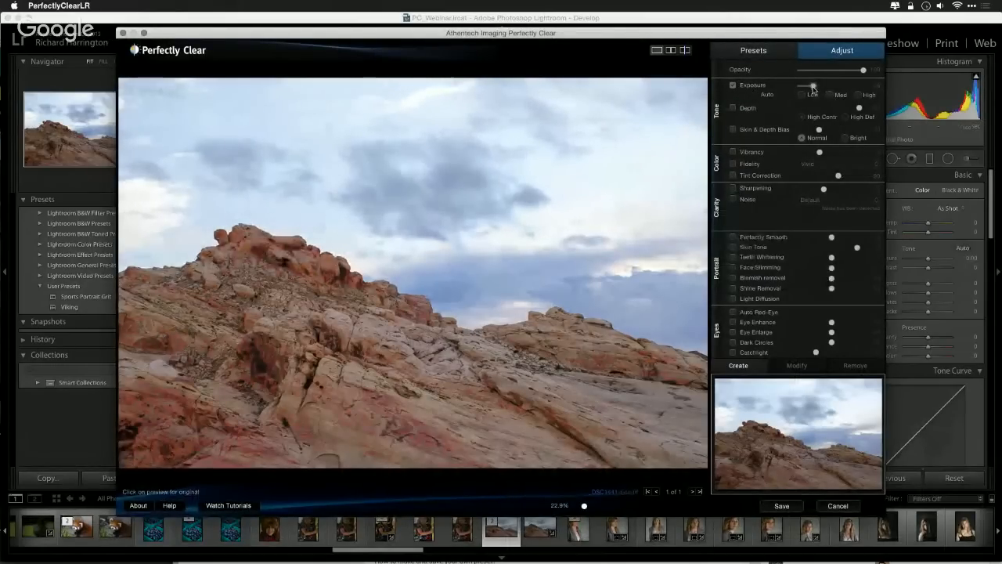
click(733, 108)
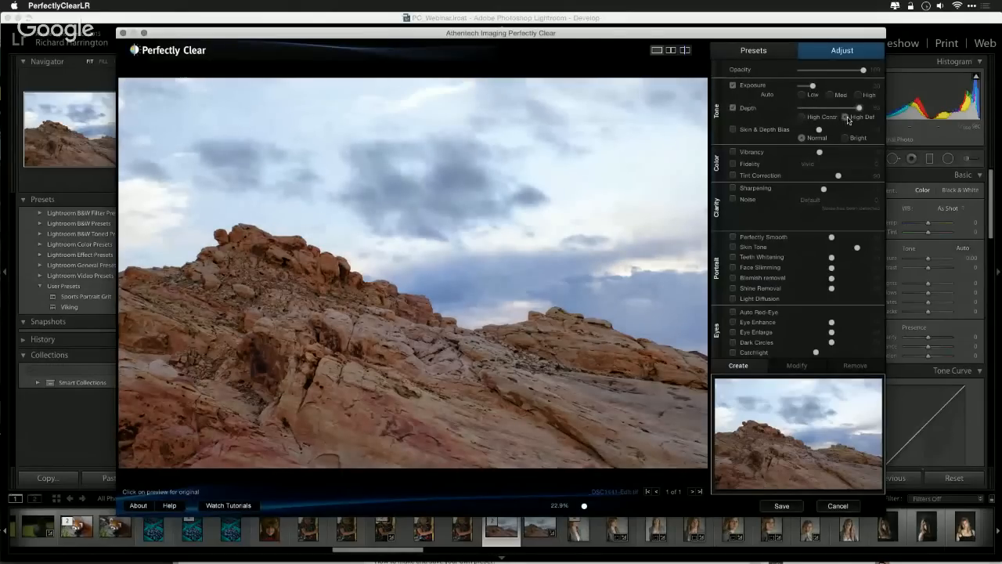
drag(858, 107, 870, 106)
click(733, 109)
click(735, 109)
Step: Try a stronger Skin & Depth Bias in Bright mode on the desert photo and disable it again
click(733, 129)
drag(818, 130, 847, 139)
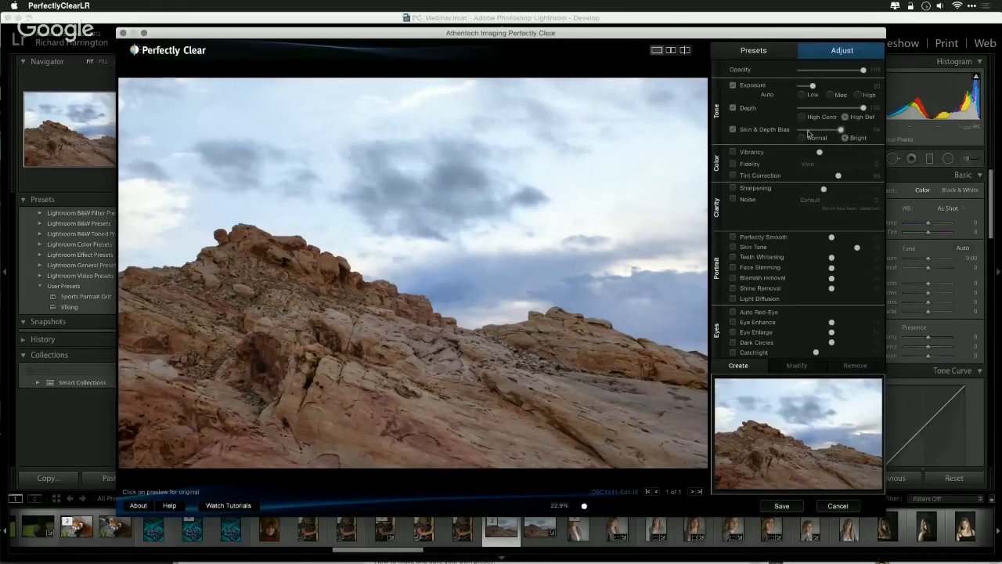
click(734, 130)
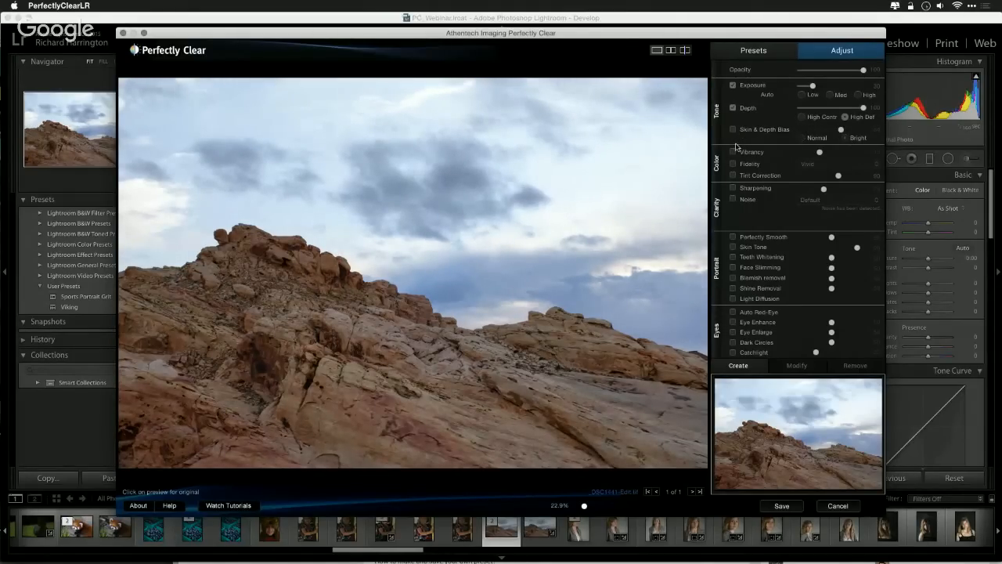
Step: Enable Vibrancy at a slightly lower strength and turn on Fidelity with the Standard option
click(734, 151)
mouse_move(819, 152)
mouse_down()
mouse_move(877, 155)
mouse_move(814, 153)
mouse_up()
click(733, 164)
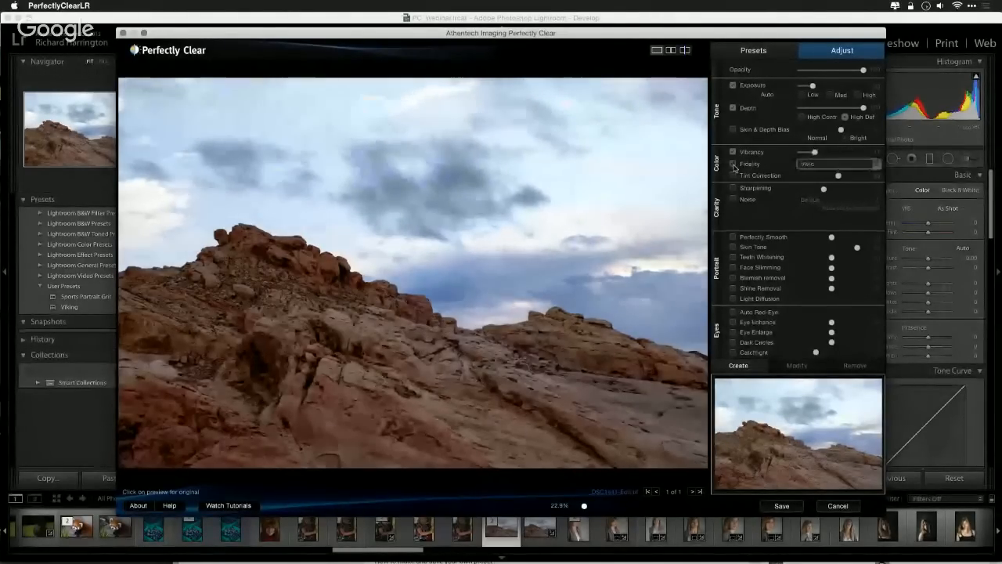
click(807, 164)
click(807, 157)
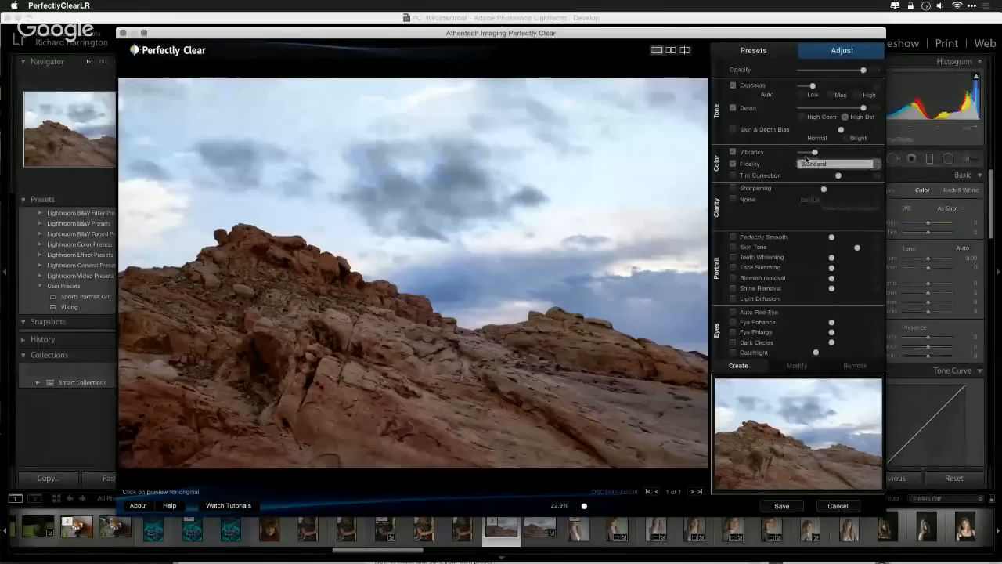
Step: Increase the Vibrancy strength, compare with the original photo, and set Fidelity to Vivid
drag(815, 152, 835, 153)
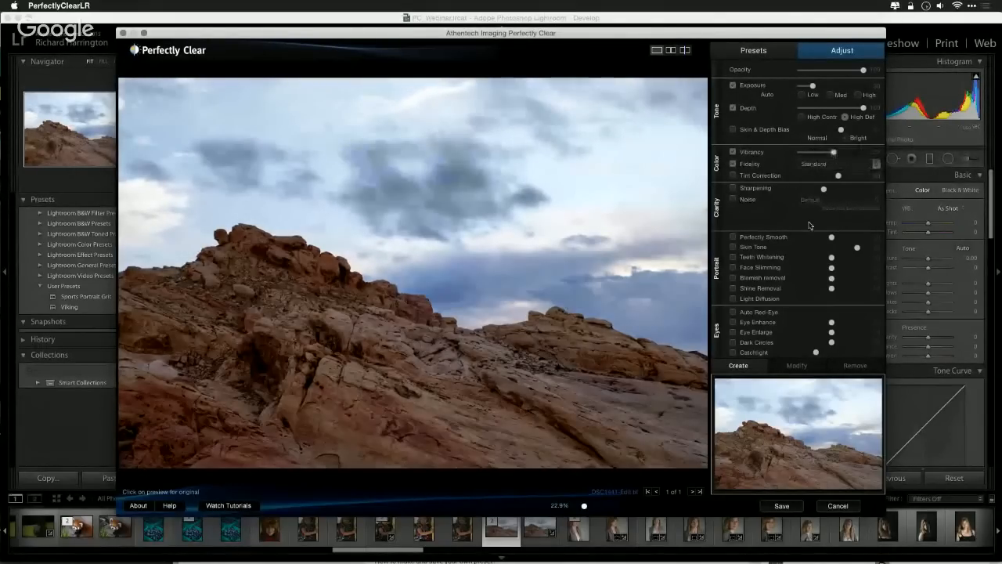
click(501, 351)
drag(834, 152, 841, 157)
click(819, 169)
click(816, 172)
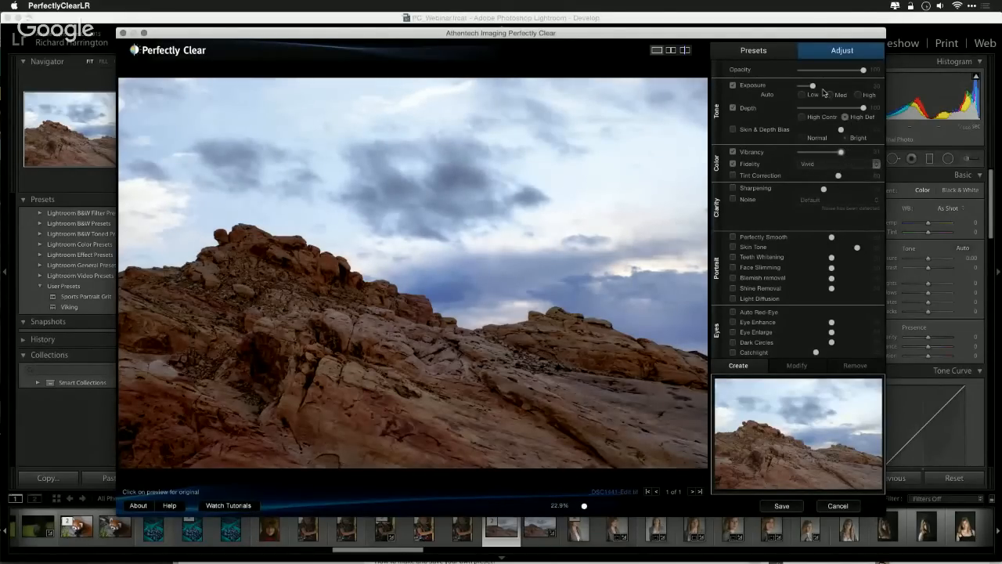
Step: Raise the Exposure strength further, check the Fidelity correction and turn the Vibrancy correction off
drag(813, 85, 842, 87)
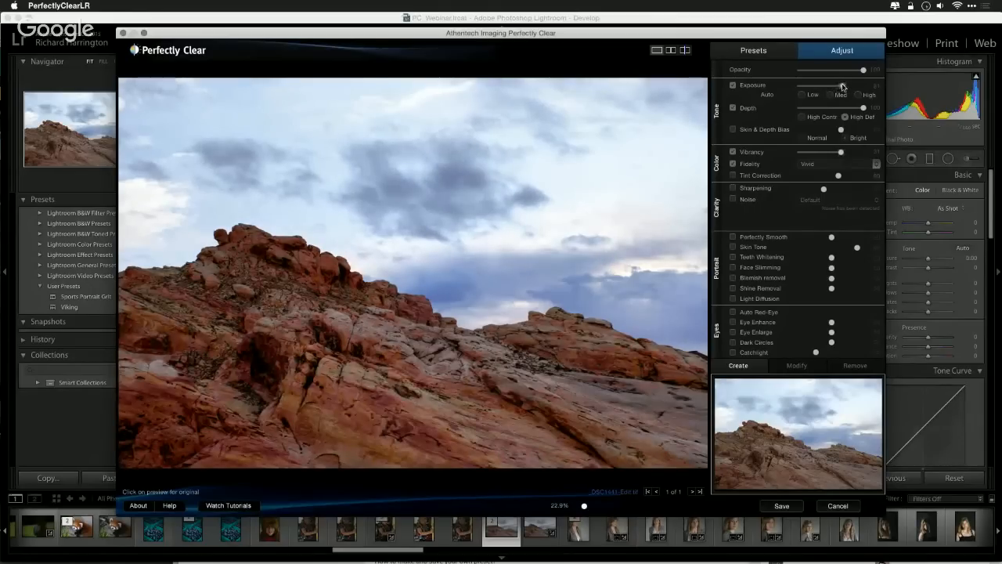
click(733, 165)
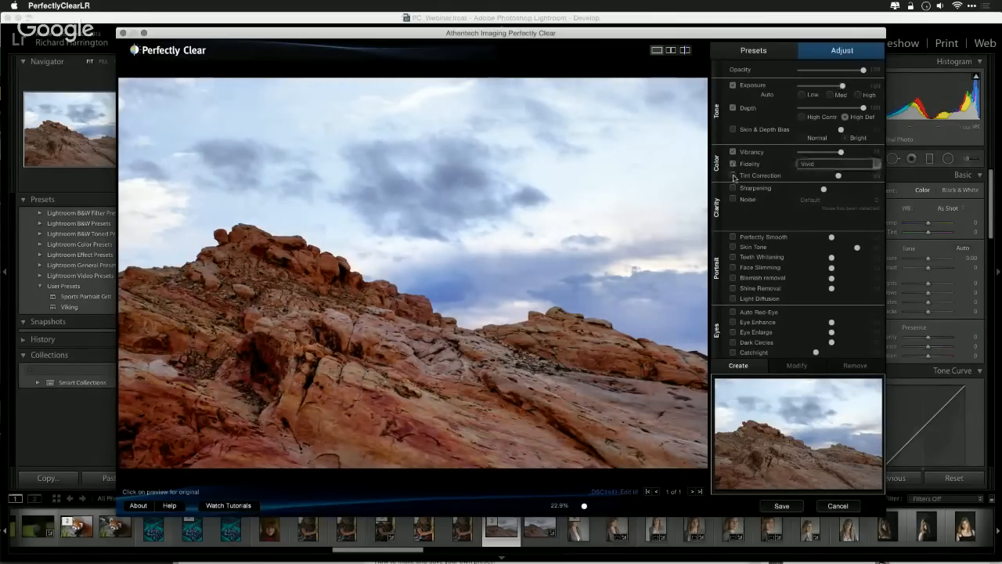
click(733, 153)
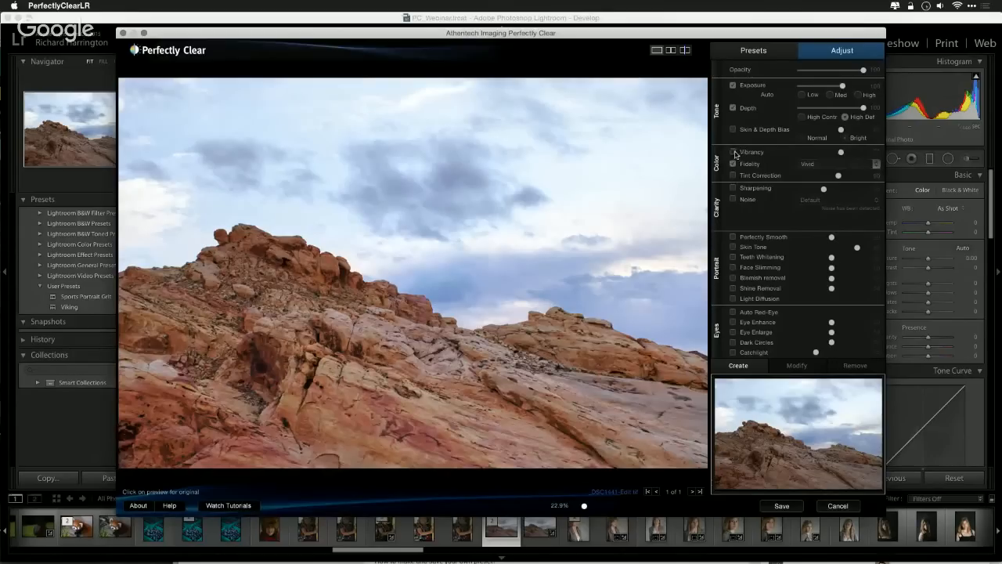
Step: Re-enable Vibrancy, turn on Sharpening at a higher strength, and inspect the rock detail at 100% magnification
click(734, 153)
click(733, 190)
drag(824, 189, 849, 188)
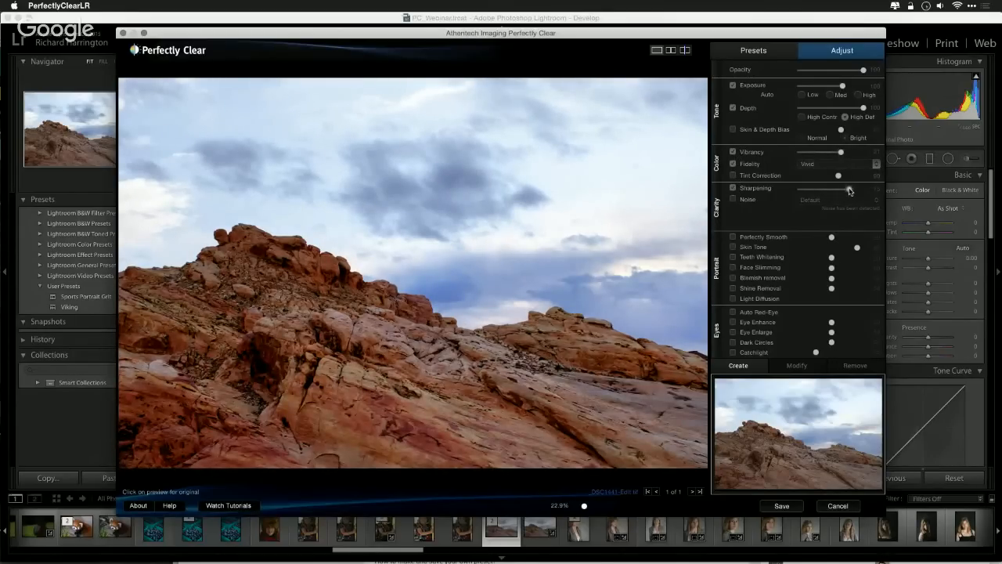
click(320, 384)
drag(438, 368, 472, 284)
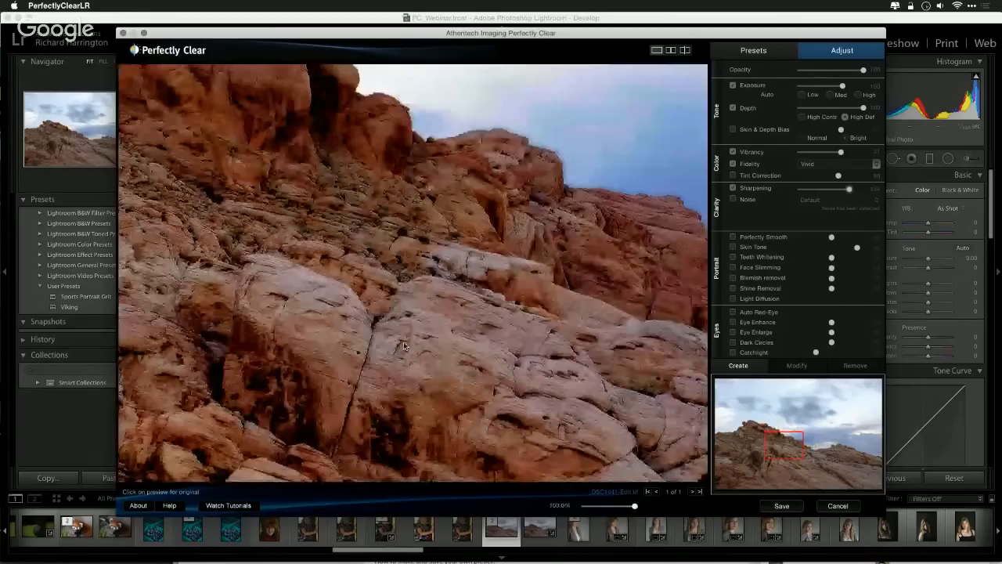
Step: Try Noise correction with the Default option, examine the rock texture, and cancel the corrections without saving
click(734, 199)
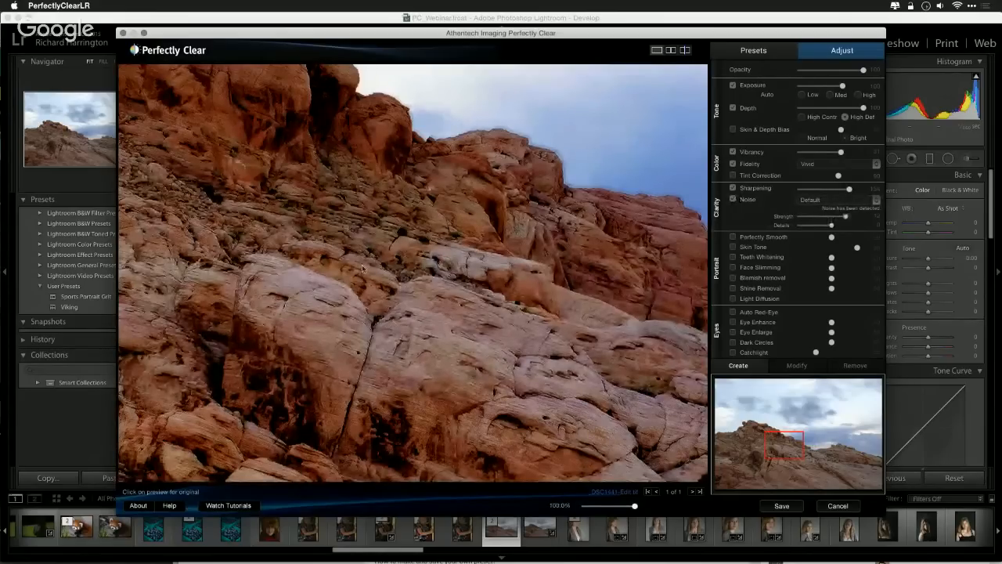
drag(373, 299, 435, 234)
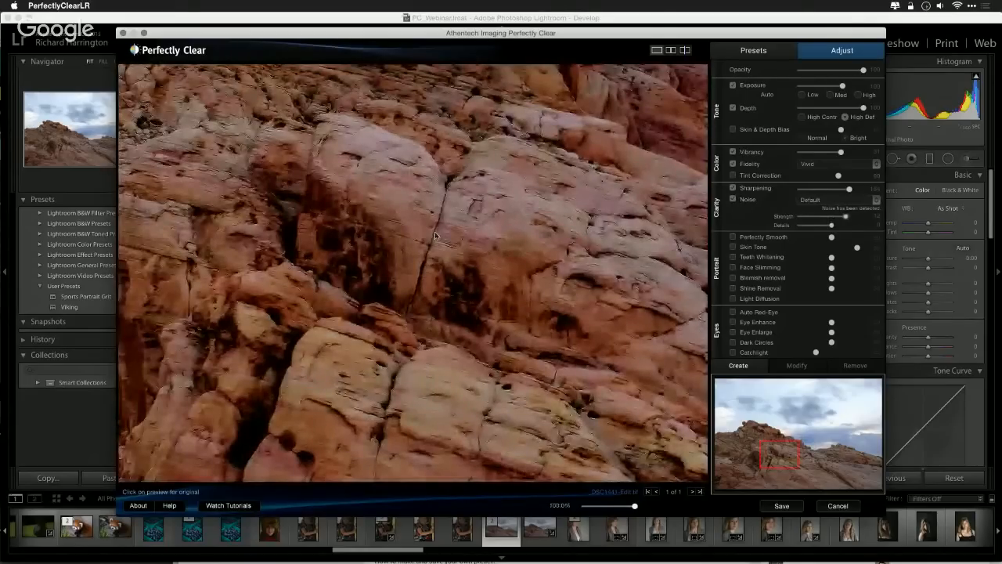
click(435, 235)
click(838, 505)
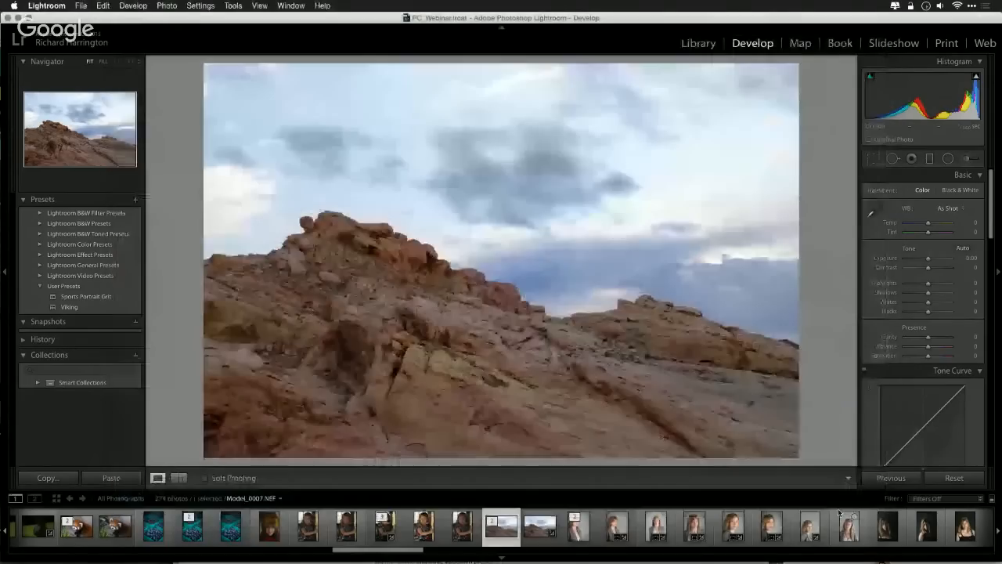
Step: Switch to the webinar event page in Safari and review the viewers' questions and comments about Perfectly Clear
key(super+h)
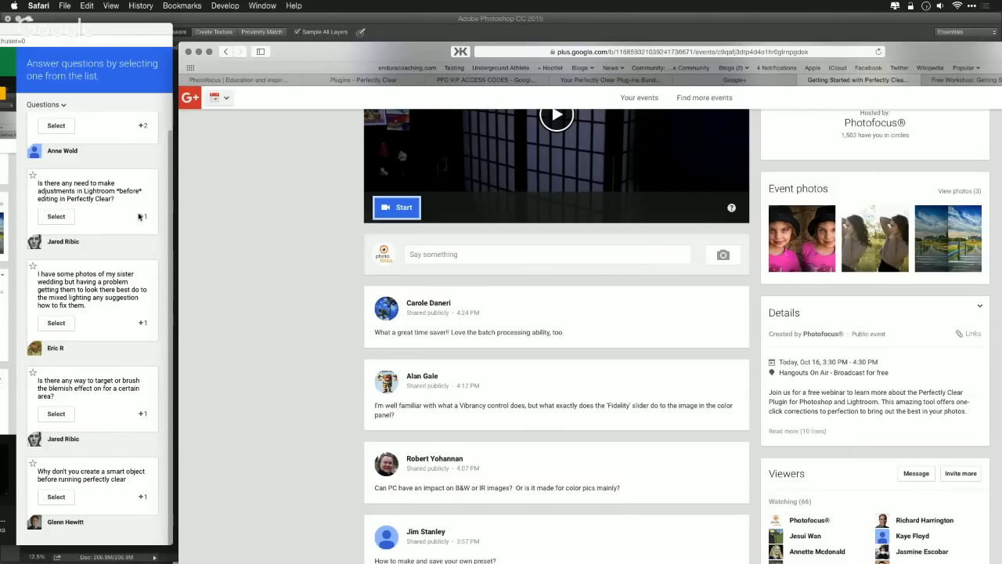
scroll(139, 217, up, 1)
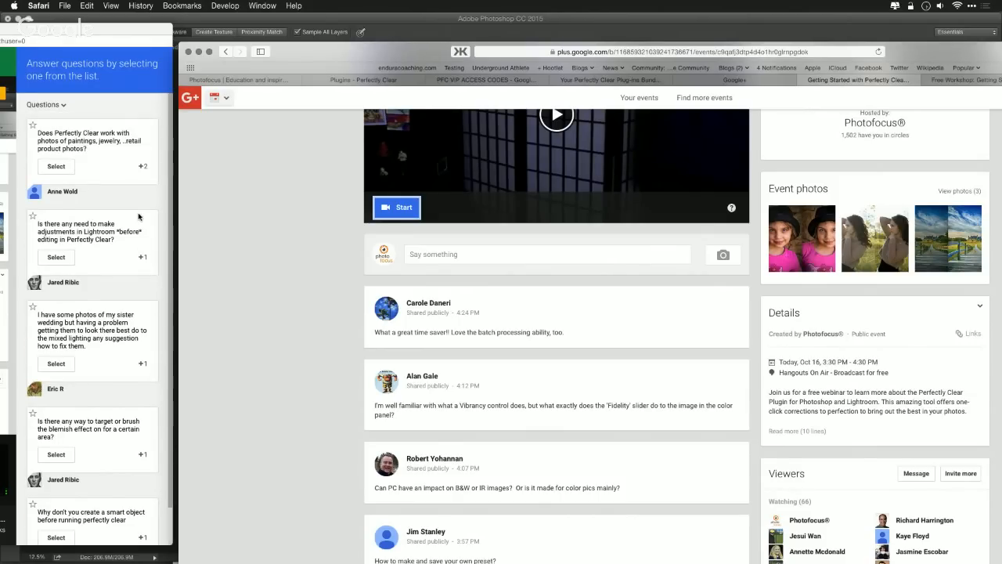
scroll(141, 219, down, 1)
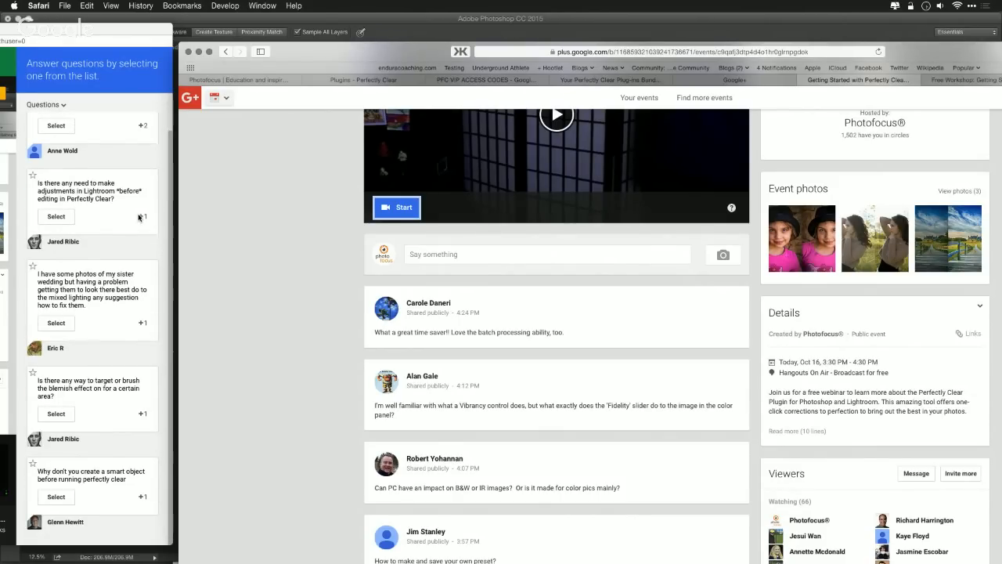
scroll(371, 313, down, 3)
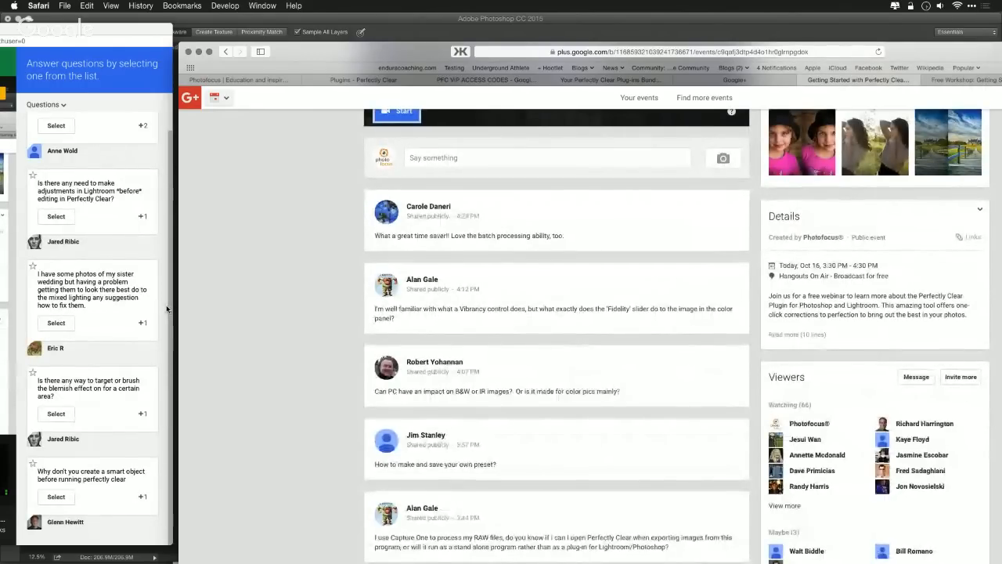
scroll(160, 308, up, 1)
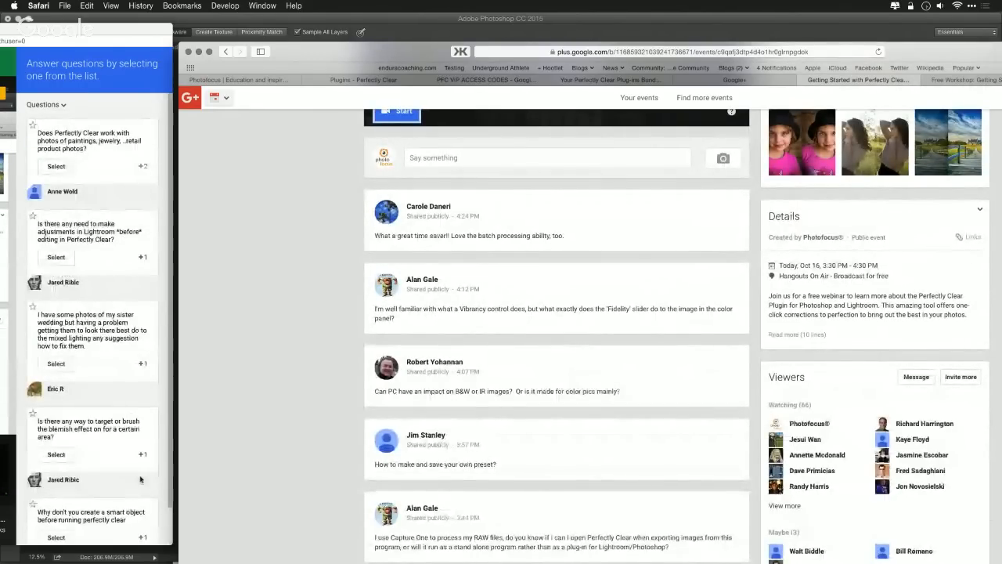
scroll(140, 479, down, 1)
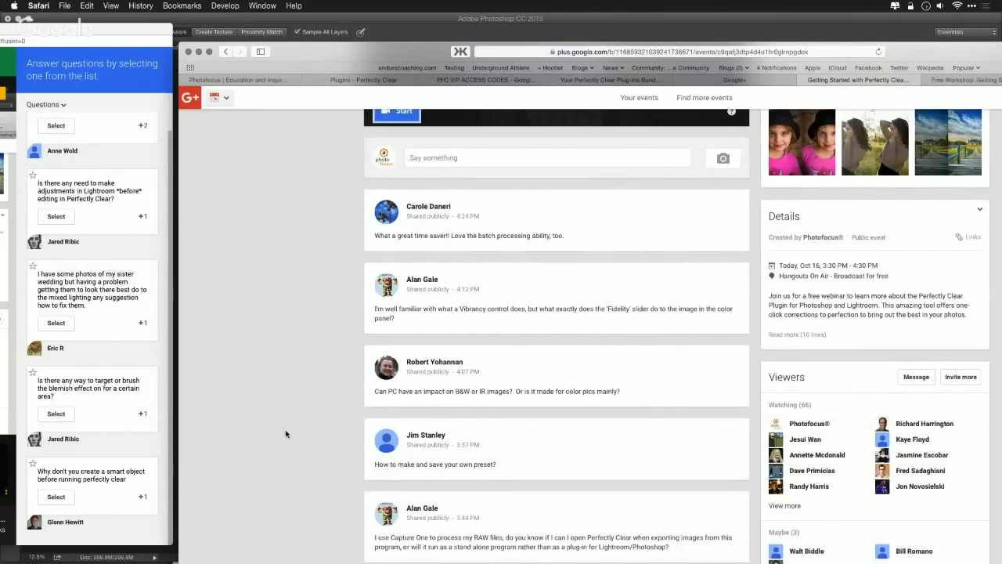
scroll(290, 414, down, 1)
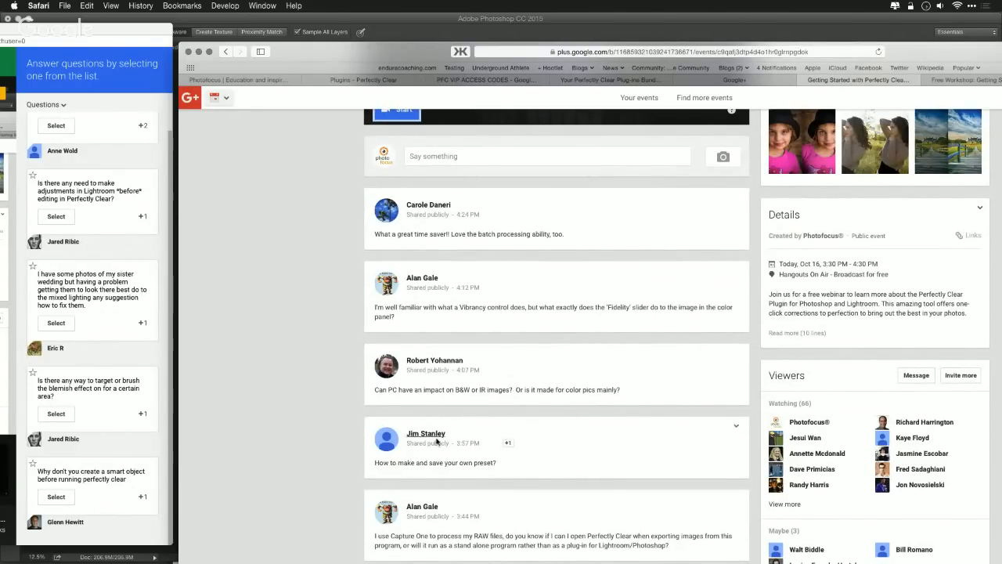
scroll(454, 480, down, 1)
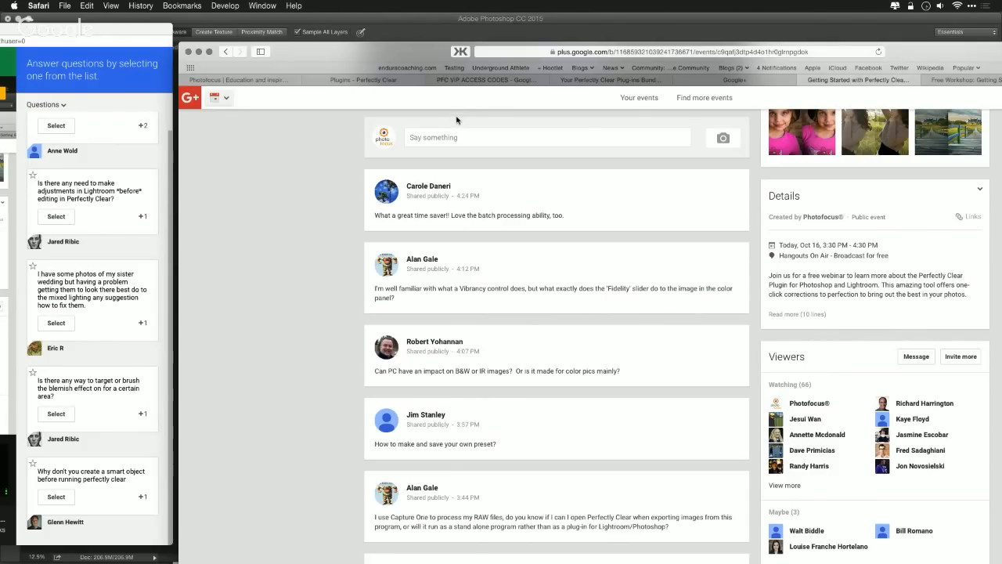
key(super+Tab)
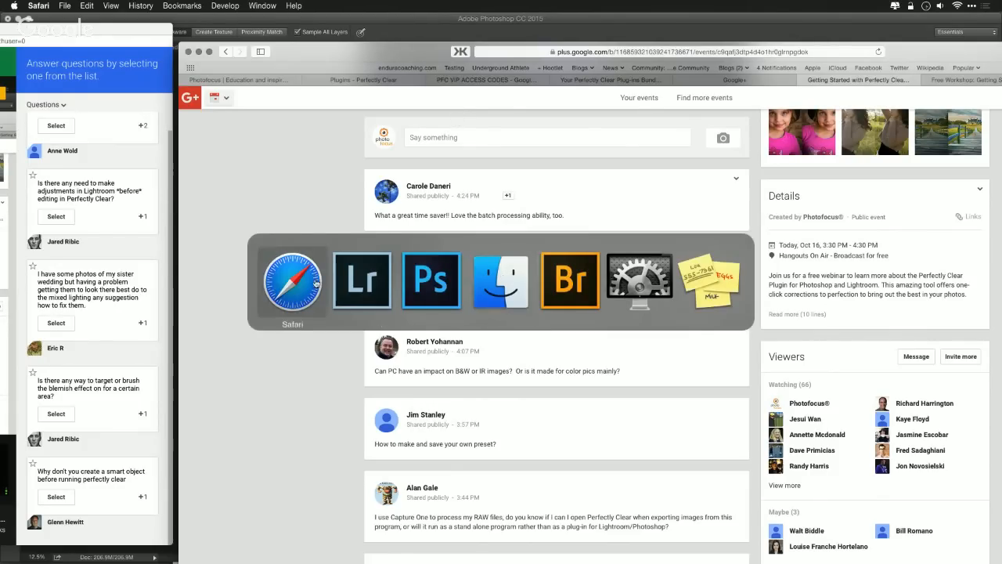
drag(130, 30, 857, 19)
click(436, 50)
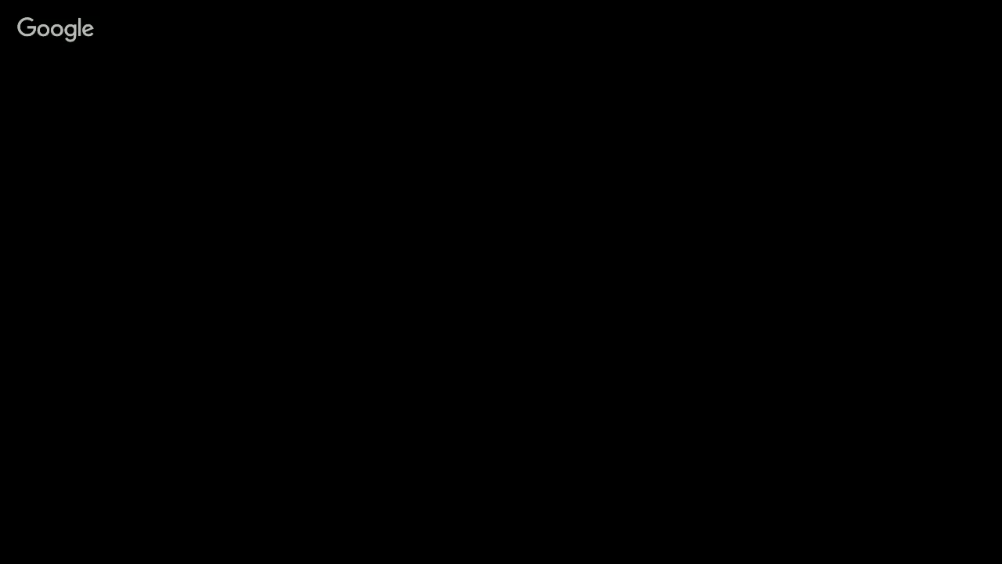